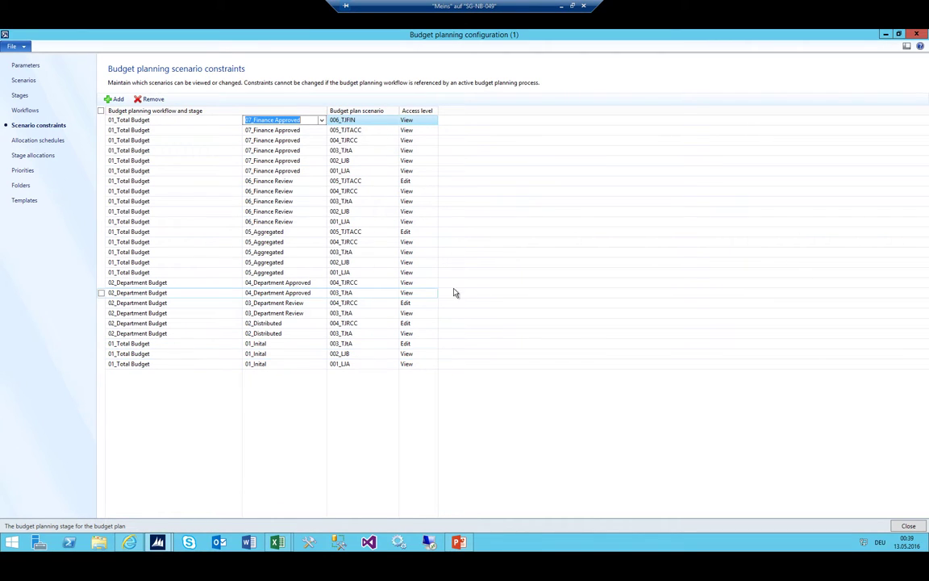
# Switch to PowerPoint to examine the budget flow diagram, focusing on the finance approval box, and return to the budget planning configuration.
pyautogui.click(458, 543)
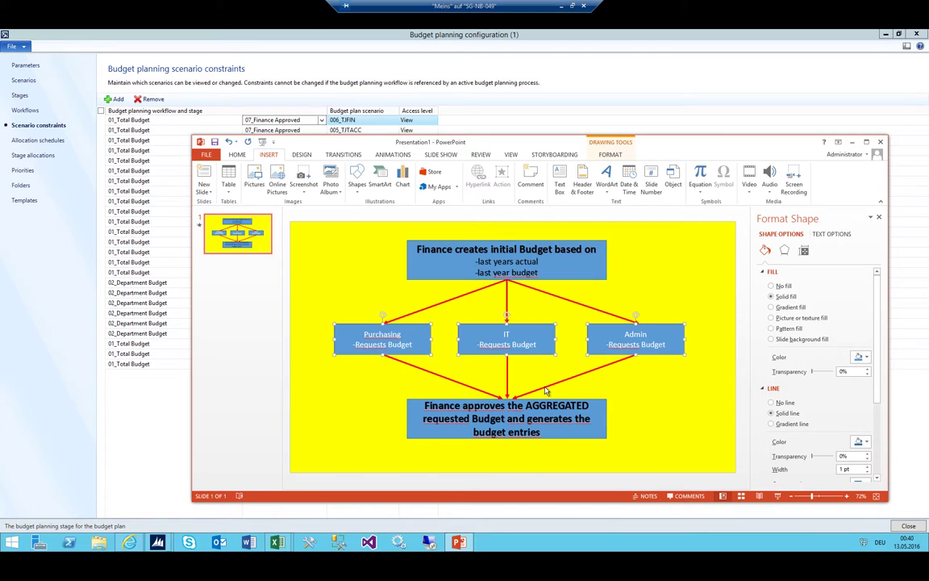
pyautogui.click(461, 421)
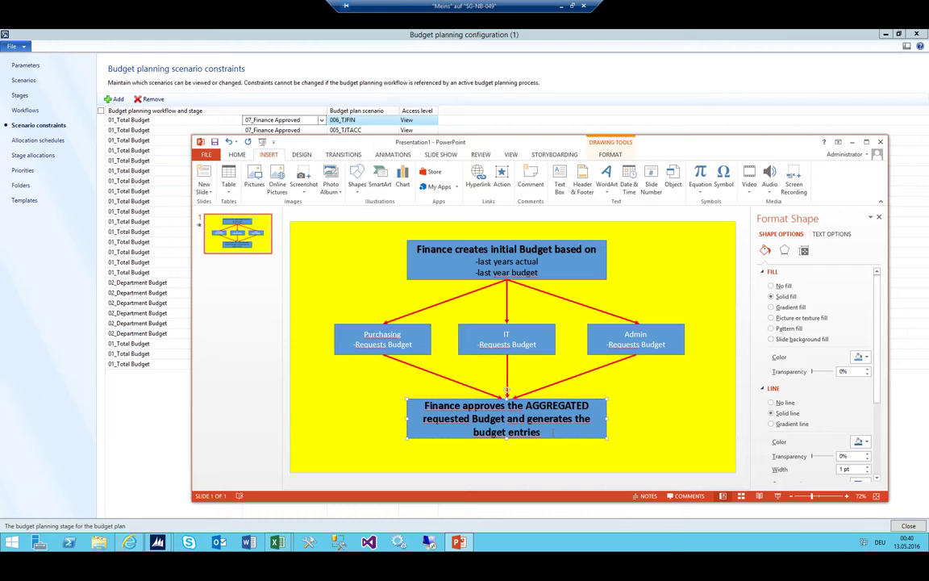
pyautogui.click(282, 35)
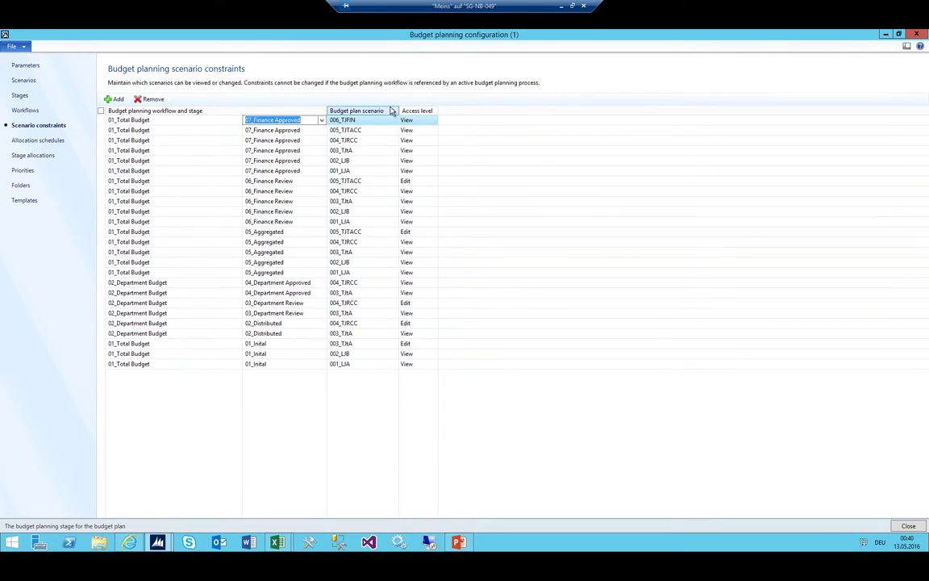
# Remove all existing budget planning allocation schedules.
pyautogui.click(23, 142)
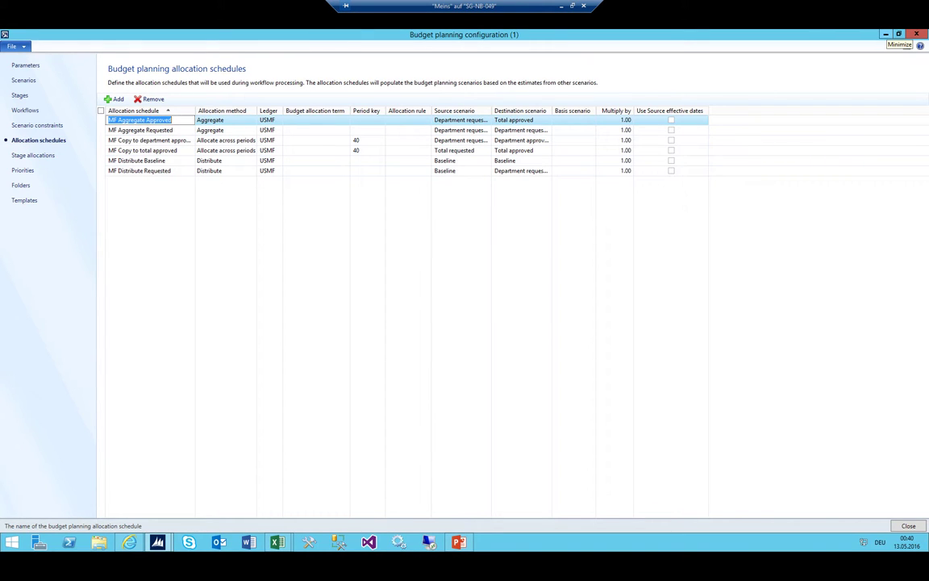
pyautogui.click(100, 110)
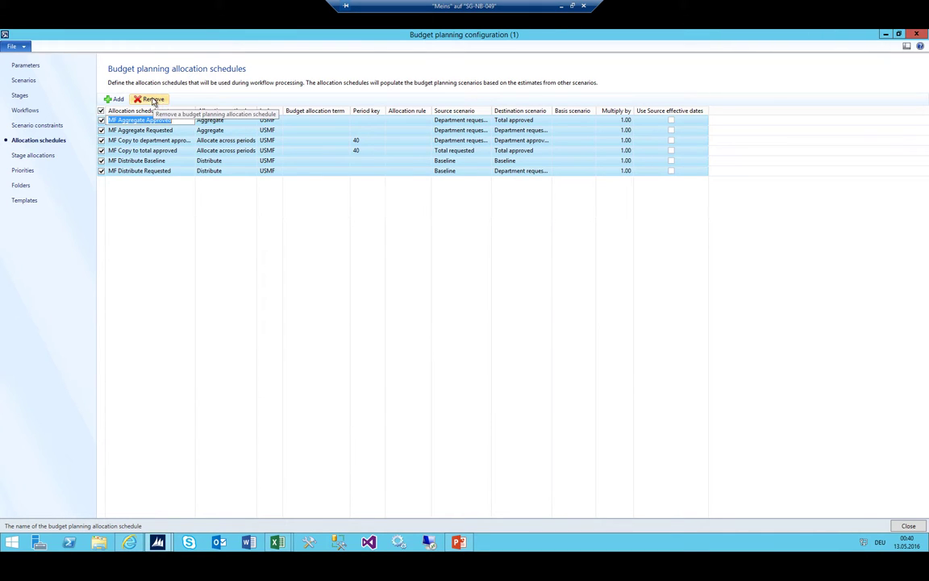
pyautogui.click(150, 98)
pyautogui.click(482, 320)
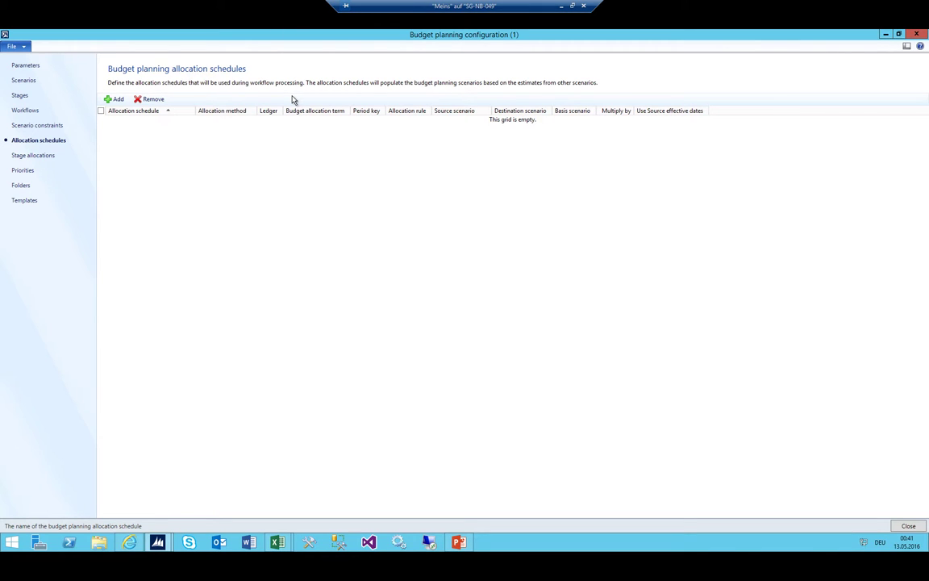
# Review the budget flow diagram in PowerPoint and the stage overview in Excel's Book1, and return to the allocation schedules.
pyautogui.click(459, 544)
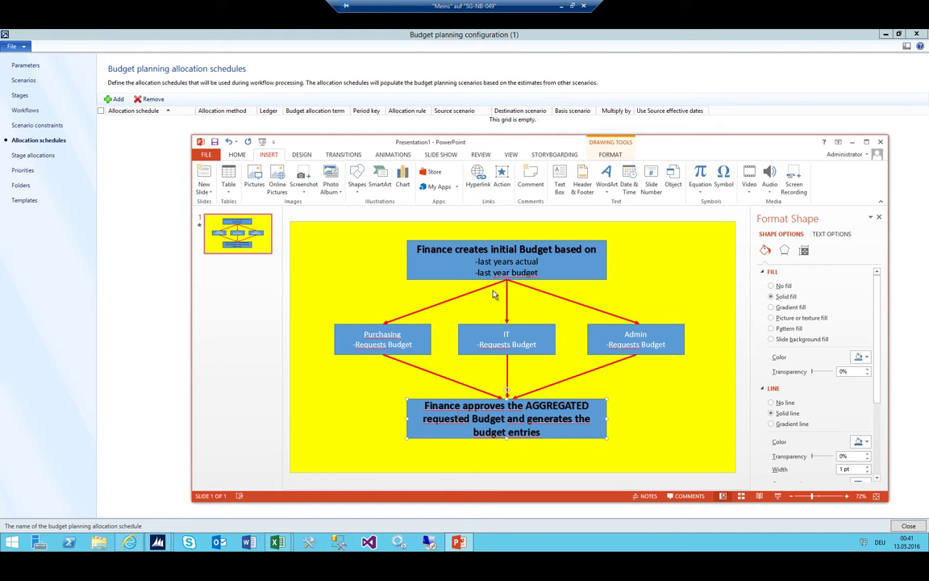
pyautogui.moveTo(636, 339); pyautogui.dragTo(639, 338)
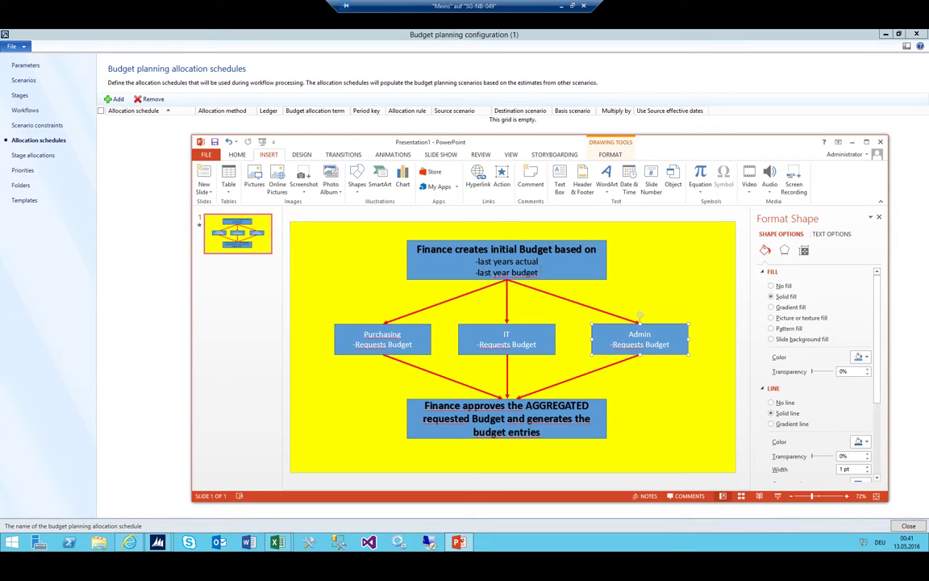
pyautogui.click(534, 274)
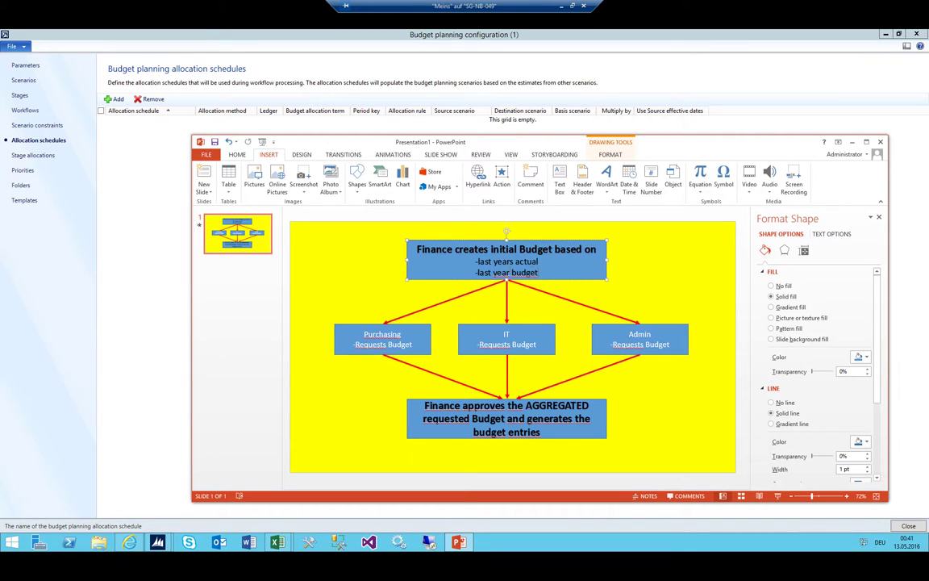
pyautogui.click(340, 323)
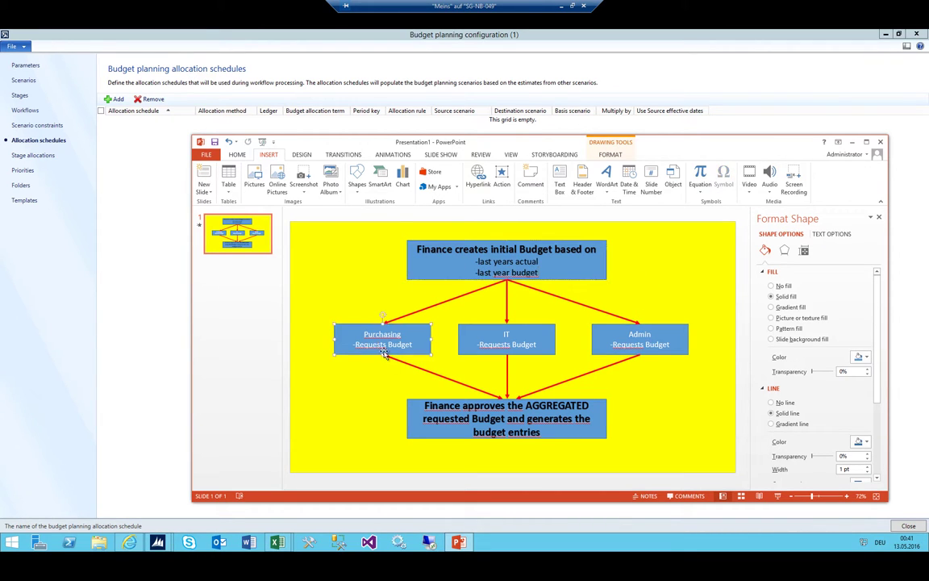
pyautogui.click(277, 542)
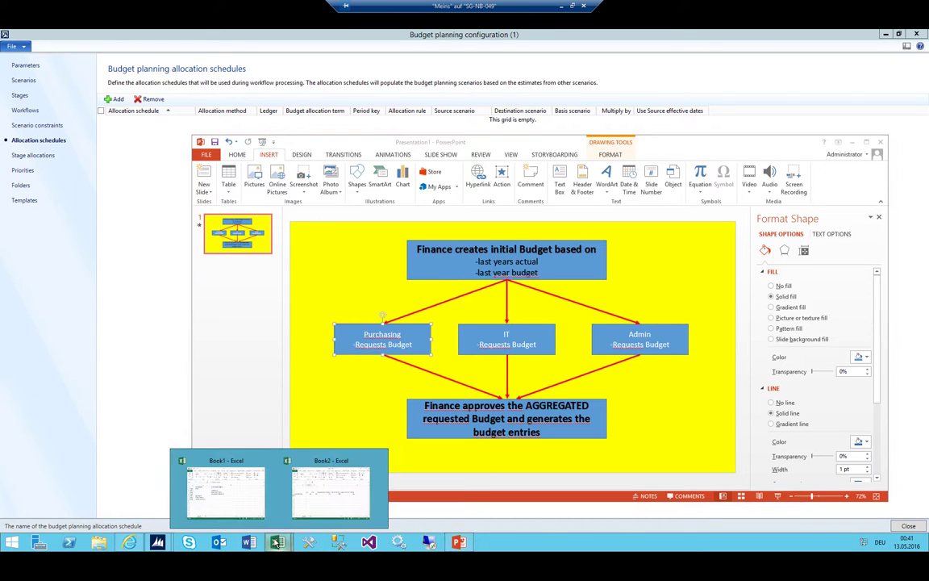
pyautogui.click(229, 495)
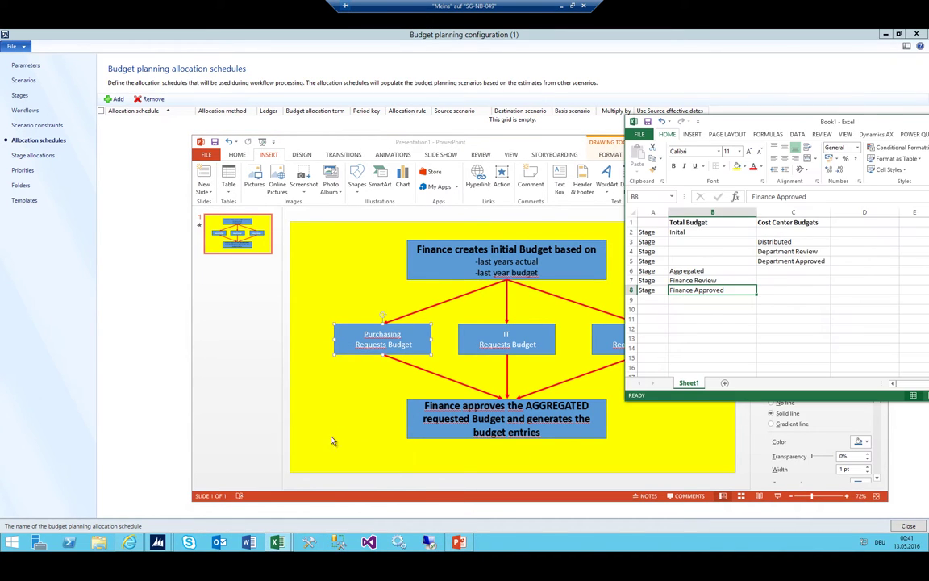
pyautogui.click(691, 233)
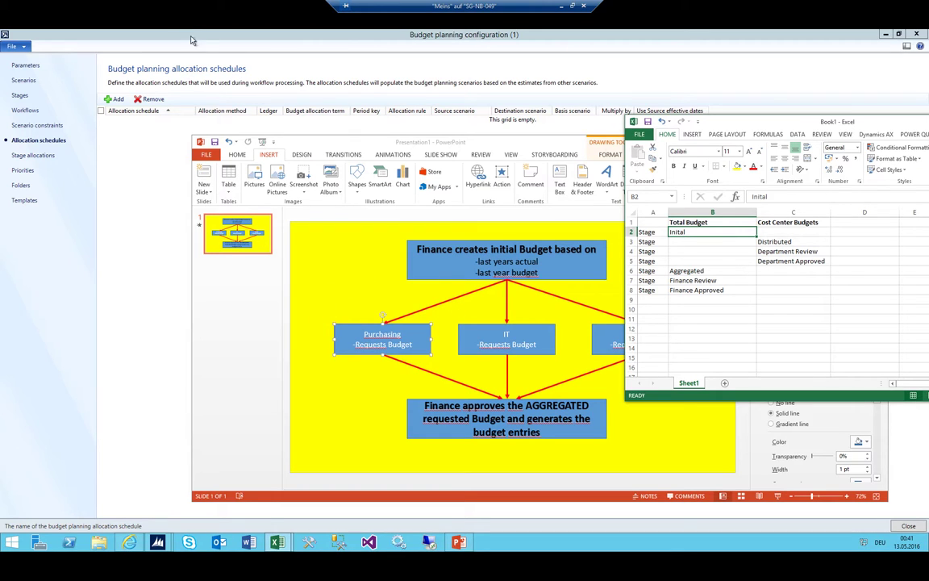
pyautogui.click(121, 151)
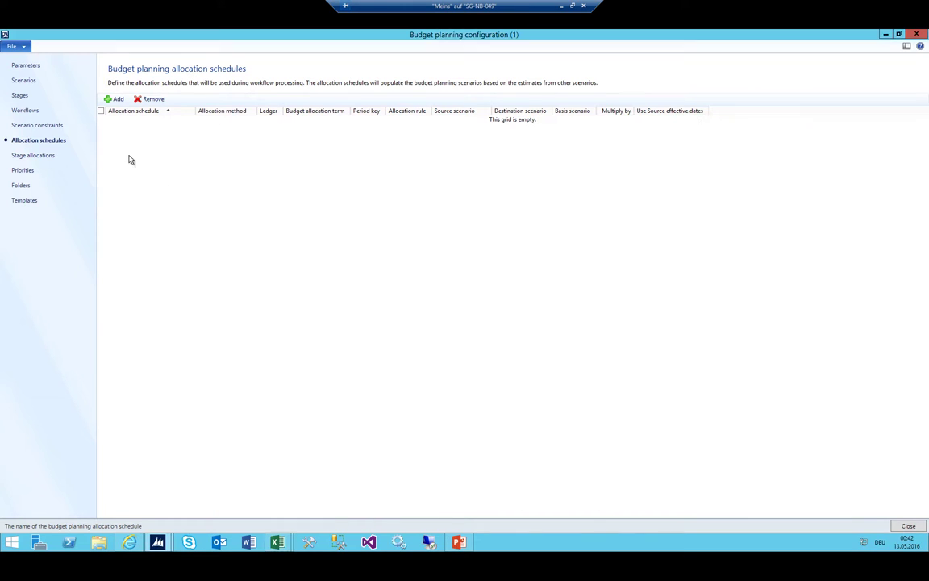
pyautogui.click(115, 100)
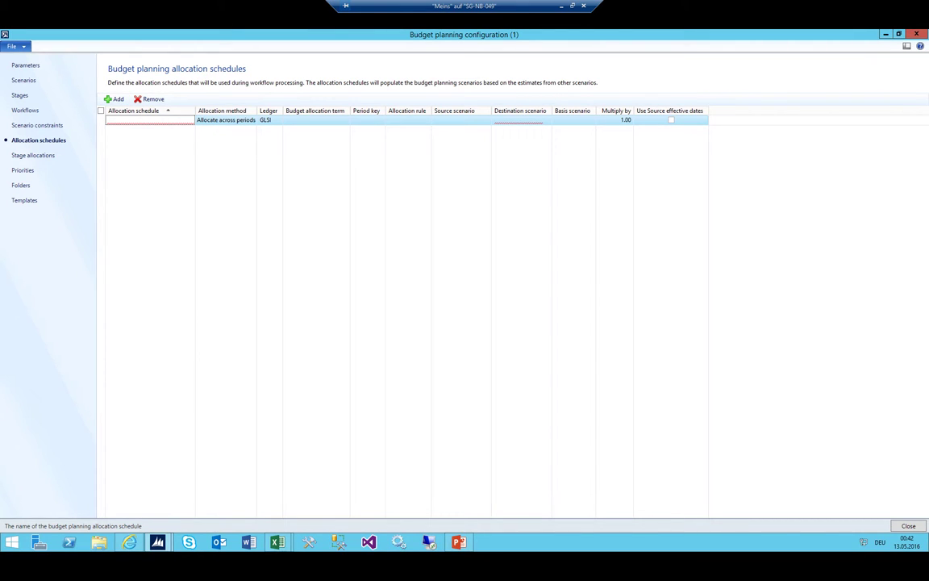
pyautogui.write('Distribu')
pyautogui.press('BackSpace')
pyautogui.press('BackSpace')
pyautogui.write('bution of')
pyautogui.click(19, 78)
pyautogui.press('Escape')
pyautogui.click(149, 98)
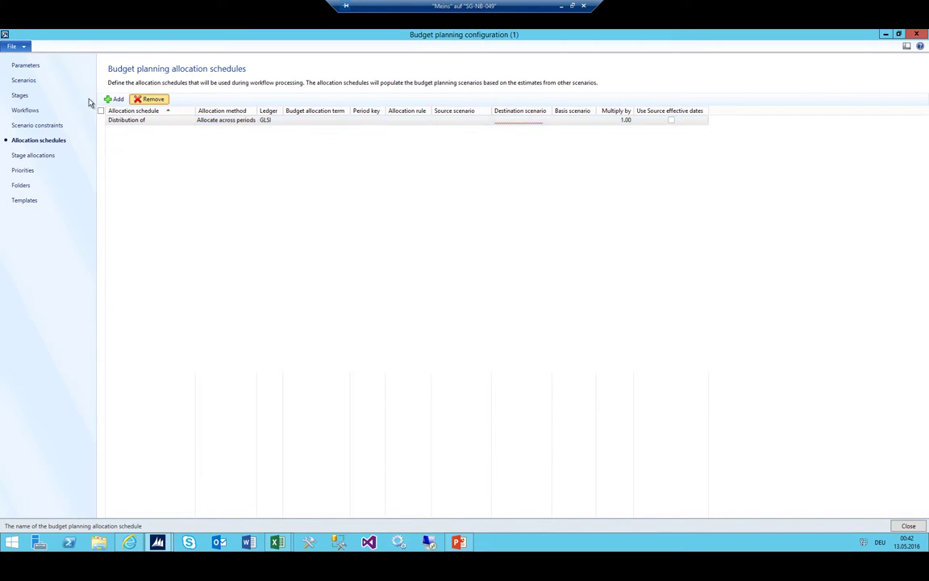
# Look up the code of the "This year to approve" budget plan scenario and return to the allocation schedules.
pyautogui.click(25, 81)
pyautogui.click(137, 139)
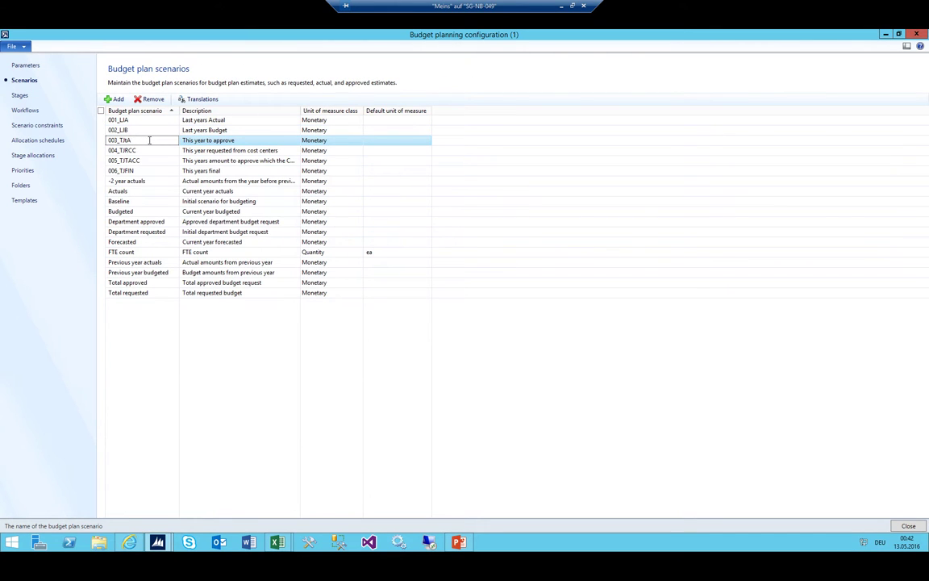
pyautogui.moveTo(131, 141); pyautogui.dragTo(121, 141)
pyautogui.click(38, 141)
# Add a budget planning allocation schedule named "Distribution of TJtA".
pyautogui.click(115, 99)
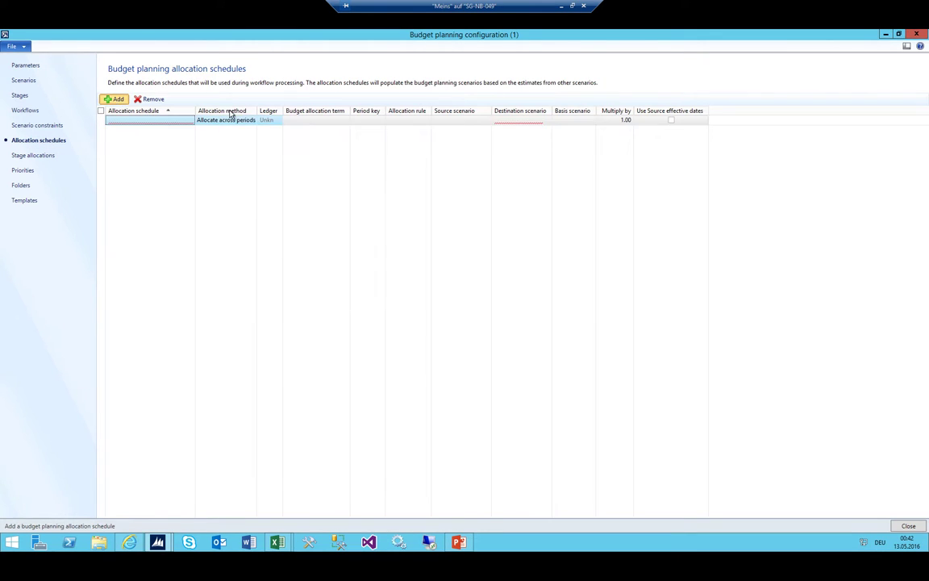
pyautogui.write('Distribu')
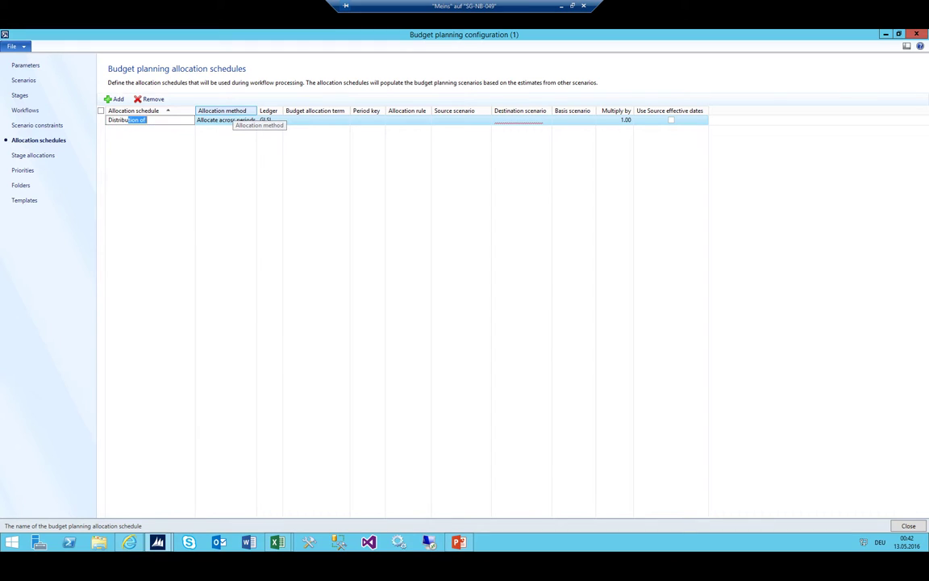
pyautogui.write('tion ofg')
pyautogui.press('BackSpace')
pyautogui.write('TJtA')
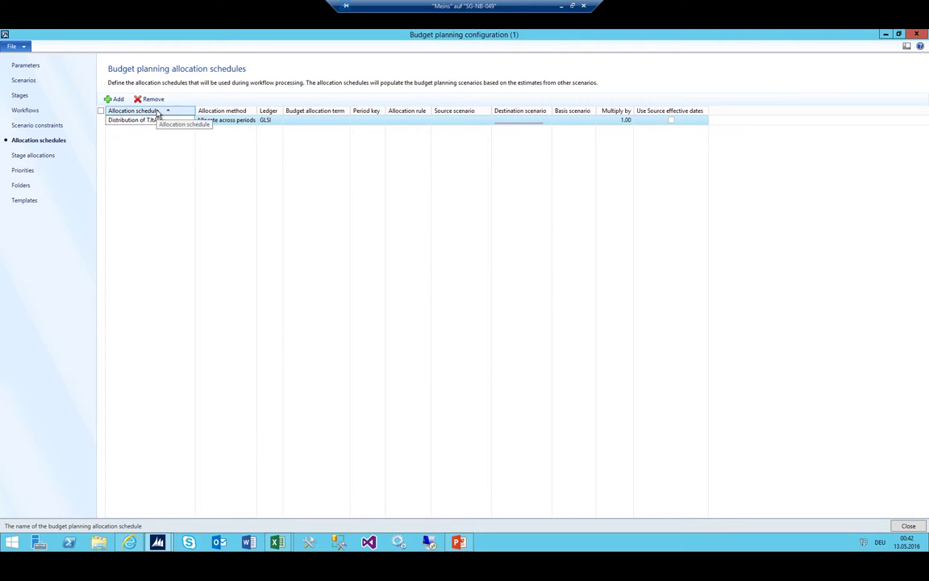
# Set the new schedule's allocation method to Distribute and widen the allocation method and ledger columns.
pyautogui.click(242, 119)
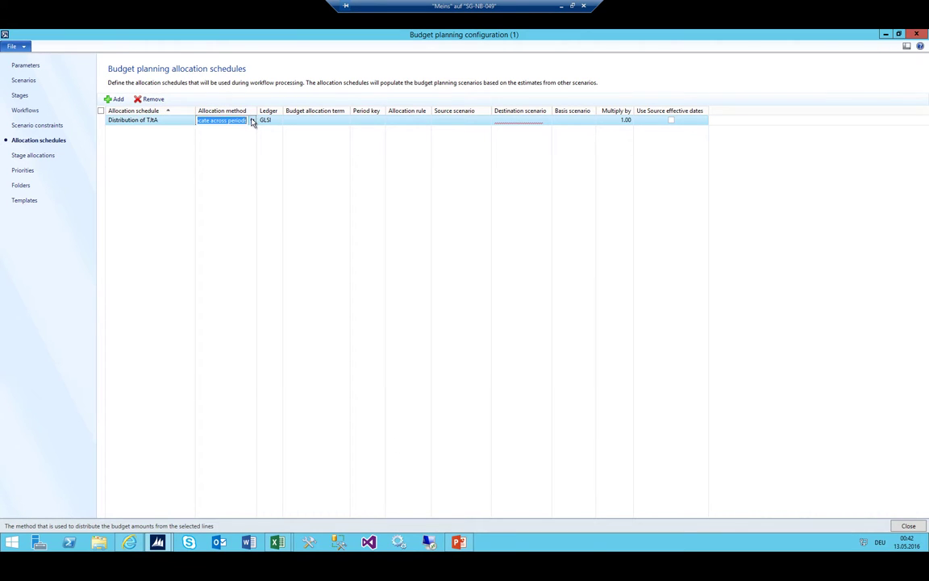
pyautogui.click(252, 121)
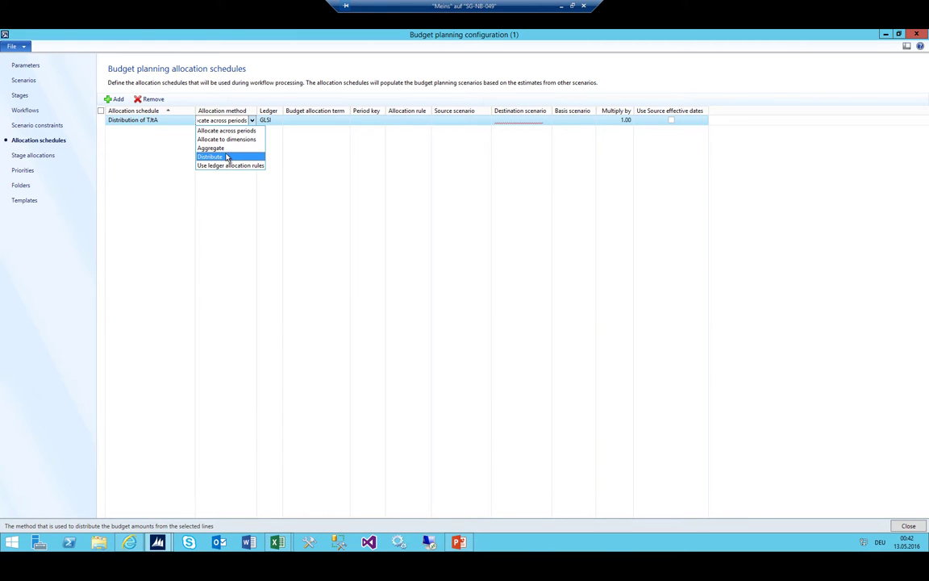
pyautogui.press('Up')
pyautogui.click(212, 156)
pyautogui.moveTo(256, 113); pyautogui.dragTo(298, 112)
pyautogui.click(278, 120)
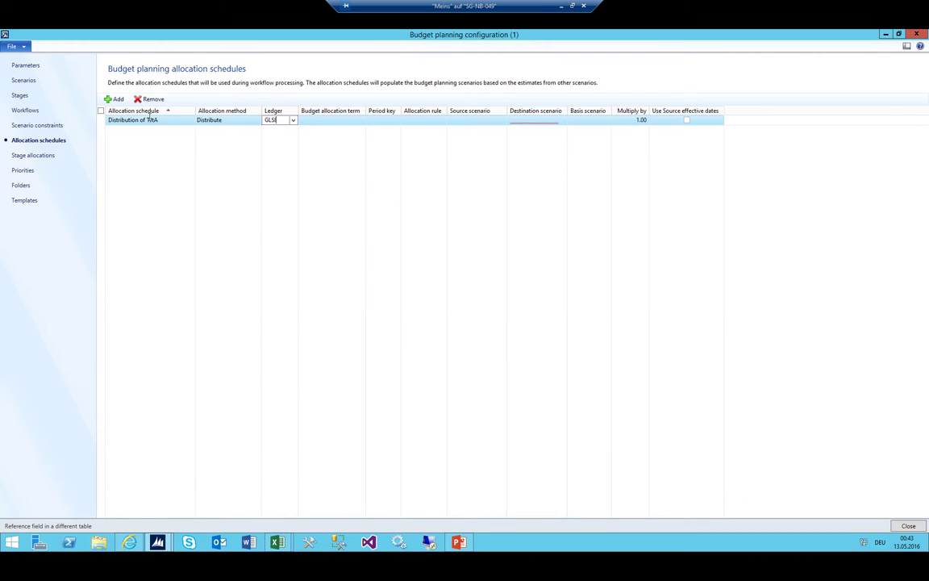
# Set the schedule's source scenario to 003_TJtA and its destination scenario to 004_TJRCC.
pyautogui.click(275, 541)
pyautogui.click(465, 121)
pyautogui.click(502, 120)
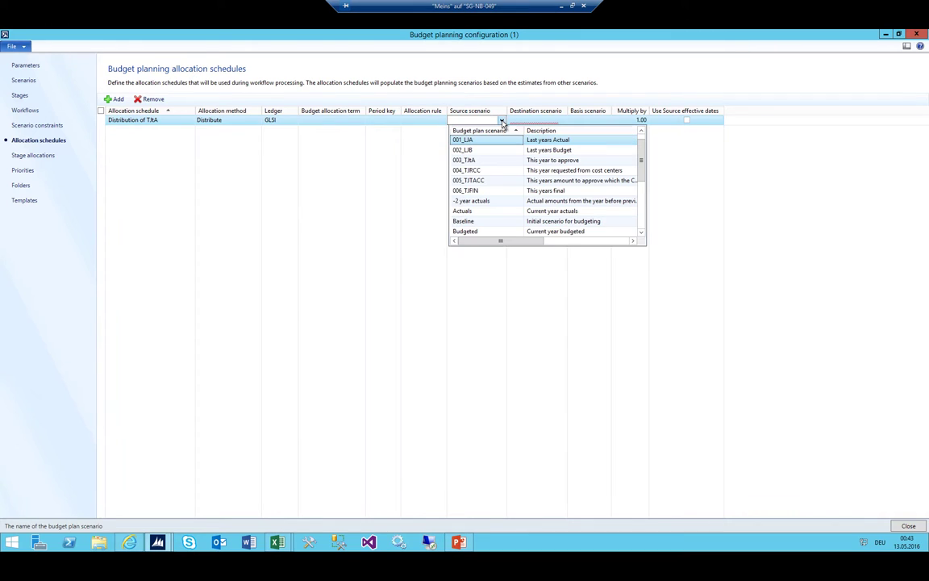
pyautogui.click(487, 164)
pyautogui.click(535, 120)
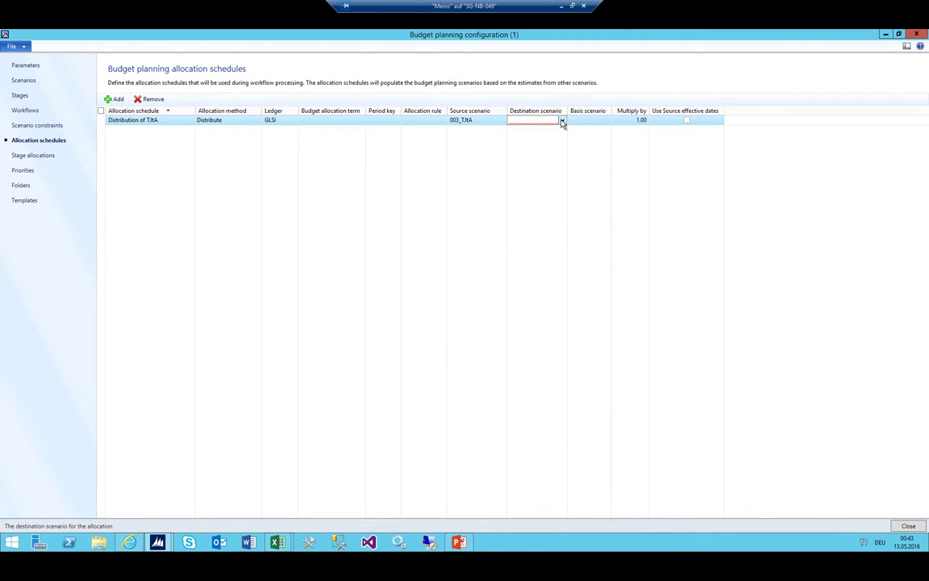
pyautogui.click(562, 120)
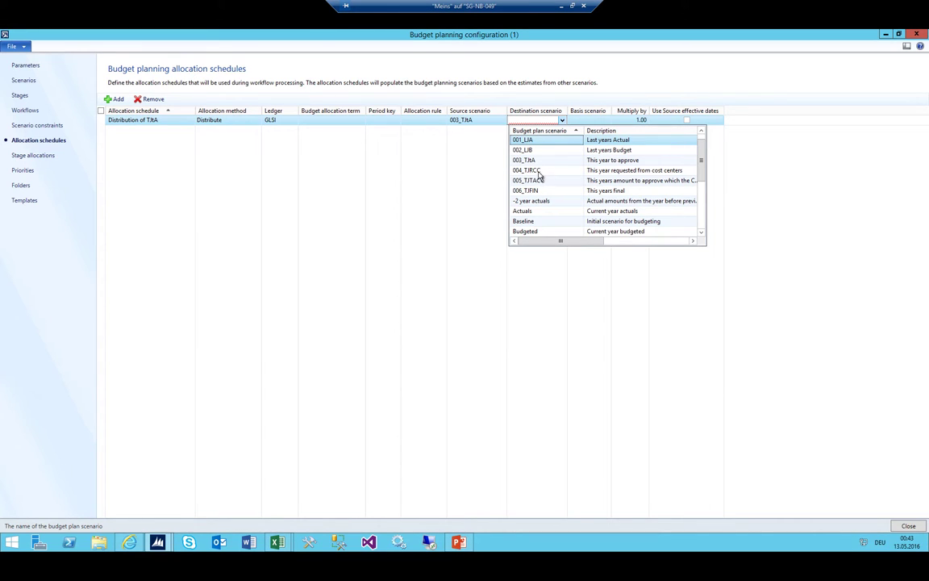
pyautogui.click(538, 171)
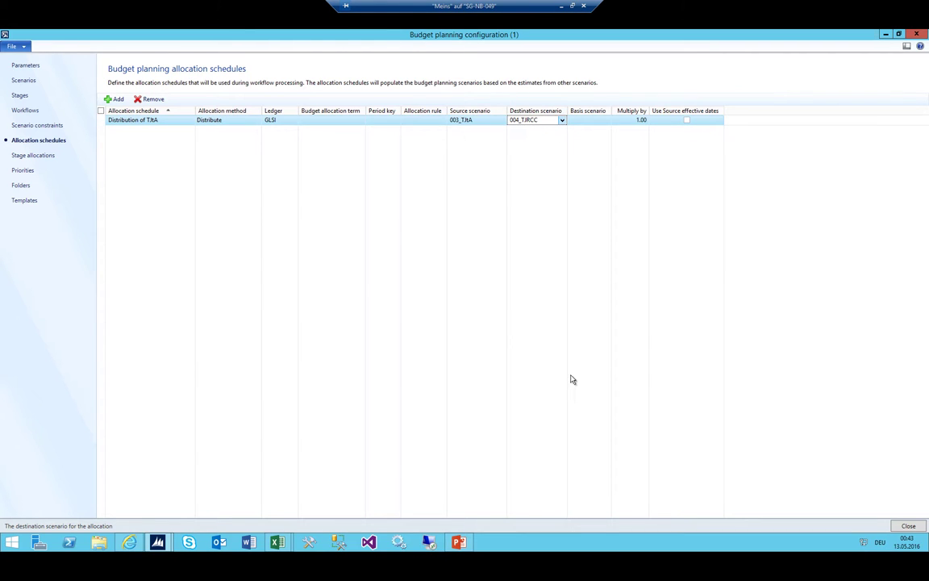
# Switch to the Book2 workbook in Excel and enter "Stage" in cell E9 and "Initial" in cell E10.
pyautogui.moveTo(277, 542)
pyautogui.click(309, 445)
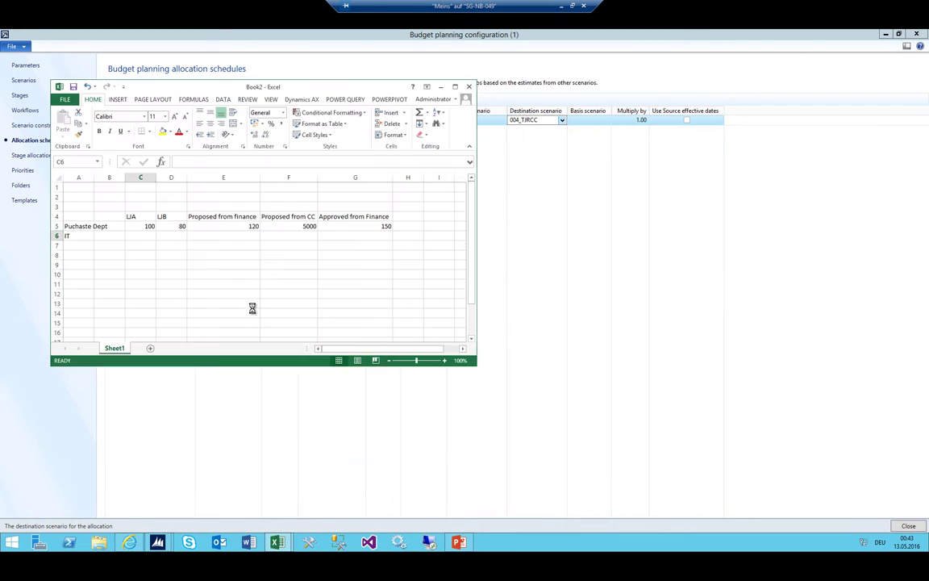
pyautogui.click(288, 272)
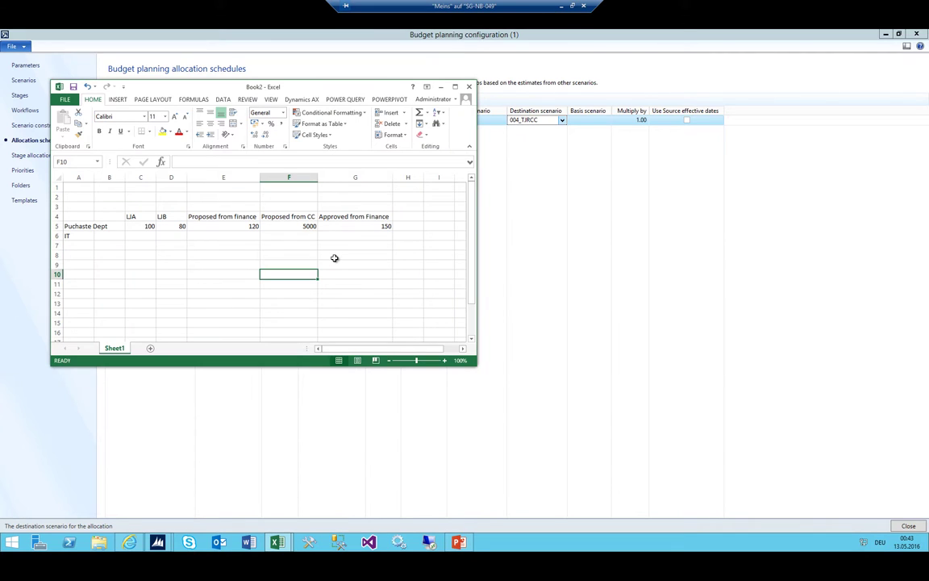
pyautogui.press('Left')
pyautogui.press('Up')
pyautogui.write('Stage')
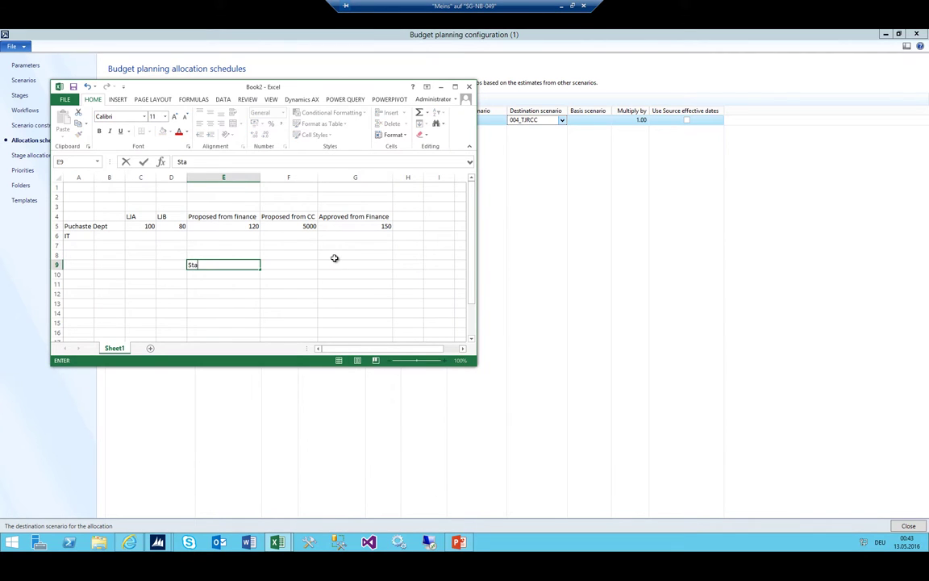
pyautogui.press('Return')
pyautogui.write('Initaial')
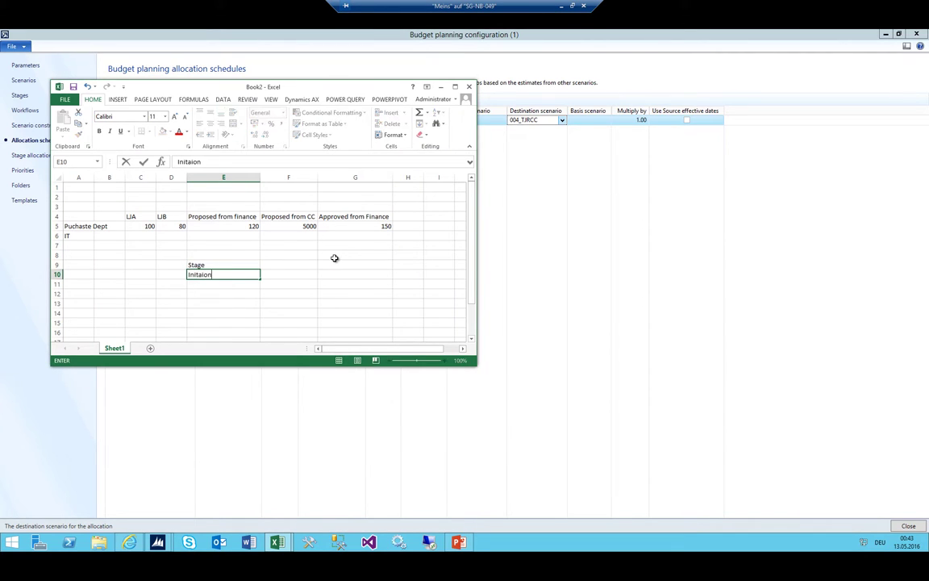
pyautogui.hotkey('ctrl', 'Return')
pyautogui.write('Initial')
pyautogui.press('Return')
# Enter the stage names "Proposed from Finan" in cell E11 and "Requested from Depart" in cell E12.
pyautogui.write('Proposed from')
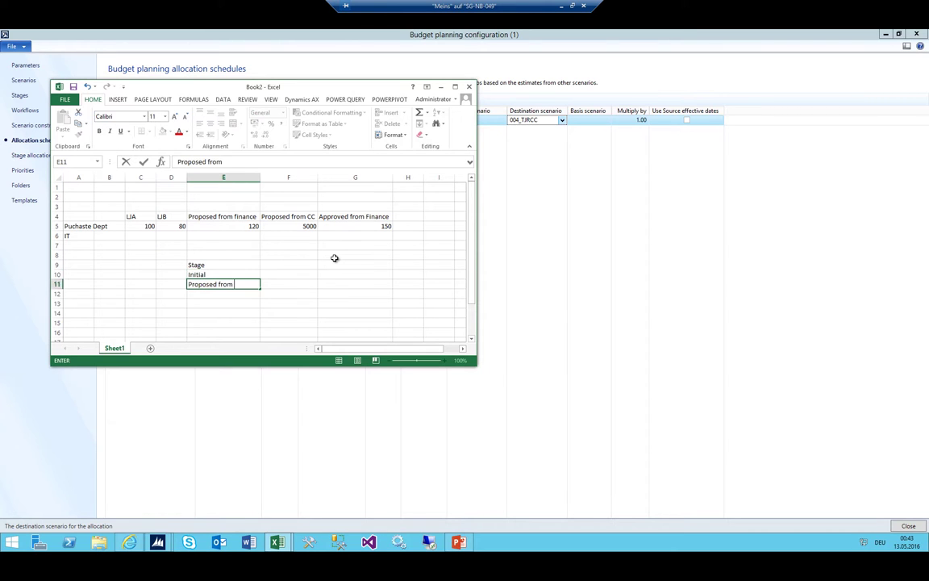
pyautogui.write(' Finan')
pyautogui.press('Return')
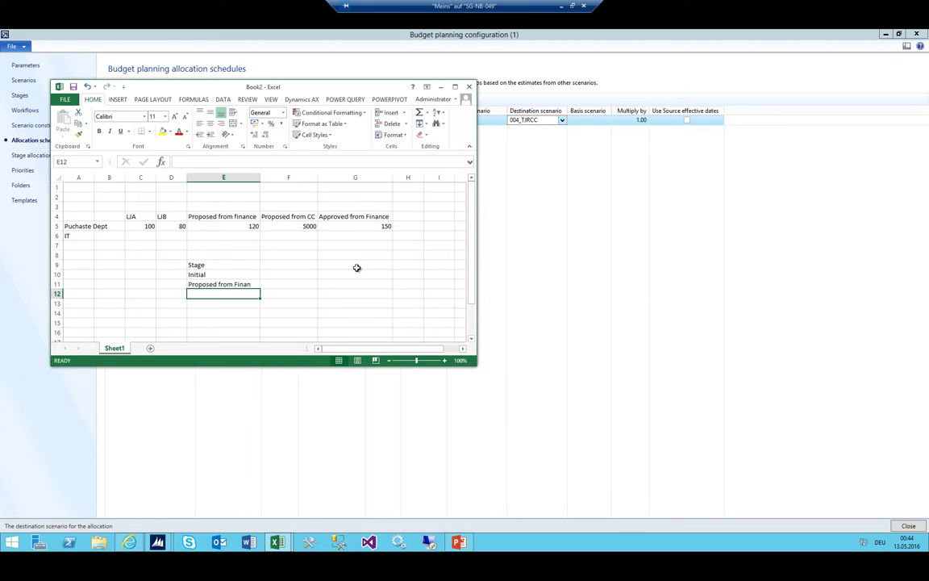
pyautogui.write('To')
pyautogui.press('BackSpace')
pyautogui.press('BackSpace')
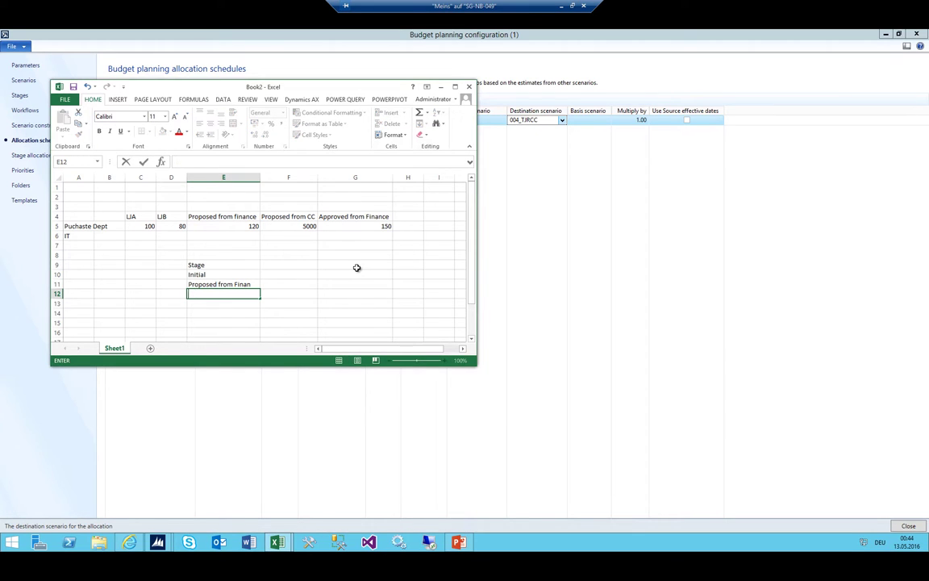
pyautogui.write('Requested from Depa')
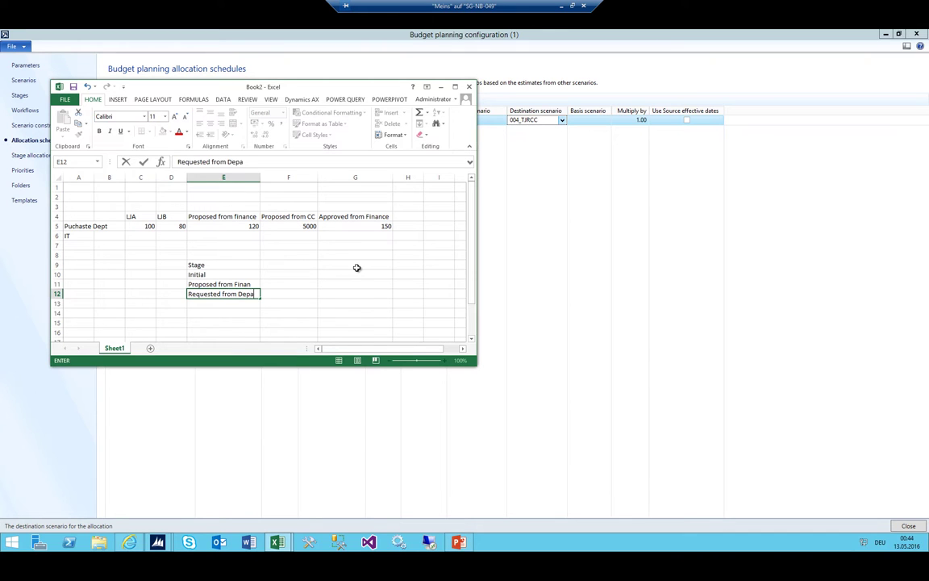
pyautogui.write('rt')
pyautogui.press('Return')
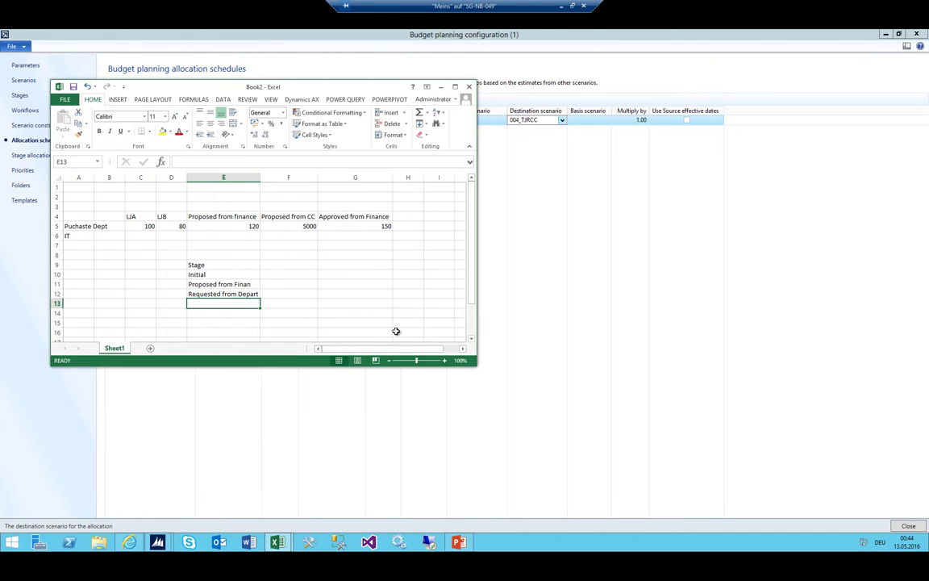
# Check the destination scenario descriptions in Dynamics AX, then replace Excel cell E11 with "This year to approve (Proposed from finance)".
pyautogui.click(562, 120)
pyautogui.scroll(1, 547, 148)
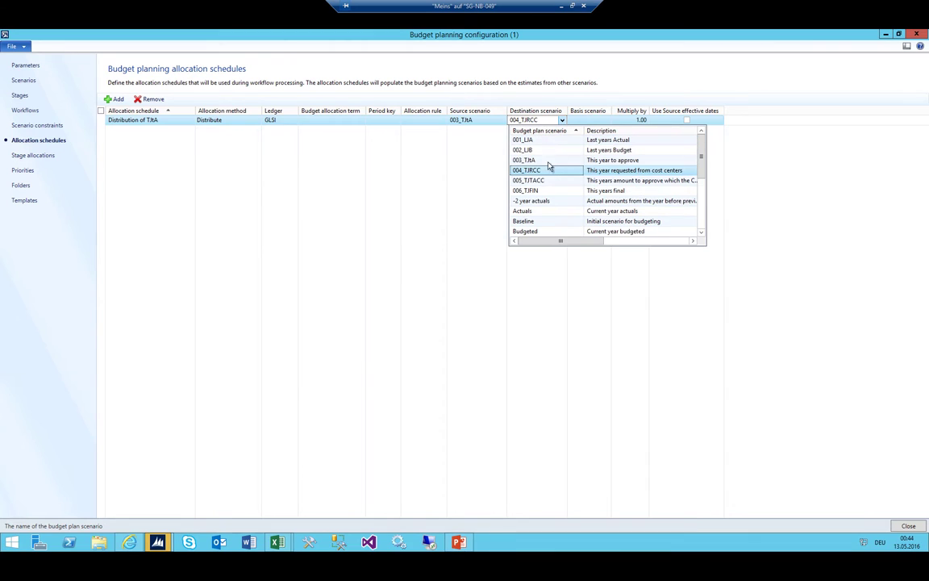
pyautogui.click(397, 145)
pyautogui.hotkey('alt', 'Tab')
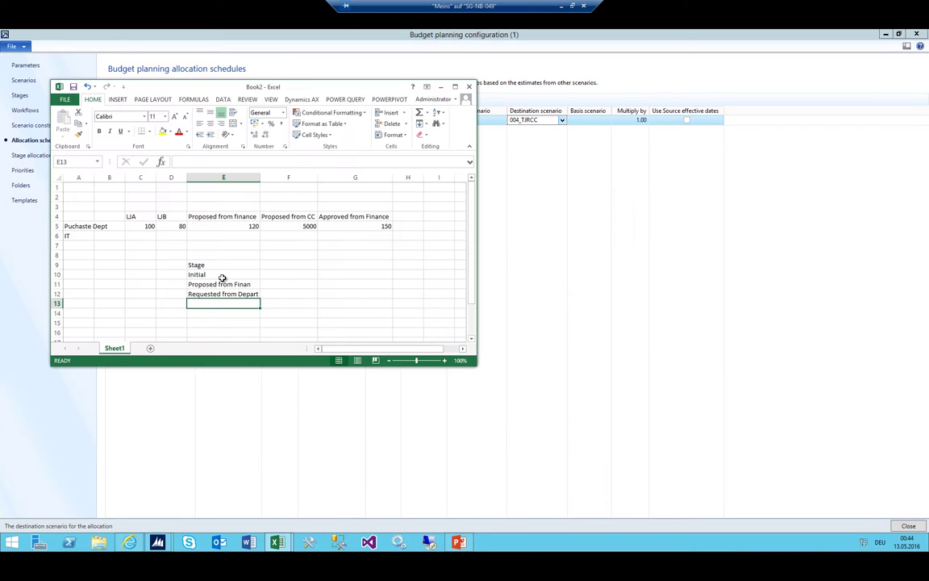
pyautogui.click(223, 282)
pyautogui.write('This year to approve')
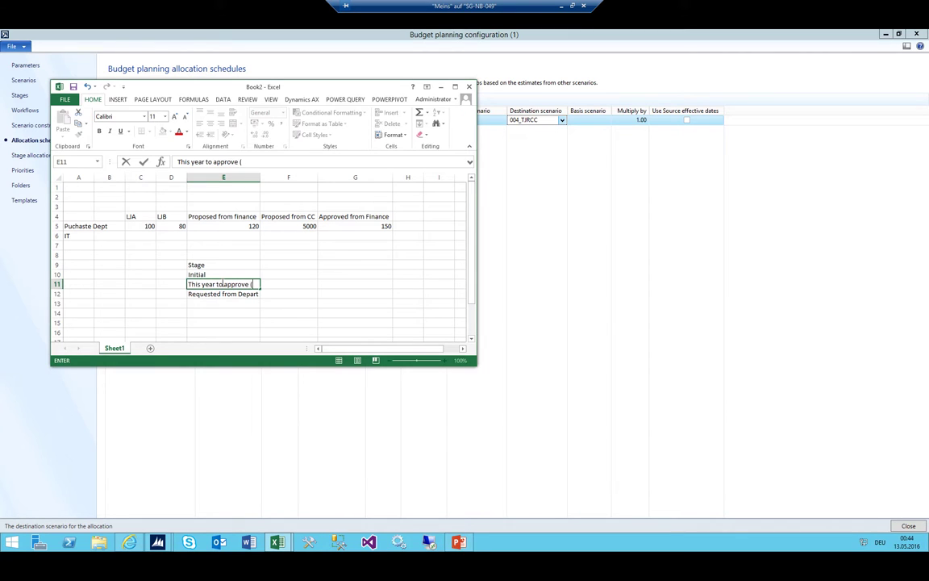
pyautogui.write(' (Proposed from finance)')
pyautogui.press('Return')
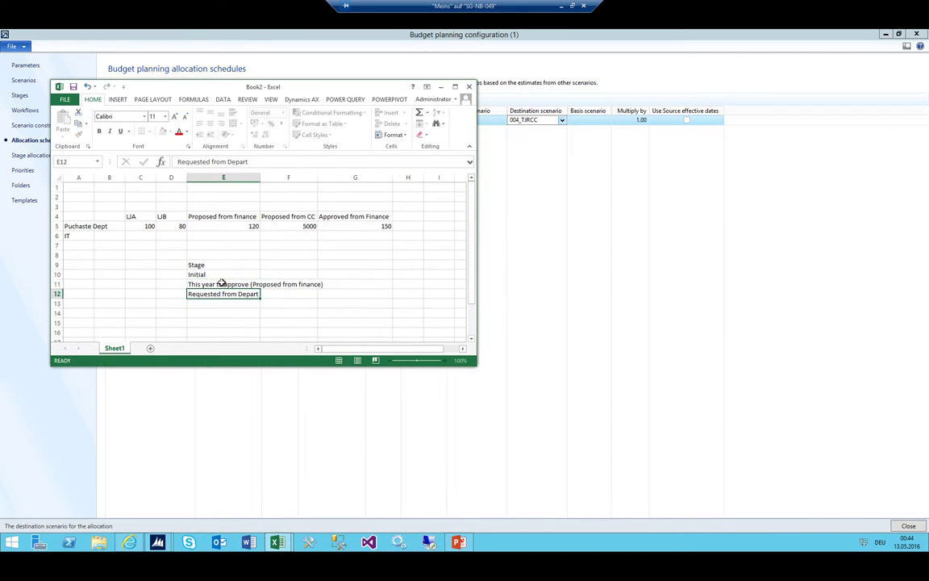
# Widen column E and the workbook window, and move "Requested from Depart" from cell E12 to E14.
pyautogui.moveTo(255, 182); pyautogui.dragTo(352, 184)
pyautogui.click(231, 303)
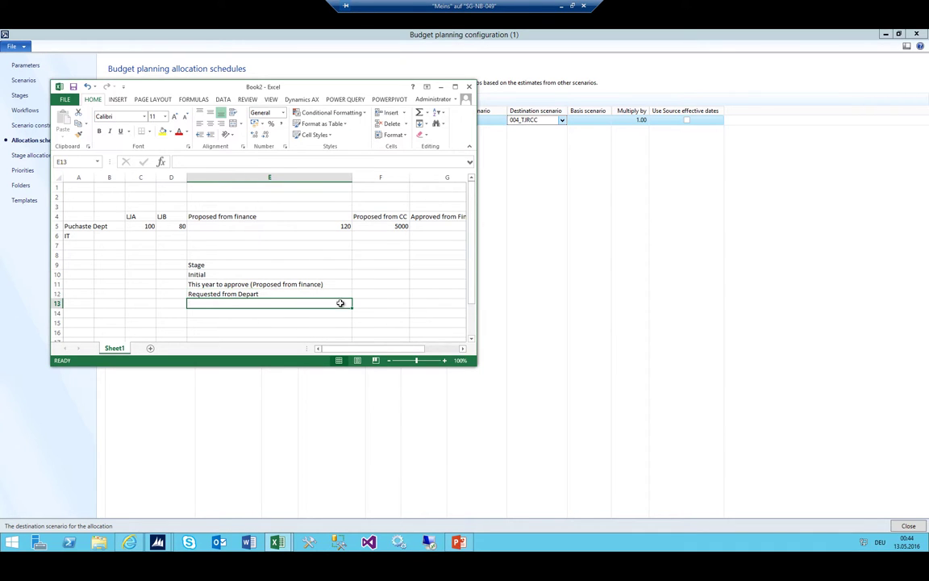
pyautogui.click(381, 265)
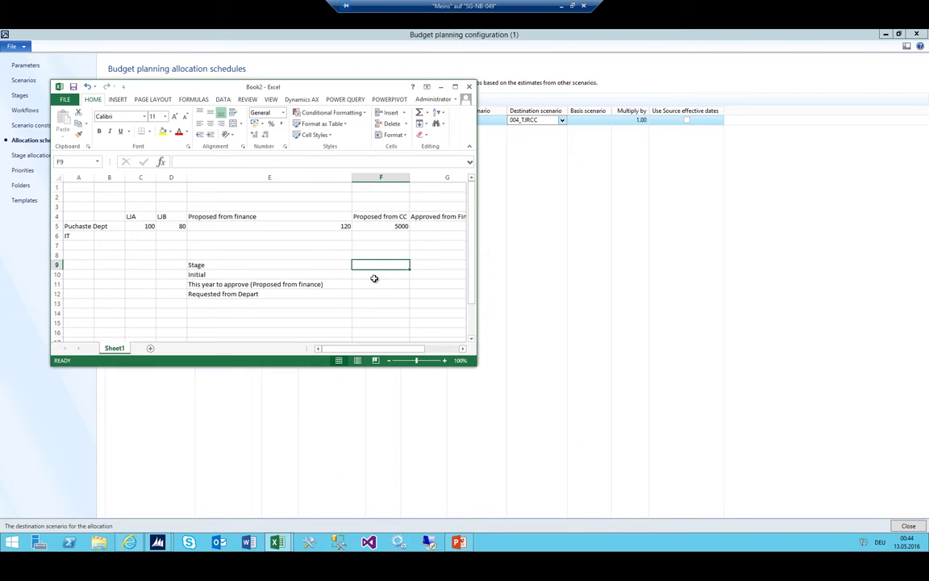
pyautogui.moveTo(477, 188); pyautogui.dragTo(689, 206)
pyautogui.click(267, 295)
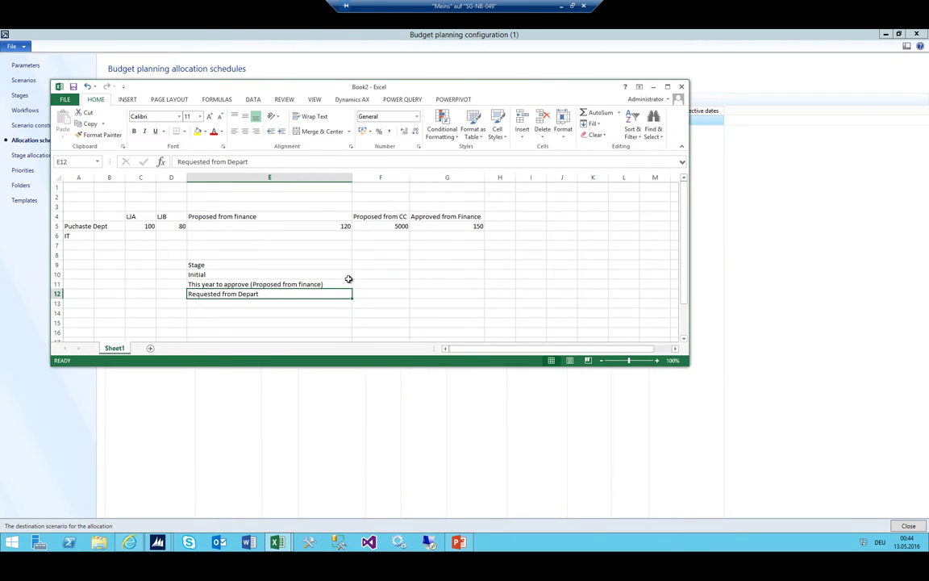
pyautogui.moveTo(280, 300); pyautogui.dragTo(280, 315)
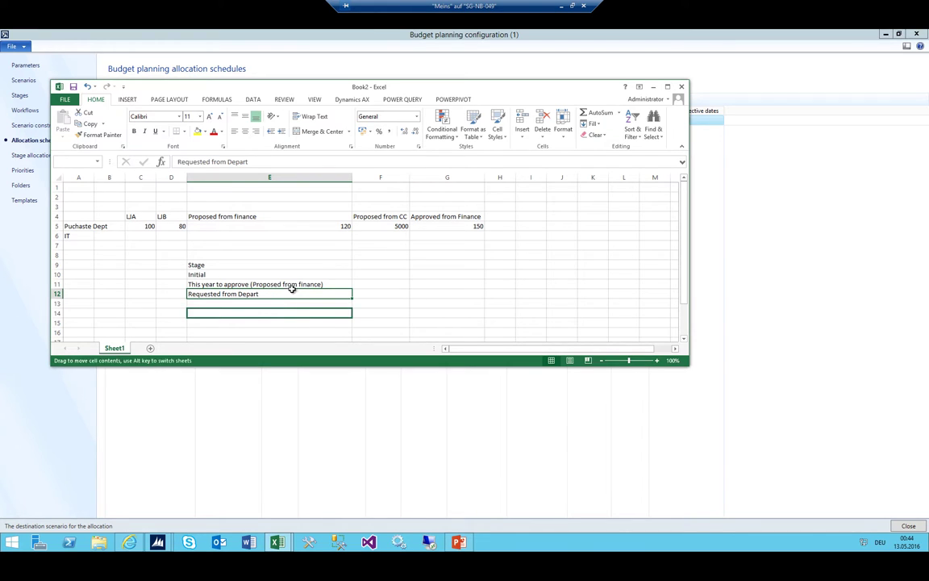
# Add the heading "Amount" in cell F9 and enter 100 as the Initial stage's amount in F10.
pyautogui.click(385, 275)
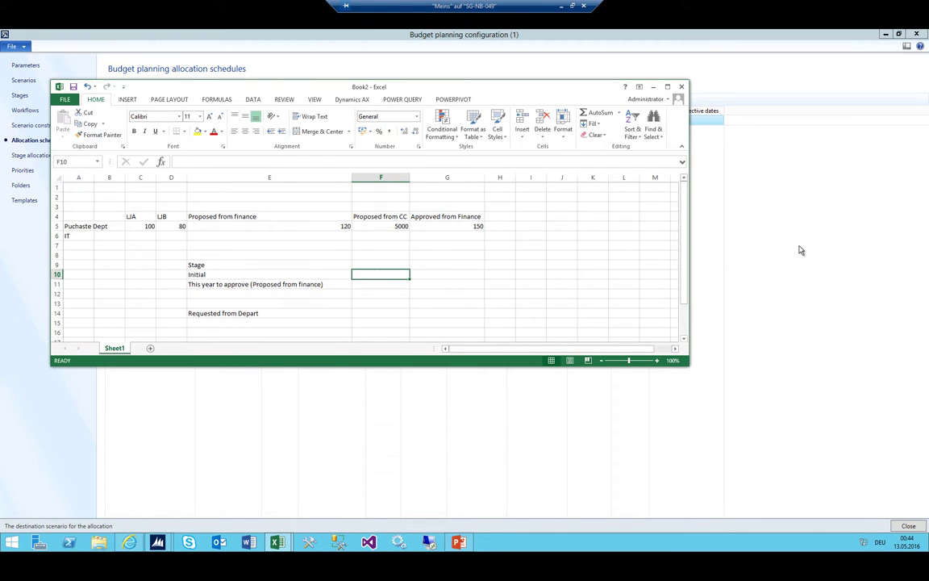
pyautogui.press('Up')
pyautogui.write('Amount')
pyautogui.press('Return')
pyautogui.write('100')
pyautogui.press('Return')
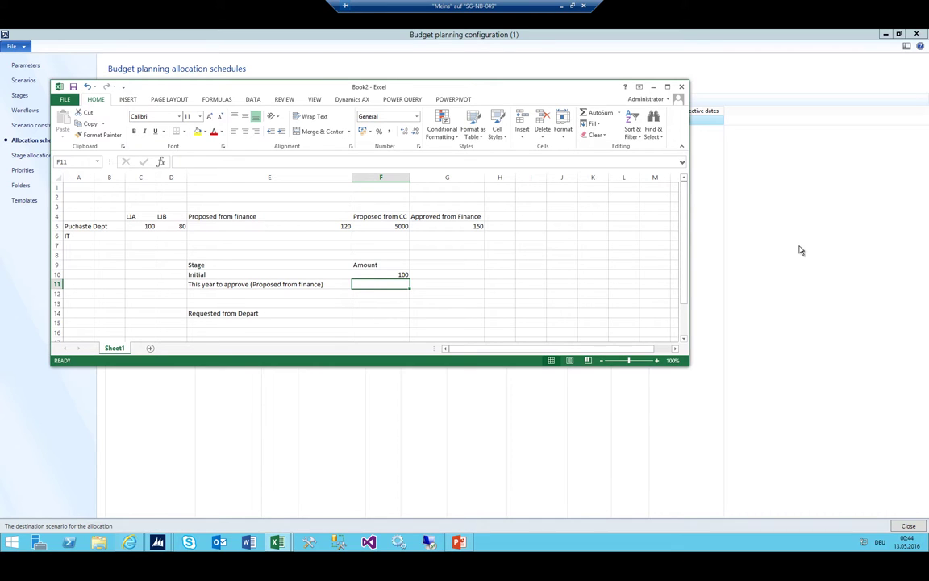
# Enter "1) Purchase: 500" in cell F11 as the amount for the "This year to approve" stage.
pyautogui.write('=')
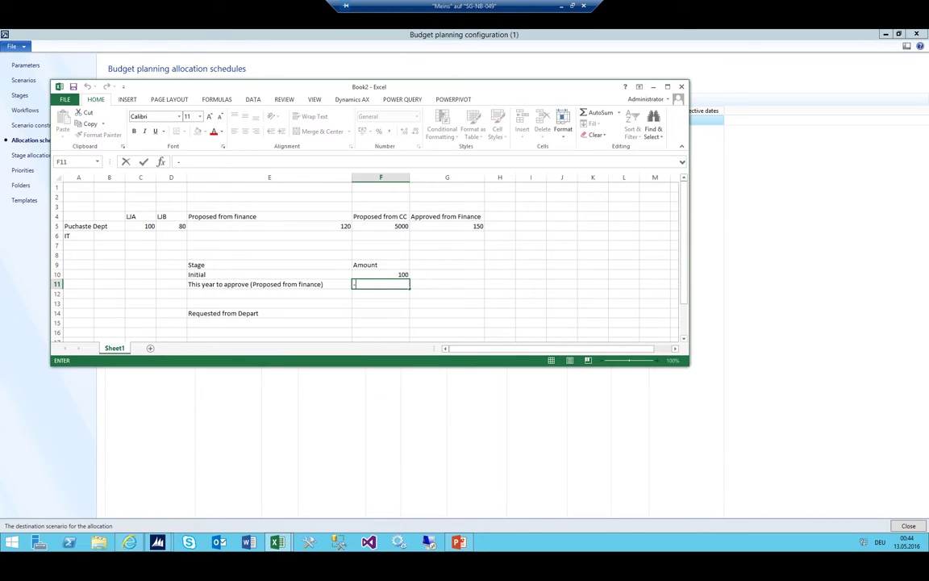
pyautogui.press('BackSpace')
pyautogui.write('1) Purchase: 500')
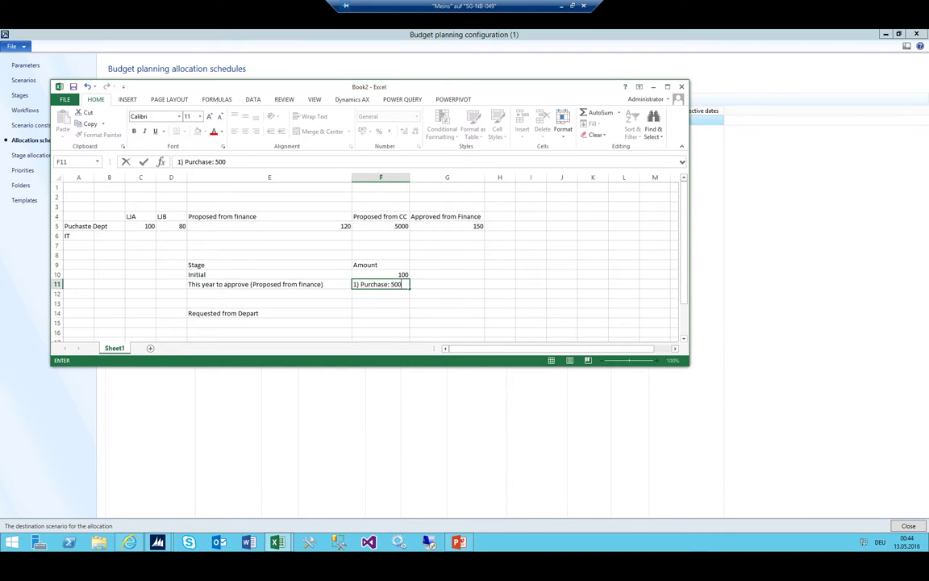
pyautogui.press('alt')
pyautogui.press('alt')
pyautogui.click(255, 284)
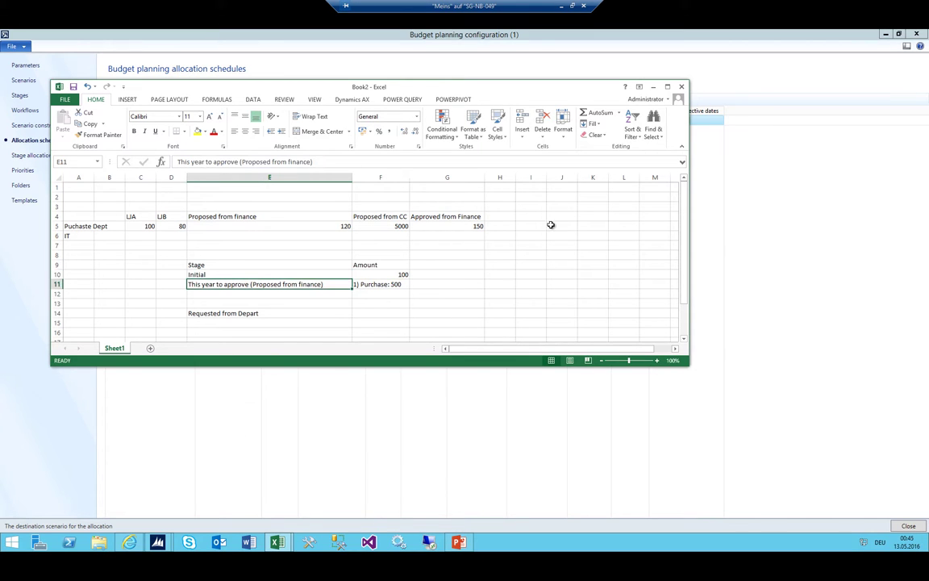
# Add the lines "2) IT: 700" and "3) Admin: 8000" within cell F11 and widen column F slightly.
pyautogui.doubleClick(403, 284)
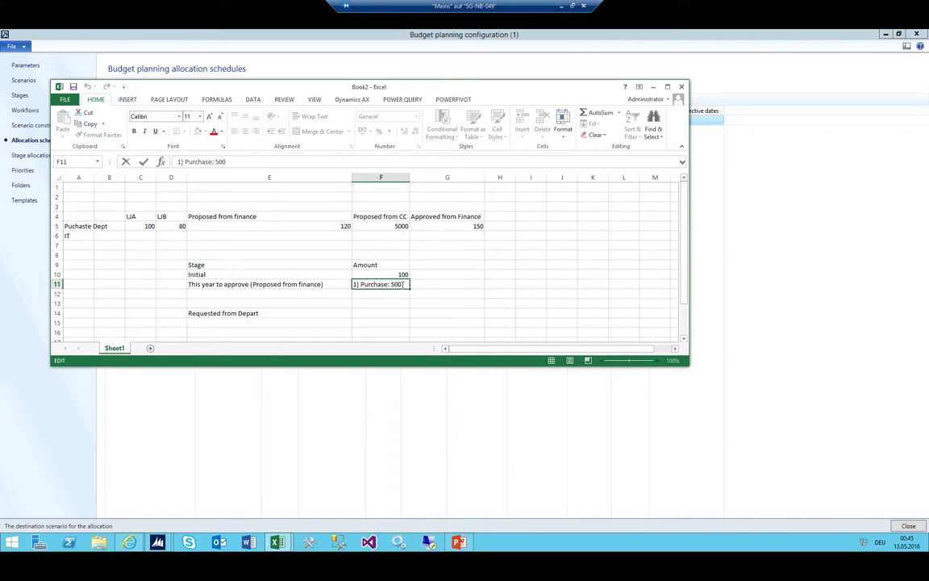
pyautogui.hotkey('alt', 'Return')
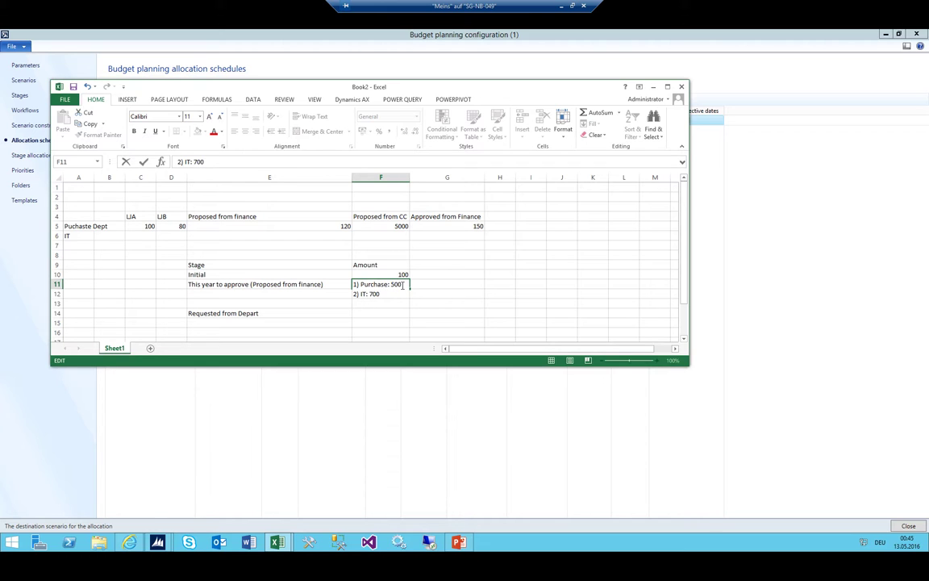
pyautogui.hotkey('alt', 'Return')
pyautogui.write('3) Admin: 8000')
pyautogui.press('Return')
pyautogui.moveTo(408, 178)
pyautogui.mouseDown()
pyautogui.moveTo(424, 191)
pyautogui.moveTo(425, 184)
pyautogui.mouseUp()
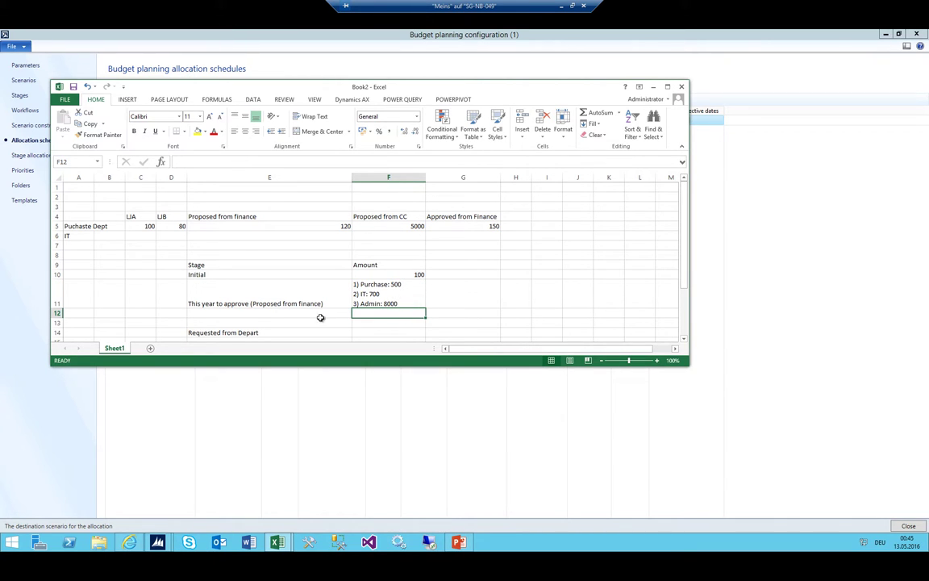
# Move the Excel window lower to uncover the allocation schedule line in the budget planning configuration behind it.
pyautogui.click(272, 302)
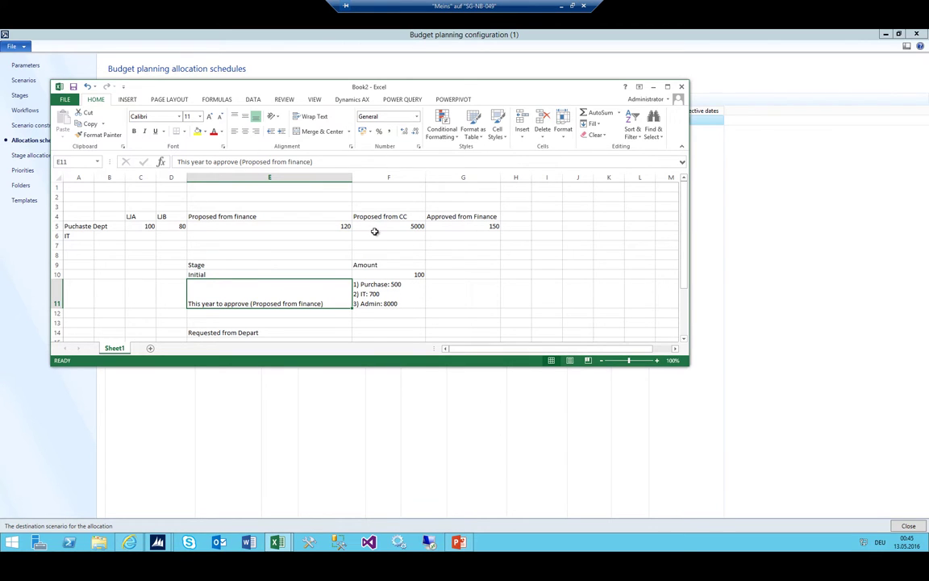
pyautogui.scroll(-3, 374, 233)
pyautogui.scroll(1, 330, 245)
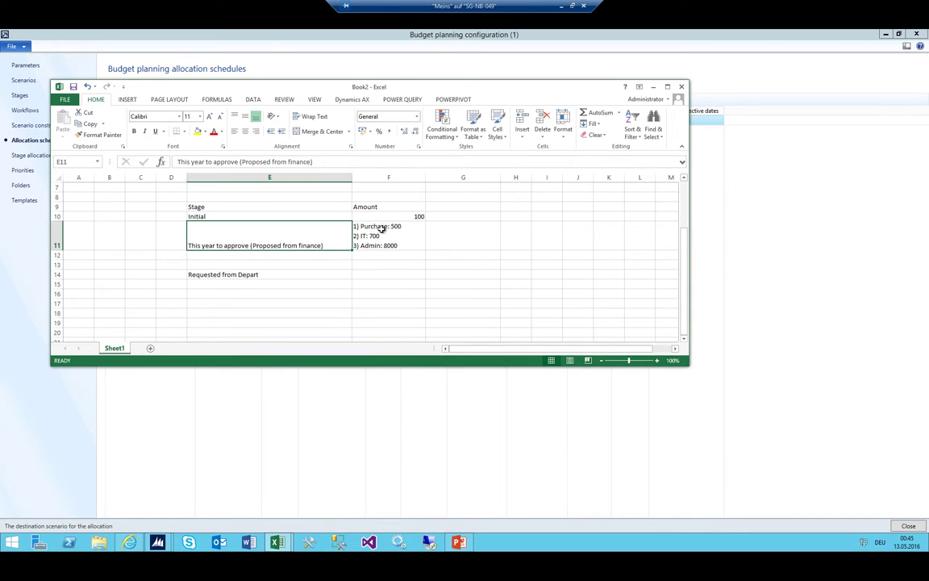
pyautogui.click(384, 226)
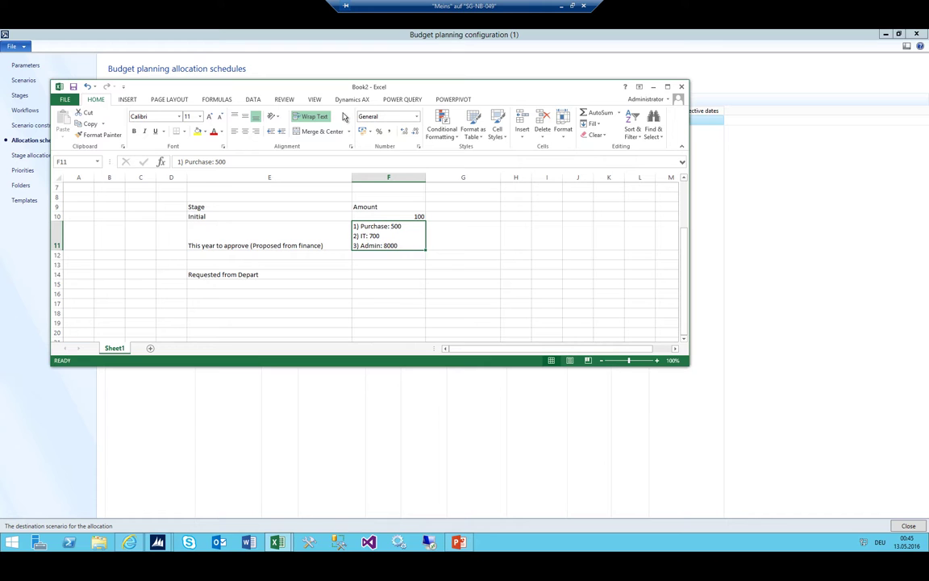
pyautogui.moveTo(314, 86); pyautogui.dragTo(412, 201)
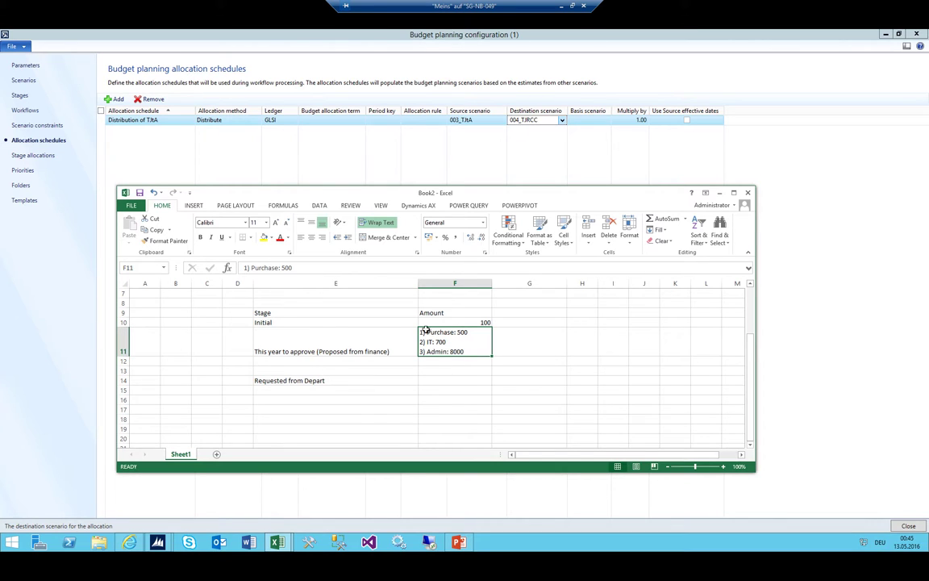
# Widen column D and fill in row 14 with "Budget Plan Purchase" in D14 and the amount 500 in F14.
pyautogui.click(244, 378)
pyautogui.click(314, 381)
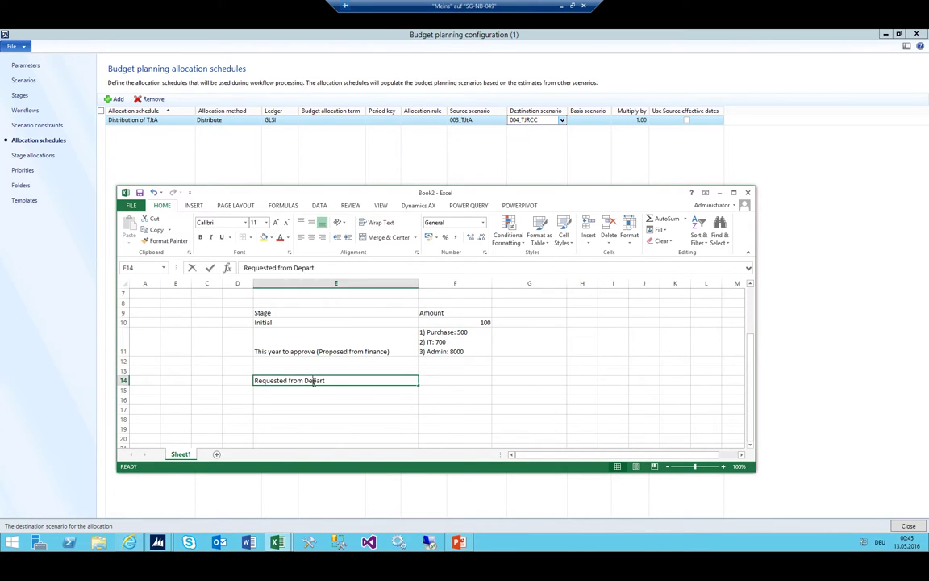
pyautogui.press('F2')
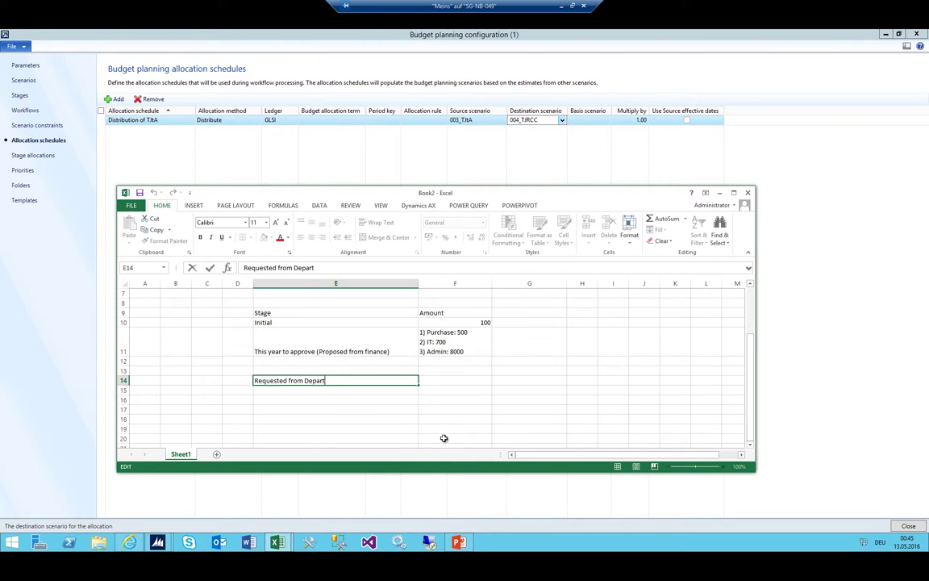
pyautogui.click(245, 380)
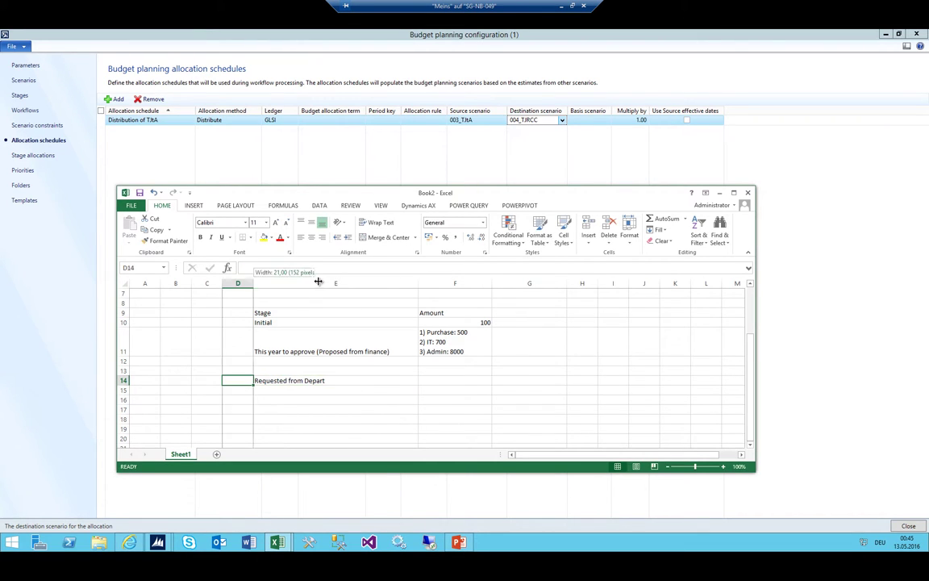
pyautogui.moveTo(252, 287); pyautogui.dragTo(318, 287)
pyautogui.write('Budget')
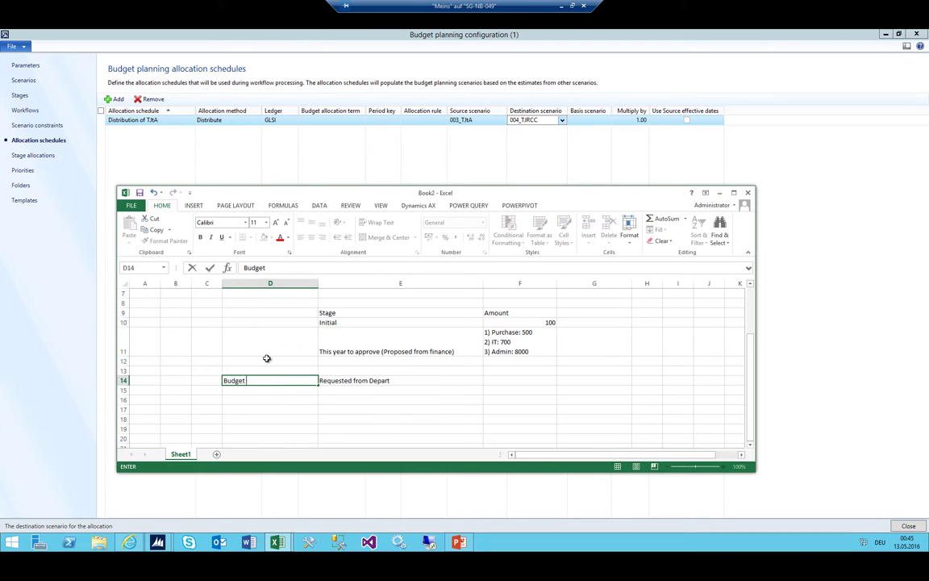
pyautogui.write(' Plan Purchase')
pyautogui.press('Tab')
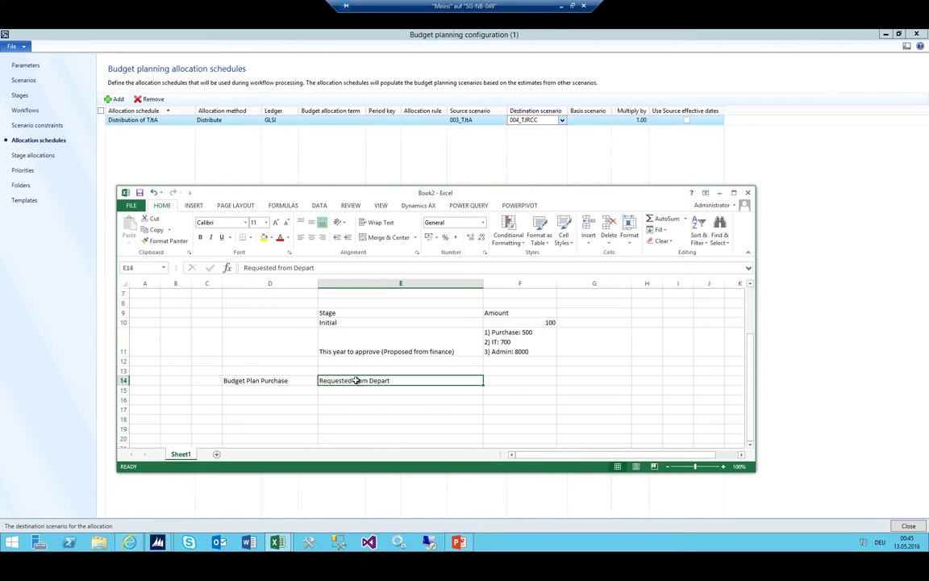
pyautogui.press('Tab')
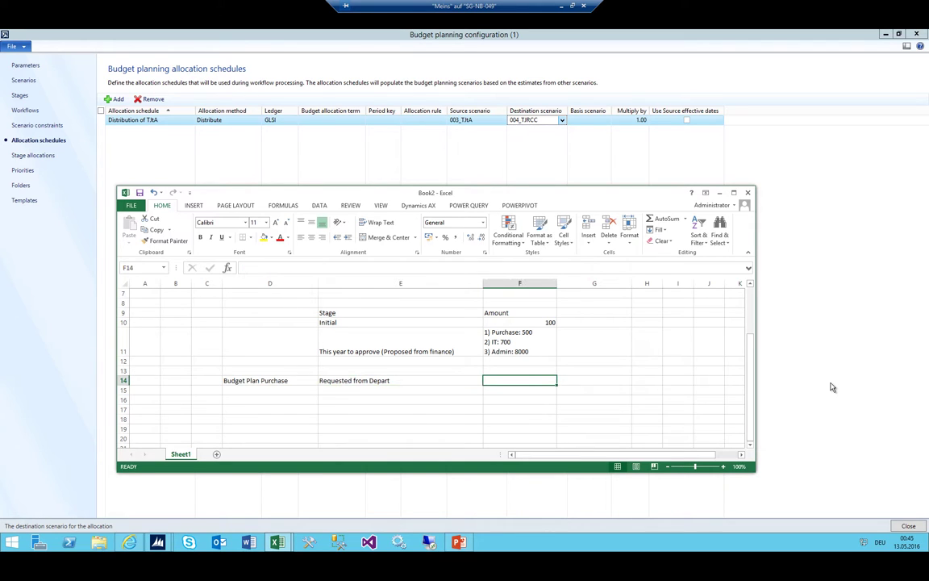
pyautogui.write('500')
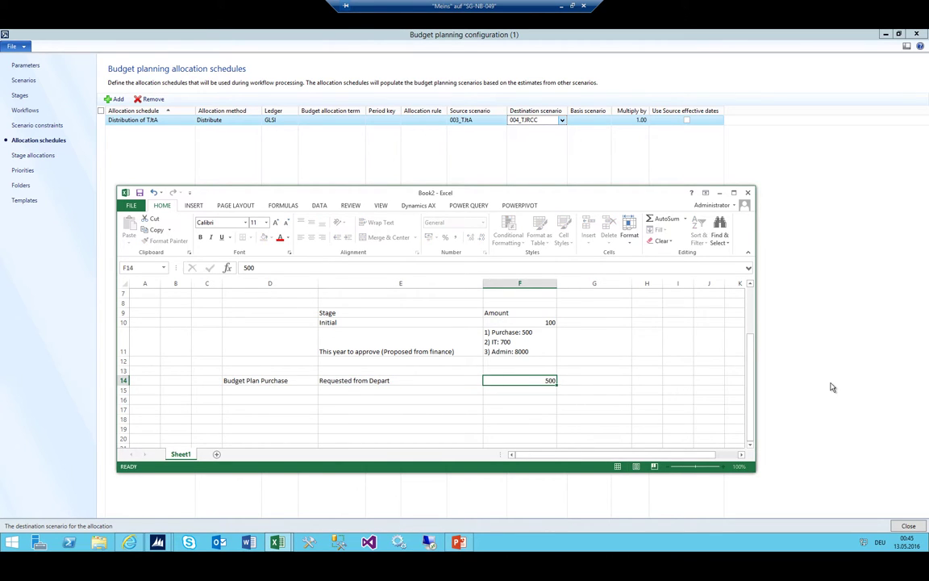
pyautogui.press('Return')
# Fill row 15 with "Budget Plan IT" in D15, "Requested from Depart" in E15 and the amount 700 in F15.
pyautogui.write('Pl')
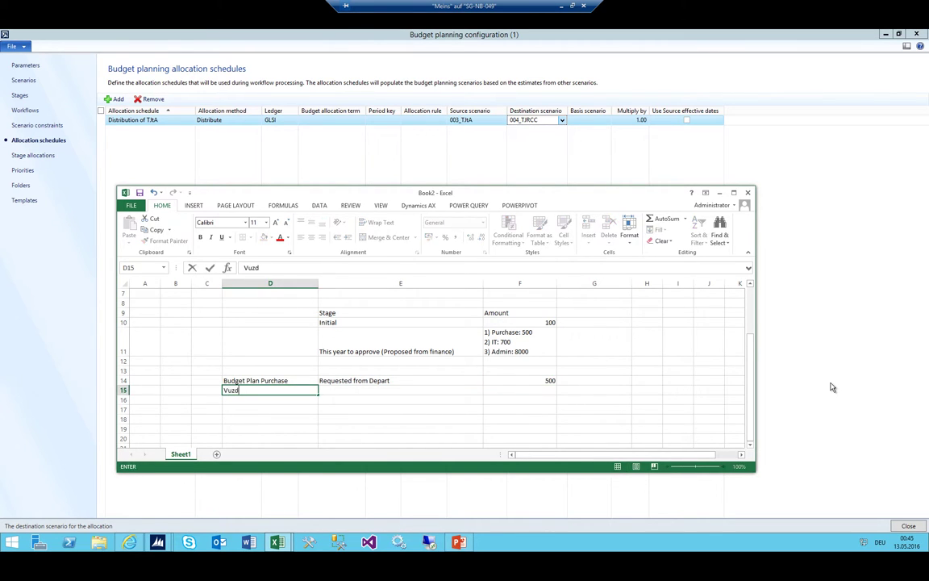
pyautogui.press('BackSpace')
pyautogui.press('BackSpace')
pyautogui.write('B')
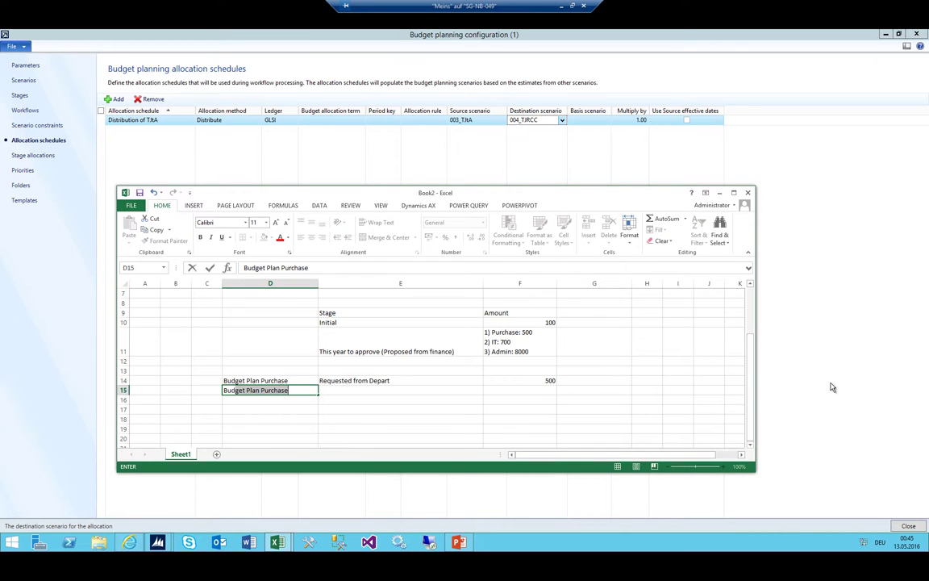
pyautogui.write('udger')
pyautogui.press('BackSpace')
pyautogui.write('t Plan IT')
pyautogui.press('Tab')
pyautogui.write('R')
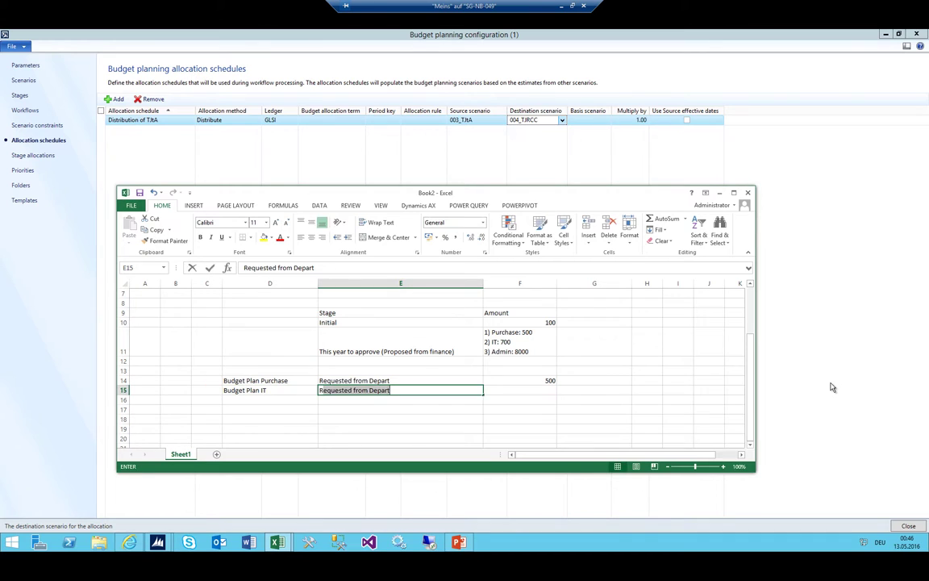
pyautogui.press('Tab')
pyautogui.write('700')
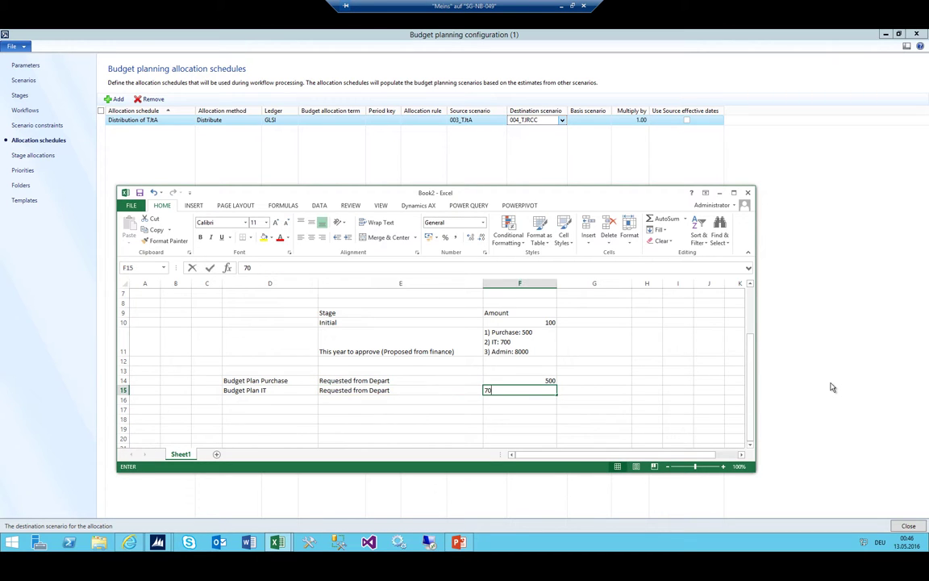
pyautogui.press('Return')
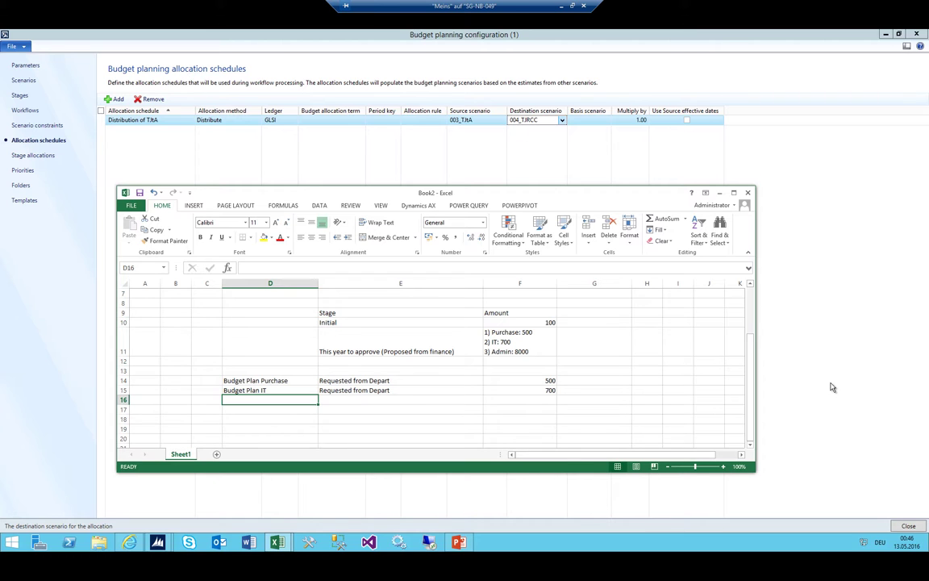
# Fill row 16 with "Budget Plan Admin" in D16, "Requested from Depart" in E16 and the amount 8000 in F16.
pyautogui.write('Budget Plan Admin')
pyautogui.press('Tab')
pyautogui.write('R')
pyautogui.press('Tab')
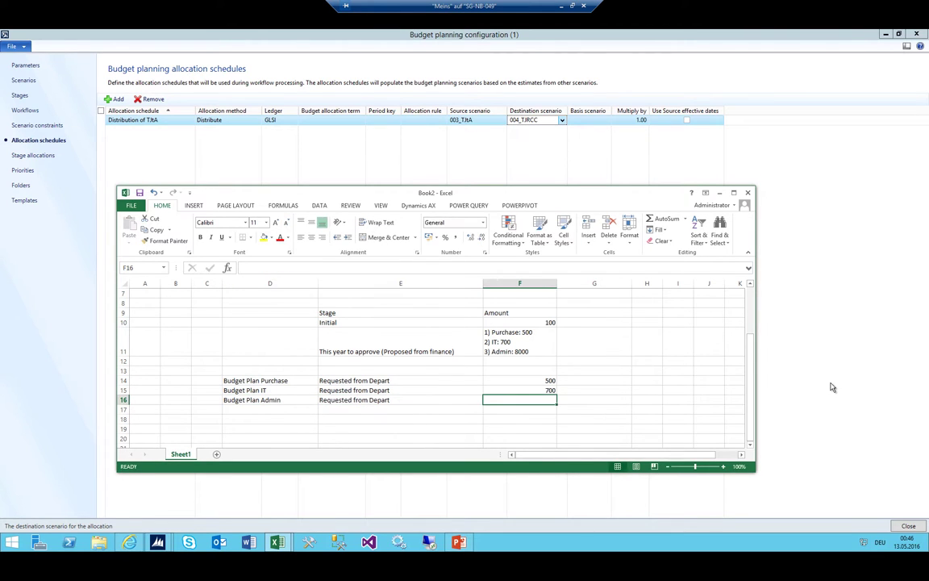
pyautogui.write('8000')
pyautogui.press('Return')
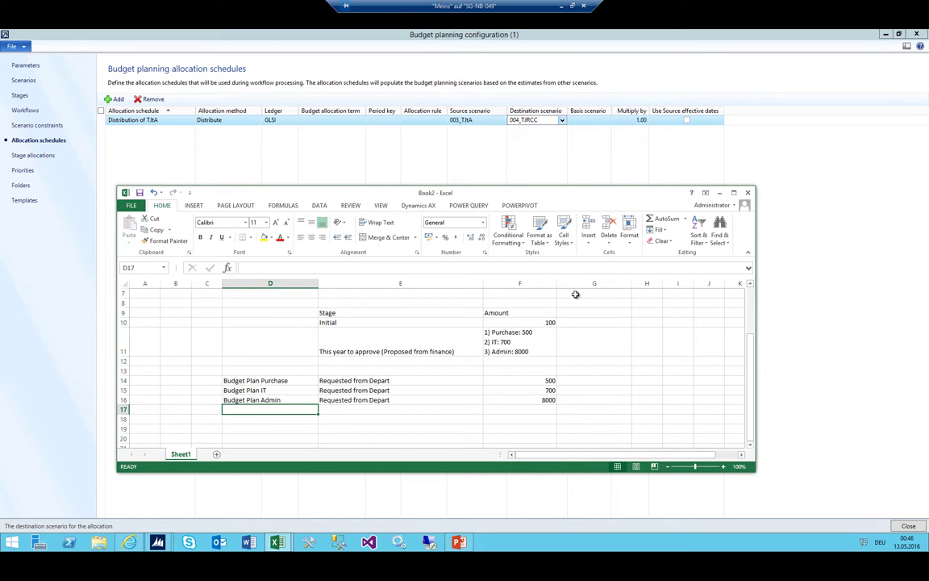
# Compare the amounts in F11 with the three departmental budget plan rows and the overview table in rows 4 to 6.
pyautogui.click(508, 343)
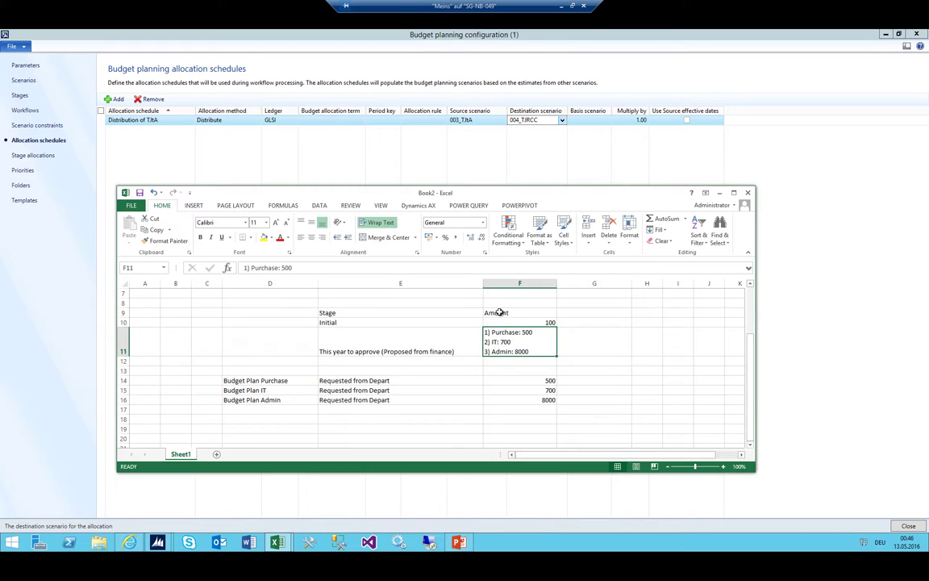
pyautogui.moveTo(243, 382); pyautogui.dragTo(247, 409)
pyautogui.click(269, 380)
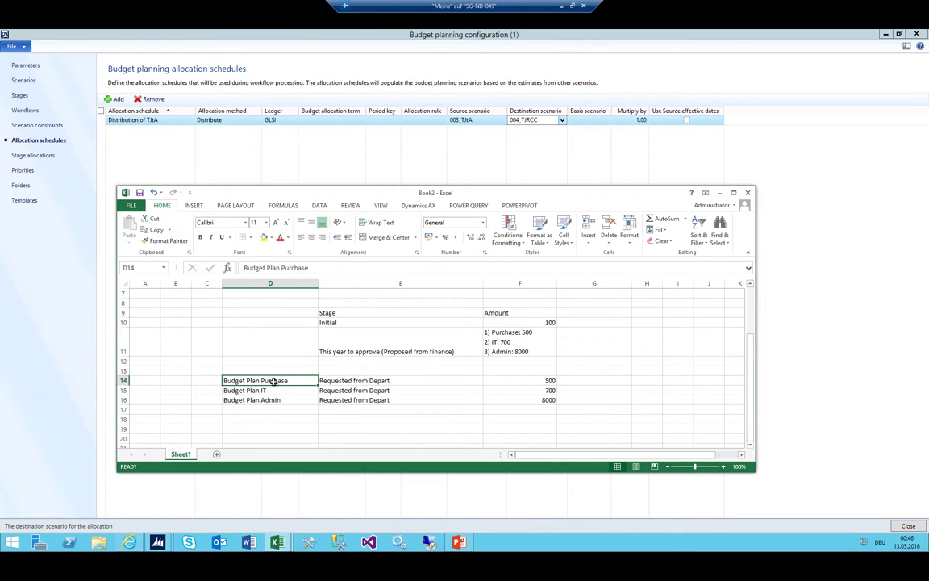
pyautogui.moveTo(523, 381); pyautogui.dragTo(523, 397)
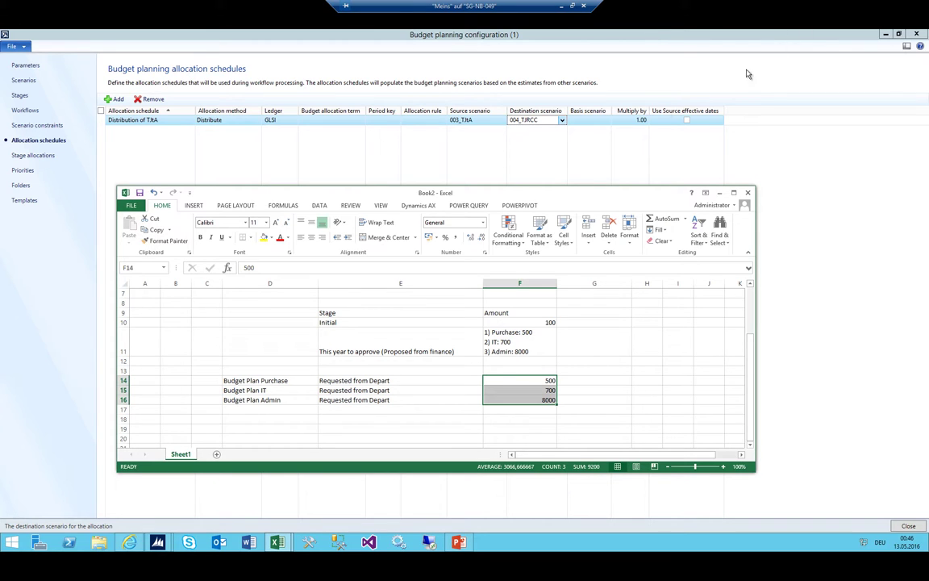
pyautogui.scroll(2, 330, 380)
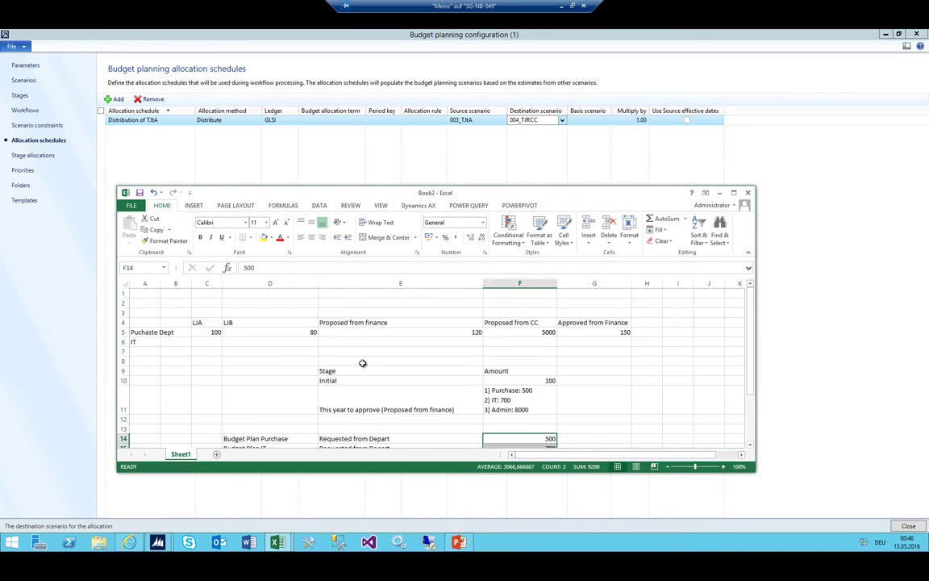
pyautogui.moveTo(323, 342); pyautogui.dragTo(137, 292)
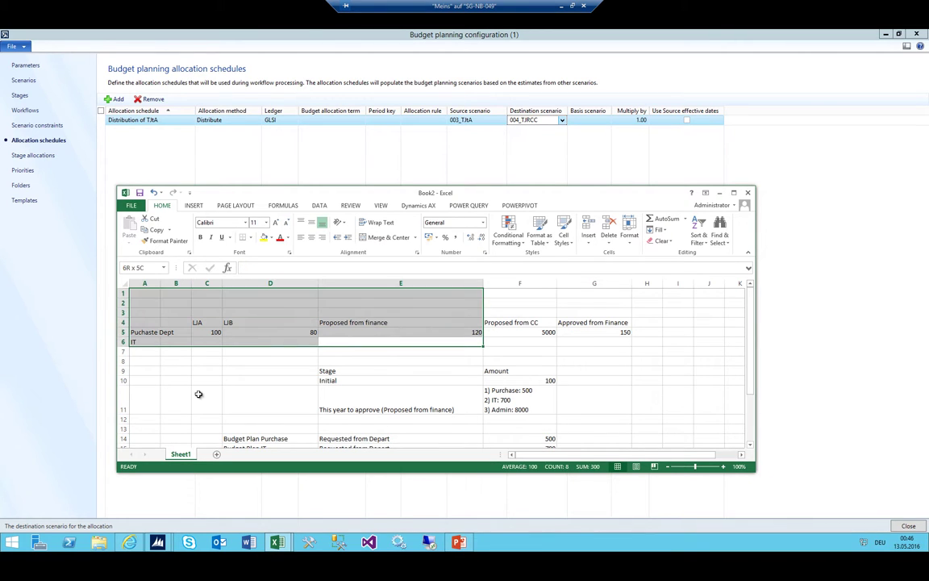
pyautogui.click(226, 331)
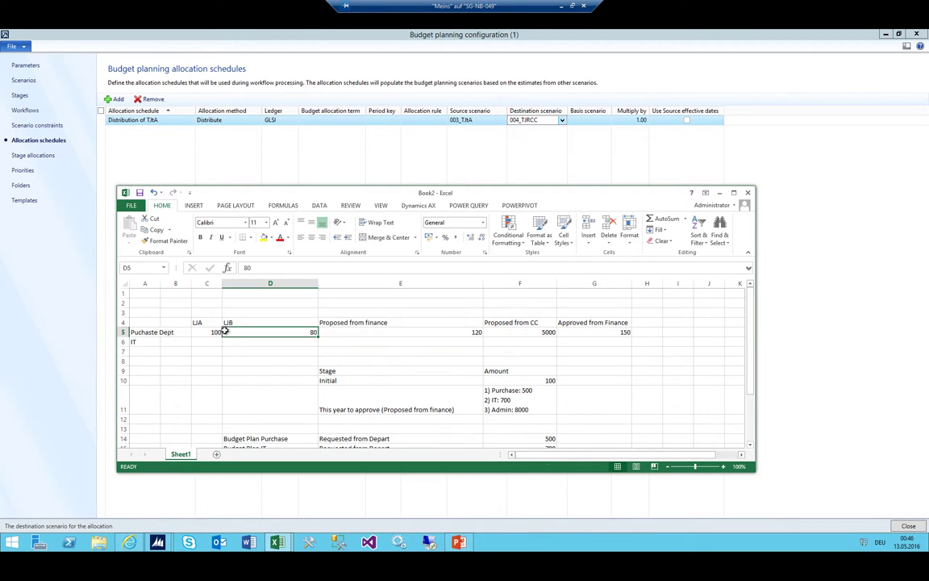
pyautogui.scroll(-1, 415, 312)
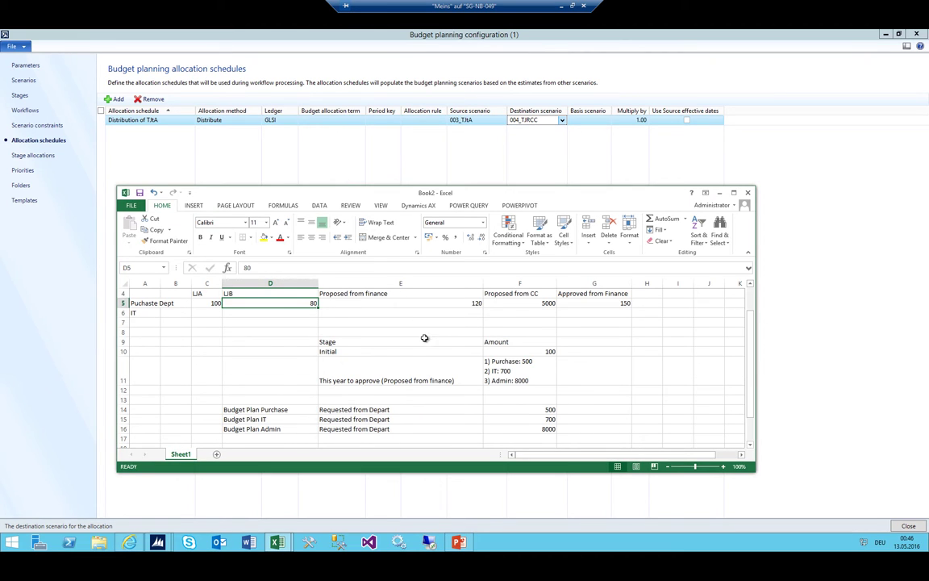
# Bring up the Book1 workbook and examine its Aggregated and Finance Review stages alongside the departmental budget plans in Book2.
pyautogui.moveTo(283, 545)
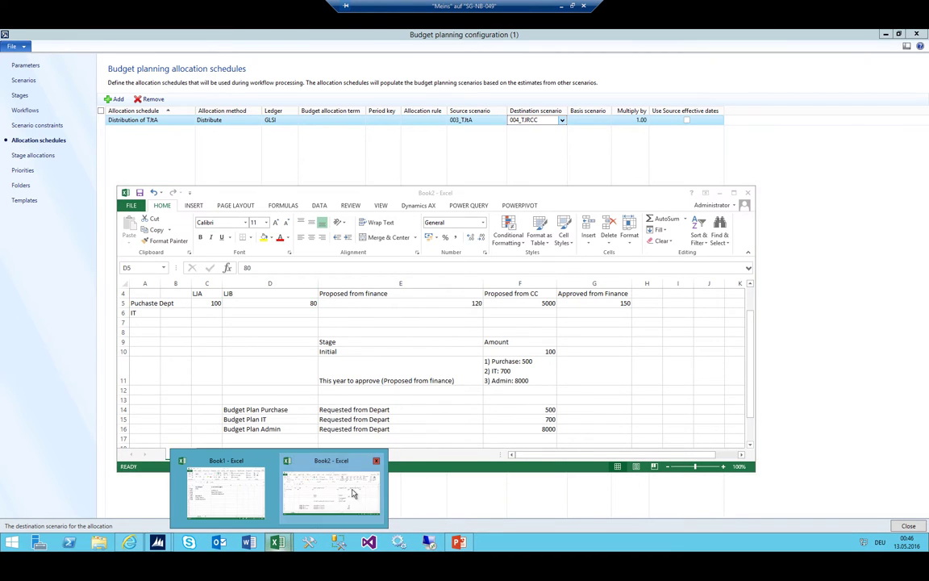
pyautogui.click(331, 471)
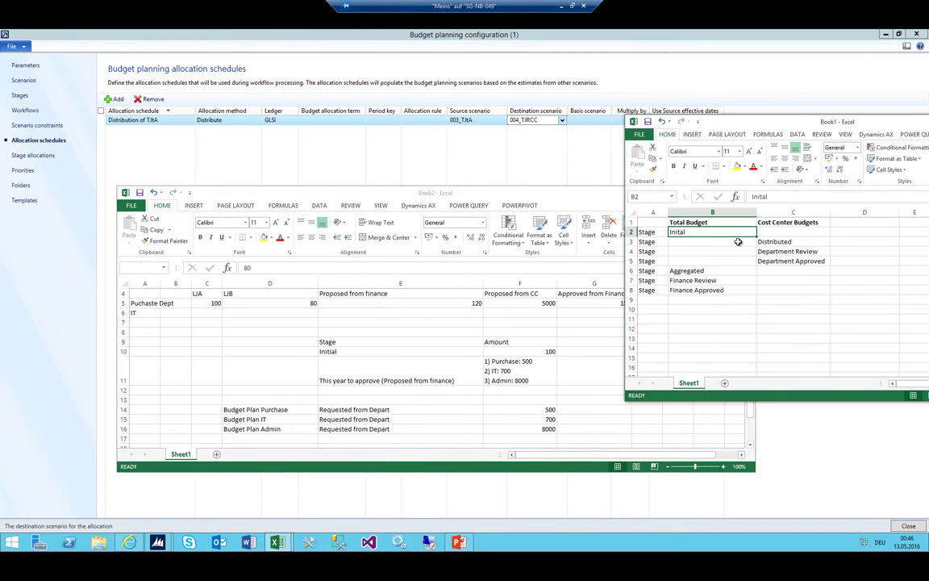
pyautogui.click(684, 271)
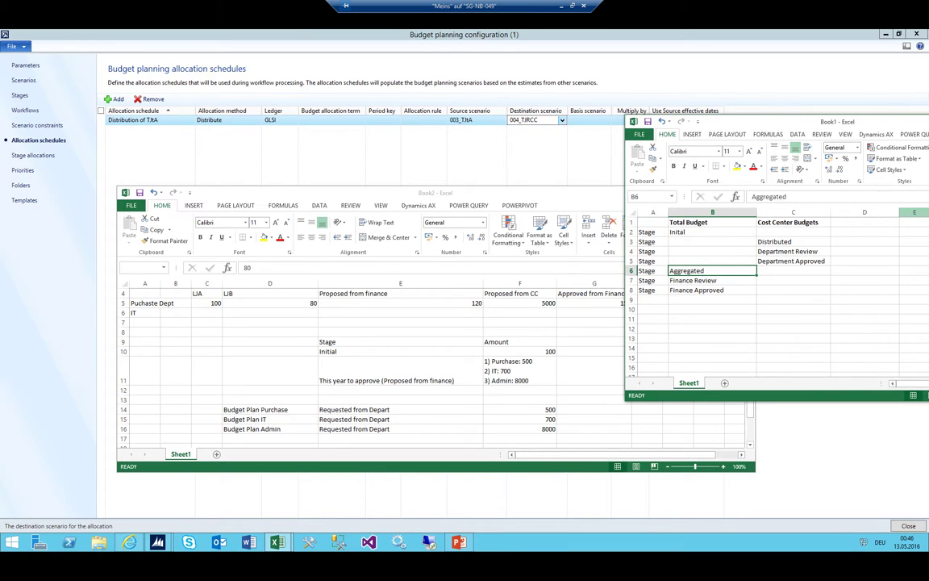
pyautogui.click(692, 280)
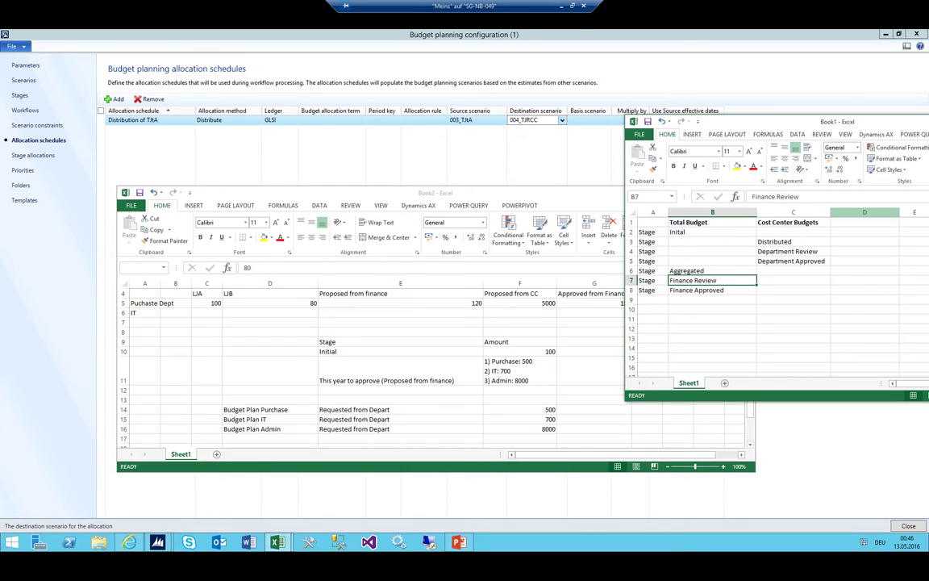
pyautogui.click(684, 273)
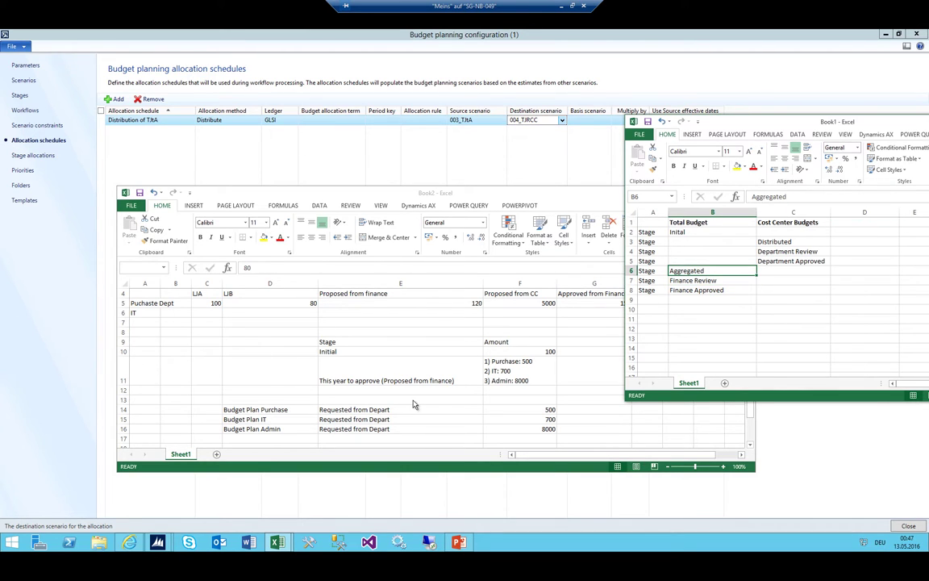
pyautogui.scroll(-2, 412, 403)
pyautogui.scroll(2, 412, 400)
pyautogui.hotkey('alt', 'Tab')
pyautogui.scroll(-2, 362, 391)
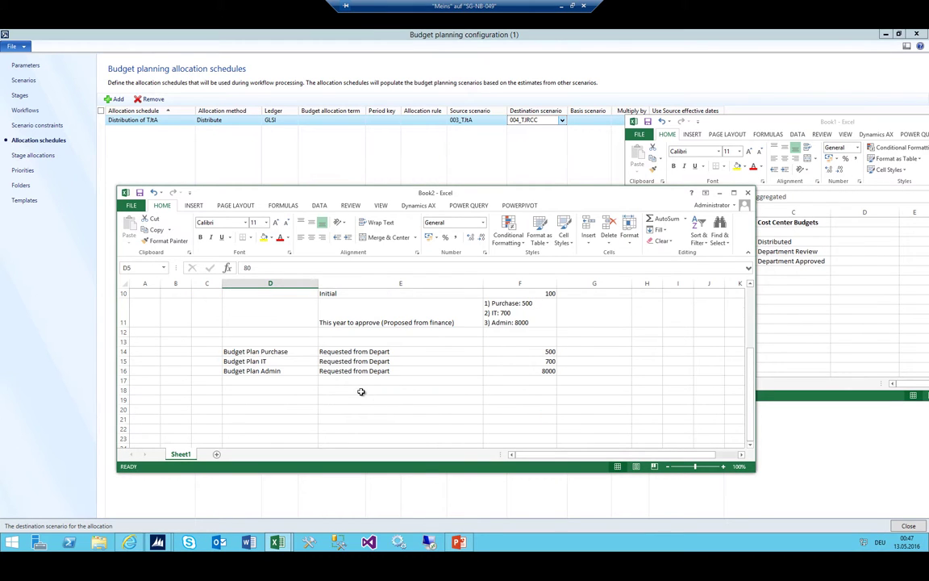
pyautogui.click(355, 398)
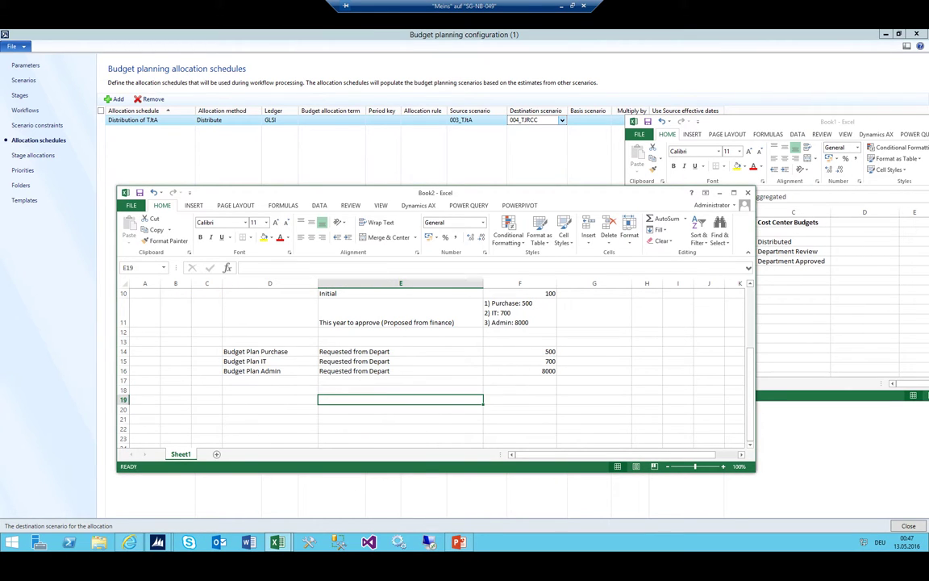
pyautogui.click(737, 121)
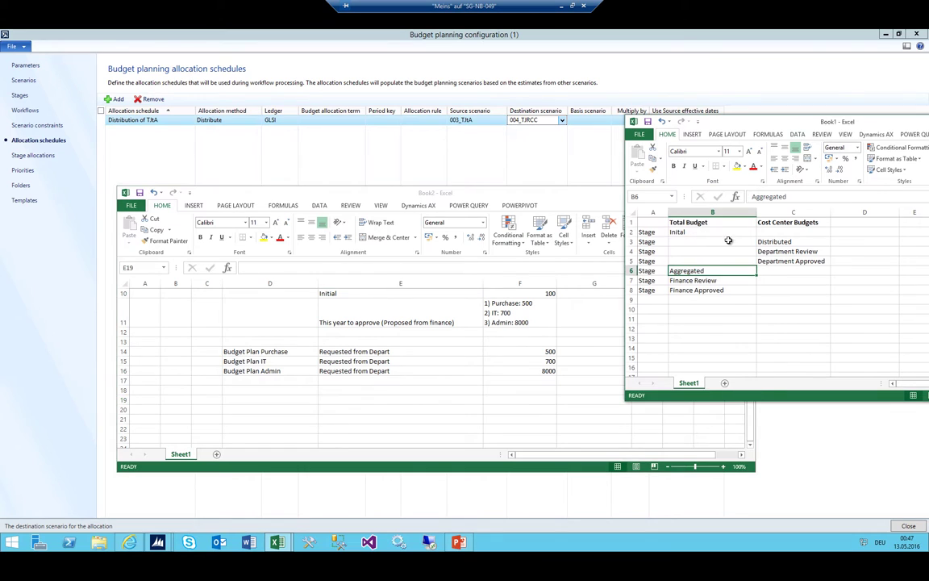
pyautogui.click(707, 279)
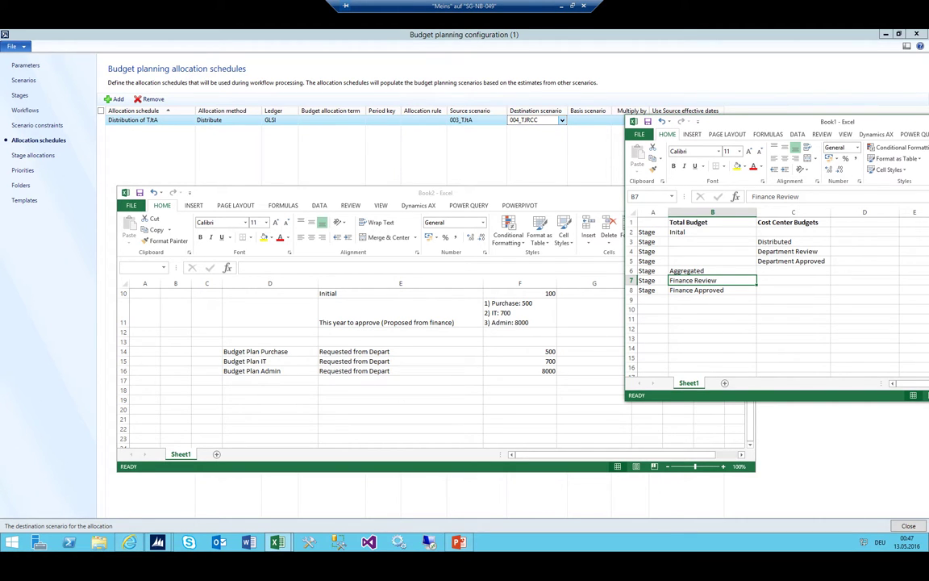
# Return to Book2 and change the requested amounts to 900 for Budget Plan Purchase and 50000 for Budget Plan Admin.
pyautogui.click(322, 398)
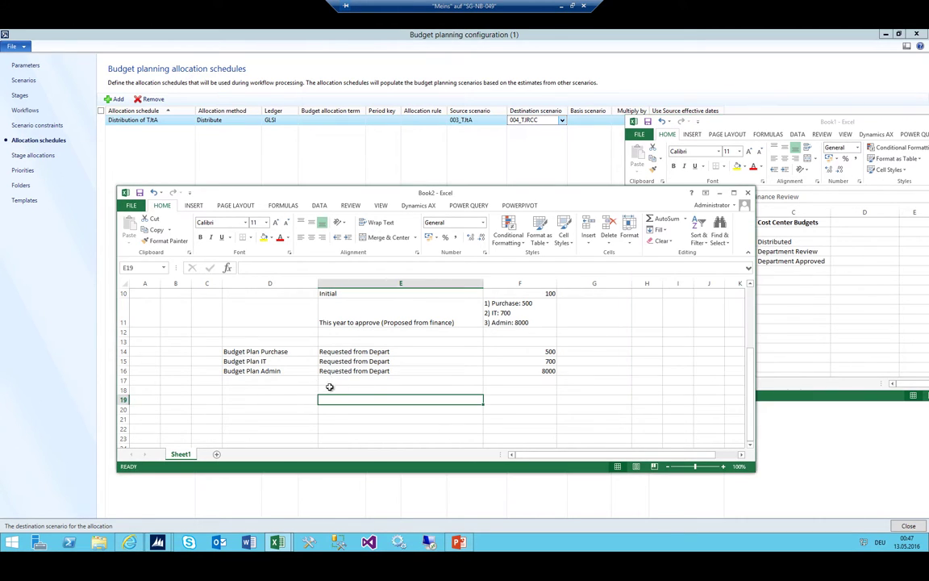
pyautogui.click(546, 352)
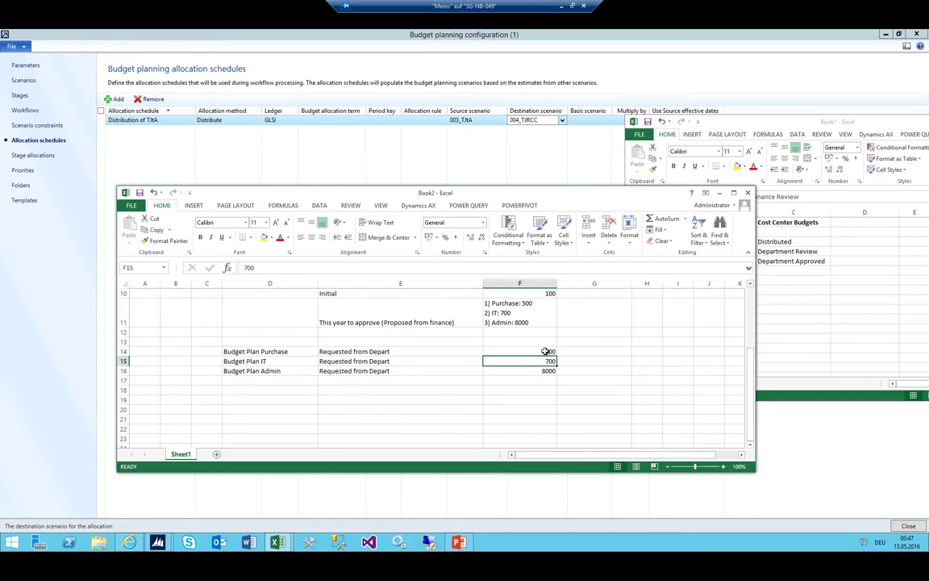
pyautogui.press('Down')
pyautogui.press('Down')
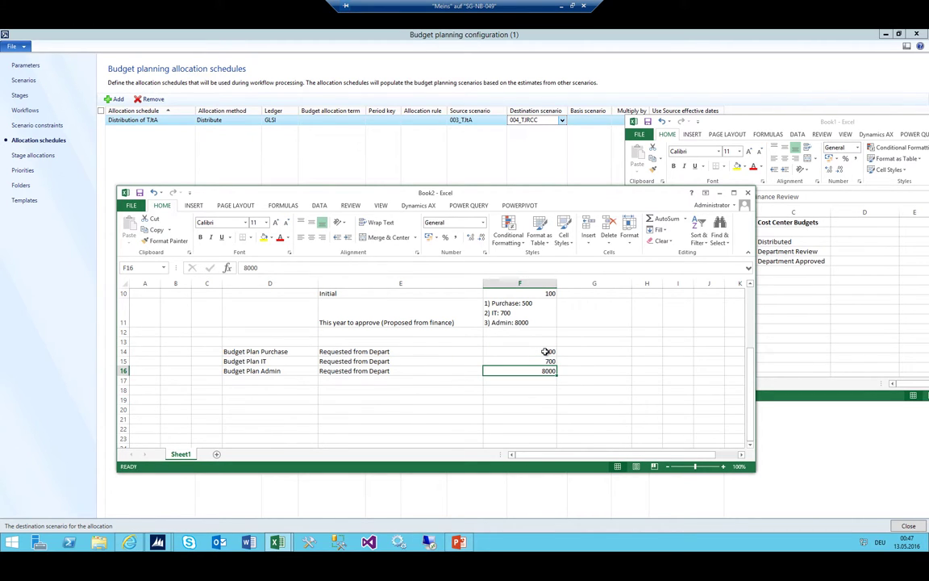
pyautogui.write('50000')
pyautogui.press('Return')
# Add a "Finance to Review" stage in cell E19 with the amount 51600 in F19.
pyautogui.press('Left')
pyautogui.press('Down')
pyautogui.press('Down')
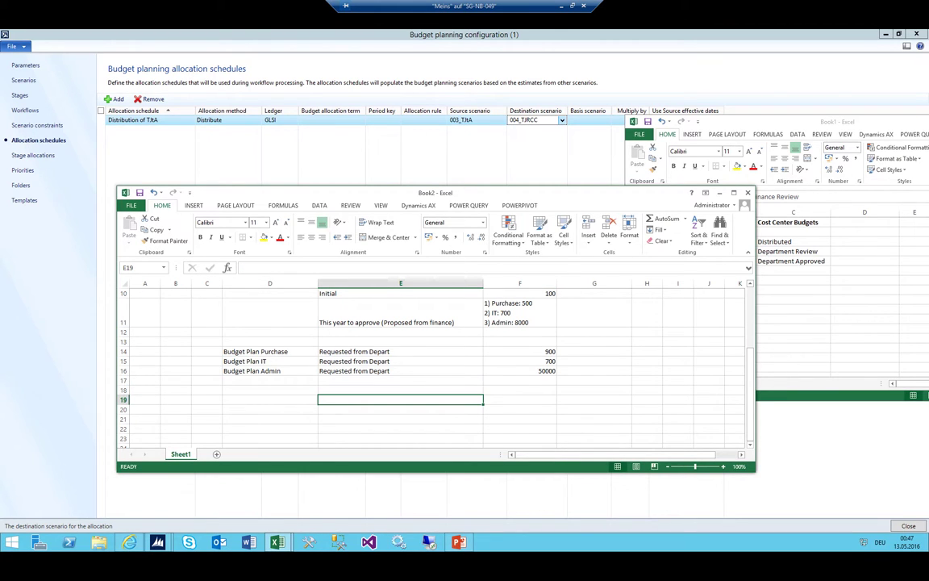
pyautogui.write('Finance to T')
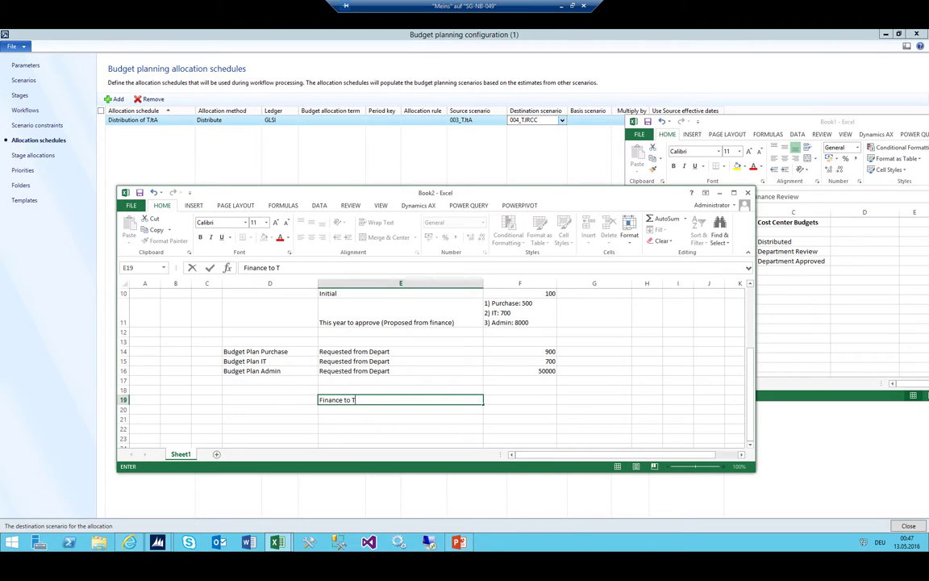
pyautogui.press('BackSpace')
pyautogui.write('Review')
pyautogui.press('Tab')
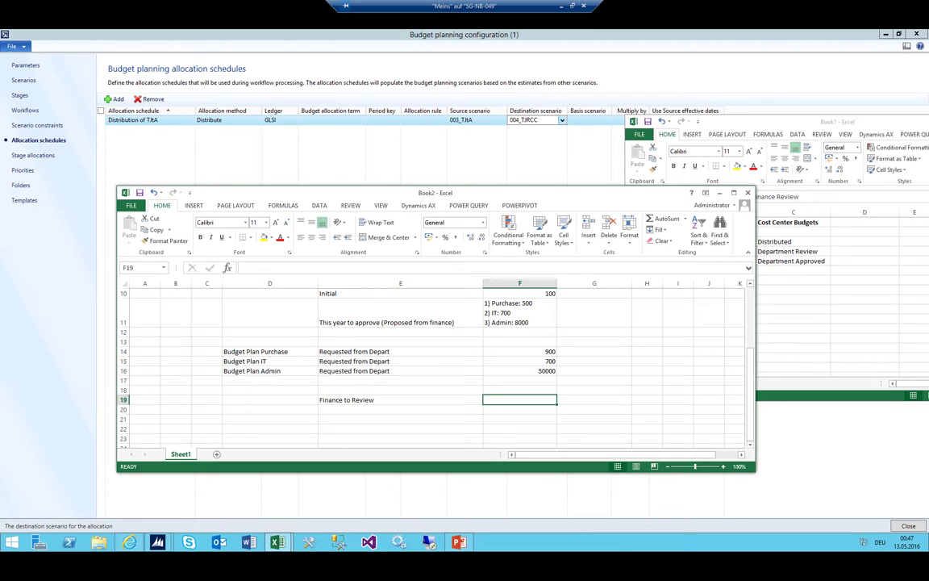
pyautogui.write('51')
pyautogui.press('BackSpace')
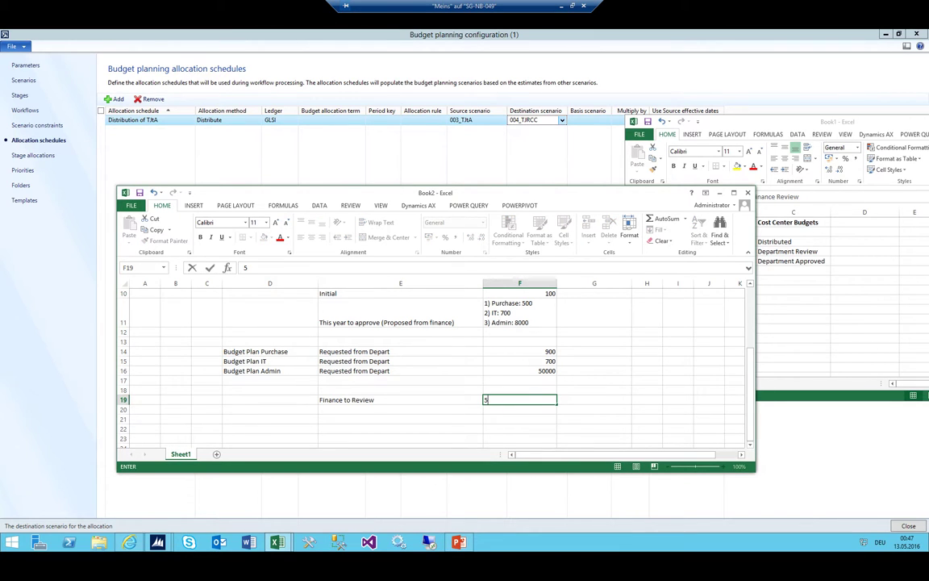
pyautogui.write('1600')
pyautogui.press('Return')
pyautogui.click(519, 400)
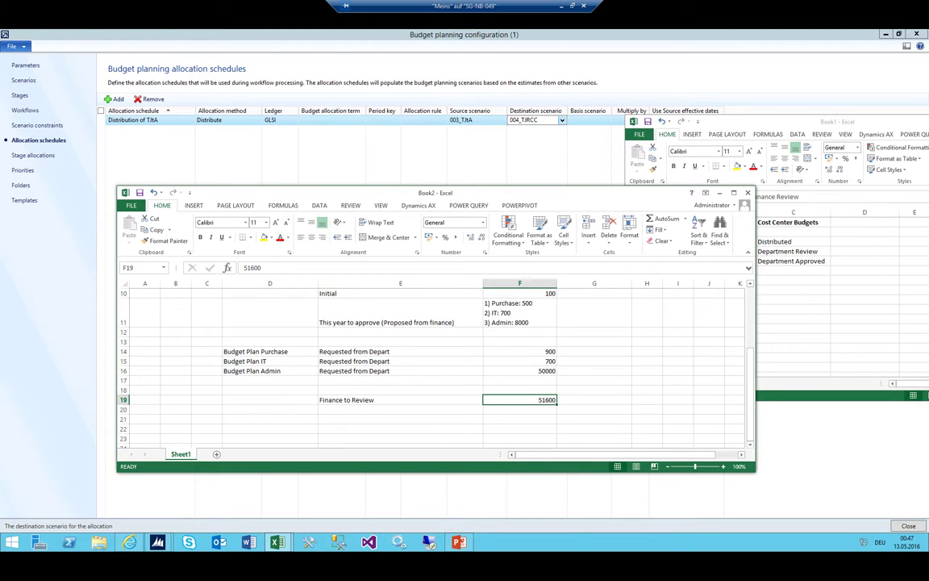
# Switch to the budget planning configuration in Dynamics AX and add an allocation schedule named "Aggregation of TJRCC".
pyautogui.click(127, 120)
pyautogui.click(115, 99)
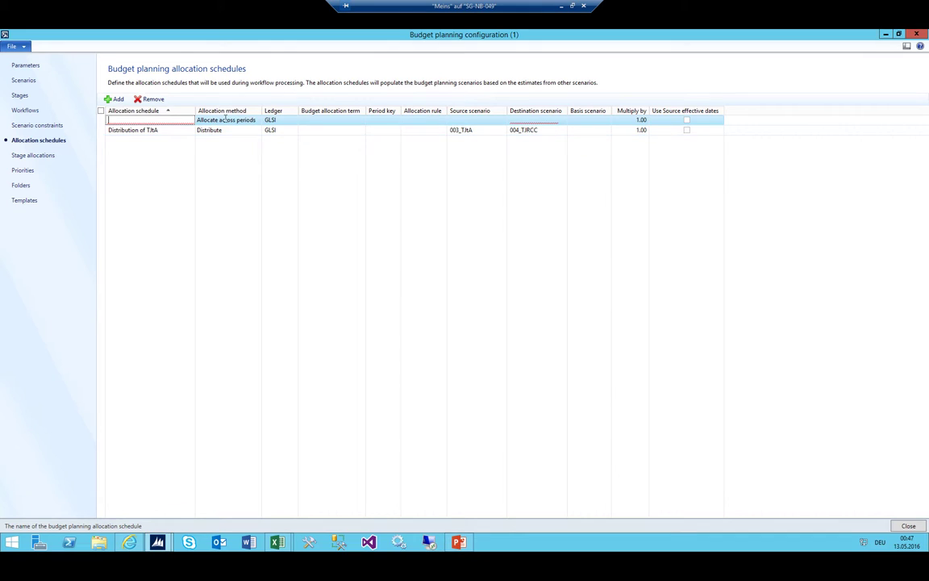
pyautogui.write('Aggregation of')
pyautogui.write(' TR')
pyautogui.write('RCC')
pyautogui.press('Tab')
# Set the allocation method of the "Aggregation of TJRCC" schedule to Aggregate.
pyautogui.click(241, 119)
pyautogui.press('Down')
pyautogui.press('Down')
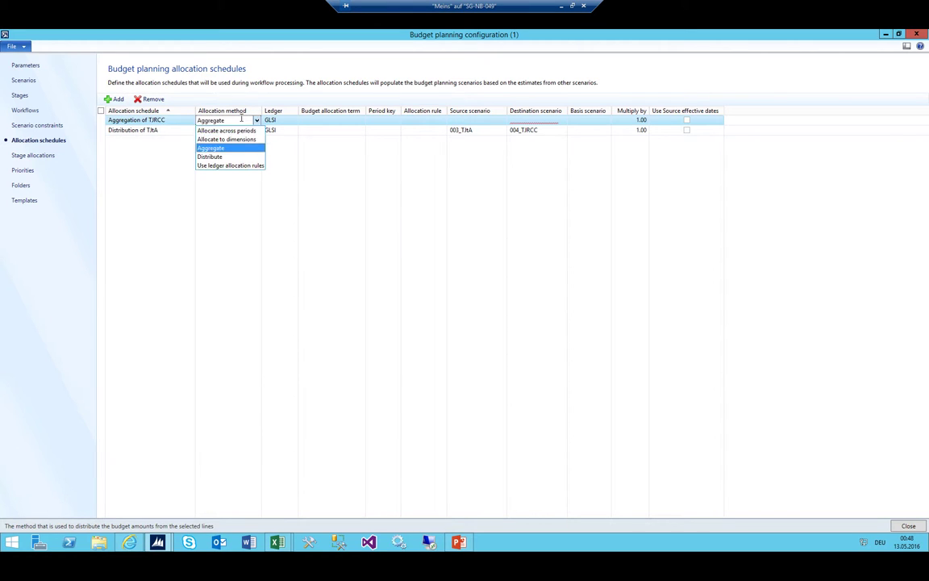
pyautogui.press('Tab')
# Set the source scenario of the "Aggregation of TJRCC" schedule to 004_TJRCC.
pyautogui.press('Tab')
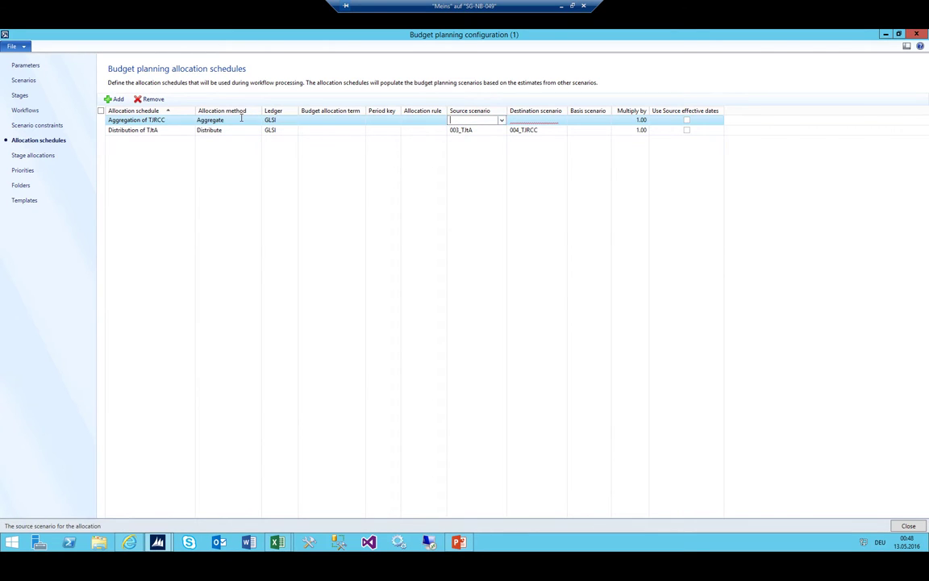
pyautogui.hotkey('alt', 'Down')
pyautogui.press('Down')
pyautogui.press('Down')
pyautogui.press('Down')
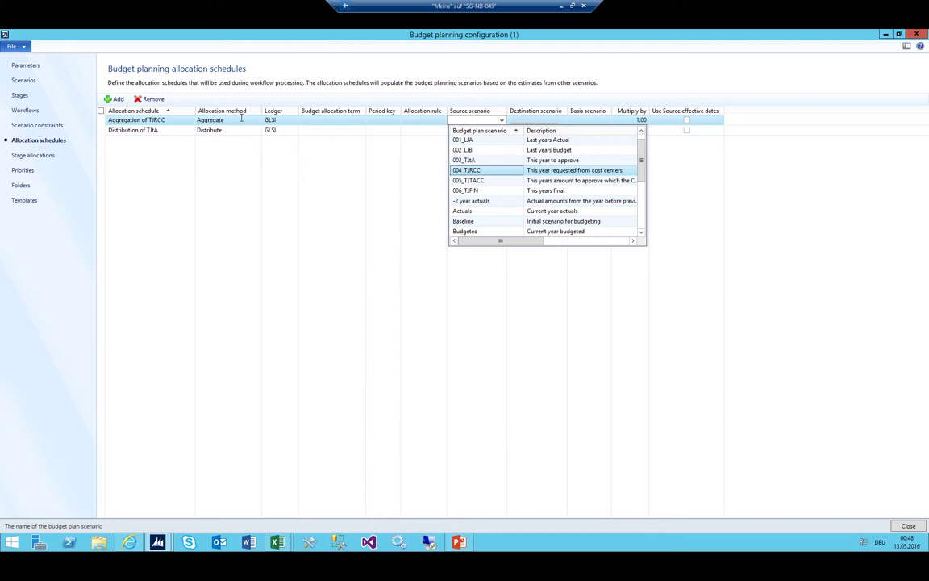
pyautogui.press('Return')
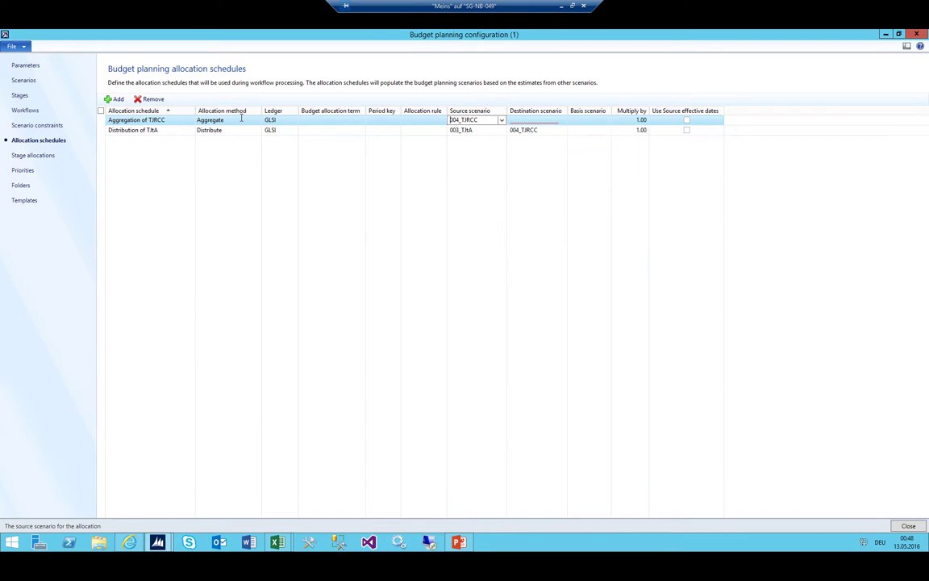
# Set the destination scenario of the "Aggregation of TJRCC" schedule to 005_TJTACC.
pyautogui.press('Tab')
pyautogui.hotkey('alt', 'Down')
pyautogui.press('Down')
pyautogui.press('Down')
pyautogui.press('Down')
pyautogui.press('Down')
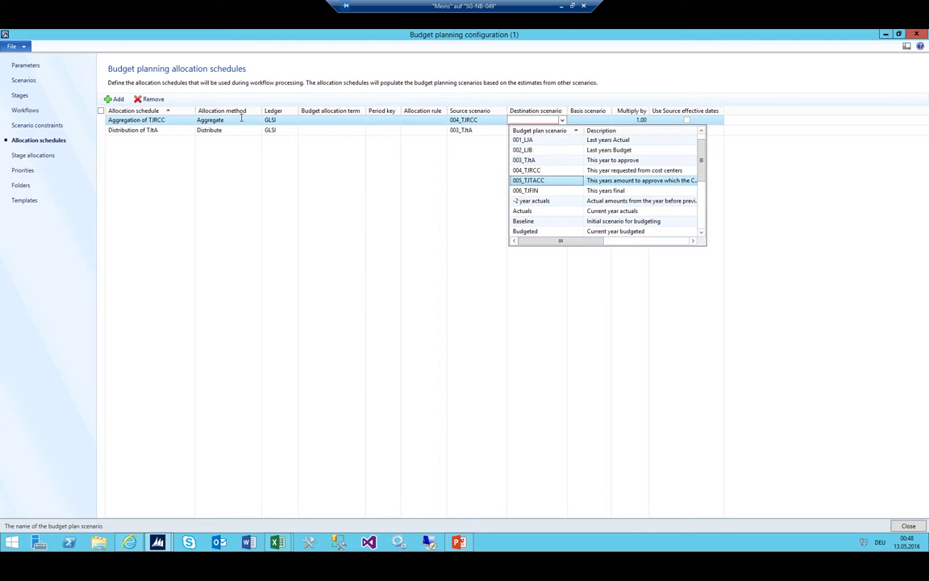
pyautogui.press('Return')
pyautogui.hotkey('shift', 'Tab')
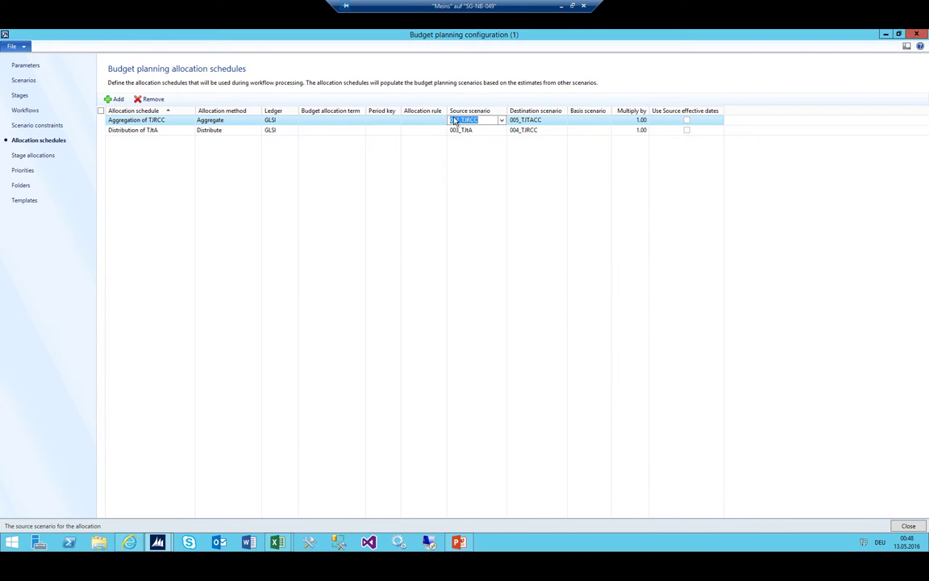
pyautogui.click(477, 119)
# Switch to Book1 in Excel and review the budget stages in order from the initial total budget through aggregation to finance review.
pyautogui.moveTo(276, 542)
pyautogui.click(242, 447)
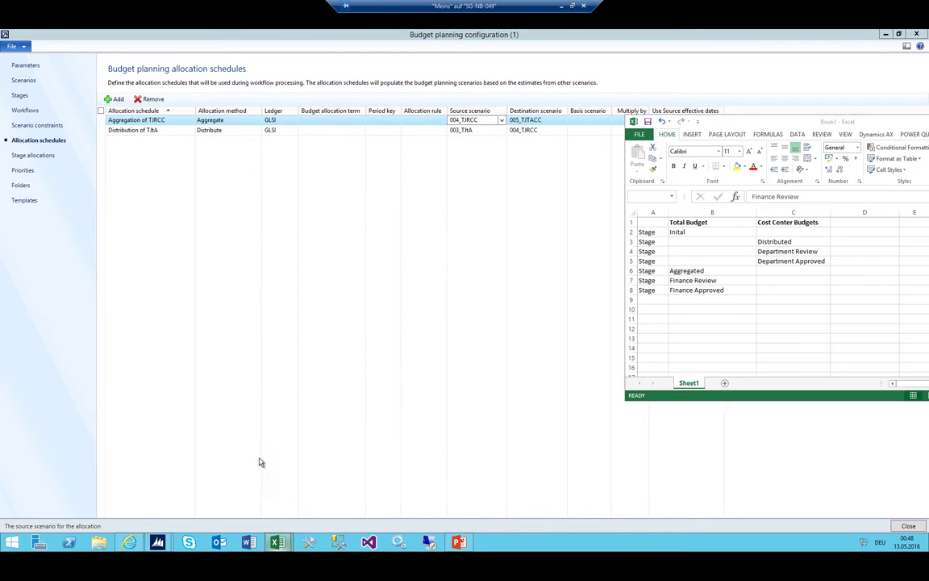
pyautogui.click(687, 233)
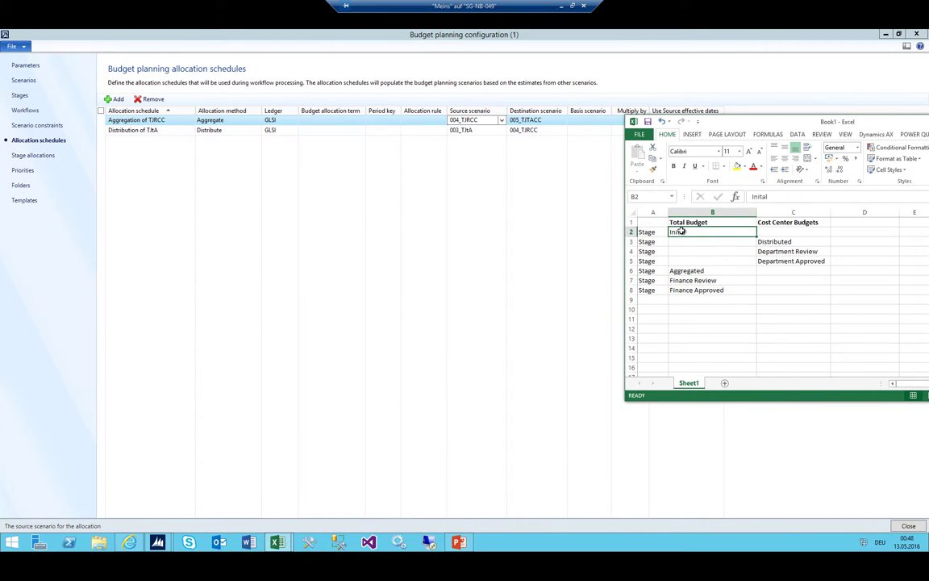
pyautogui.click(770, 242)
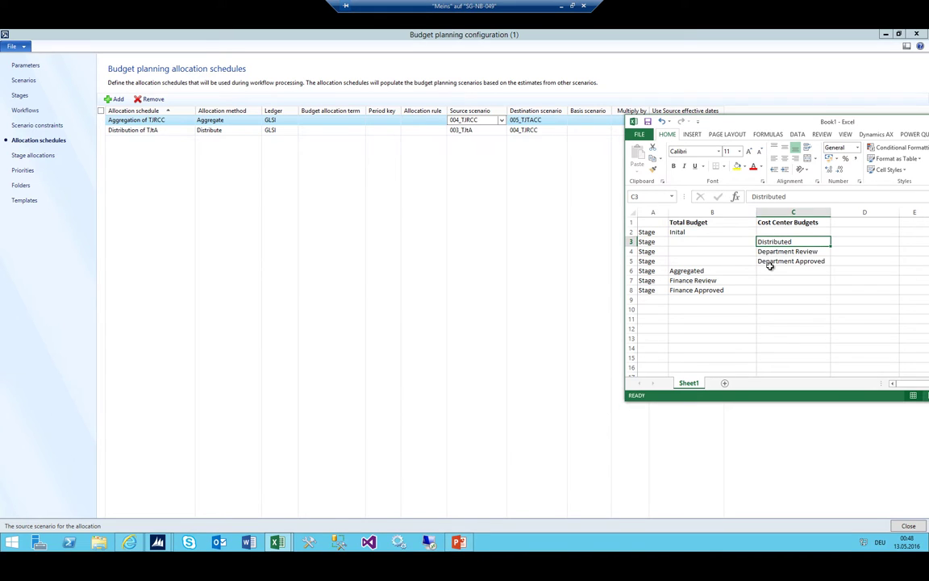
pyautogui.click(773, 253)
pyautogui.click(777, 262)
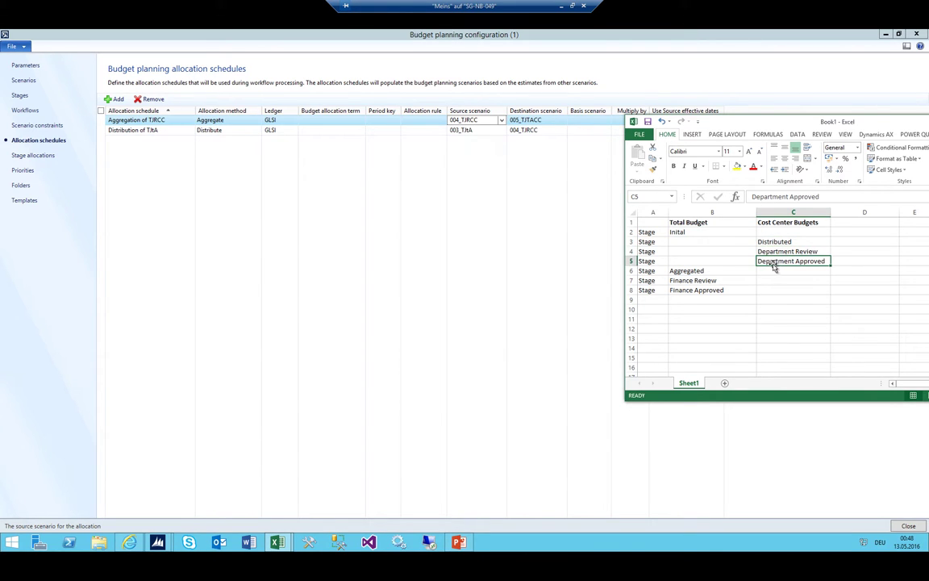
pyautogui.click(706, 271)
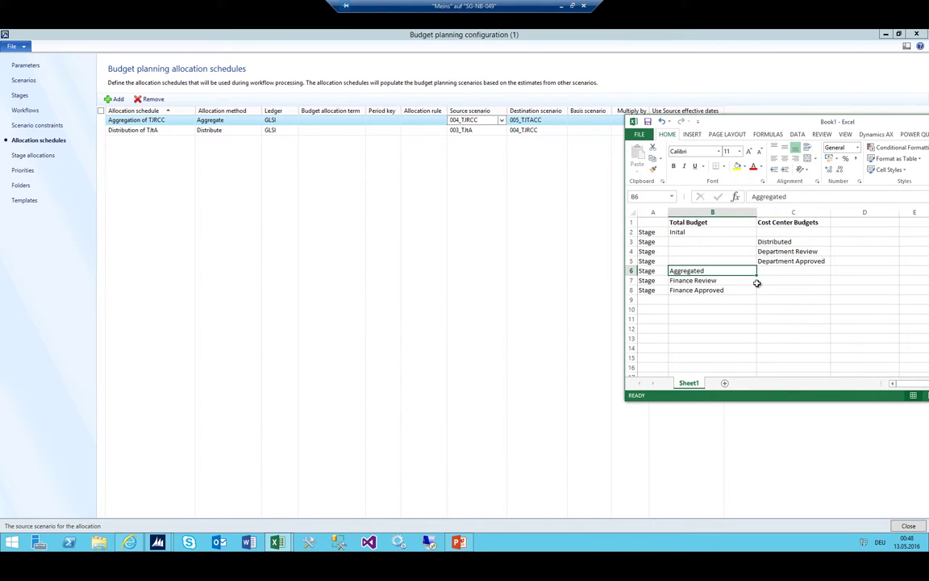
pyautogui.click(697, 279)
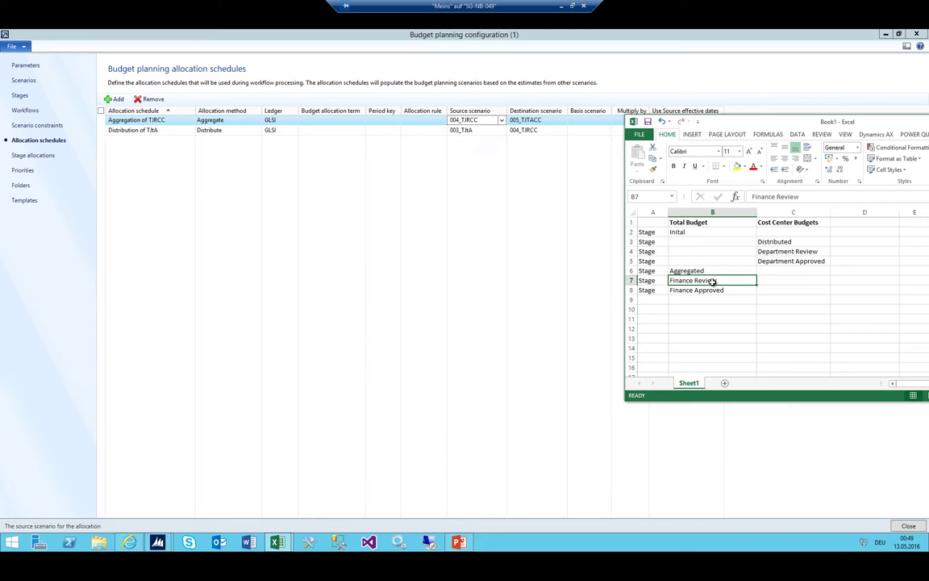
pyautogui.press('Up')
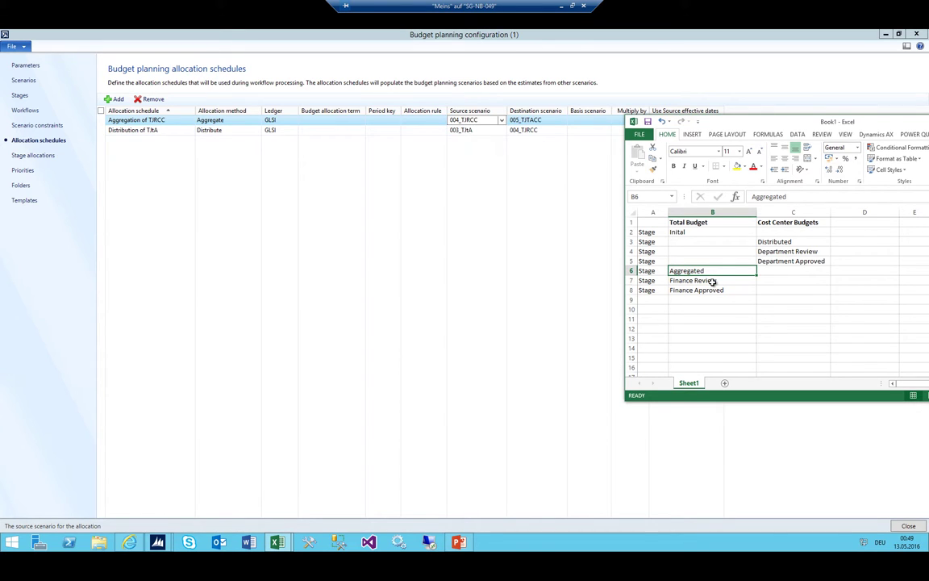
pyautogui.press('Down')
pyautogui.press('Up')
pyautogui.press('Down')
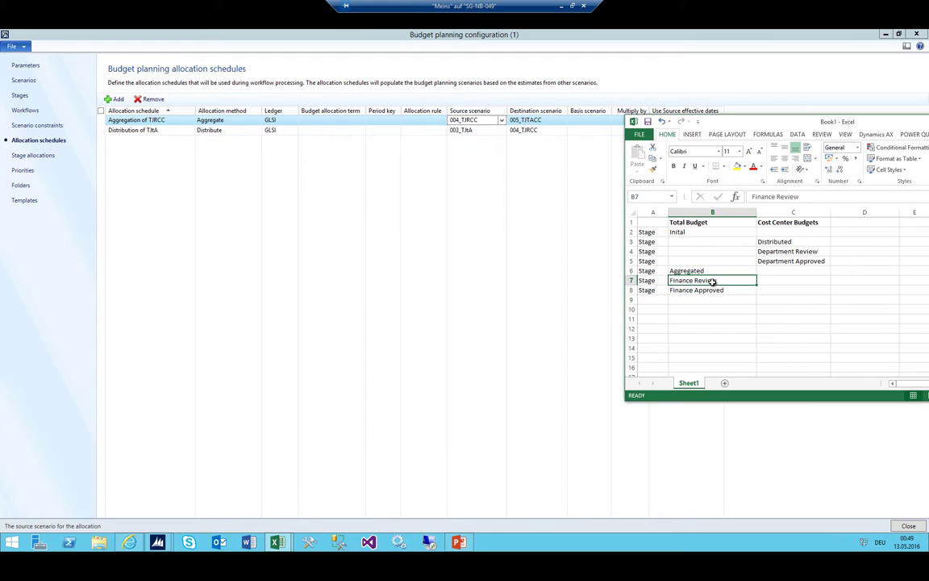
pyautogui.press('Up')
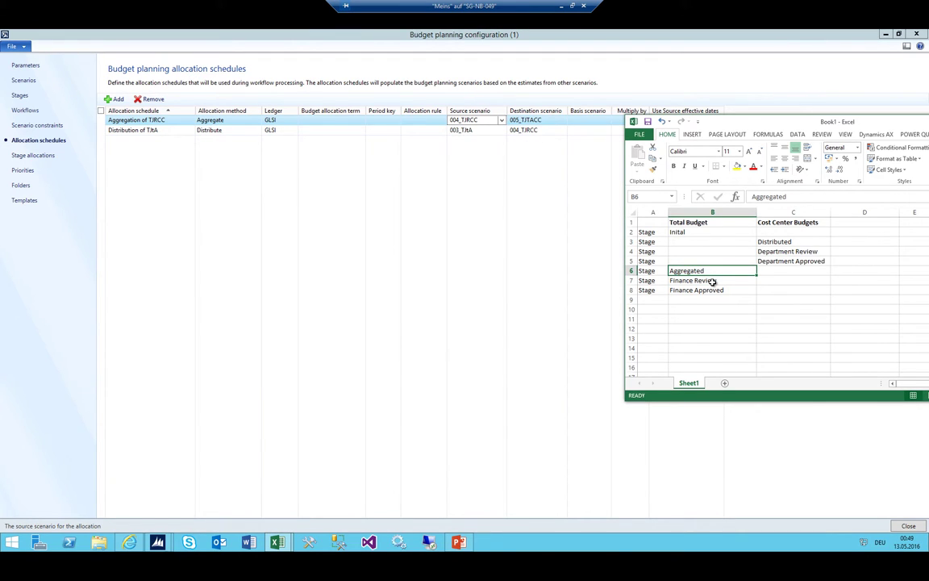
# Switch to Book2 and enter the month label "Jan" in E22, below the "Finance to Review" row.
pyautogui.click(276, 542)
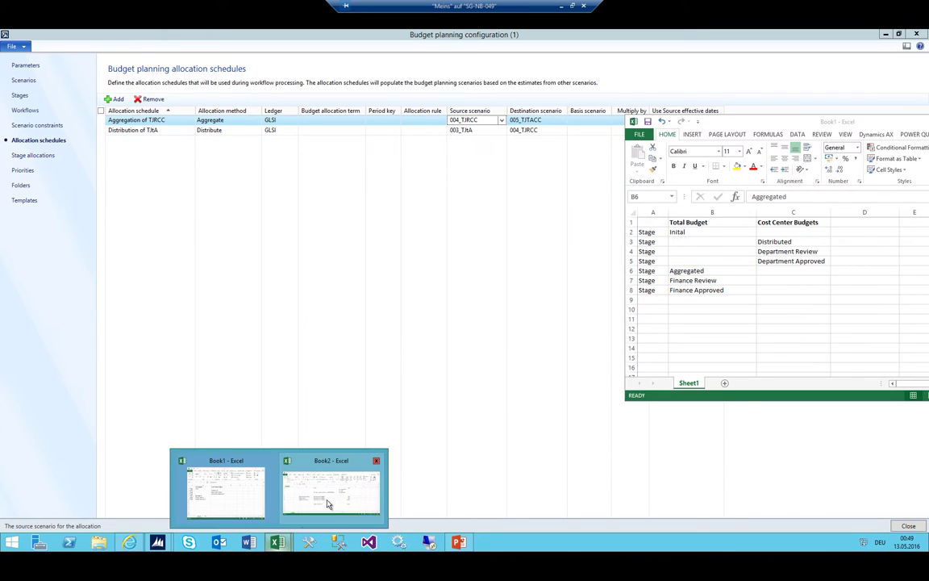
pyautogui.click(327, 505)
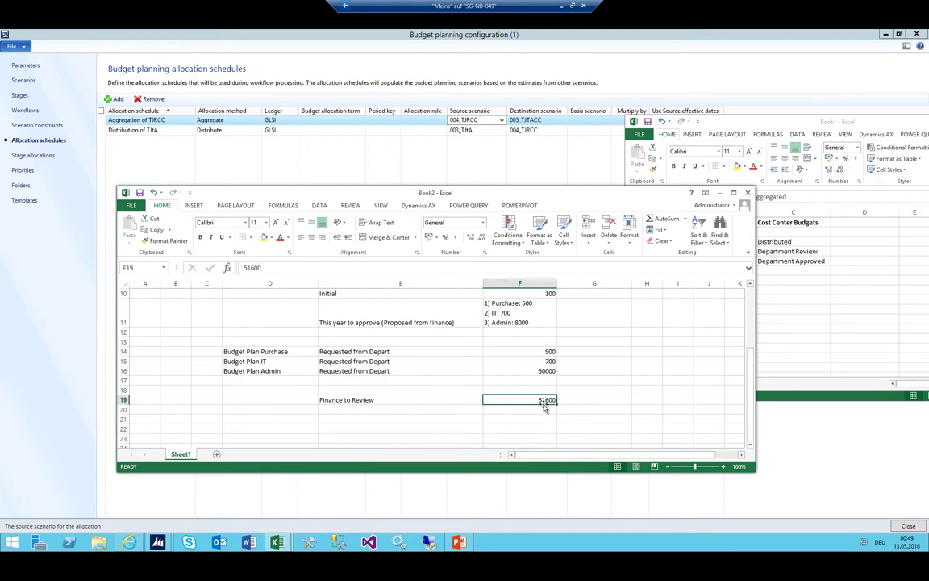
pyautogui.scroll(-3, 545, 403)
pyautogui.scroll(3, 545, 402)
pyautogui.scroll(-1, 536, 399)
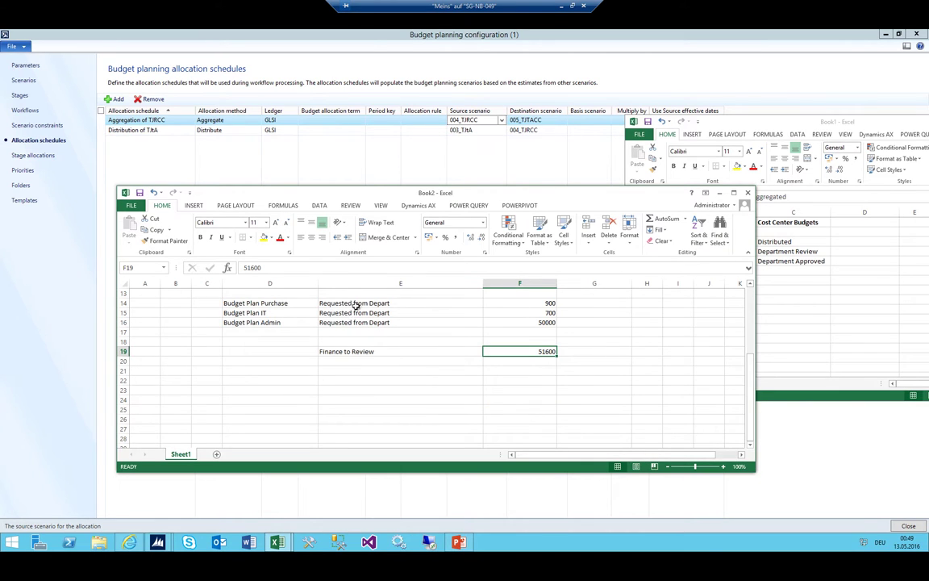
pyautogui.moveTo(355, 304); pyautogui.dragTo(367, 315)
pyautogui.click(410, 381)
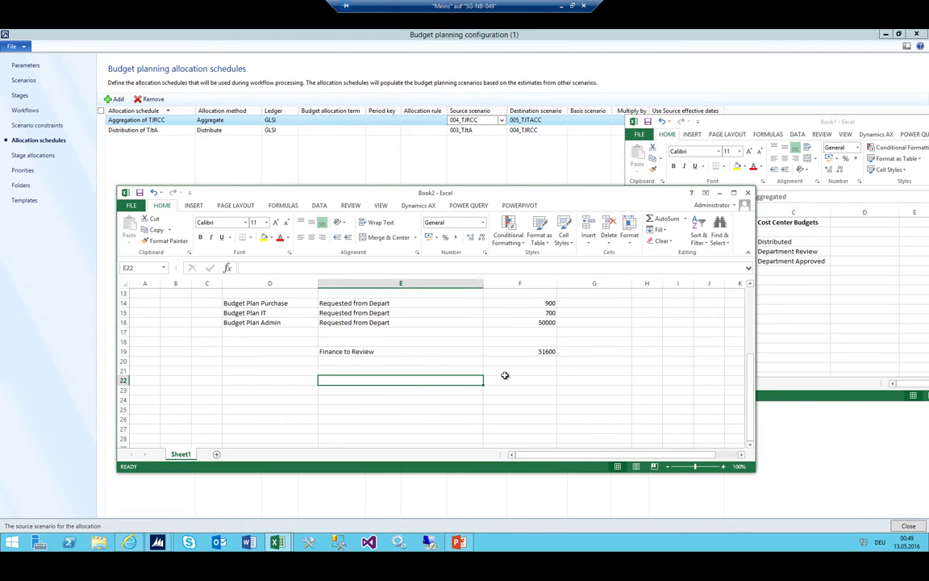
pyautogui.write('Jan')
pyautogui.press('Tab')
pyautogui.write('F')
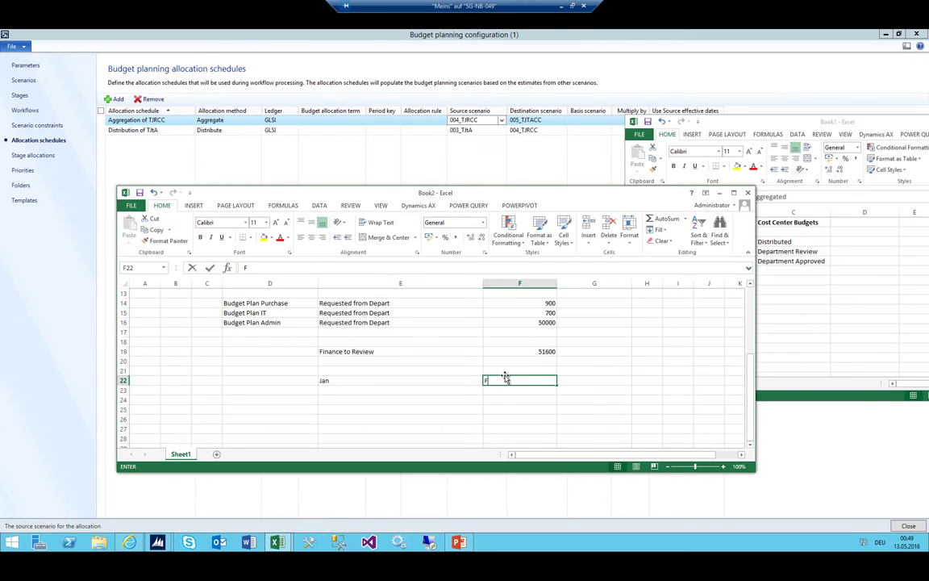
pyautogui.press('BackSpace')
pyautogui.press('Return')
# Continue the month list with Feb, March and April in cells E23 to E25.
pyautogui.write('FEb')
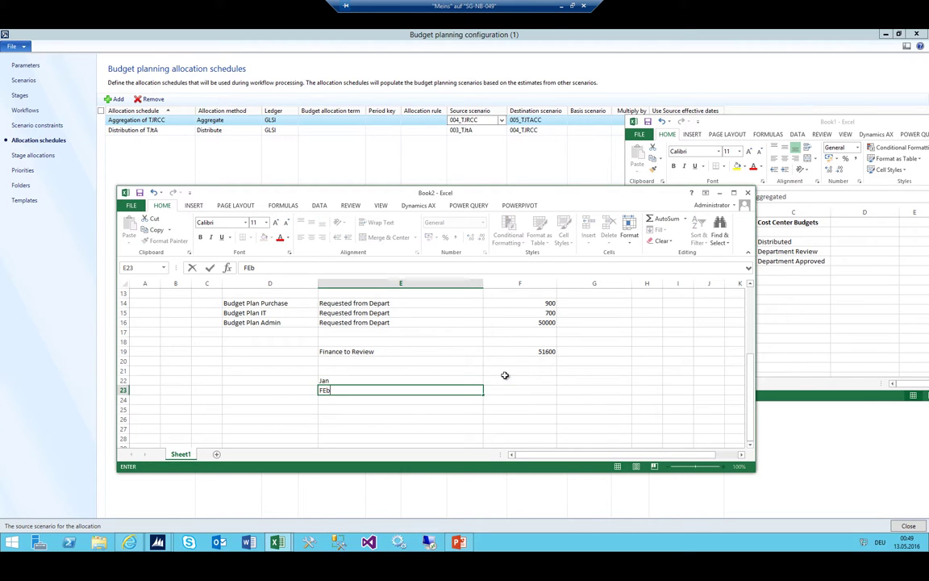
pyautogui.press('Return')
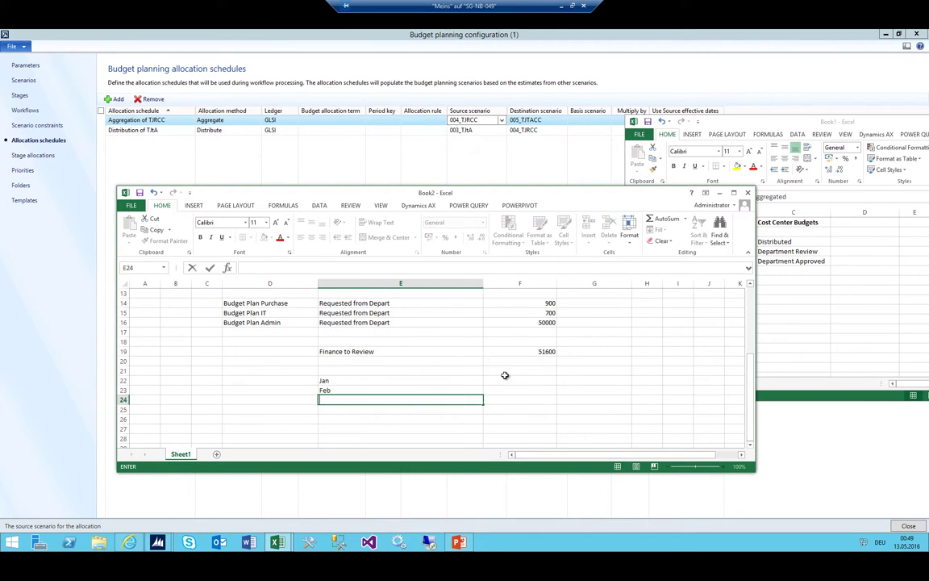
pyautogui.write('March')
pyautogui.press('Return')
pyautogui.write('April')
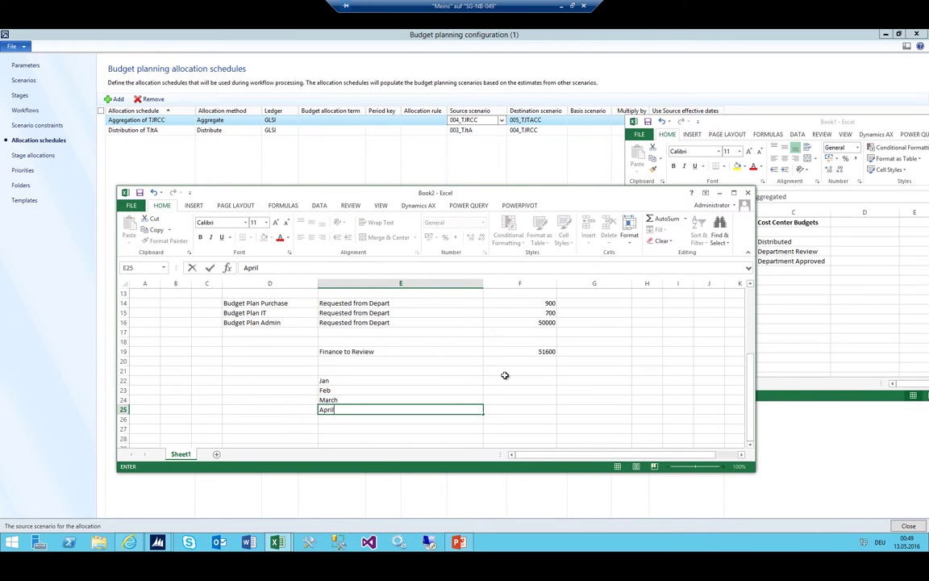
pyautogui.press('Return')
# Calculate the January amount in F22 with the formula =F19/12.
pyautogui.click(504, 378)
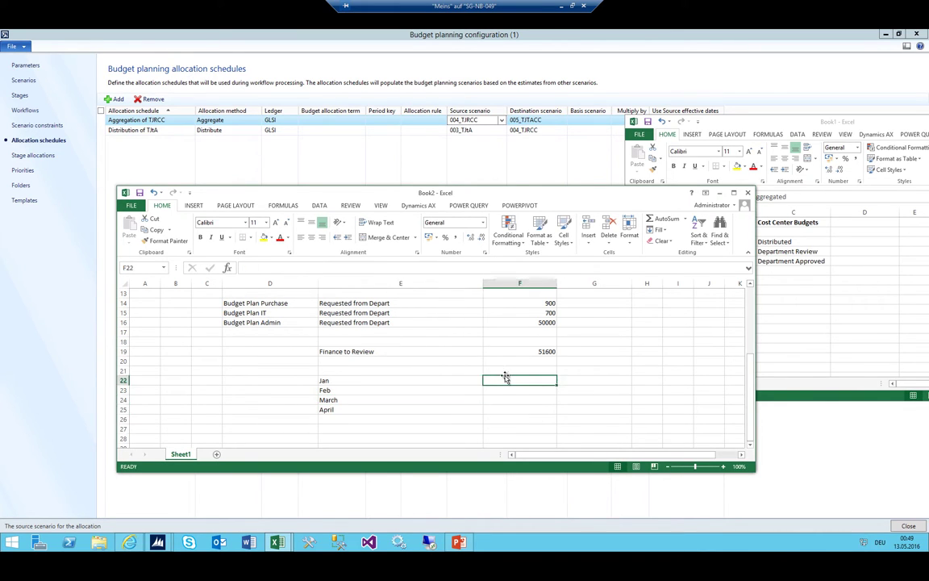
pyautogui.write('=')
pyautogui.press('Up')
pyautogui.press('Up')
pyautogui.press('Up')
pyautogui.write('/')
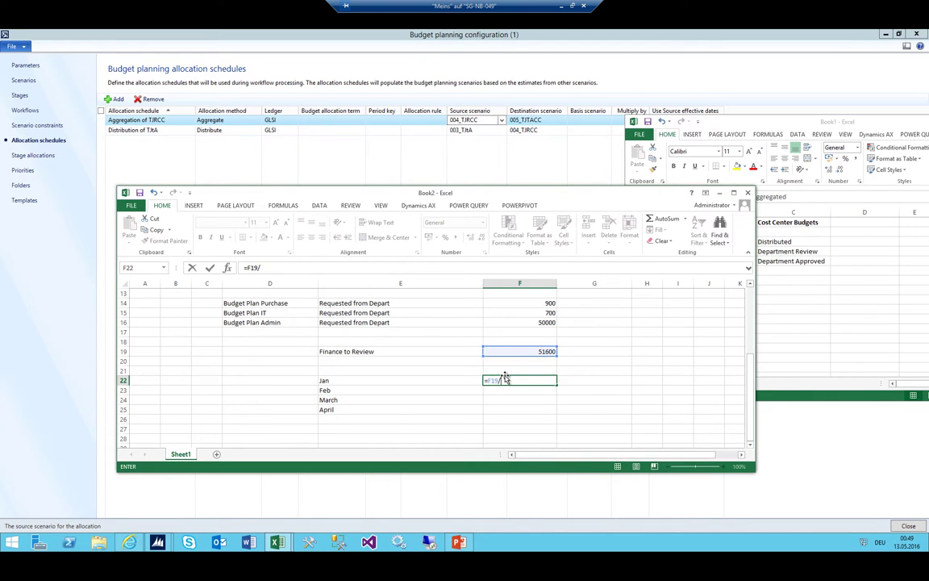
pyautogui.write('12')
pyautogui.press('Return')
pyautogui.press('Return')
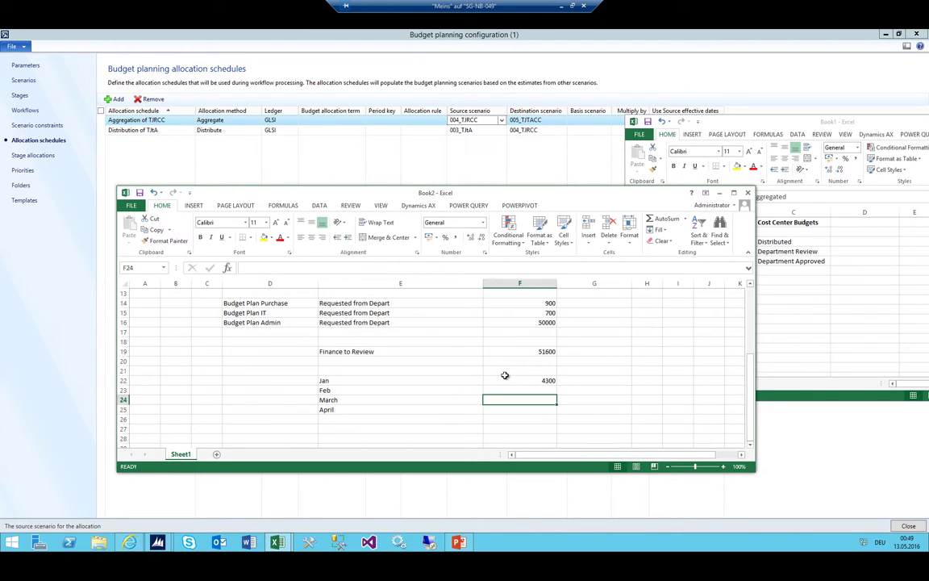
# Enter 4300 as the amount for Feb, March and April in cells F23 to F25.
pyautogui.click(550, 383)
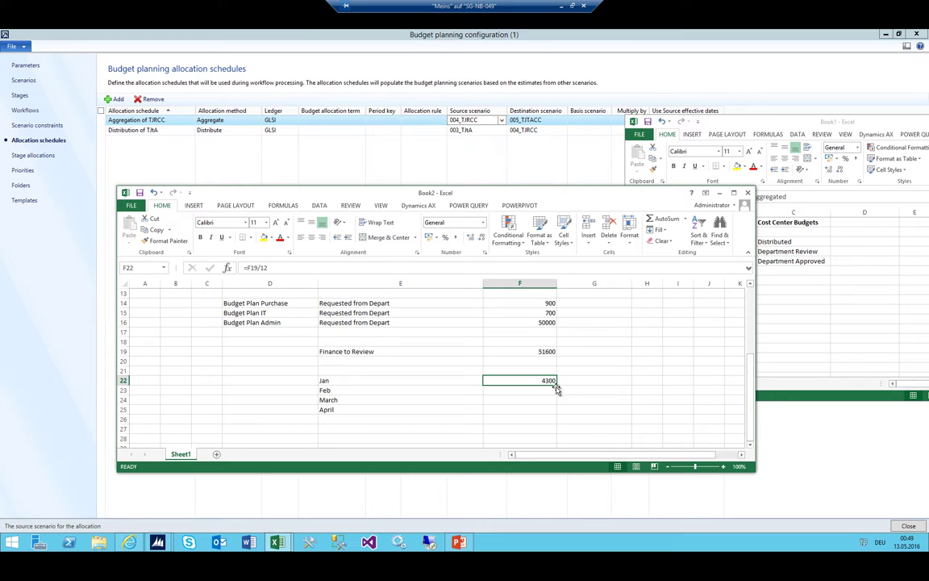
pyautogui.press('Return')
pyautogui.write('4300')
pyautogui.press('Return')
pyautogui.write('430')
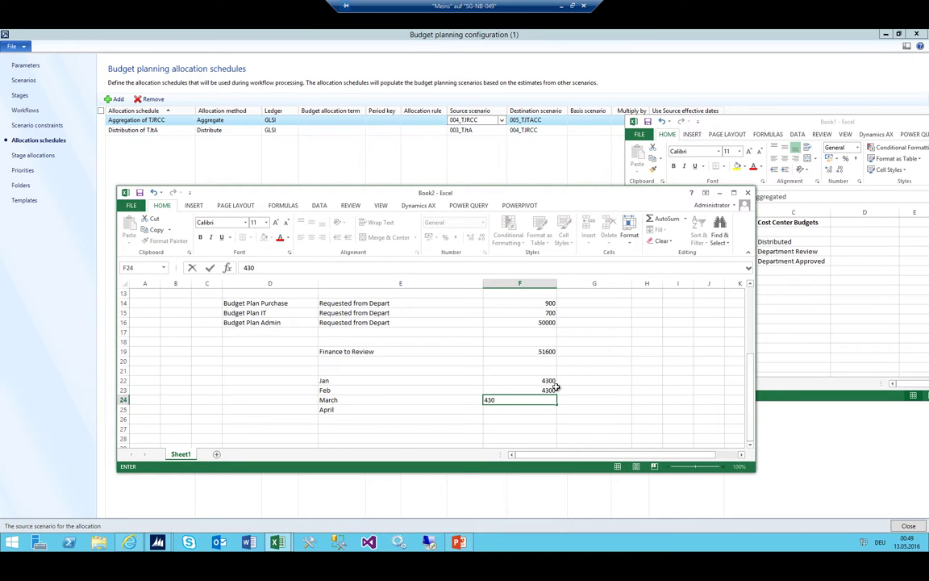
pyautogui.write('0')
pyautogui.press('Return')
pyautogui.write('4300')
pyautogui.press('Return')
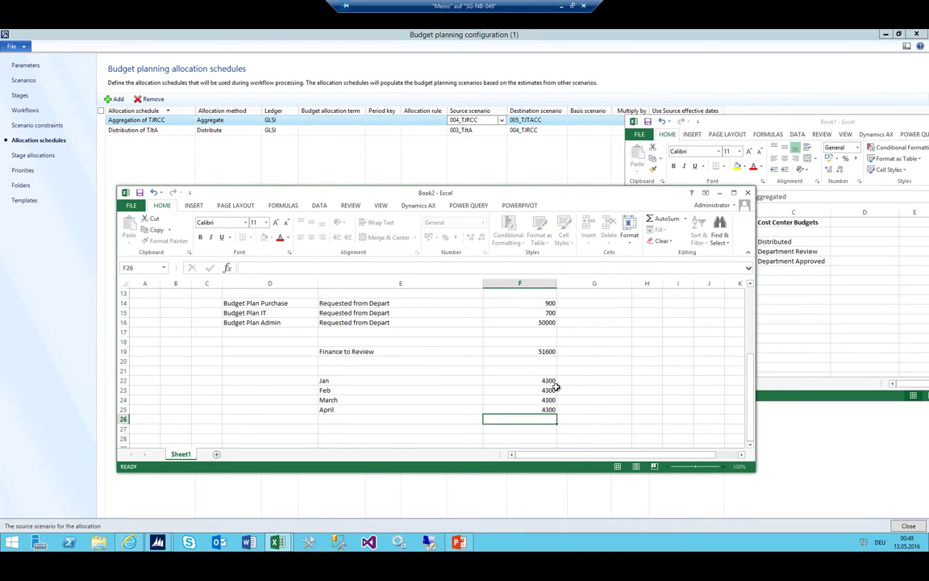
pyautogui.click(327, 303)
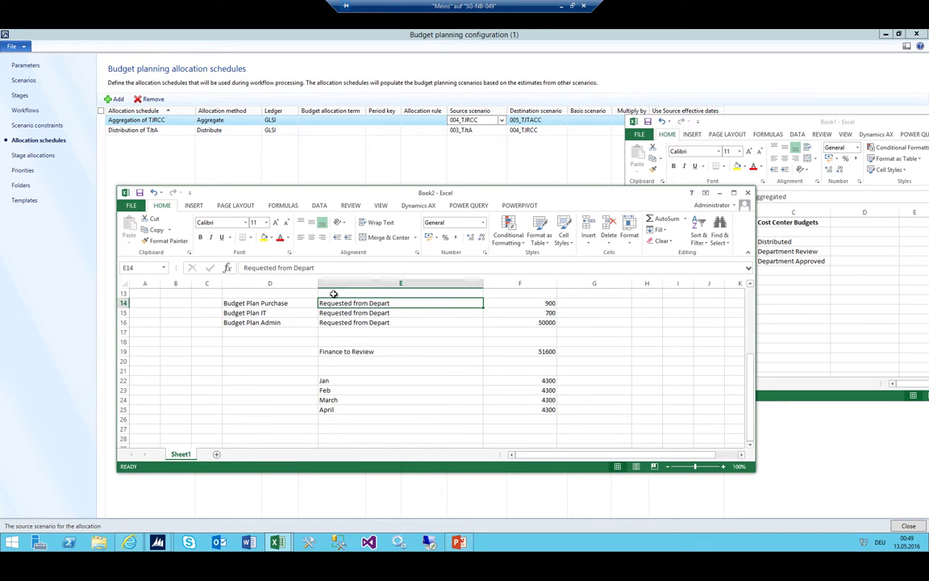
pyautogui.click(246, 304)
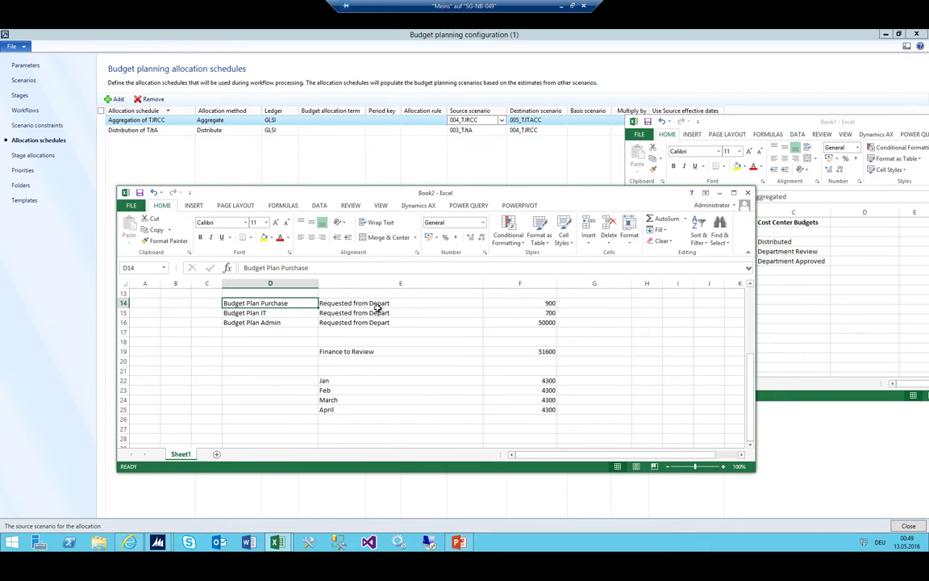
pyautogui.click(550, 300)
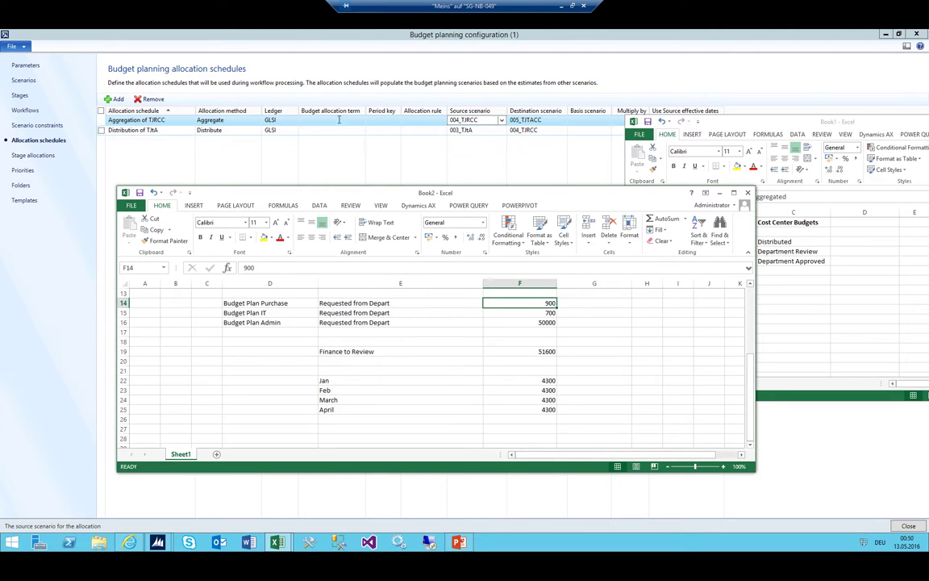
# Switch back to the budget planning configuration in Dynamics AX and add an allocation schedule named "Copy to Final Budget".
pyautogui.click(142, 123)
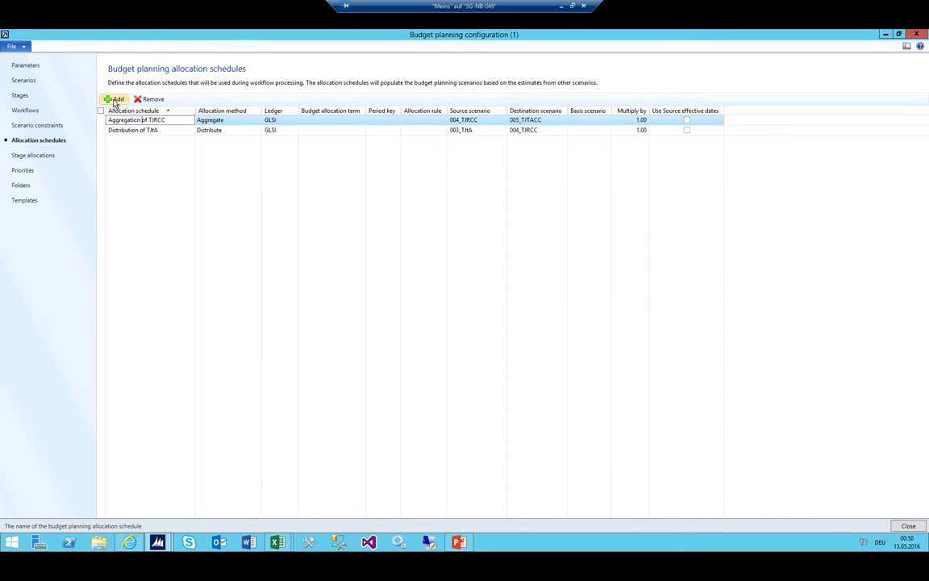
pyautogui.click(113, 99)
pyautogui.write('Copy to Final')
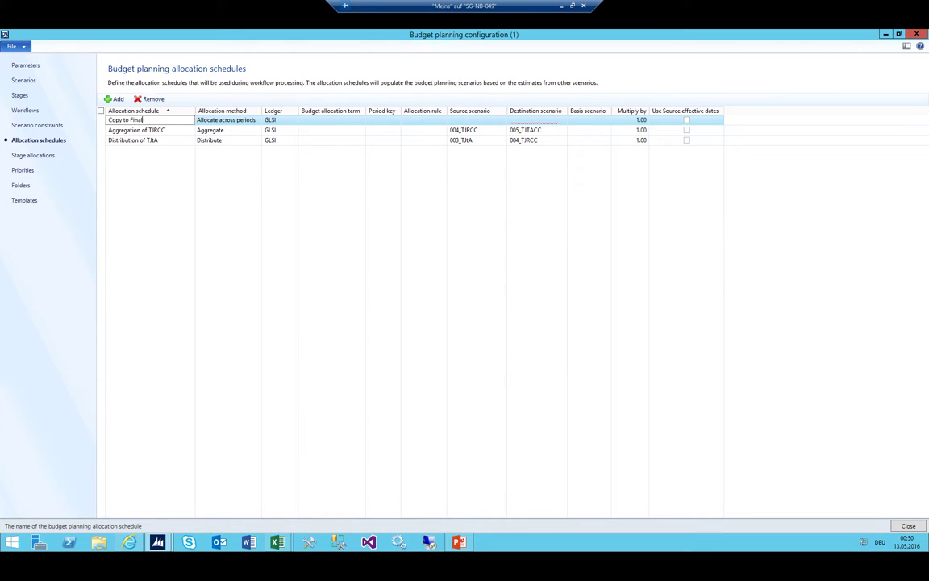
pyautogui.press('Tab')
pyautogui.hotkey('shift', 'Tab')
pyautogui.press('End')
pyautogui.press('Tab')
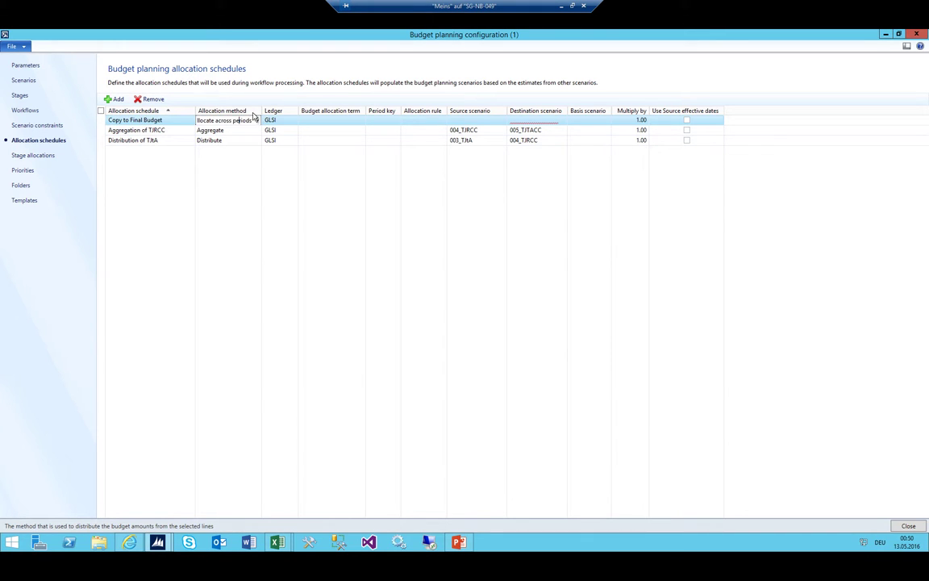
# Open the period allocation categories from the "Copy to Final Budget" schedule's period key and start the Period Allocation Key Wizard.
pyautogui.moveTo(234, 120); pyautogui.dragTo(183, 123)
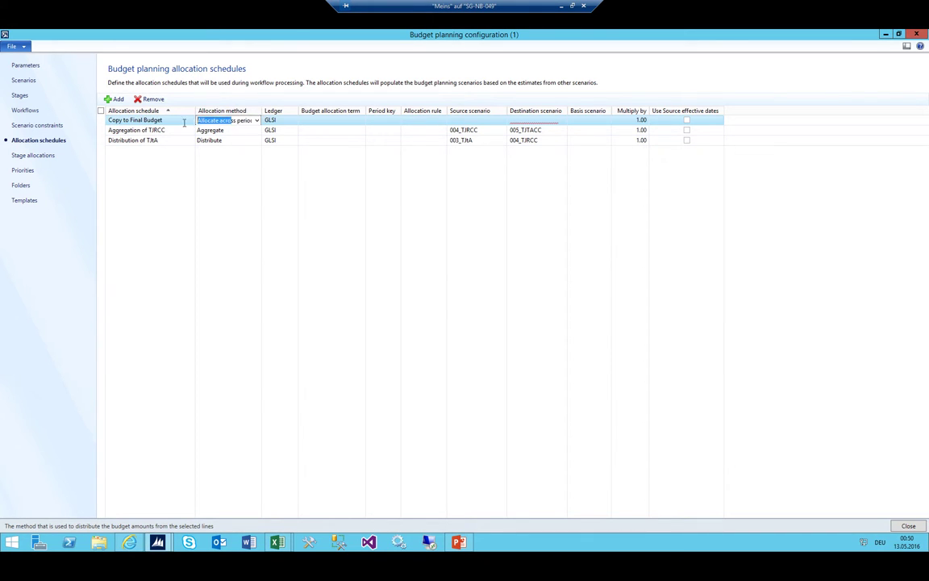
pyautogui.click(302, 119)
pyautogui.click(387, 119)
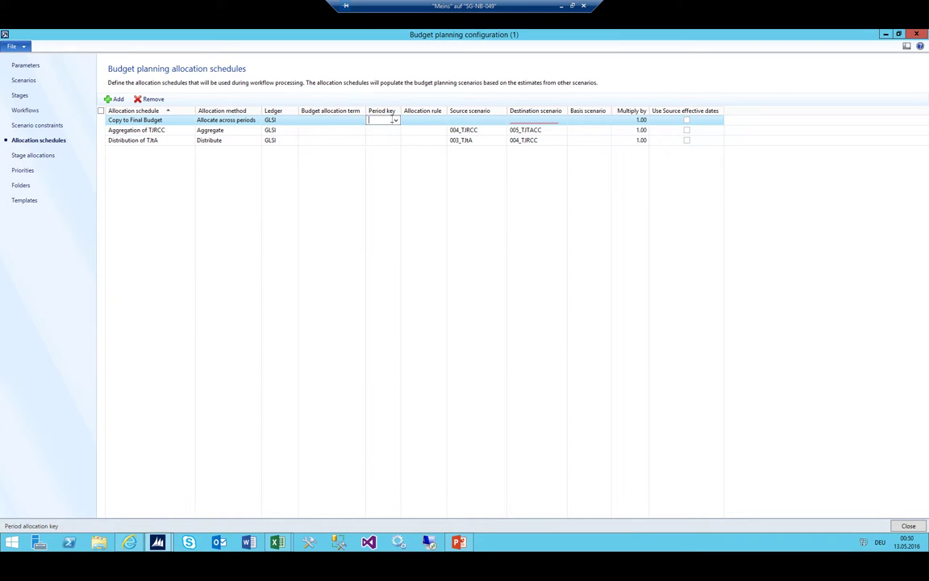
pyautogui.click(395, 119)
pyautogui.click(395, 119)
pyautogui.rightClick(380, 119)
pyautogui.press('Escape')
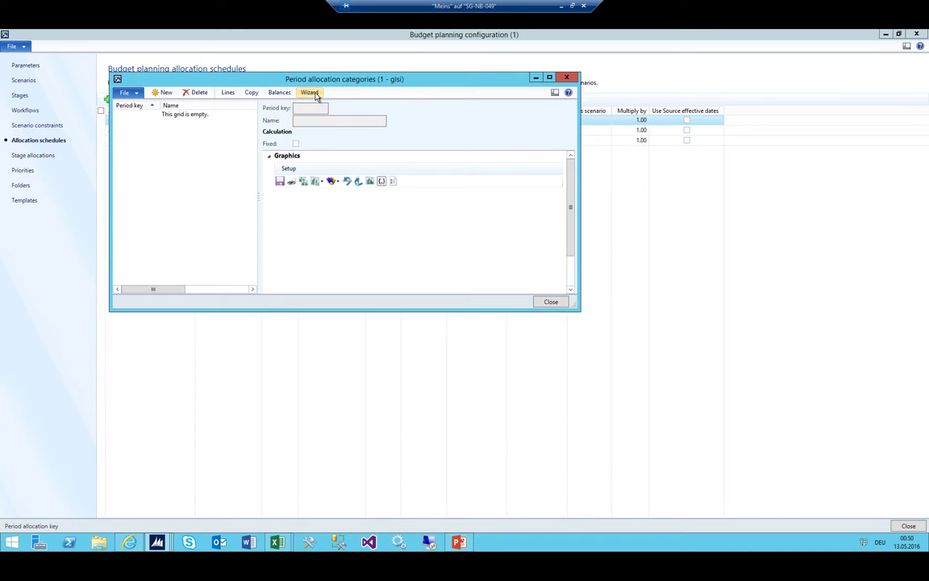
pyautogui.click(308, 93)
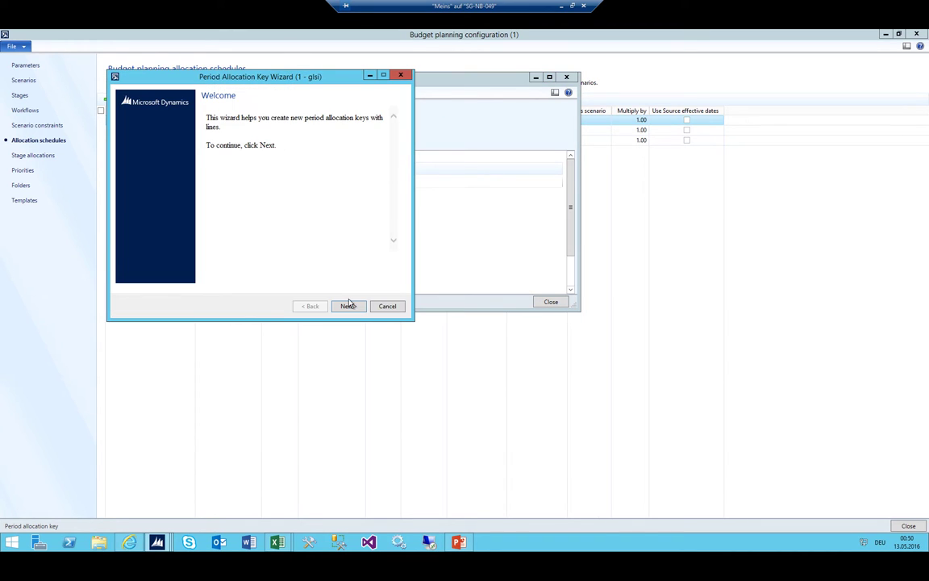
# Define the period allocation as one line per 1 month, using the Months unit, and mark it as fixed.
pyautogui.click(347, 306)
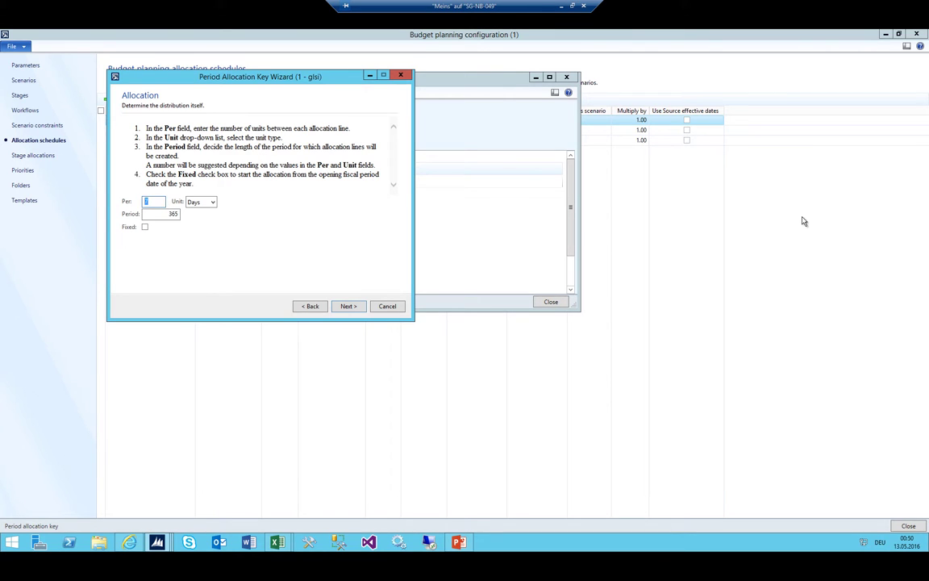
pyautogui.press('Tab')
pyautogui.hotkey('alt', 'Down')
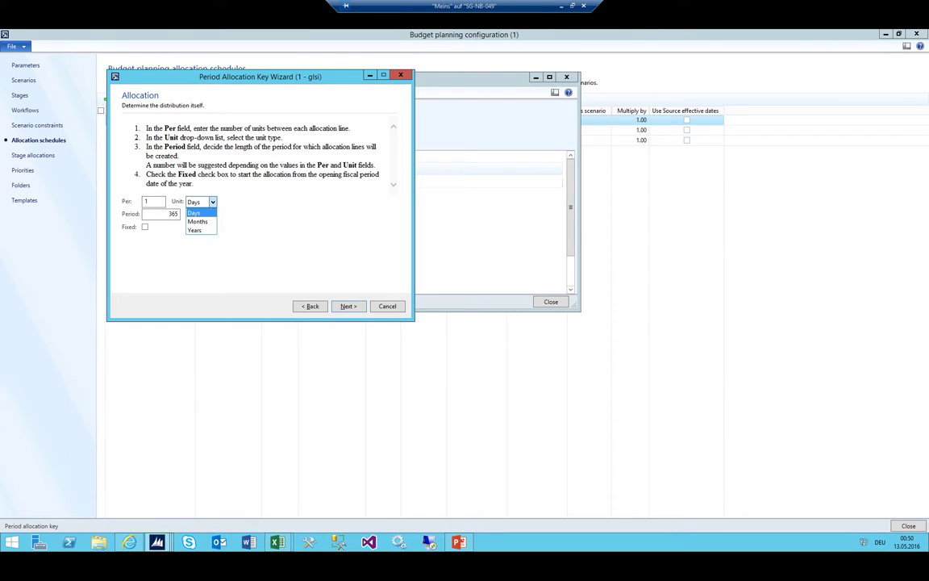
pyautogui.press('Down')
pyautogui.press('Return')
pyautogui.press('Tab')
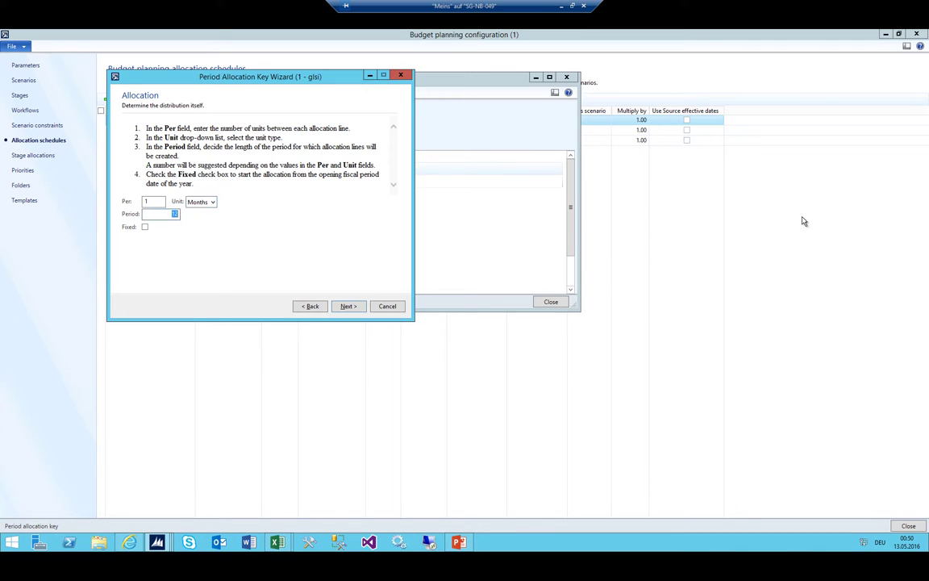
pyautogui.press('Tab')
pyautogui.press('space')
pyautogui.moveTo(316, 174); pyautogui.dragTo(194, 184)
pyautogui.click(162, 179)
pyautogui.click(355, 307)
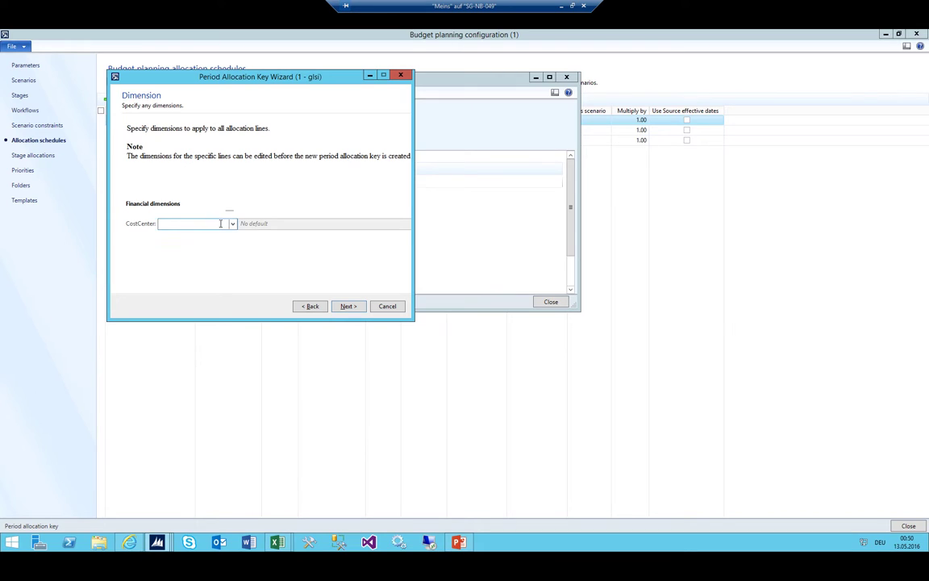
# Read the wizard's dimension notes and continue without specifying a CostCenter.
pyautogui.tripleClick(254, 129)
pyautogui.click(251, 129)
pyautogui.moveTo(218, 156); pyautogui.dragTo(460, 157)
pyautogui.click(170, 139)
pyautogui.click(349, 307)
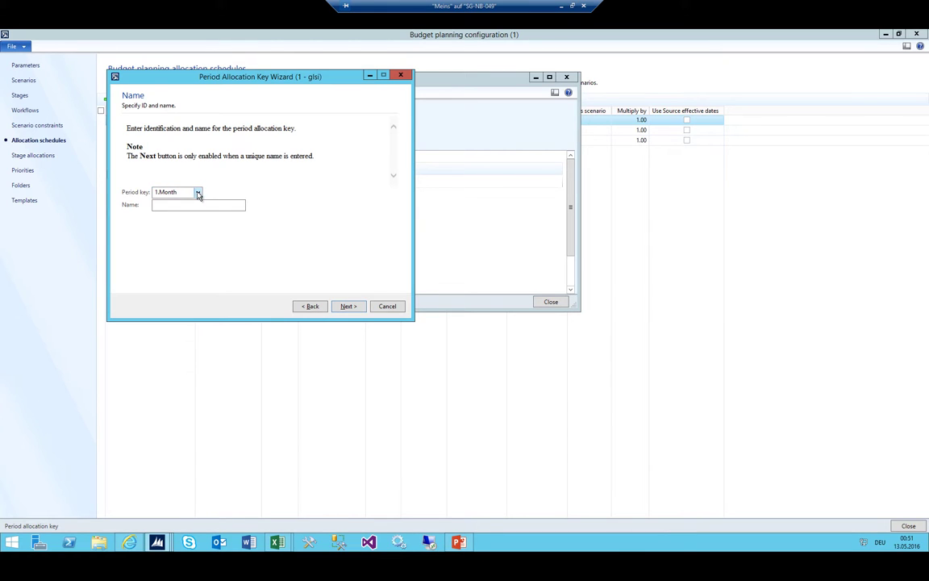
# Identify the new period allocation key as "Monthly" with the name "Over 12 Months equally".
pyautogui.click(196, 191)
pyautogui.click(186, 192)
pyautogui.doubleClick(187, 192)
pyautogui.write('Months e')
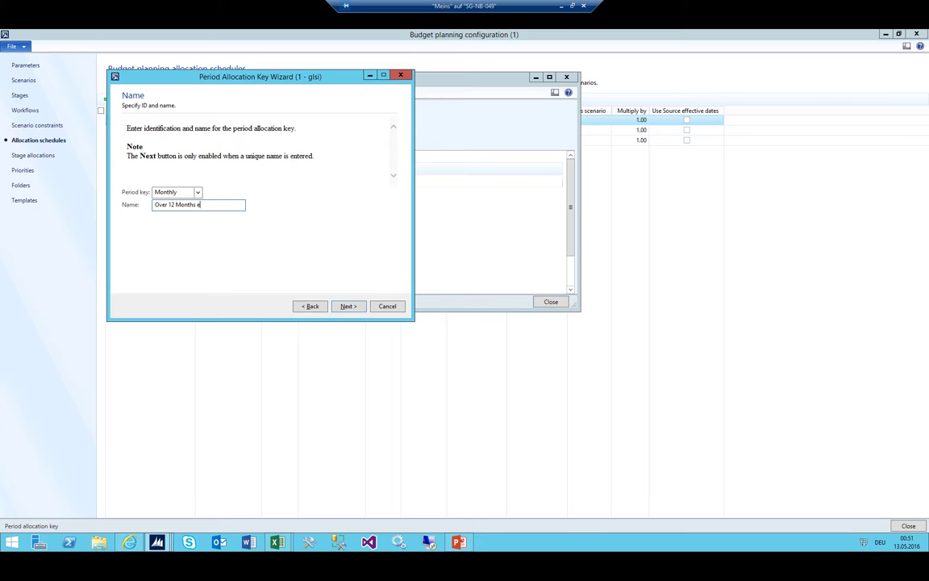
pyautogui.write('ly')
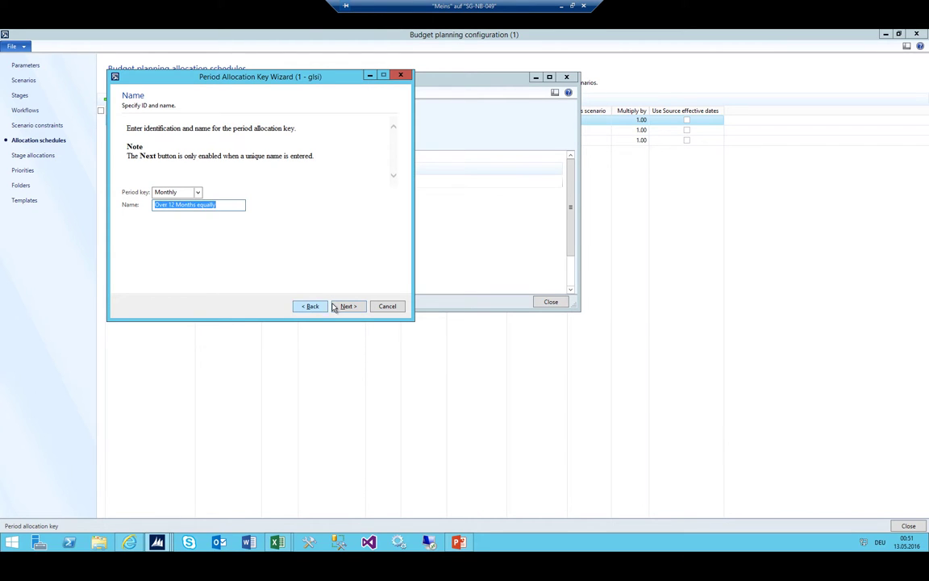
pyautogui.click(338, 305)
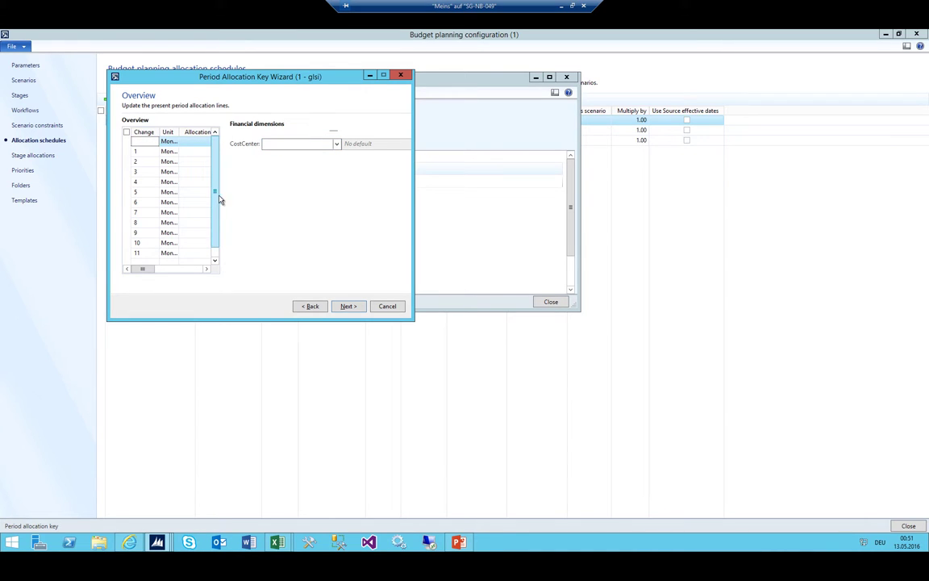
# Review the allocation percentages of the monthly lines and finish creating the period allocation key.
pyautogui.moveTo(149, 268); pyautogui.dragTo(191, 269)
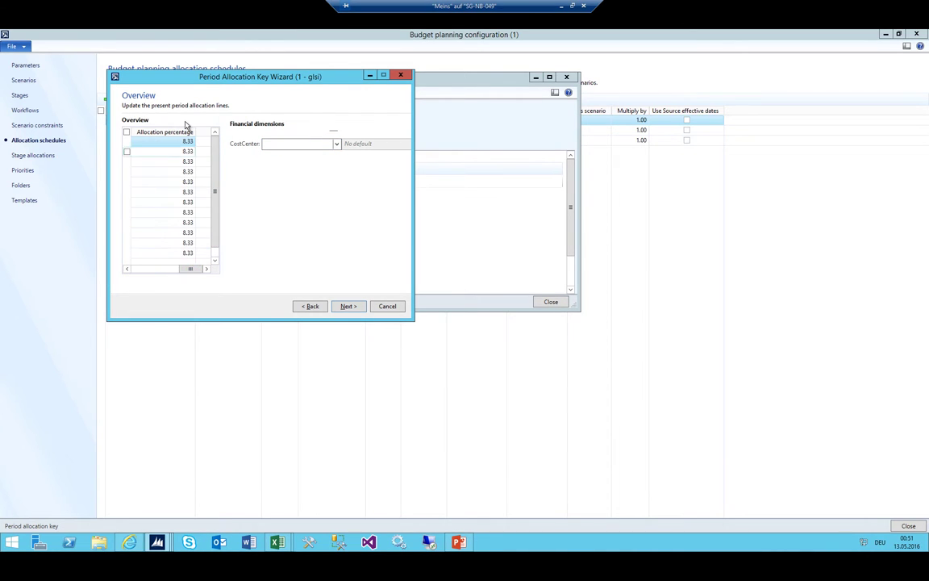
pyautogui.click(179, 181)
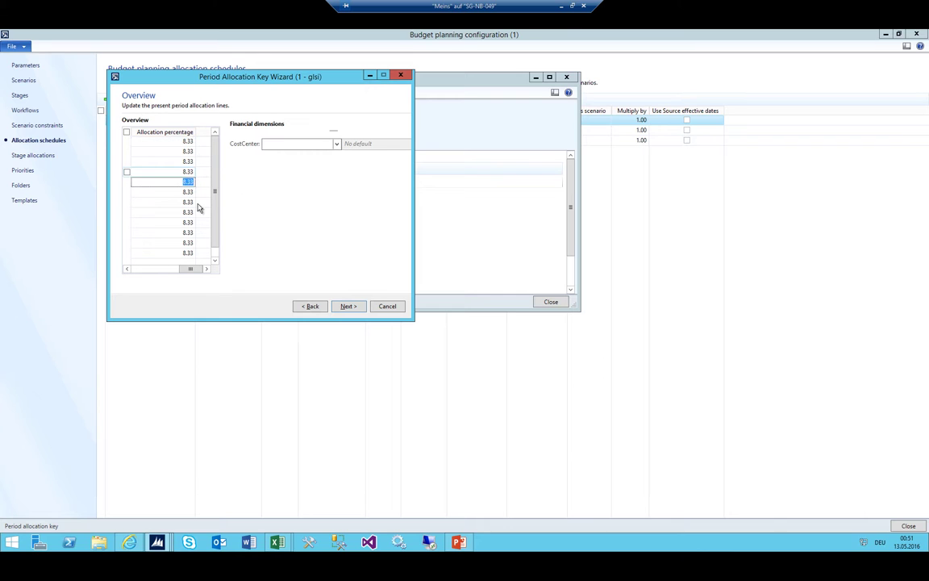
pyautogui.moveTo(192, 269); pyautogui.dragTo(143, 268)
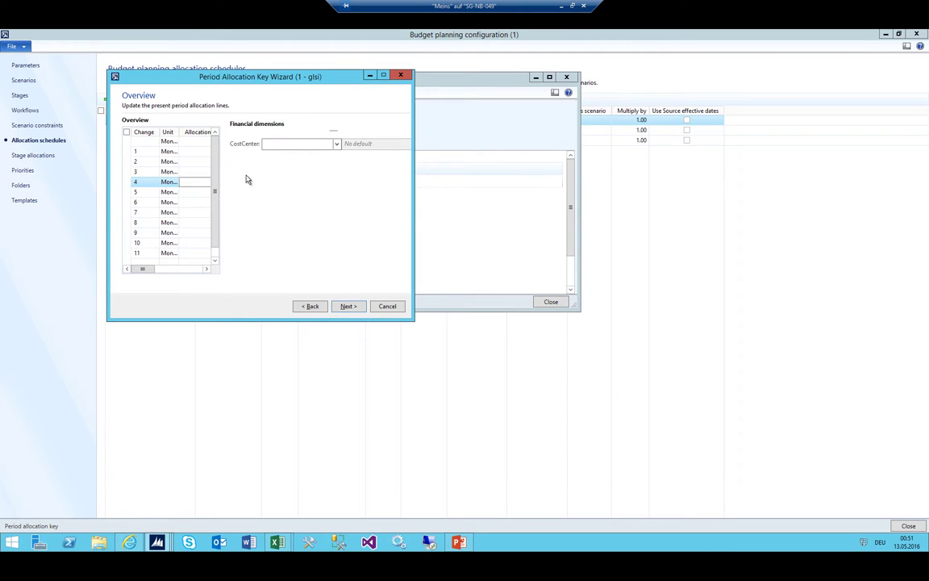
pyautogui.click(346, 306)
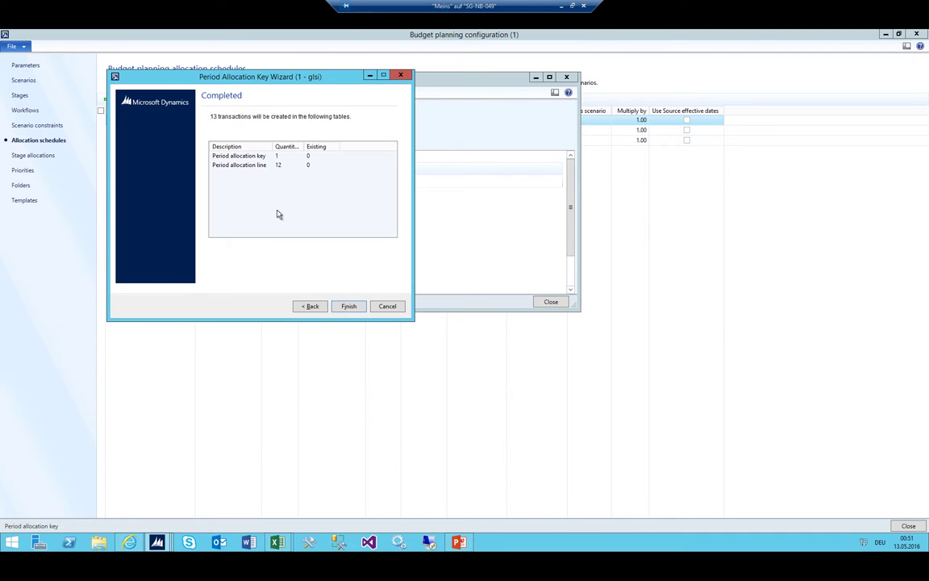
pyautogui.click(347, 306)
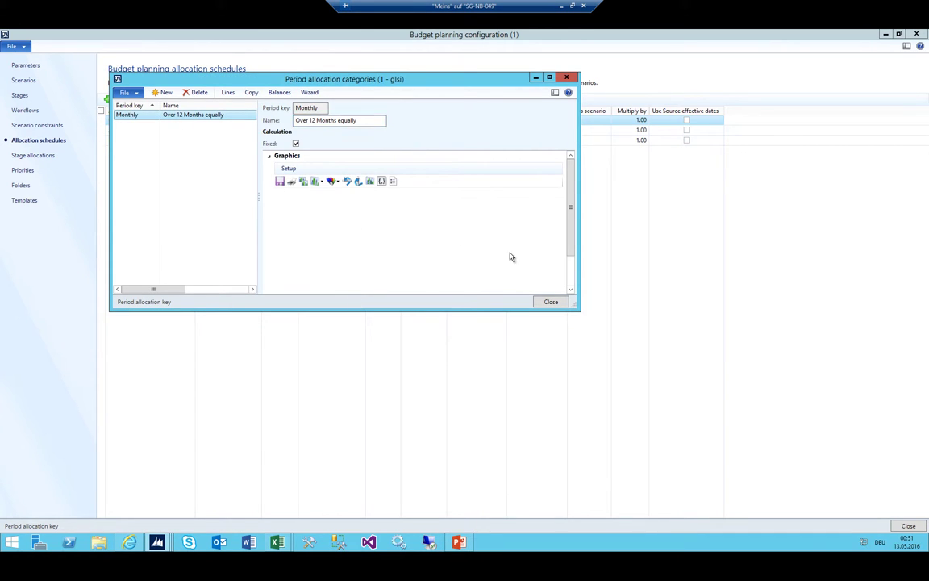
# Enlarge the period allocation categories form and reopen it to view the Monthly key's distribution chart.
pyautogui.moveTo(579, 310); pyautogui.dragTo(701, 410)
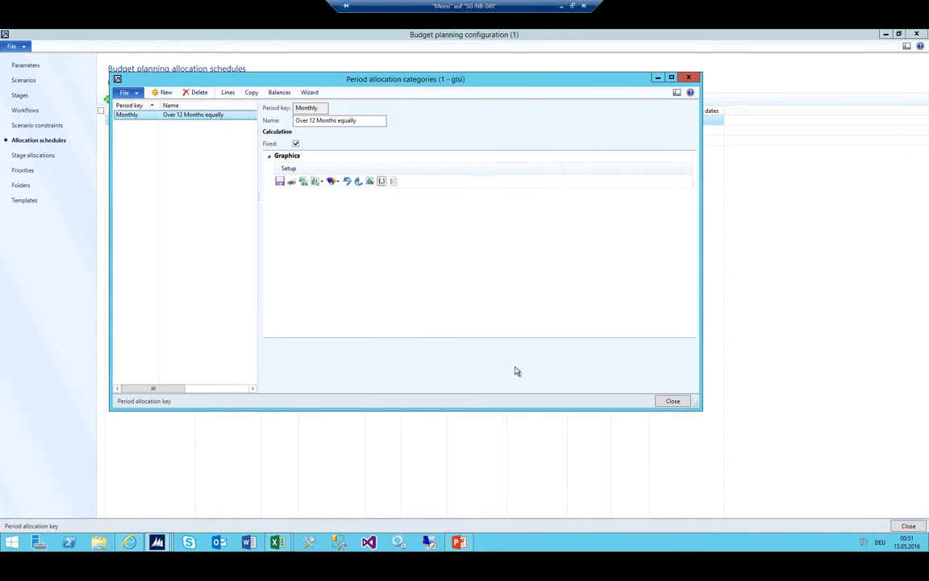
pyautogui.press('Escape')
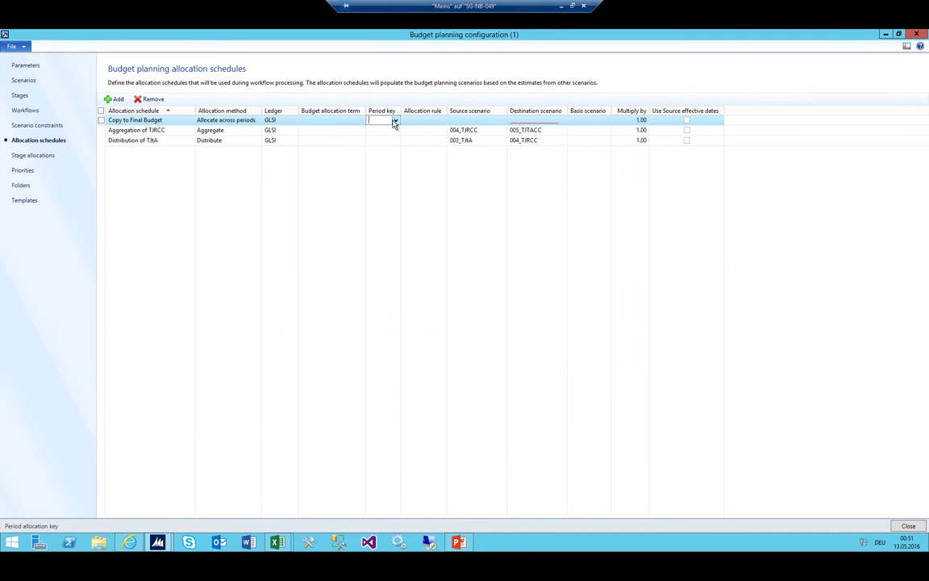
pyautogui.rightClick(384, 122)
pyautogui.click(408, 151)
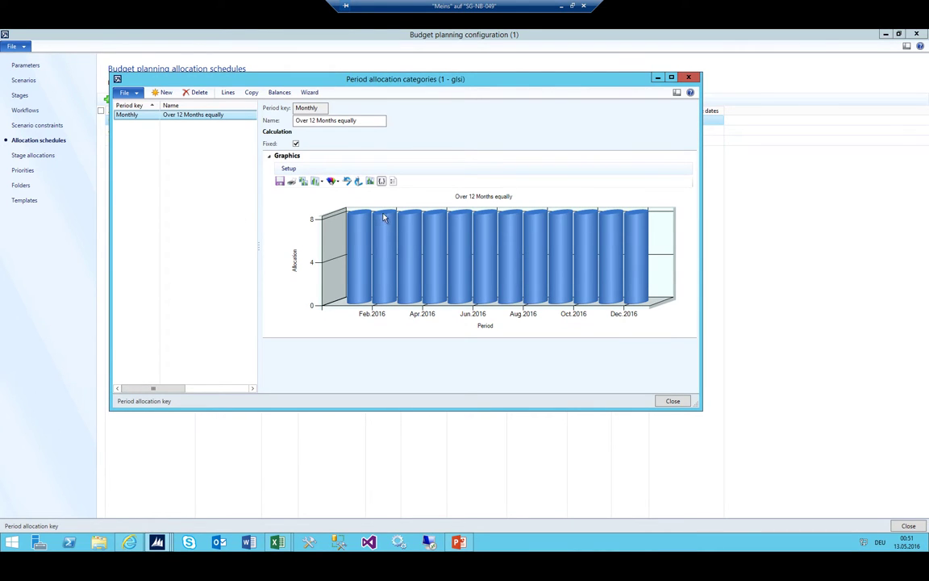
pyautogui.press('Escape')
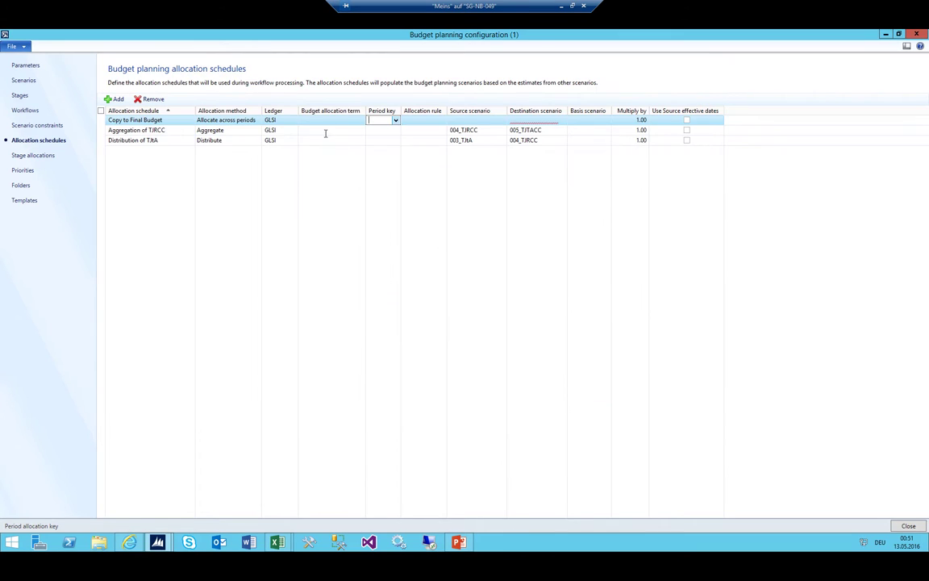
# Assign the Monthly period key to the "Copy to Final Budget" allocation schedule.
pyautogui.hotkey('alt', 'Down')
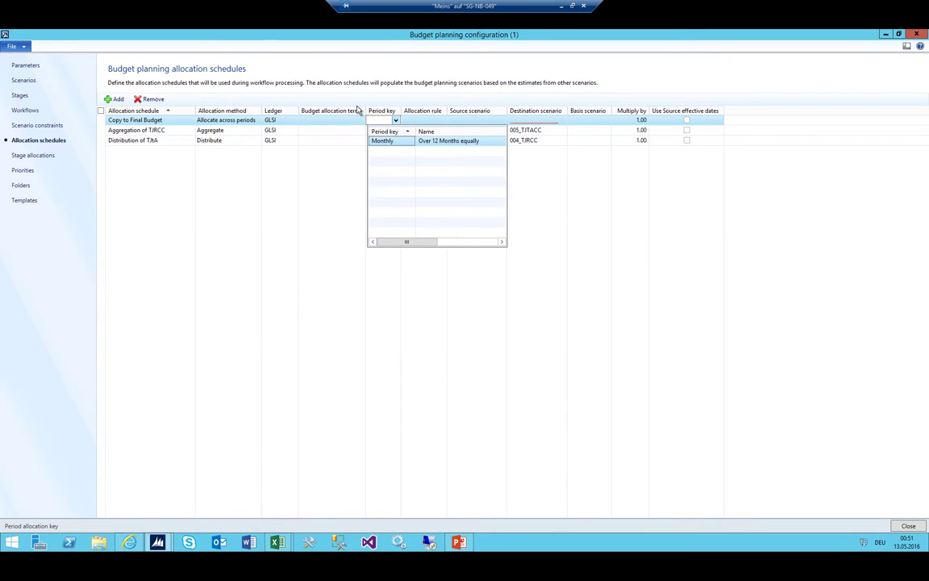
pyautogui.press('Return')
pyautogui.press('Tab')
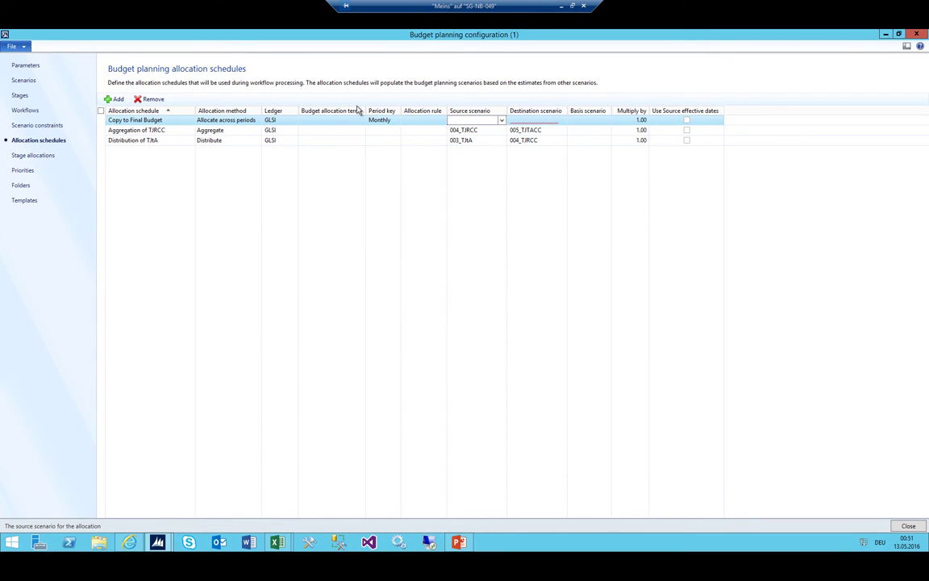
# Switch to the Excel workbooks and examine the Finance Review and Finance Approved stages in the stage overview.
pyautogui.moveTo(277, 541)
pyautogui.click(347, 484)
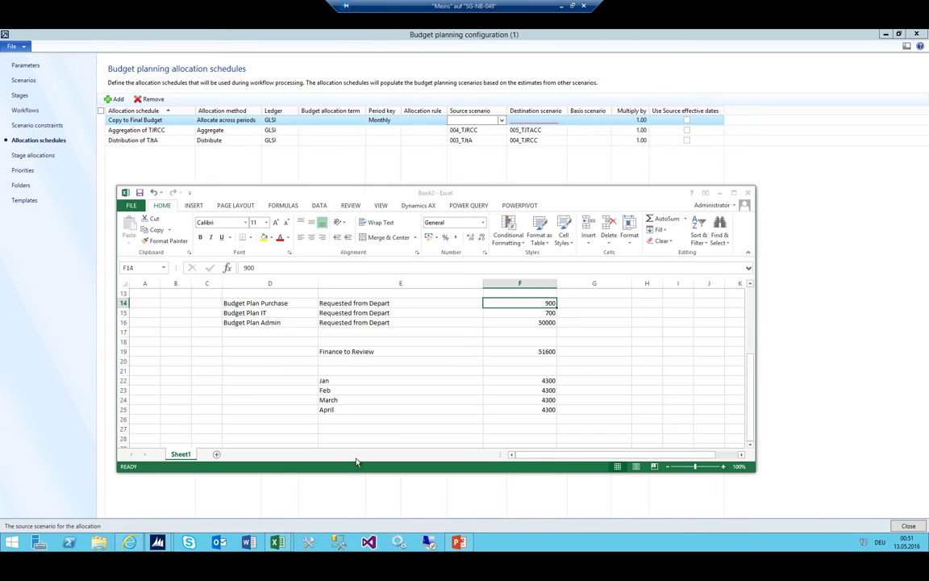
pyautogui.click(228, 493)
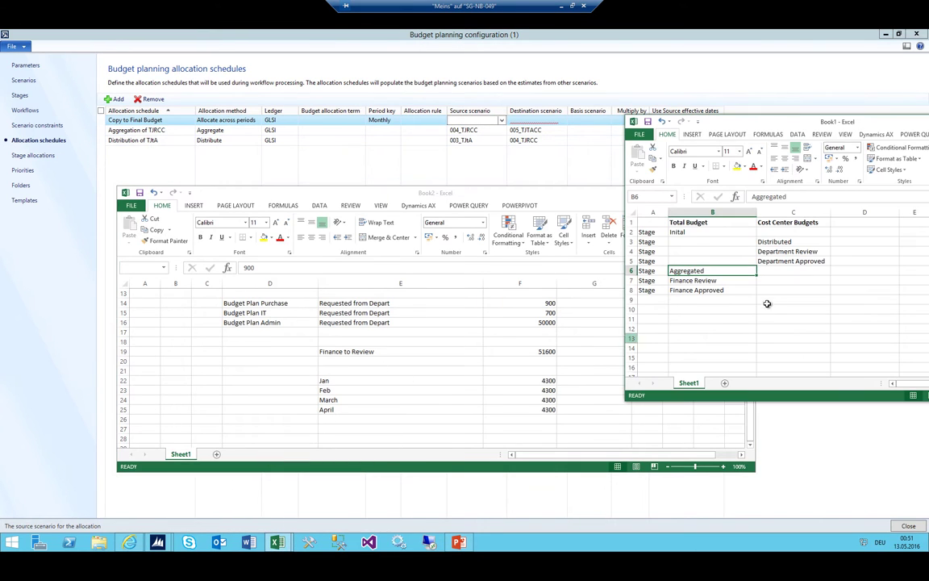
pyautogui.click(682, 281)
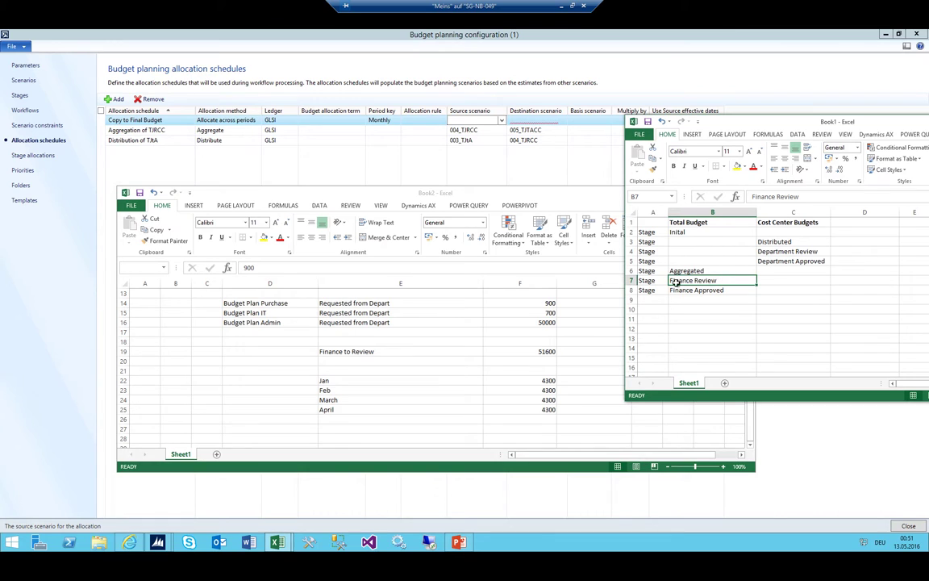
pyautogui.click(699, 291)
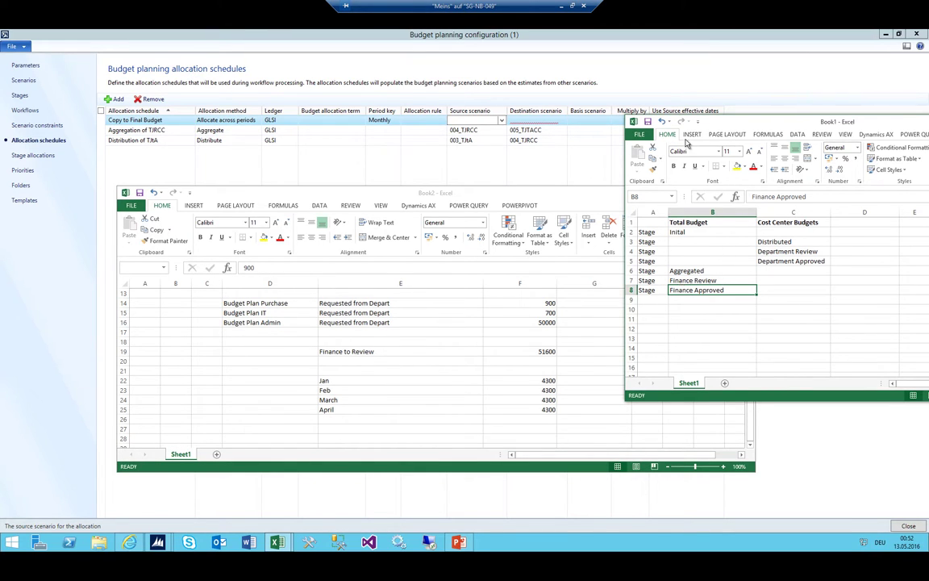
# Back in Dynamics AX, set the "Copy to Final Budget" schedule's source scenario to 005_TJTACC and destination scenario to 006_TJFIN.
pyautogui.click(502, 120)
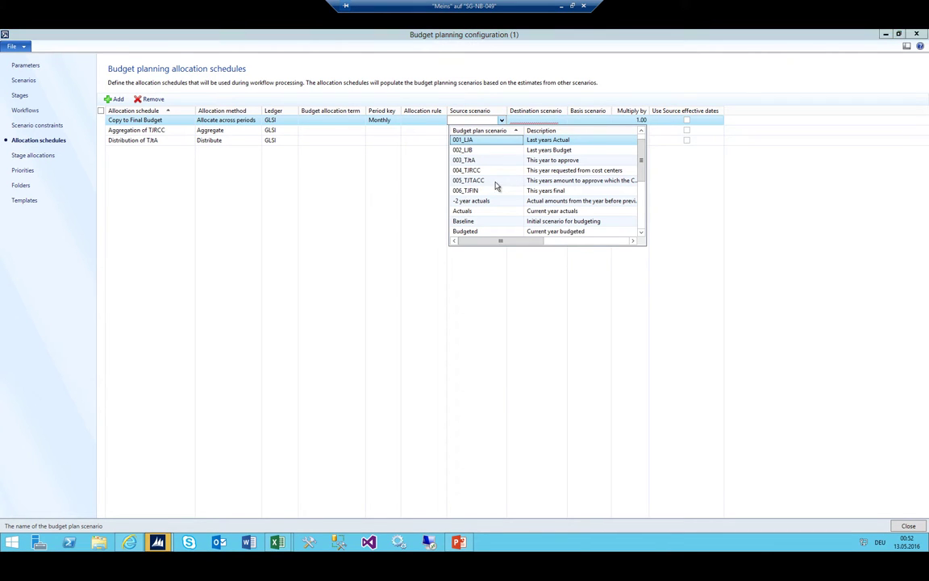
pyautogui.click(495, 182)
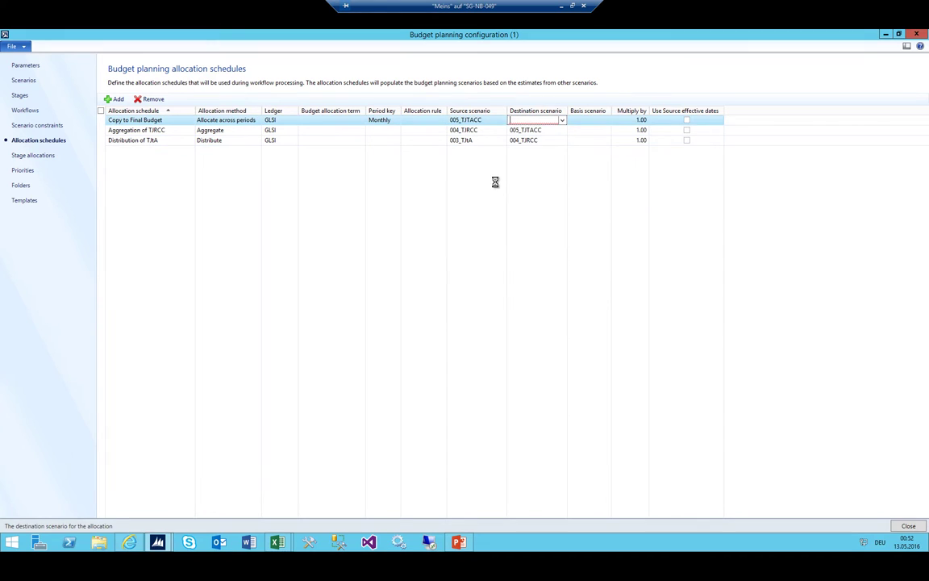
pyautogui.hotkey('alt', 'Down')
pyautogui.press('Down')
pyautogui.press('Down')
pyautogui.press('Down')
pyautogui.press('Down')
pyautogui.press('Down')
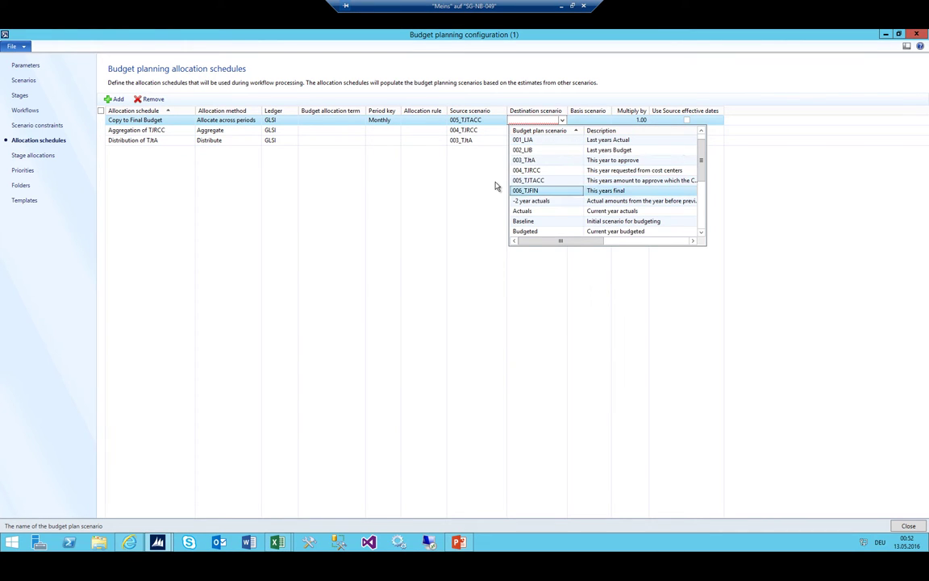
pyautogui.press('Return')
pyautogui.hotkey('shift', 'Tab')
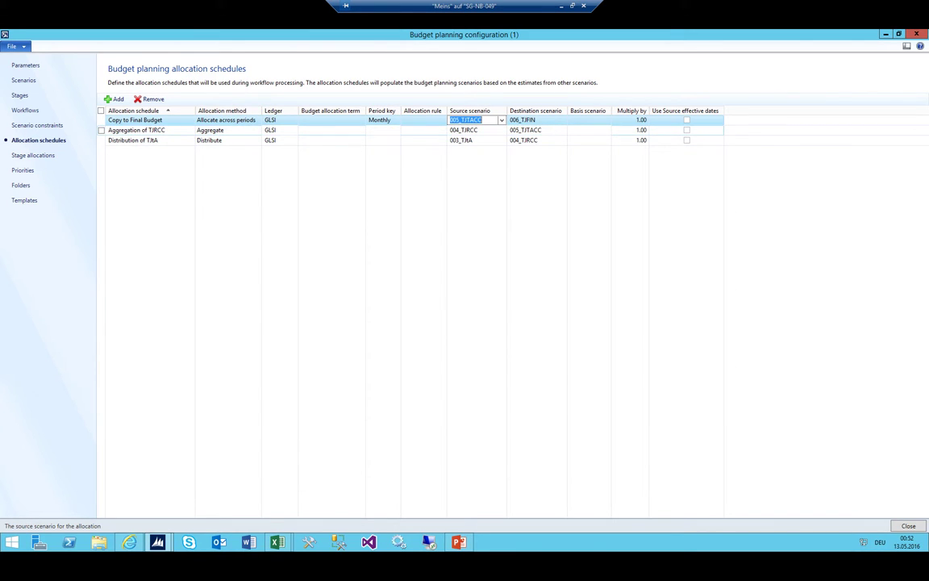
# Recheck the allocation schedules and open the budget planning stage allocations.
pyautogui.click(34, 156)
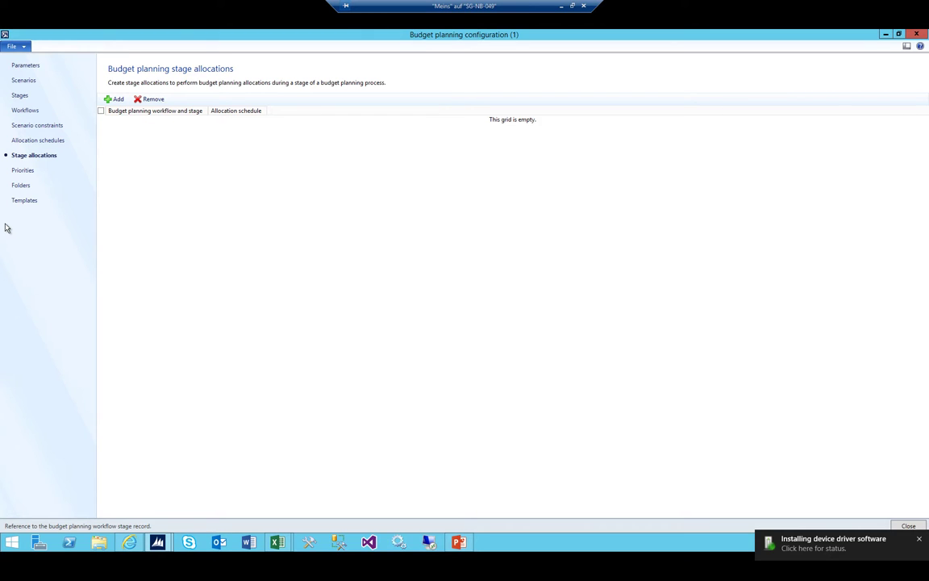
pyautogui.click(38, 139)
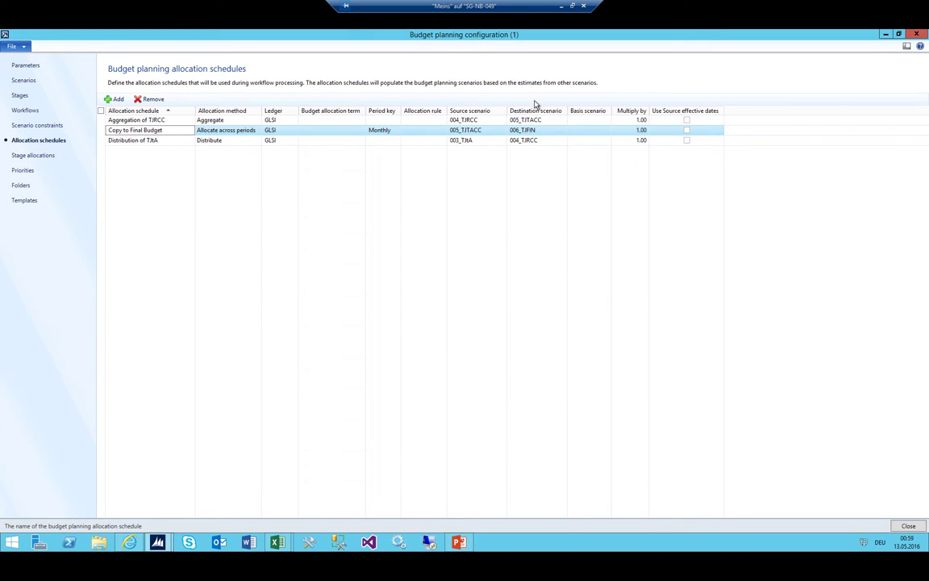
pyautogui.click(27, 156)
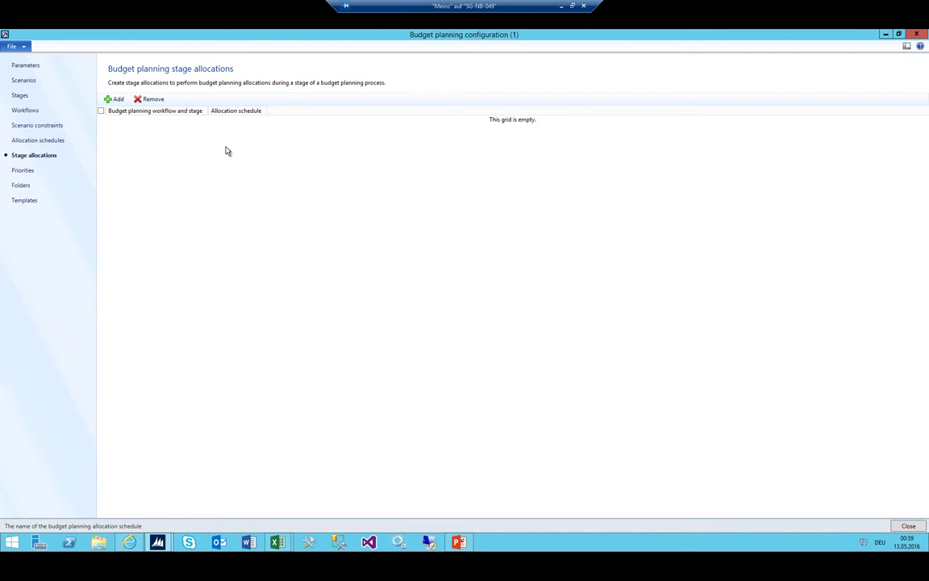
pyautogui.moveTo(271, 541)
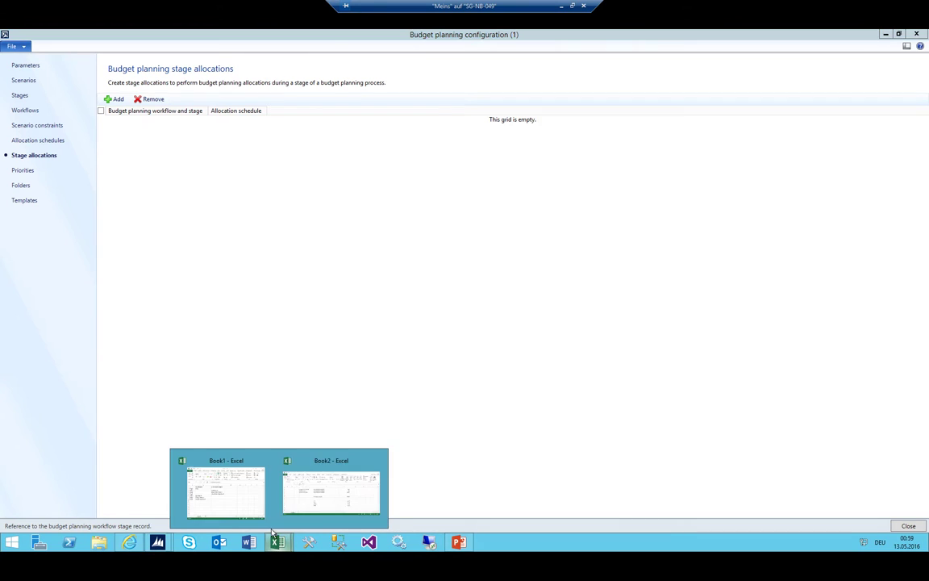
# Examine the Inital and Distributed stages in the Excel stage overview and check the "Distribution of TJtA" schedule in Dynamics AX.
pyautogui.click(331, 477)
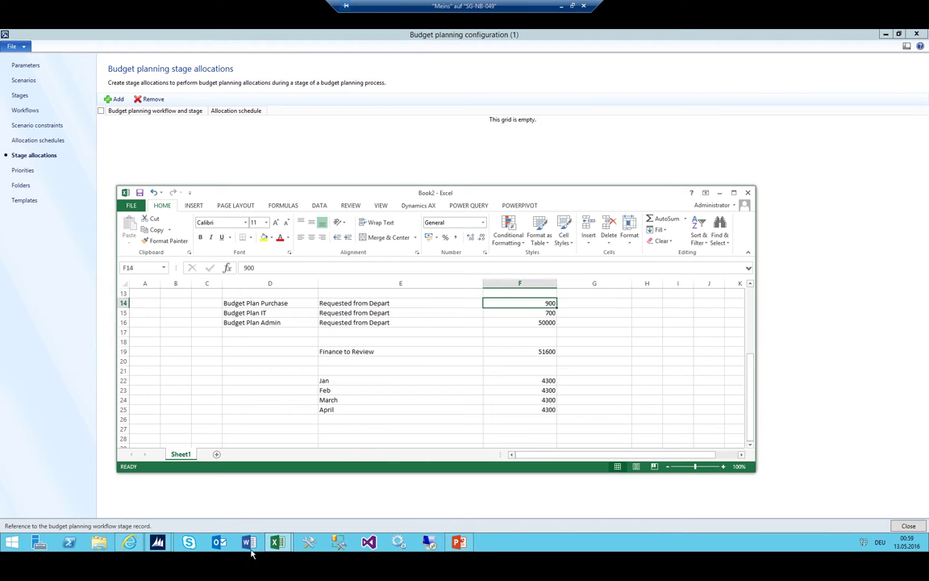
pyautogui.moveTo(275, 542)
pyautogui.click(213, 482)
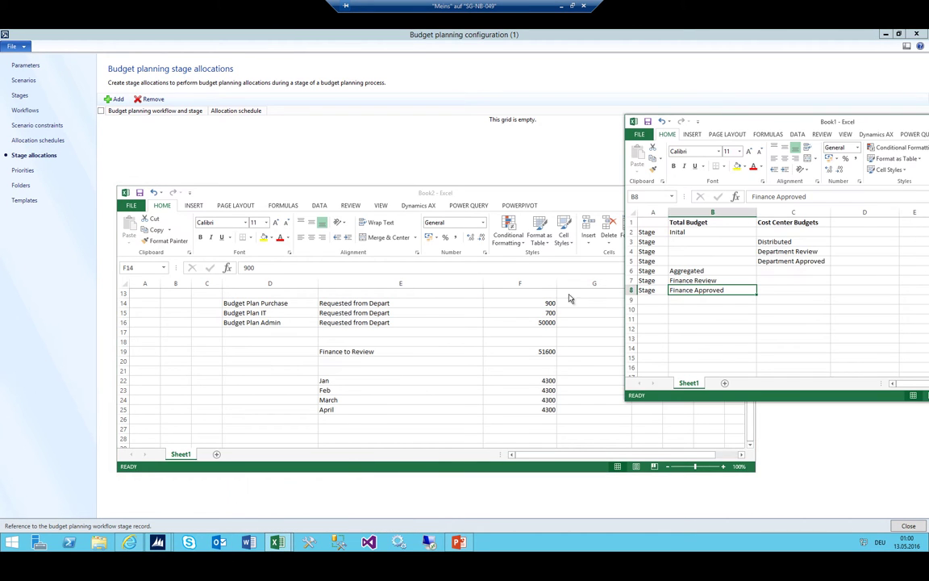
pyautogui.click(693, 232)
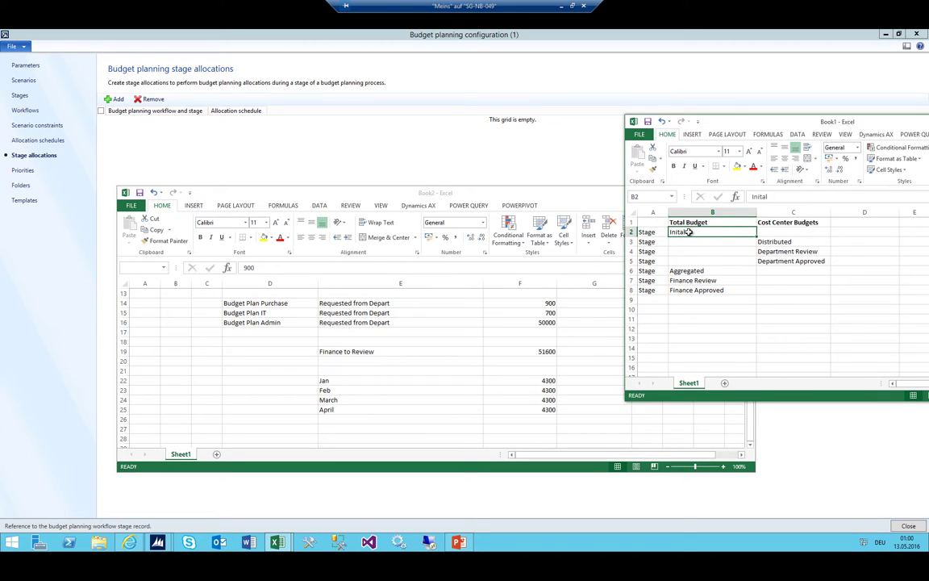
pyautogui.moveTo(688, 232); pyautogui.dragTo(775, 242)
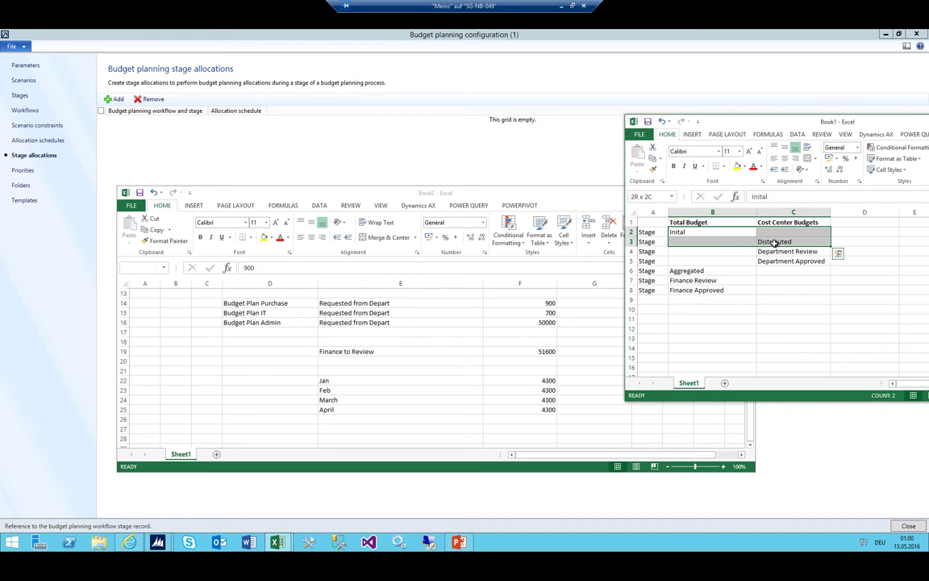
pyautogui.click(709, 233)
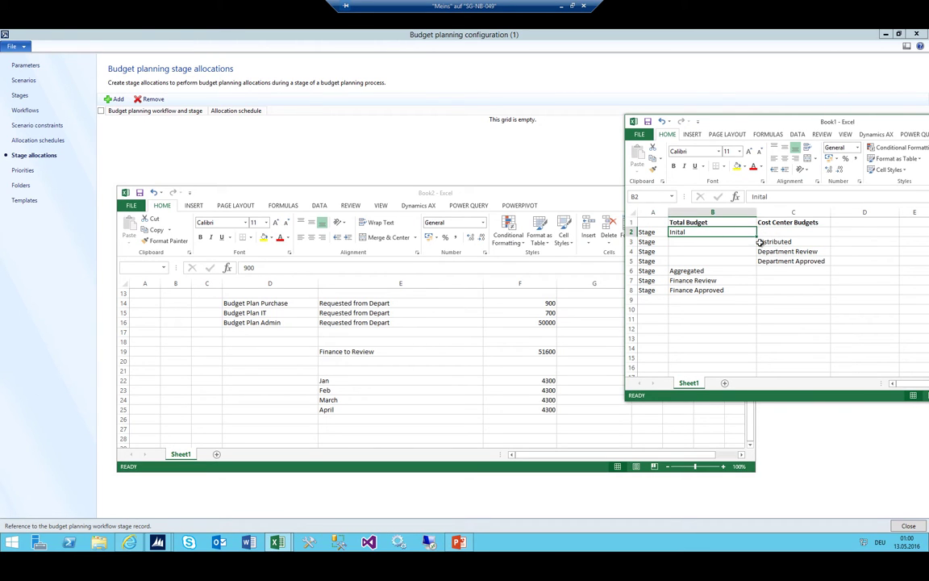
pyautogui.click(759, 242)
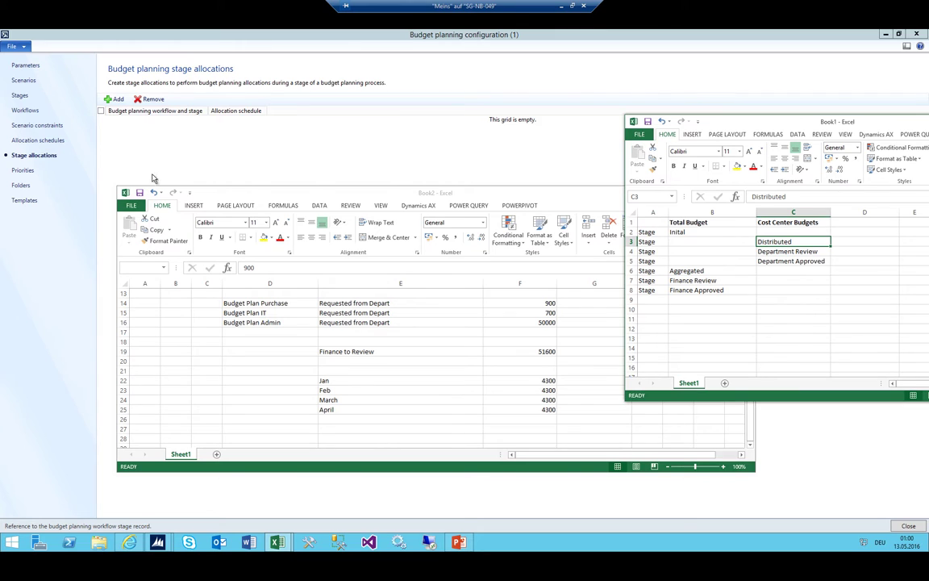
pyautogui.click(38, 139)
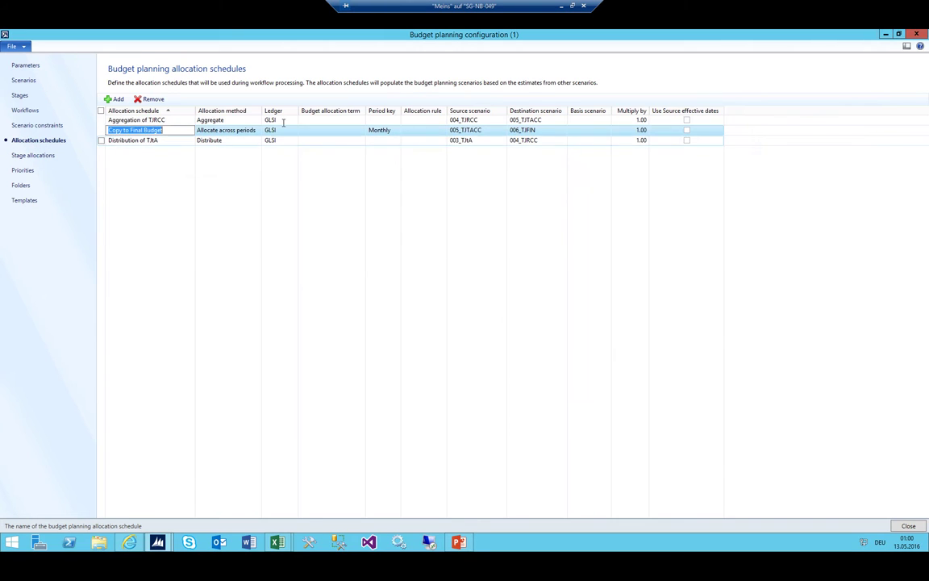
pyautogui.click(224, 141)
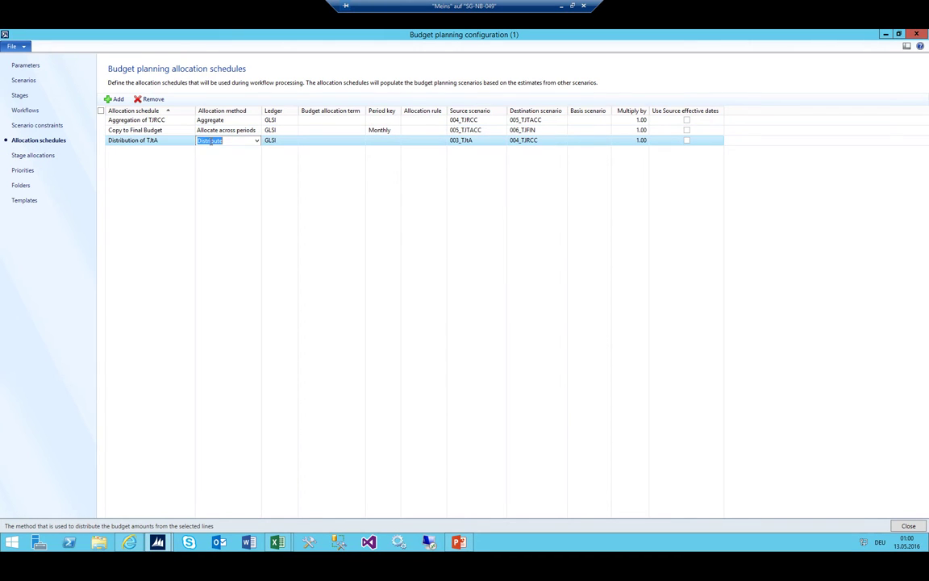
pyautogui.click(39, 155)
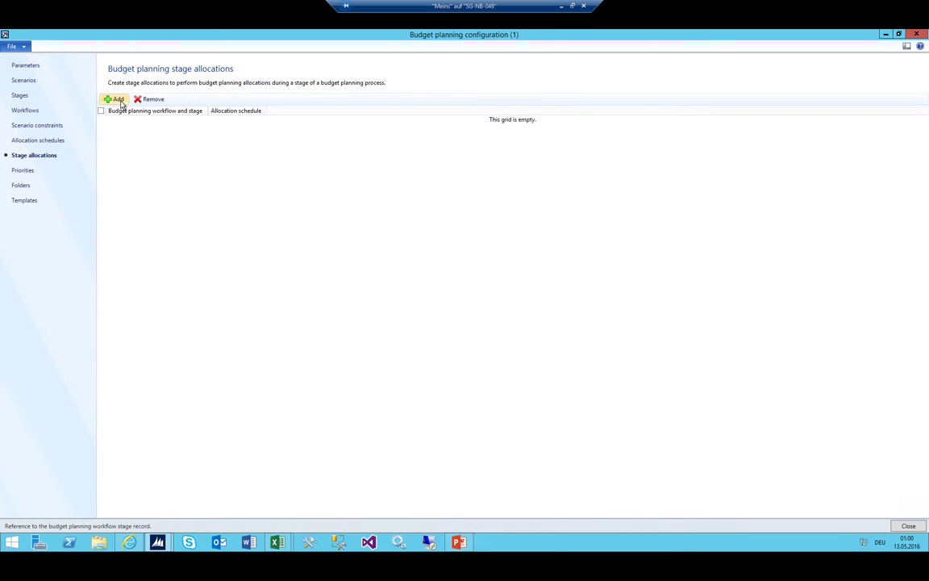
# Add a stage allocation for workflow 01_Total Budget, stage 01_Inital, with the "Distribution of TJtA" schedule, and widen the Allocation schedule column.
pyautogui.click(118, 99)
pyautogui.click(203, 122)
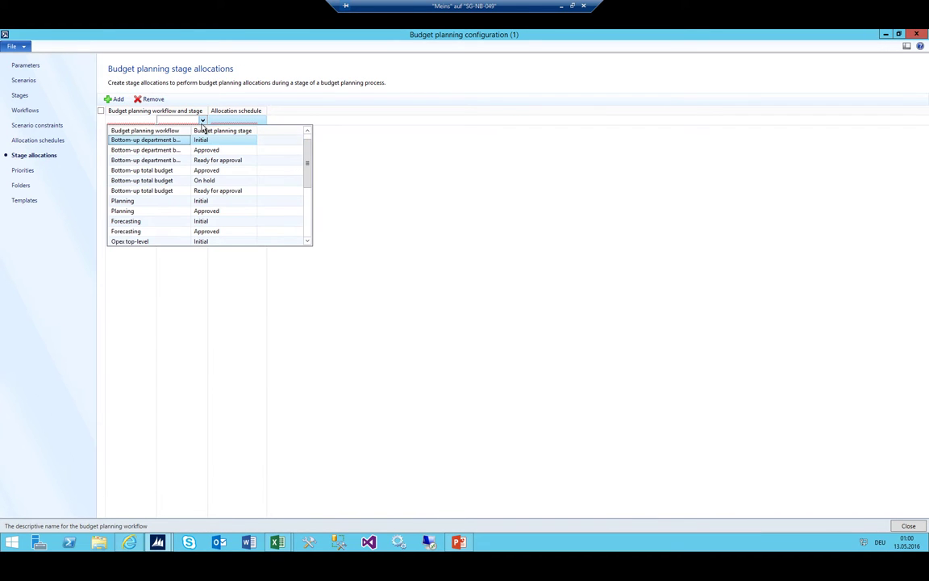
pyautogui.scroll(-5, 193, 193)
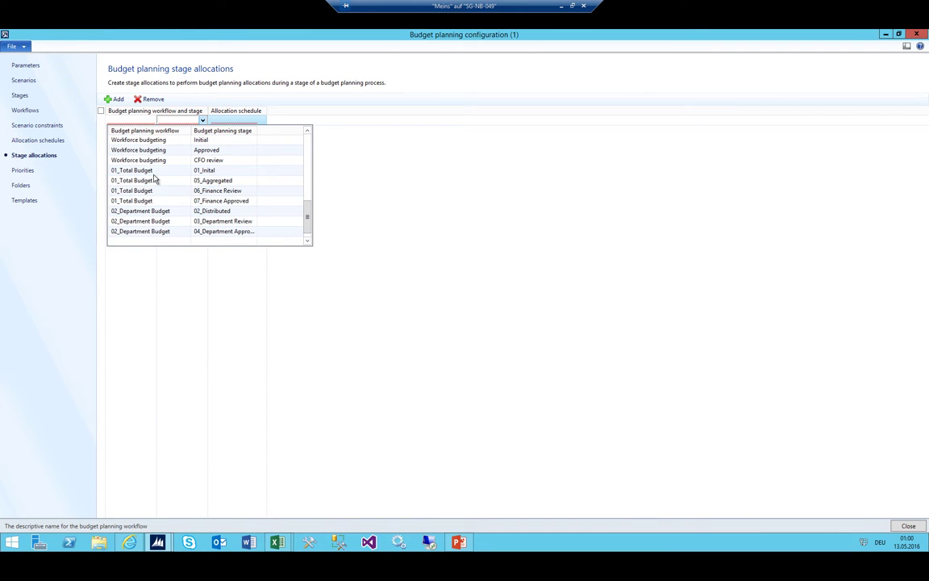
pyautogui.click(153, 172)
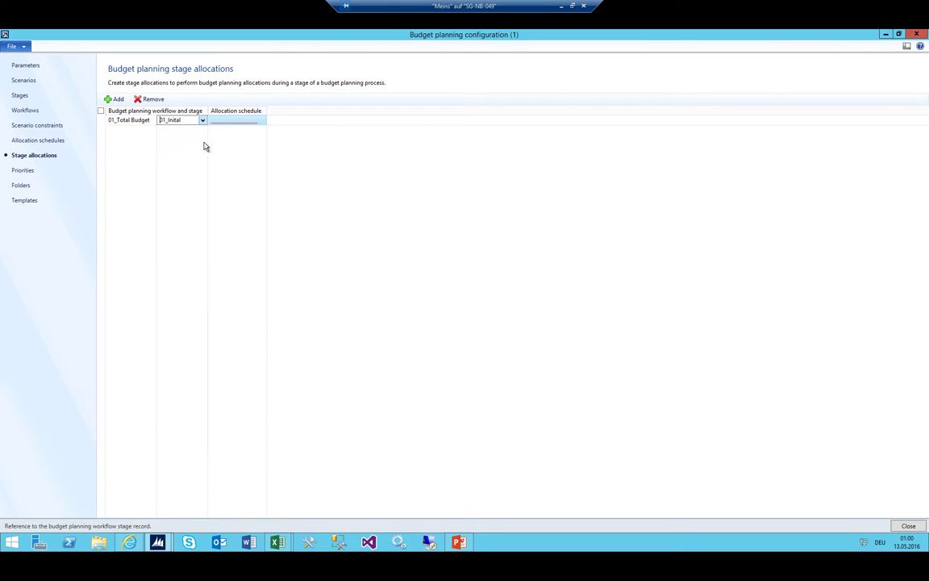
pyautogui.click(258, 121)
pyautogui.click(261, 121)
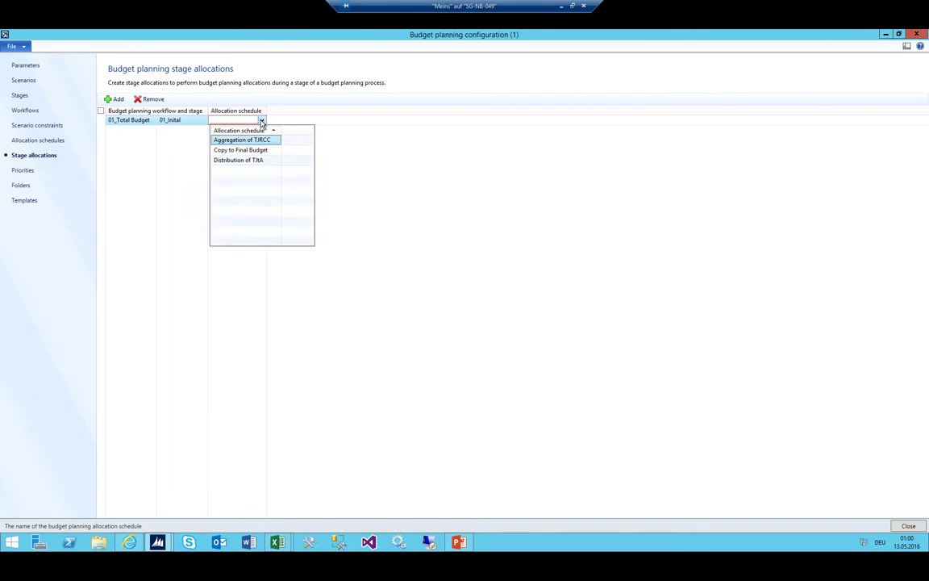
pyautogui.click(245, 161)
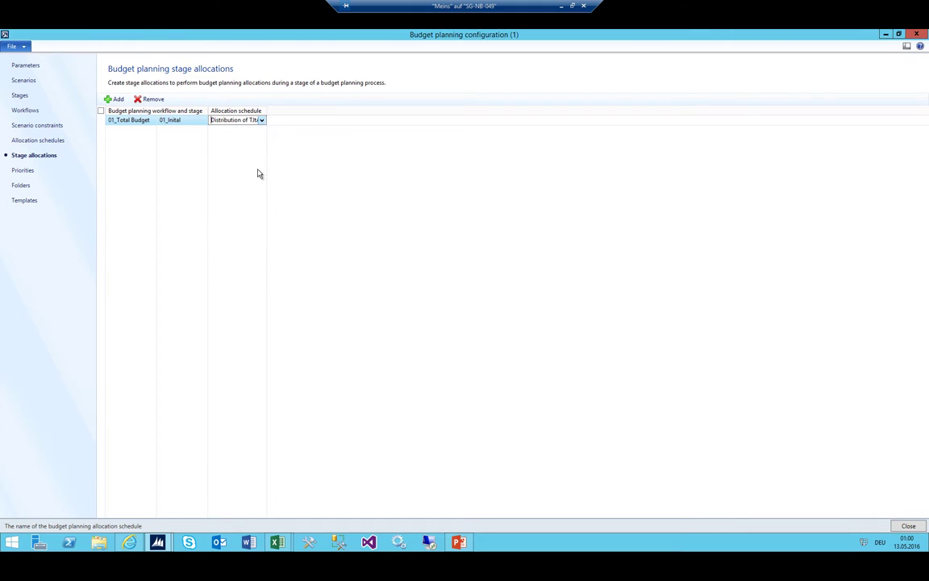
pyautogui.moveTo(269, 113); pyautogui.dragTo(297, 110)
# Switch to the Excel workbooks and examine the Department Approved and Aggregated stages in the stage overview.
pyautogui.click(282, 545)
pyautogui.click(313, 494)
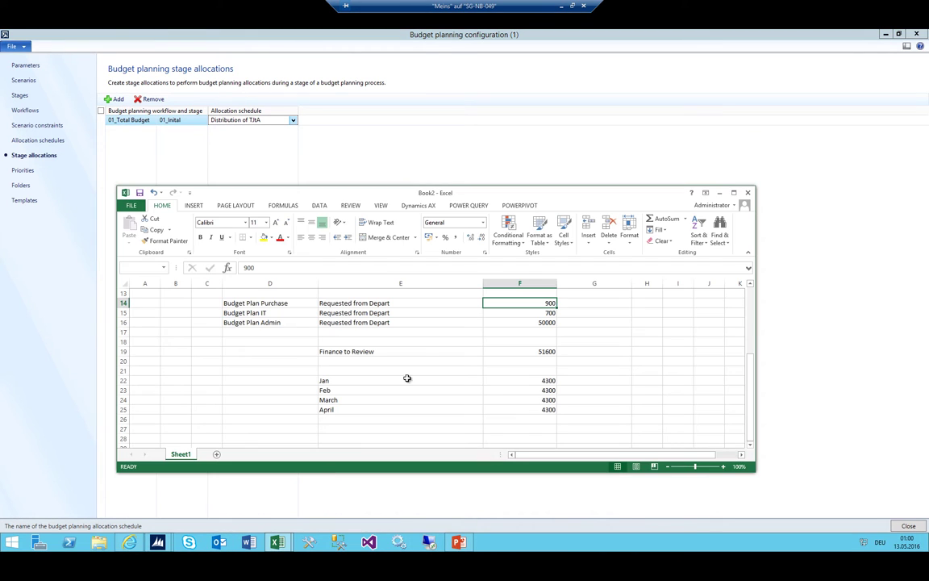
pyautogui.click(281, 545)
pyautogui.click(224, 489)
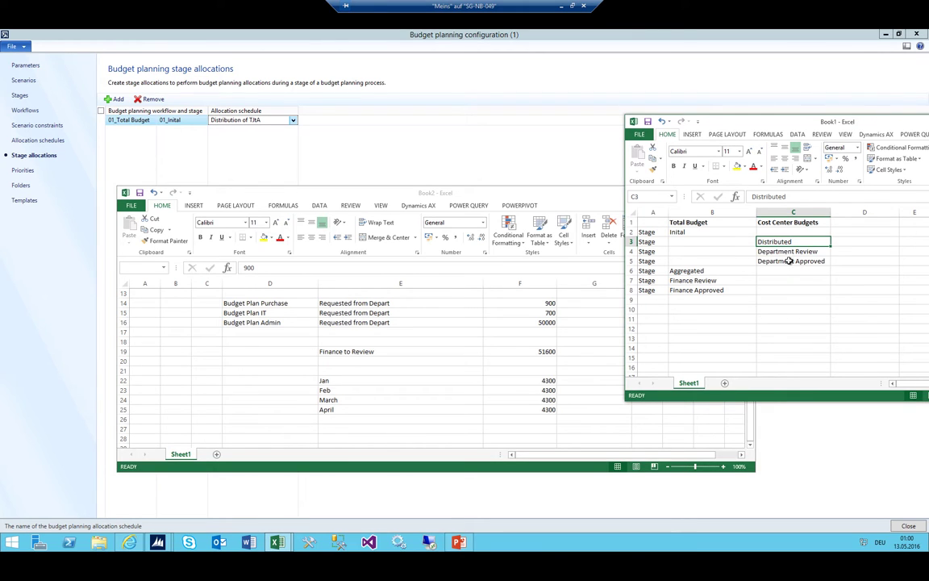
pyautogui.moveTo(782, 261); pyautogui.dragTo(726, 272)
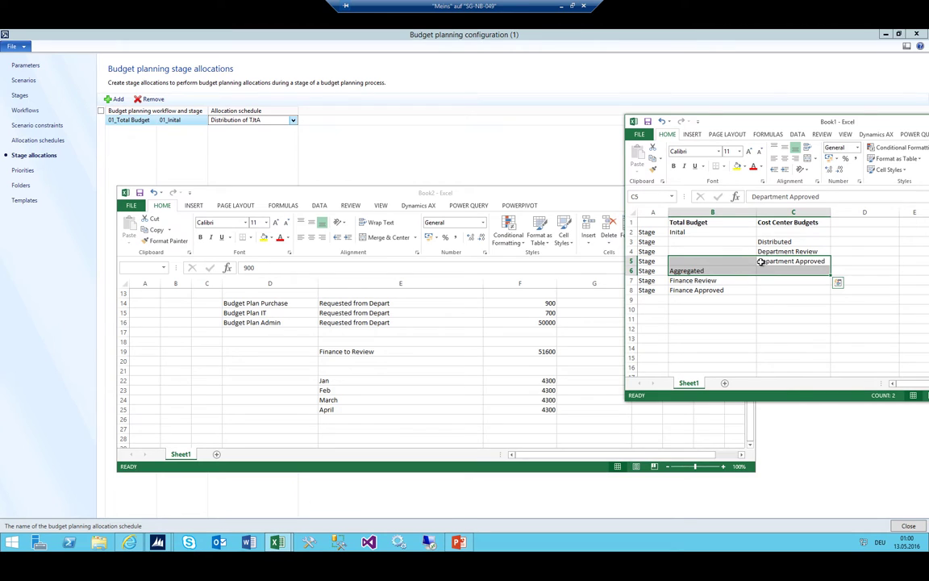
# Back in Dynamics AX, add a stage allocation for workflow 01_Total Budget, stage 05_Aggregated, with the "Aggregation of TJRCC" schedule.
pyautogui.click(115, 102)
pyautogui.click(115, 99)
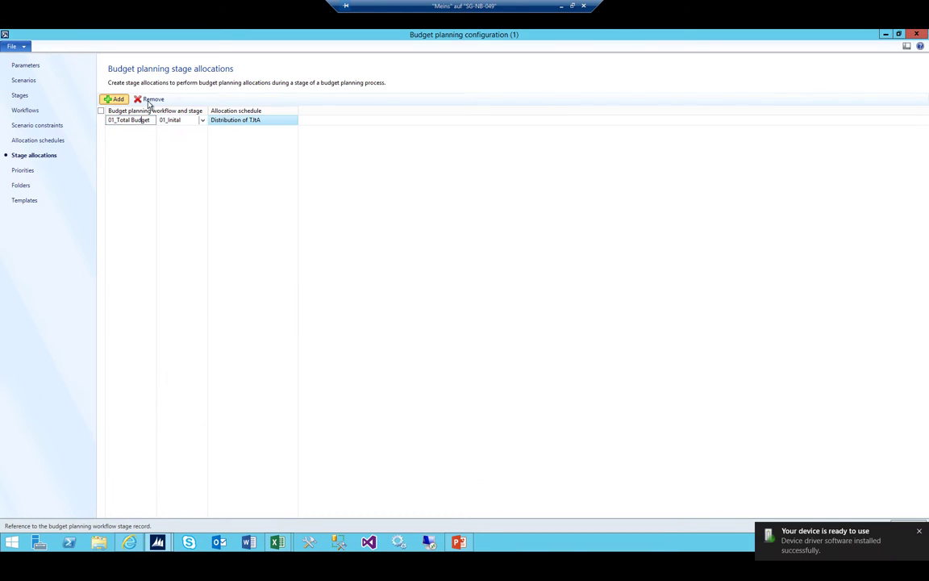
pyautogui.click(202, 120)
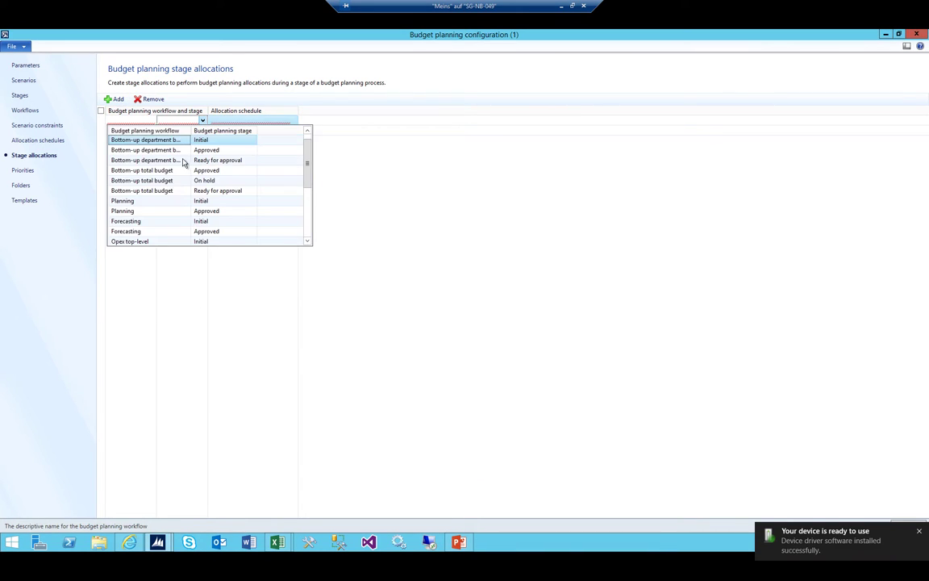
pyautogui.scroll(-5, 176, 191)
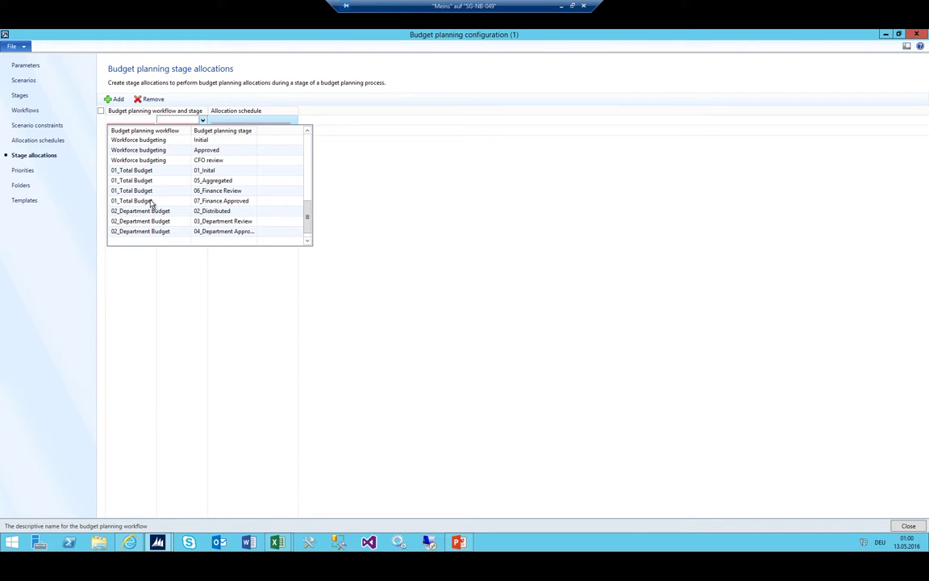
pyautogui.click(147, 181)
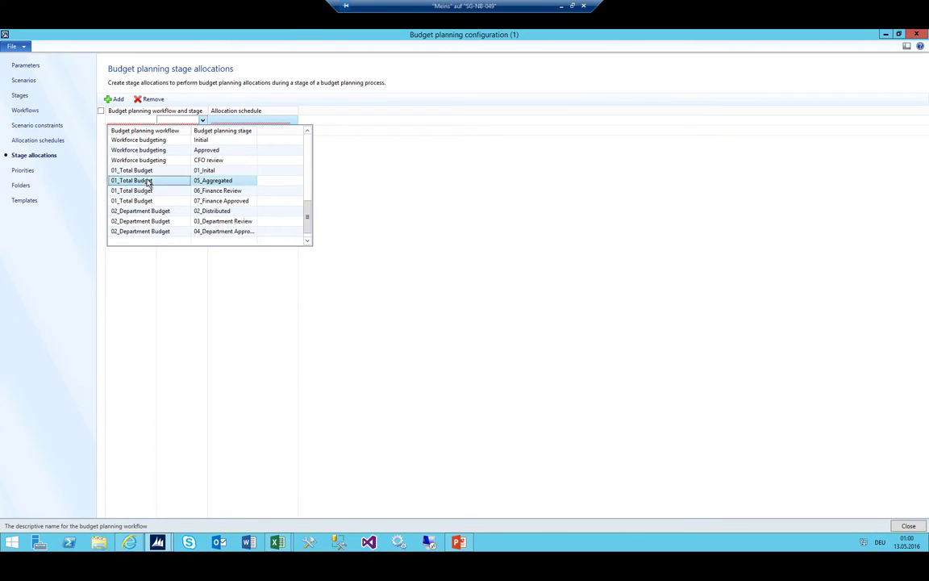
pyautogui.click(253, 120)
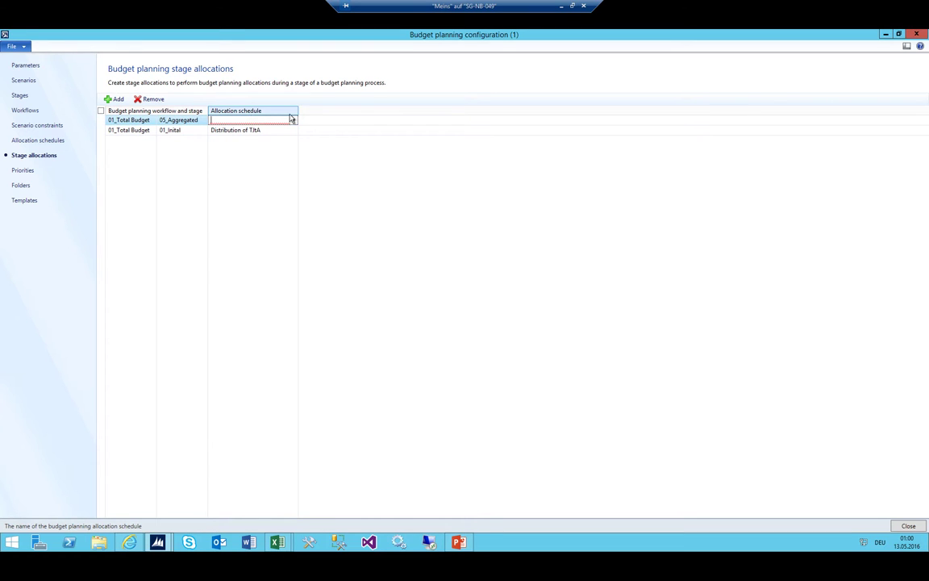
pyautogui.click(293, 121)
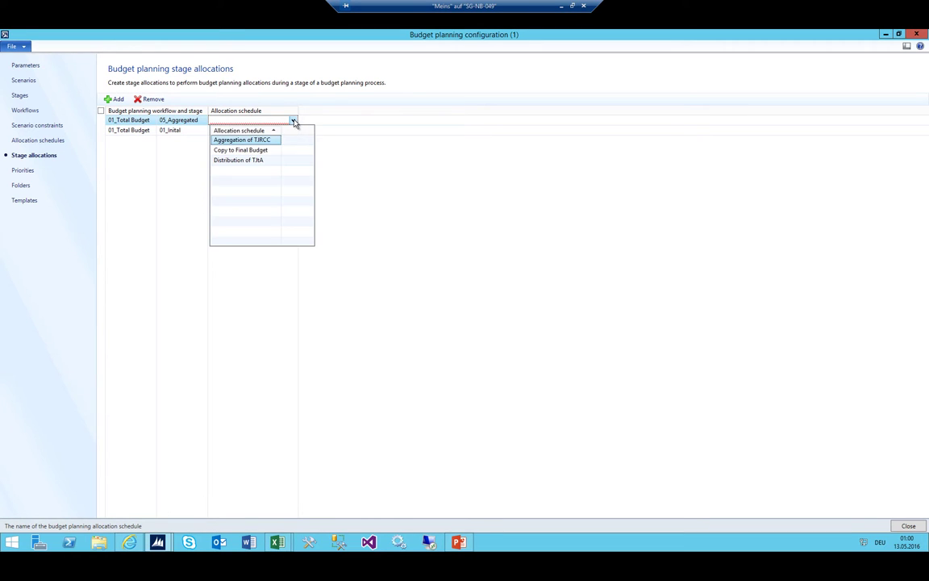
pyautogui.click(235, 142)
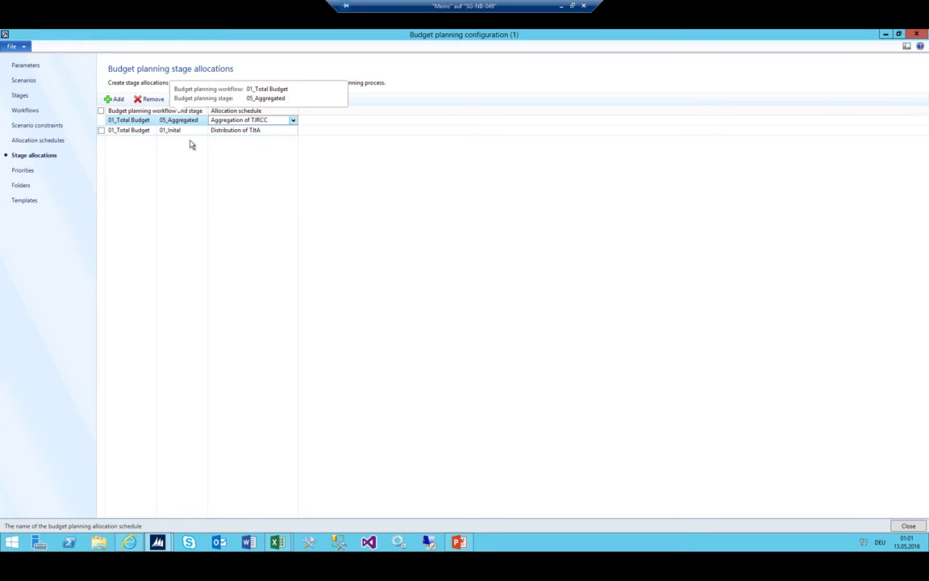
# Switch to the Excel stage overview and check the Aggregated stage under Total Budget.
pyautogui.moveTo(286, 534)
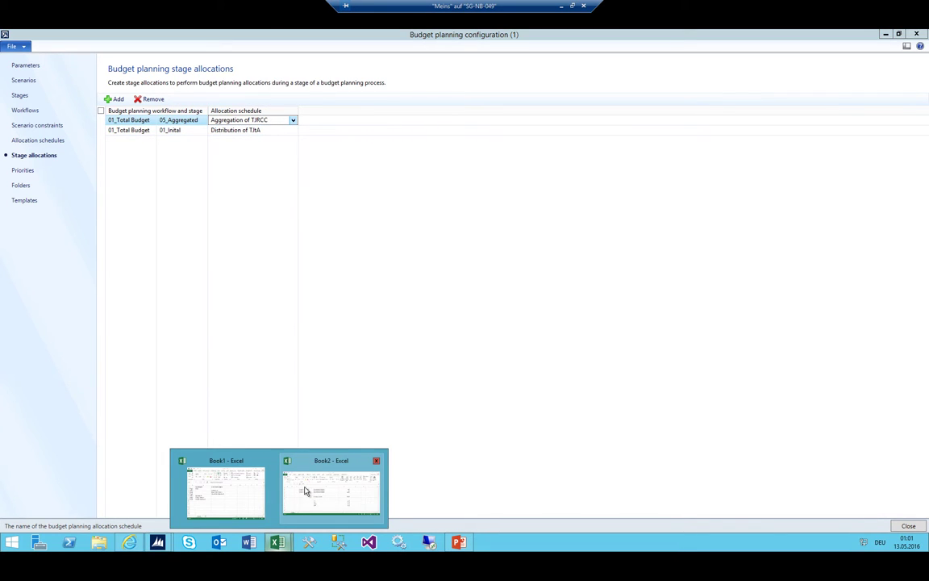
pyautogui.click(262, 489)
pyautogui.click(686, 271)
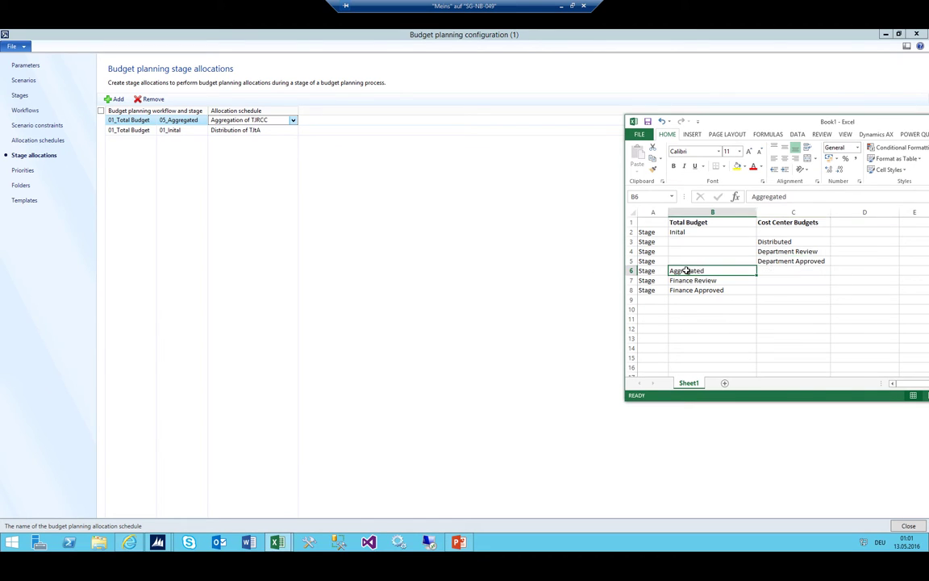
pyautogui.moveTo(691, 276); pyautogui.dragTo(687, 273)
# Add an empty stage allocation line in Dynamics AX and review the Finance Review and Finance Approved stages in the Excel overview.
pyautogui.click(134, 108)
pyautogui.click(121, 100)
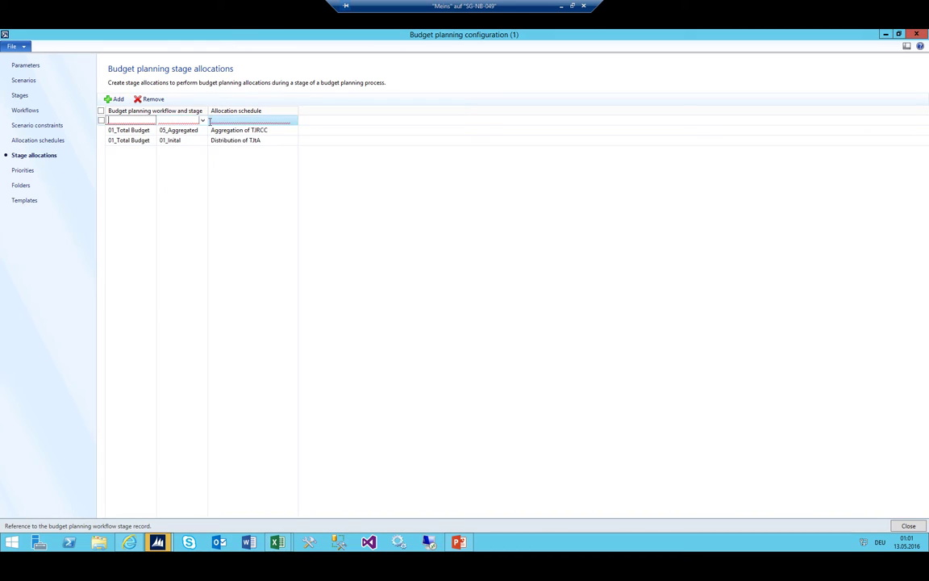
pyautogui.click(277, 542)
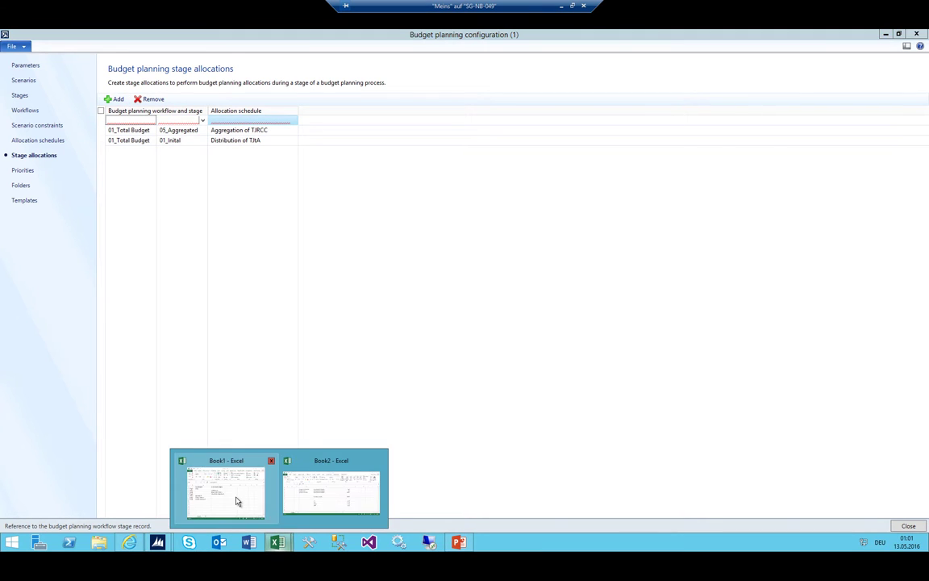
pyautogui.click(238, 500)
pyautogui.moveTo(692, 280); pyautogui.dragTo(691, 287)
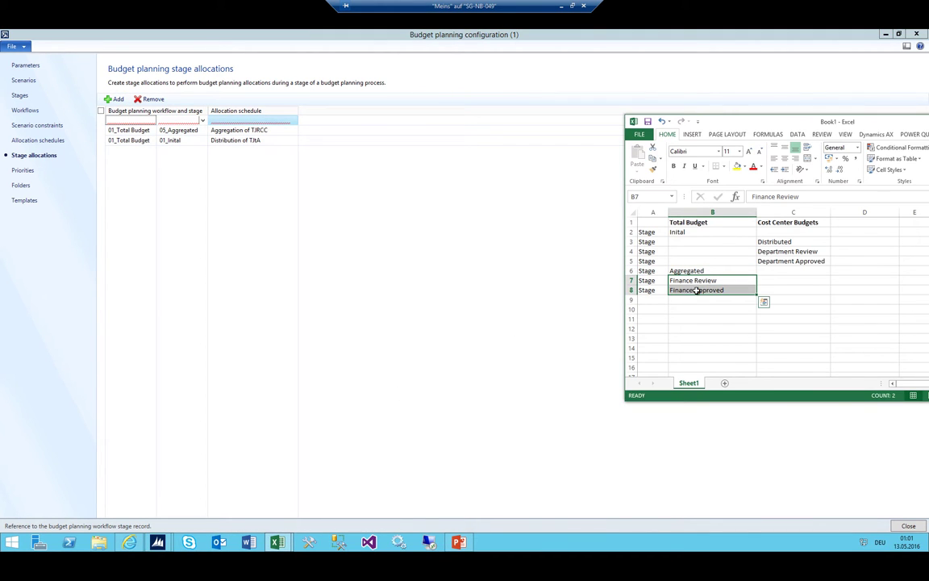
# Back in Dynamics AX, assign workflow 01_Total Budget, stage 06_Finance Review and the "Copy to Final Budget" schedule to the new allocation line.
pyautogui.click(202, 122)
pyautogui.click(202, 122)
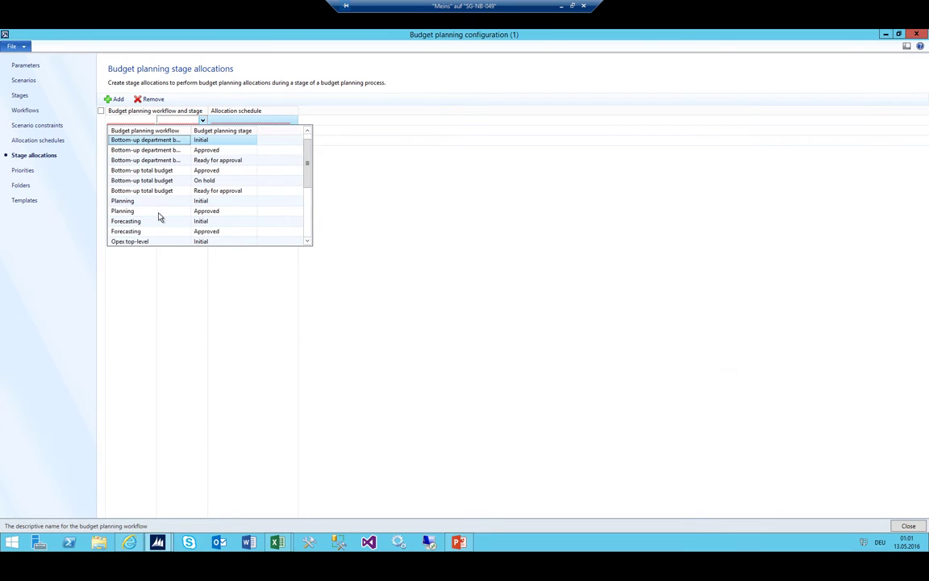
pyautogui.scroll(-5, 160, 214)
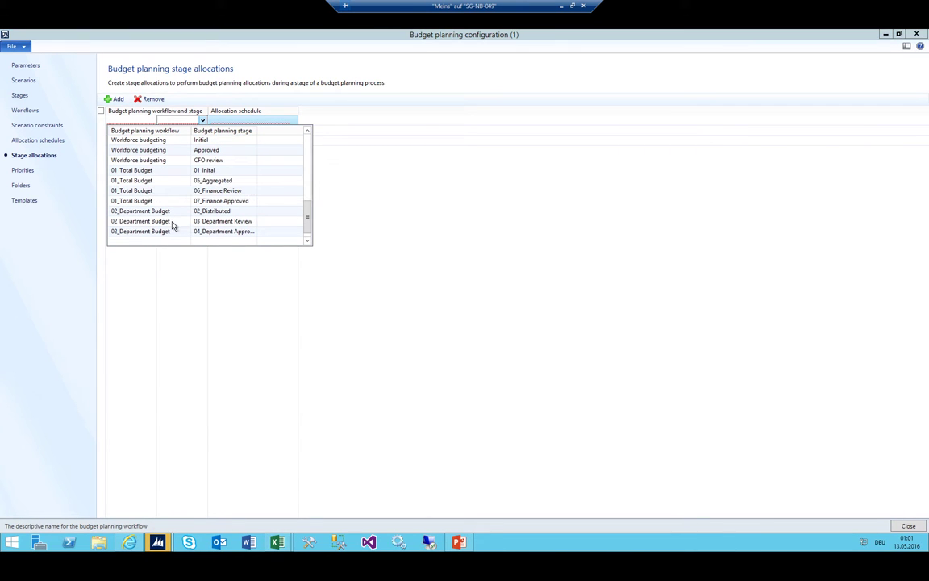
pyautogui.click(155, 192)
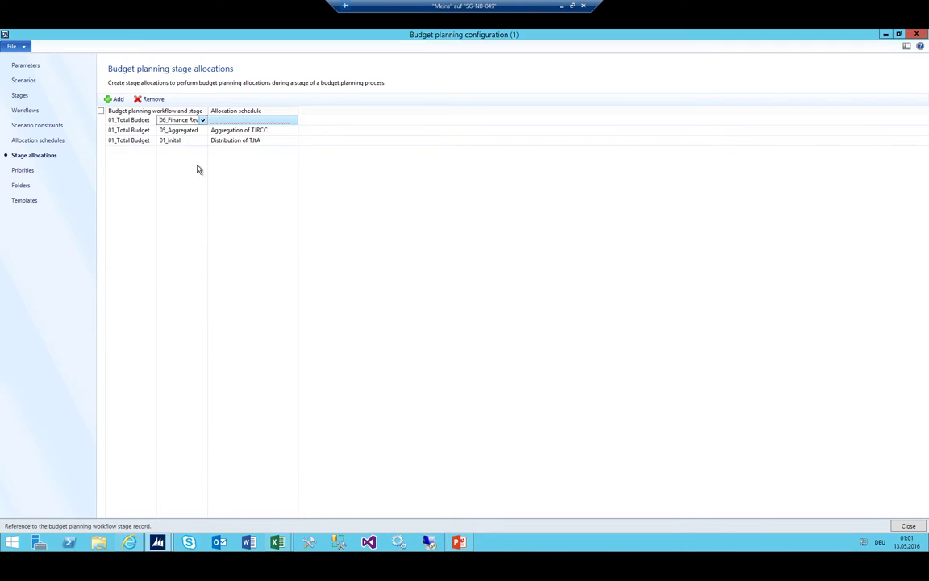
pyautogui.click(294, 120)
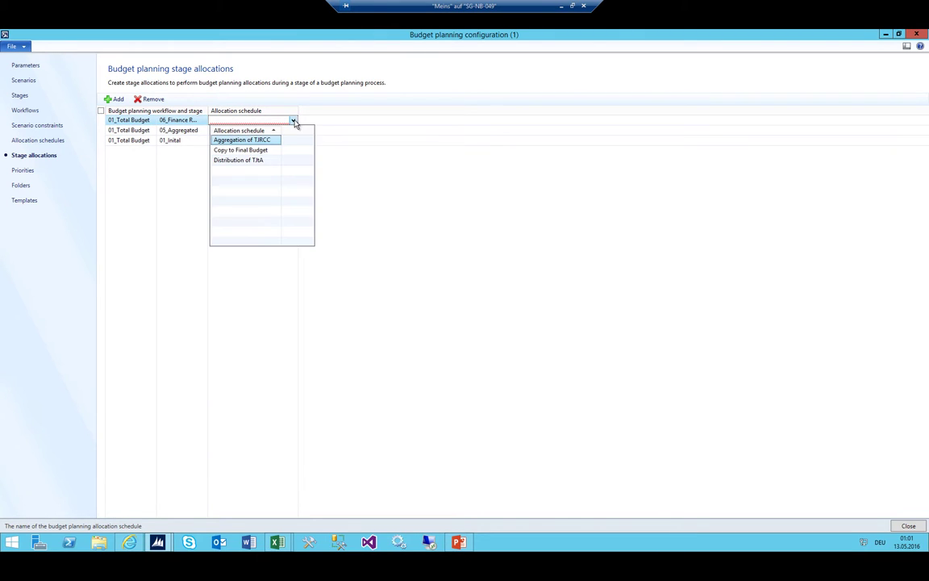
pyautogui.click(238, 153)
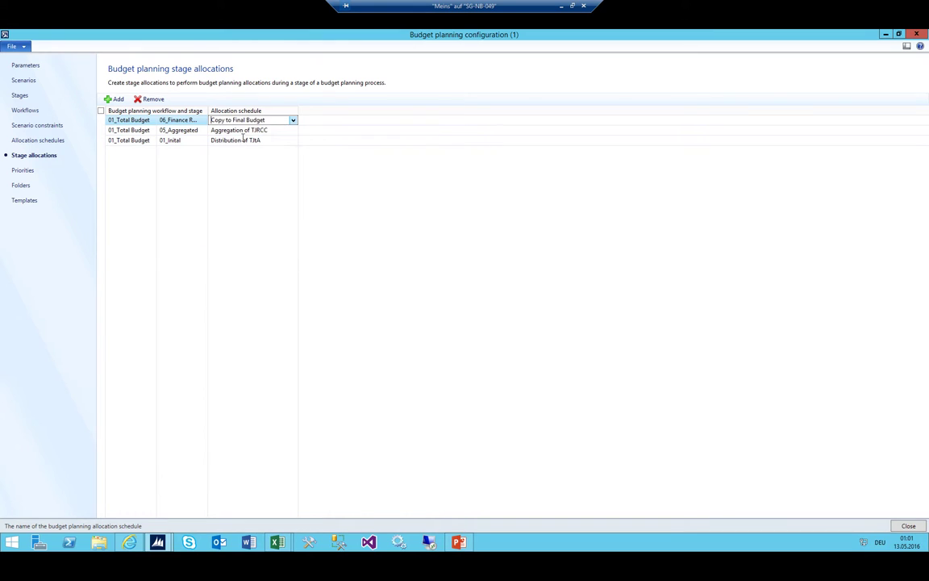
pyautogui.press('Down')
pyautogui.click(228, 121)
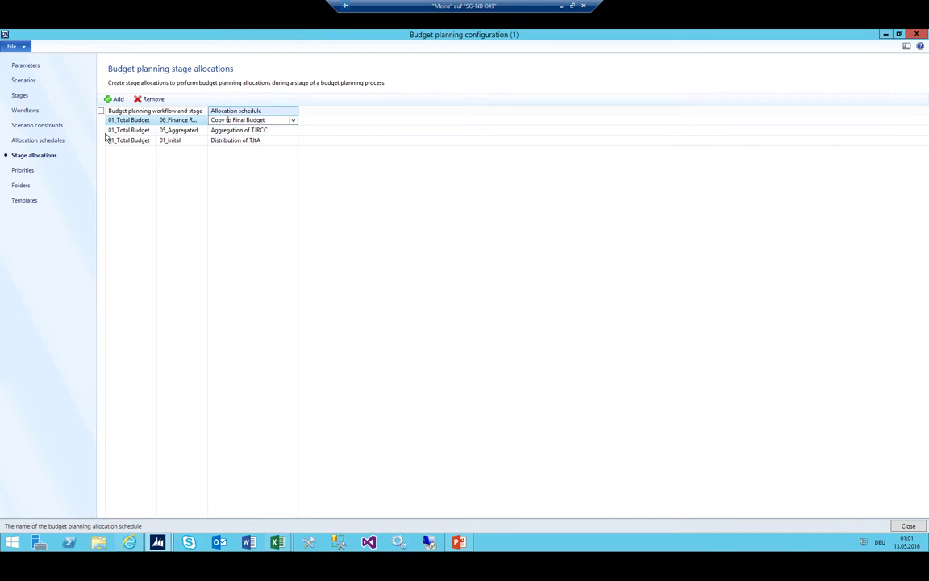
# Rename the "Copy to Final Budget" allocation schedule as "Allocate to Final Budget".
pyautogui.click(41, 140)
pyautogui.click(121, 129)
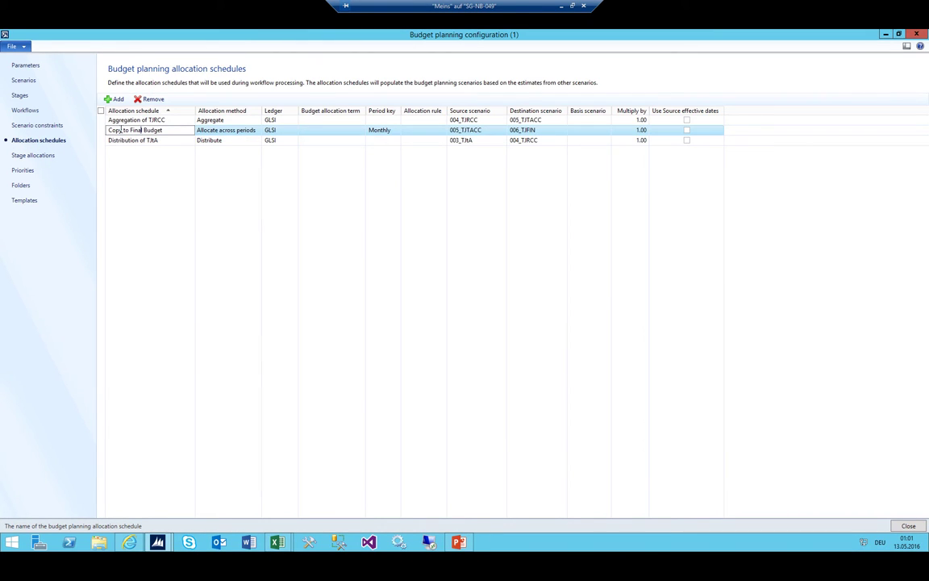
pyautogui.moveTo(122, 130); pyautogui.dragTo(62, 134)
pyautogui.press('Delete')
pyautogui.write('Allocate')
pyautogui.write(' accro')
pyautogui.press('BackSpace')
pyautogui.press('BackSpace')
pyautogui.press('BackSpace')
pyautogui.press('BackSpace')
pyautogui.press('BackSpace')
pyautogui.press('BackSpace')
# Check the renamed schedule in the stage allocations, widening the stage column, and compare it with the allocation schedules.
pyautogui.click(30, 155)
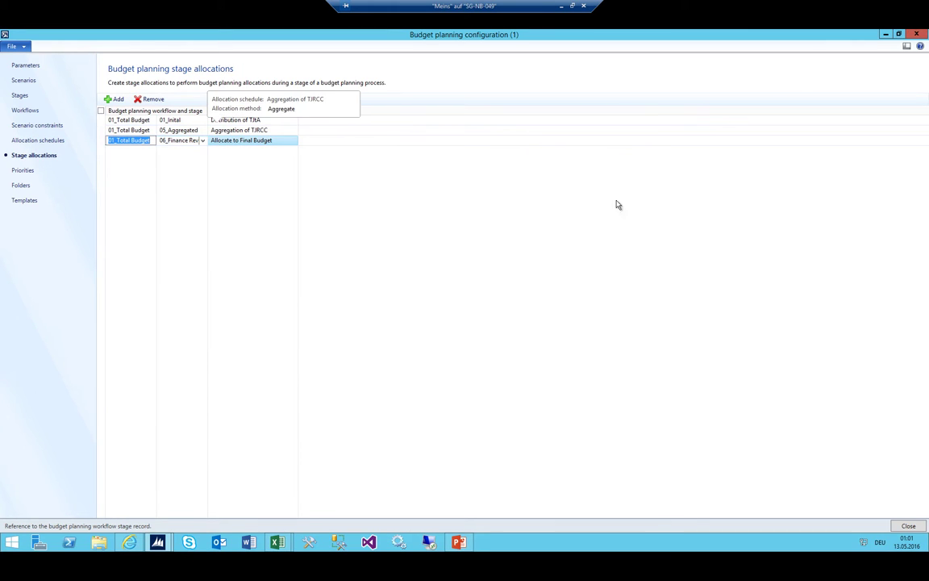
pyautogui.moveTo(207, 110); pyautogui.dragTo(224, 110)
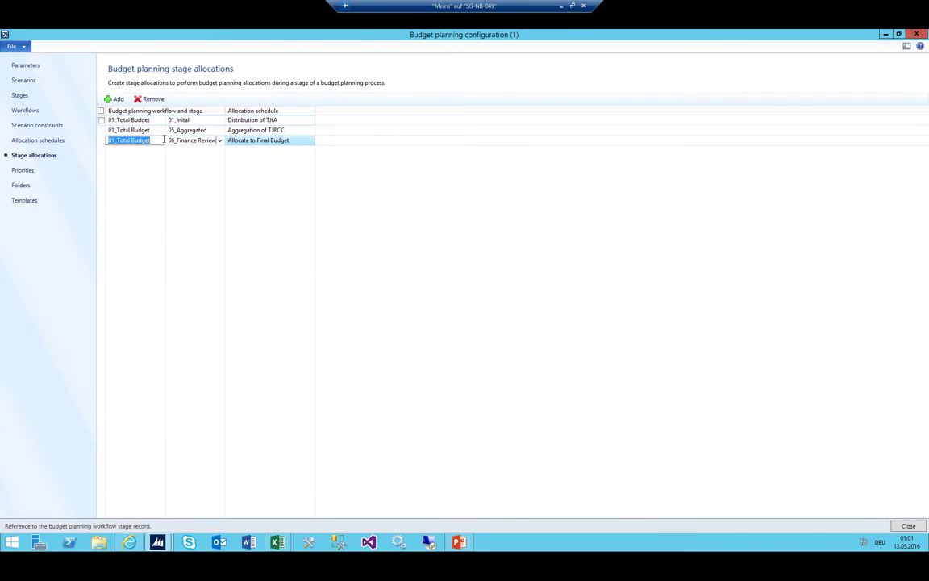
pyautogui.click(37, 141)
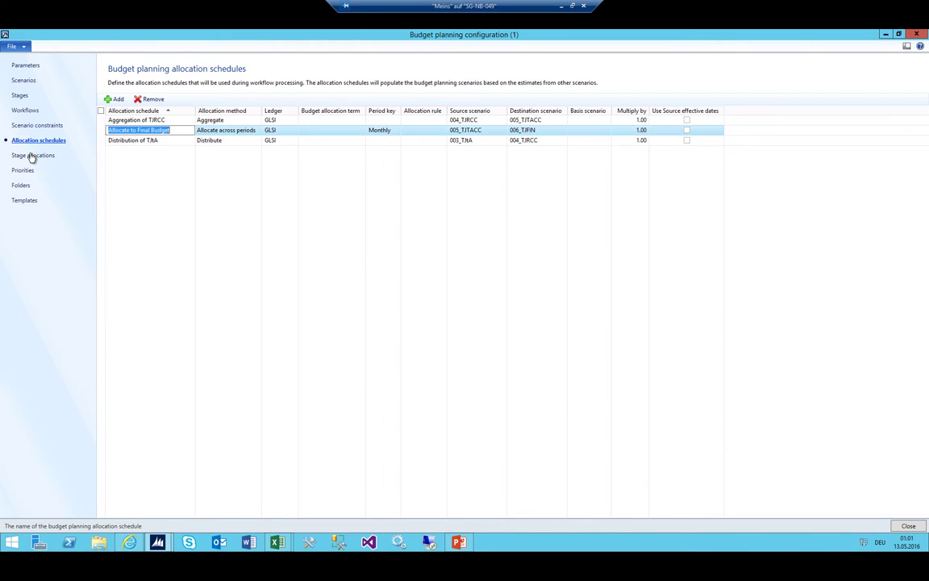
pyautogui.click(31, 156)
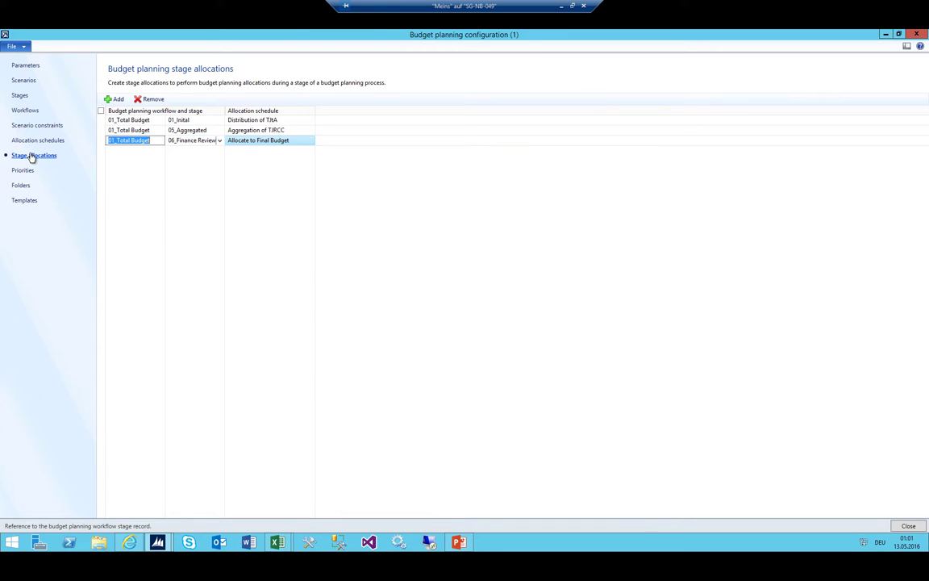
# Open the budget plan priorities and try to remove the CSAT priority.
pyautogui.click(23, 170)
pyautogui.click(145, 119)
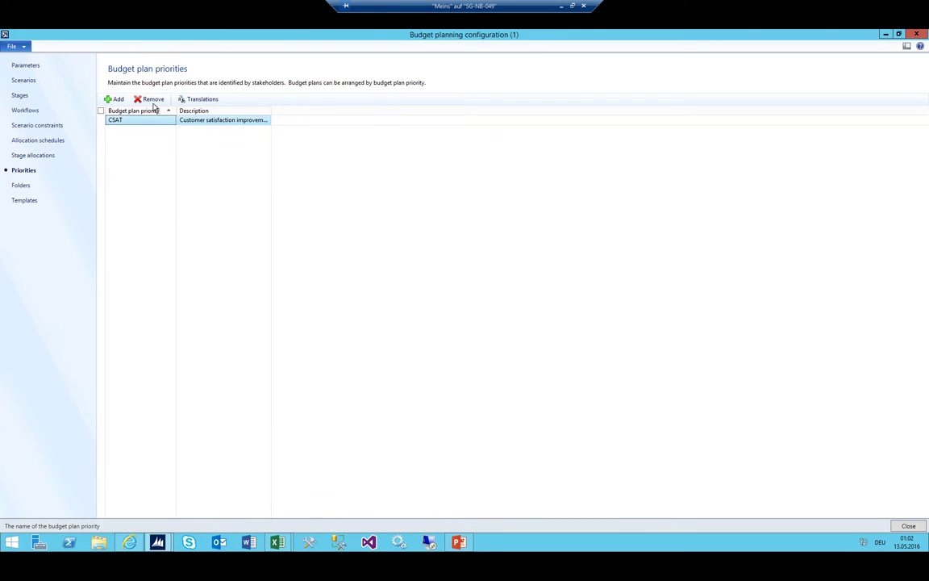
pyautogui.click(149, 98)
pyautogui.click(492, 343)
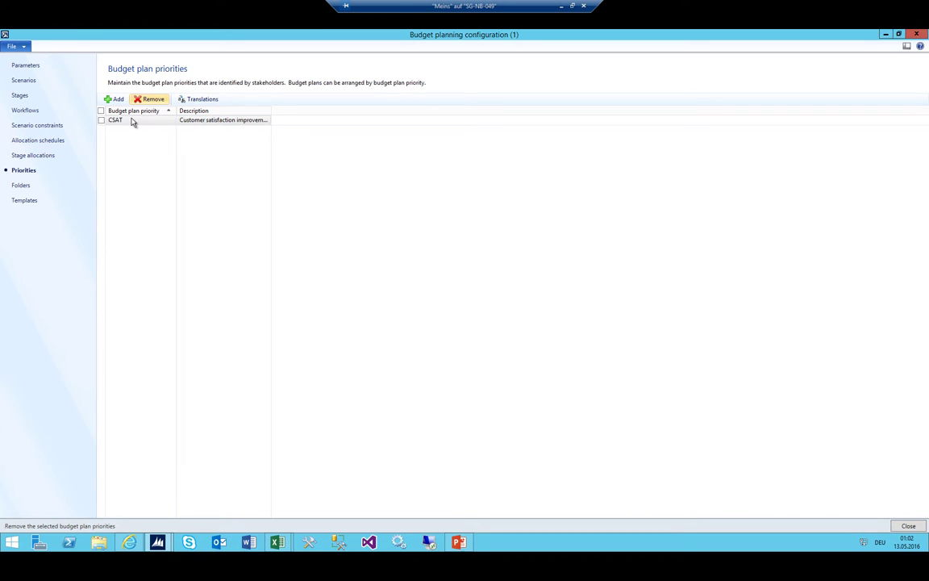
pyautogui.click(133, 121)
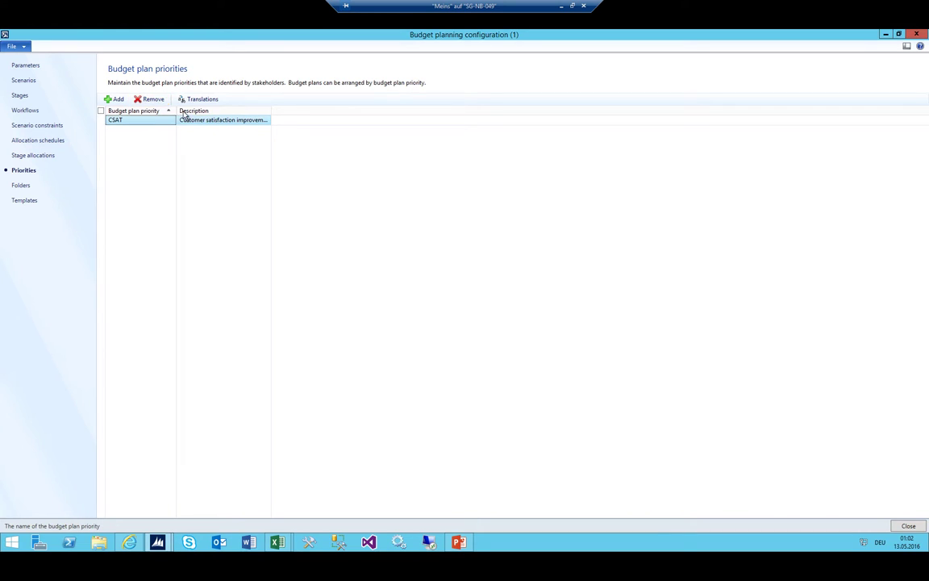
# Add a budget plan priority named HIGH with the description "REALLY VERY HIGH".
pyautogui.click(116, 98)
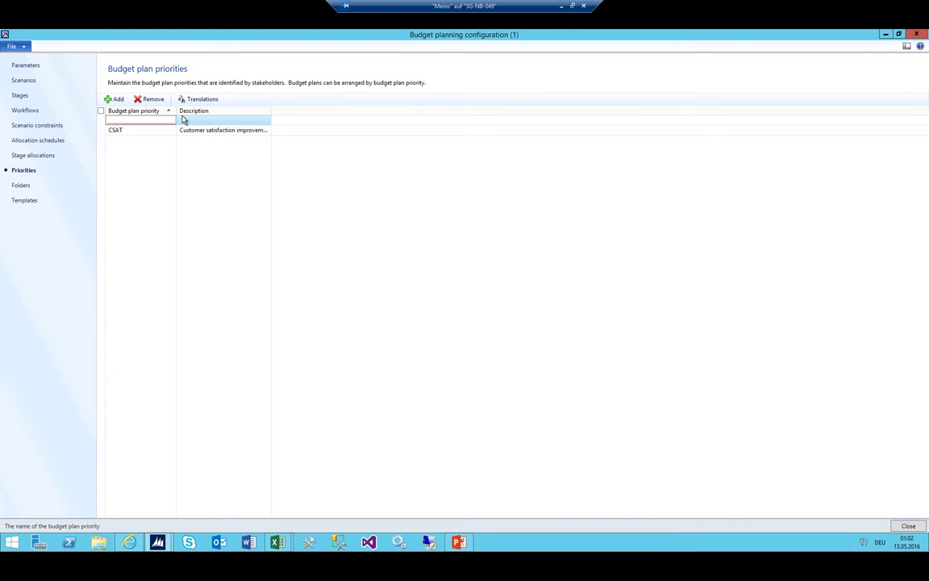
pyautogui.write('HIGH')
pyautogui.press('Tab')
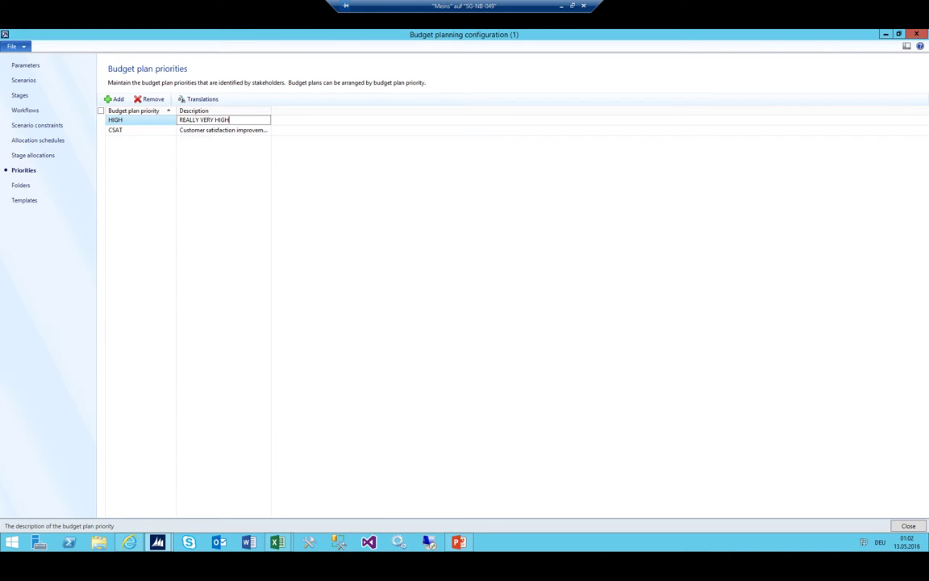
pyautogui.click(183, 120)
# Open the budget plan folders, widen the folder column to show the full paths, and add an empty folder line.
pyautogui.click(21, 186)
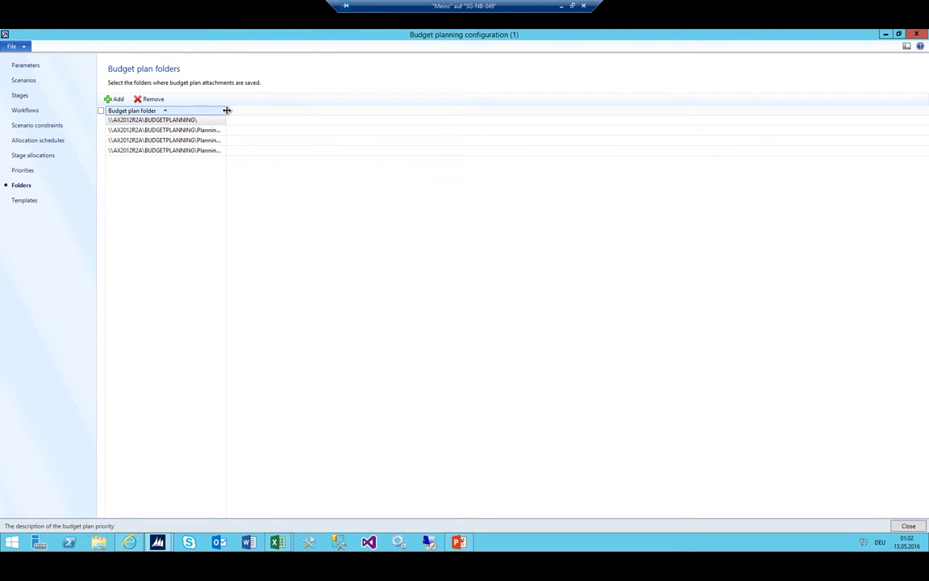
pyautogui.moveTo(226, 111); pyautogui.dragTo(314, 112)
pyautogui.click(142, 120)
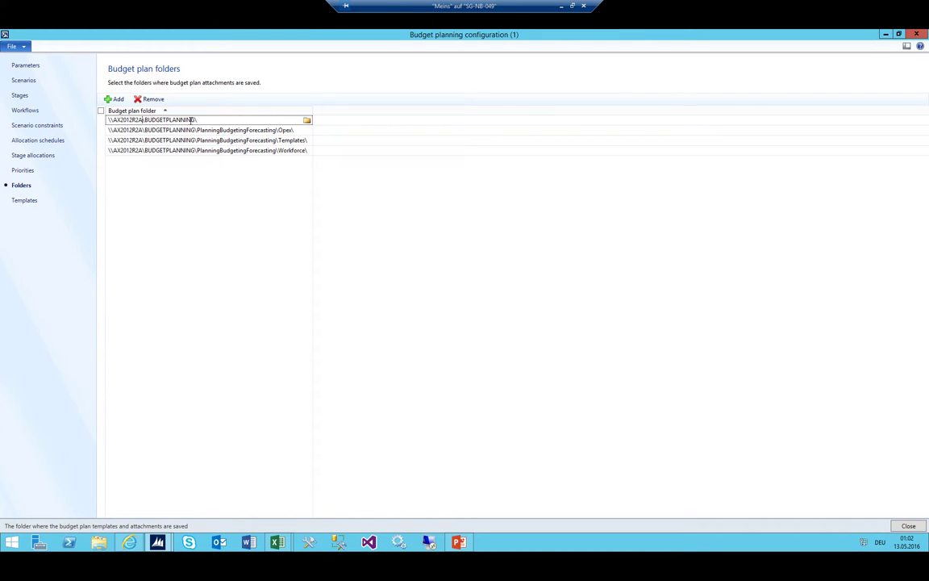
pyautogui.click(118, 99)
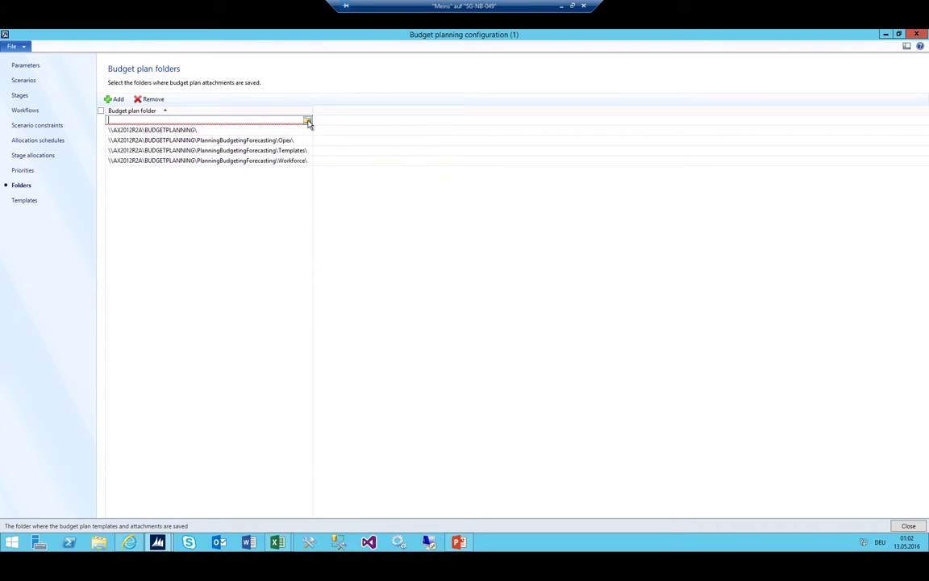
# Browse the local C: disk and assign the TEMP folder to the new budget plan folder line.
pyautogui.click(307, 120)
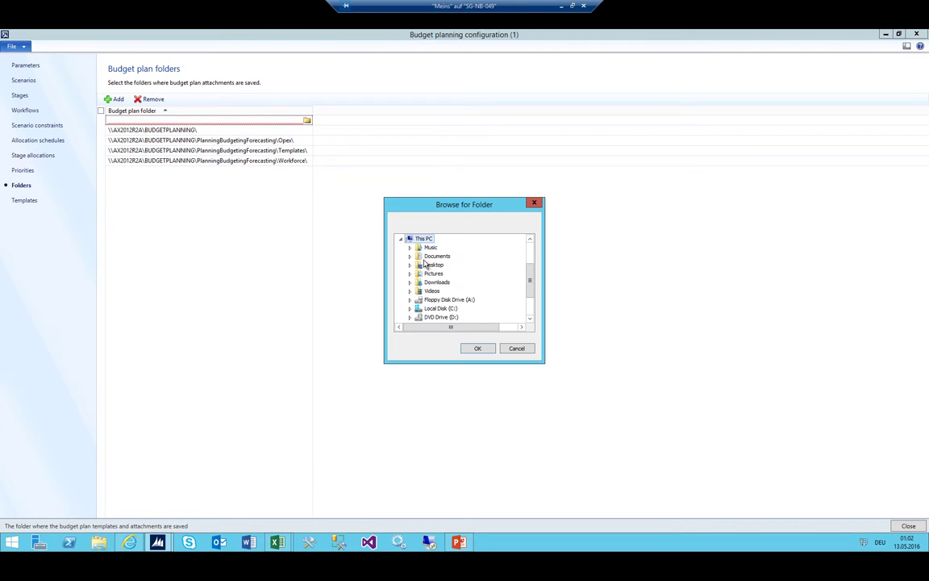
pyautogui.moveTo(450, 327); pyautogui.dragTo(476, 327)
pyautogui.scroll(-2, 438, 319)
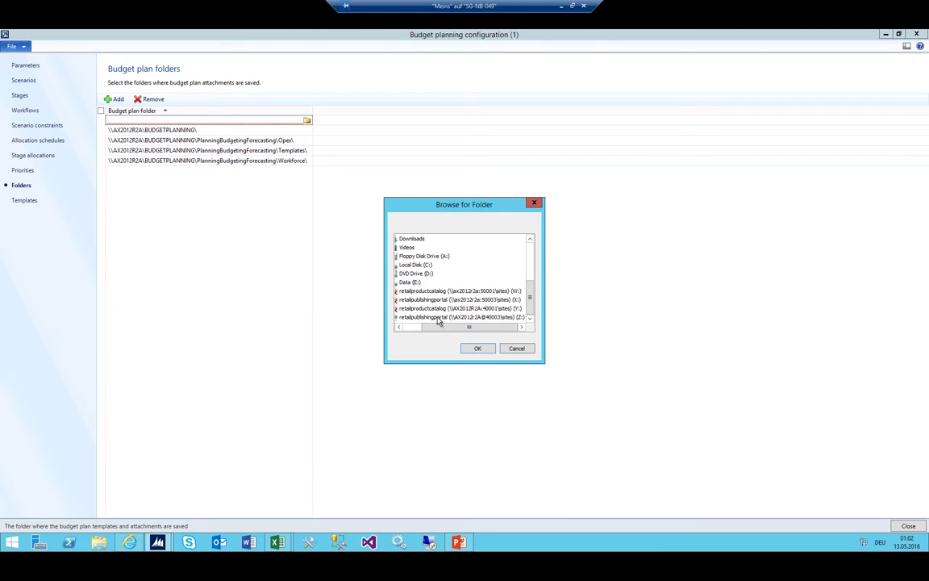
pyautogui.click(414, 327)
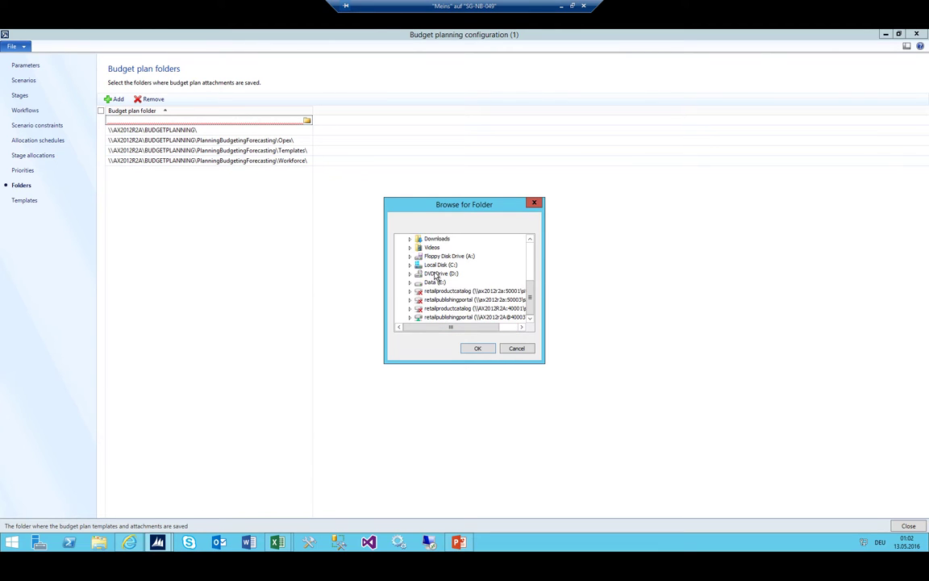
pyautogui.click(411, 274)
pyautogui.click(520, 300)
pyautogui.click(410, 264)
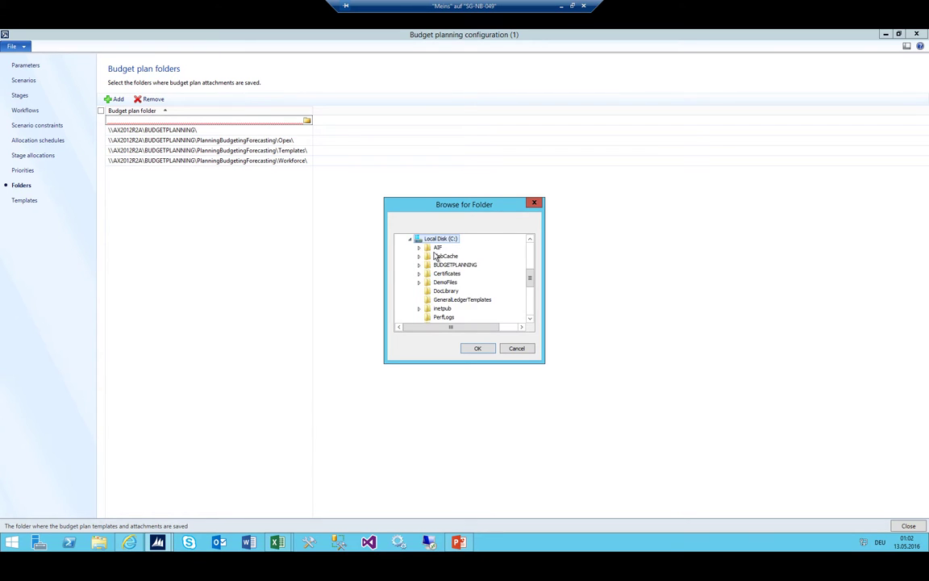
pyautogui.scroll(-5, 435, 256)
pyautogui.click(439, 247)
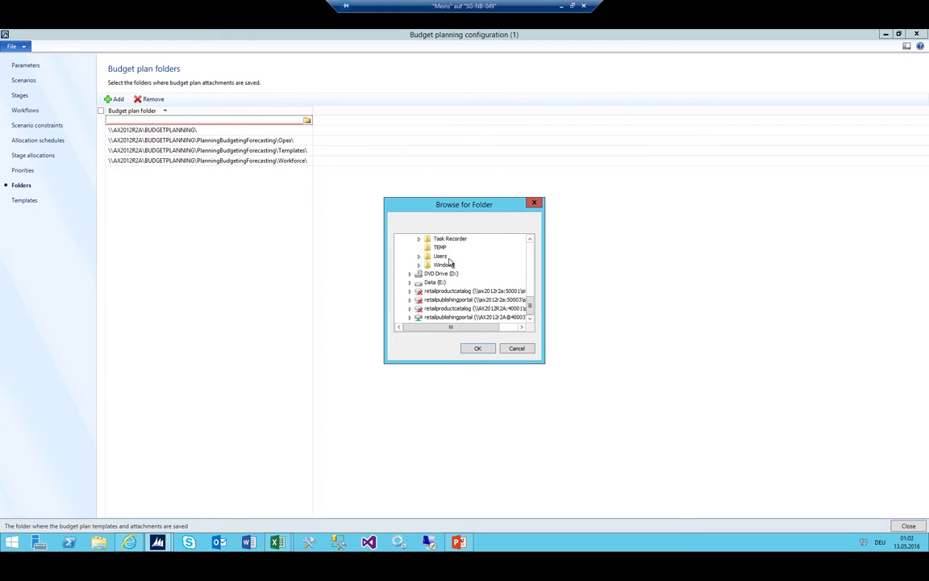
pyautogui.click(477, 349)
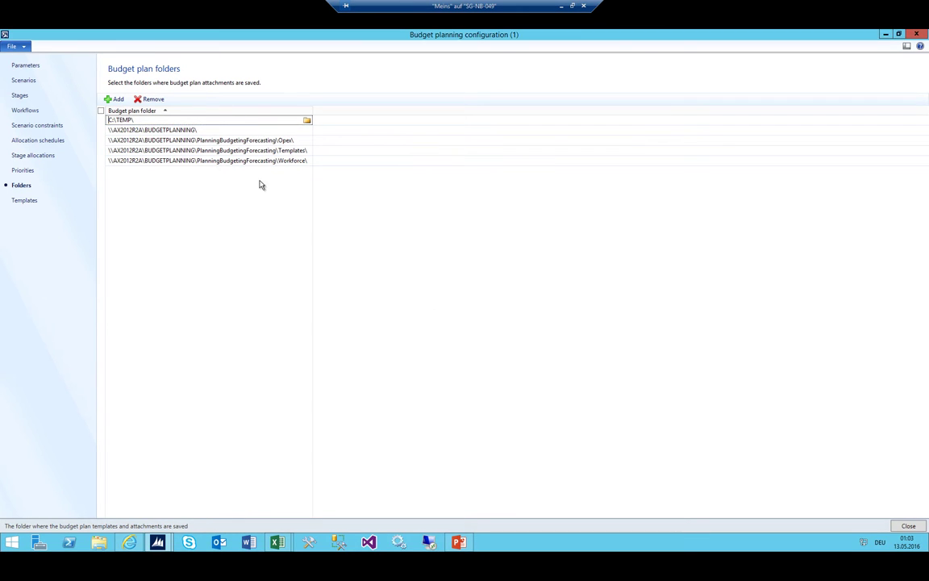
# Replace the new folder line's path with a copy of \\AX2012R2A\BUDGETPLANNING\ and briefly reopen the folder browser without choosing anything.
pyautogui.click(156, 119)
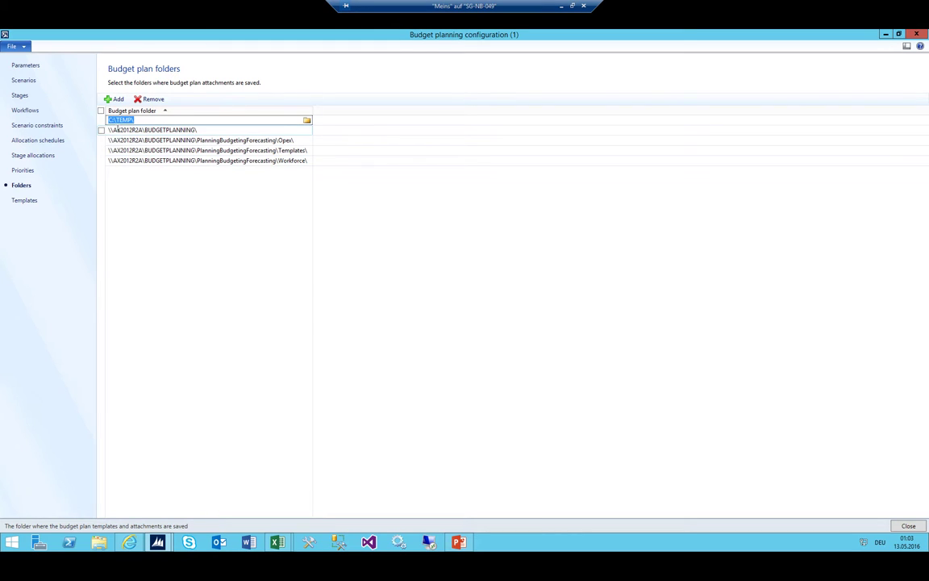
pyautogui.click(126, 131)
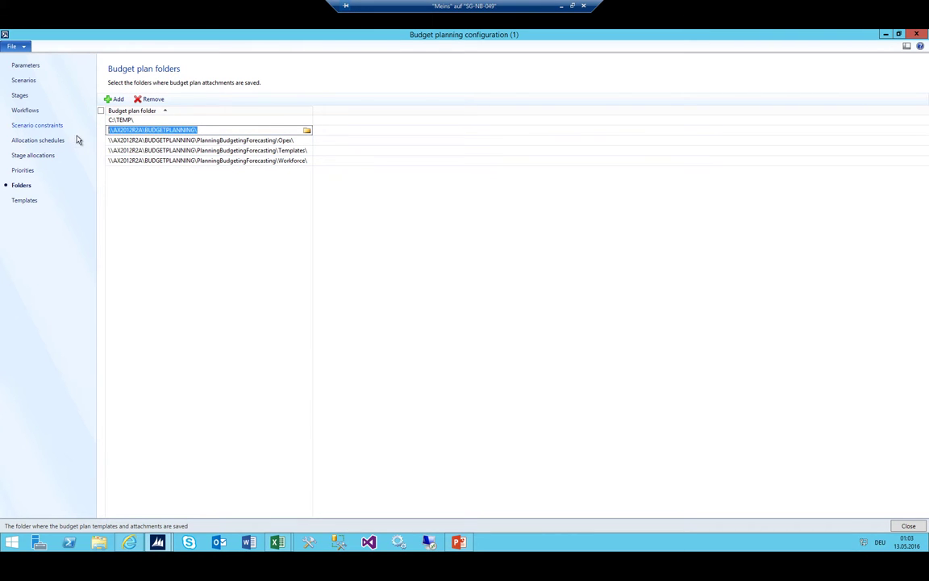
pyautogui.click(138, 120)
pyautogui.write('\\\\AX2012R2A\\BUDGETPLANNING\\')
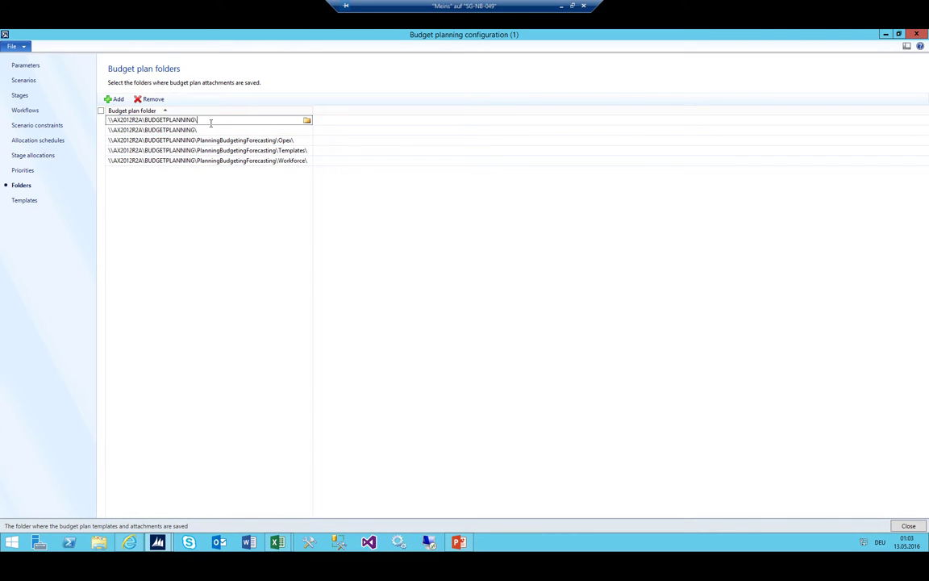
pyautogui.moveTo(146, 119); pyautogui.dragTo(190, 118)
pyautogui.click(306, 120)
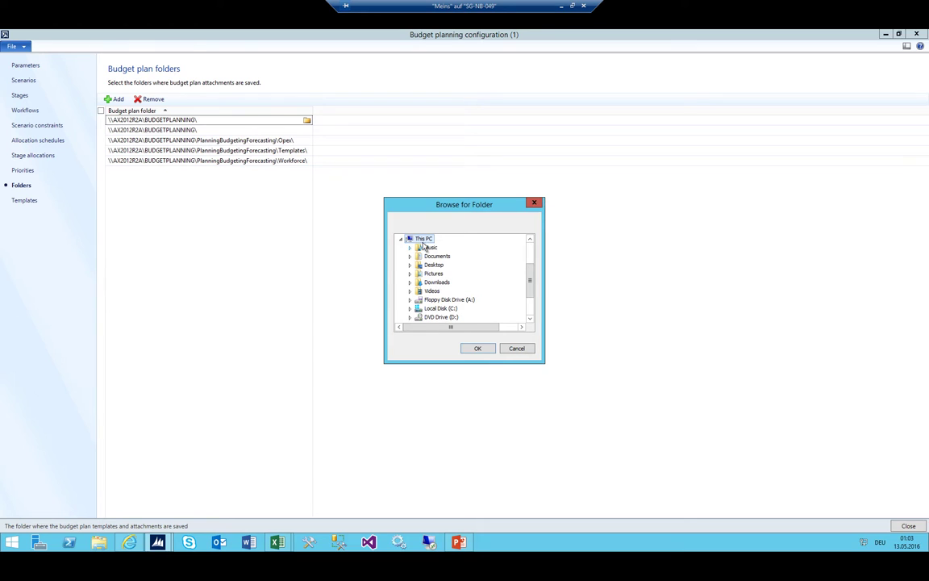
pyautogui.press('Escape')
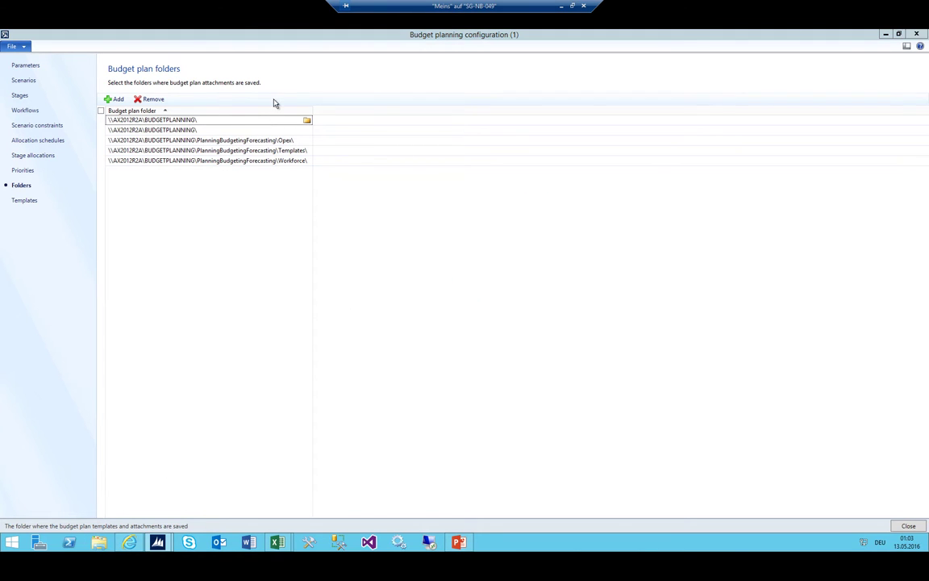
# Open a File Explorer window and go to the network location \\AX2012R2A.
pyautogui.press('super+e')
pyautogui.click(297, 242)
pyautogui.write('\\\\AX2012R2A\\BUDGETPLANNING\\')
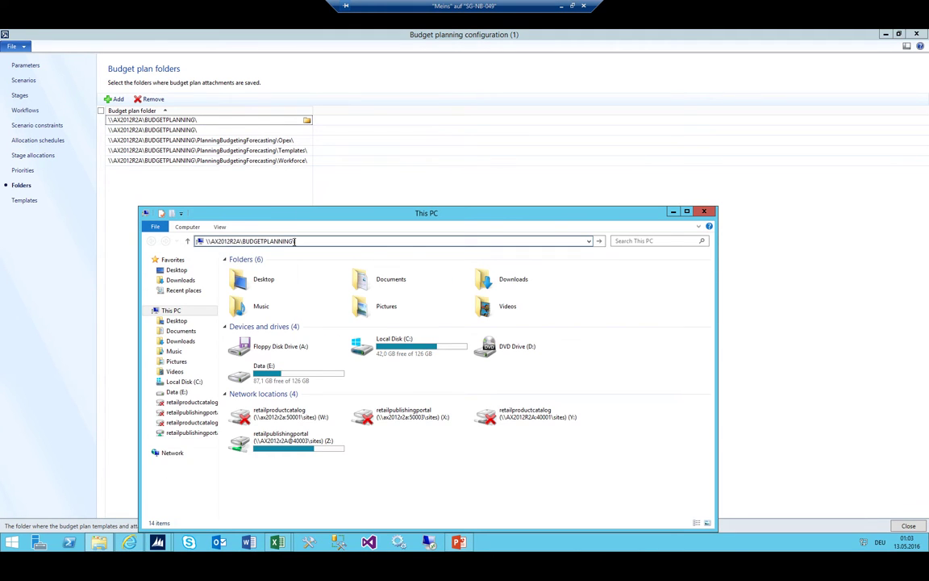
pyautogui.press('BackSpace')
pyautogui.press('BackSpace')
pyautogui.press('BackSpace')
pyautogui.press('BackSpace')
pyautogui.press('BackSpace')
pyautogui.press('BackSpace')
pyautogui.press('BackSpace')
pyautogui.press('BackSpace')
pyautogui.hotkey('ctrl', 'a')
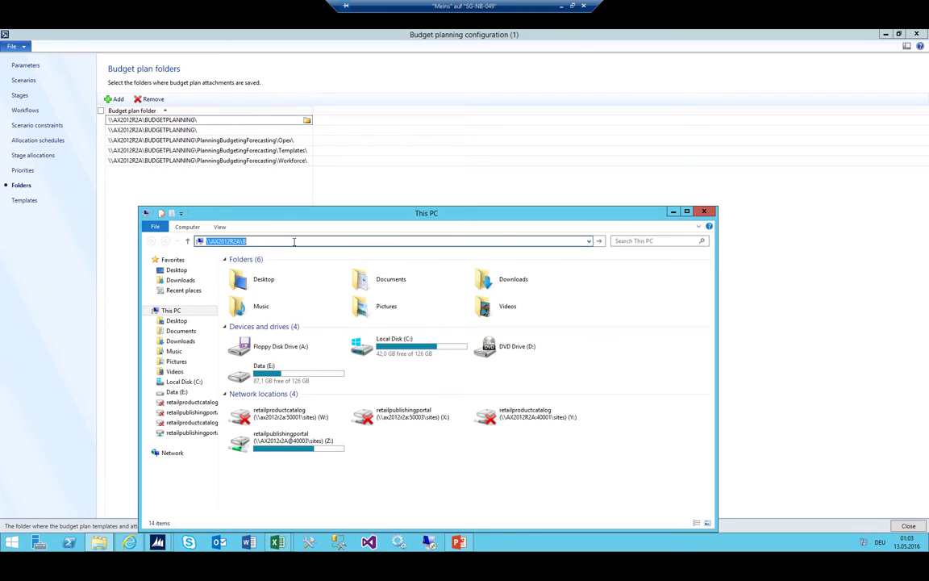
pyautogui.press('End')
pyautogui.press('BackSpace')
pyautogui.press('Return')
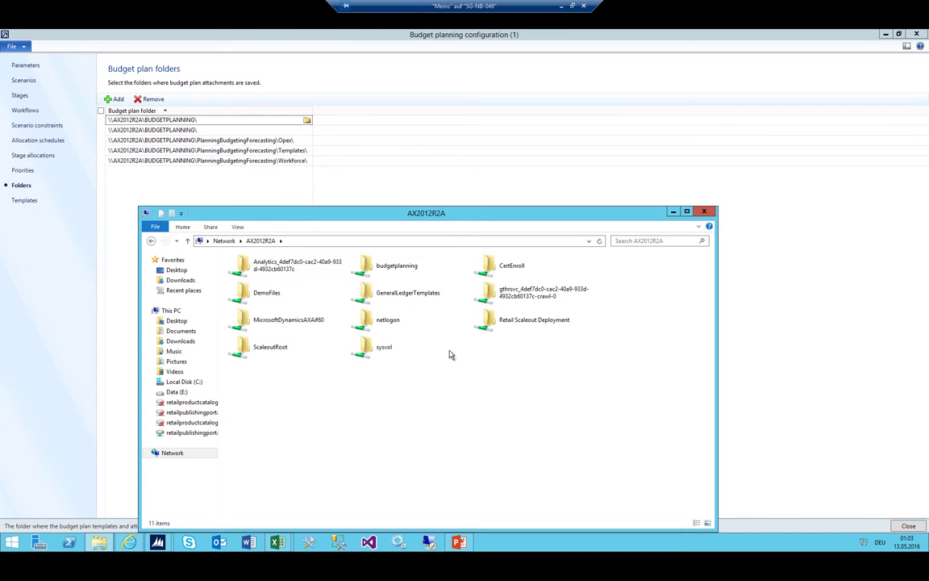
# Open the budgetplanning share and create a folder named MyFolder in it.
pyautogui.rightClick(497, 367)
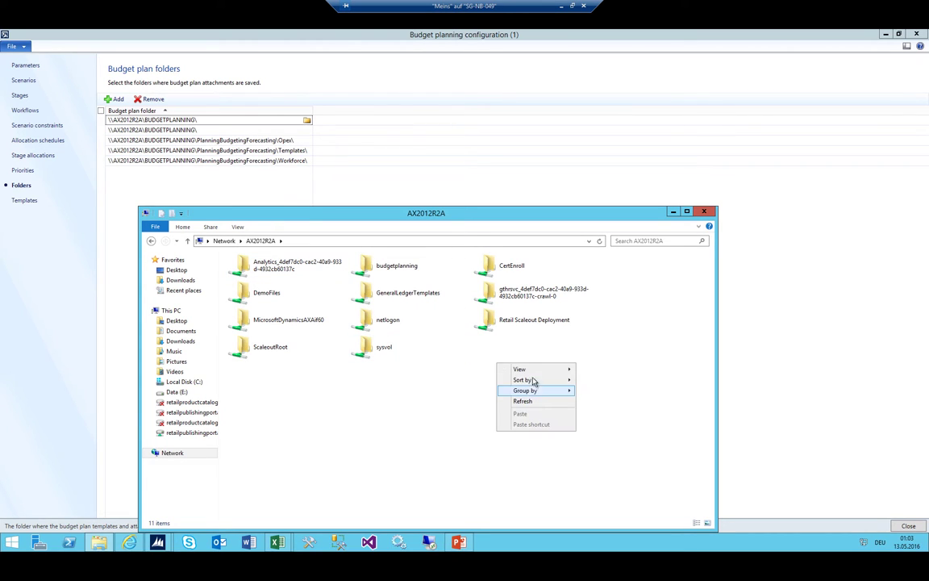
pyautogui.press('Escape')
pyautogui.doubleClick(390, 268)
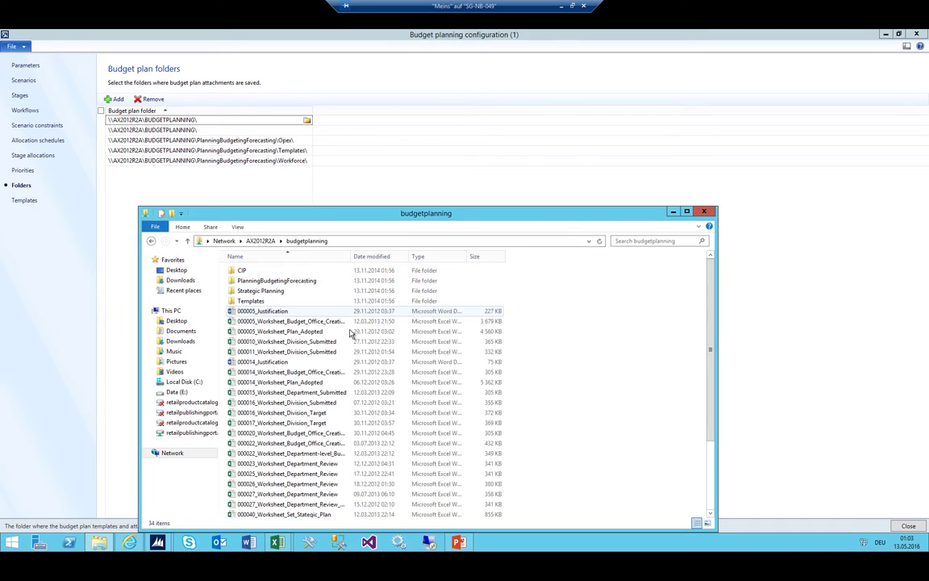
pyautogui.rightClick(542, 274)
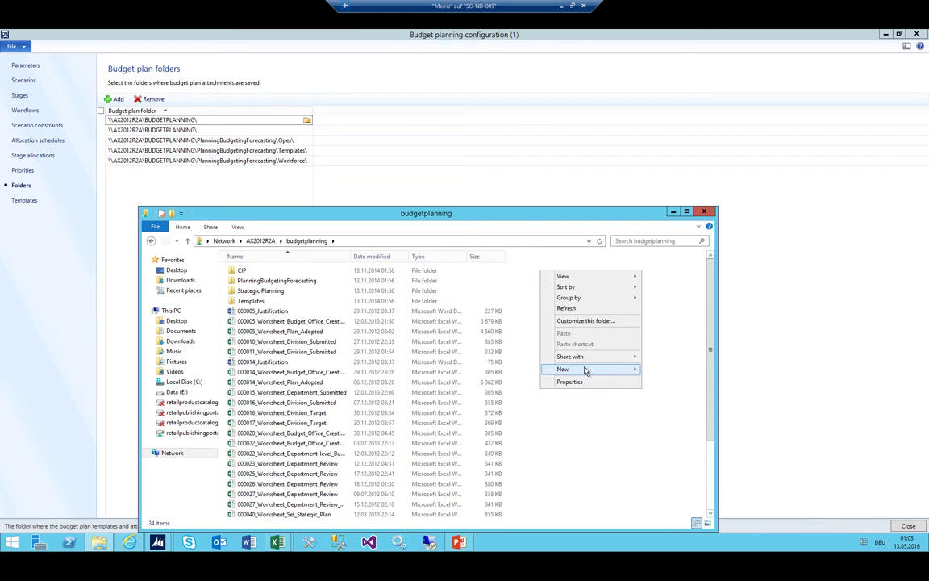
pyautogui.moveTo(590, 370)
pyautogui.click(660, 365)
pyautogui.write('M')
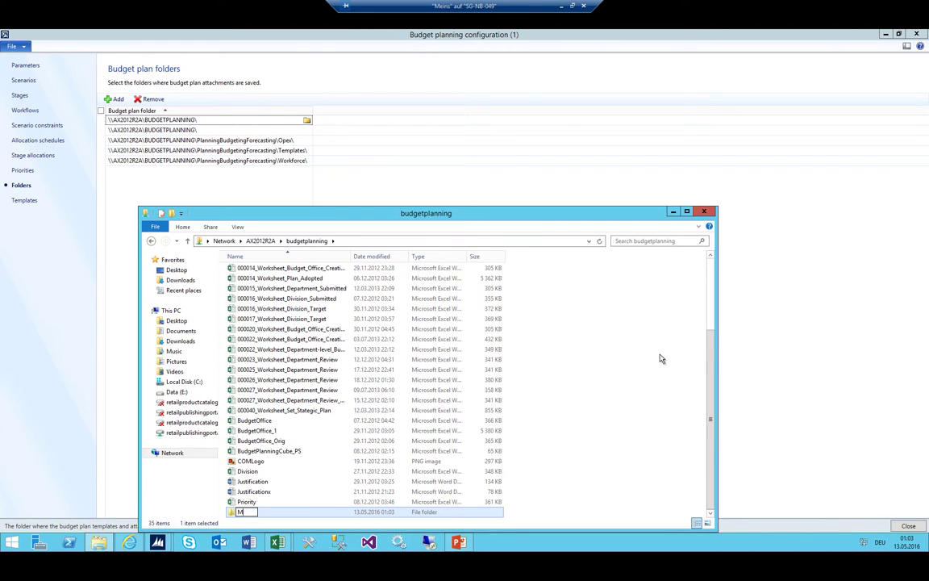
pyautogui.write('yFilder')
pyautogui.press('Return')
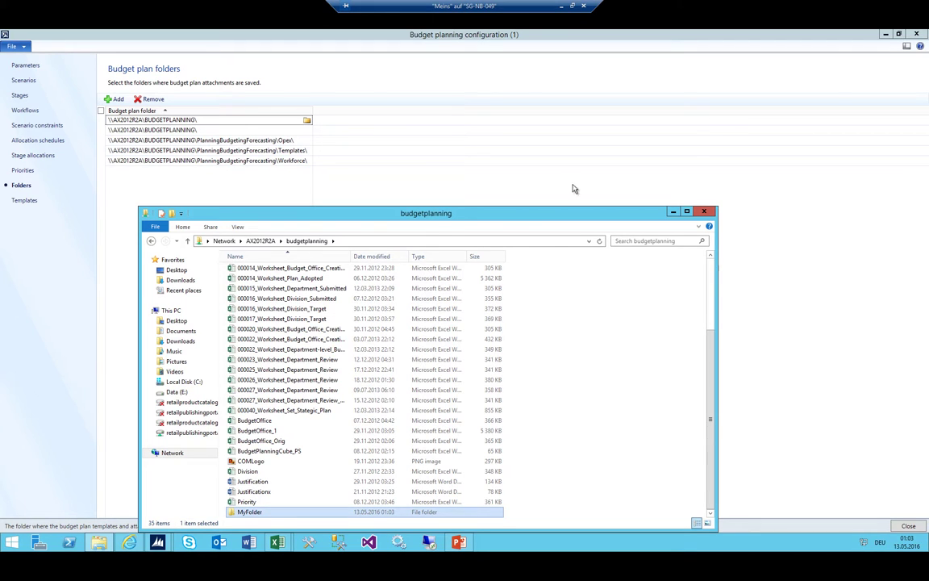
# Open MyFolder, copy its network path, and paste it over the path in the new budget plan folder line in Dynamics AX.
pyautogui.press('Return')
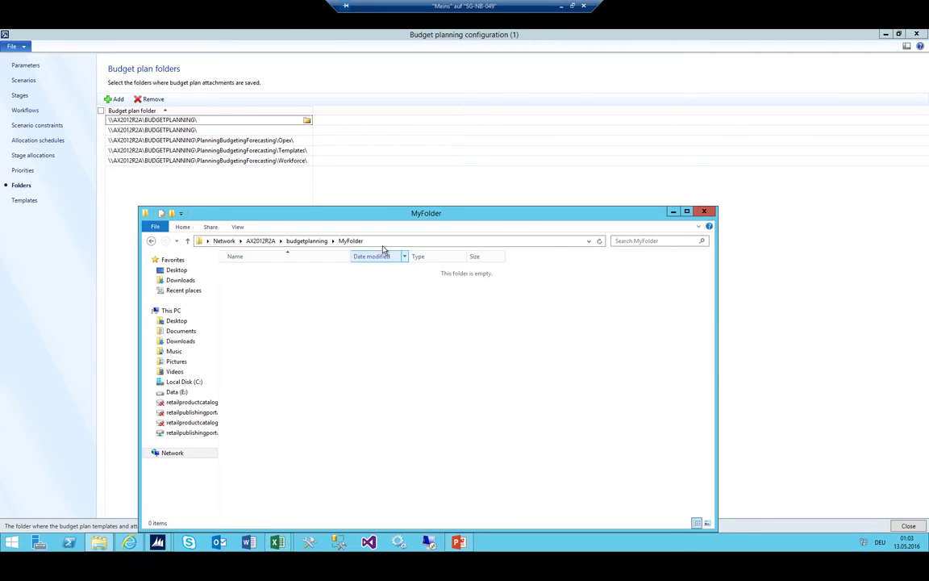
pyautogui.click(384, 243)
pyautogui.hotkey('ctrl', 'c')
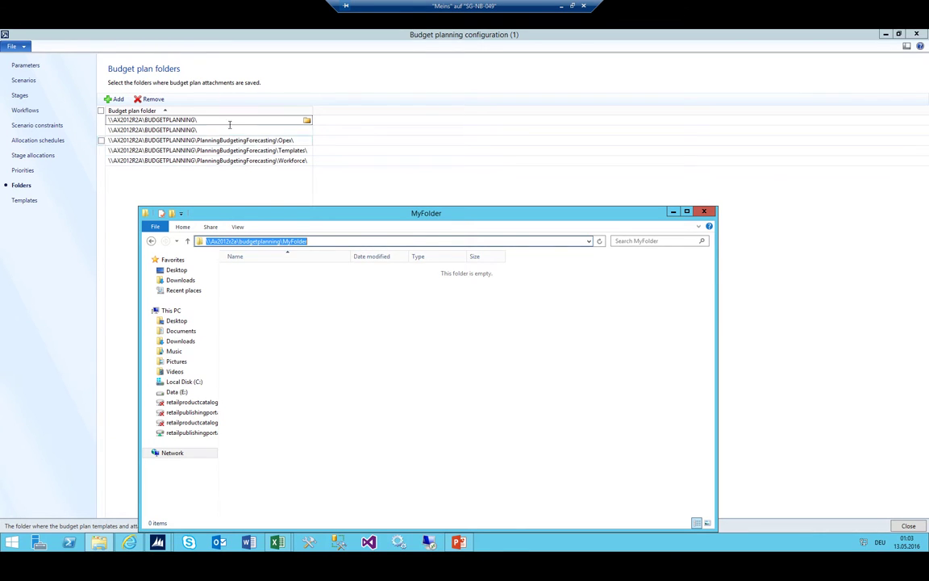
pyautogui.click(209, 120)
pyautogui.hotkey('ctrl', 'a')
pyautogui.hotkey('ctrl', 'v')
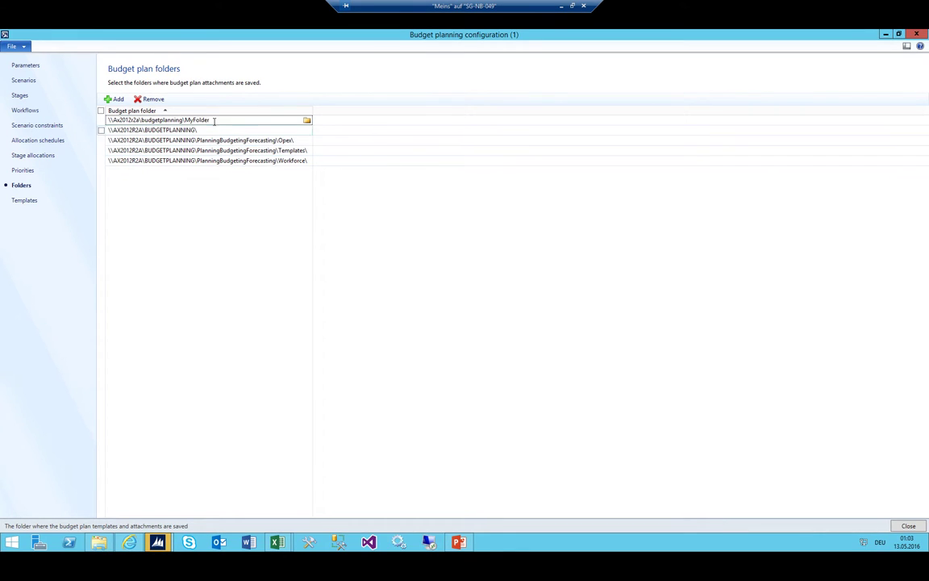
# Save the MyFolder line in the budget plan folders, shrink the configuration window, and highlight the server name in its path.
pyautogui.press('Down')
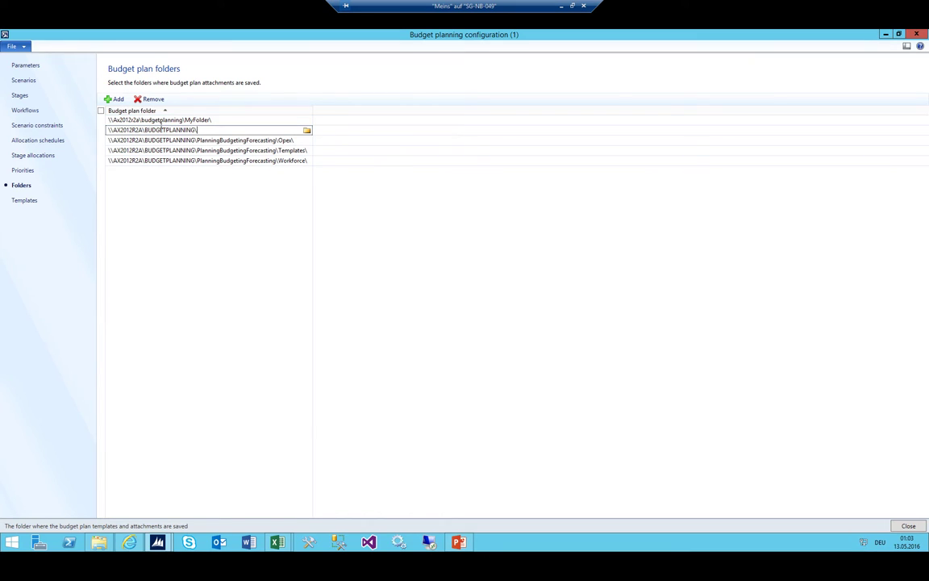
pyautogui.click(192, 120)
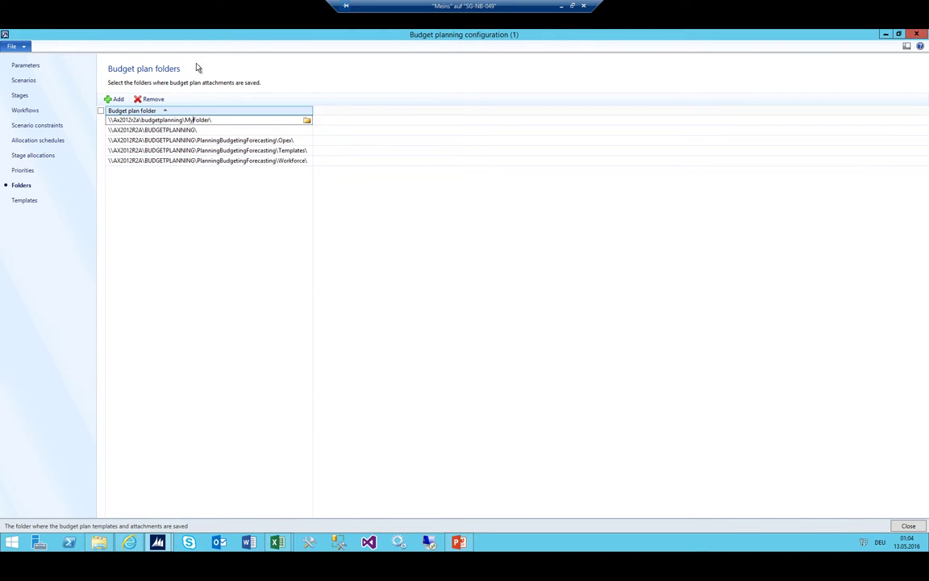
pyautogui.moveTo(407, 34); pyautogui.dragTo(553, 153)
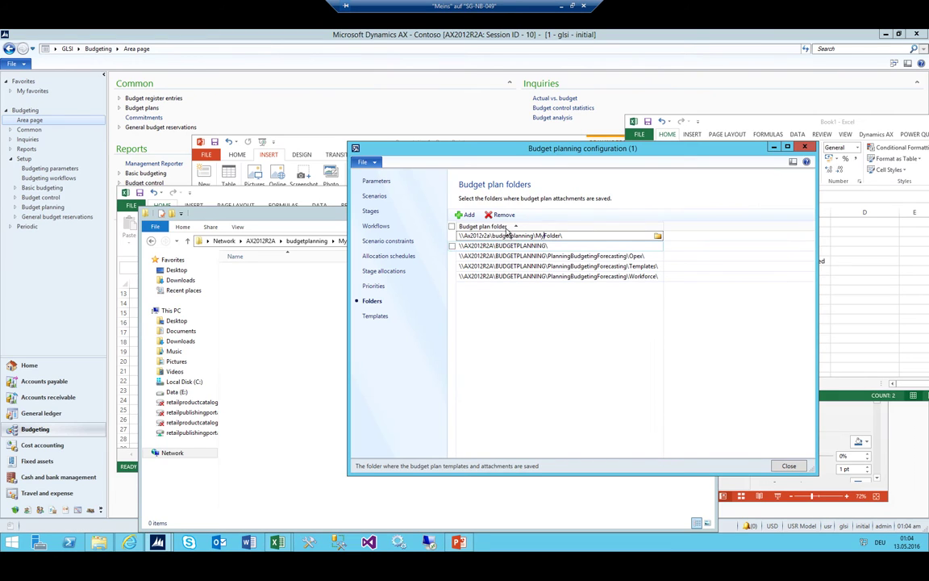
pyautogui.moveTo(491, 234); pyautogui.dragTo(464, 238)
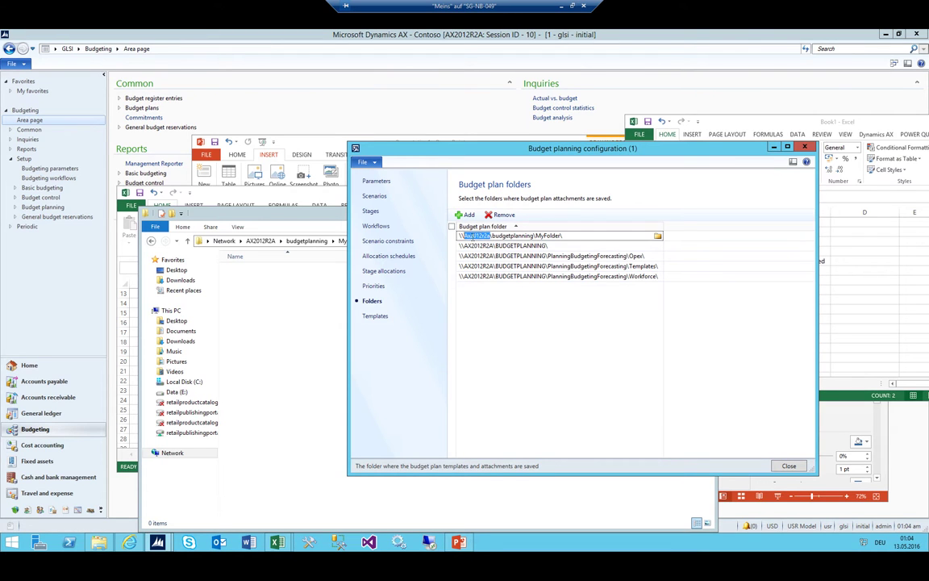
# Open Server configuration in System administration, examine the server name in the AOS instance name, and close the form.
pyautogui.click(123, 38)
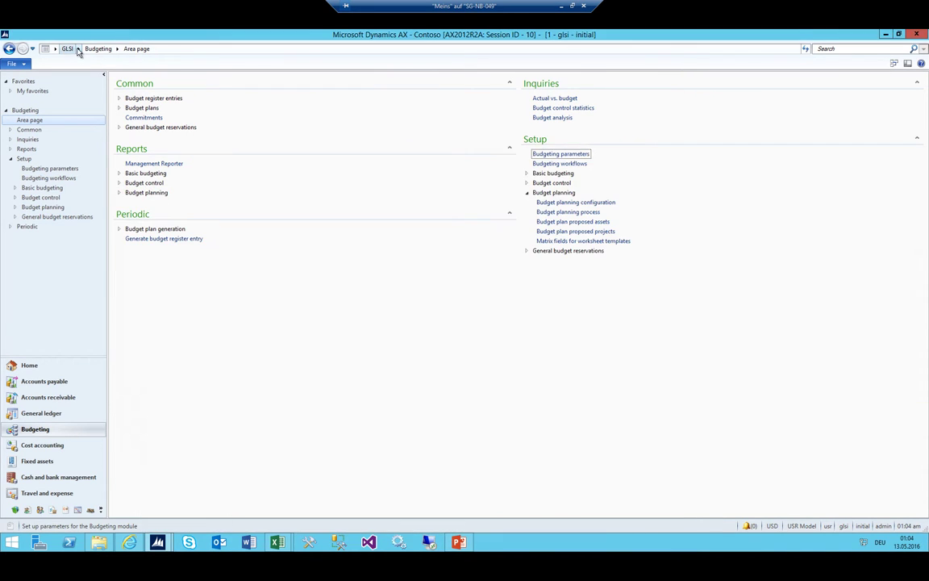
pyautogui.click(79, 49)
pyautogui.click(218, 274)
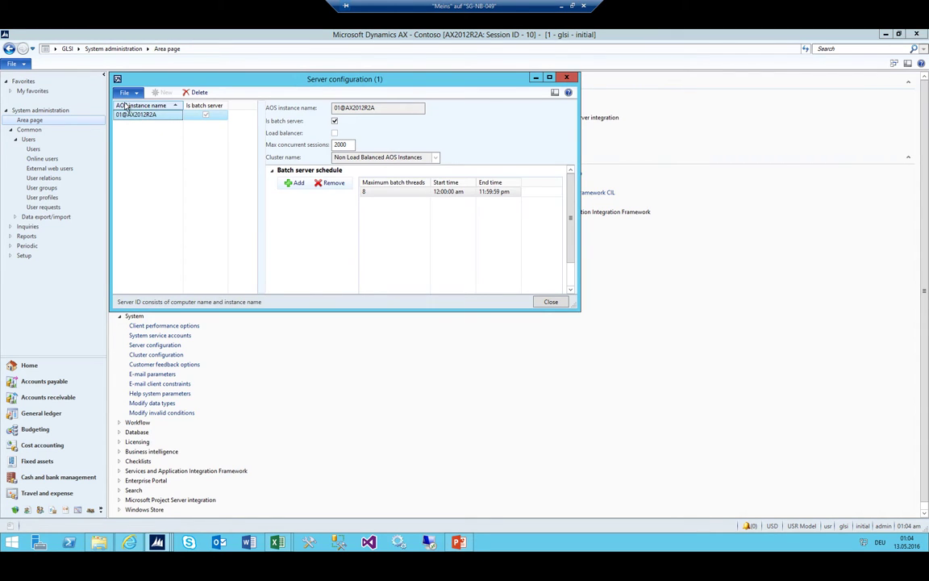
pyautogui.moveTo(347, 108); pyautogui.dragTo(454, 120)
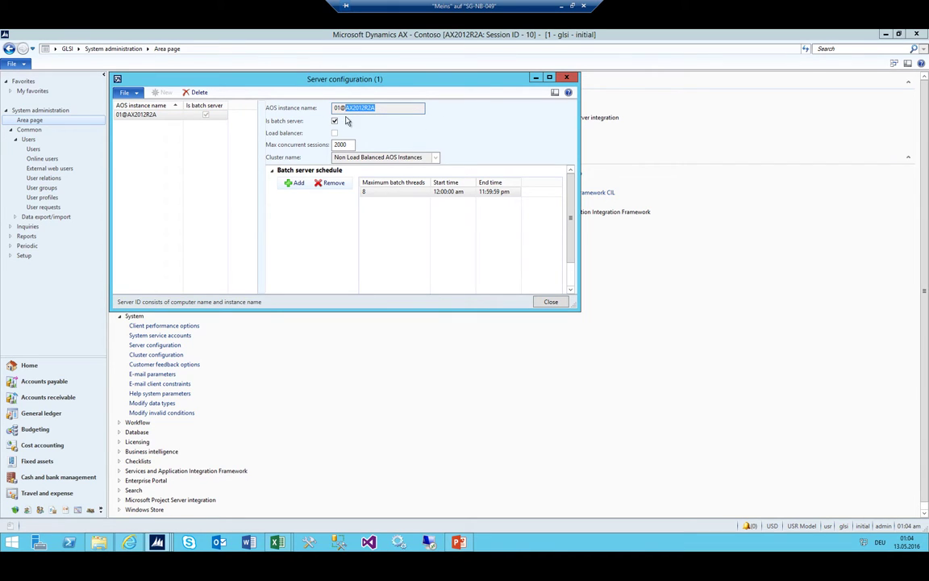
pyautogui.click(385, 108)
pyautogui.doubleClick(349, 109)
pyautogui.click(349, 110)
pyautogui.doubleClick(348, 111)
pyautogui.click(566, 78)
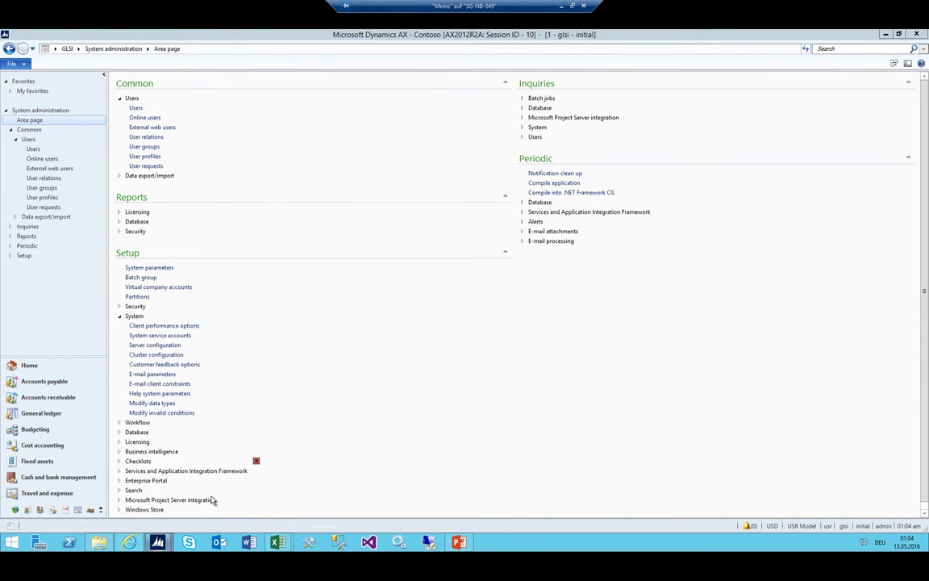
# Return to the Budget planning configuration window and remove all existing budget plan templates.
pyautogui.hotkey('alt', 'Tab')
pyautogui.click(499, 234)
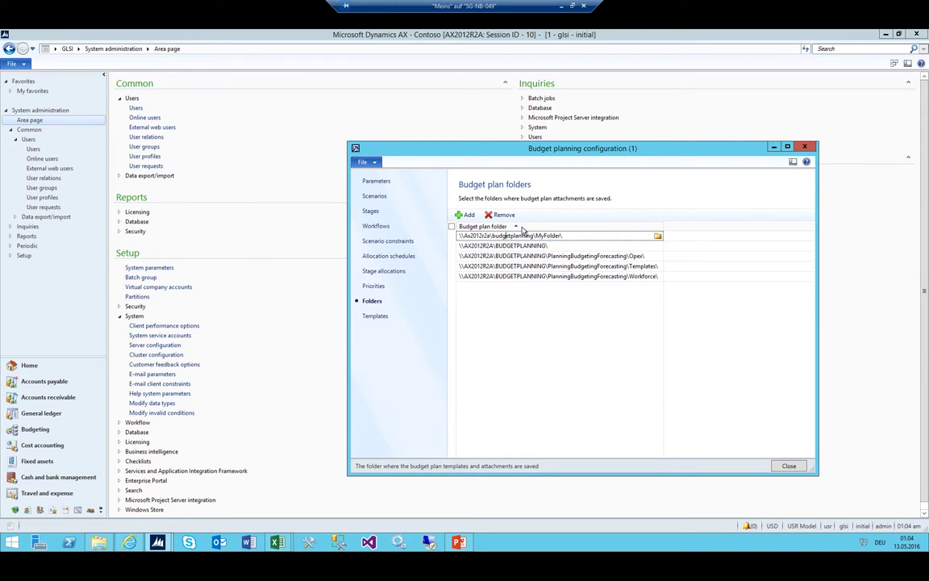
pyautogui.click(375, 318)
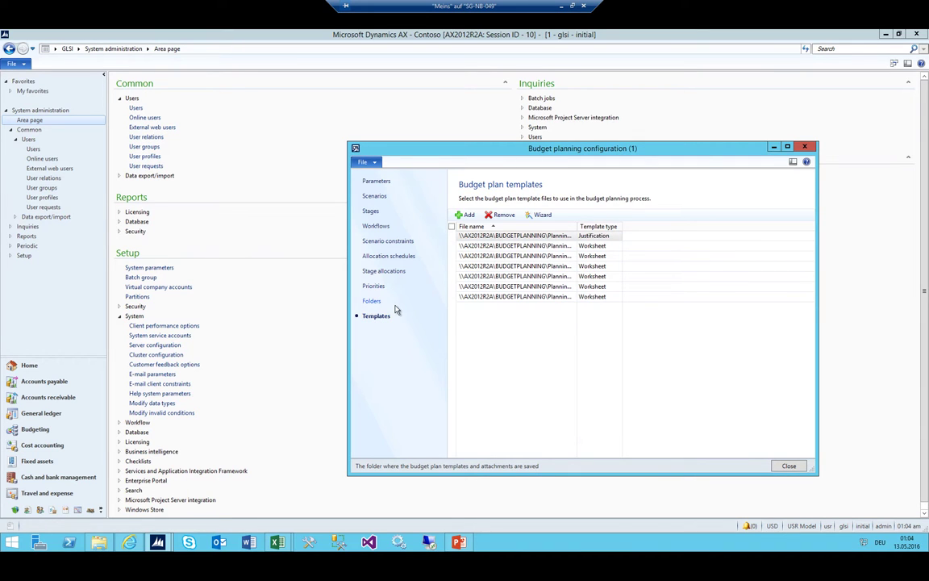
pyautogui.click(372, 302)
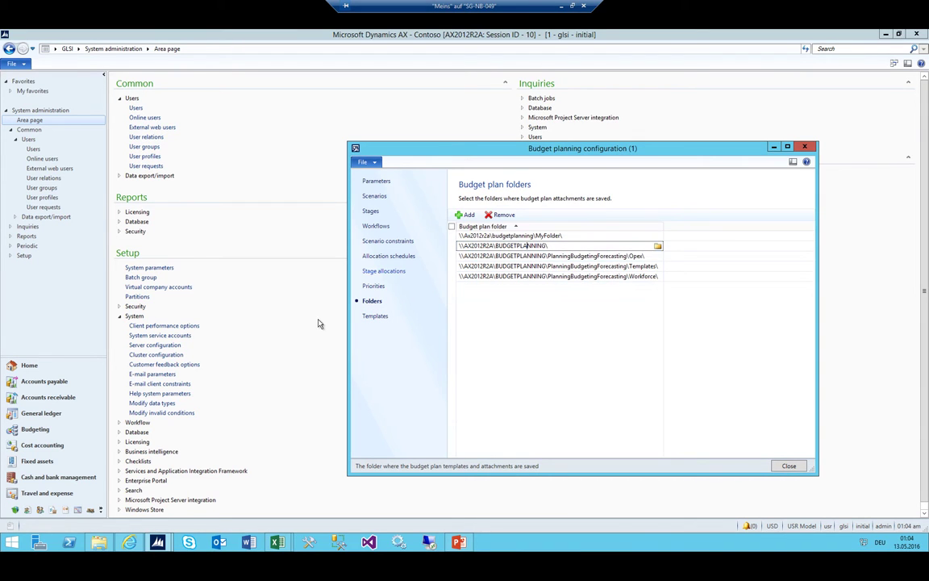
pyautogui.click(373, 317)
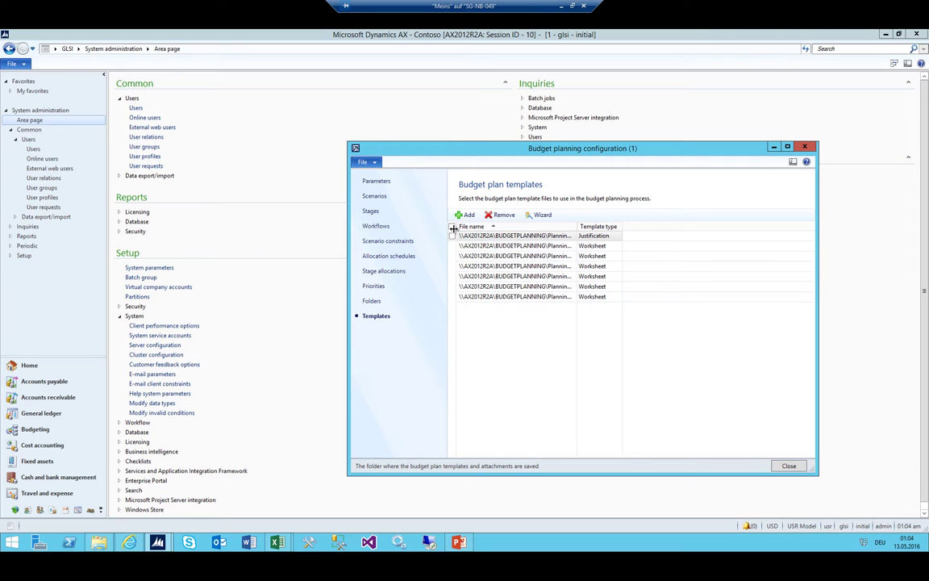
pyautogui.click(452, 226)
pyautogui.click(500, 214)
pyautogui.click(478, 317)
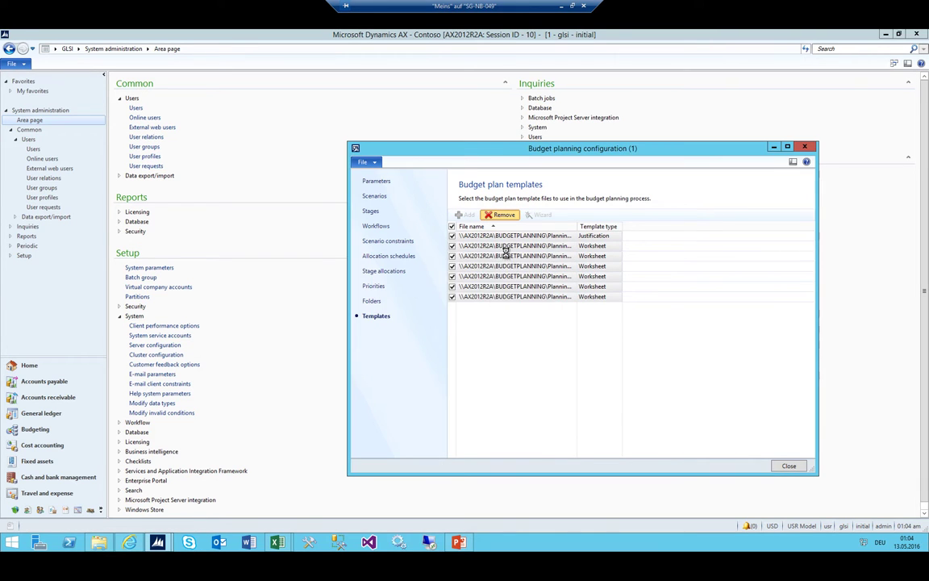
# Remove the old \\AX2012R2A\BUDGETPLANNING folder lines from the budget plan folders, keeping the MyFolder line.
pyautogui.click(371, 301)
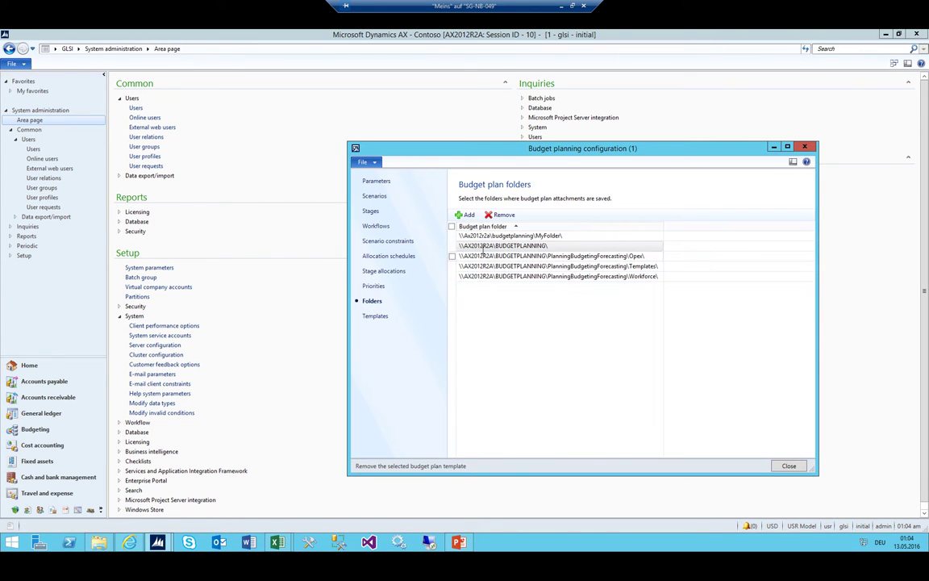
pyautogui.click(452, 246)
pyautogui.click(451, 257)
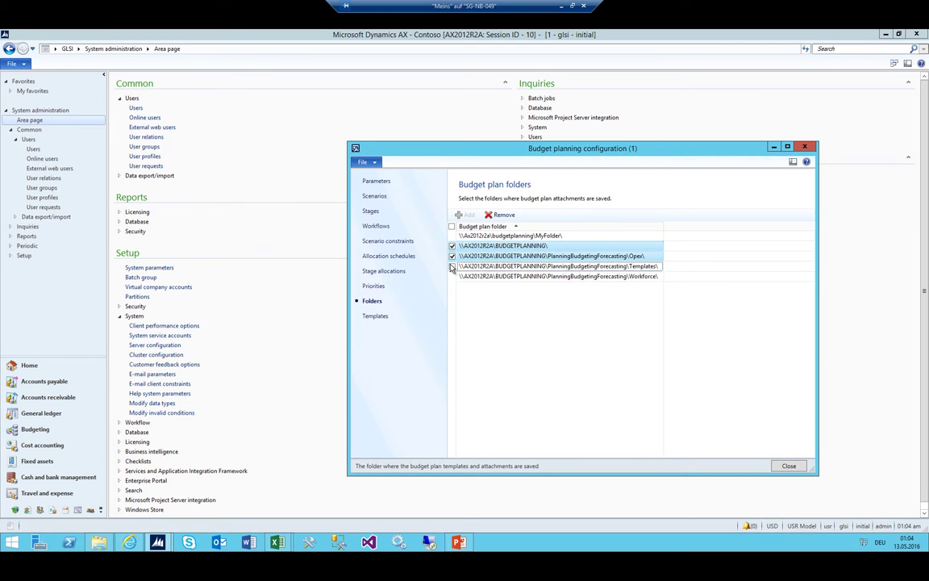
pyautogui.click(452, 266)
pyautogui.click(452, 277)
pyautogui.click(500, 214)
pyautogui.click(479, 317)
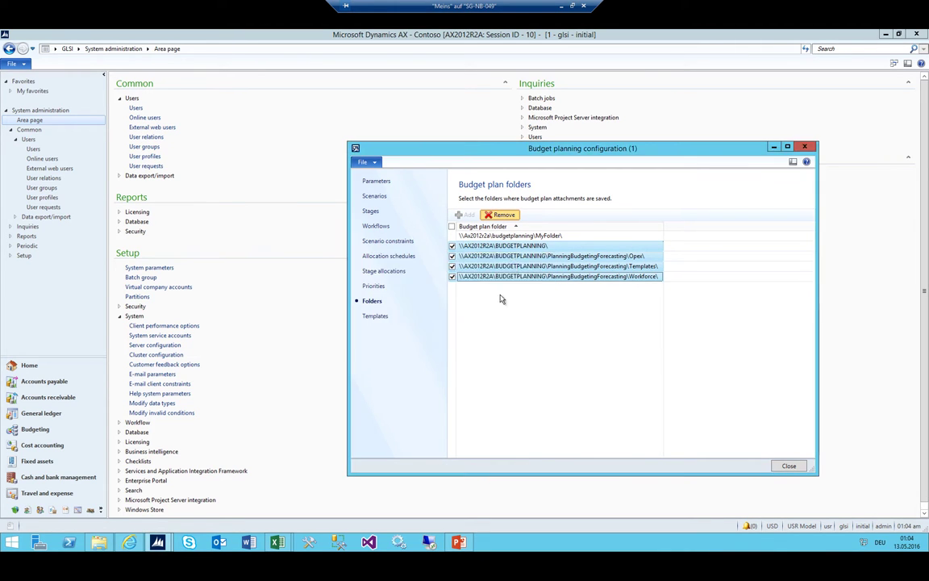
pyautogui.click(448, 342)
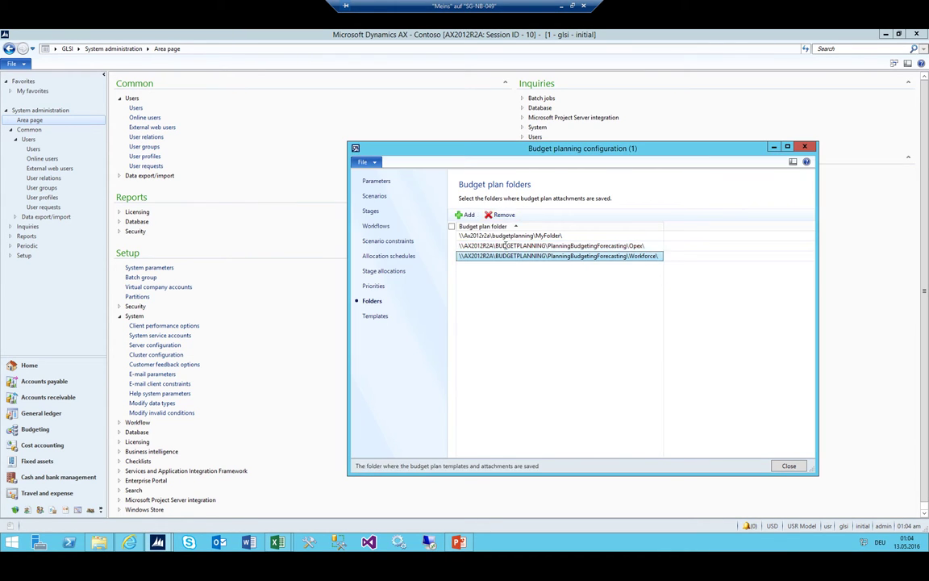
pyautogui.click(499, 215)
pyautogui.click(446, 343)
# Show the budget plan templates page and review the stages for total and cost center budgets in the Excel workbook Book1.
pyautogui.click(376, 317)
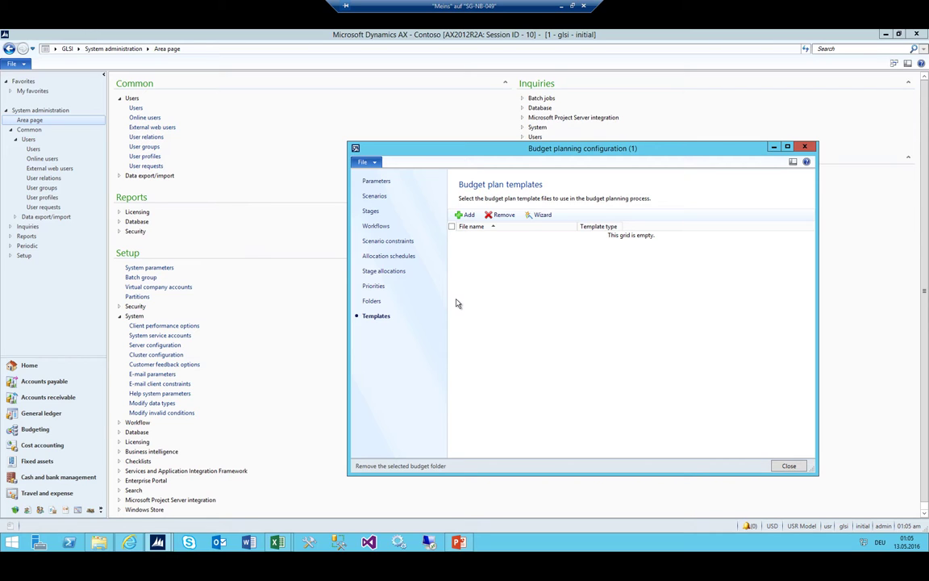
pyautogui.moveTo(277, 542)
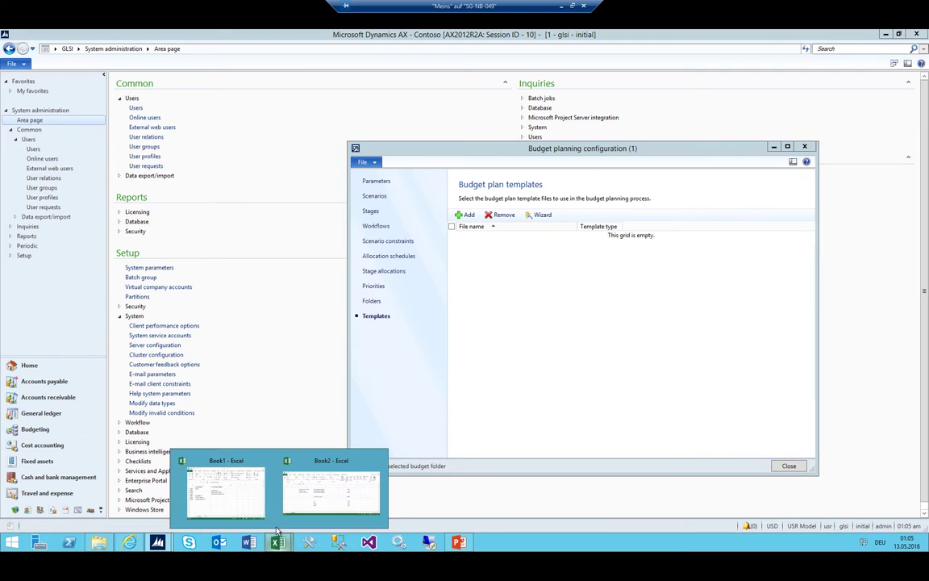
pyautogui.click(224, 495)
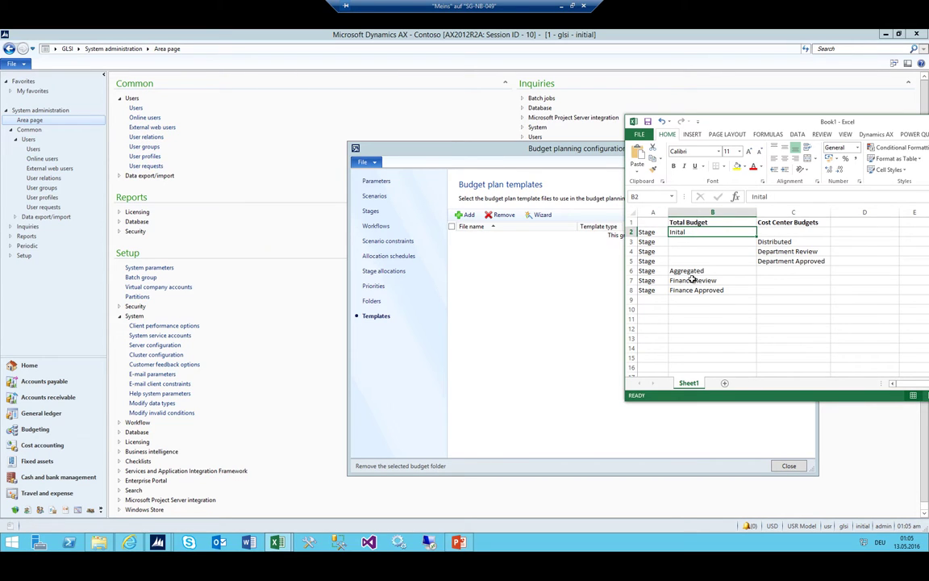
pyautogui.click(735, 280)
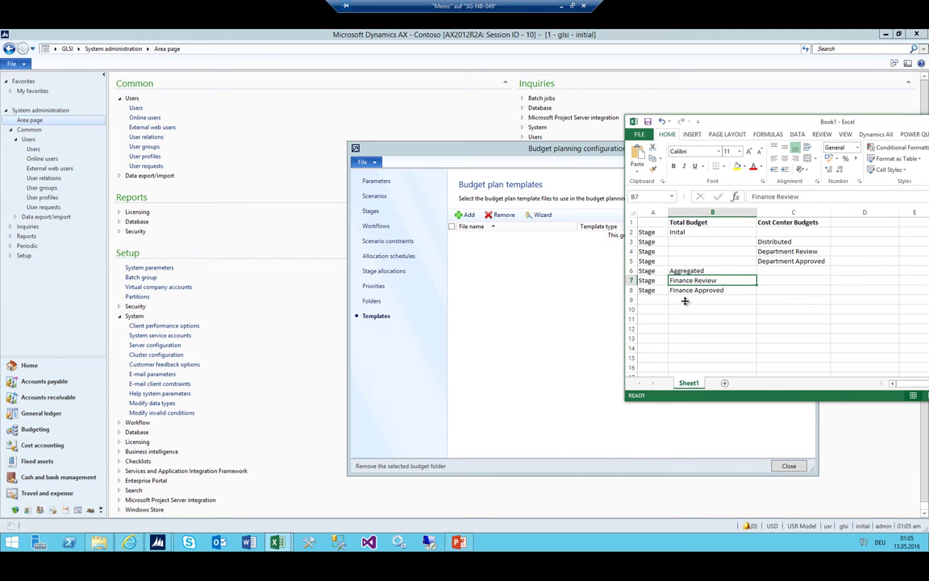
pyautogui.click(479, 268)
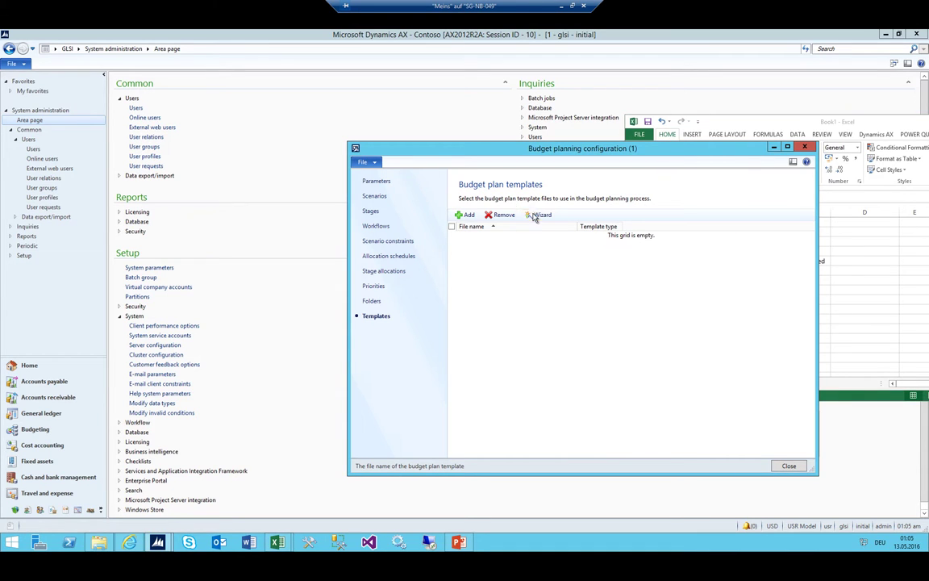
# Reposition the Budget planning configuration window and close it.
pyautogui.moveTo(810, 127); pyautogui.dragTo(750, 145)
pyautogui.click(749, 143)
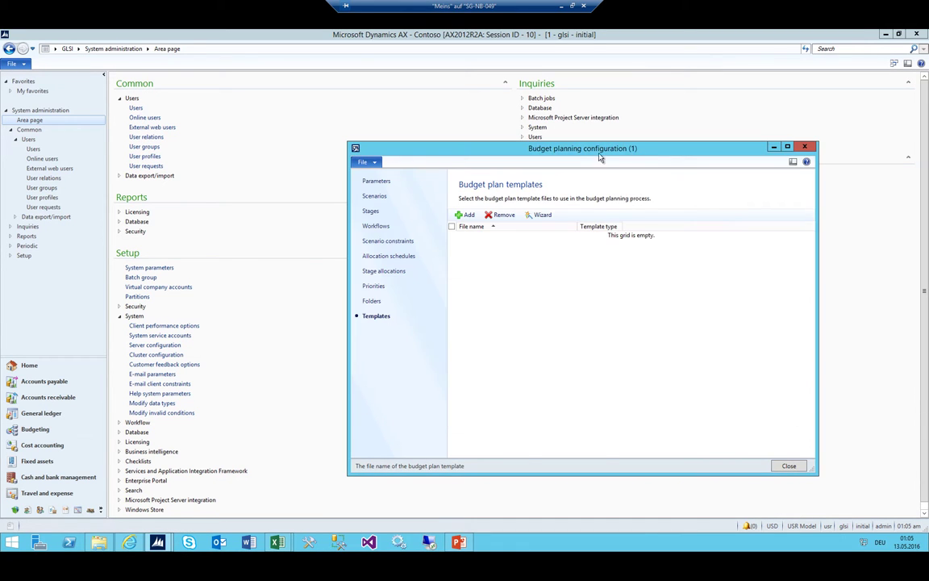
pyautogui.moveTo(533, 148); pyautogui.dragTo(436, 135)
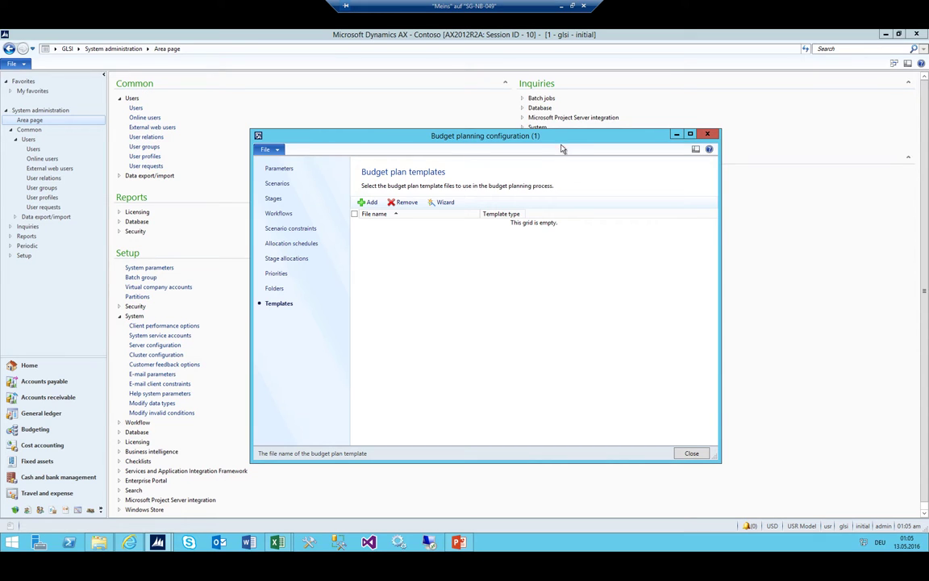
pyautogui.moveTo(563, 145); pyautogui.dragTo(474, 133)
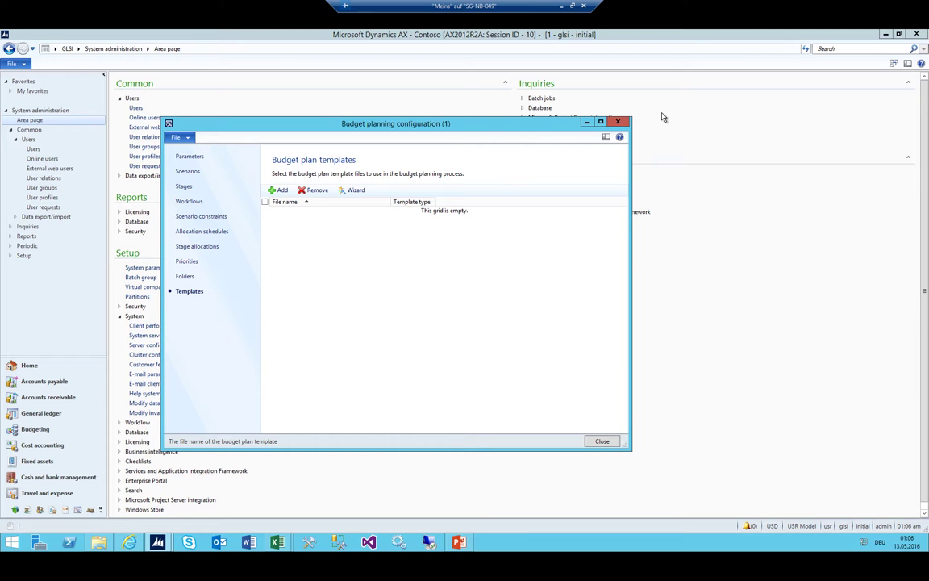
pyautogui.click(618, 122)
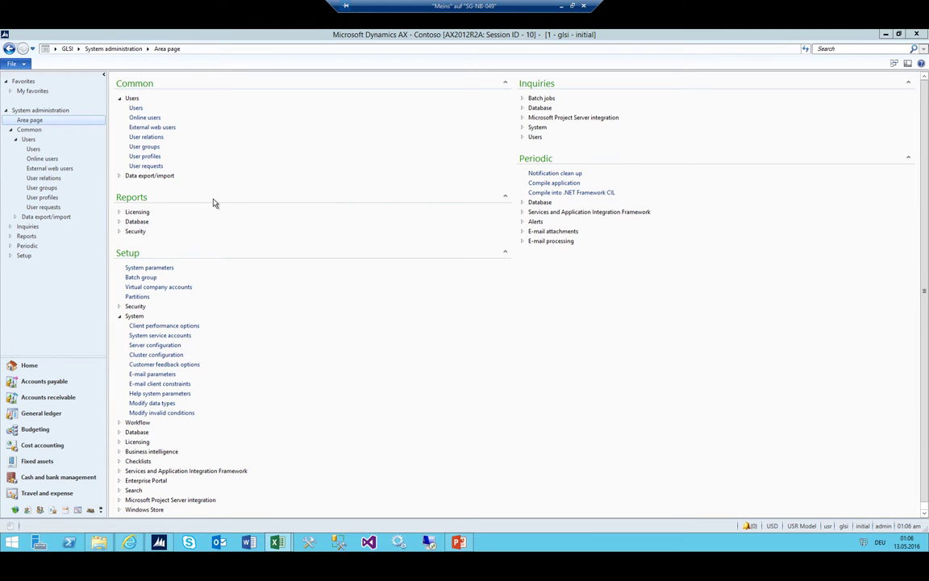
# Try to open Matrix fields for worksheet templates in the Budgeting module, read the Infolog messages, and close the Infolog.
pyautogui.click(77, 49)
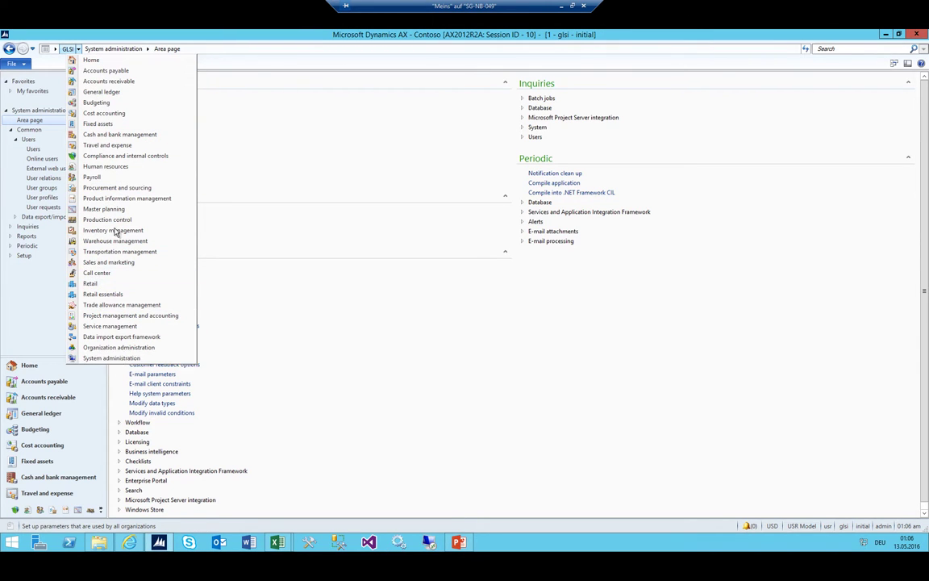
pyautogui.click(96, 102)
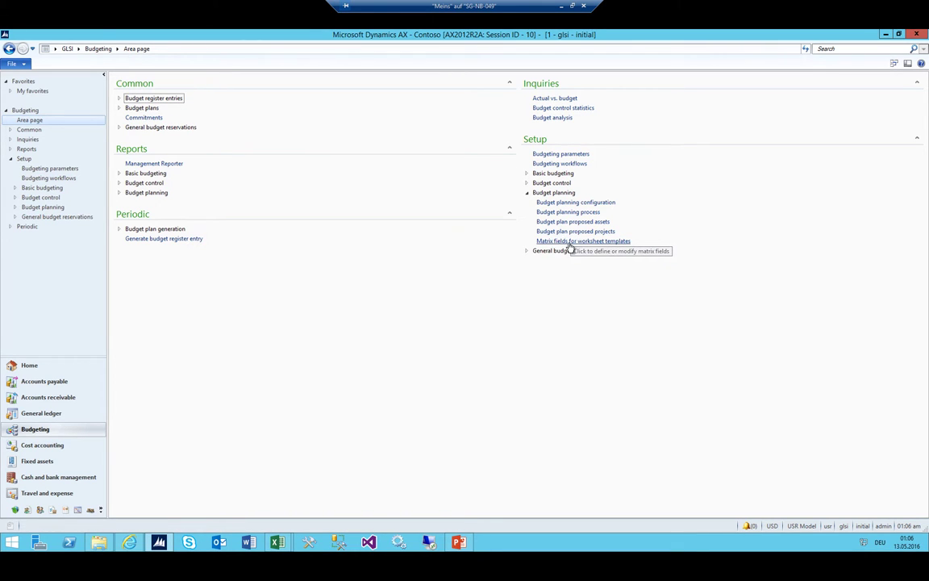
pyautogui.click(570, 244)
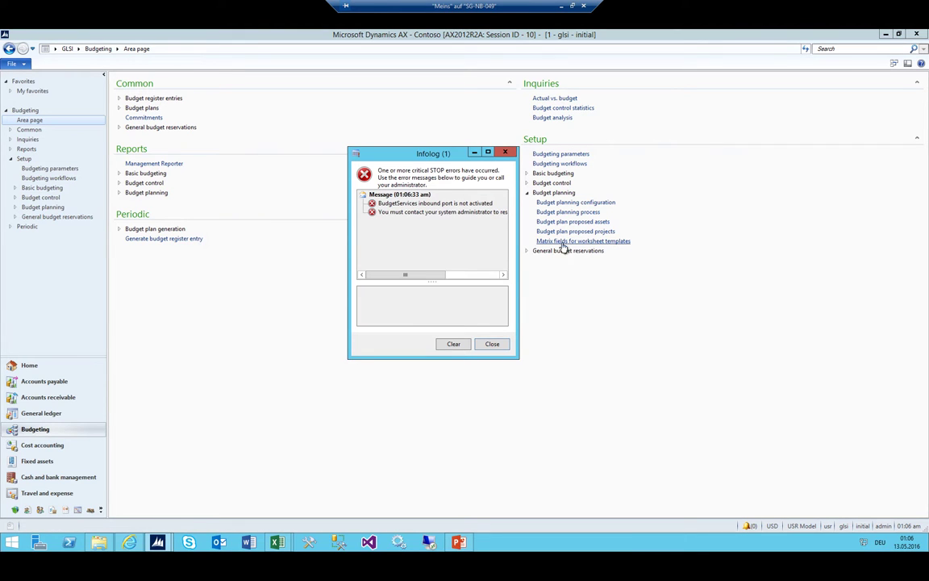
pyautogui.moveTo(520, 230); pyautogui.dragTo(805, 236)
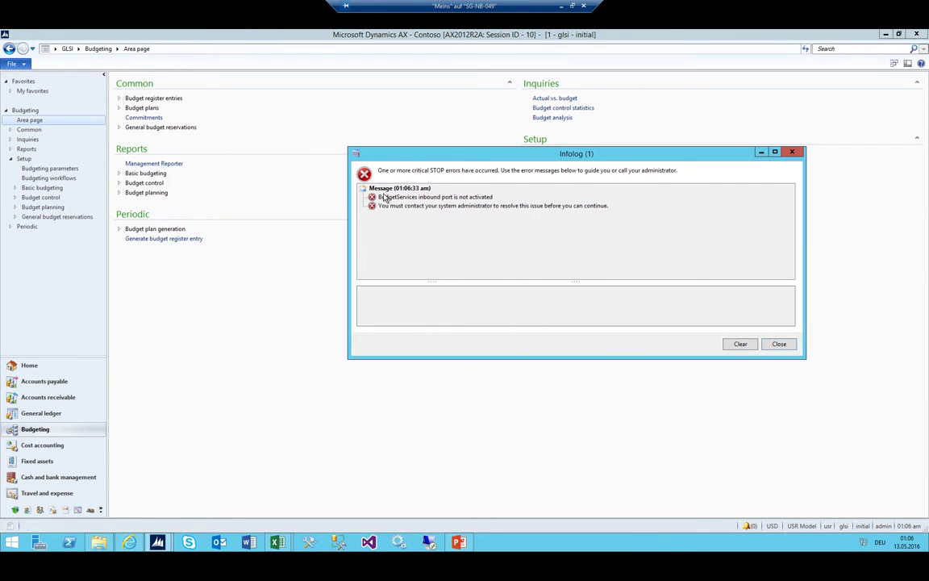
pyautogui.click(384, 196)
pyautogui.click(384, 205)
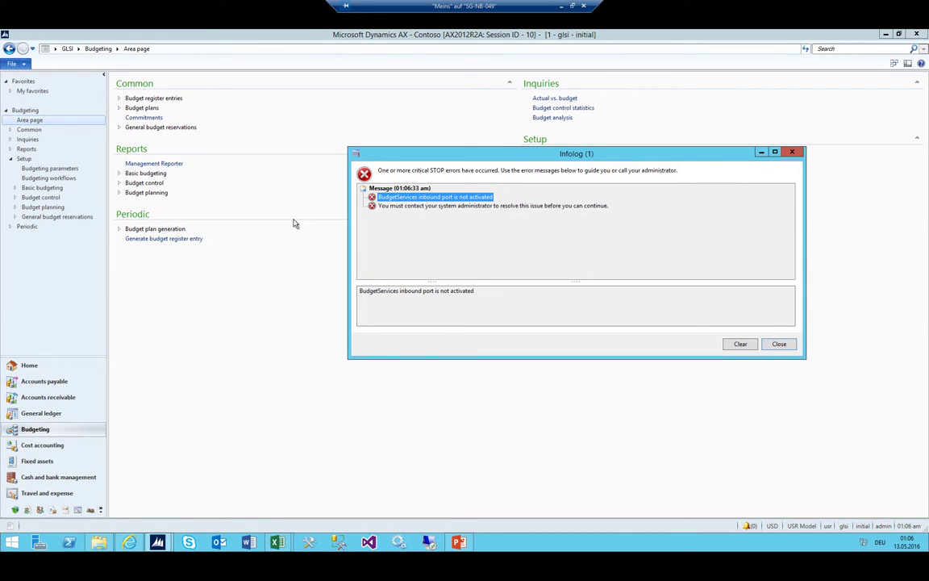
pyautogui.click(778, 344)
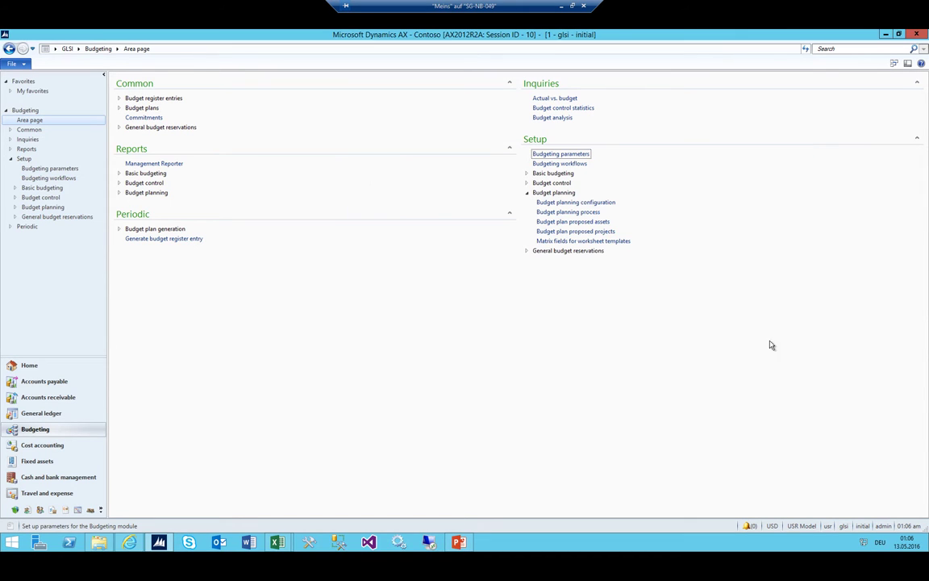
# Open the inbound ports list from the System administration setup for Services and Application Integration Framework.
pyautogui.click(79, 49)
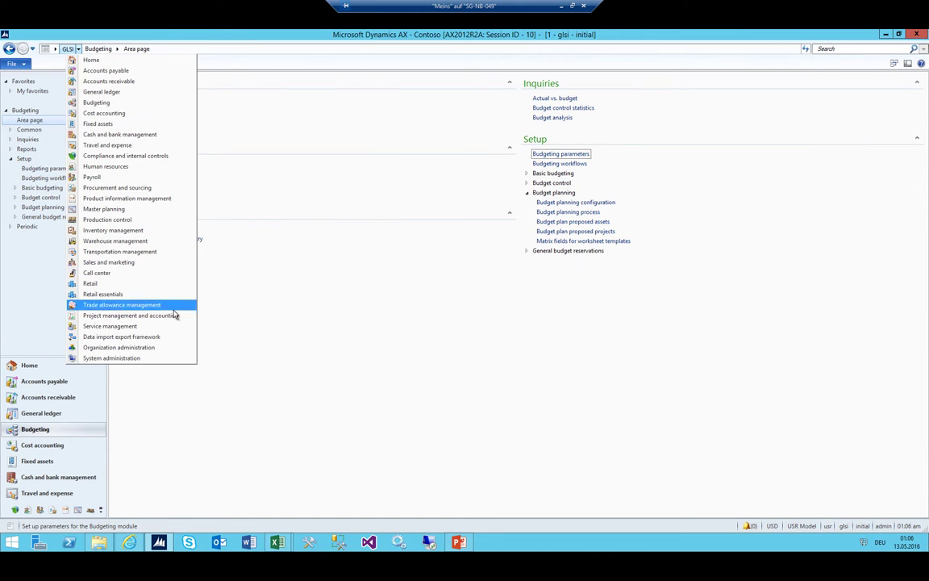
pyautogui.click(113, 357)
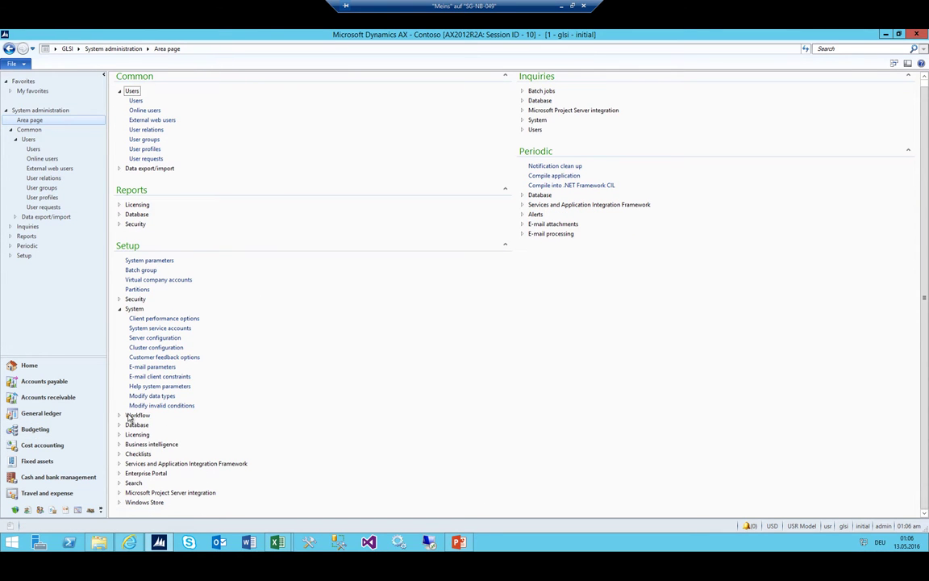
pyautogui.click(119, 465)
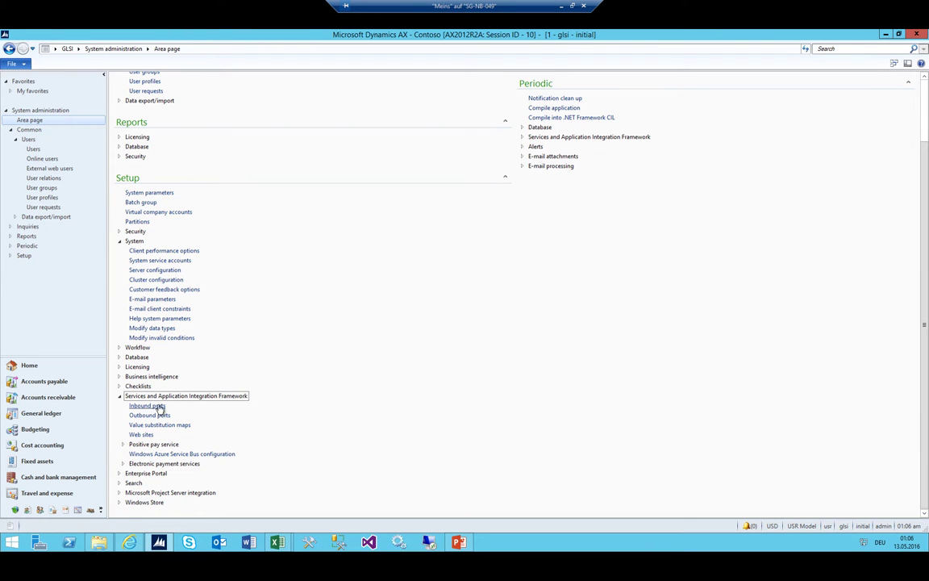
pyautogui.click(160, 407)
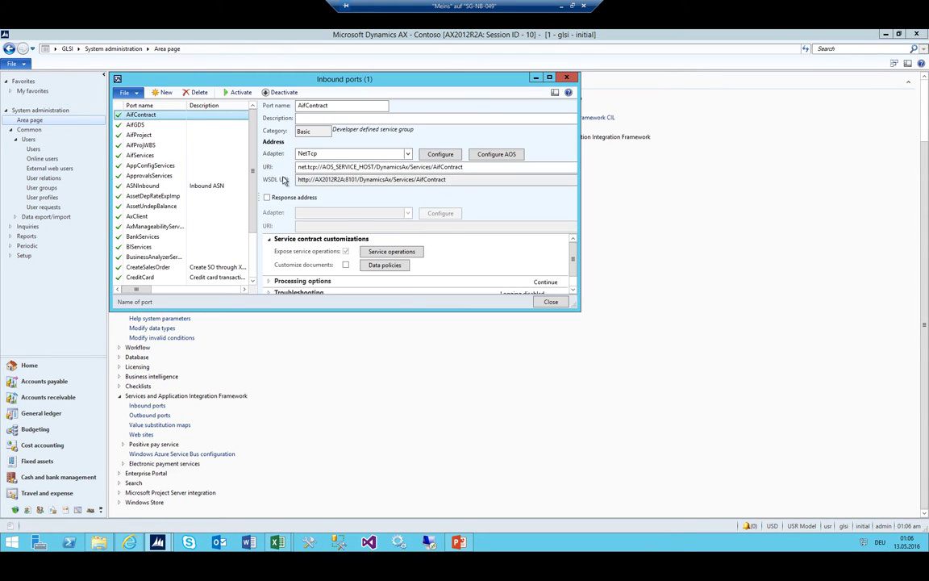
# Look through the inbound ports list for a BudgetServices port around BusinessAnalyzerServiceGroup and CreateSalesOrder, and close the list.
pyautogui.click(153, 165)
pyautogui.scroll(-3, 155, 181)
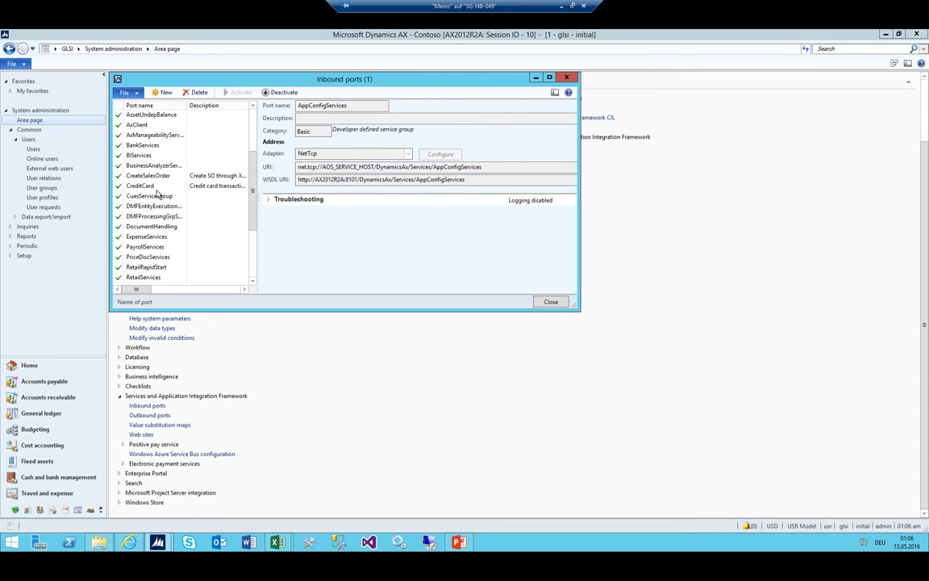
pyautogui.click(136, 164)
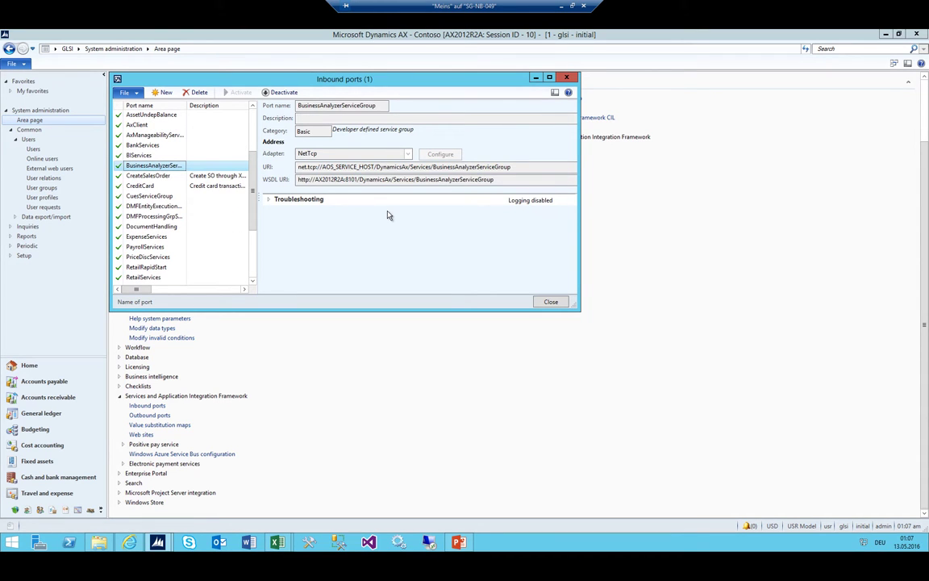
pyautogui.press('Down')
pyautogui.press('Up')
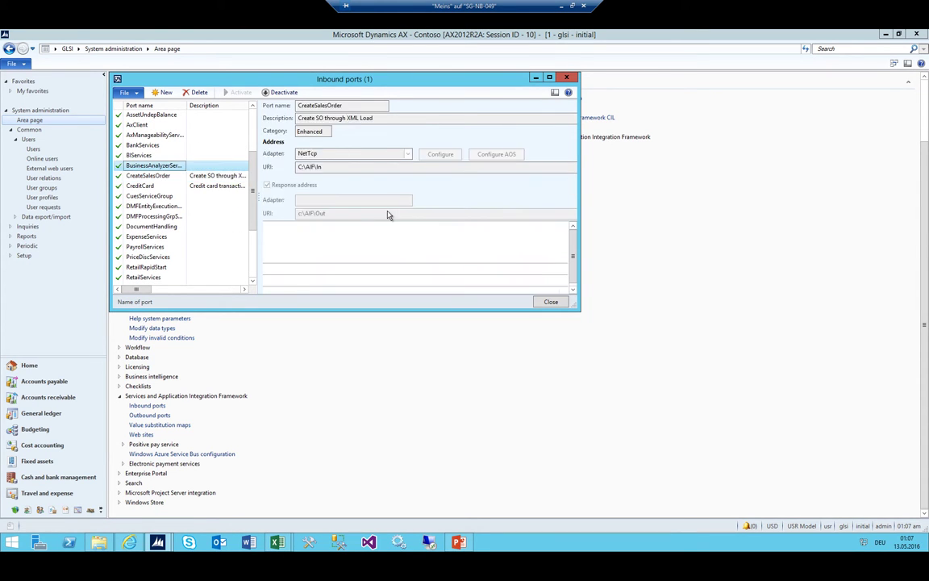
pyautogui.press('Down')
pyautogui.press('Up')
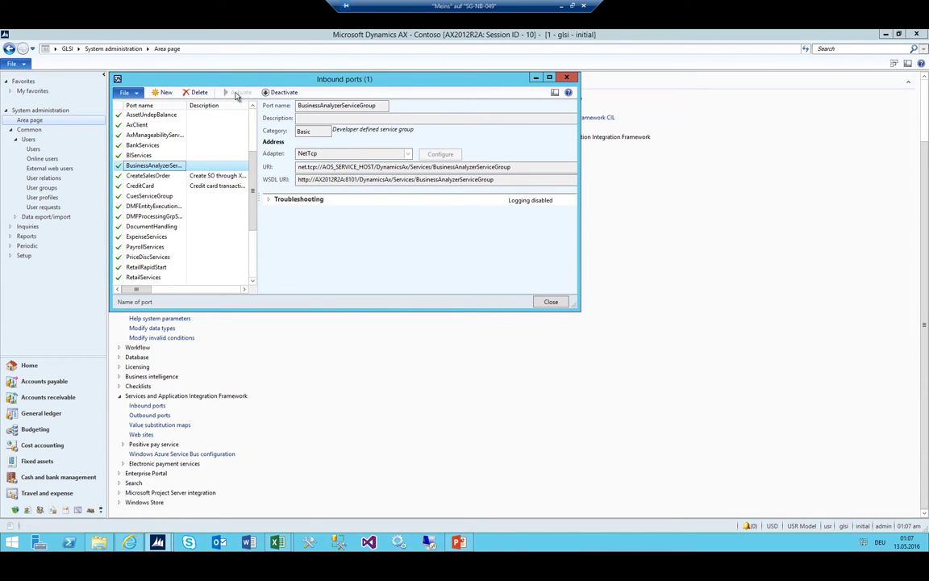
pyautogui.click(133, 175)
pyautogui.click(133, 165)
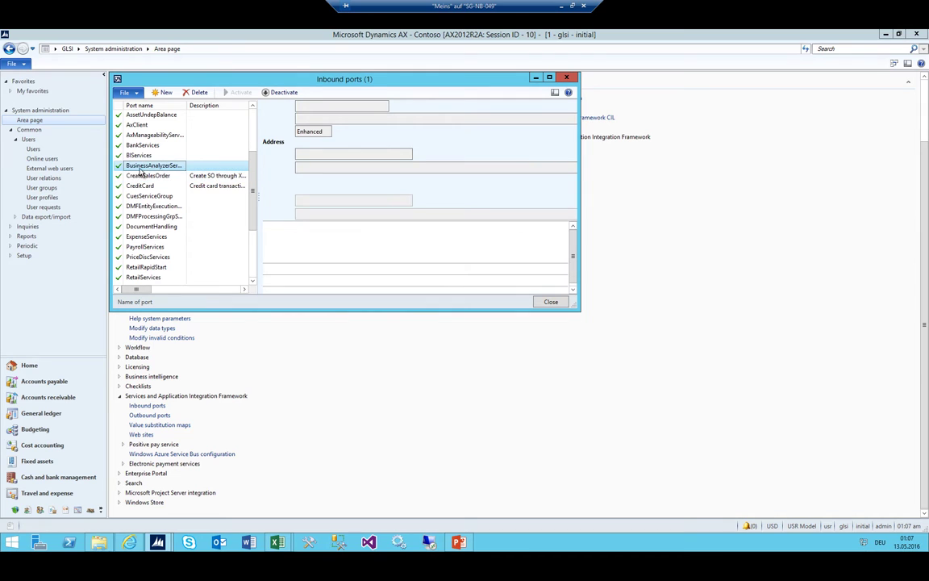
pyautogui.press('Down')
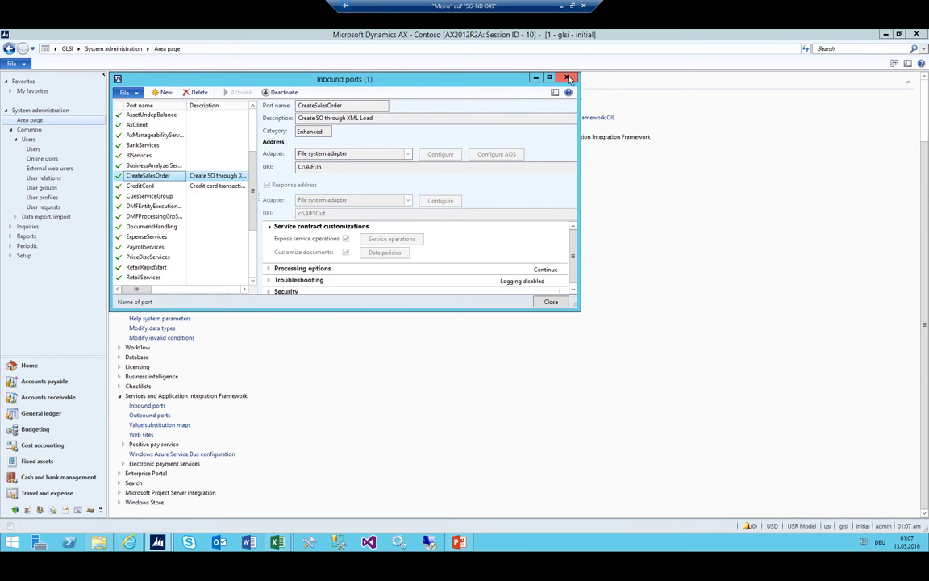
pyautogui.click(568, 79)
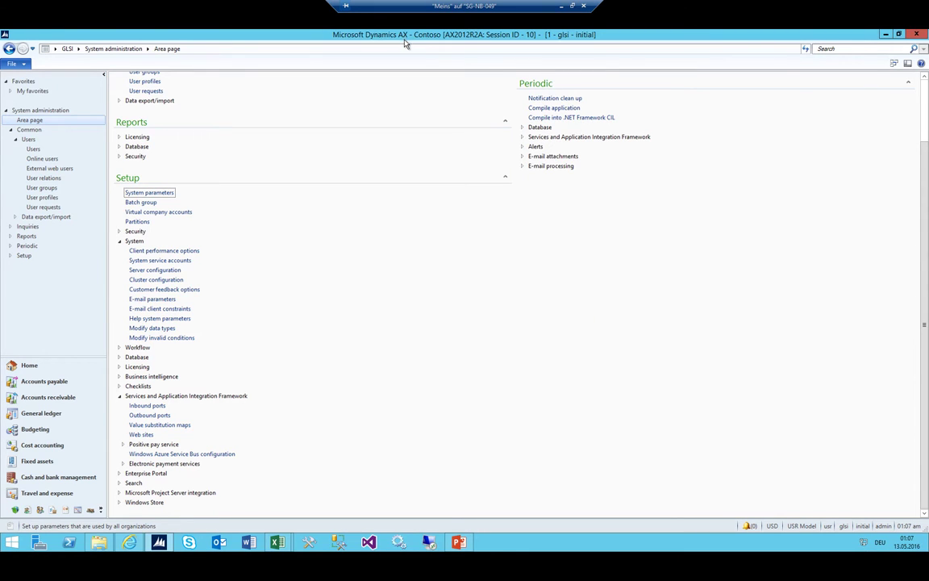
# Open the AOT in a maximized development workspace and show its tree as a separate floating window.
pyautogui.hotkey('ctrl', 'd')
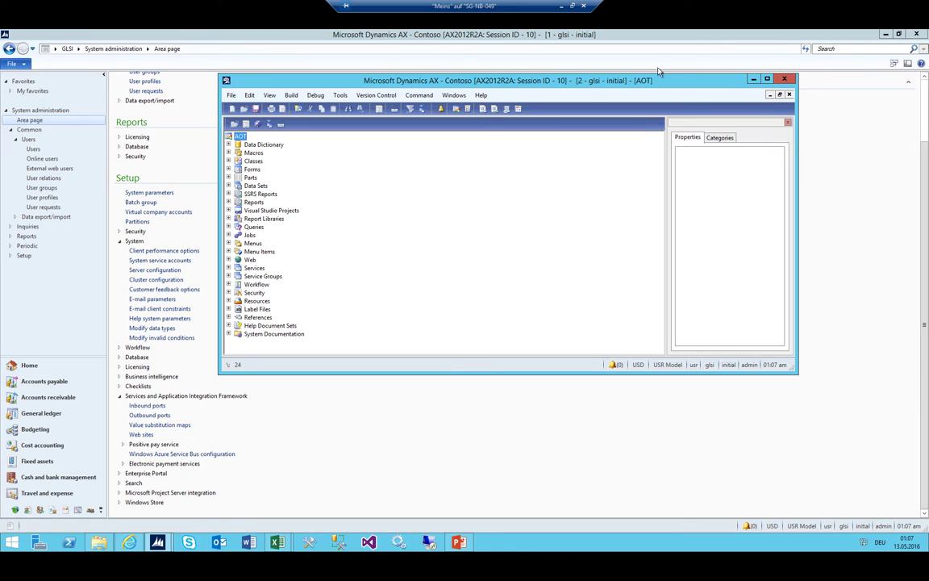
pyautogui.click(765, 79)
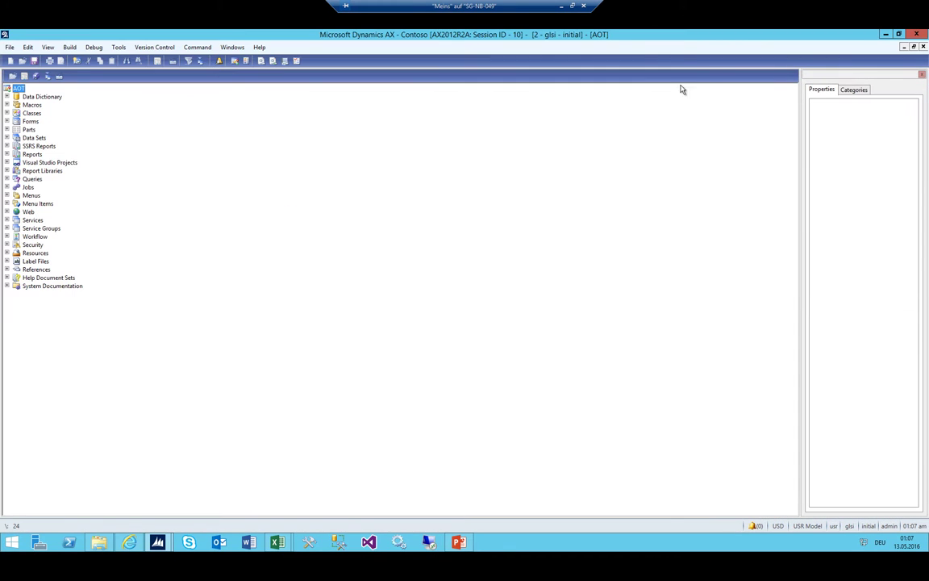
pyautogui.click(911, 48)
pyautogui.moveTo(332, 84); pyautogui.dragTo(268, 83)
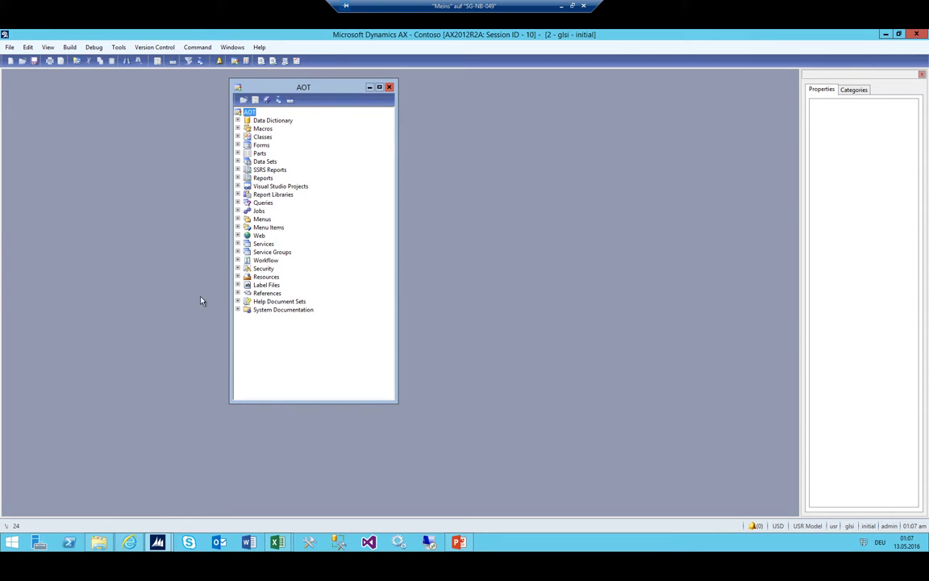
# Find BudgetServices under Service Groups in the AOT, view the services it contains, and deploy the service group.
pyautogui.click(238, 255)
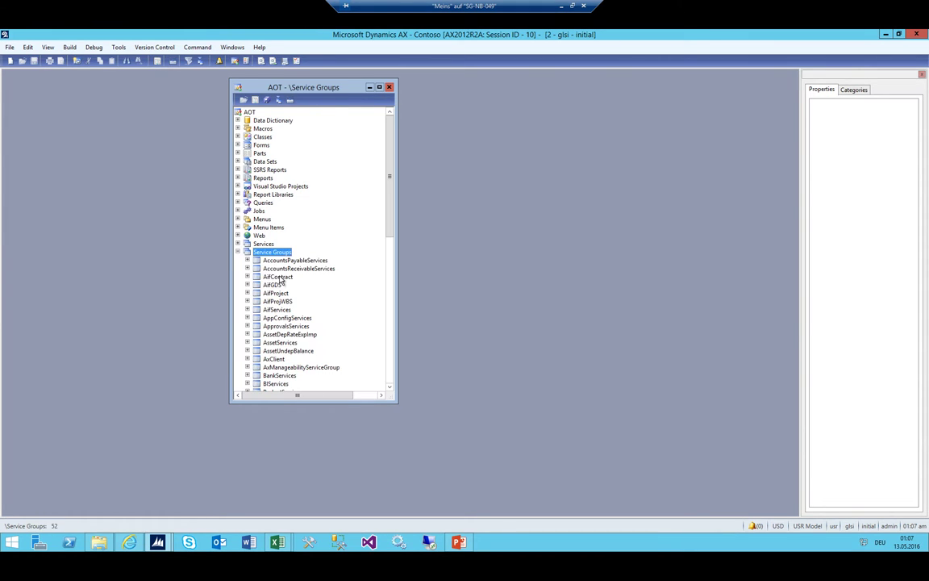
pyautogui.write('budg')
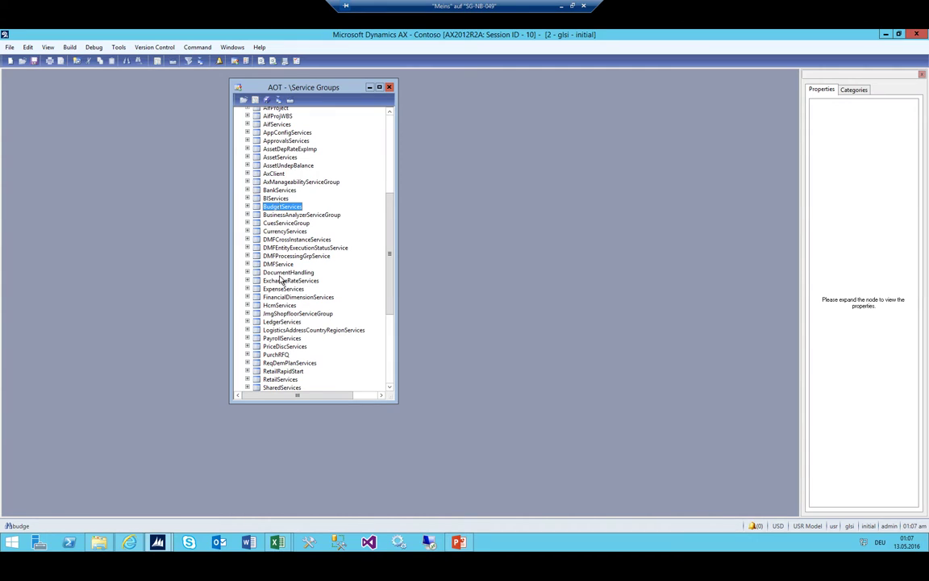
pyautogui.write('e')
pyautogui.click(247, 207)
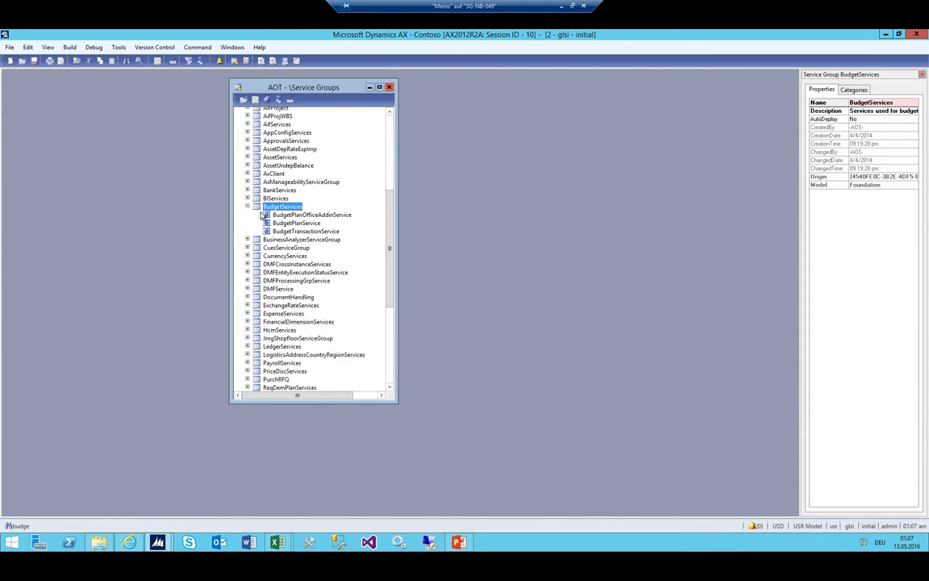
pyautogui.click(248, 206)
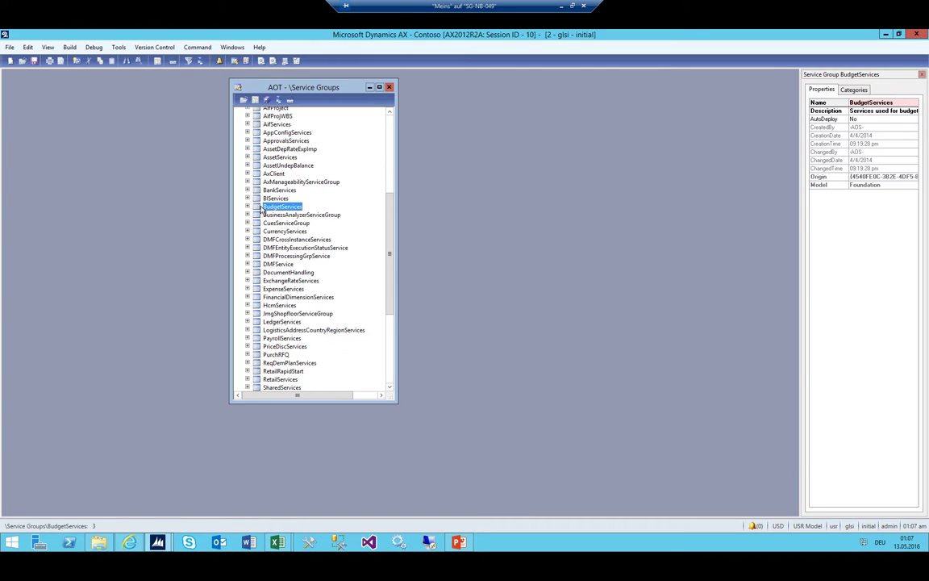
pyautogui.rightClick(286, 208)
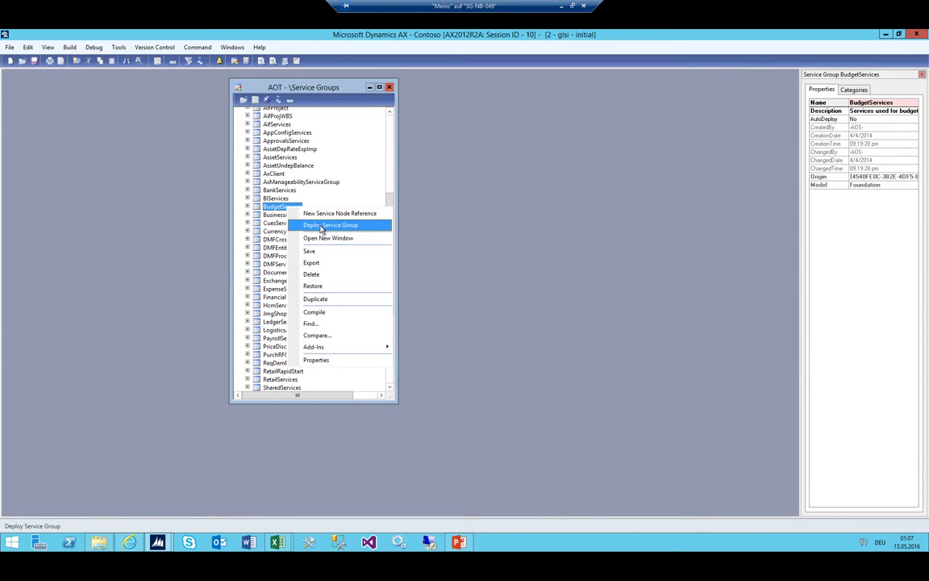
pyautogui.click(319, 221)
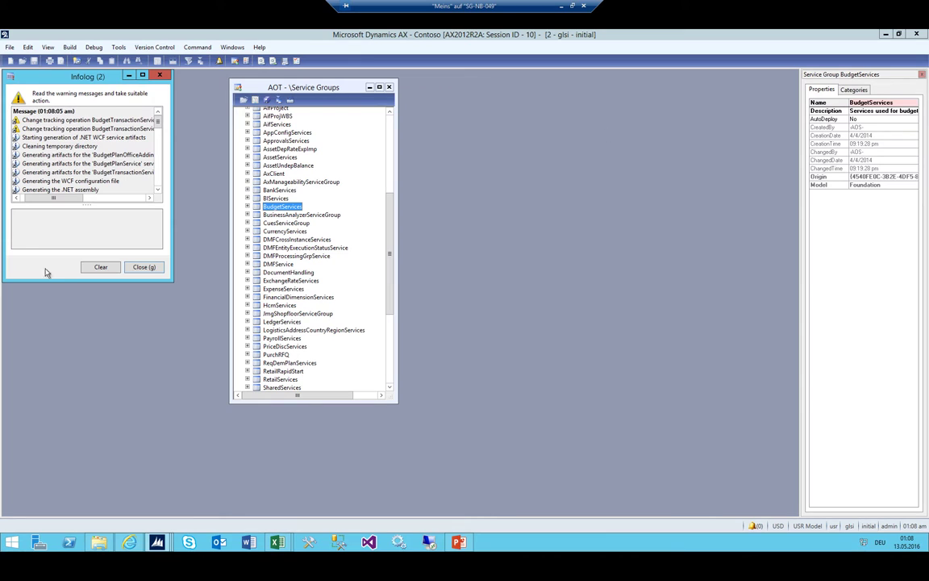
# Read the first two Infolog messages from the deployment, and close the Infolog, the AOT and the development workspace.
pyautogui.click(52, 128)
pyautogui.click(49, 121)
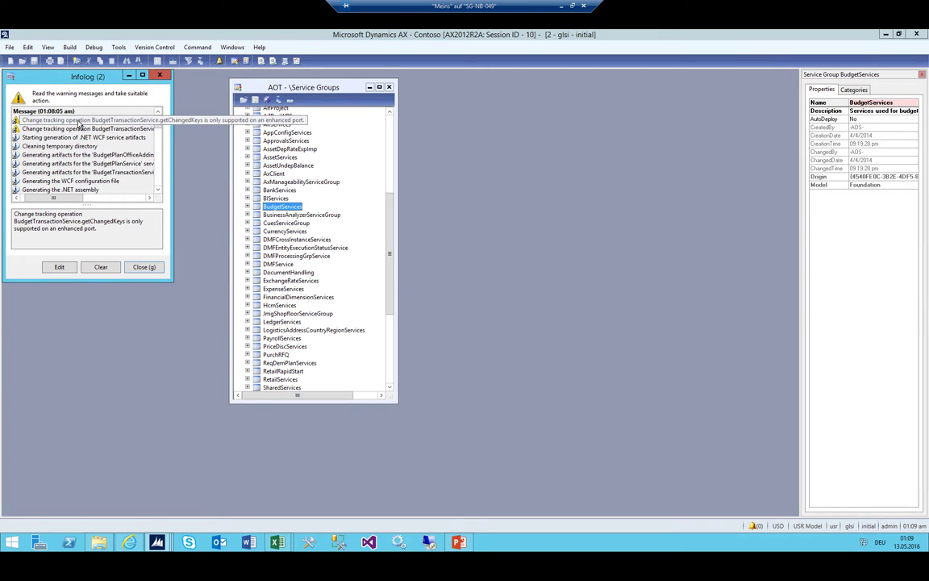
pyautogui.click(83, 129)
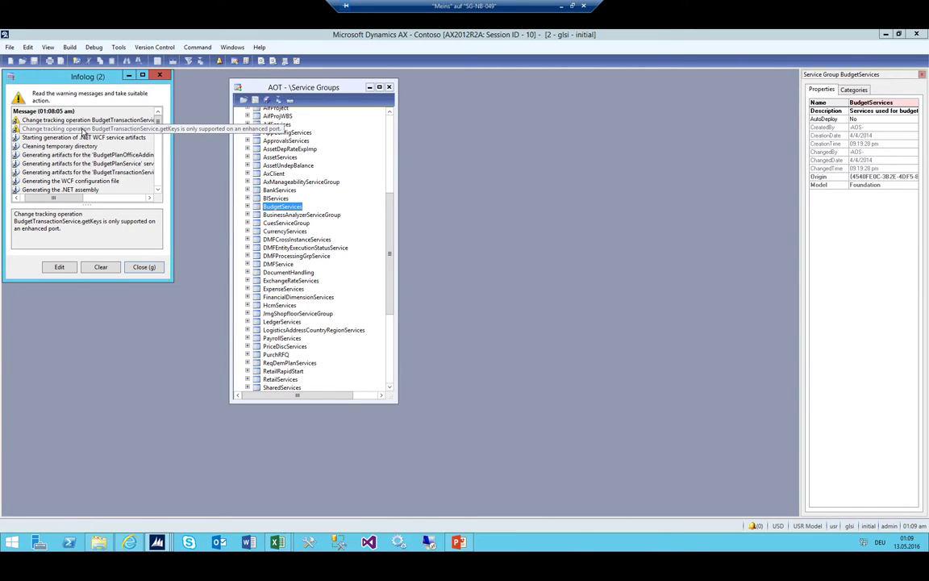
pyautogui.press('Escape')
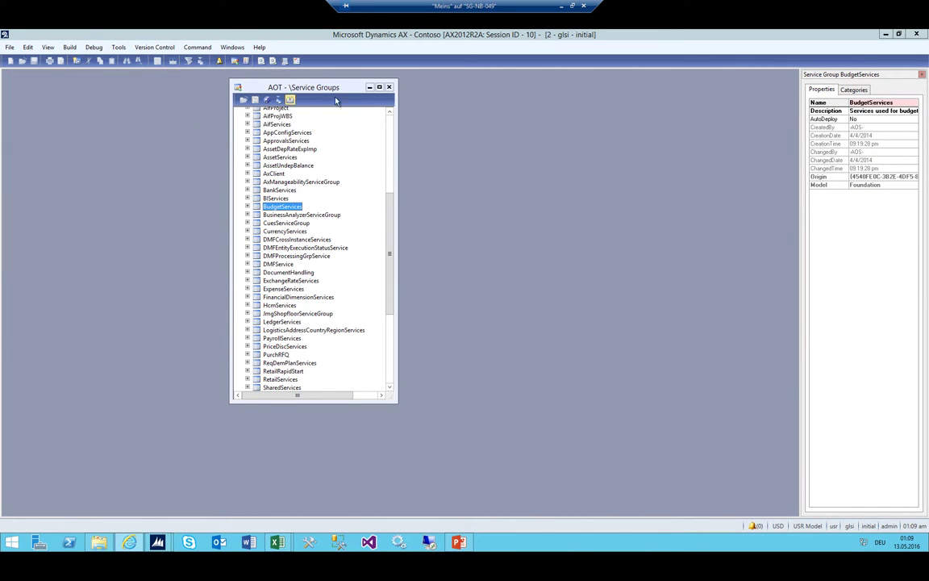
pyautogui.press('Escape')
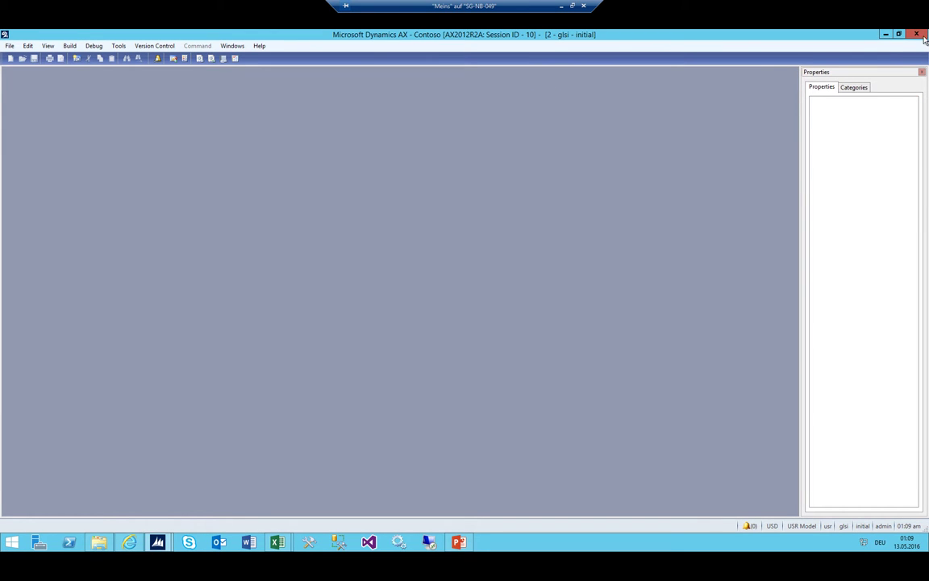
pyautogui.hotkey('alt', 'F4')
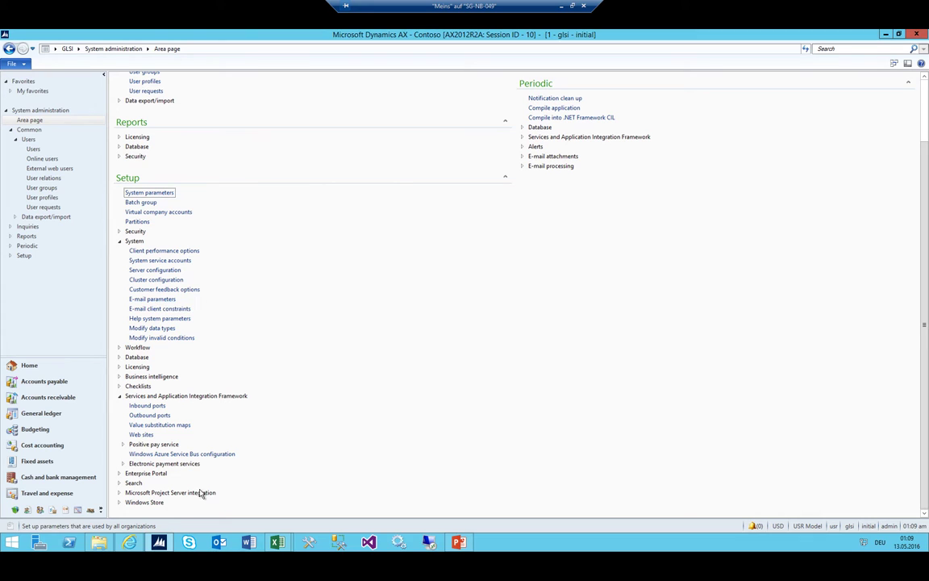
# Reopen the inbound ports list to check for the BudgetServices port.
pyautogui.click(150, 406)
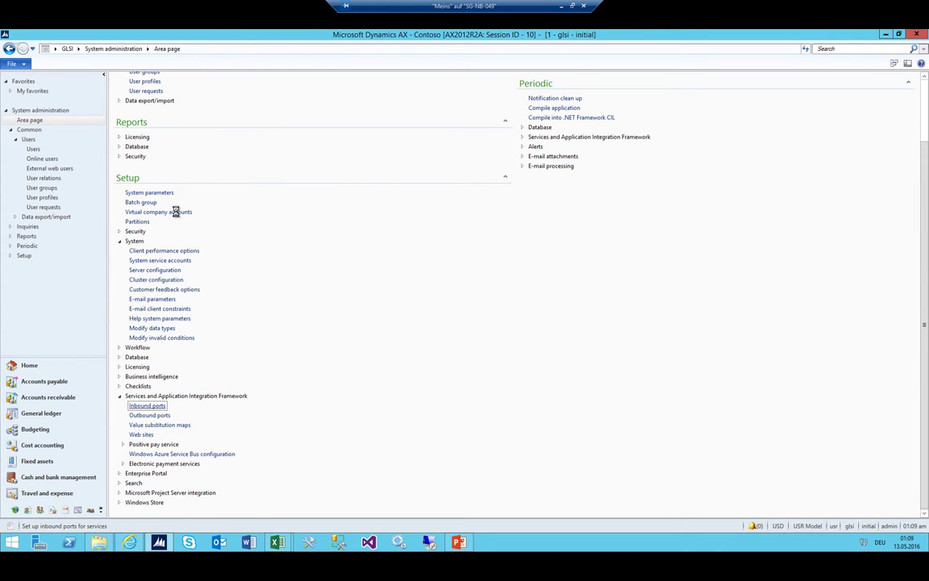
pyautogui.click(149, 206)
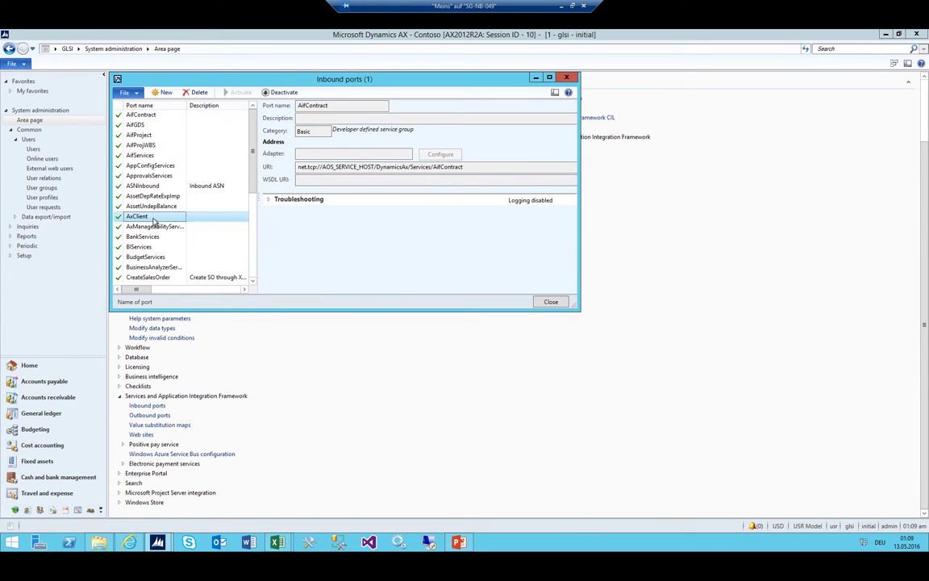
# Close the inbound ports form and open Matrix fields for worksheet templates from the Budgeting module's budget planning setup.
pyautogui.click(133, 256)
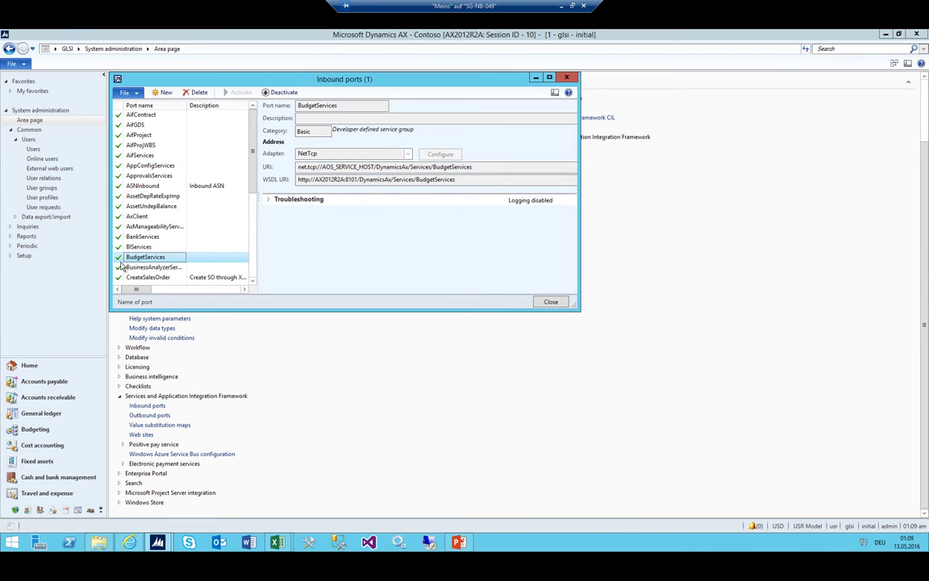
pyautogui.press('Escape')
pyautogui.click(77, 49)
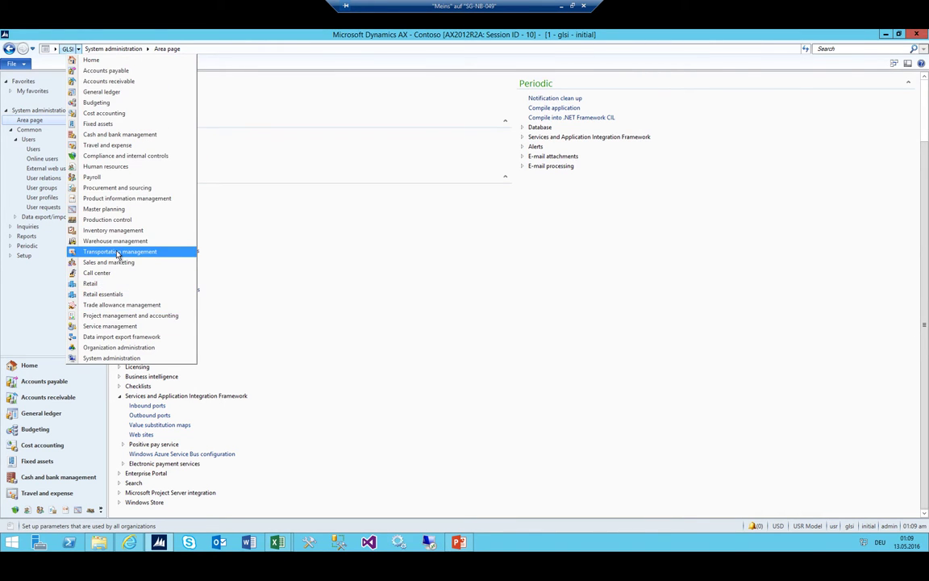
pyautogui.click(99, 102)
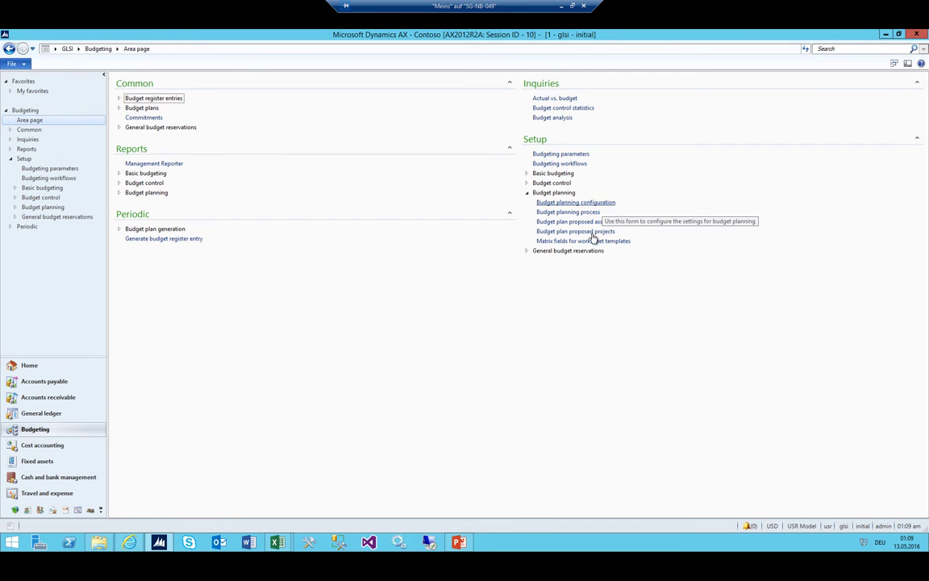
pyautogui.click(560, 240)
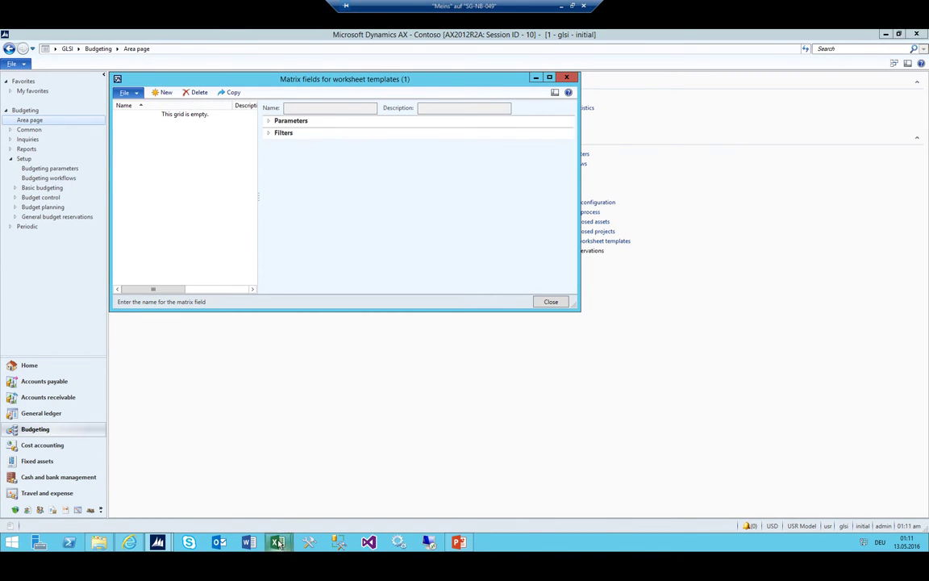
# Switch to the Book2 workbook in Excel and examine the LJA, LJB, proposed and approved columns in rows 4 and 5.
pyautogui.moveTo(278, 543)
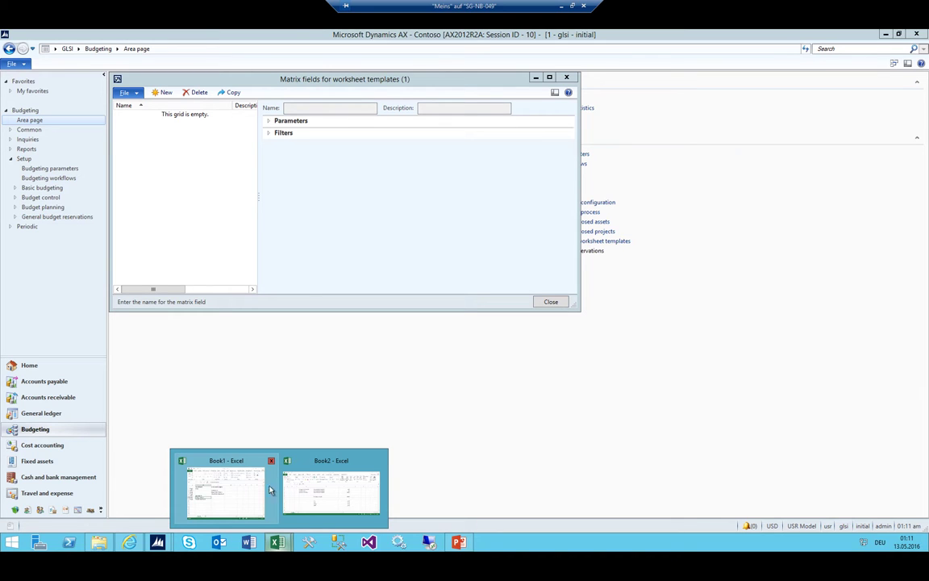
pyautogui.click(310, 491)
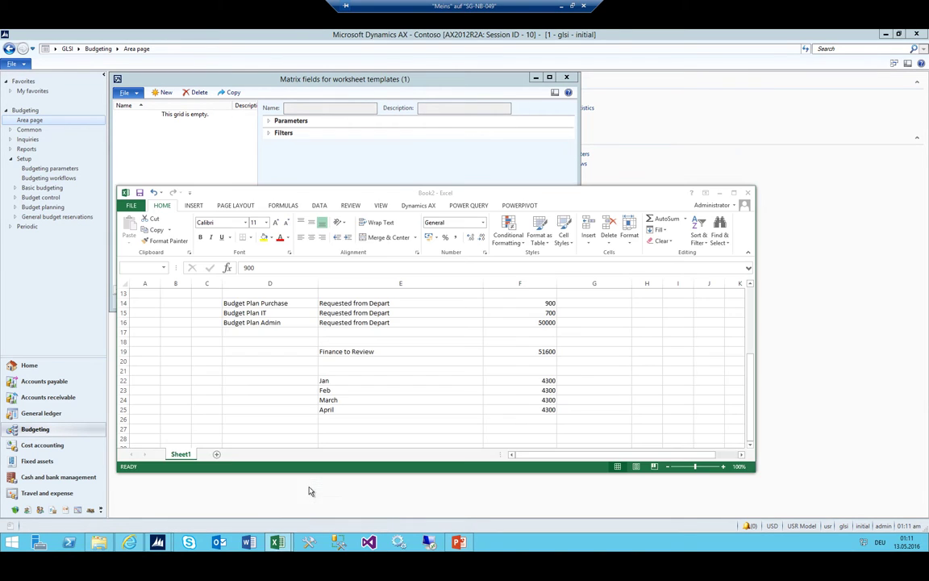
pyautogui.click(418, 322)
pyautogui.scroll(3, 420, 338)
pyautogui.scroll(-1, 420, 338)
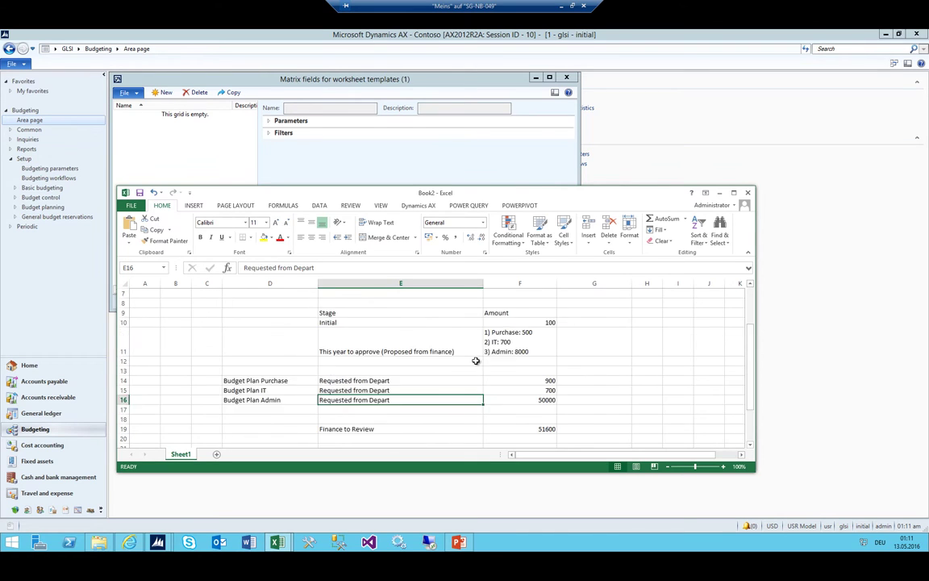
pyautogui.scroll(2, 451, 346)
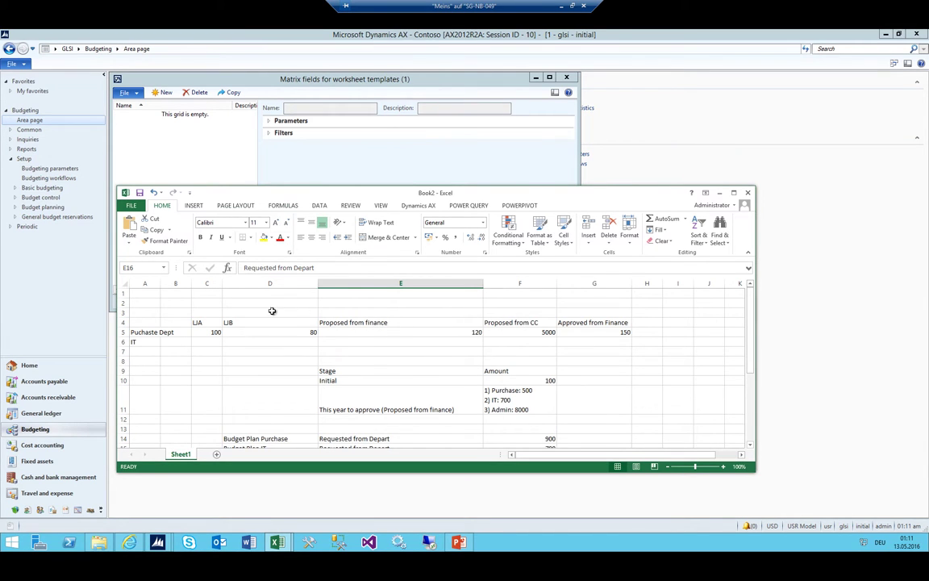
pyautogui.moveTo(203, 322); pyautogui.dragTo(213, 333)
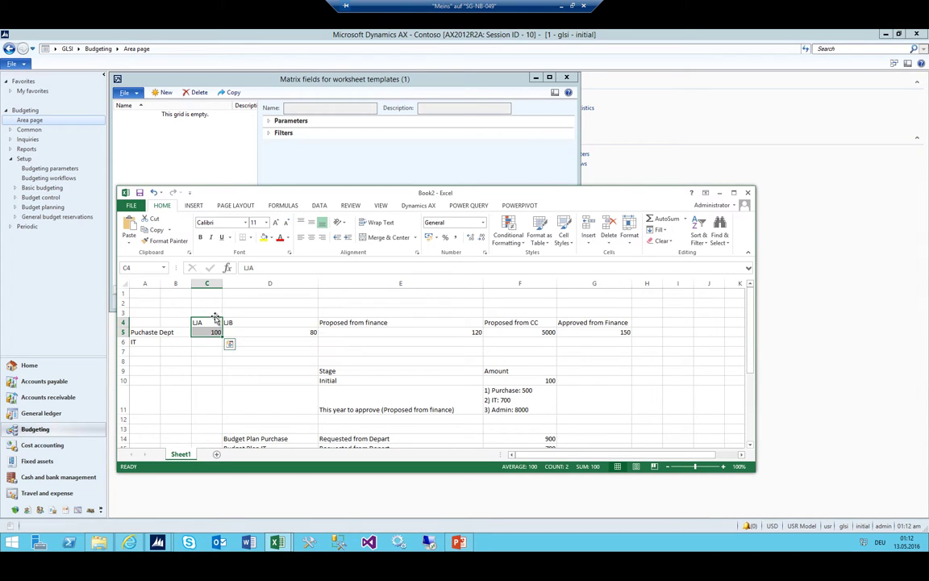
pyautogui.moveTo(241, 323); pyautogui.dragTo(242, 333)
pyautogui.click(387, 323)
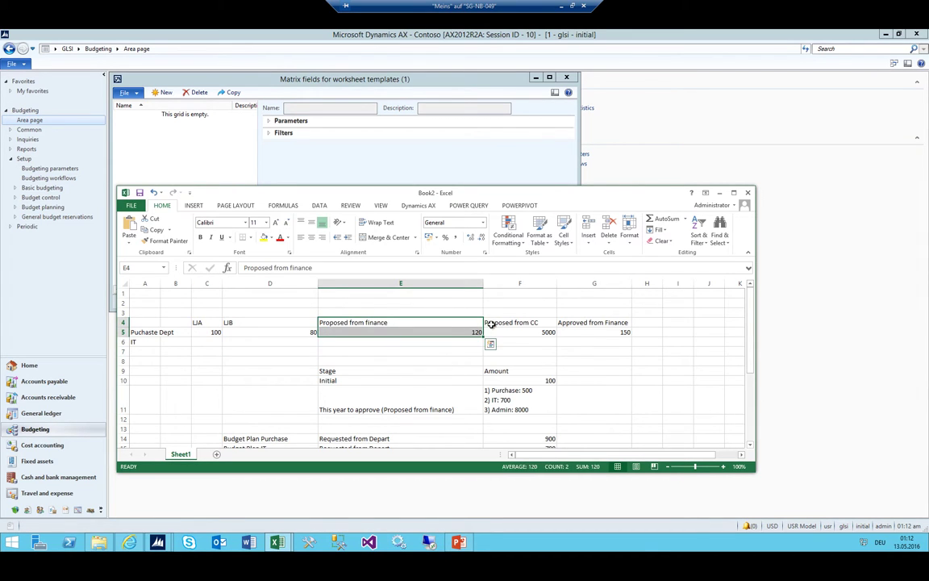
pyautogui.click(516, 324)
pyautogui.click(572, 323)
pyautogui.moveTo(574, 331); pyautogui.dragTo(575, 333)
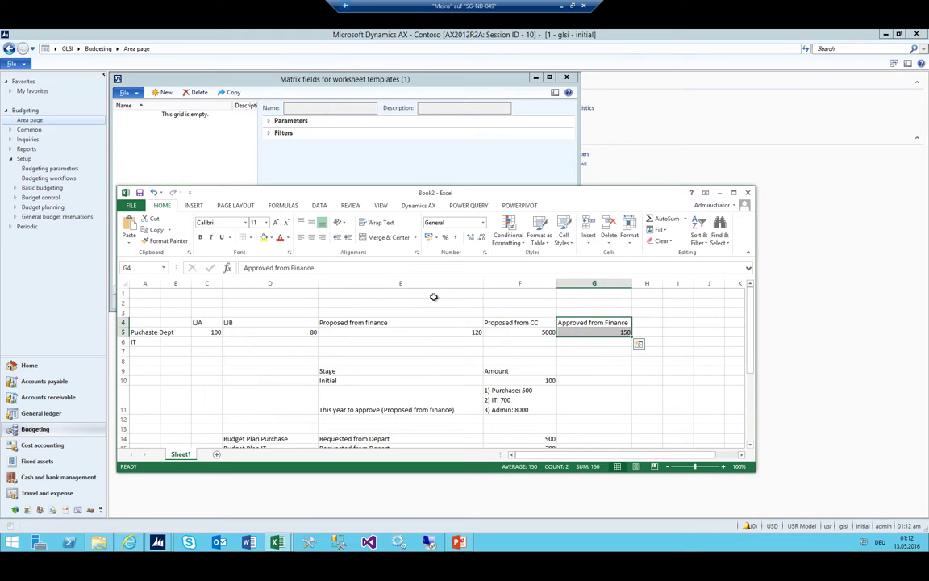
# Back in Dynamics AX, create a read-only matrix field named LJA with the description "Last years actual".
pyautogui.click(283, 87)
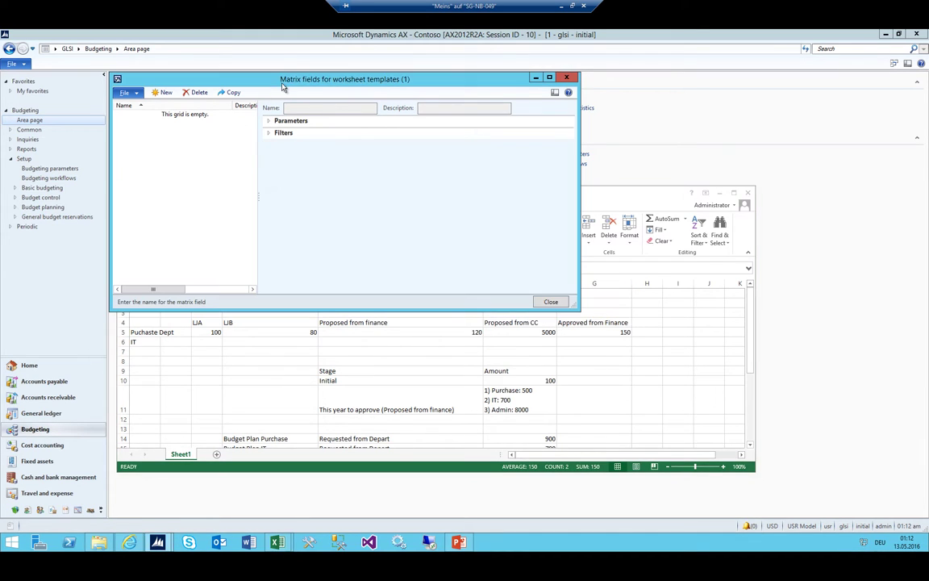
pyautogui.click(165, 94)
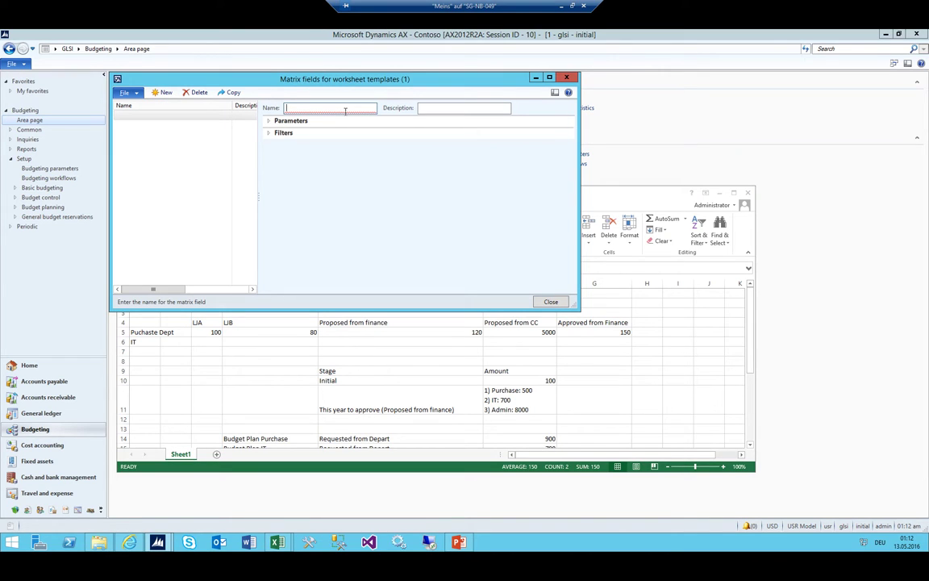
pyautogui.write('LJA')
pyautogui.press('Tab')
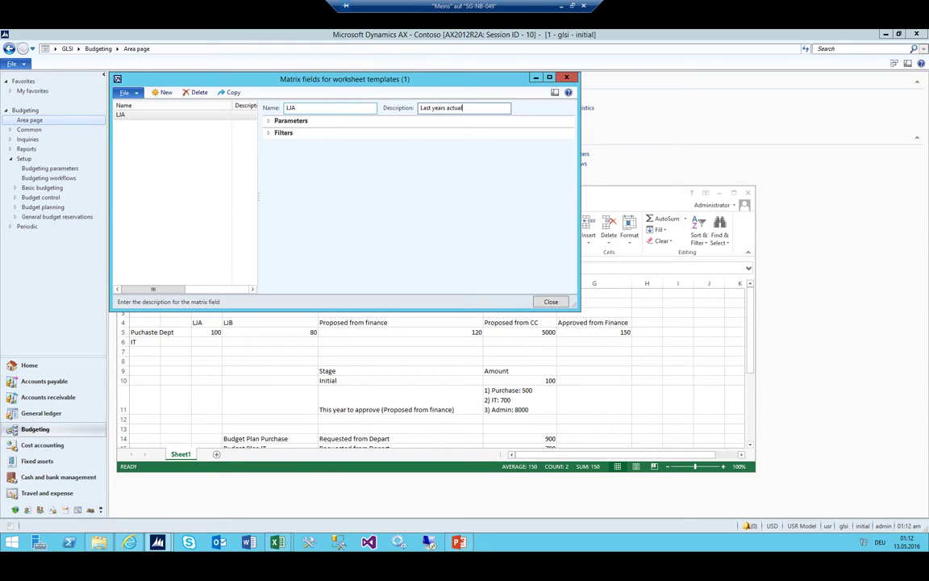
pyautogui.press('Tab')
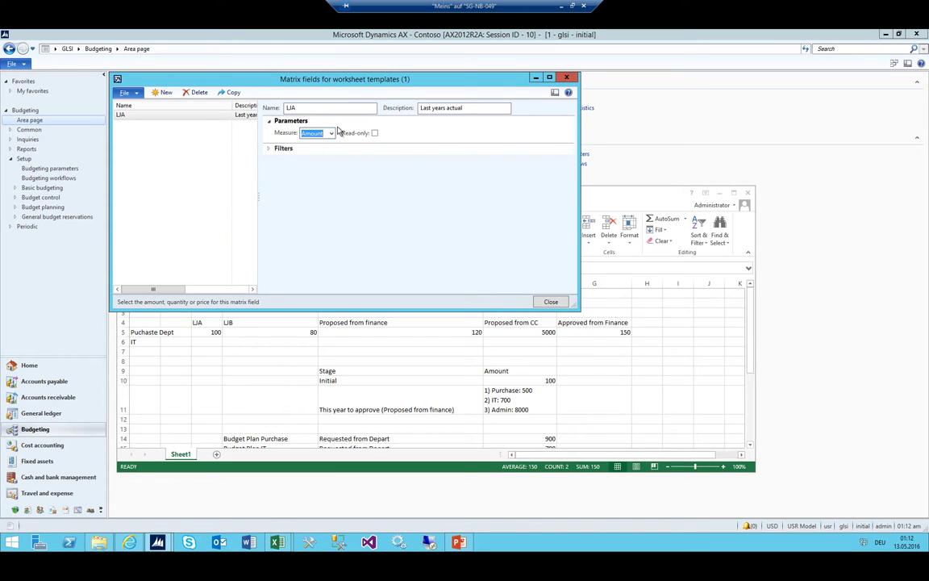
pyautogui.click(375, 133)
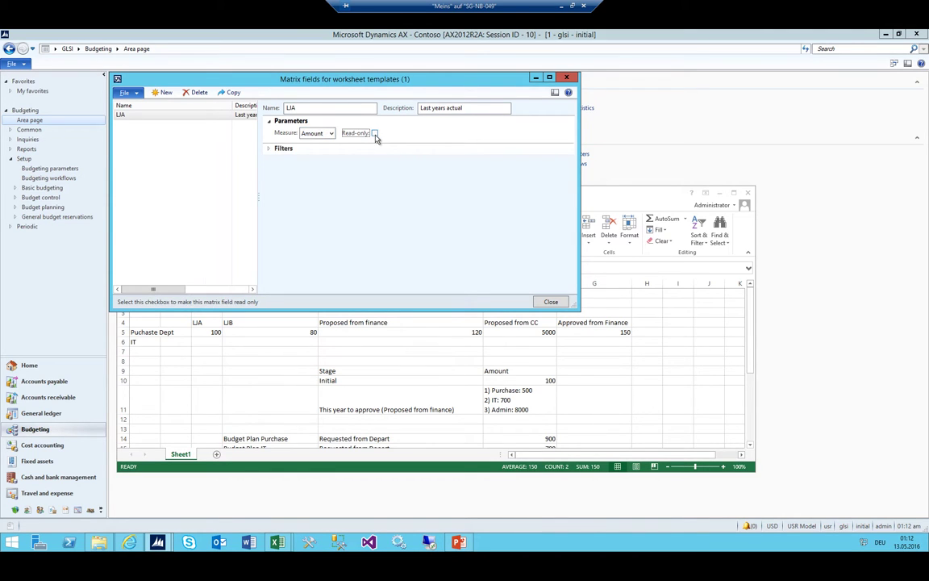
# Remove all the default effective date and scenario filter conditions from the LJA matrix field.
pyautogui.click(283, 149)
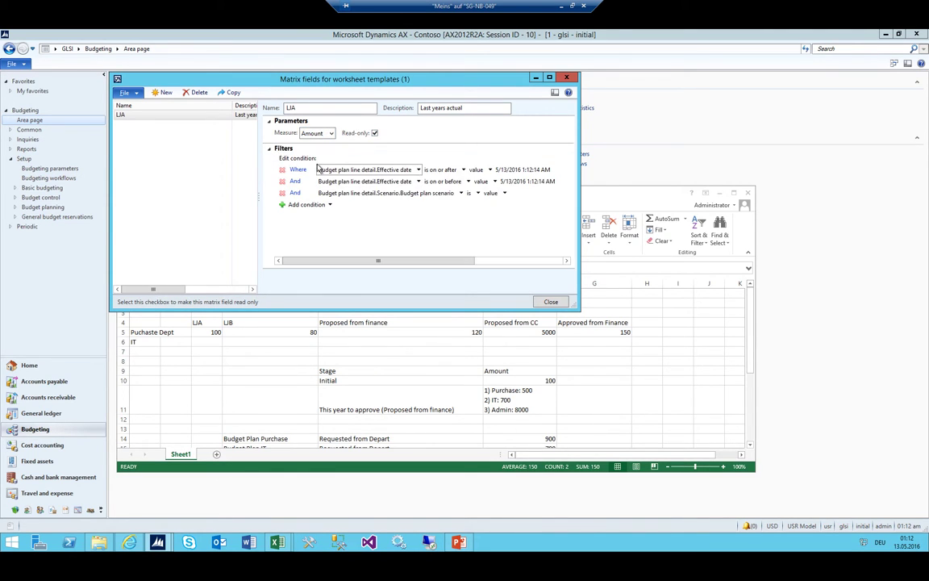
pyautogui.click(282, 181)
pyautogui.click(282, 170)
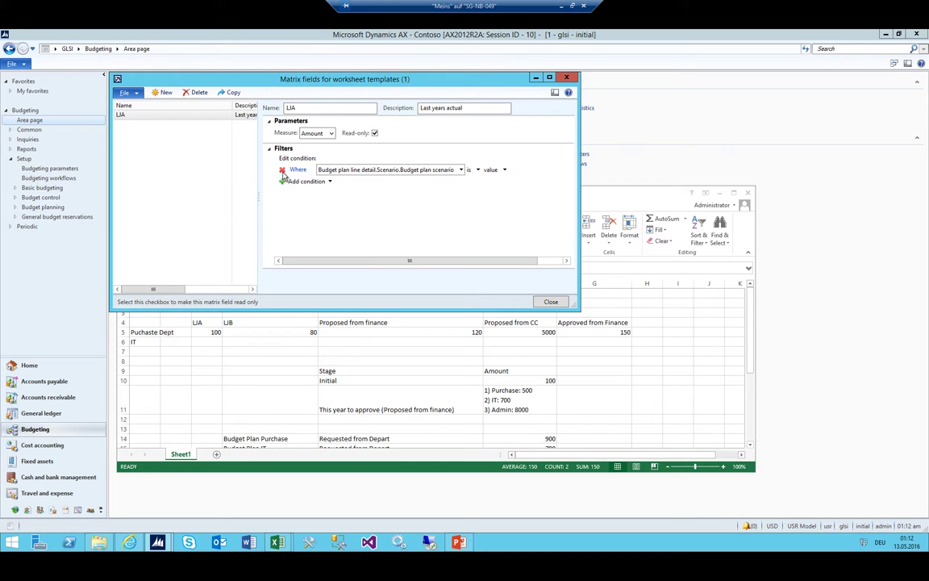
pyautogui.click(282, 170)
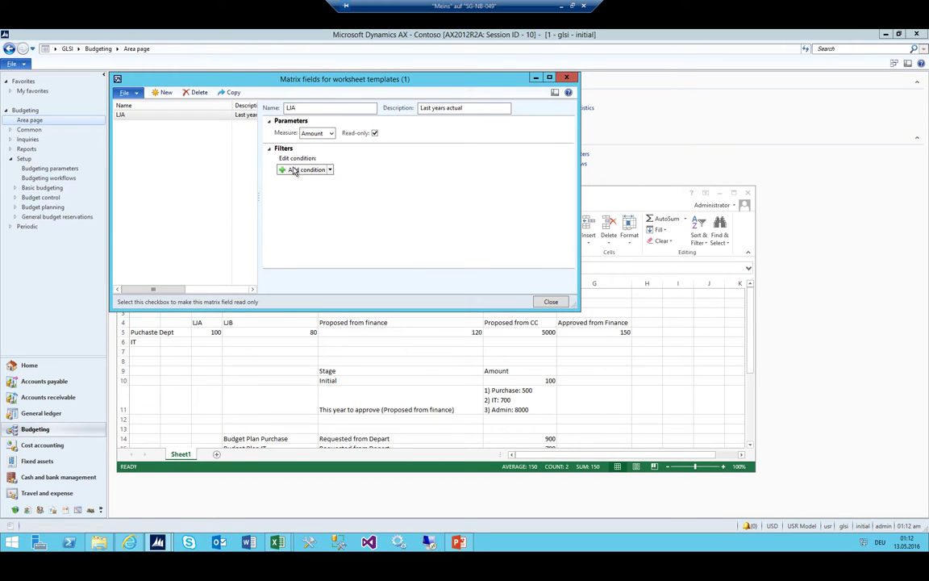
pyautogui.click(300, 170)
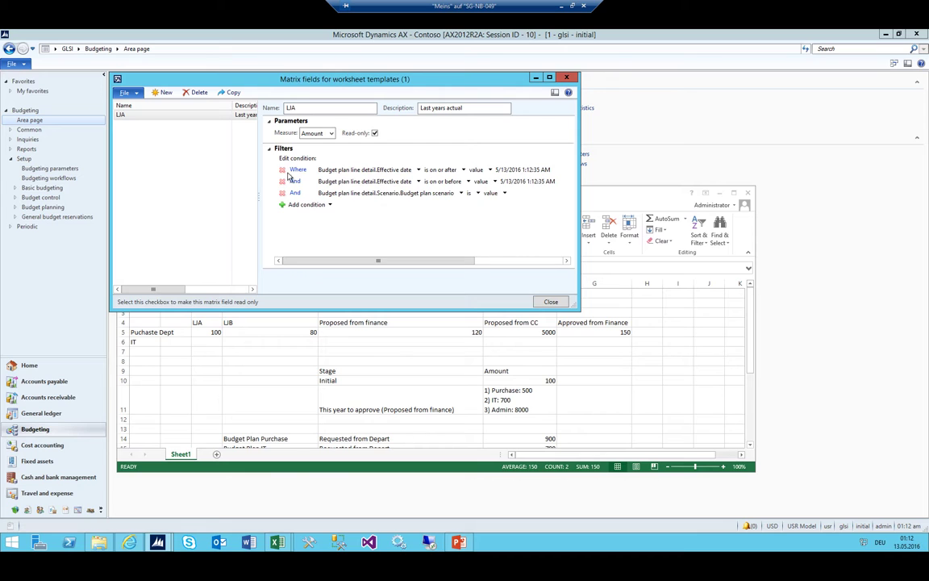
pyautogui.click(282, 170)
pyautogui.click(282, 169)
pyautogui.click(283, 170)
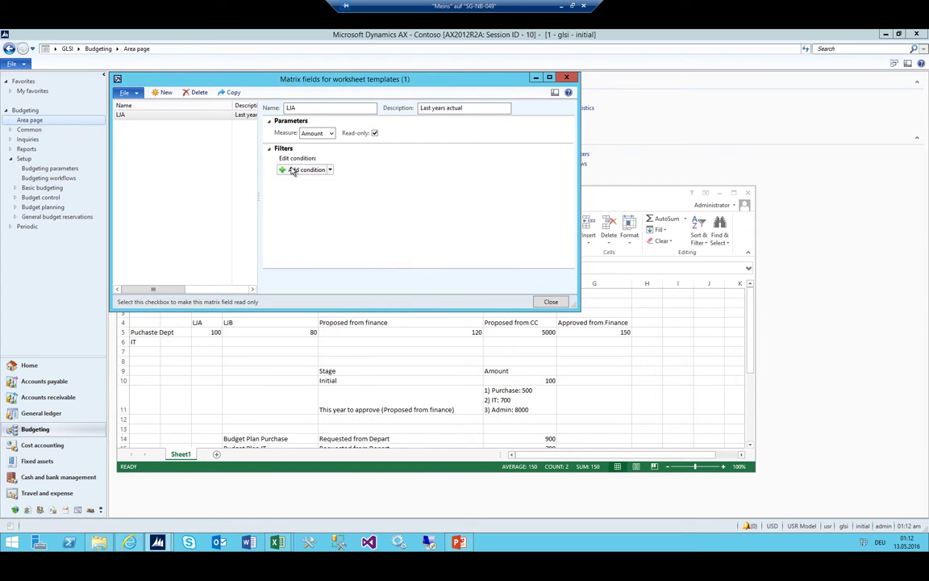
# Add a filter condition to LJA on the field Budget plan line detail.Scenario.Budget plan scenario.
pyautogui.click(294, 170)
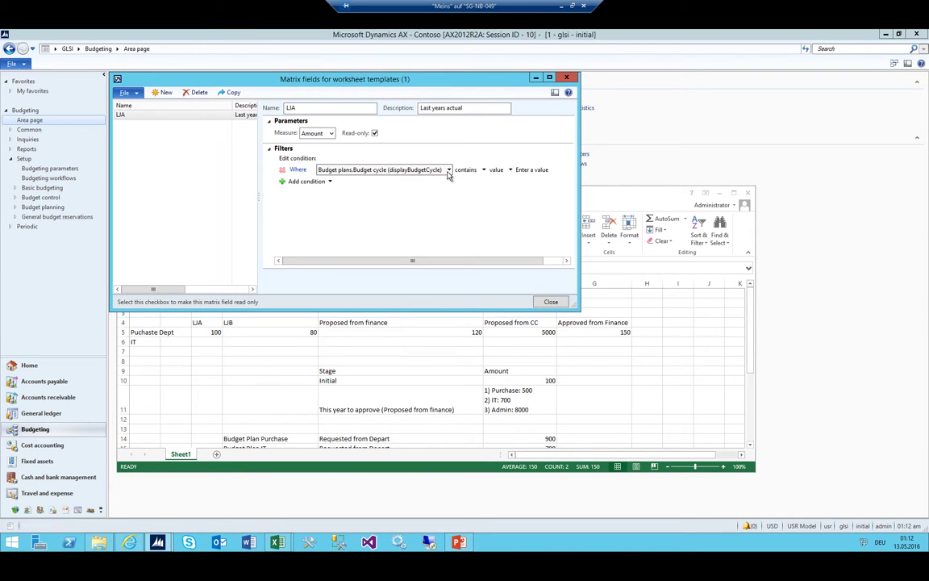
pyautogui.click(448, 171)
pyautogui.moveTo(378, 193)
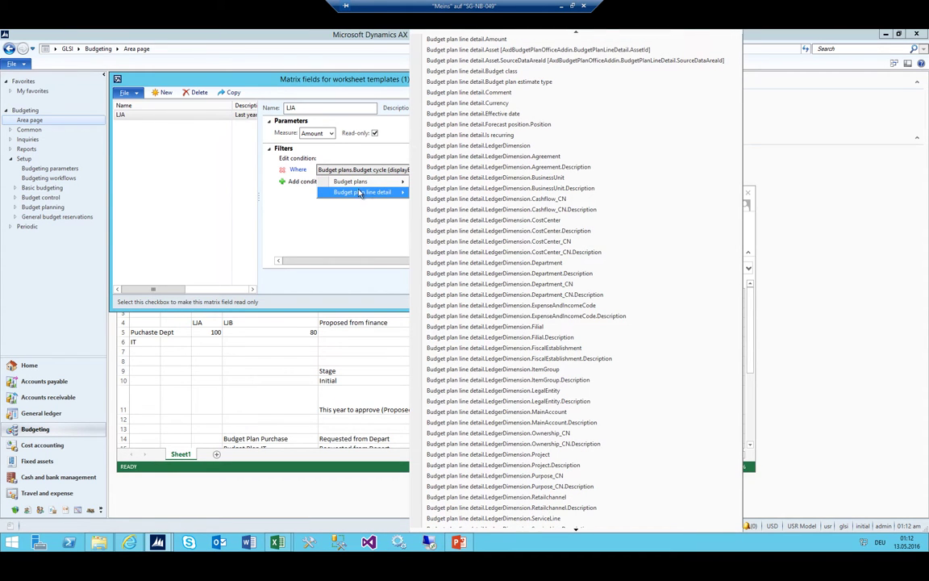
pyautogui.scroll(-7, 493, 179)
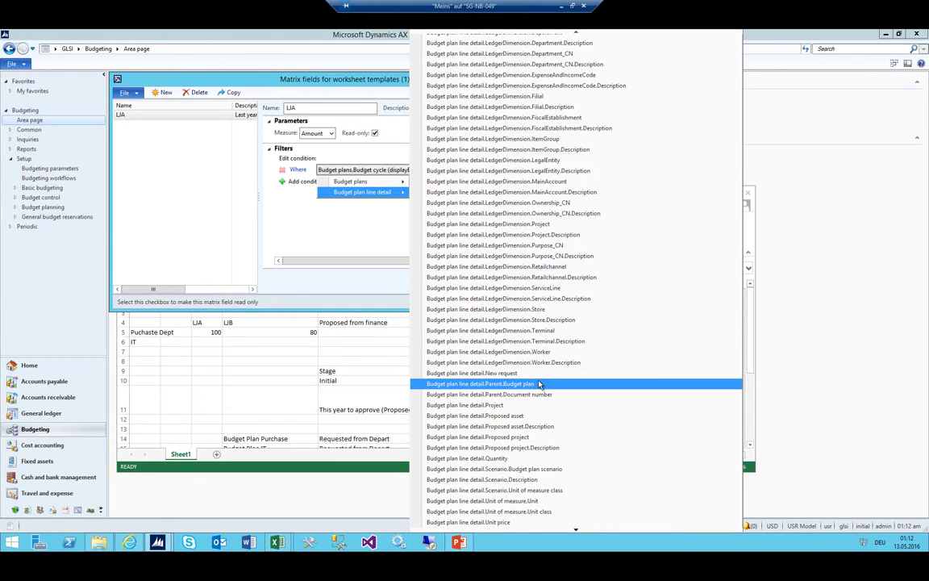
pyautogui.click(548, 472)
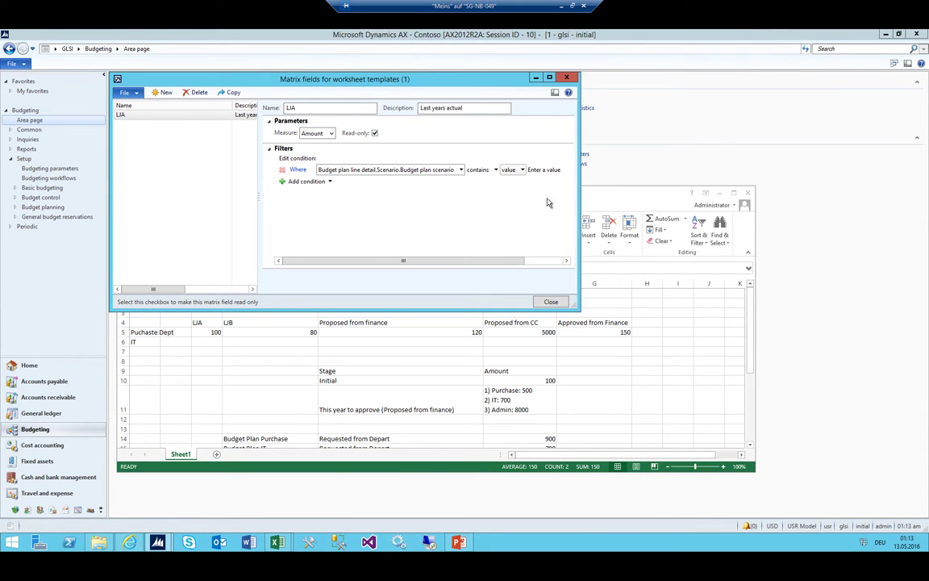
# Widen the form and set the LJA scenario condition to "is" with the value 001_LJA.
pyautogui.moveTo(579, 256); pyautogui.dragTo(700, 256)
pyautogui.click(506, 171)
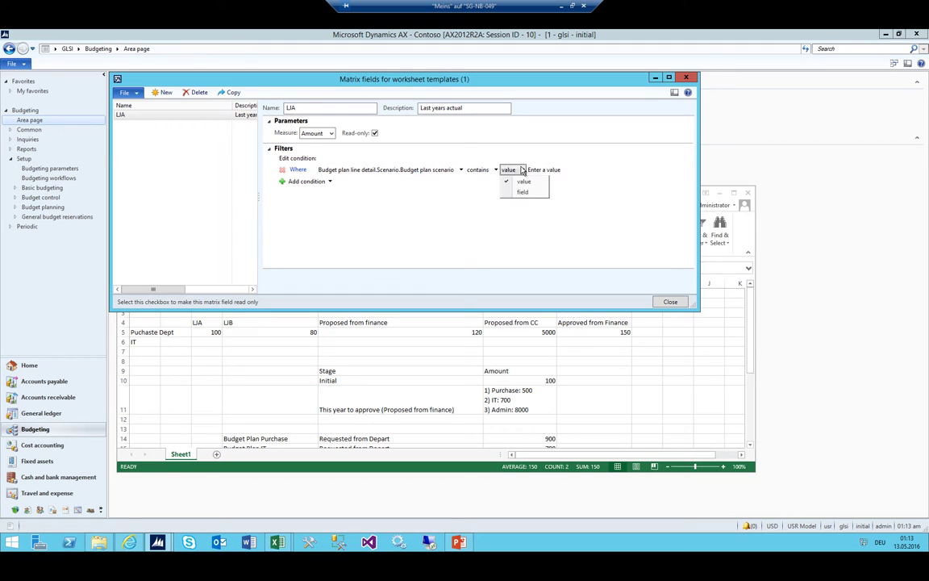
pyautogui.click(477, 169)
pyautogui.click(488, 201)
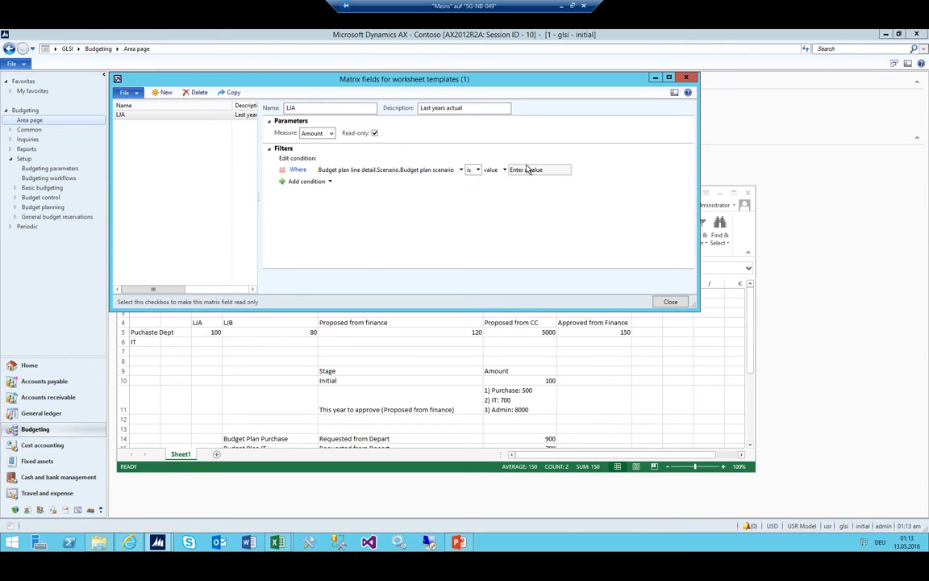
pyautogui.click(529, 170)
pyautogui.click(566, 170)
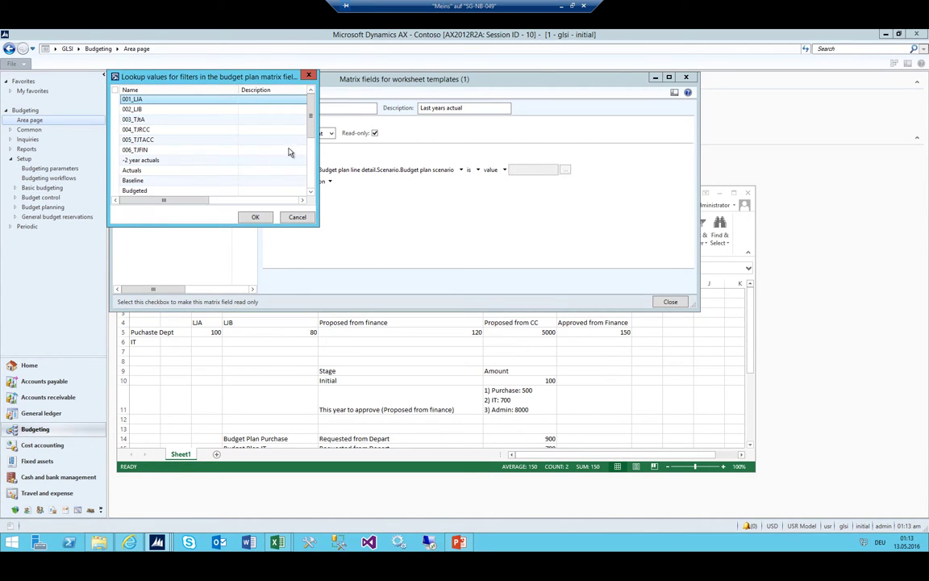
pyautogui.doubleClick(150, 100)
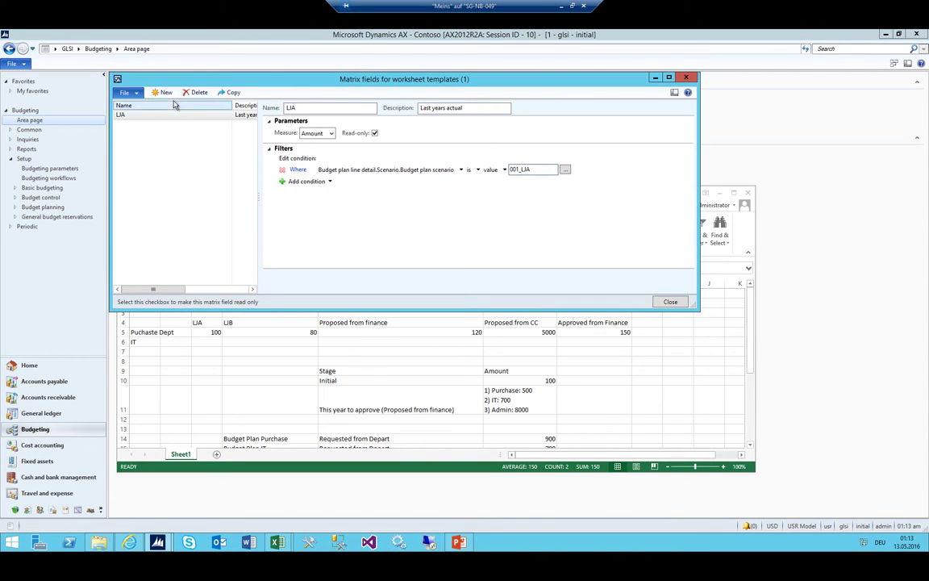
# Create another matrix field named LJB with the description "Last years Budget".
pyautogui.click(162, 91)
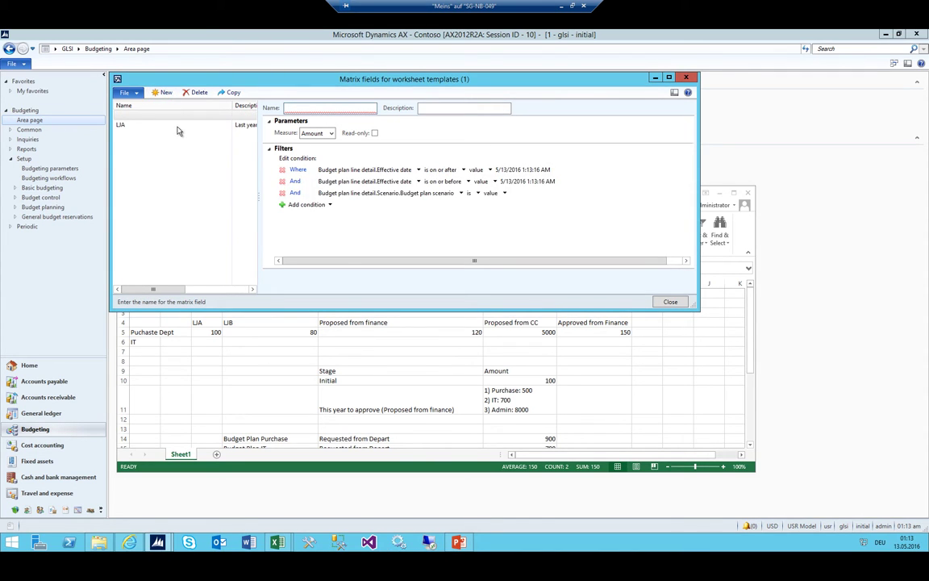
pyautogui.click(179, 129)
pyautogui.click(792, 153)
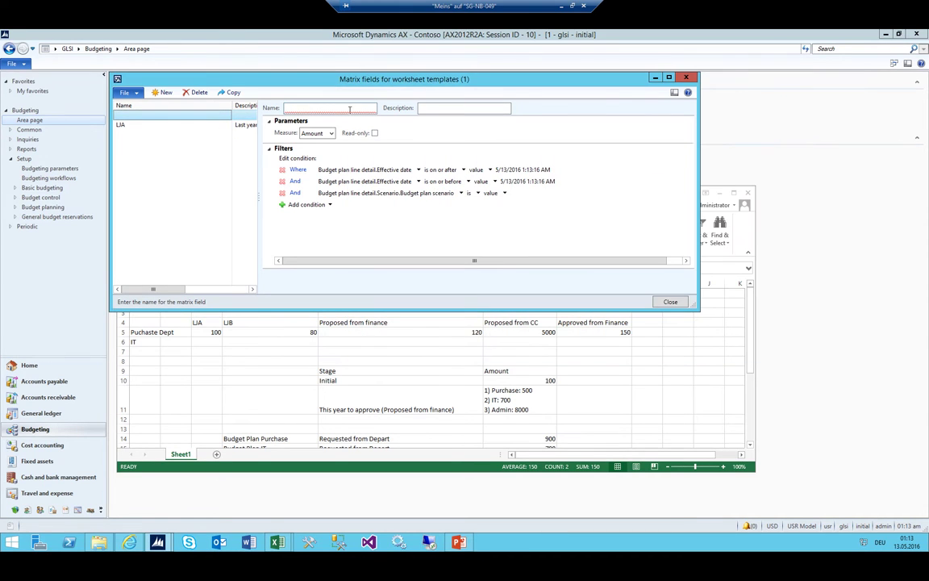
pyautogui.write('L')
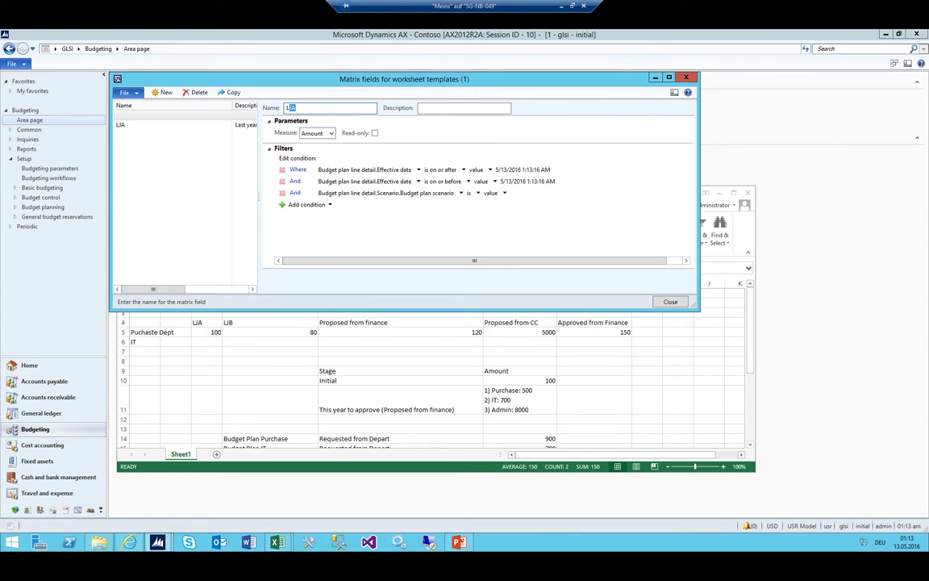
pyautogui.write('JB')
pyautogui.press('Tab')
pyautogui.write('L')
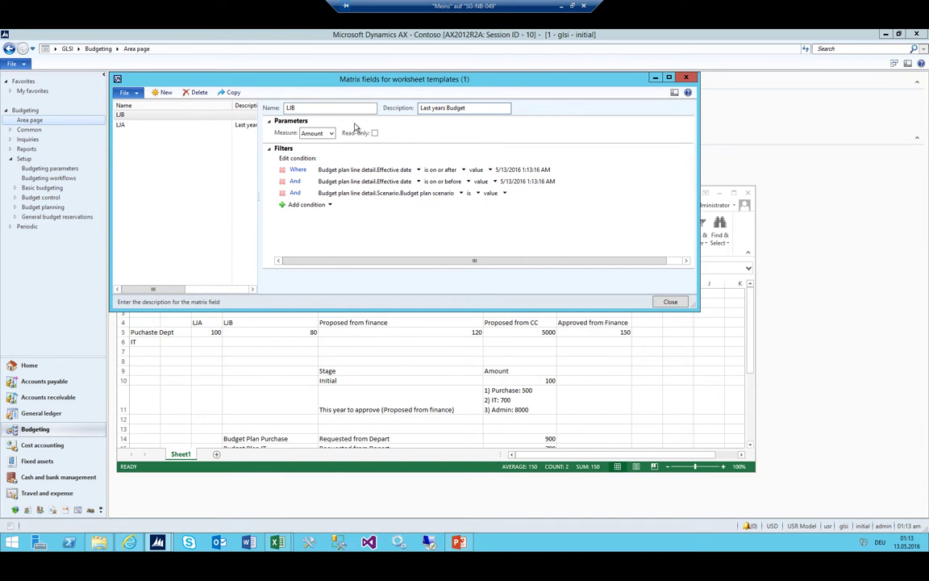
# Clear the default filter conditions from the LJB matrix field and add one new condition.
pyautogui.click(283, 170)
pyautogui.click(282, 170)
pyautogui.click(282, 170)
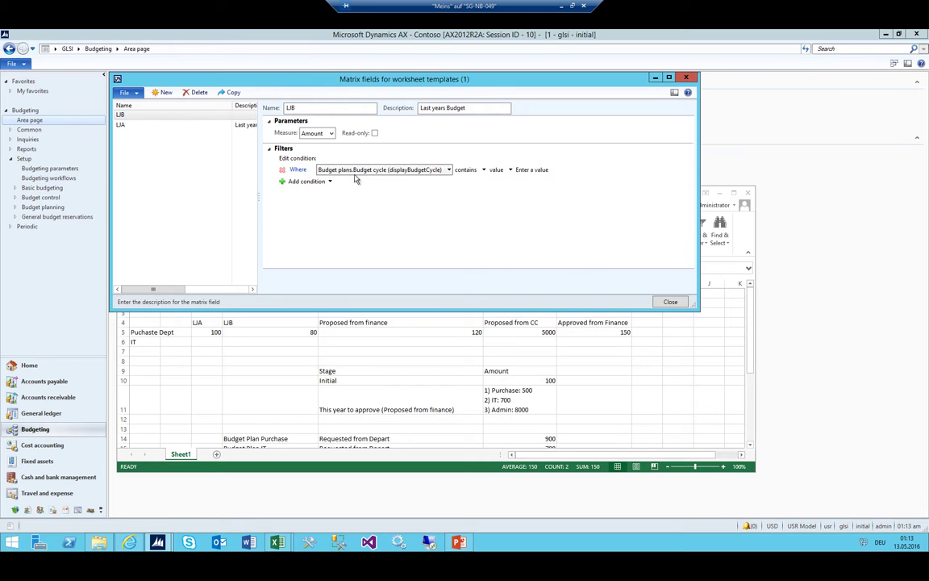
# Set the LJB condition's field to Budget plan line detail.Scenario.Budget plan scenario.
pyautogui.click(403, 170)
pyautogui.moveTo(363, 192)
pyautogui.scroll(-5, 517, 363)
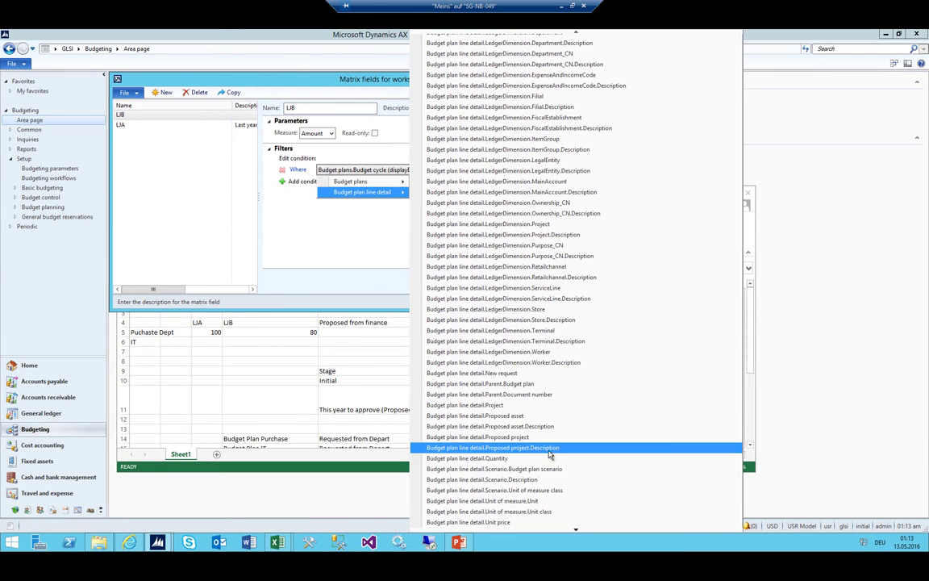
pyautogui.click(493, 469)
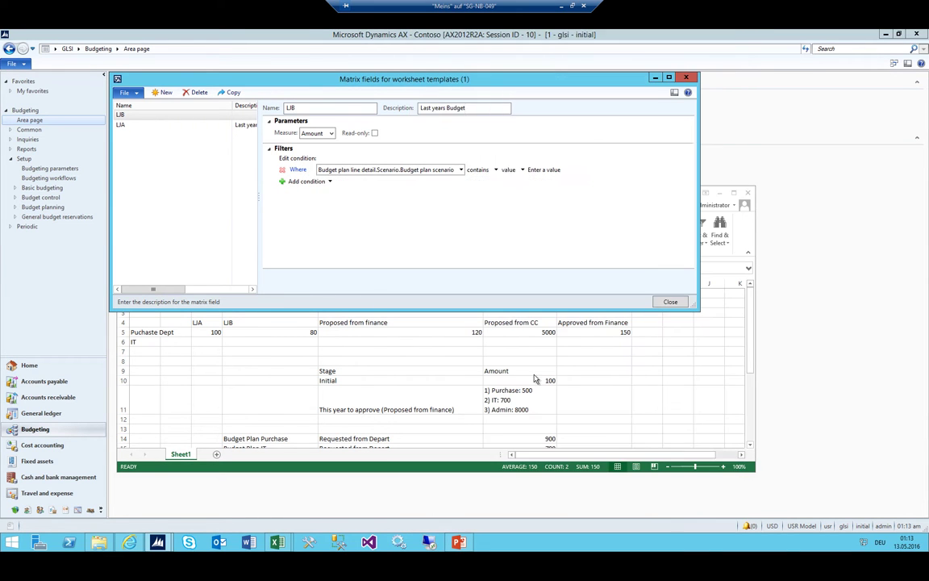
# Set the LJB scenario condition to "is" with the value 002_LJB from the lookup list.
pyautogui.click(520, 171)
pyautogui.click(495, 169)
pyautogui.click(488, 183)
pyautogui.click(540, 170)
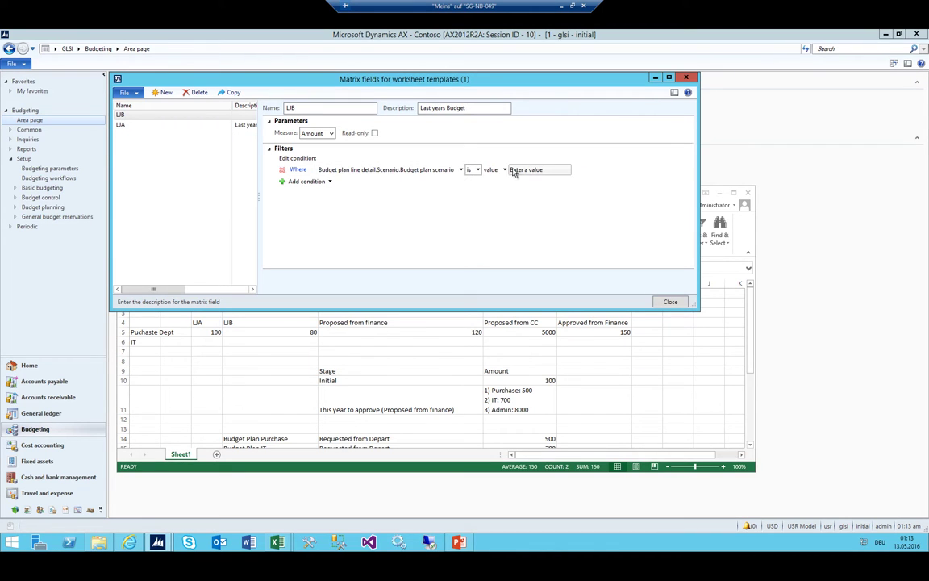
pyautogui.click(565, 169)
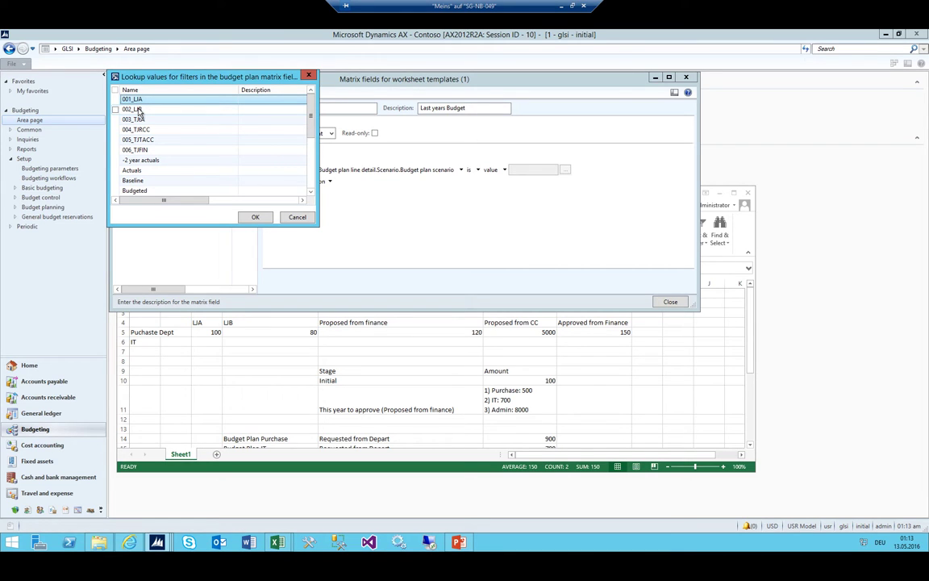
pyautogui.doubleClick(139, 110)
# Create a matrix field named TJProp with the description "This year proposed by finance".
pyautogui.click(161, 92)
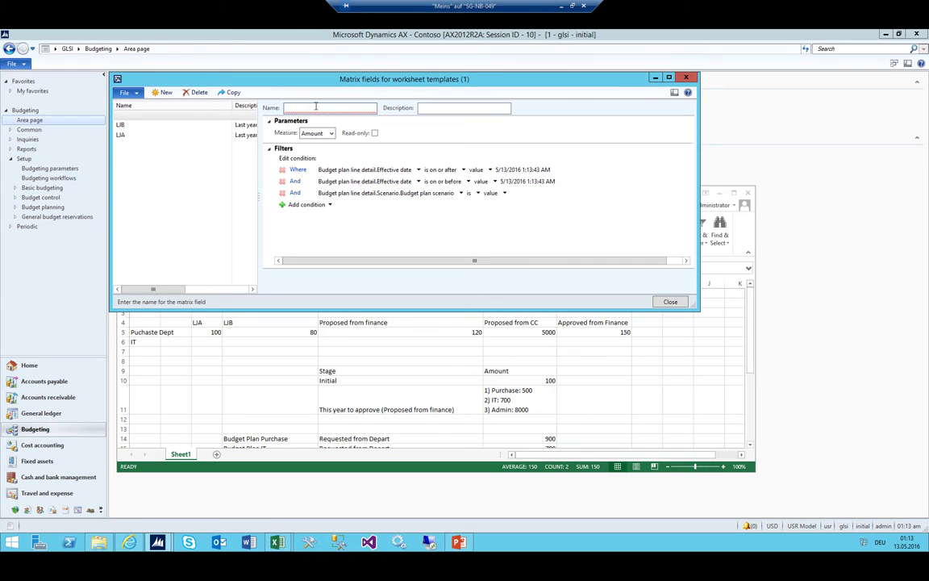
pyautogui.write('TJProp')
pyautogui.press('Tab')
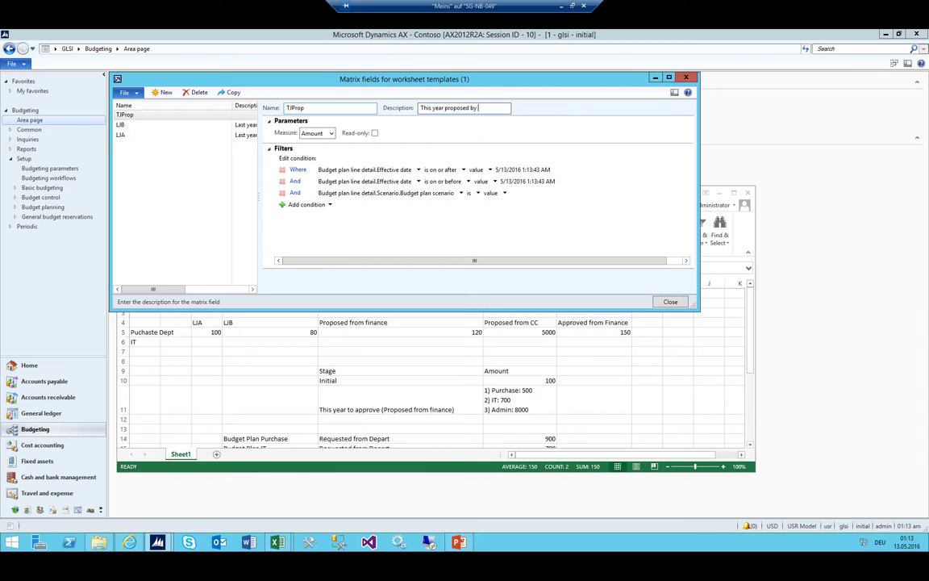
pyautogui.write('This year proposed by finance')
pyautogui.press('Tab')
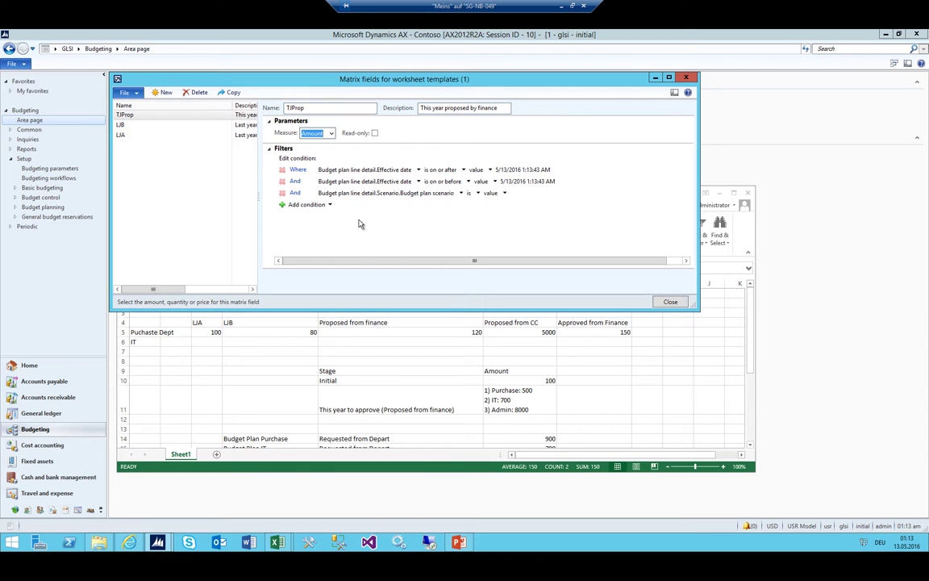
# Remove the default filter conditions from the TJProp matrix field and leave a single new condition.
pyautogui.click(282, 180)
pyautogui.click(282, 169)
pyautogui.click(281, 170)
pyautogui.click(294, 170)
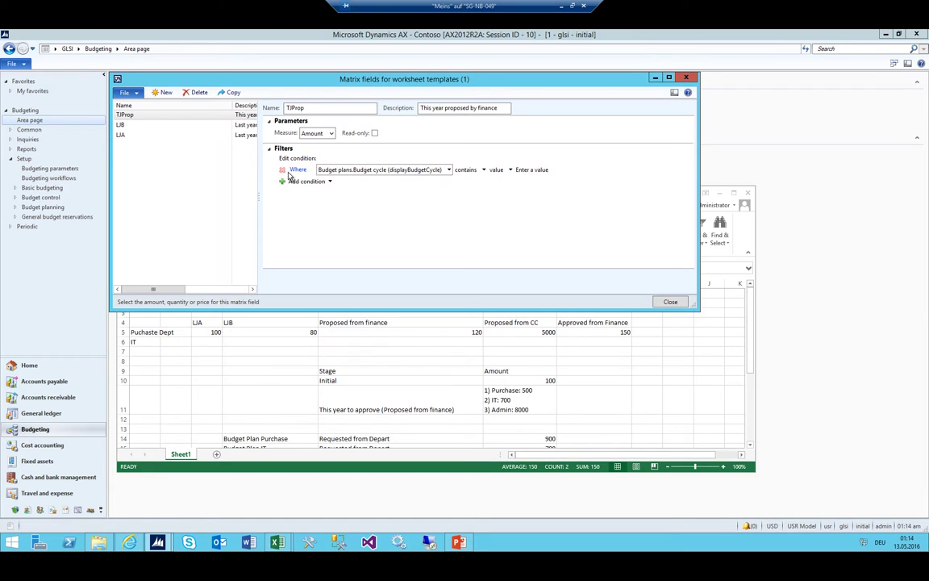
# Set the TJProp condition's field to Budget plan line detail.Scenario.Budget plan scenario.
pyautogui.click(440, 169)
pyautogui.moveTo(413, 194)
pyautogui.scroll(-5, 484, 235)
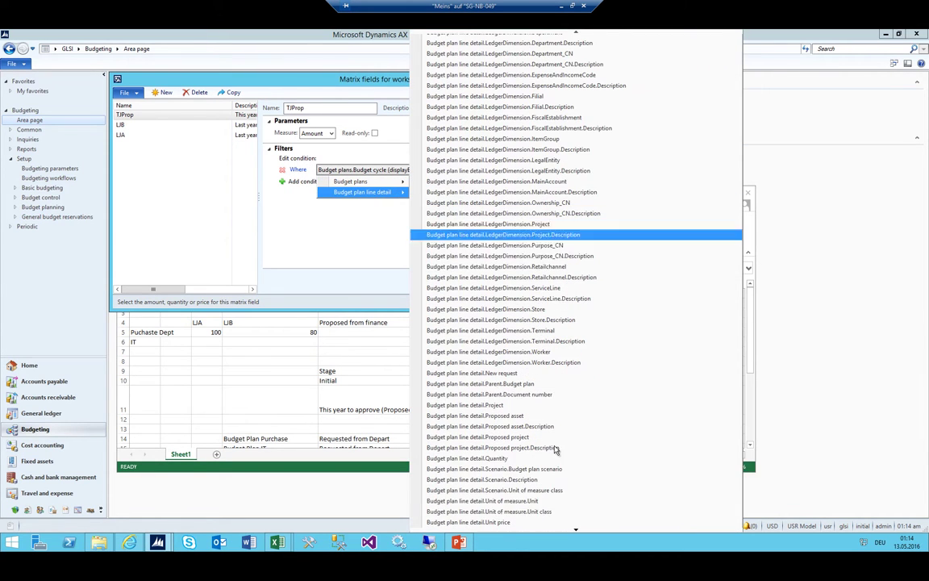
pyautogui.click(484, 501)
# Set the TJProp scenario condition to "is" with the value 003_TJtA from the lookup list.
pyautogui.click(482, 177)
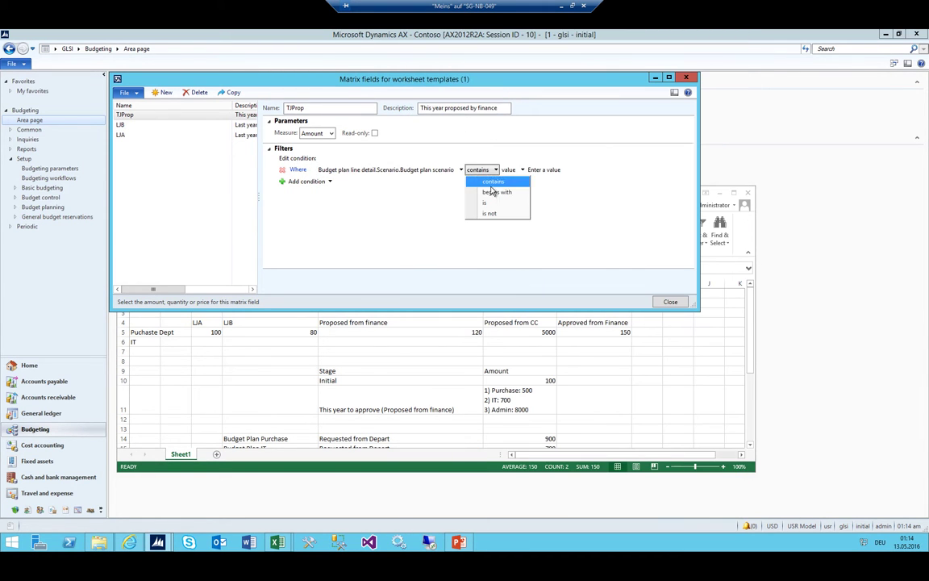
pyautogui.click(489, 201)
pyautogui.click(549, 170)
pyautogui.click(565, 170)
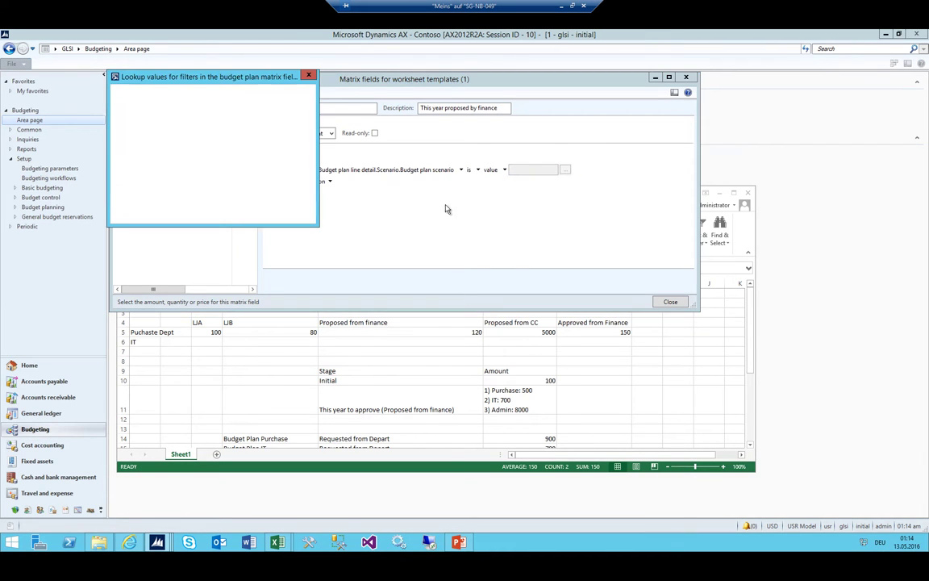
pyautogui.click(136, 119)
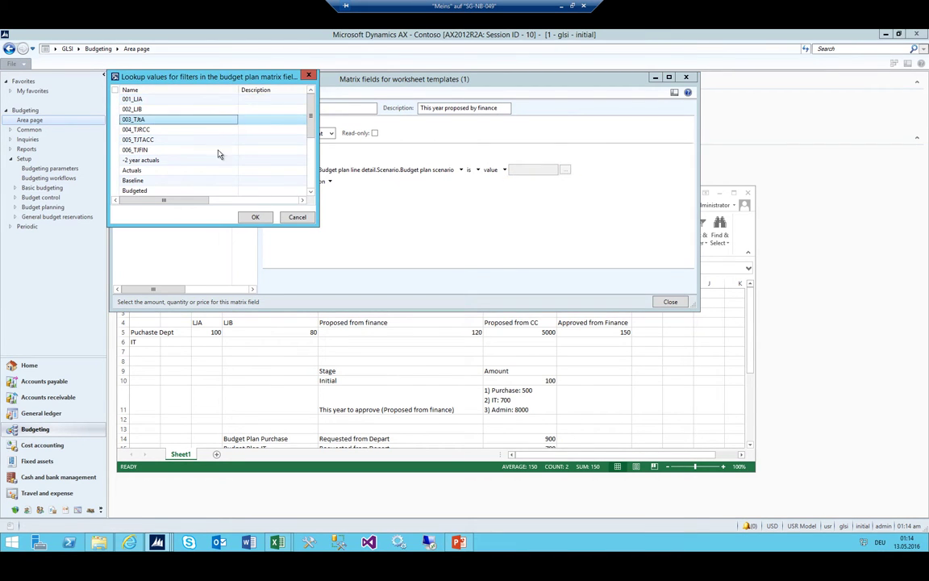
pyautogui.click(254, 217)
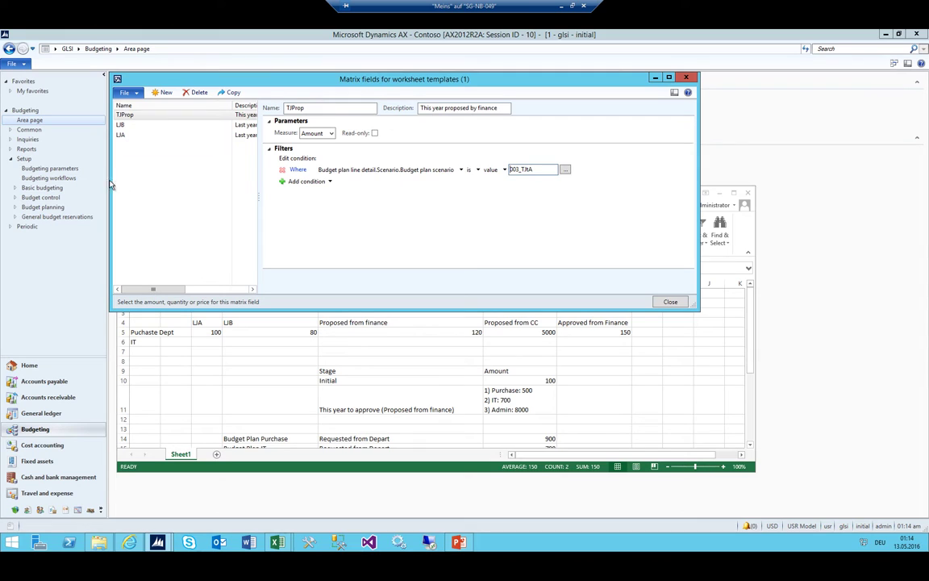
# Make the LJB matrix field read-only and compare its settings with those of TJProp and LJA.
pyautogui.click(131, 127)
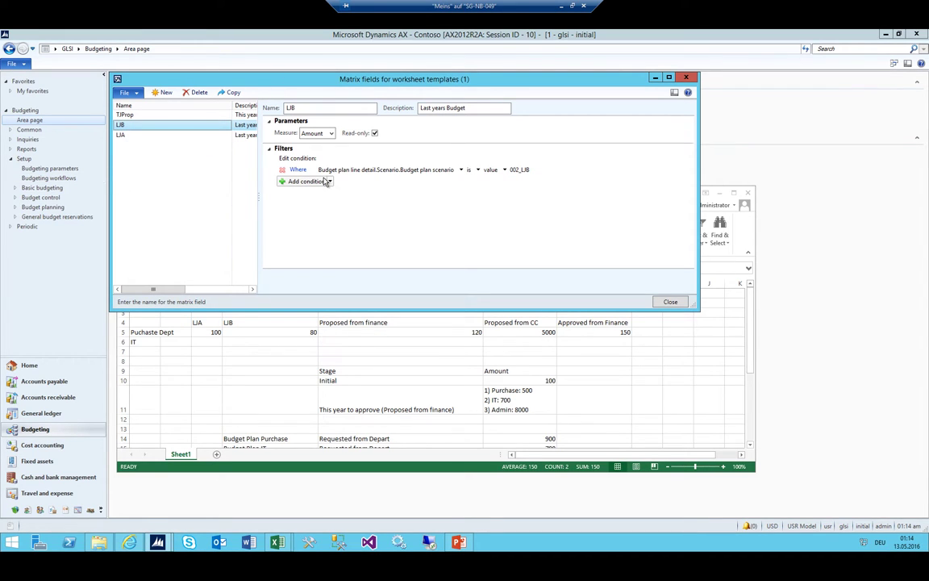
pyautogui.click(123, 115)
pyautogui.click(122, 125)
pyautogui.click(127, 134)
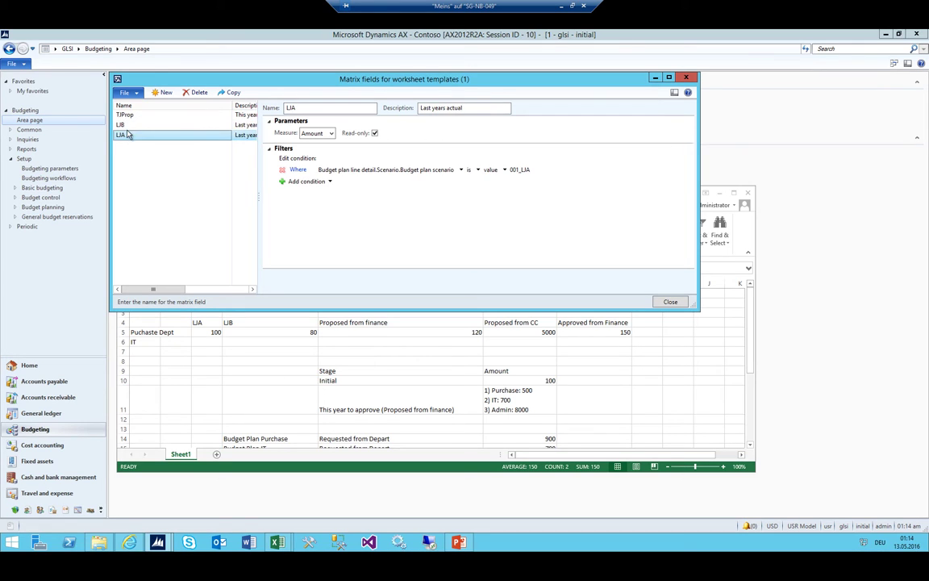
pyautogui.click(125, 125)
pyautogui.click(122, 114)
pyautogui.click(125, 125)
pyautogui.click(127, 134)
pyautogui.click(133, 126)
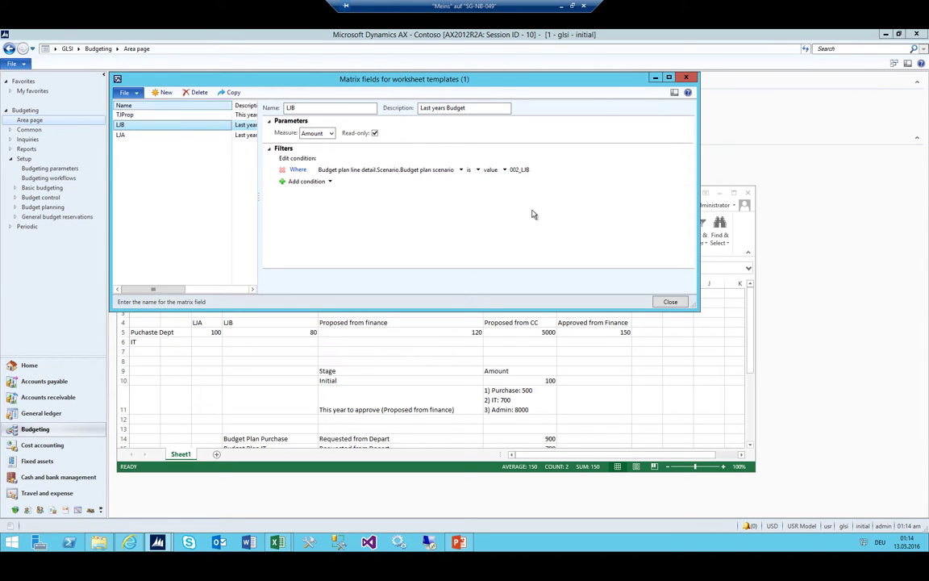
# Start another blank matrix field and discard it.
pyautogui.click(162, 92)
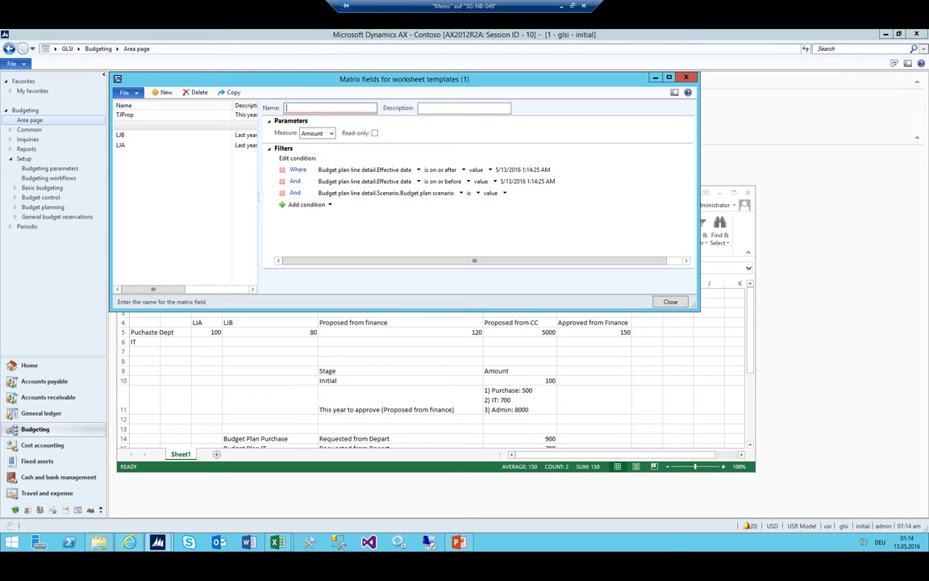
pyautogui.press('Escape')
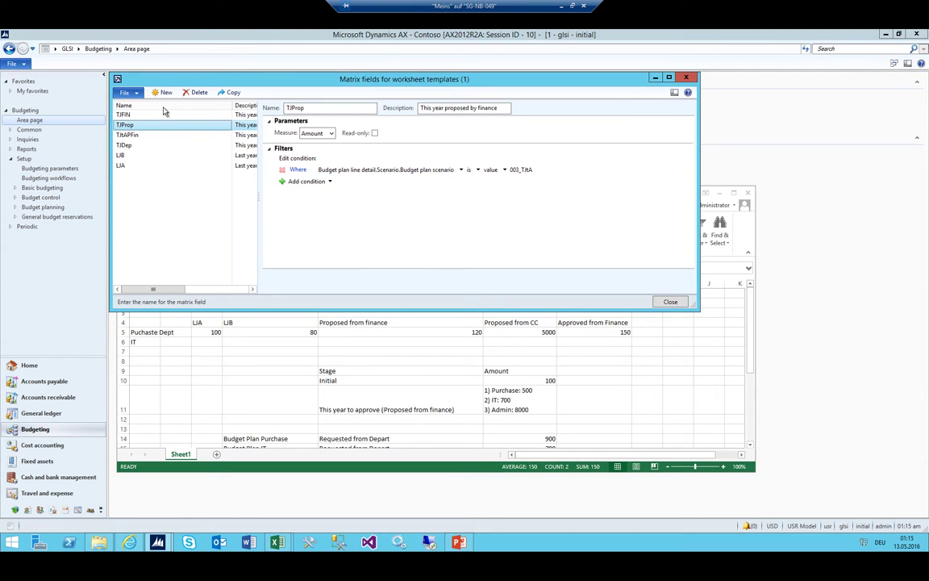
# Review the description, read-only setting and scenario filter of the matrix fields, and narrow the Name column so the descriptions are readable.
pyautogui.click(145, 116)
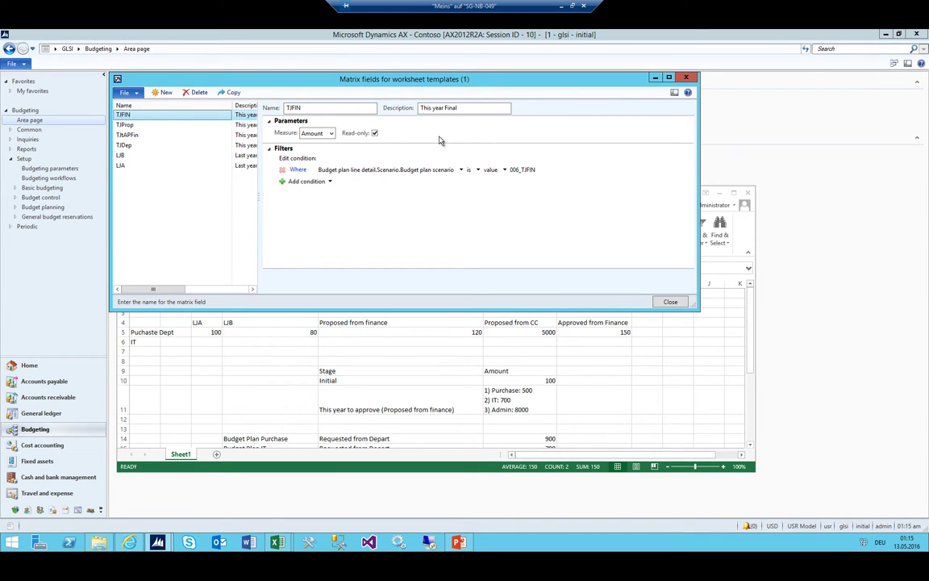
pyautogui.press('Down')
pyautogui.press('Down')
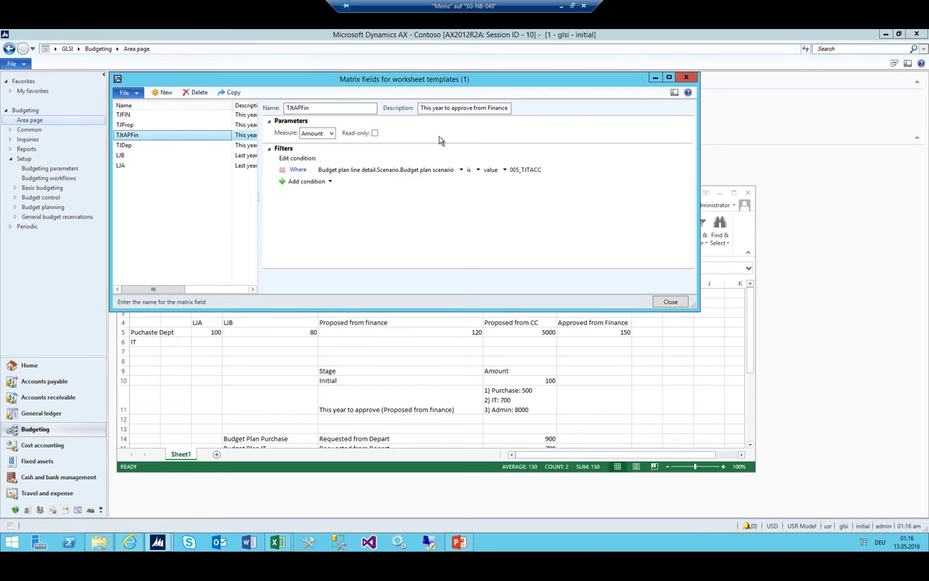
pyautogui.press('Down')
pyautogui.press('Down')
pyautogui.press('Up')
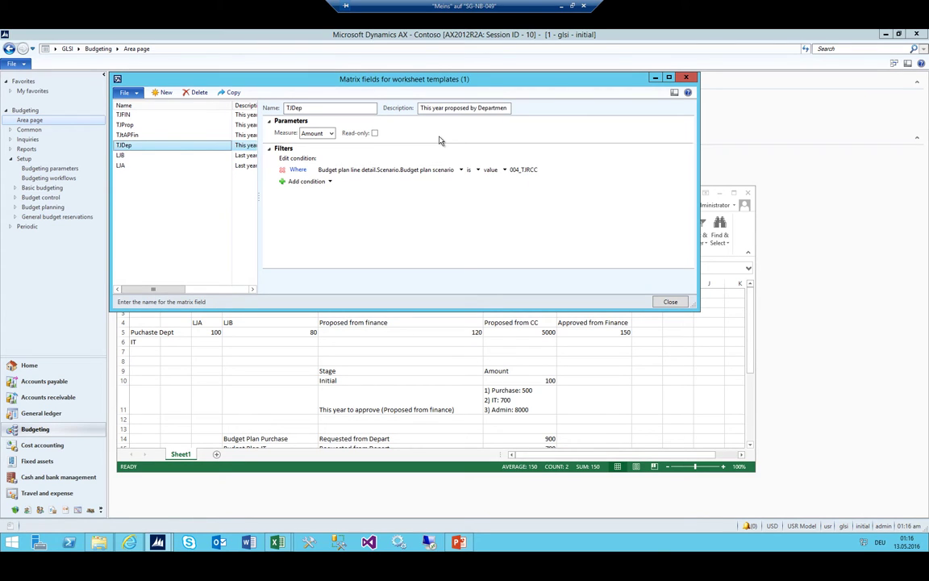
pyautogui.press('Down')
pyautogui.press('Up')
pyautogui.press('Up')
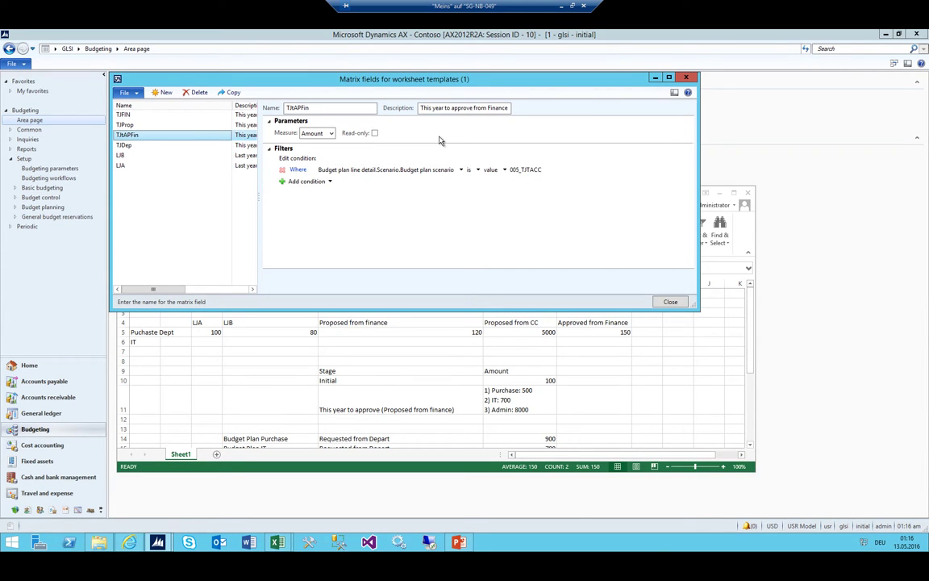
pyautogui.click(122, 115)
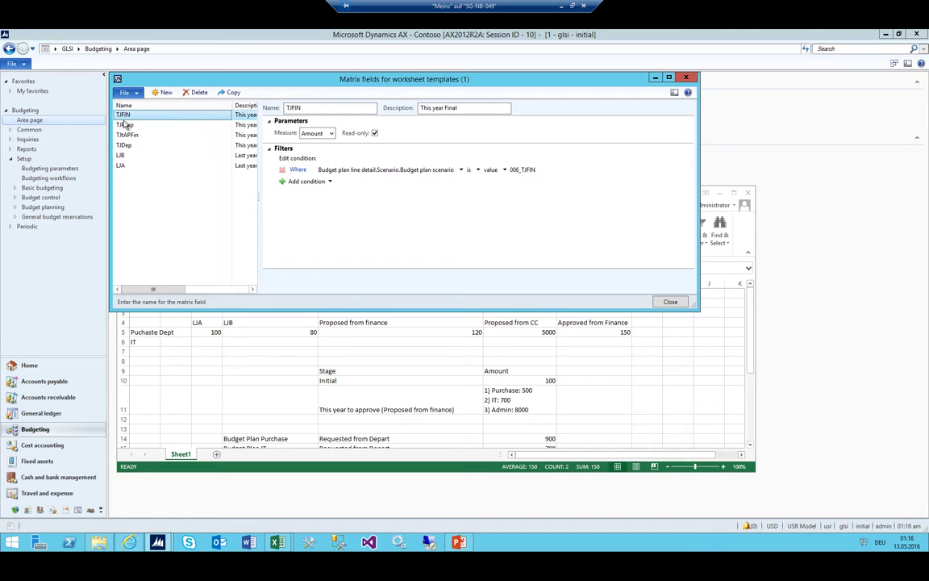
pyautogui.press('Down')
pyautogui.press('Down')
pyautogui.press('Up')
pyautogui.press('Up')
pyautogui.press('Down')
pyautogui.press('Down')
pyautogui.press('Down')
pyautogui.press('Down')
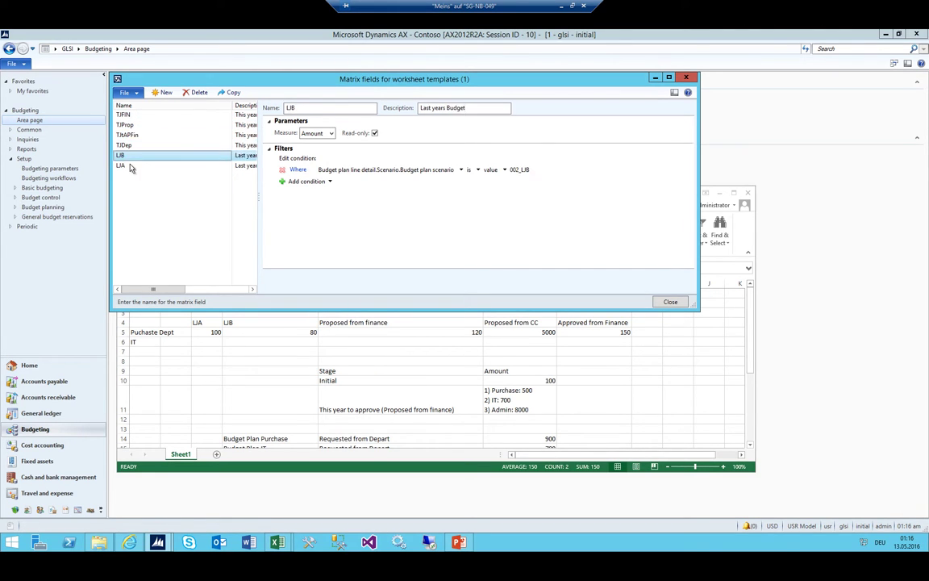
pyautogui.press('Up')
pyautogui.press('Up')
pyautogui.press('Up')
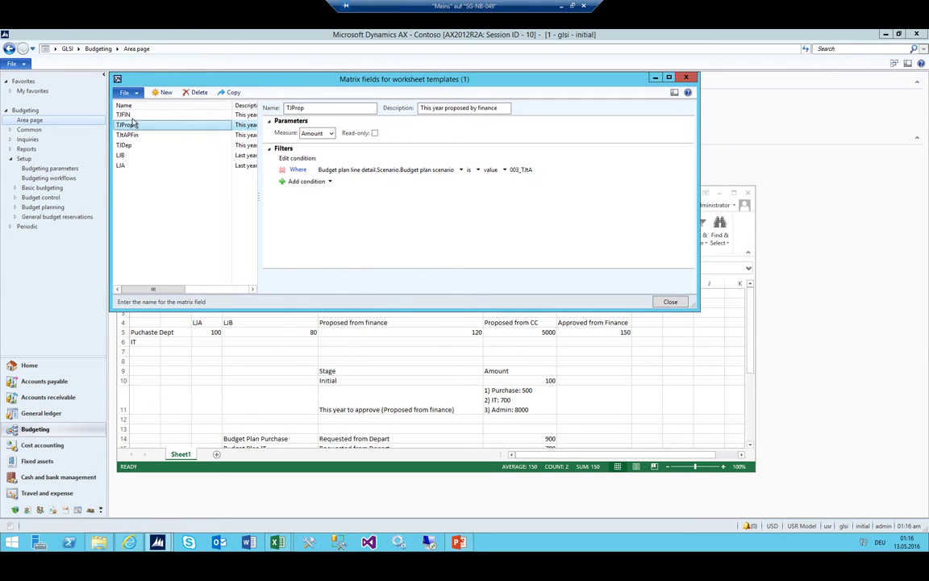
pyautogui.press('Up')
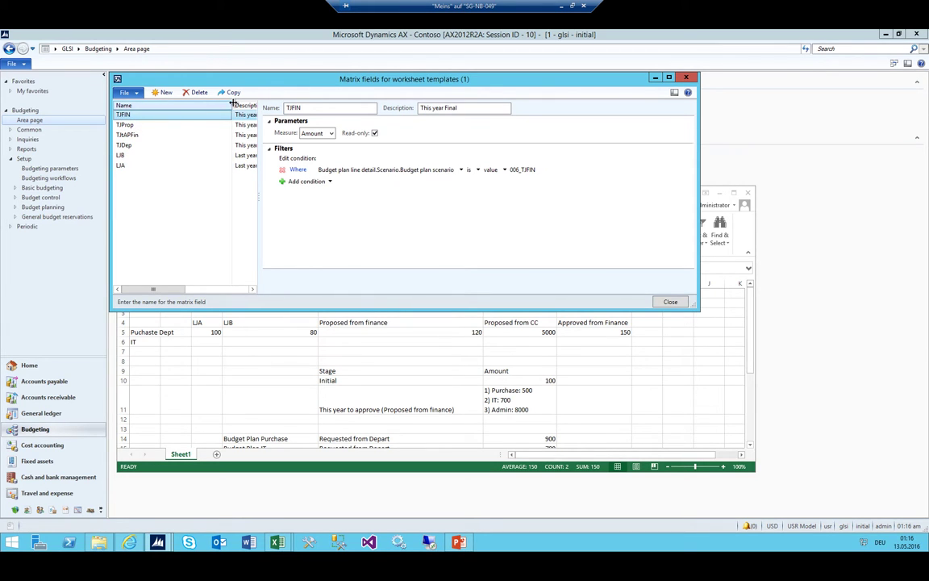
pyautogui.moveTo(232, 106); pyautogui.dragTo(161, 105)
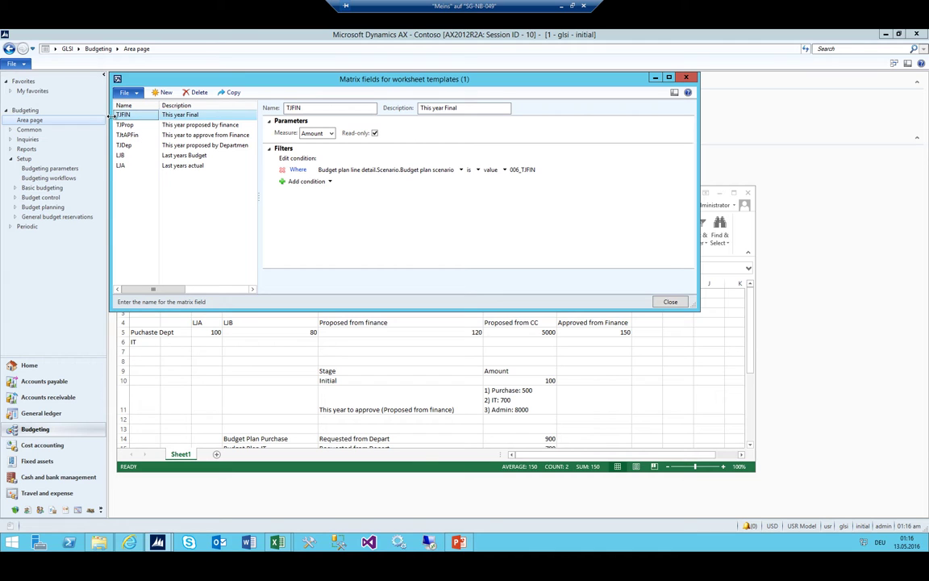
# Add a second filter condition to TJFIN and look through the available Budget plan line detail and Budget plans fields.
pyautogui.click(305, 181)
pyautogui.click(392, 182)
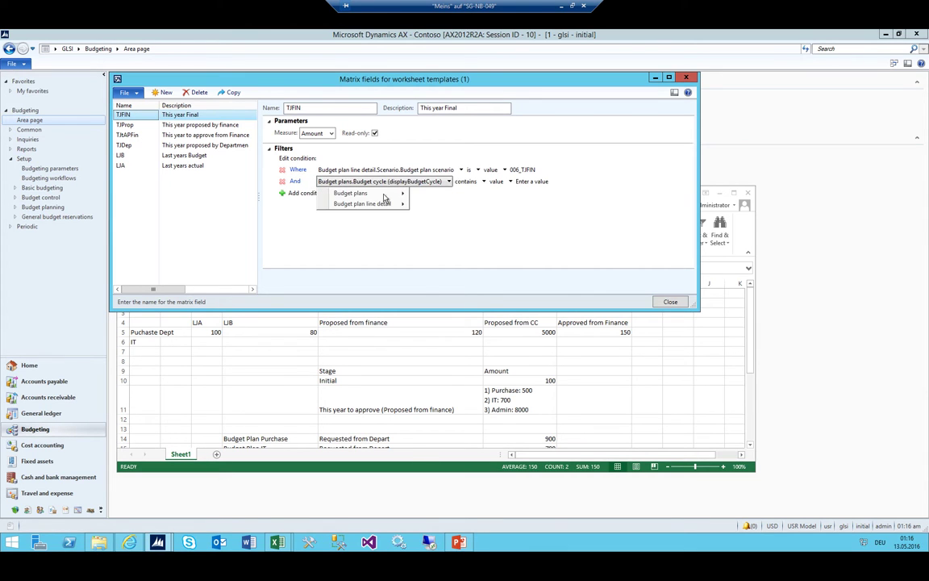
pyautogui.moveTo(364, 204)
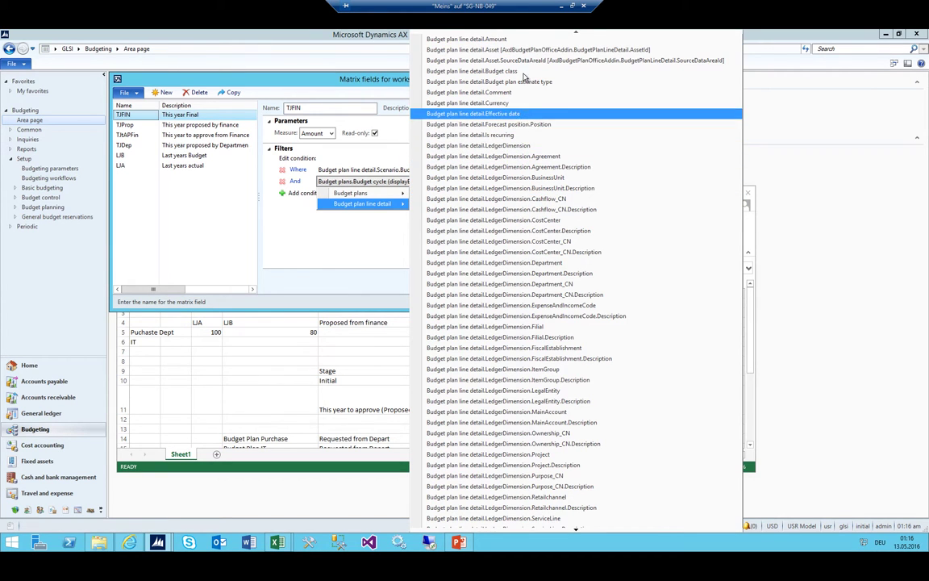
pyautogui.scroll(-5, 525, 97)
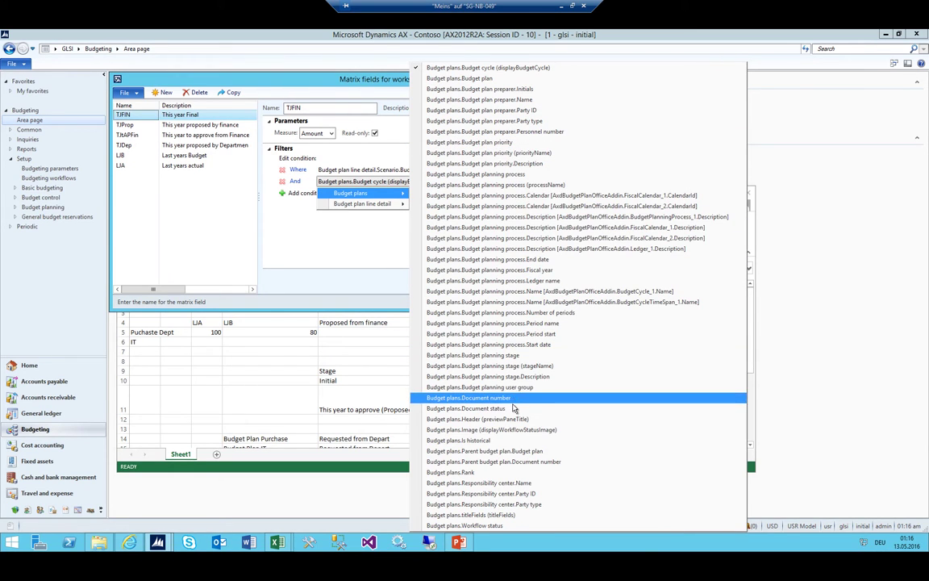
pyautogui.click(159, 111)
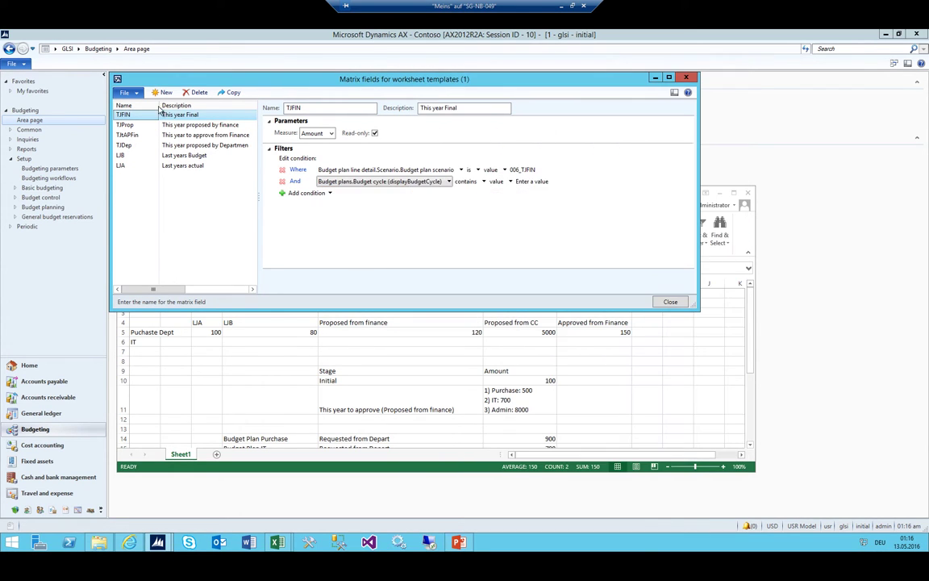
# View the default filter conditions of a new matrix field and discard that record.
pyautogui.click(156, 92)
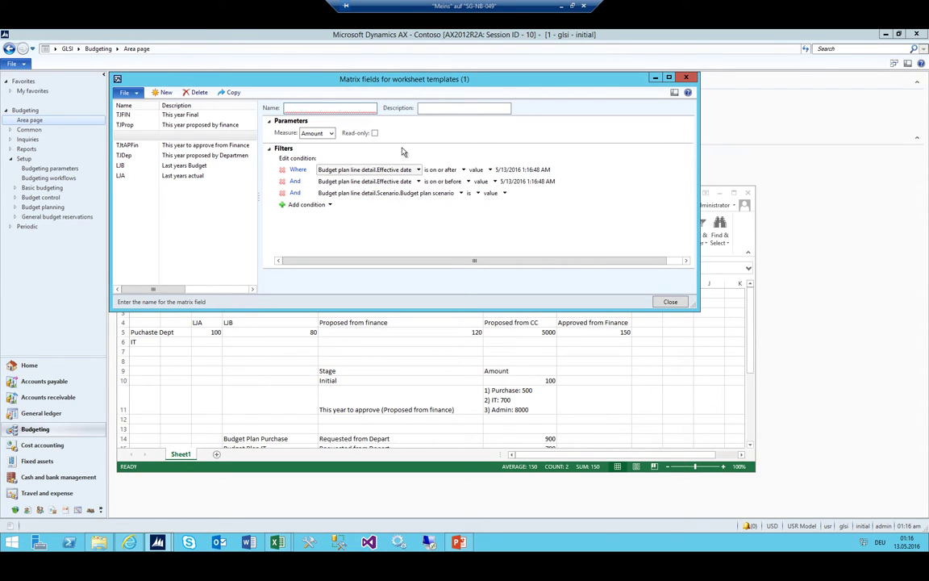
pyautogui.press('Escape')
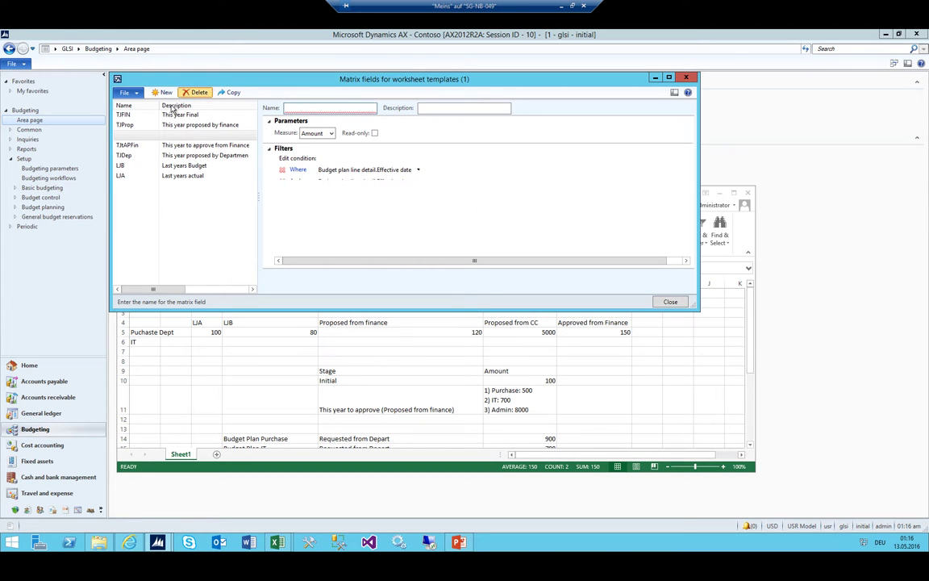
# Add a second filter condition to the This year Final matrix field: Budget plan line detail.Effective date is on or after a value.
pyautogui.click(180, 114)
pyautogui.click(306, 181)
pyautogui.click(355, 181)
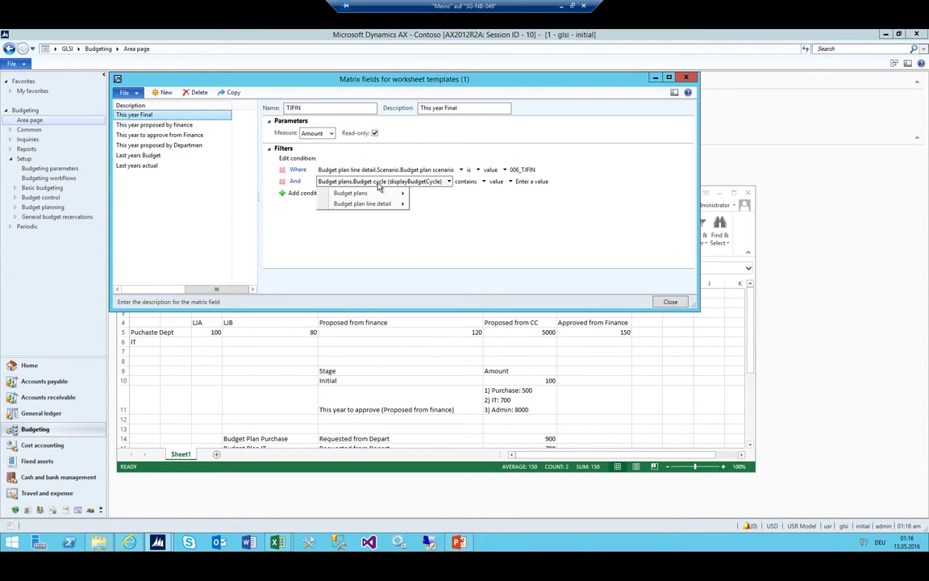
pyautogui.moveTo(374, 204)
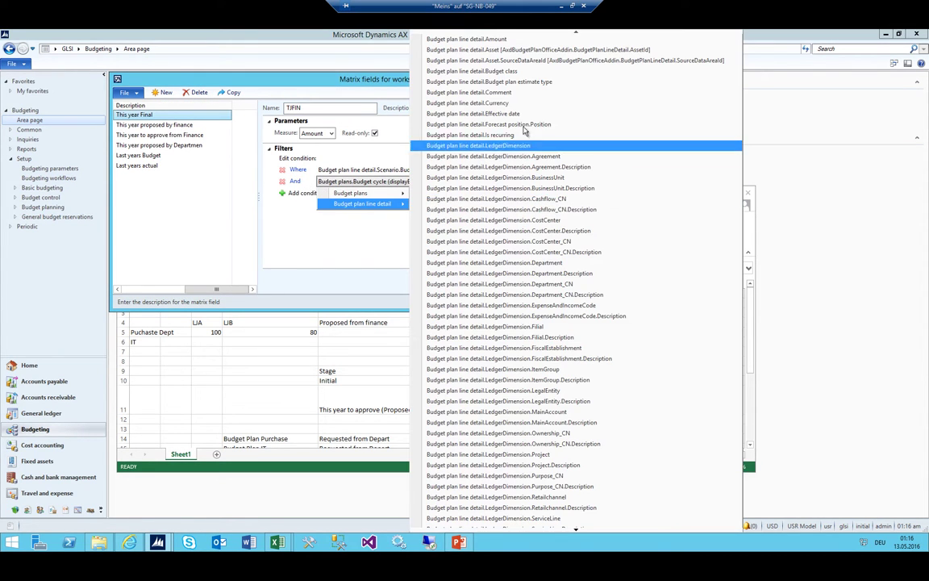
pyautogui.click(473, 113)
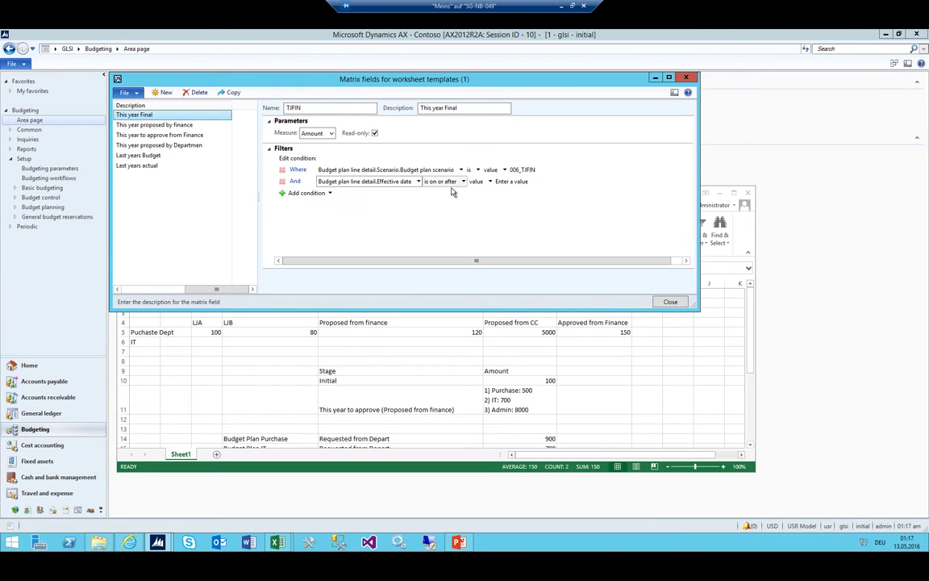
pyautogui.click(451, 184)
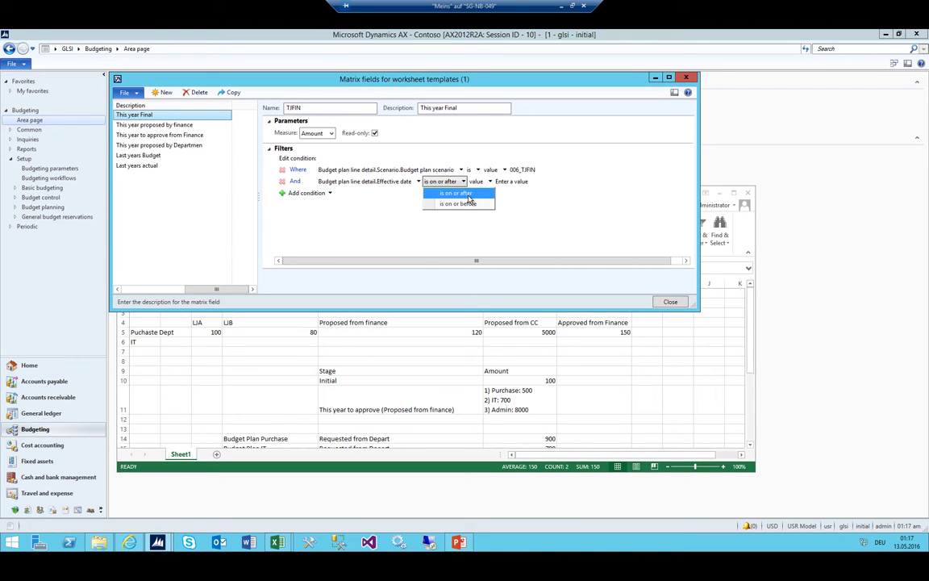
pyautogui.click(466, 195)
pyautogui.click(483, 182)
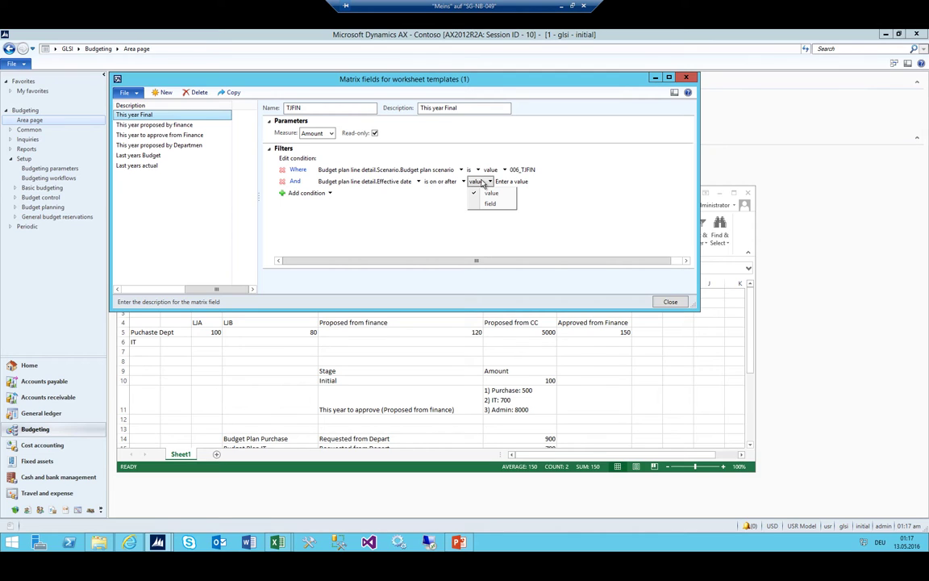
pyautogui.click(491, 193)
# Try First day of month as the relative effective date and switch it back to Today.
pyautogui.click(586, 182)
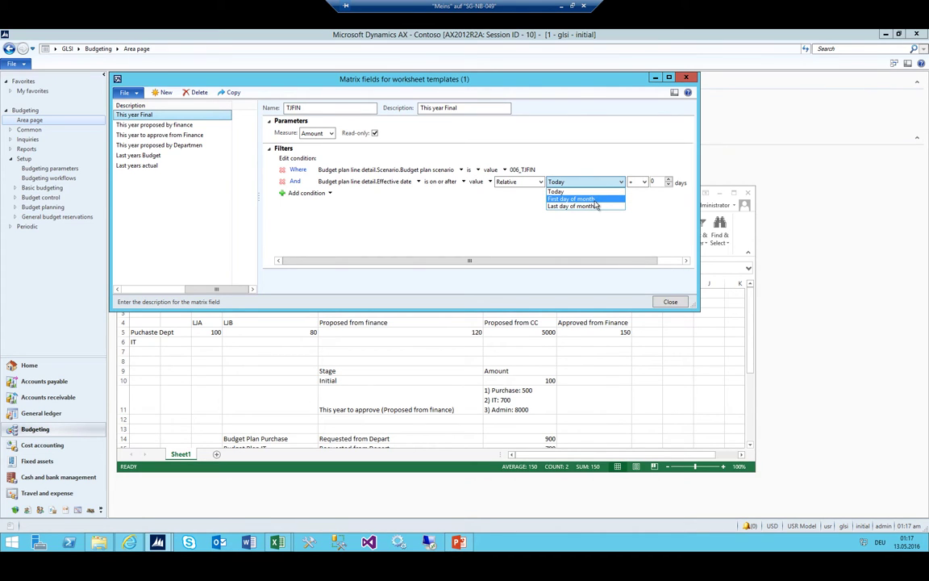
pyautogui.click(518, 181)
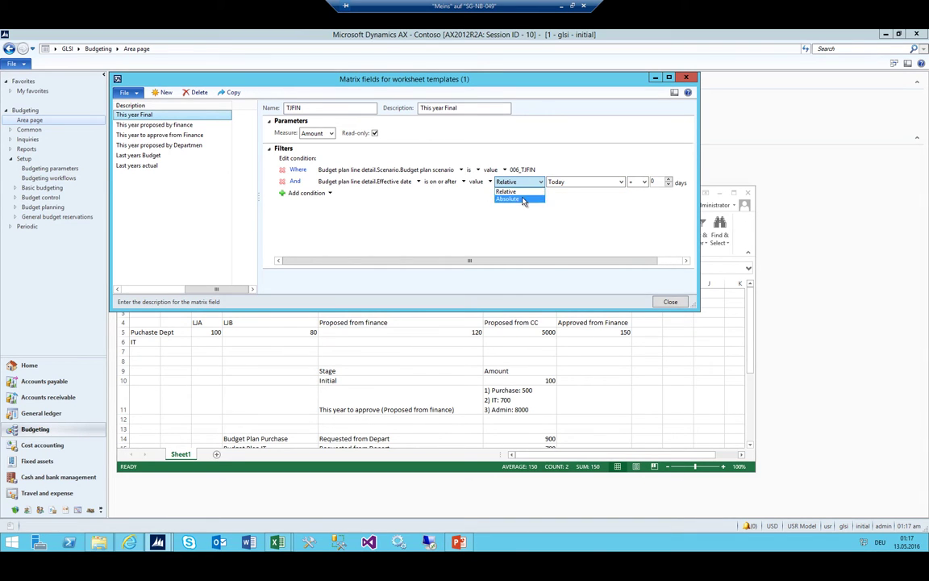
pyautogui.click(583, 184)
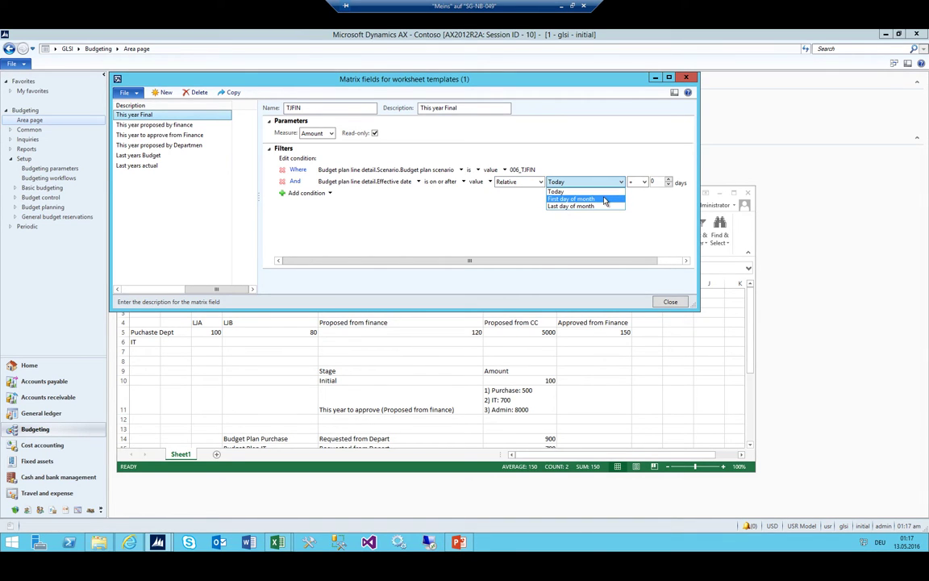
pyautogui.click(605, 200)
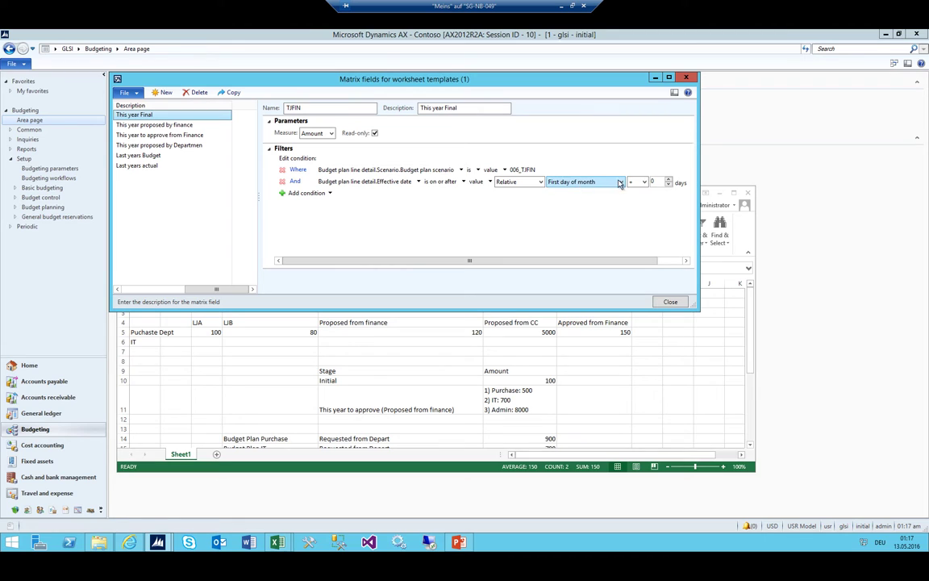
pyautogui.click(540, 181)
pyautogui.click(560, 182)
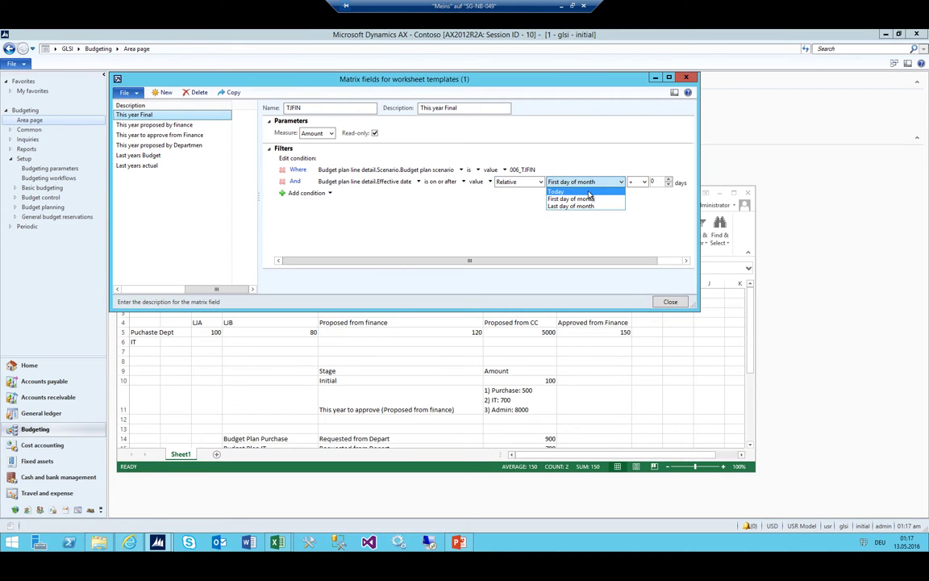
pyautogui.click(588, 192)
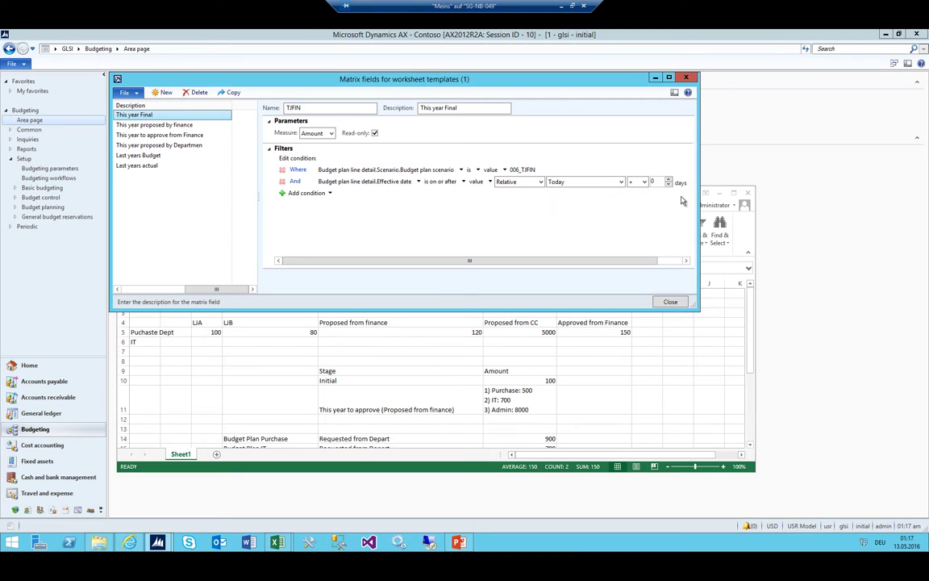
# Widen the matrix fields form and change the effective date value from relative to Absolute.
pyautogui.moveTo(699, 182); pyautogui.dragTo(745, 182)
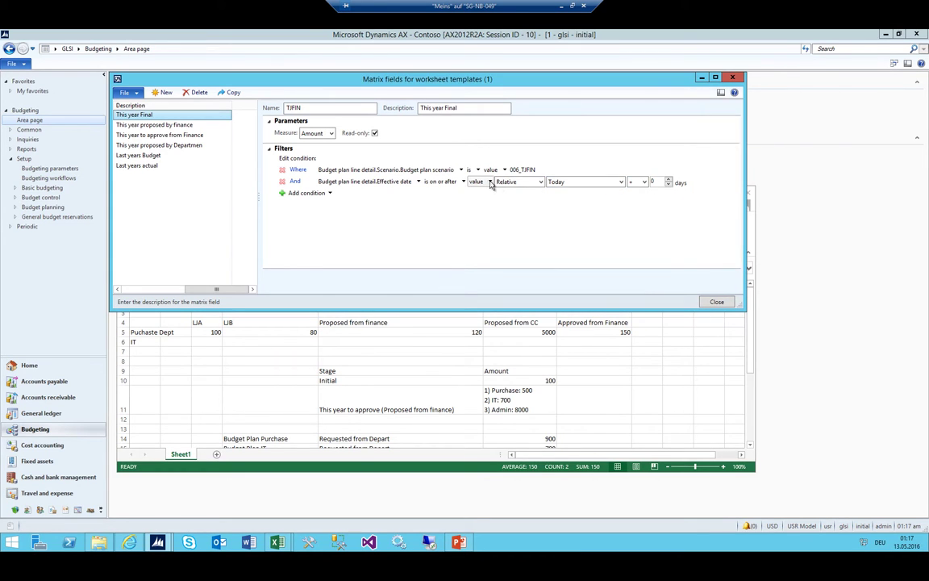
pyautogui.click(502, 182)
pyautogui.click(502, 182)
pyautogui.click(501, 182)
pyautogui.click(506, 198)
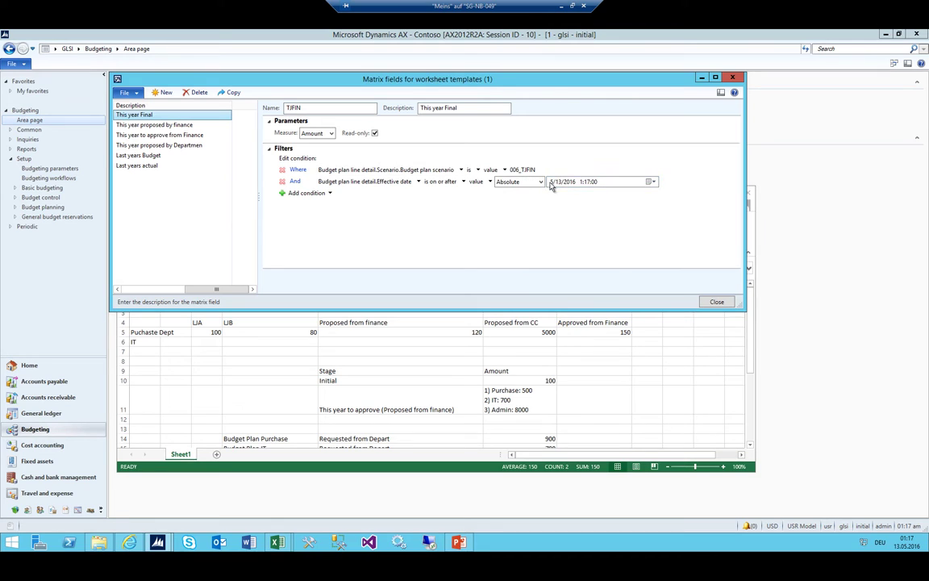
# Pick January 1, 2016 from the calendar as the absolute date of the on-or-after condition.
pyautogui.click(650, 181)
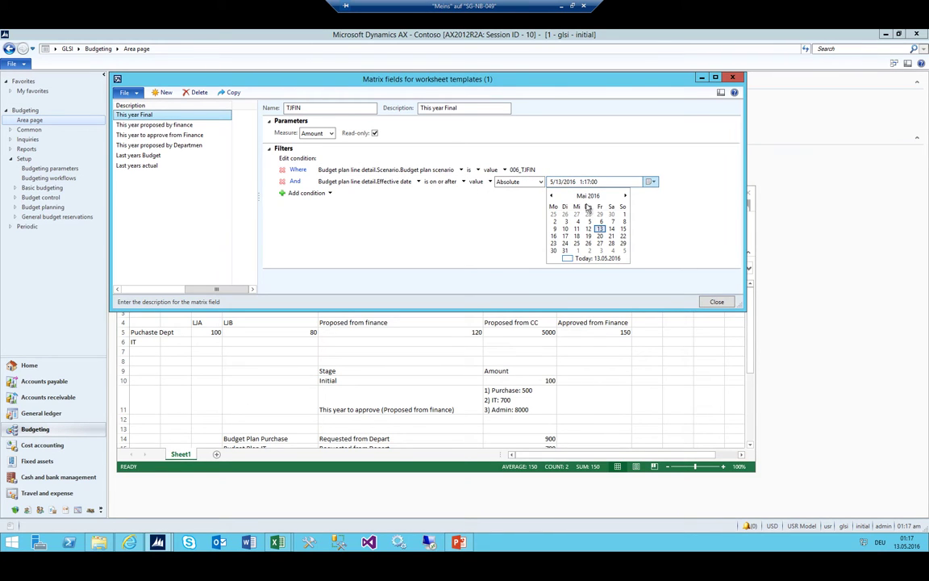
pyautogui.click(552, 196)
pyautogui.click(552, 196)
pyautogui.click(552, 196)
pyautogui.click(552, 195)
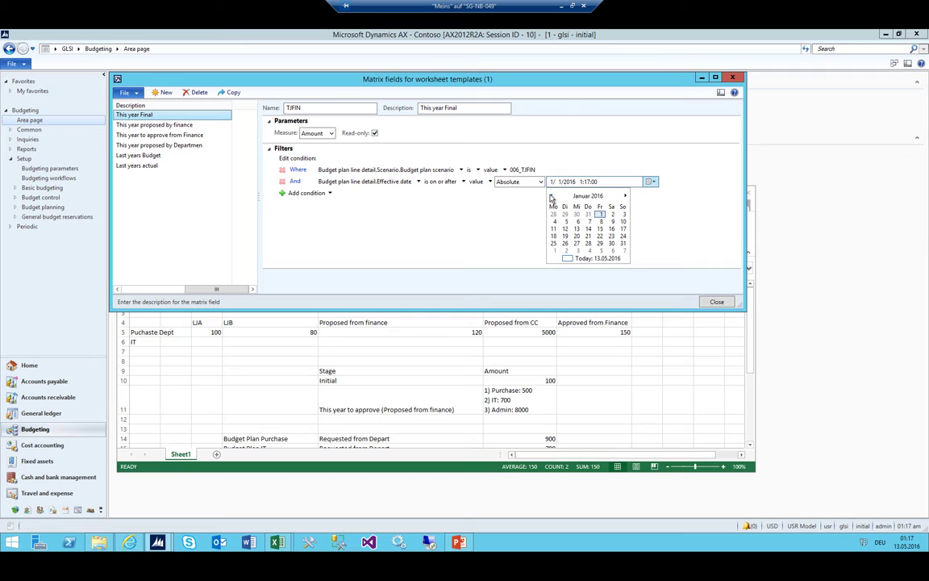
pyautogui.click(599, 214)
# Try to change the hour in the time of the on-or-after effective date.
pyautogui.moveTo(578, 181); pyautogui.dragTo(591, 182)
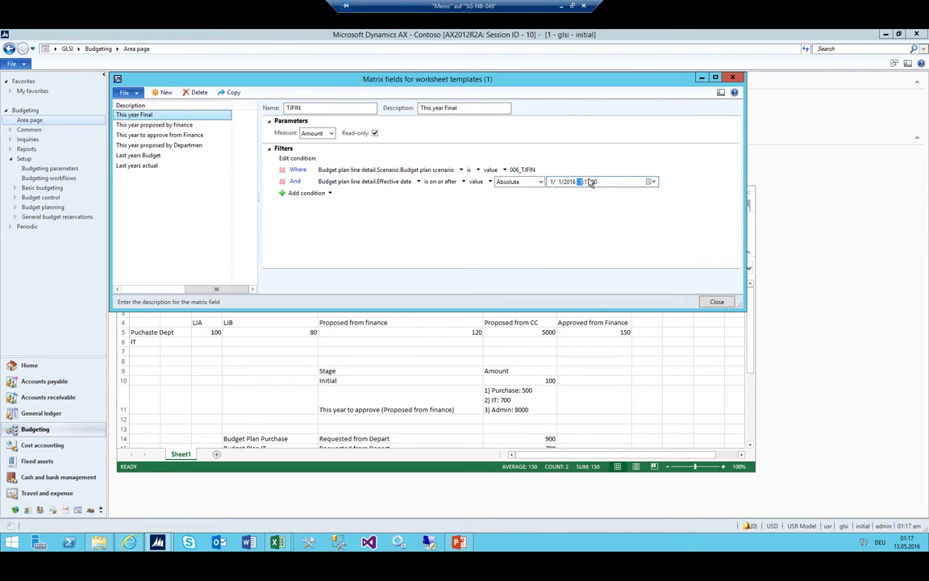
pyautogui.write('0:1')
pyautogui.press('Return')
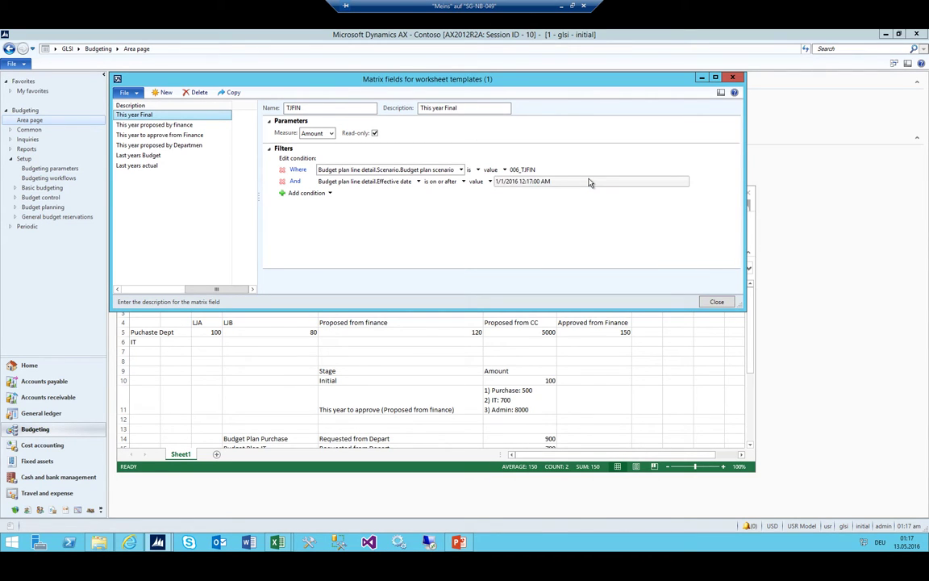
pyautogui.click(588, 182)
pyautogui.moveTo(577, 181); pyautogui.dragTo(591, 182)
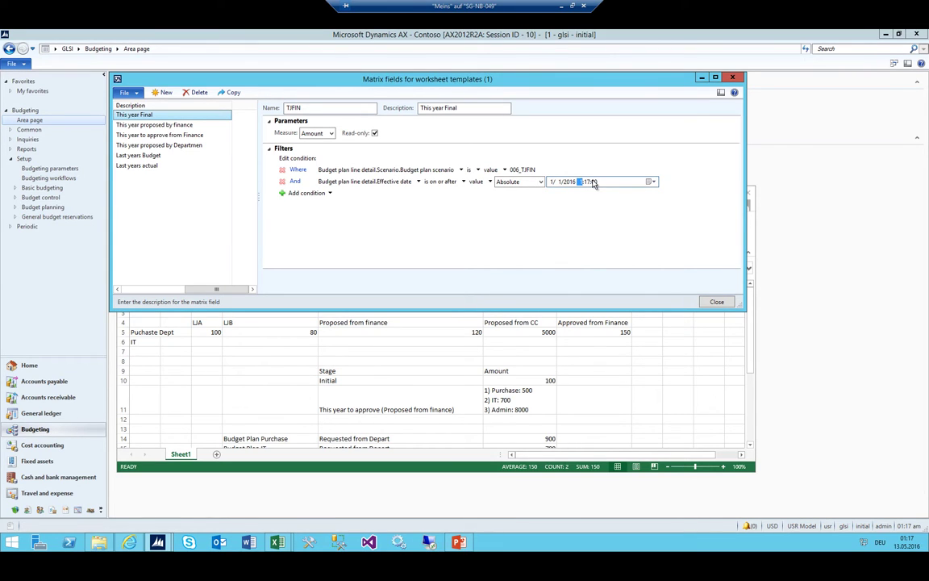
pyautogui.write('1')
pyautogui.press('Return')
pyautogui.click(613, 182)
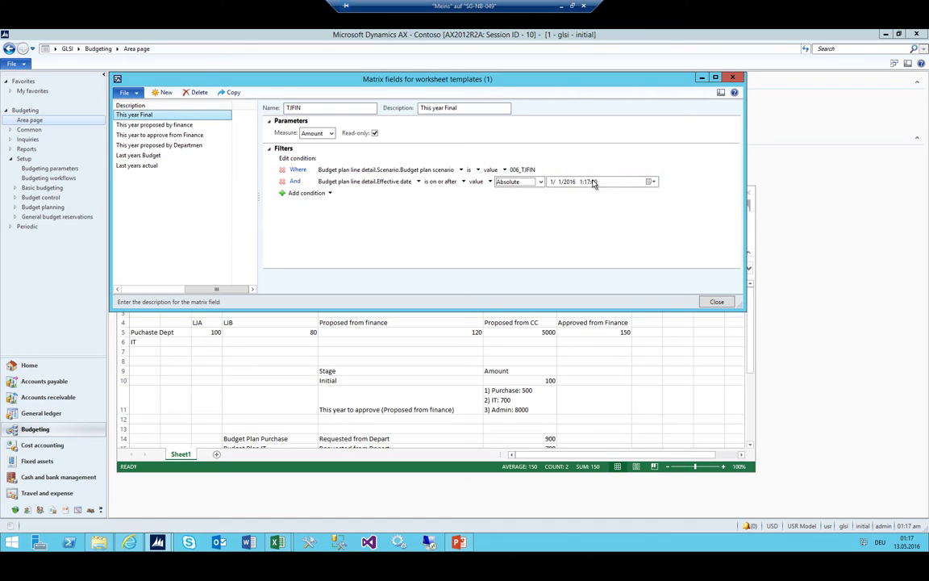
# Reset the on-or-after effective date to today, and change its month and day so it reads 1/1/2016.
pyautogui.click(649, 183)
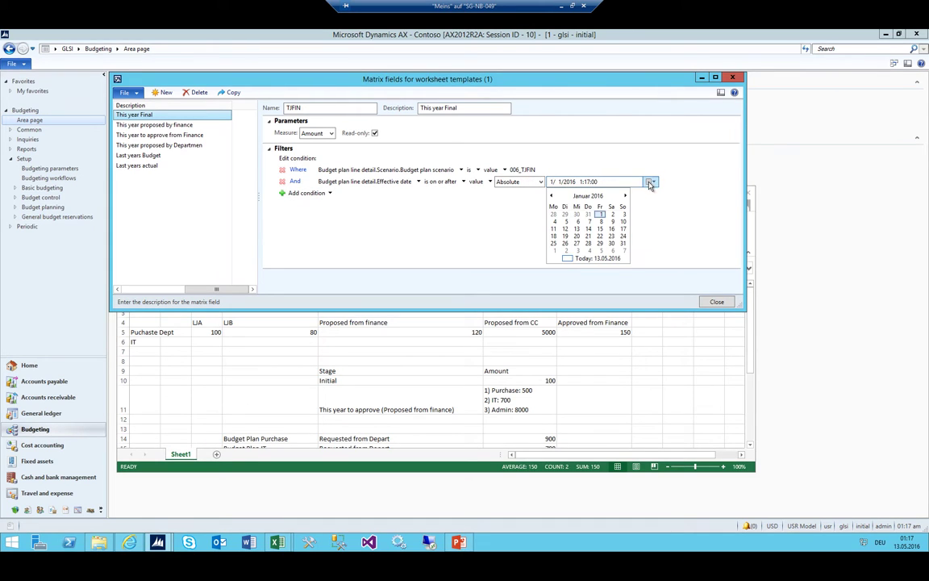
pyautogui.click(571, 258)
pyautogui.doubleClick(569, 182)
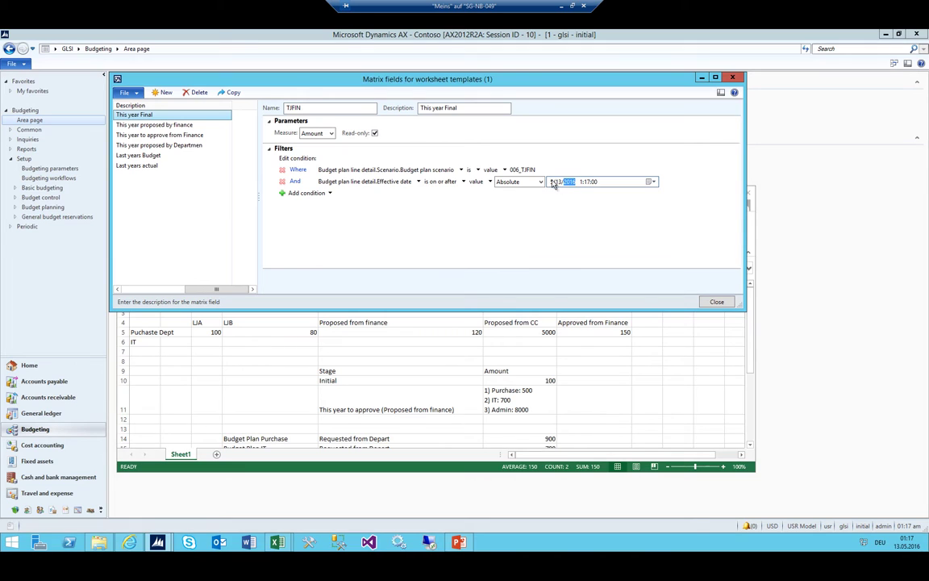
pyautogui.doubleClick(552, 183)
pyautogui.write('1')
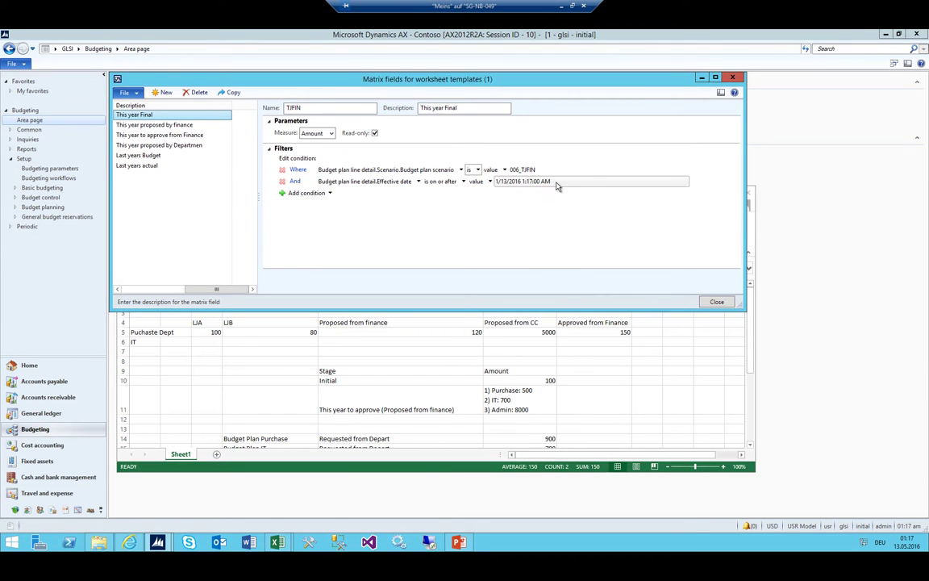
pyautogui.hotkey('shift', 'Tab')
pyautogui.doubleClick(562, 182)
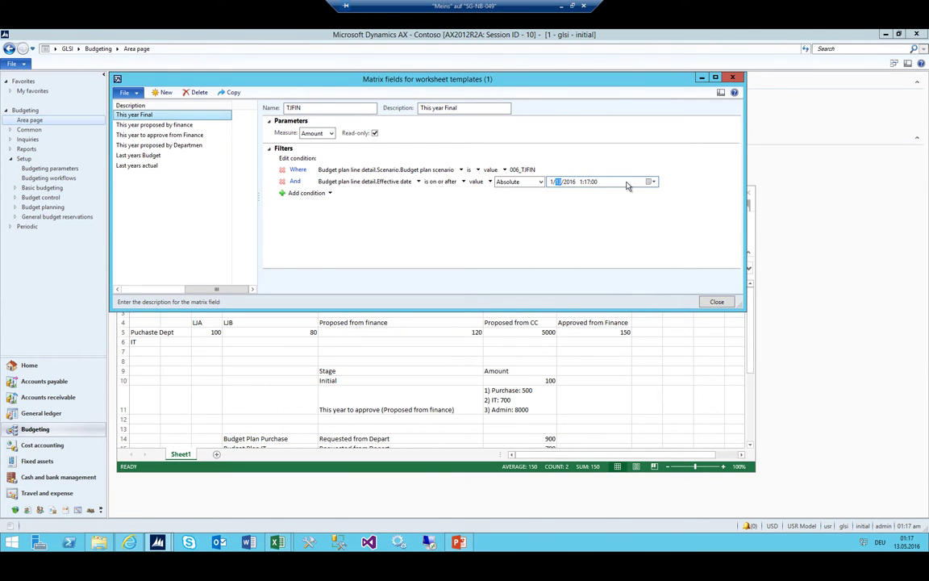
pyautogui.write('1')
# Set the time of the on-or-after effective date to 12:00:01 and commit the value.
pyautogui.doubleClick(581, 182)
pyautogui.write('1200')
pyautogui.click(582, 202)
pyautogui.doubleClick(588, 183)
pyautogui.click(542, 183)
pyautogui.doubleClick(582, 184)
pyautogui.click(556, 171)
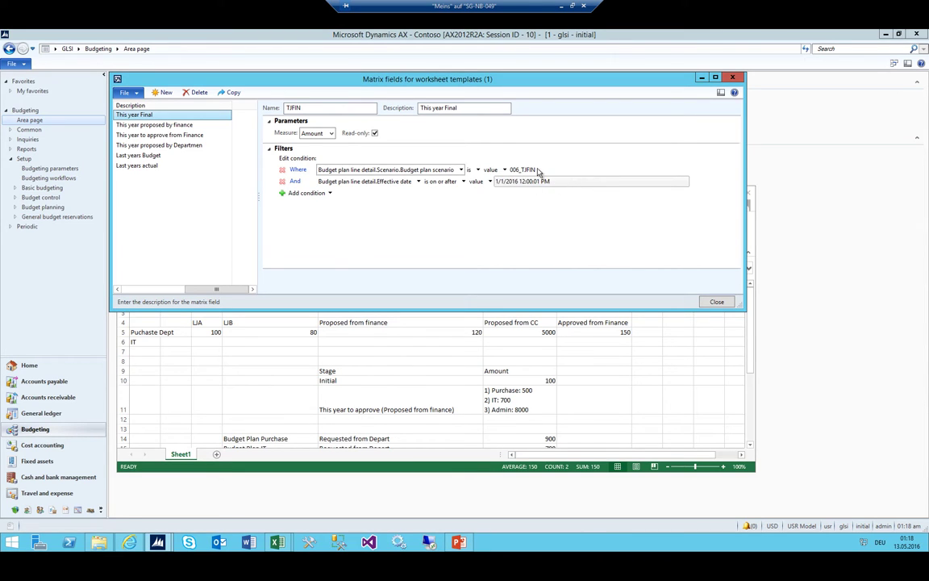
# Add a third filter condition with Budget plan line detail.Effective date and the operator is on or before.
pyautogui.click(300, 193)
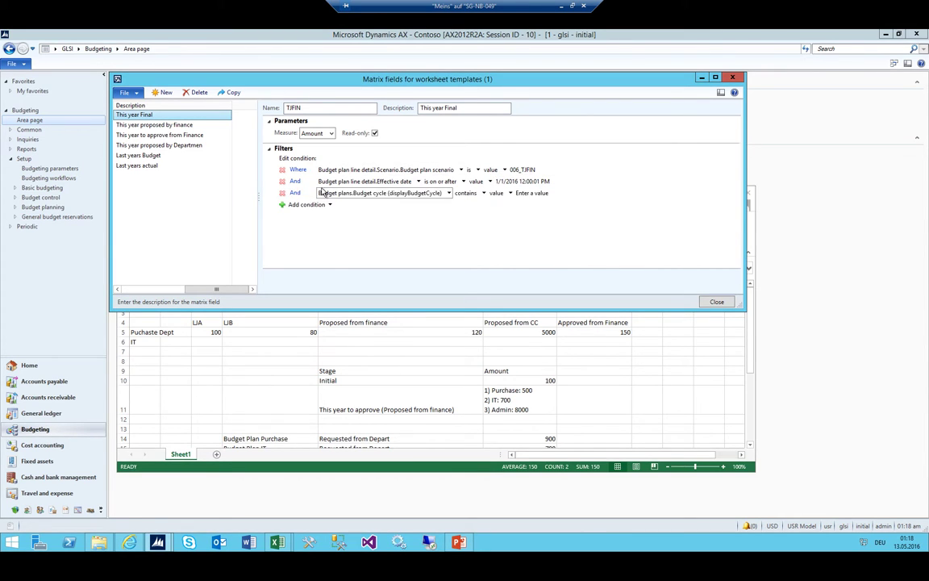
pyautogui.click(399, 194)
pyautogui.moveTo(372, 215)
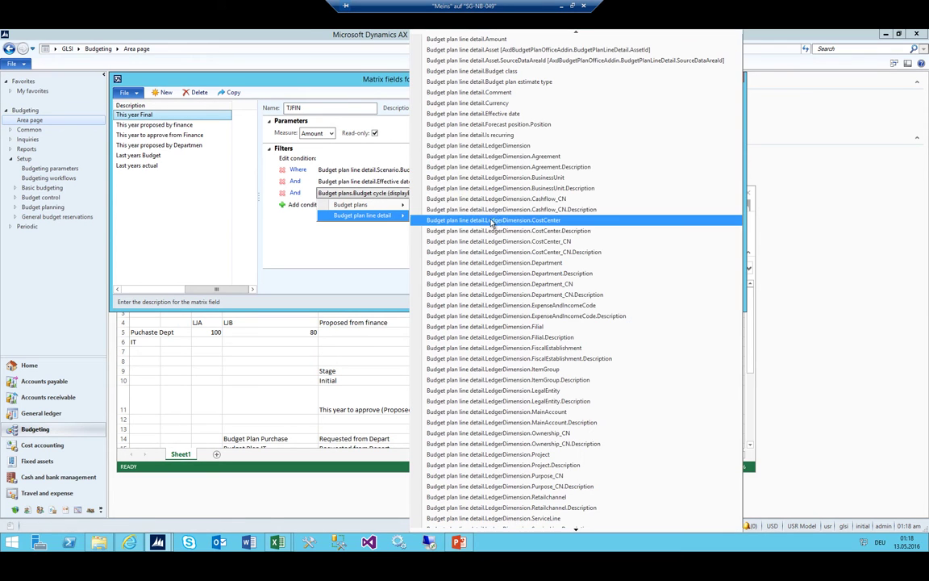
pyautogui.click(484, 114)
pyautogui.click(442, 193)
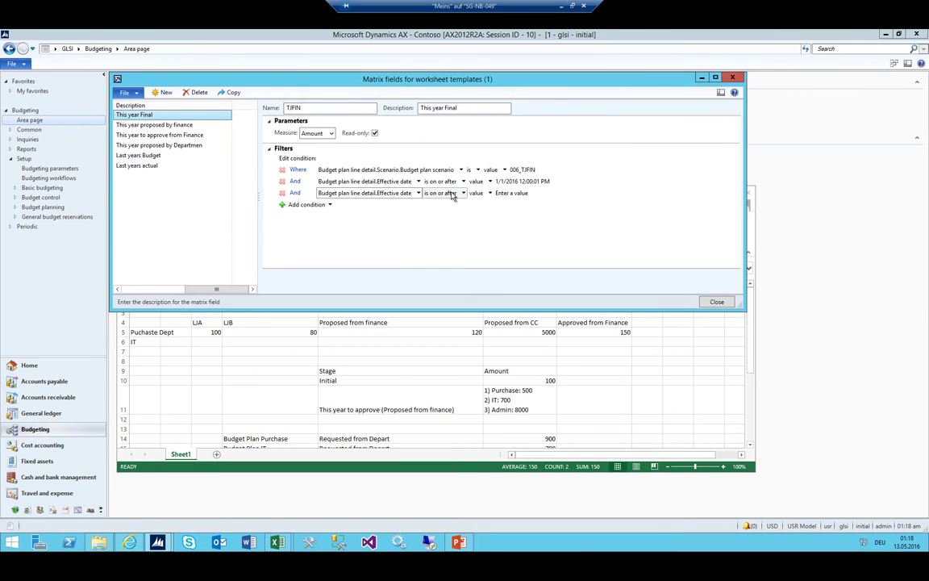
pyautogui.click(464, 193)
pyautogui.click(467, 216)
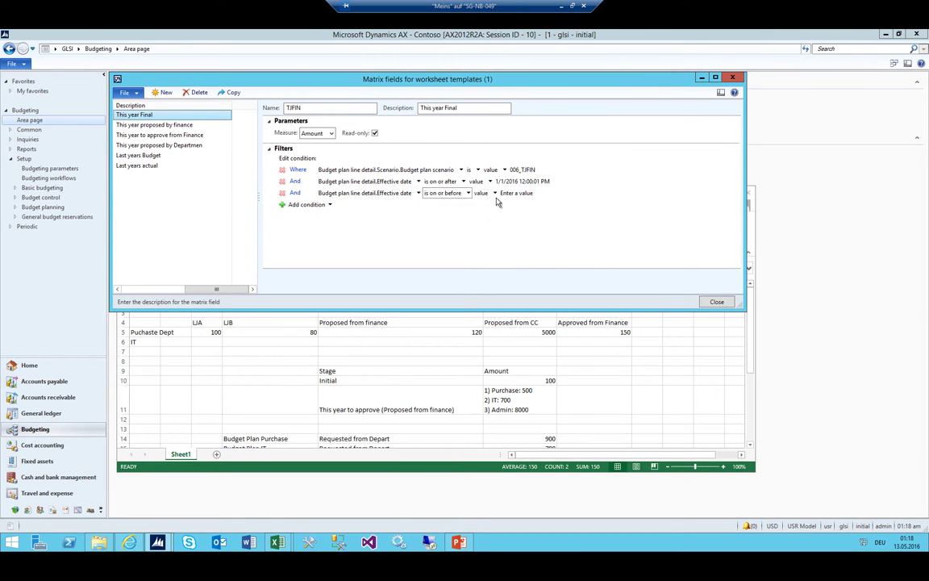
# Make the on-or-before value Absolute and set its date to 12/31/2016.
pyautogui.click(516, 194)
pyautogui.click(527, 199)
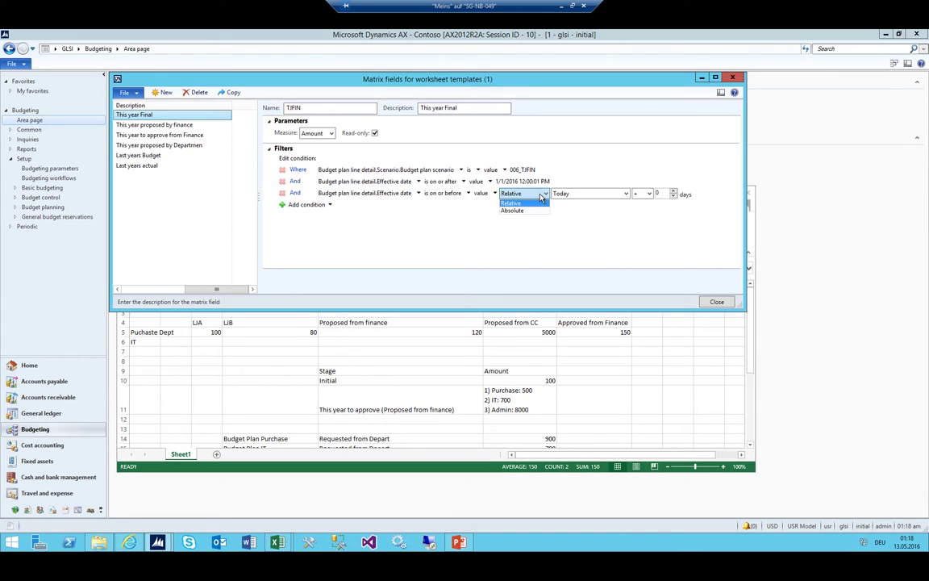
pyautogui.click(516, 208)
pyautogui.click(551, 193)
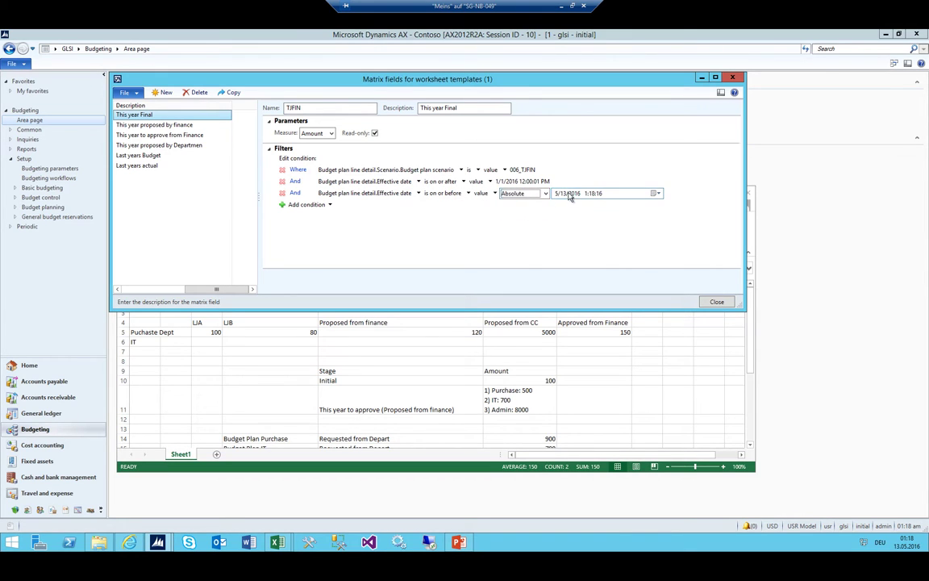
pyautogui.doubleClick(574, 193)
pyautogui.click(555, 194)
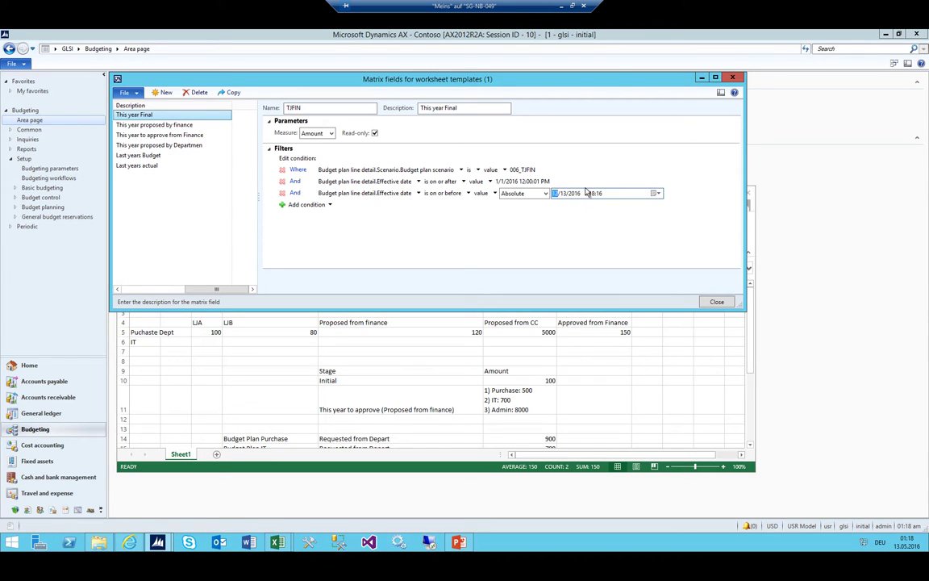
pyautogui.hotkey('shift', 'Tab')
pyautogui.click(568, 194)
pyautogui.write('31')
pyautogui.press('Return')
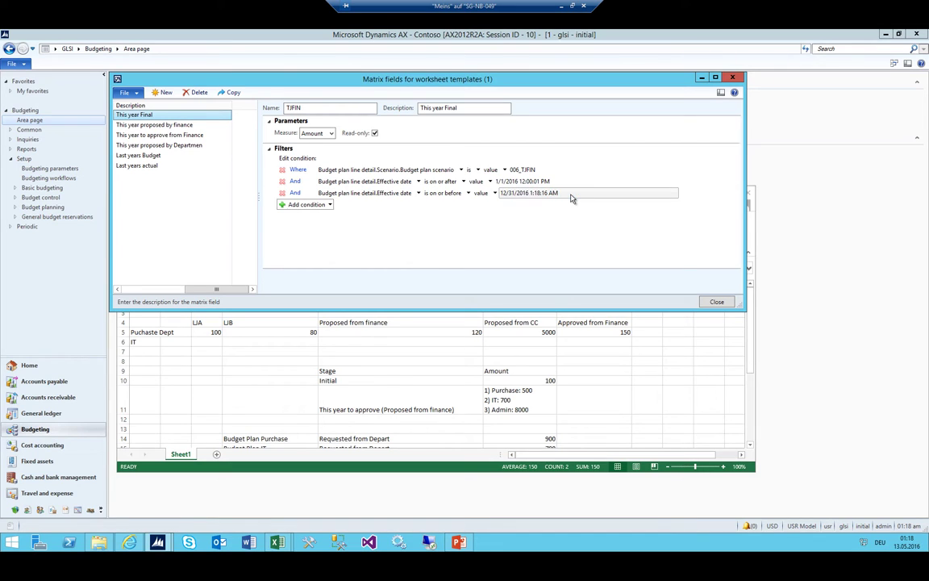
# Set the hour of the on-or-before effective date 12/31/2016 to 11 and commit the value.
pyautogui.click(569, 196)
pyautogui.click(590, 194)
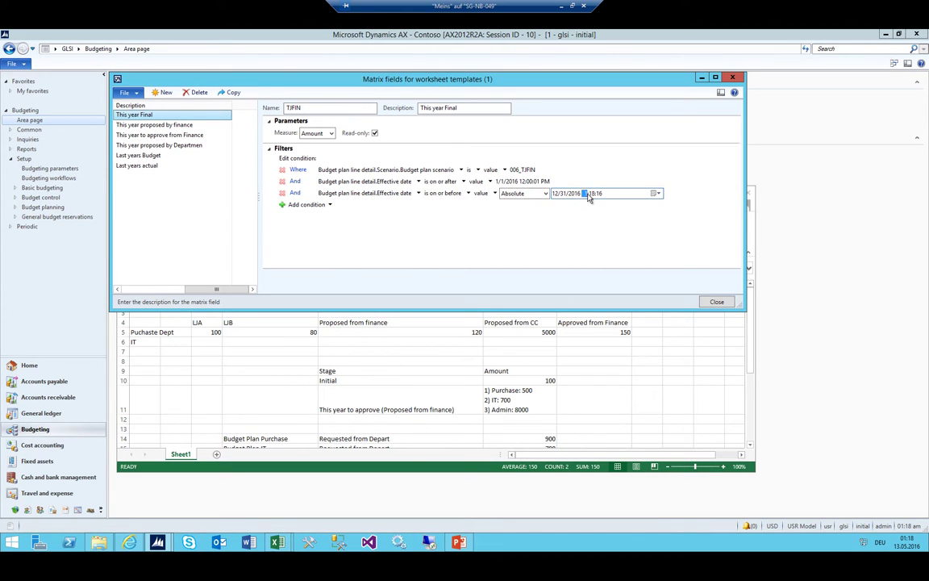
pyautogui.write('11:1')
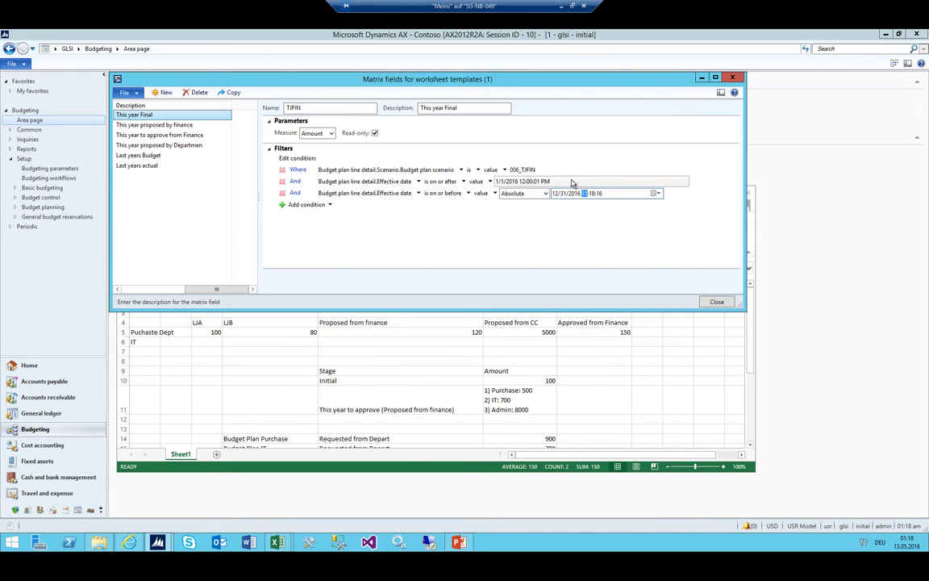
pyautogui.click(570, 182)
pyautogui.click(566, 195)
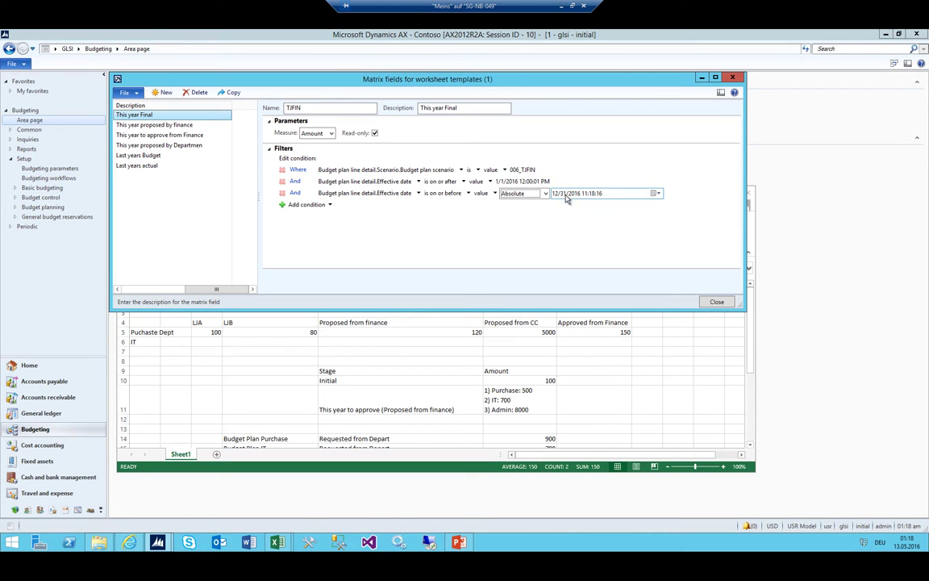
pyautogui.click(534, 181)
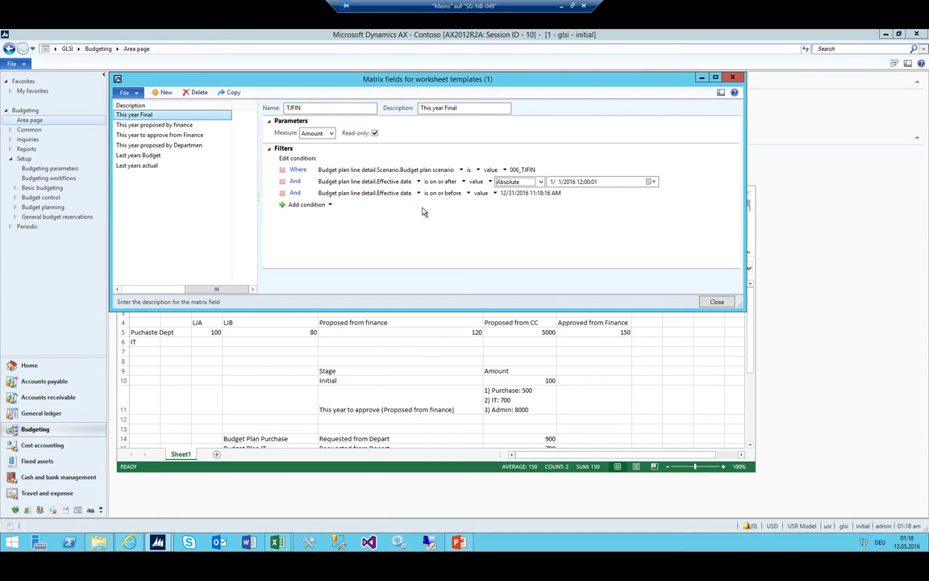
pyautogui.click(363, 179)
pyautogui.click(532, 182)
pyautogui.click(539, 193)
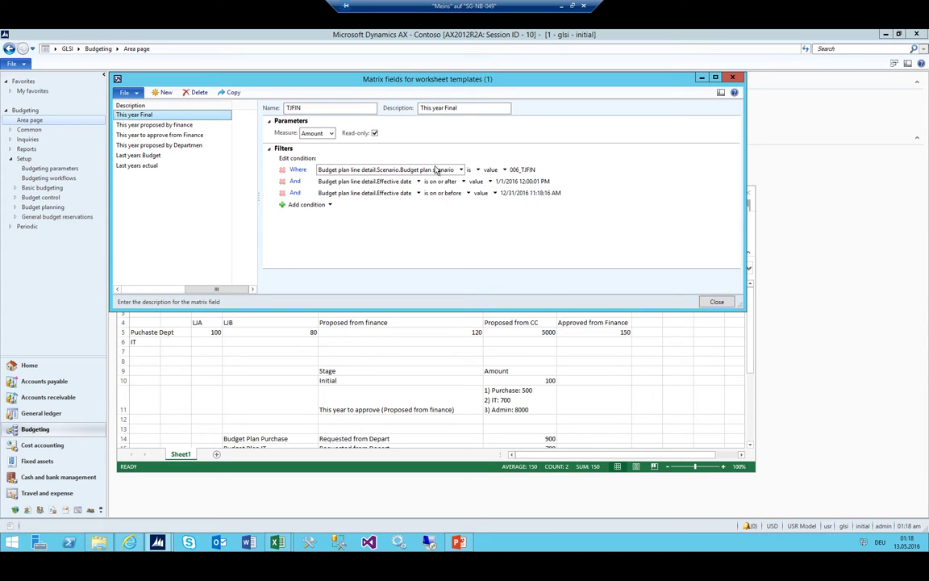
# Look through the filters of the other matrix fields, return to This year Final, and close the matrix fields form.
pyautogui.press('Down')
pyautogui.press('Down')
pyautogui.press('Down')
pyautogui.press('Down')
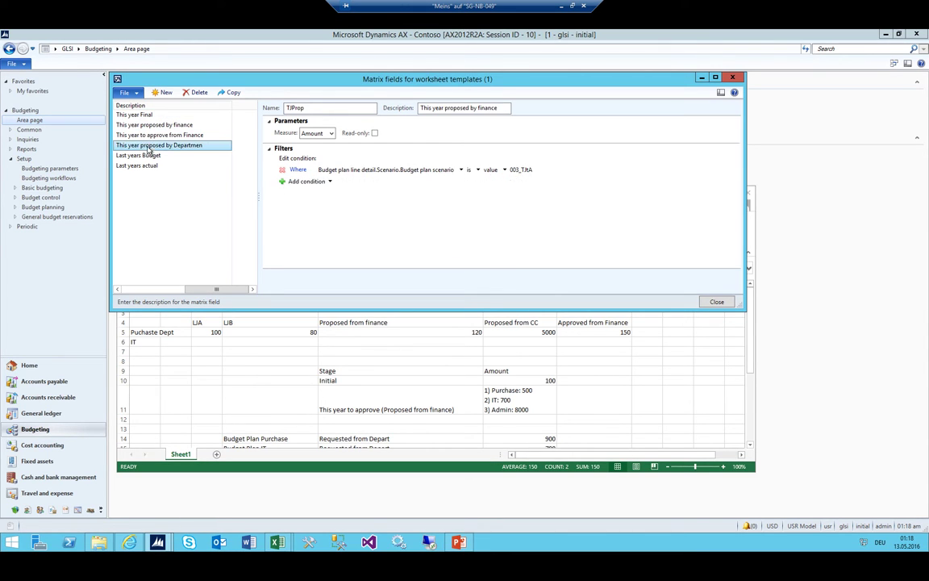
pyautogui.click(135, 114)
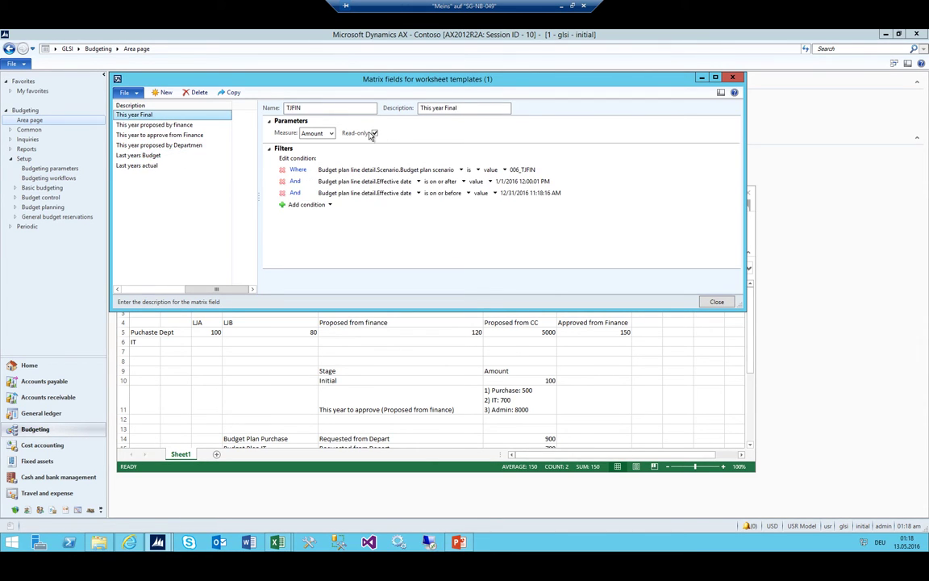
pyautogui.press('Escape')
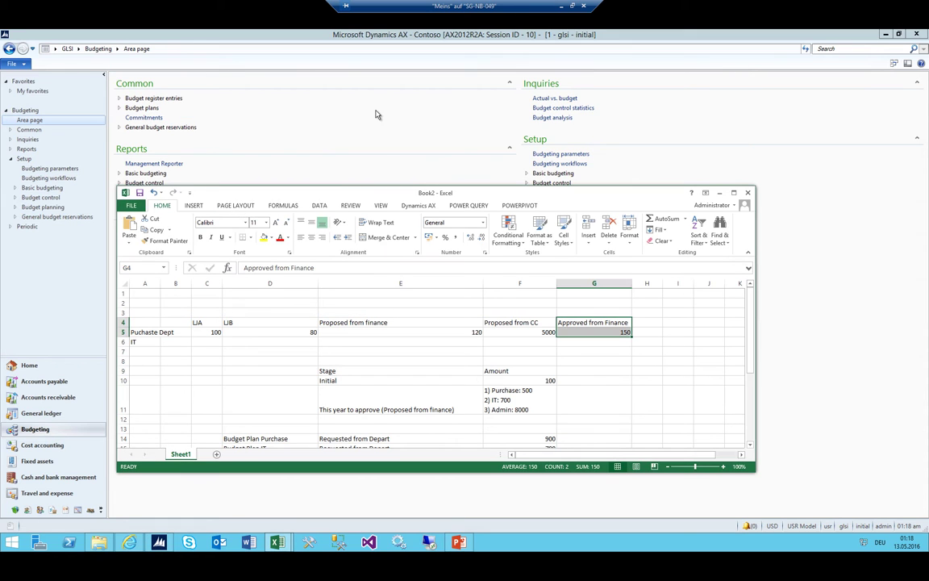
# Check the prerequisite checklist of the budget plan worksheet template wizard from Budget planning configuration's templates, and close both windows.
pyautogui.doubleClick(216, 37)
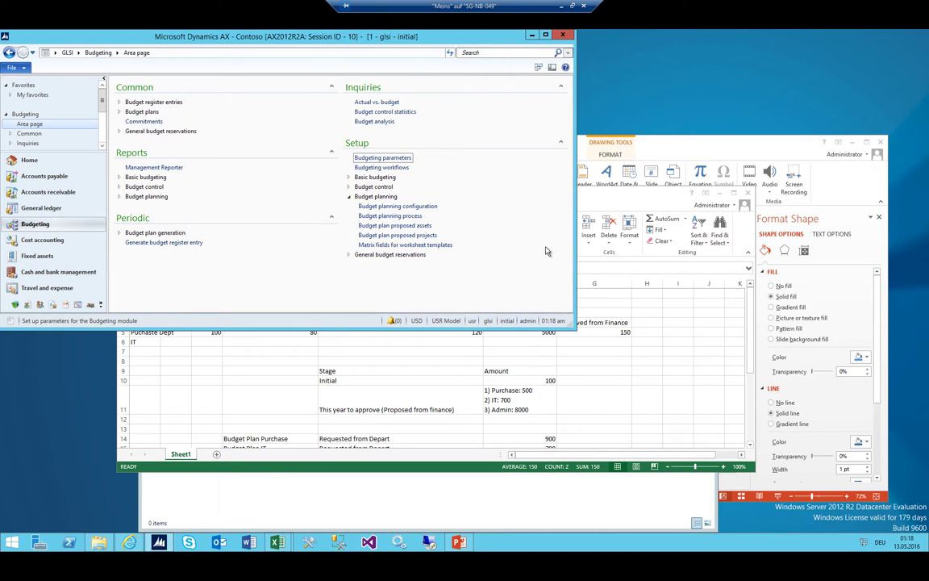
pyautogui.doubleClick(342, 39)
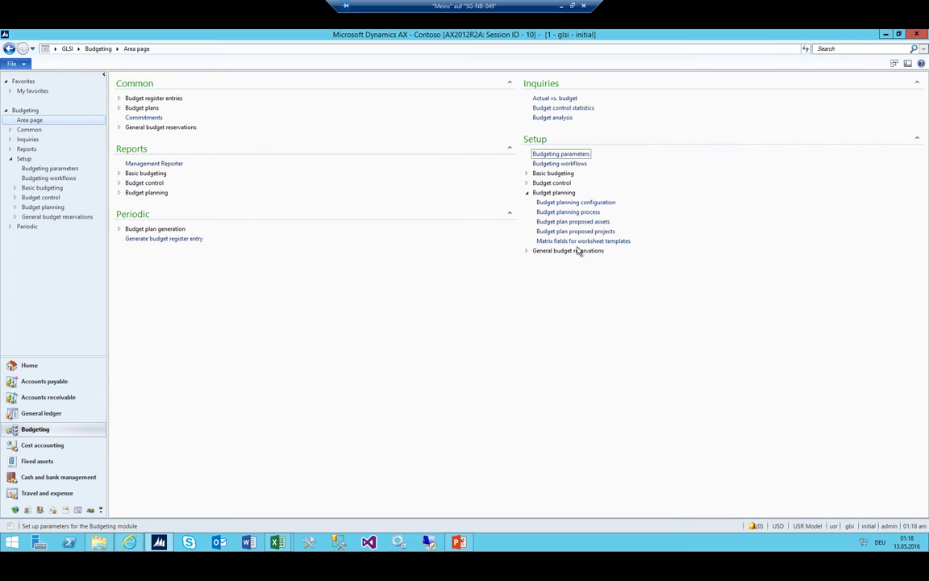
pyautogui.click(577, 203)
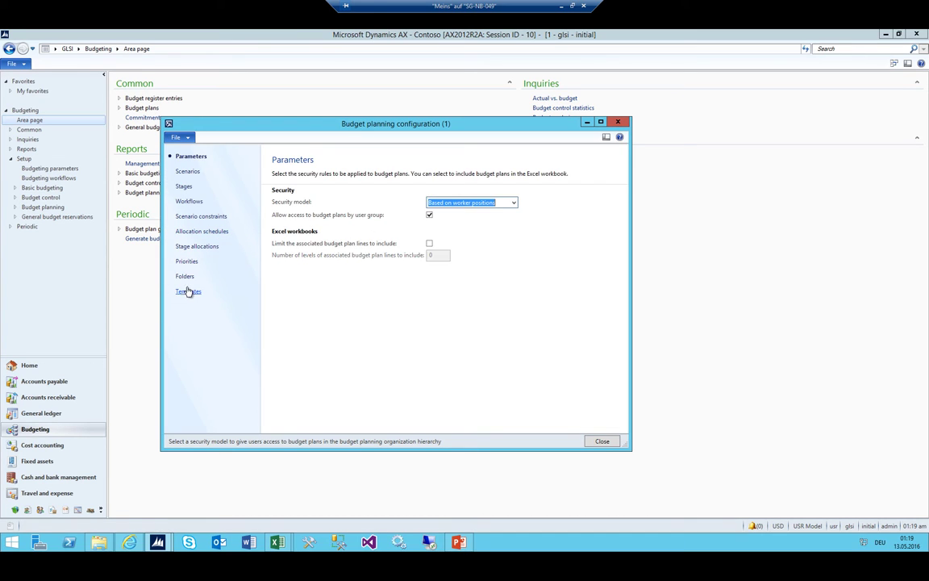
pyautogui.click(188, 292)
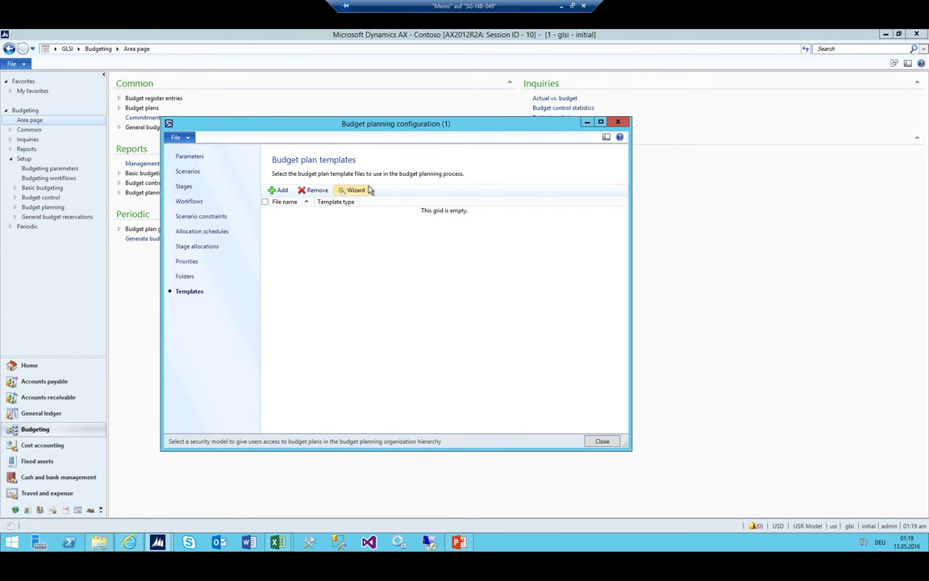
pyautogui.click(365, 189)
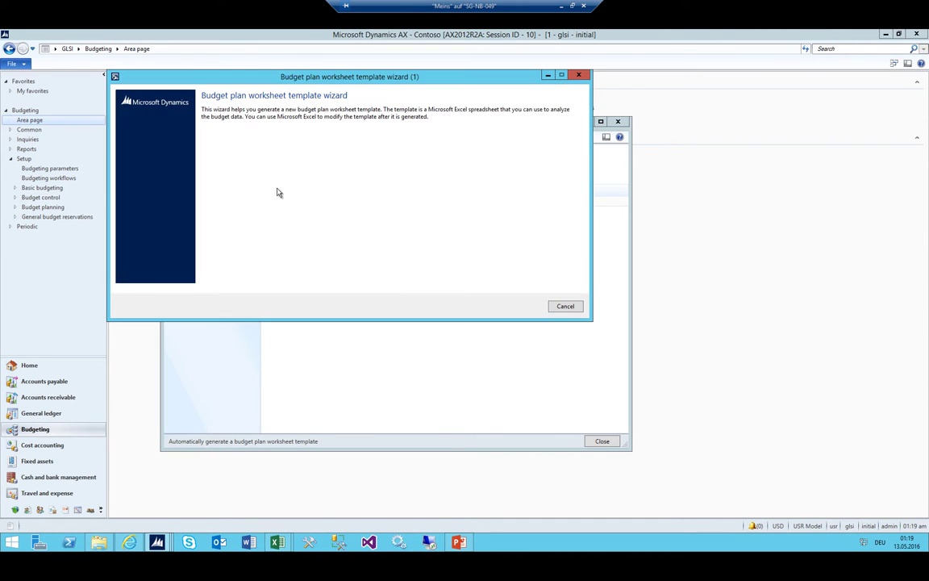
pyautogui.click(532, 308)
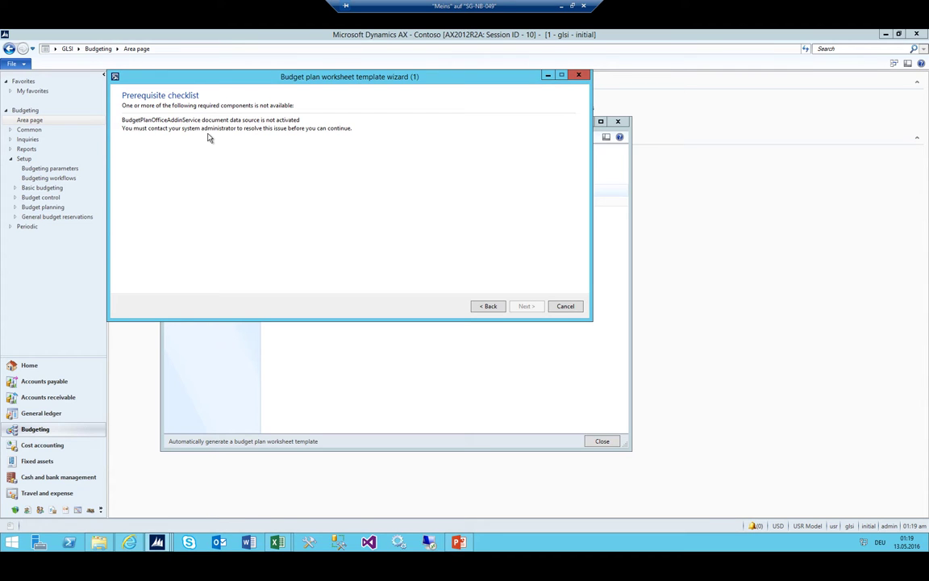
pyautogui.press('Escape')
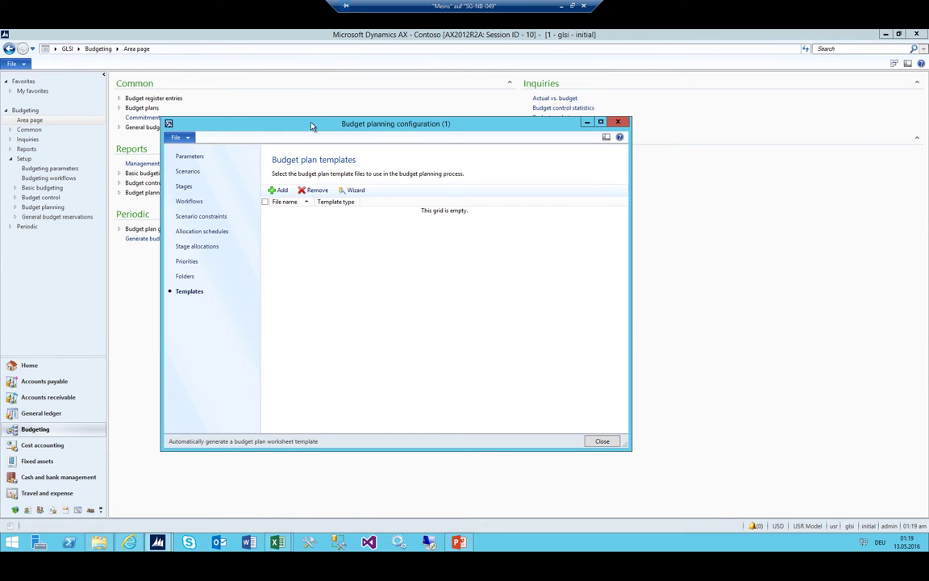
pyautogui.press('Escape')
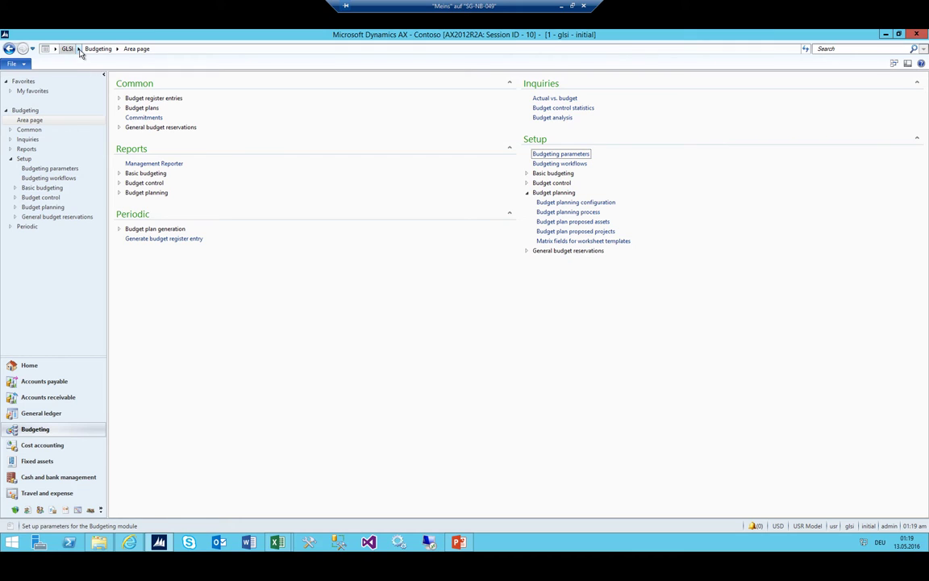
# Open the document data sources in the document management setup of Organization administration.
pyautogui.click(78, 49)
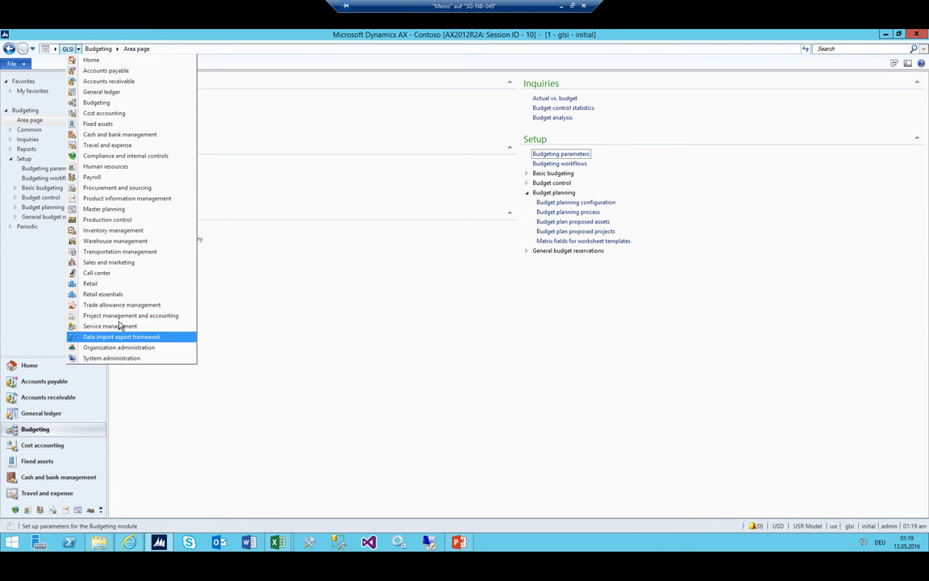
pyautogui.click(118, 347)
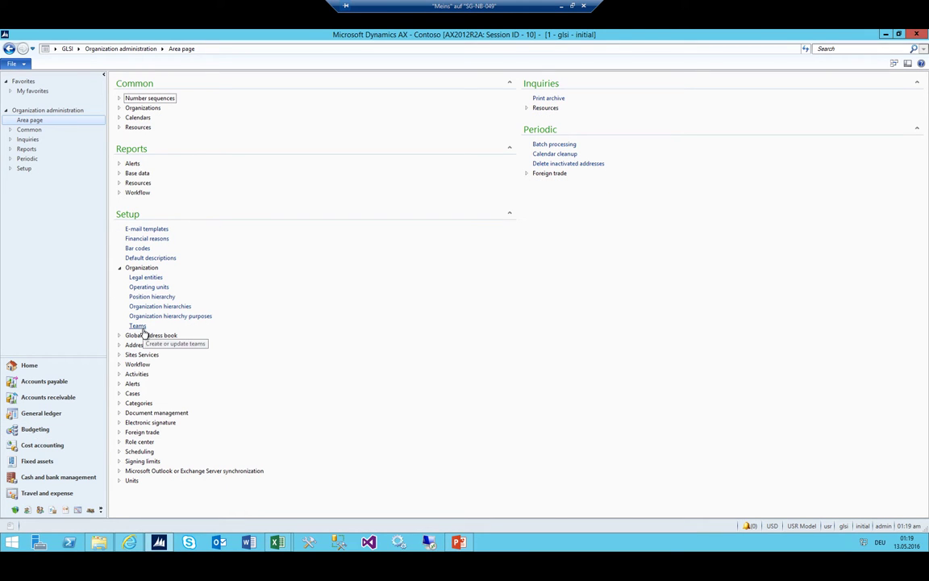
pyautogui.click(120, 412)
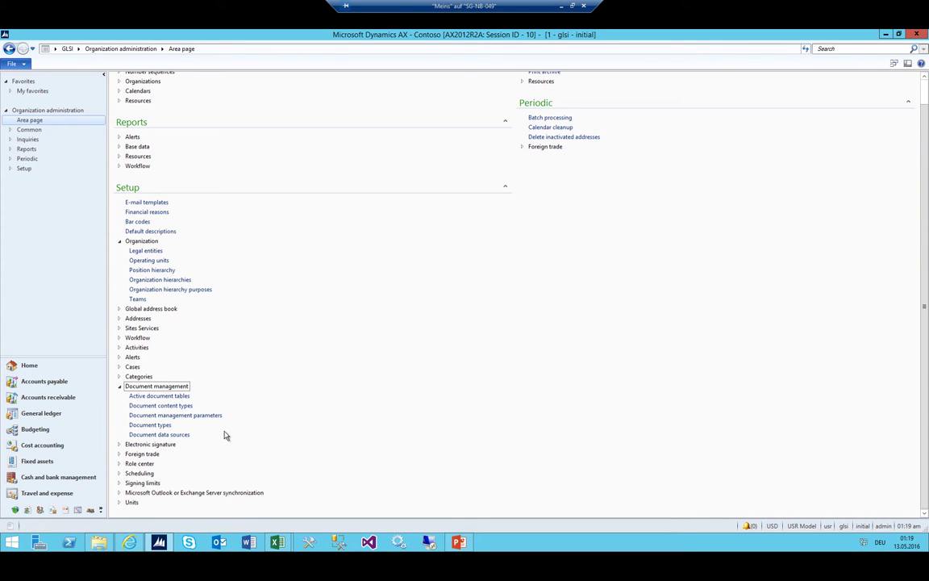
pyautogui.click(162, 435)
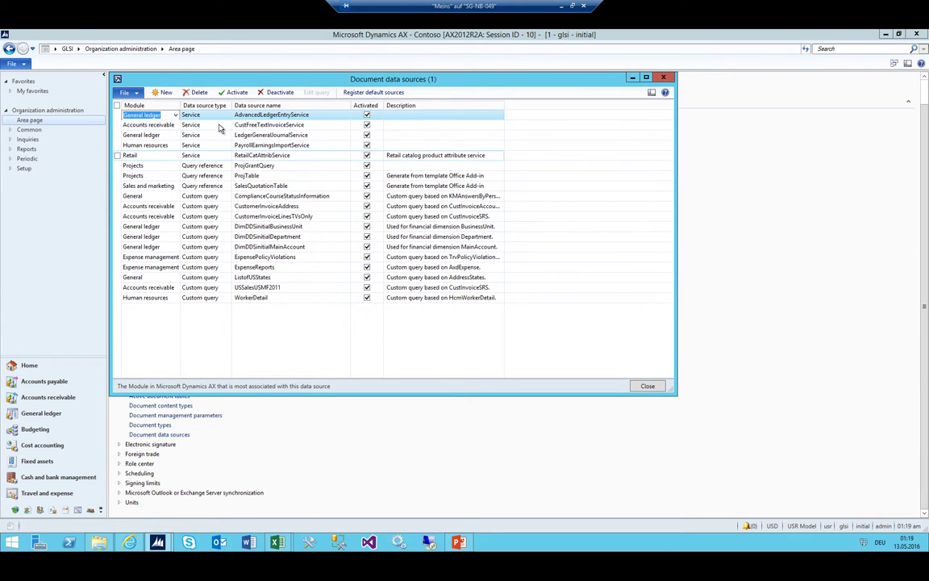
# Add a new document data source with the module Budget and the data source type Service.
pyautogui.click(166, 94)
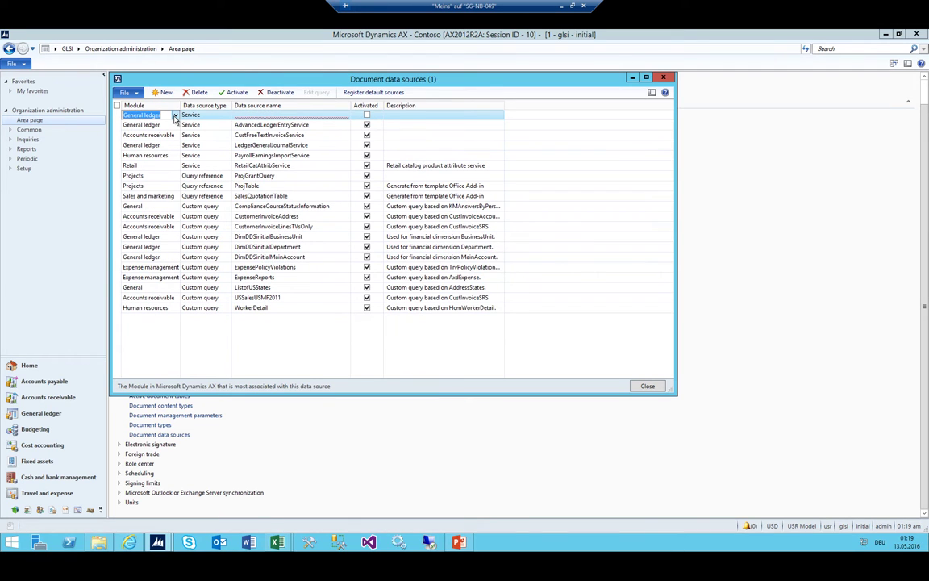
pyautogui.click(176, 116)
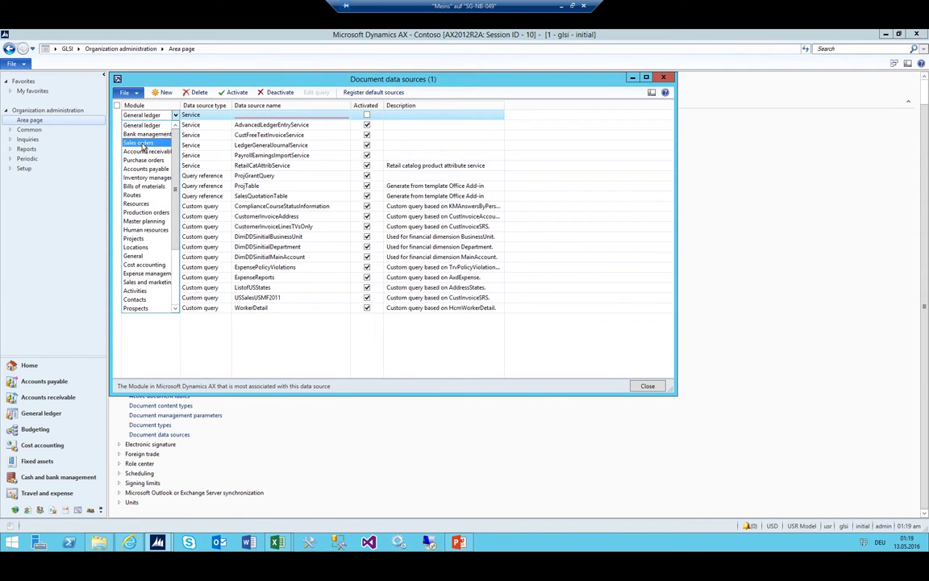
pyautogui.scroll(-3, 146, 281)
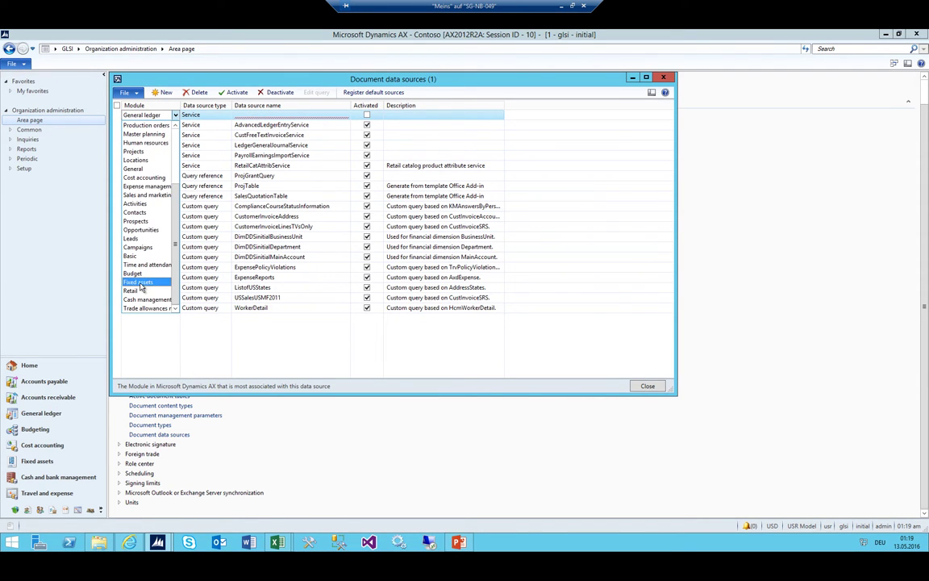
pyautogui.scroll(3, 141, 258)
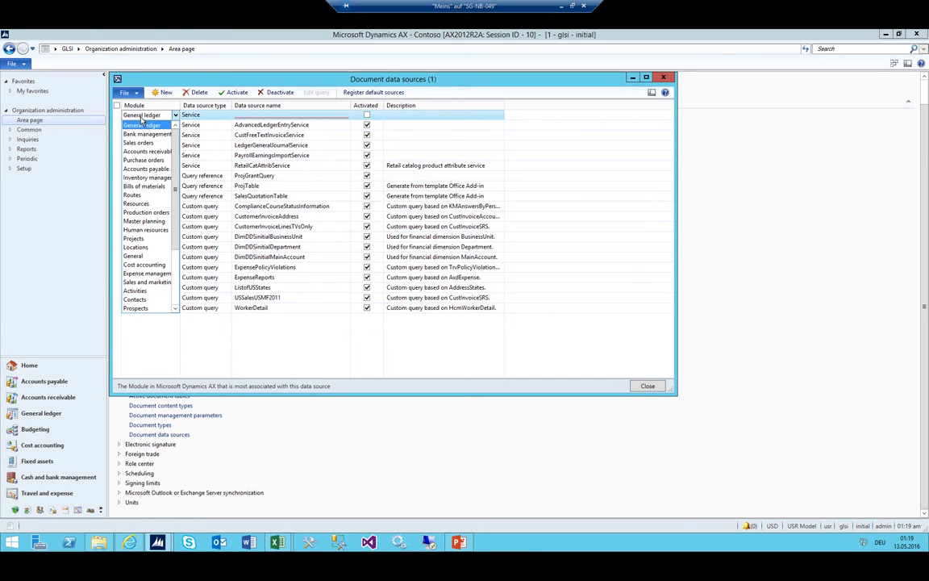
pyautogui.write('bu')
pyautogui.press('Tab')
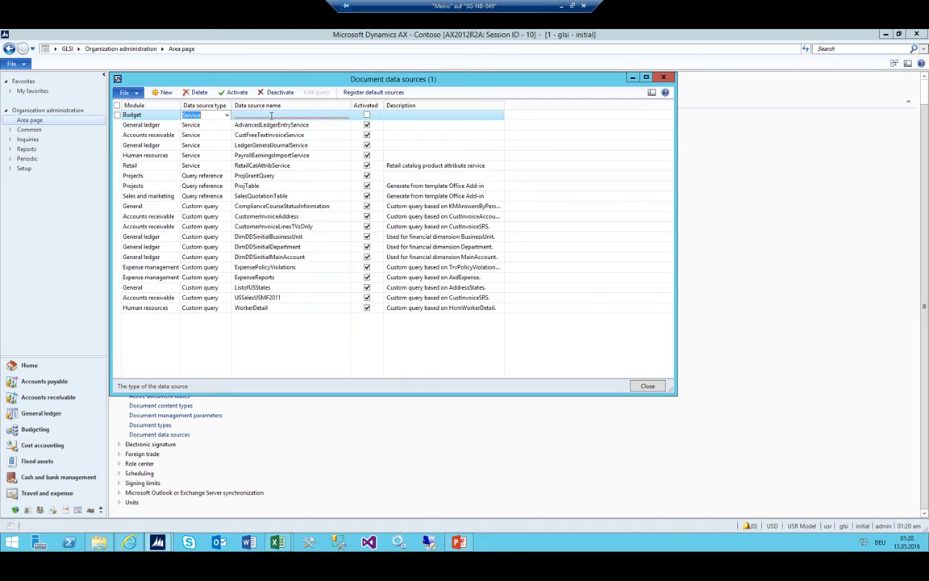
# Filter the service names by *budget* and choose BudgetPlanOfficeAddinService as the data source name.
pyautogui.click(346, 117)
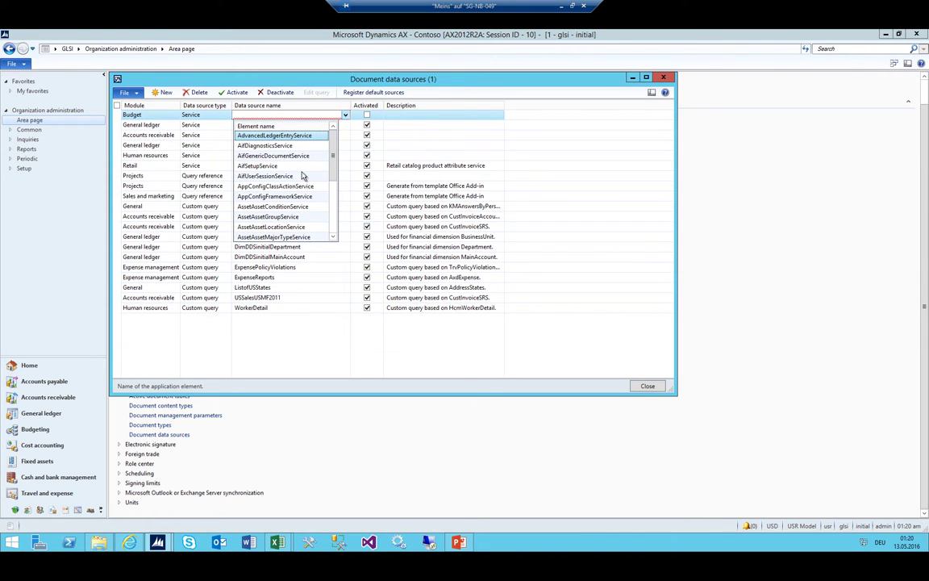
pyautogui.scroll(-3, 300, 177)
pyautogui.scroll(3, 302, 176)
pyautogui.click(257, 127)
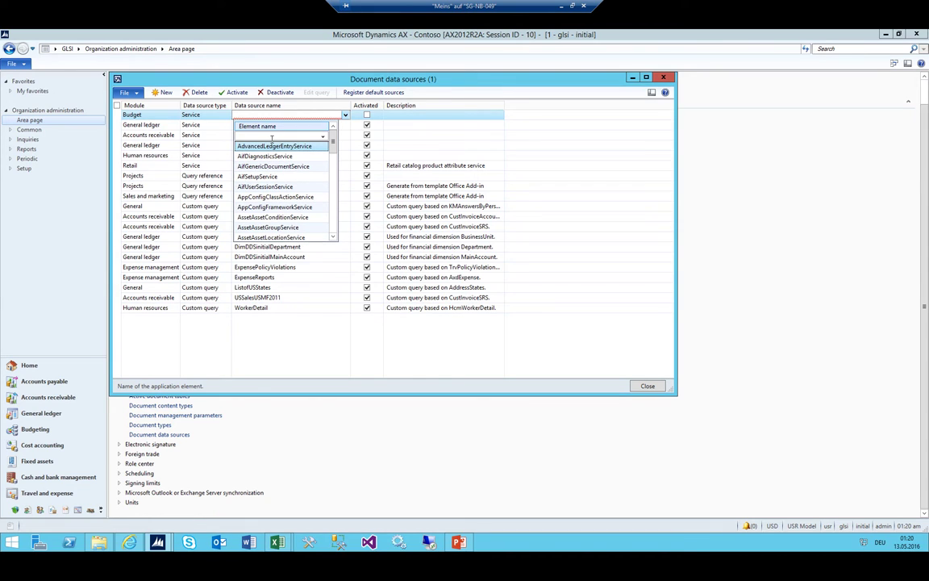
pyautogui.write('*budget')
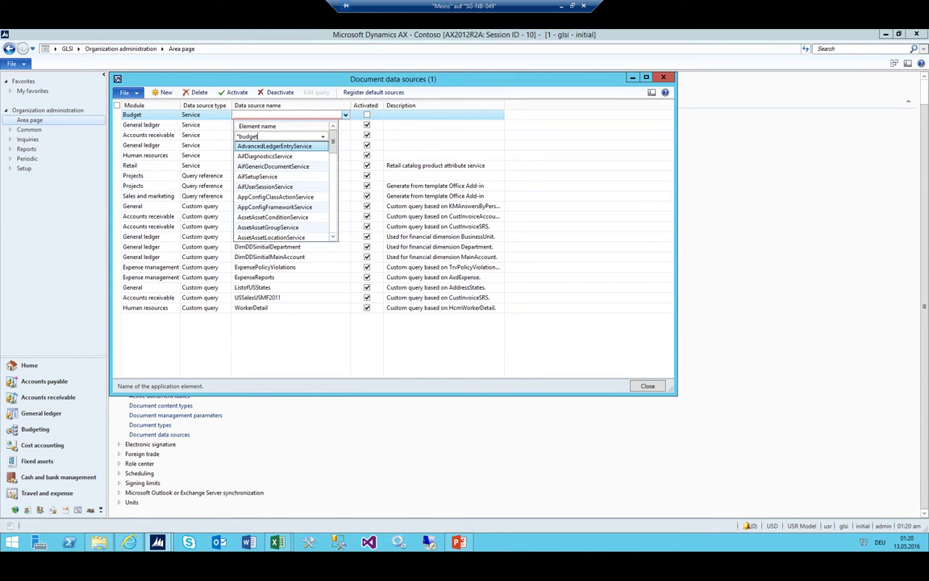
pyautogui.write('*')
pyautogui.press('Return')
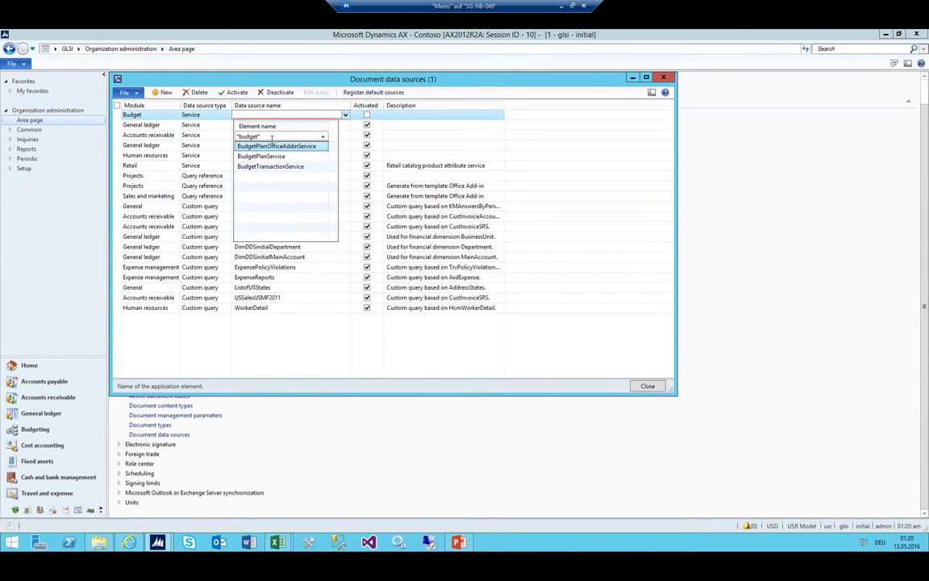
pyautogui.click(279, 147)
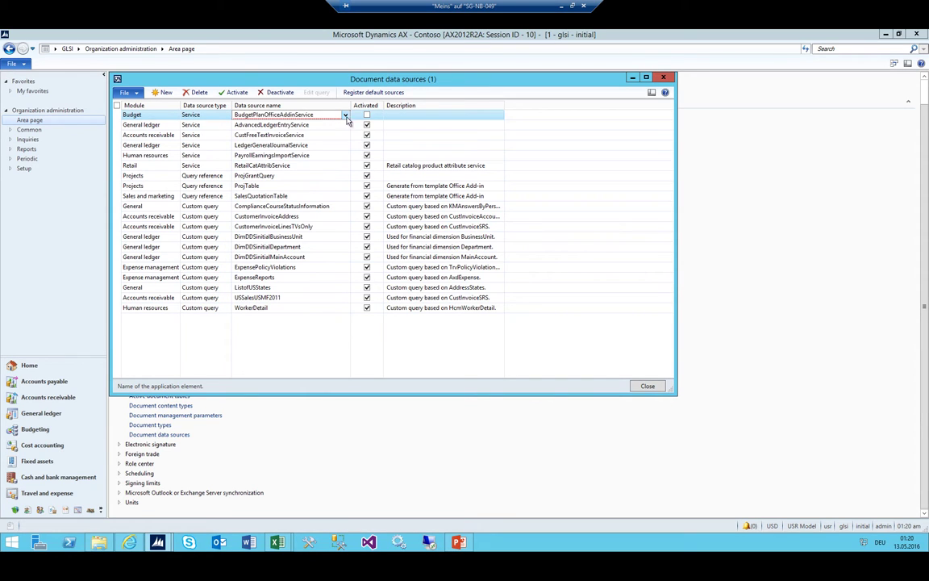
# Activate the BudgetPlanOfficeAddinService data source and describe it as Office AddIn.
pyautogui.click(367, 115)
pyautogui.click(402, 115)
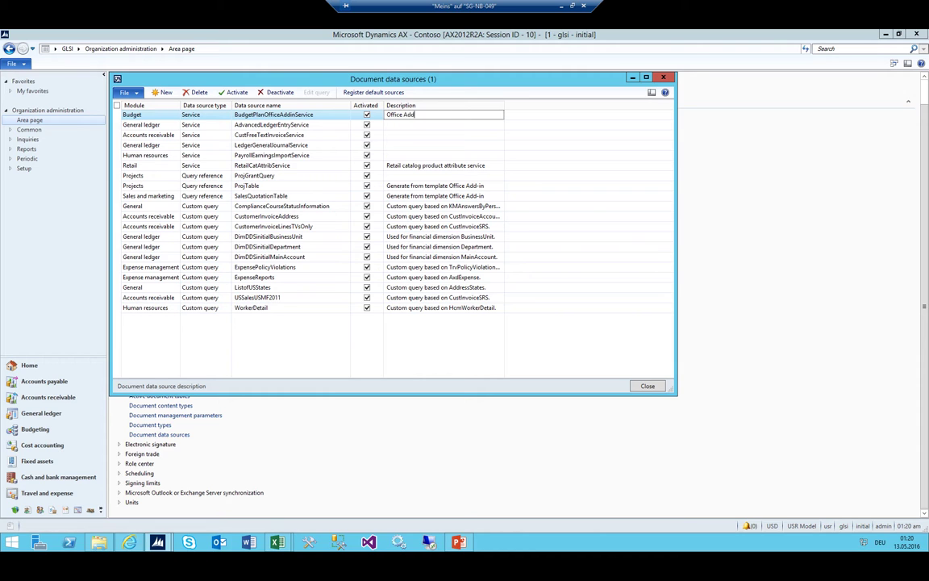
pyautogui.write('Office AddIn')
# Add another Budget service data source and choose BudgetPlanService after filtering the names by *budget*.
pyautogui.hotkey('ctrl', 'n')
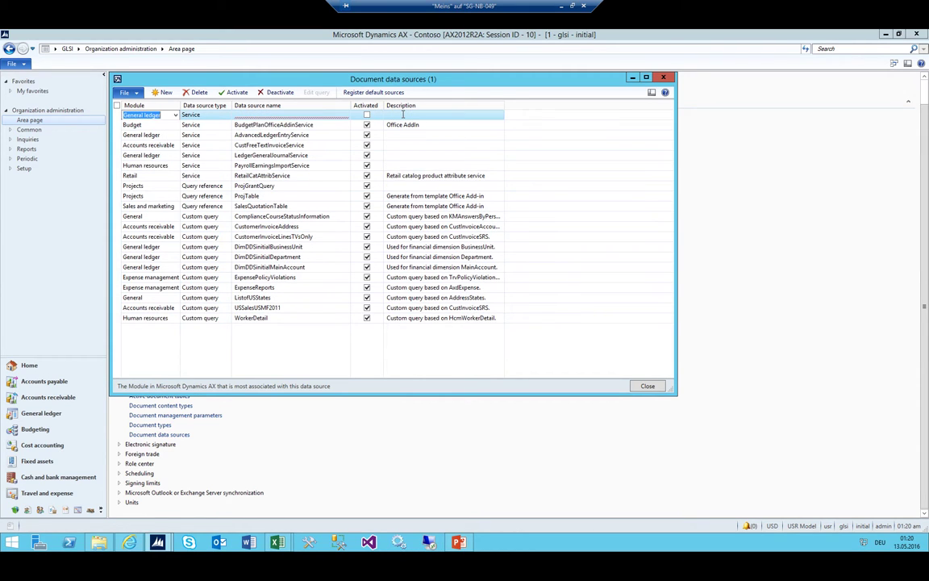
pyautogui.press('Tab')
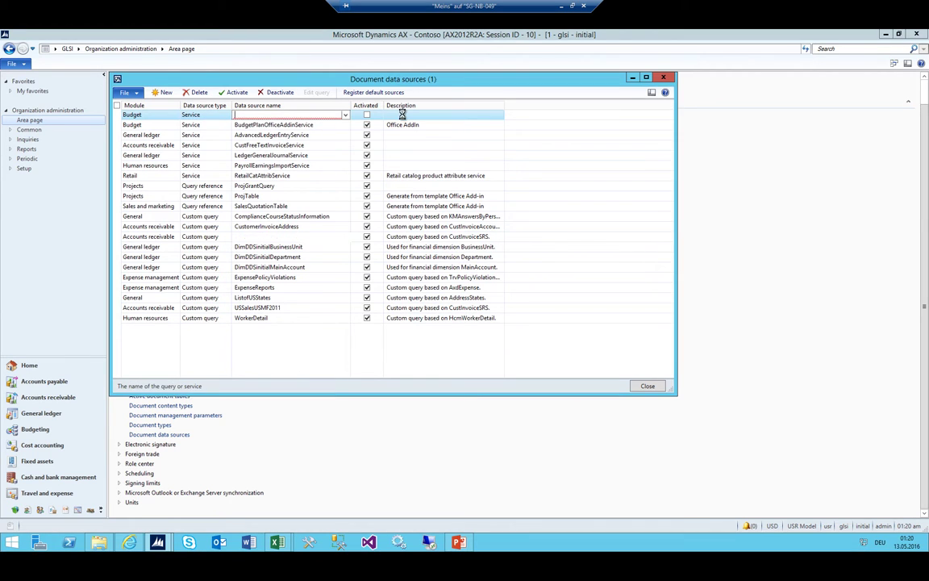
pyautogui.hotkey('alt', 'Down')
pyautogui.hotkey('ctrl', 'f')
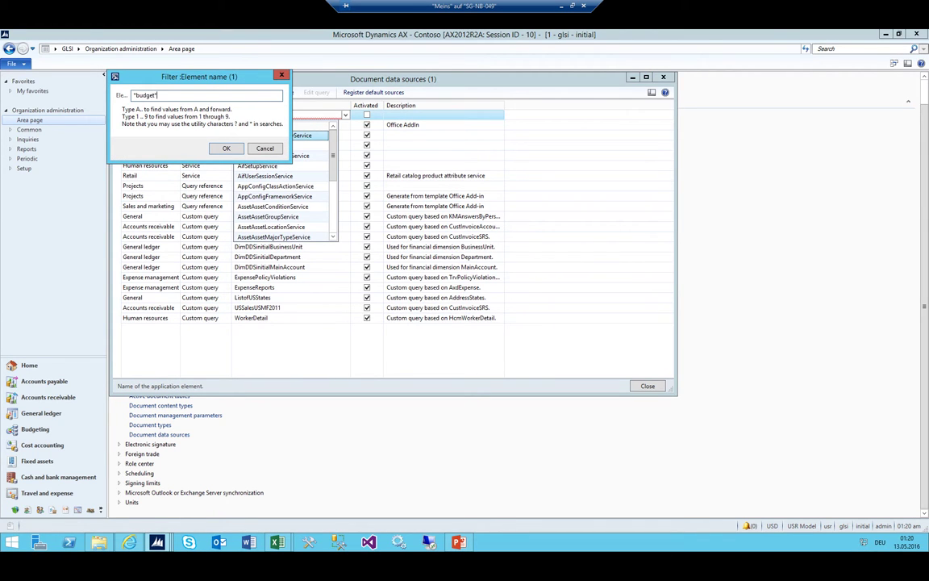
pyautogui.write('*budget*')
pyautogui.press('Return')
pyautogui.press('Down')
pyautogui.press('Return')
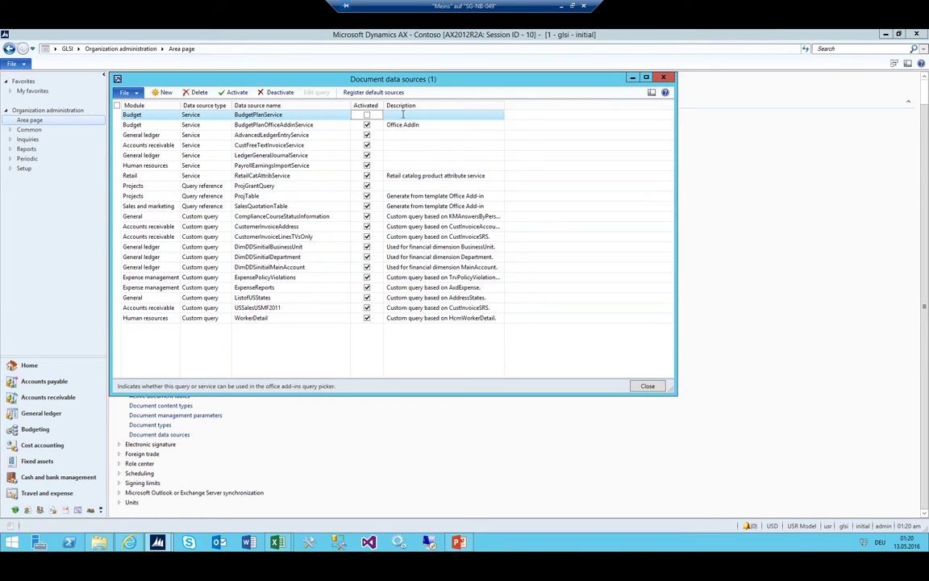
# Activate the BudgetPlanService data source and describe it as Budget Plan Service.
pyautogui.press('space')
pyautogui.press('Tab')
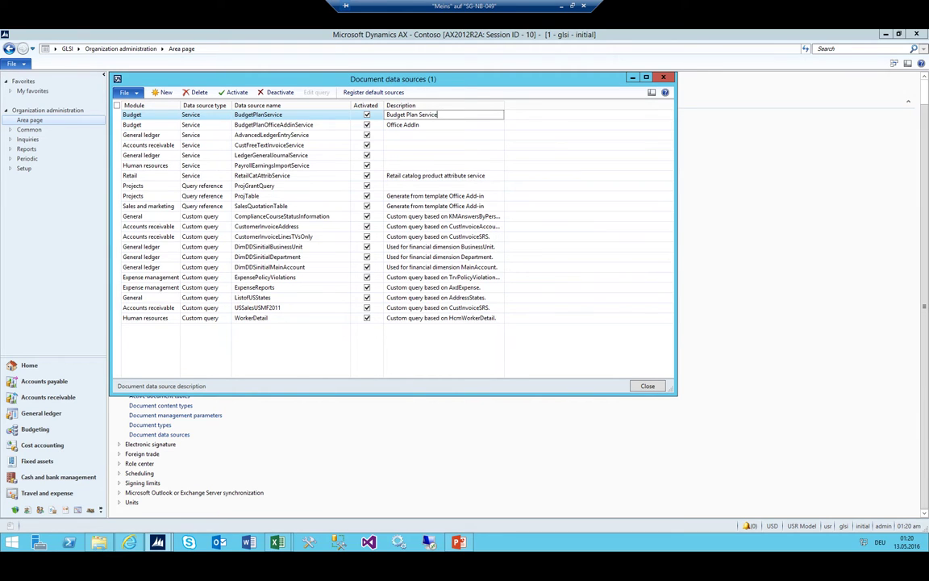
# Add a further Budget service data source and choose BudgetTransactionService after filtering the names by *budget*.
pyautogui.hotkey('ctrl', 'n')
pyautogui.press('Tab')
pyautogui.press('Tab')
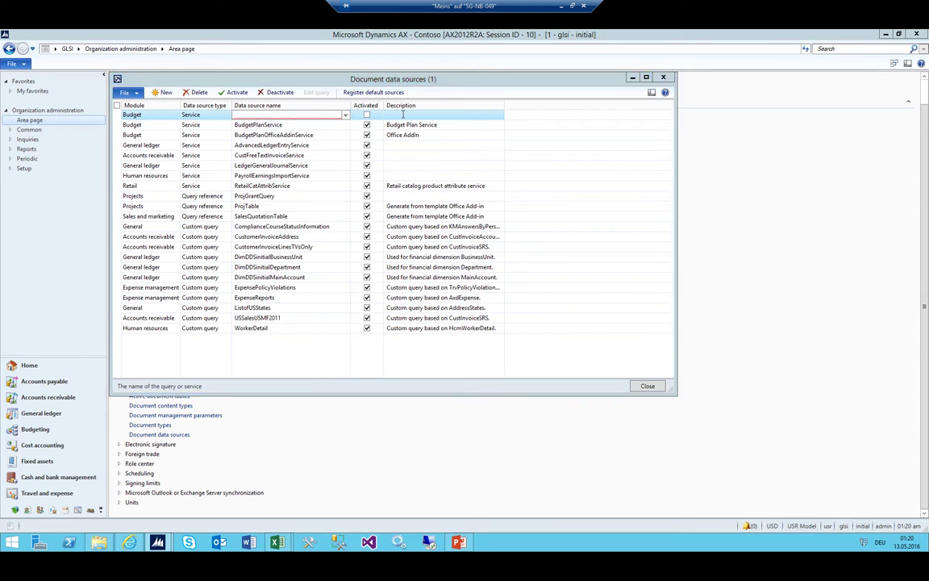
pyautogui.hotkey('alt', 'Down')
pyautogui.hotkey('ctrl', 'k')
pyautogui.write('budget')
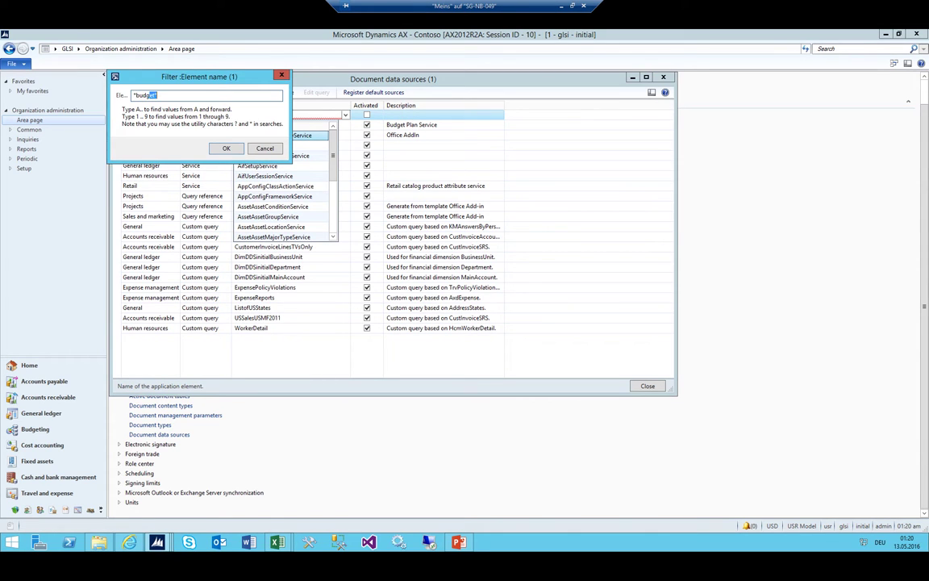
pyautogui.press('Return')
pyautogui.press('Down')
pyautogui.press('Down')
pyautogui.press('Return')
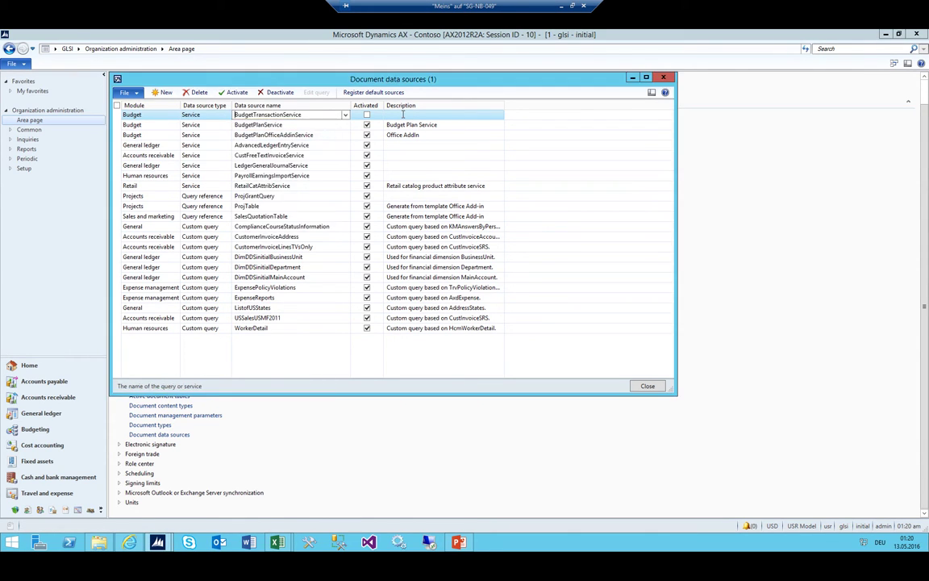
# Describe the BudgetTransactionService data source as Budget Transaction Service, activate it and close the document data sources form.
pyautogui.click(402, 115)
pyautogui.write('Budget')
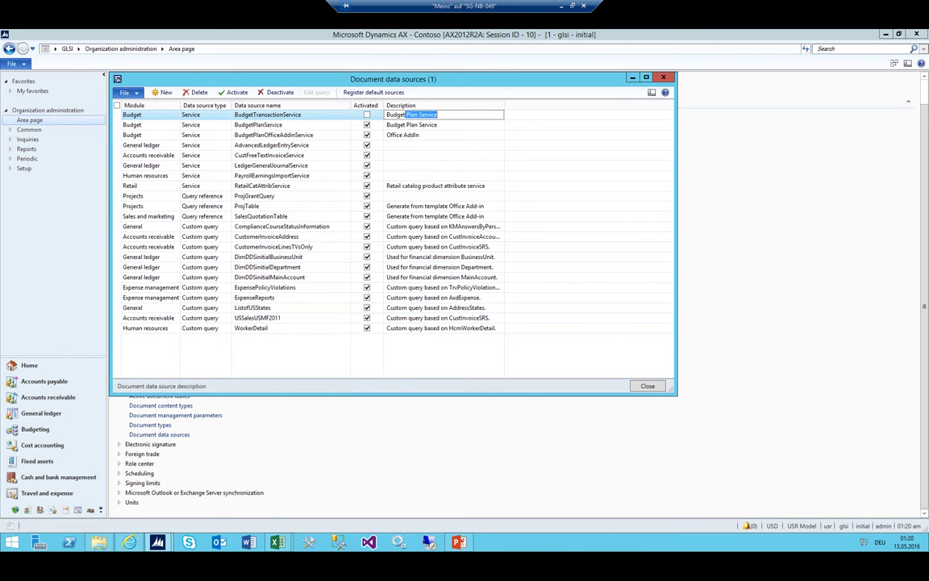
pyautogui.write(' Transaction Service')
pyautogui.click(367, 114)
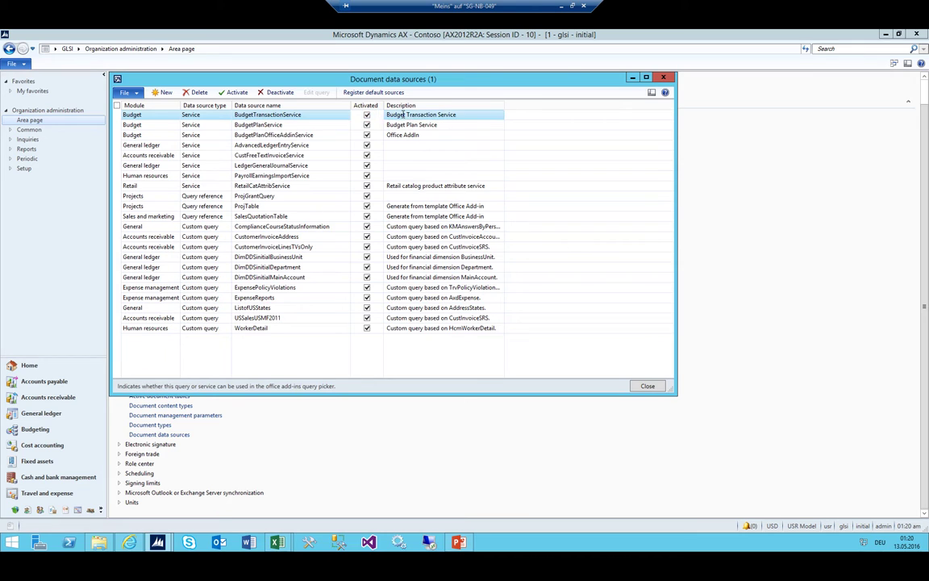
pyautogui.hotkey('ctrl', 'a')
pyautogui.press('Escape')
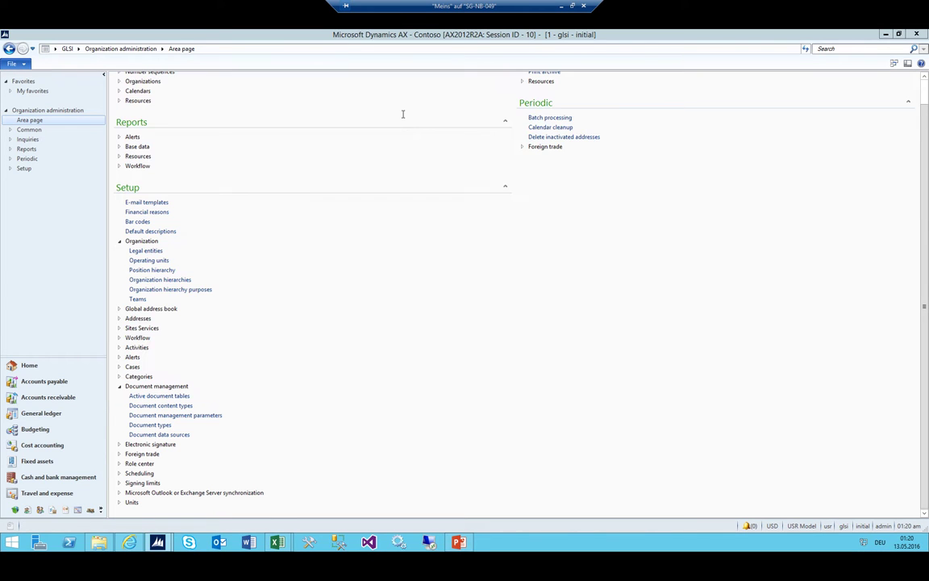
# Open the templates of the Budgeting module's budget planning configuration and start the worksheet template wizard, continuing to its parameters.
pyautogui.click(77, 49)
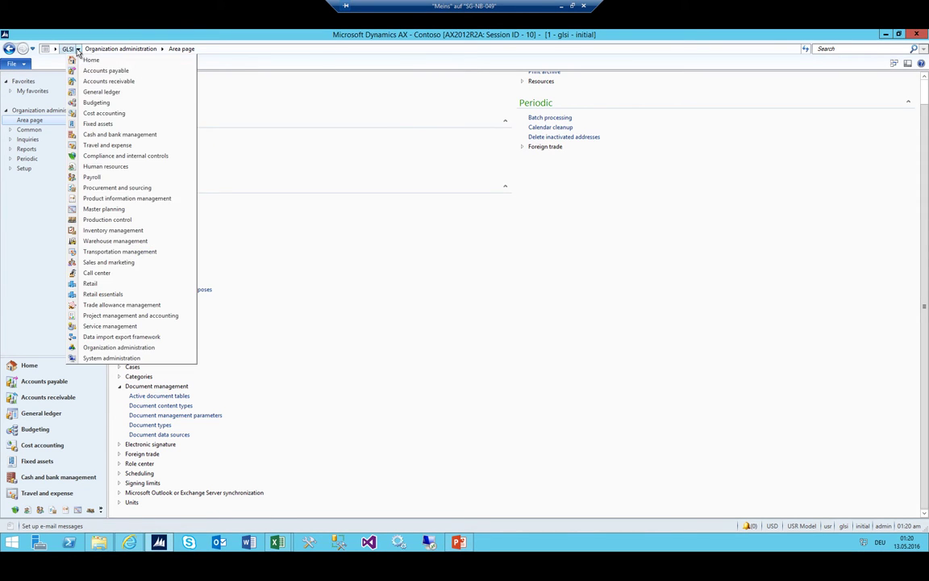
pyautogui.click(96, 103)
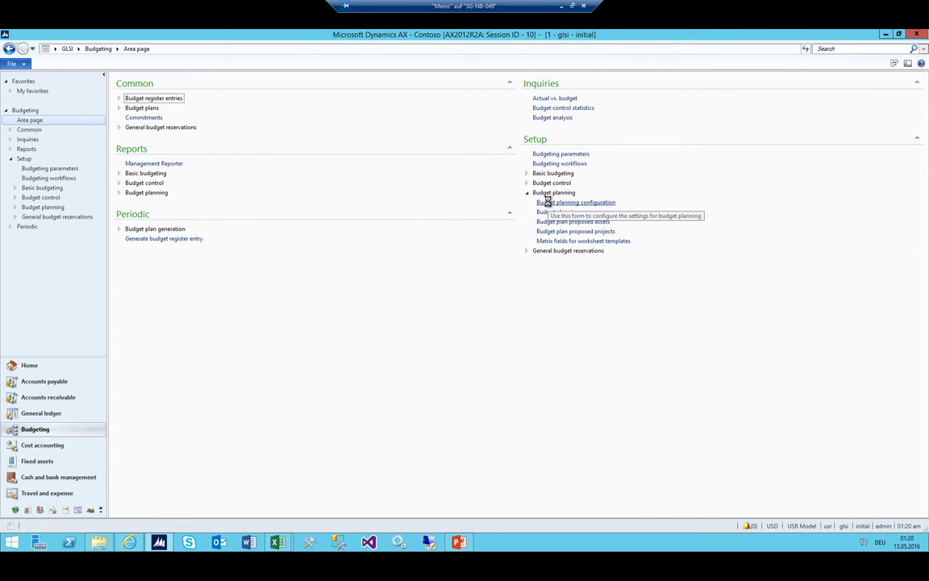
pyautogui.click(547, 204)
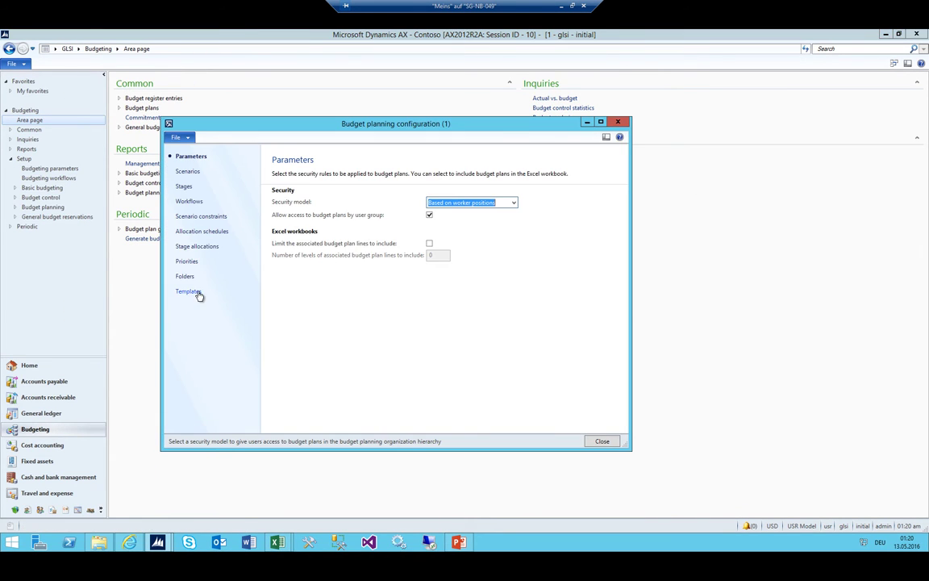
pyautogui.click(197, 292)
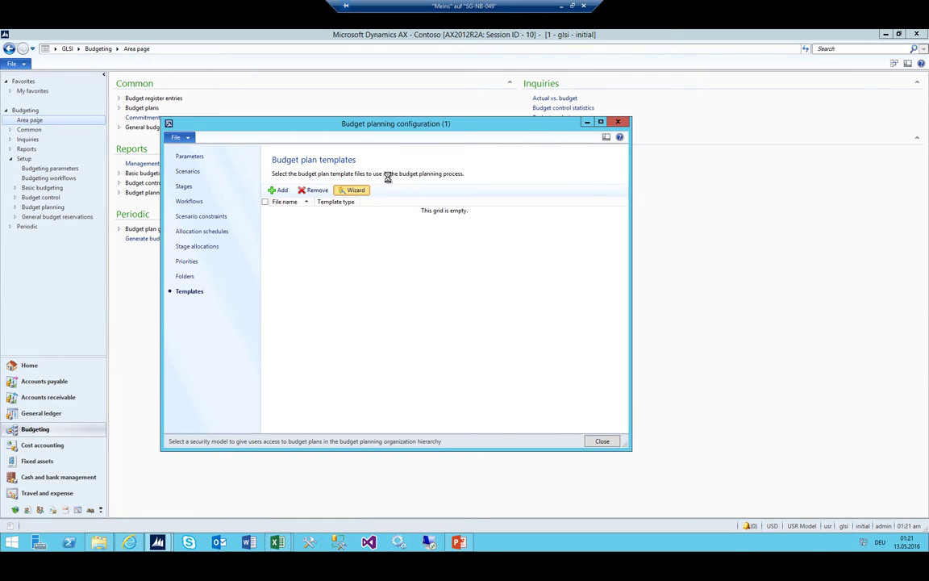
pyautogui.click(353, 191)
pyautogui.click(524, 306)
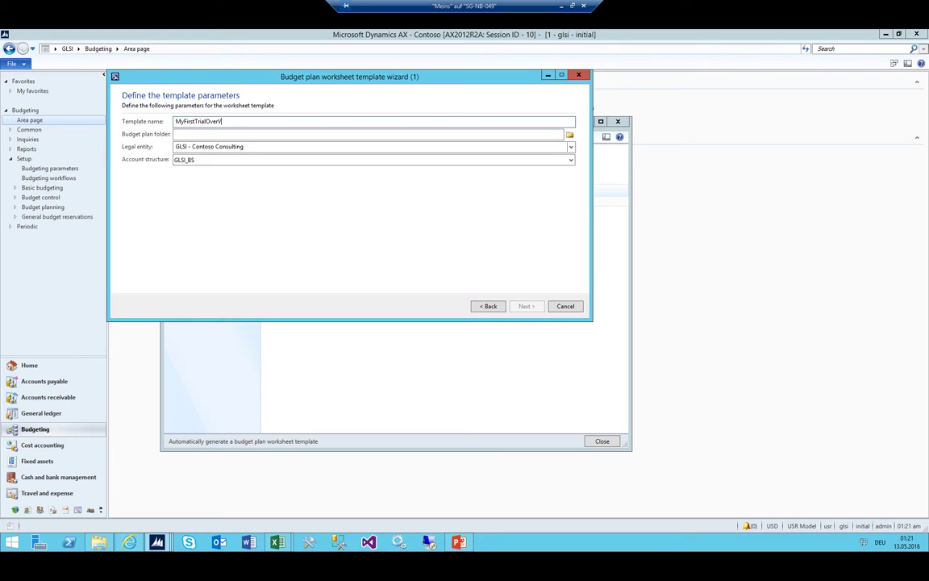
# Name the template MyFirstTrialOverWizard and set its budget plan folder to \\Ax2012r2a\budgetplanning\MyFolder\.
pyautogui.press('Tab')
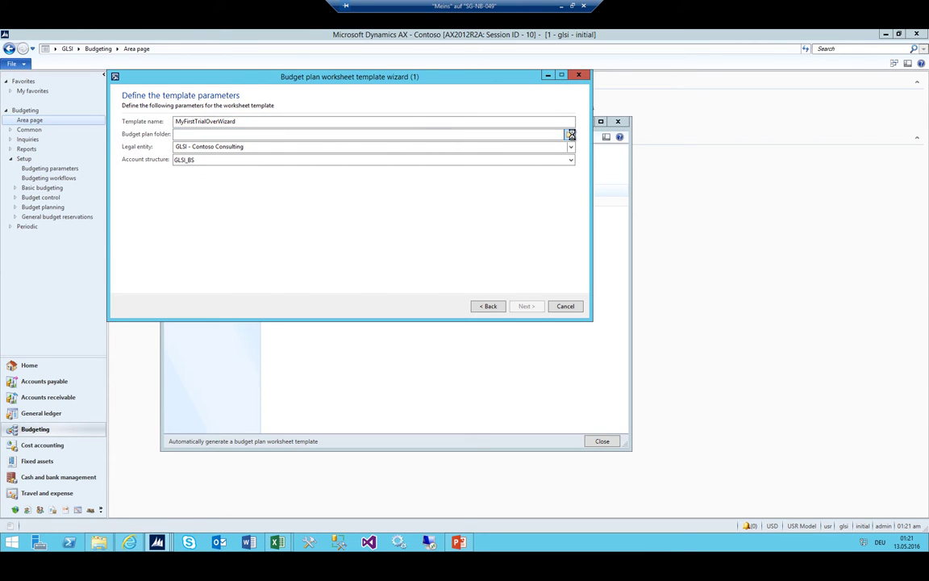
pyautogui.hotkey('alt', 'Down')
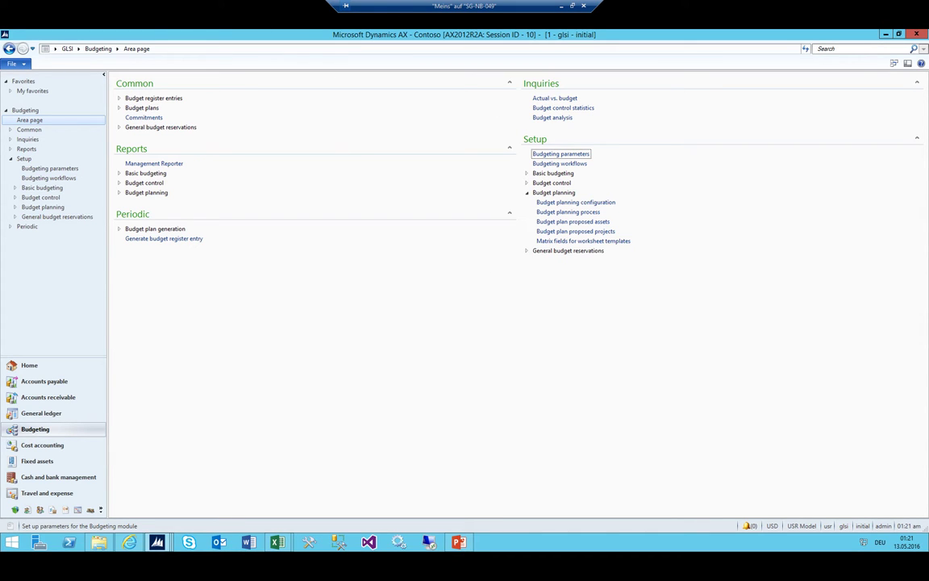
pyautogui.moveTo(156, 541)
pyautogui.click(277, 496)
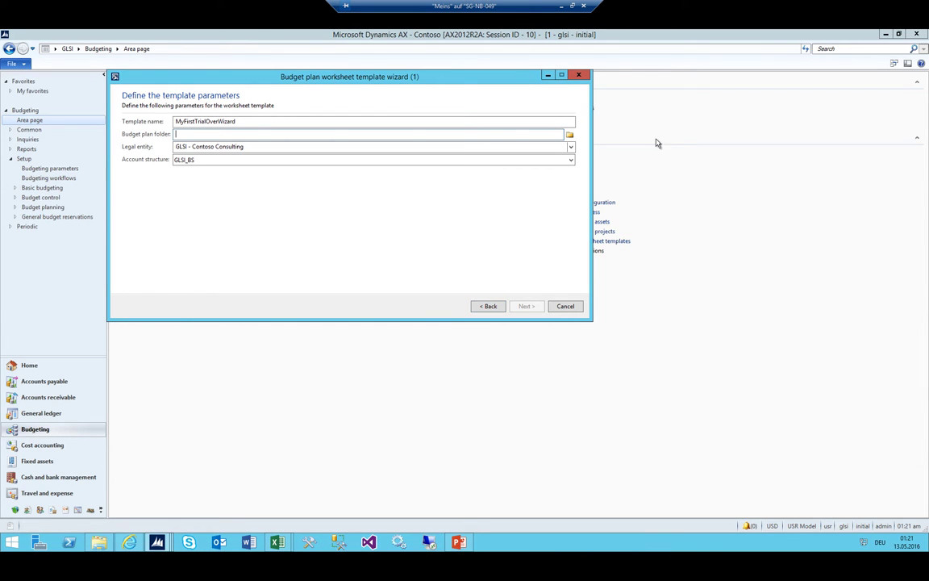
pyautogui.click(569, 136)
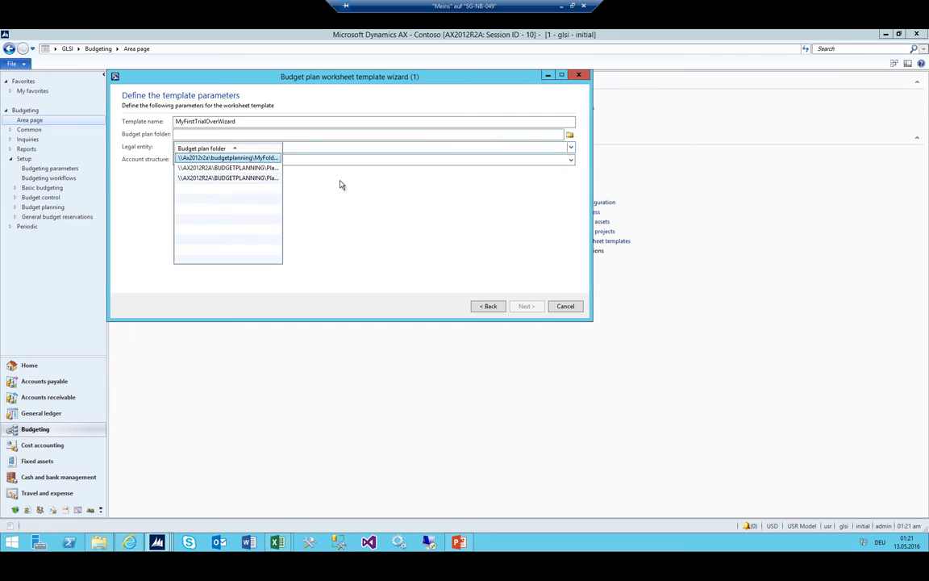
pyautogui.click(257, 158)
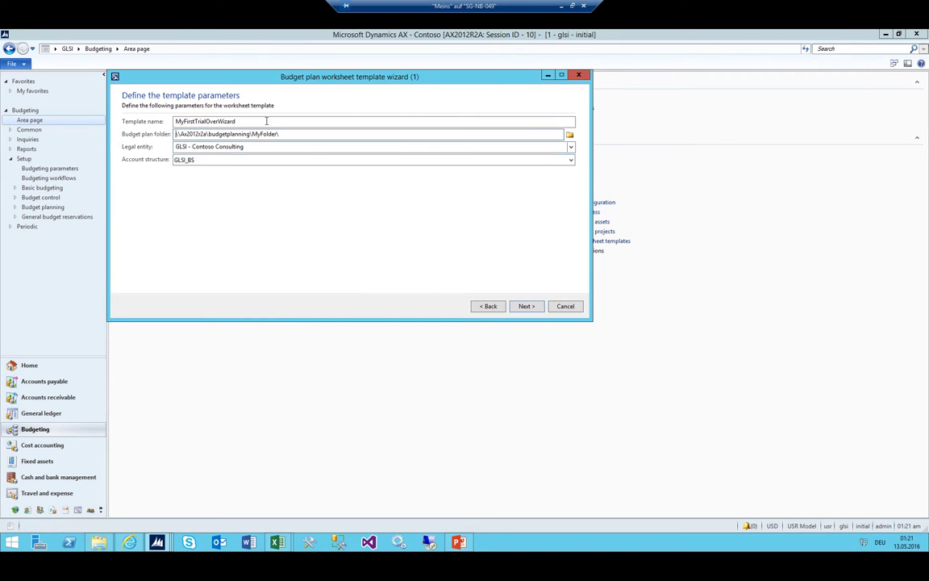
# Set the template's account structure to GLSI_CC and continue to the header fields.
pyautogui.click(234, 162)
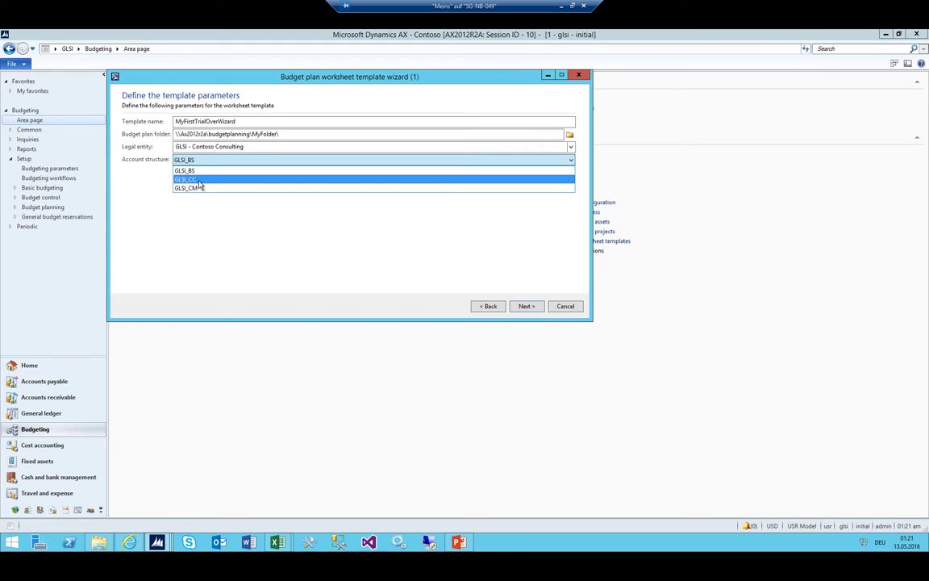
pyautogui.click(201, 179)
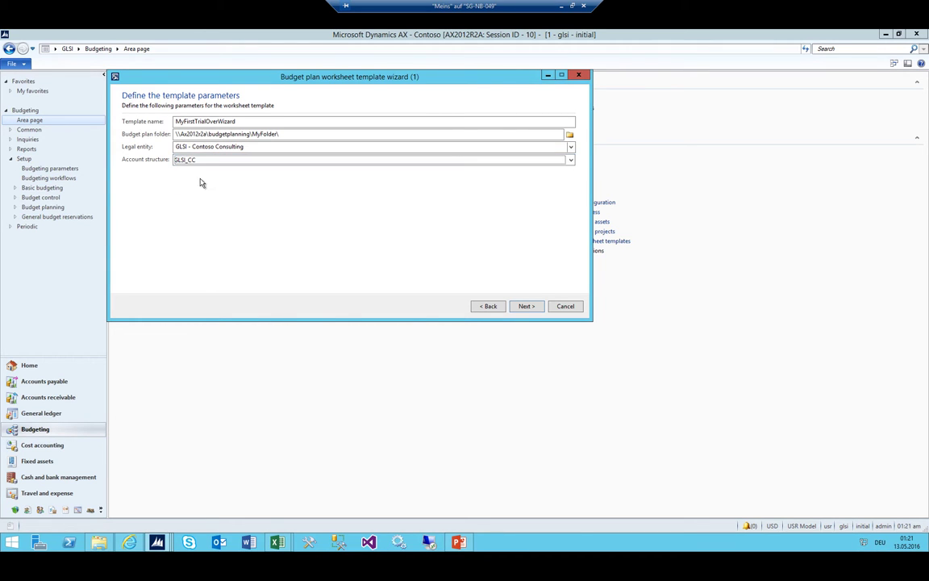
pyautogui.click(526, 306)
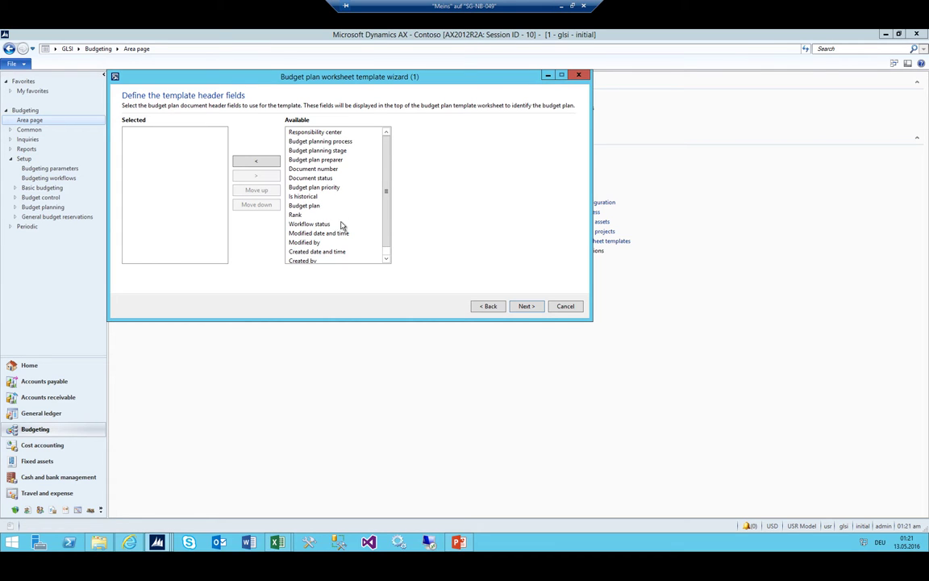
# Add Document number, Responsibility center and Budget plan as template header fields, and continue to the column definition.
pyautogui.doubleClick(313, 171)
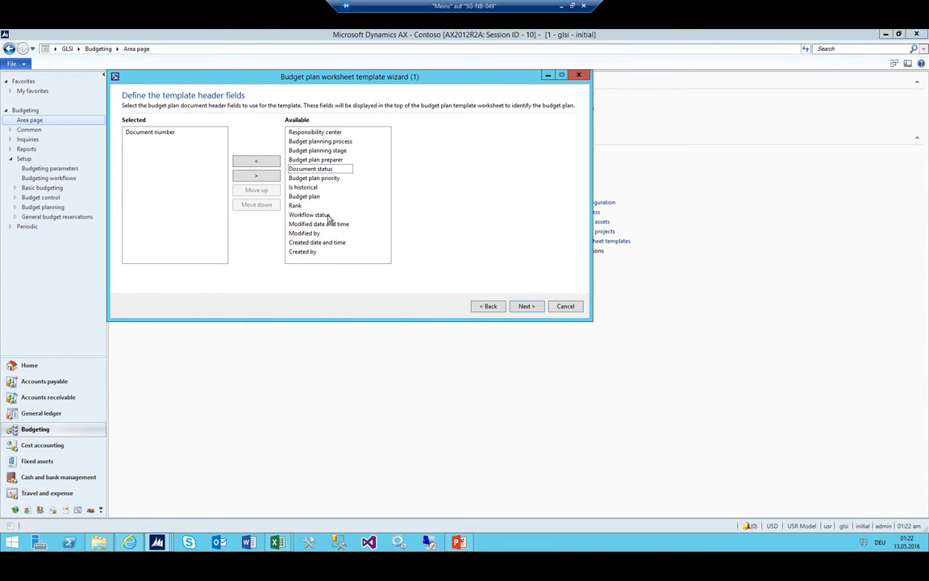
pyautogui.doubleClick(321, 133)
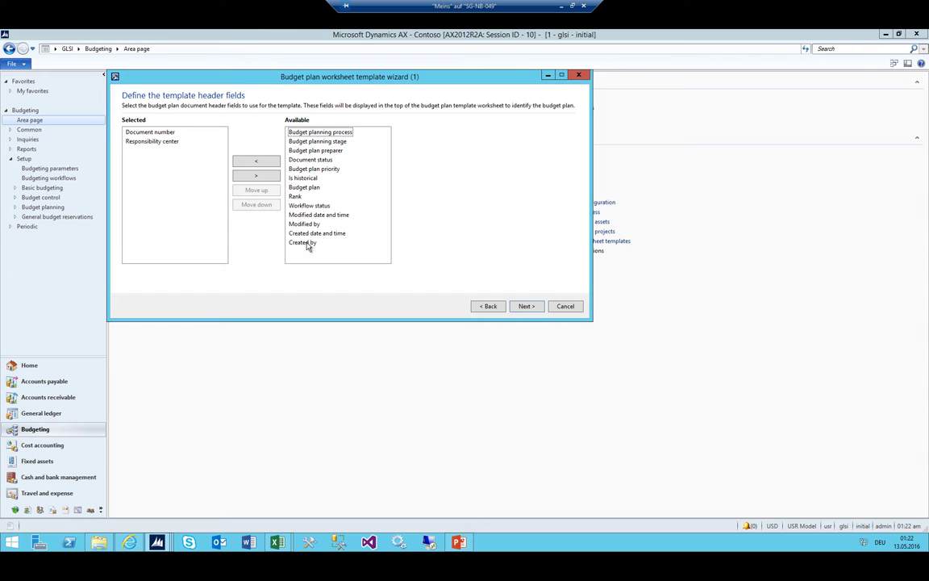
pyautogui.doubleClick(310, 188)
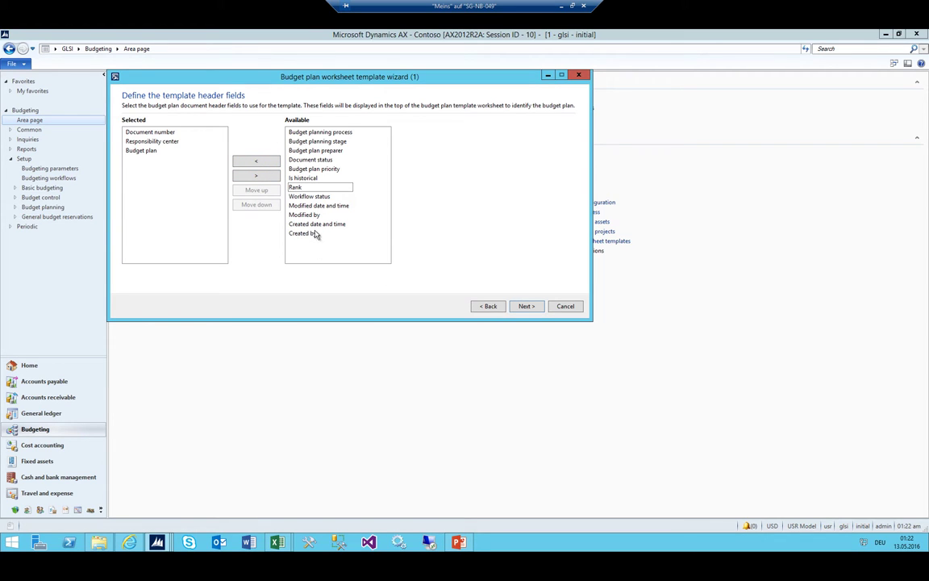
pyautogui.click(526, 307)
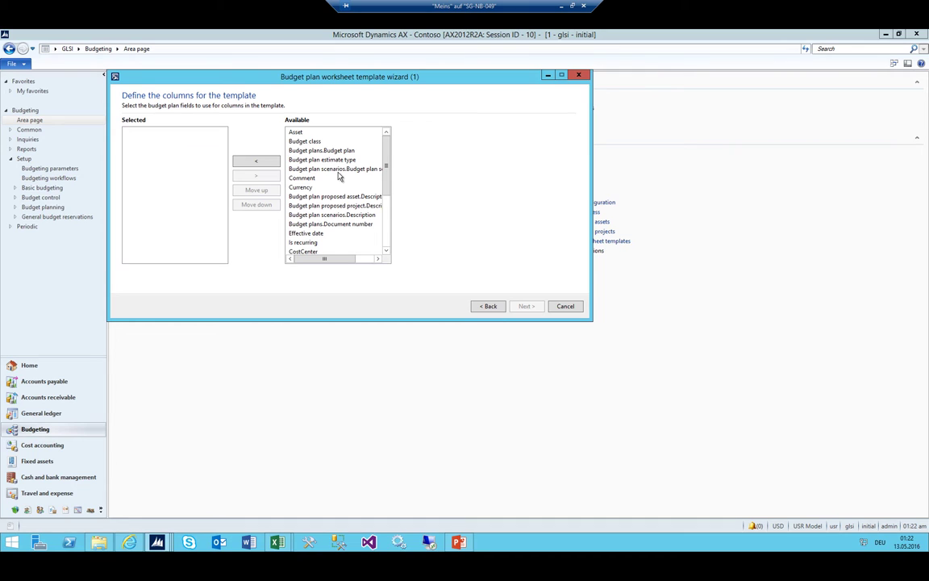
# Add MainAccount, MainAccount.Description, CostCenter and CostCenter.Description to the template's selected columns.
pyautogui.moveTo(386, 165); pyautogui.dragTo(393, 185)
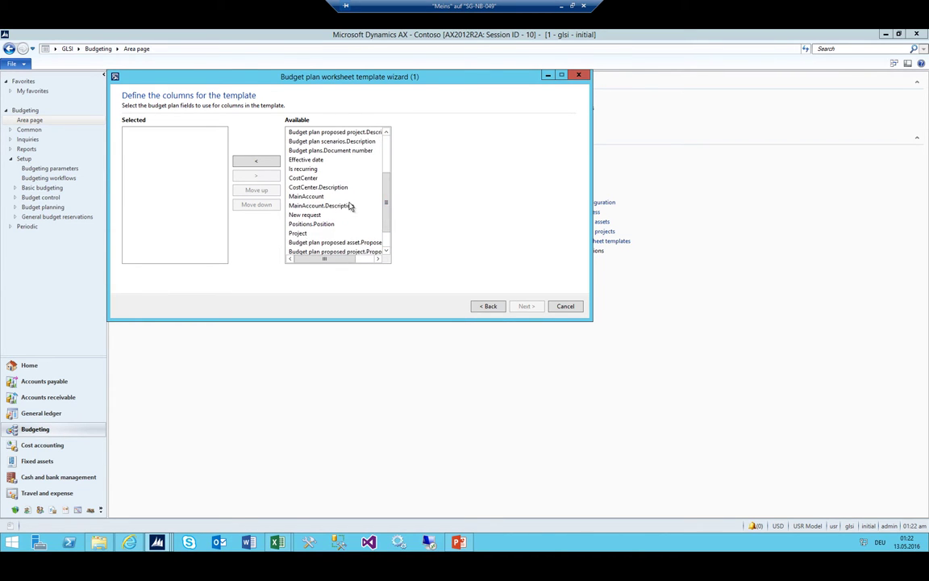
pyautogui.click(324, 169)
pyautogui.scroll(3, 323, 171)
pyautogui.scroll(-3, 322, 169)
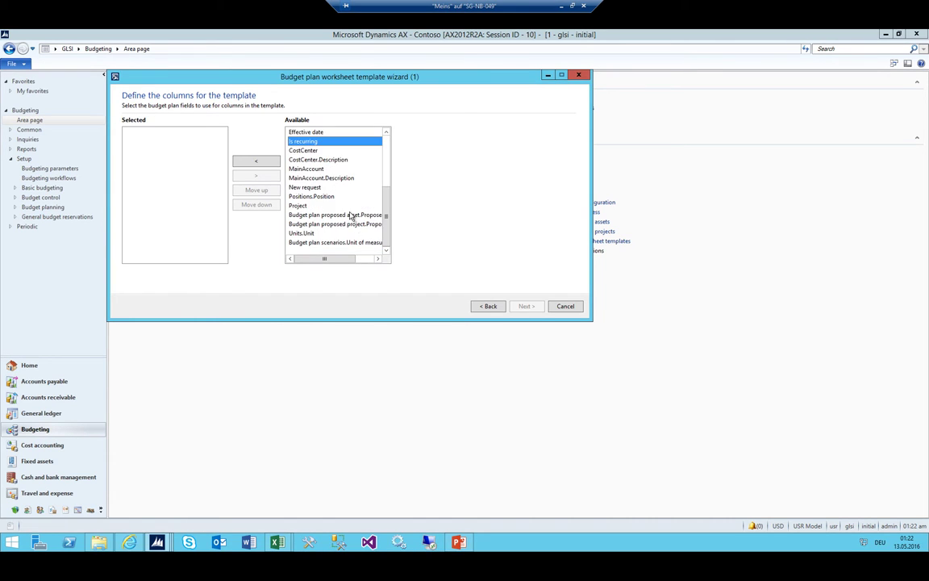
pyautogui.scroll(3, 321, 221)
pyautogui.scroll(-1, 321, 222)
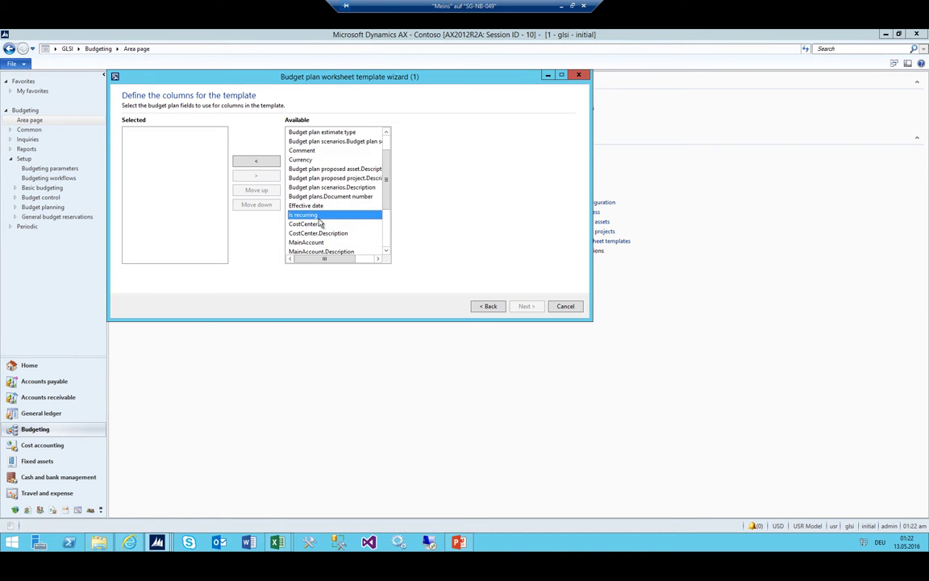
pyautogui.scroll(1, 321, 222)
pyautogui.scroll(-3, 338, 173)
pyautogui.scroll(1, 343, 173)
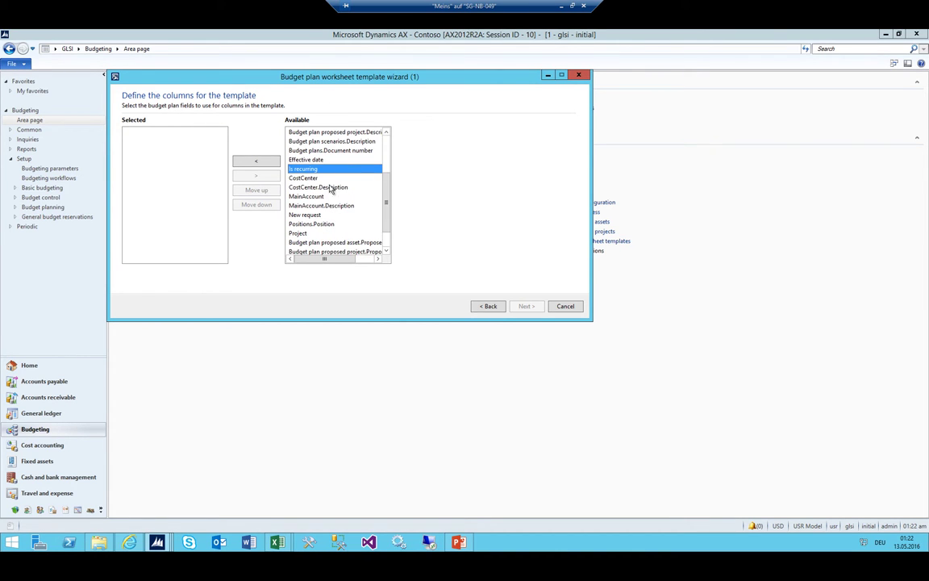
pyautogui.doubleClick(316, 197)
pyautogui.doubleClick(315, 197)
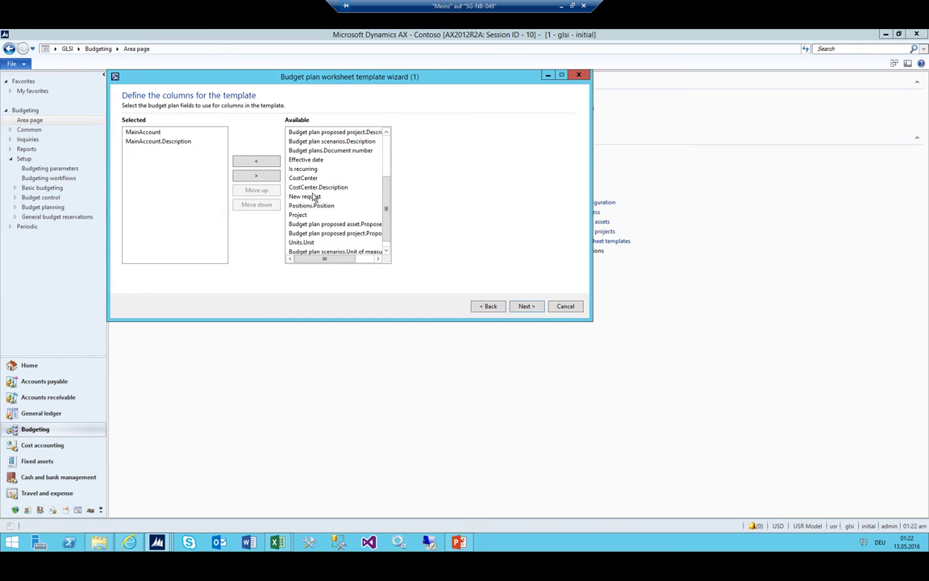
pyautogui.doubleClick(312, 178)
pyautogui.doubleClick(313, 179)
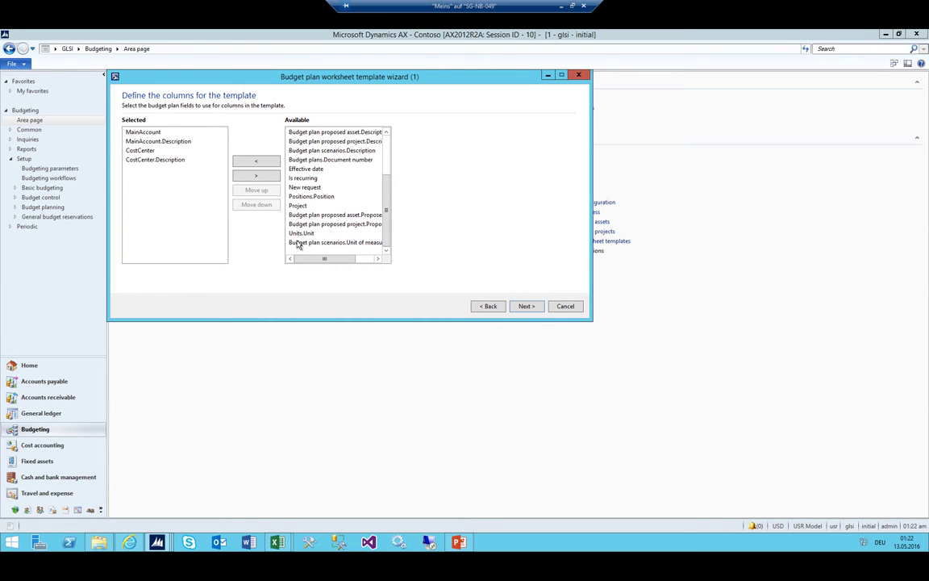
# Reorder the selected columns so that CostCenter and CostCenter.Description come before the two MainAccount columns.
pyautogui.click(143, 150)
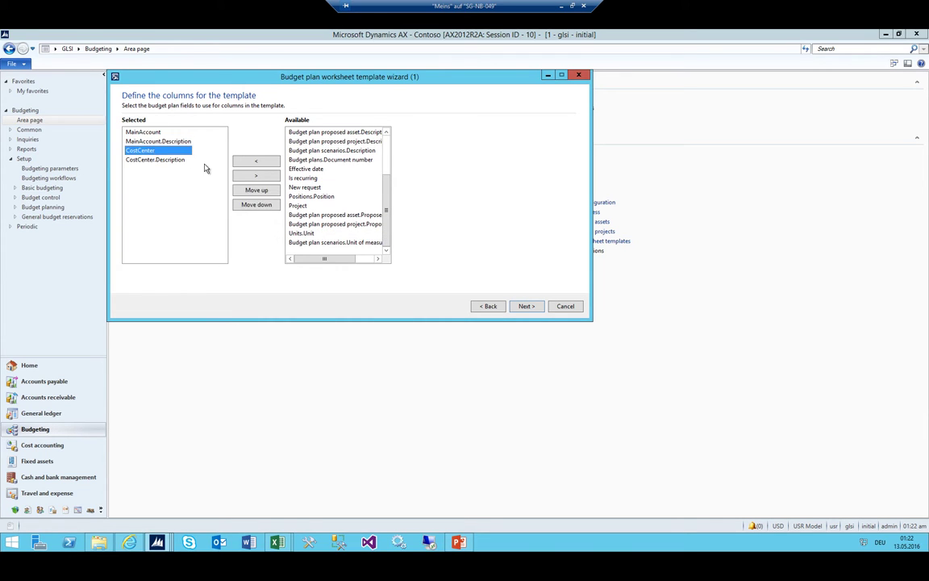
pyautogui.click(256, 190)
pyautogui.click(256, 189)
pyautogui.click(166, 160)
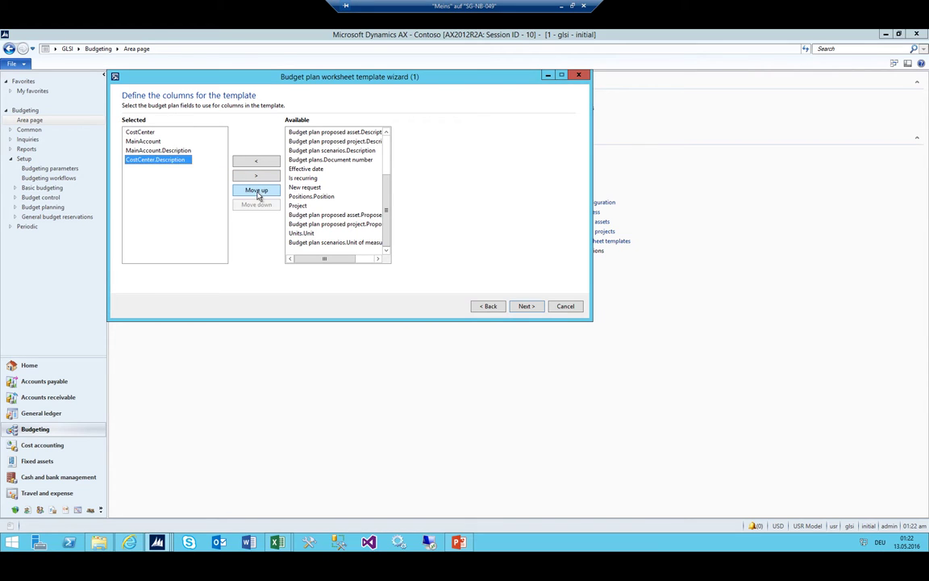
pyautogui.click(256, 189)
pyautogui.click(257, 189)
pyautogui.rightClick(250, 203)
pyautogui.click(137, 170)
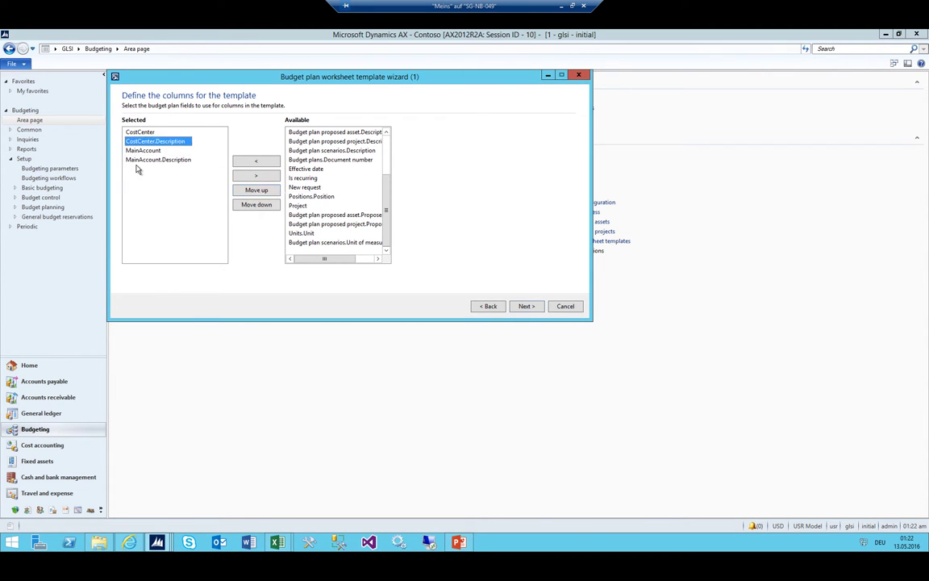
# Look through the available budget plan fields for further columns the template could use.
pyautogui.click(326, 171)
pyautogui.scroll(3, 331, 181)
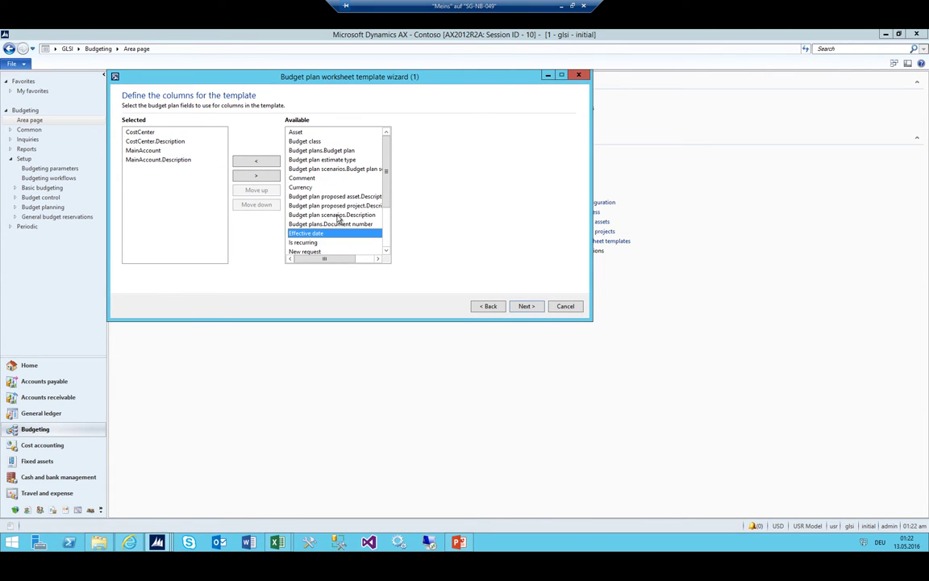
pyautogui.click(330, 214)
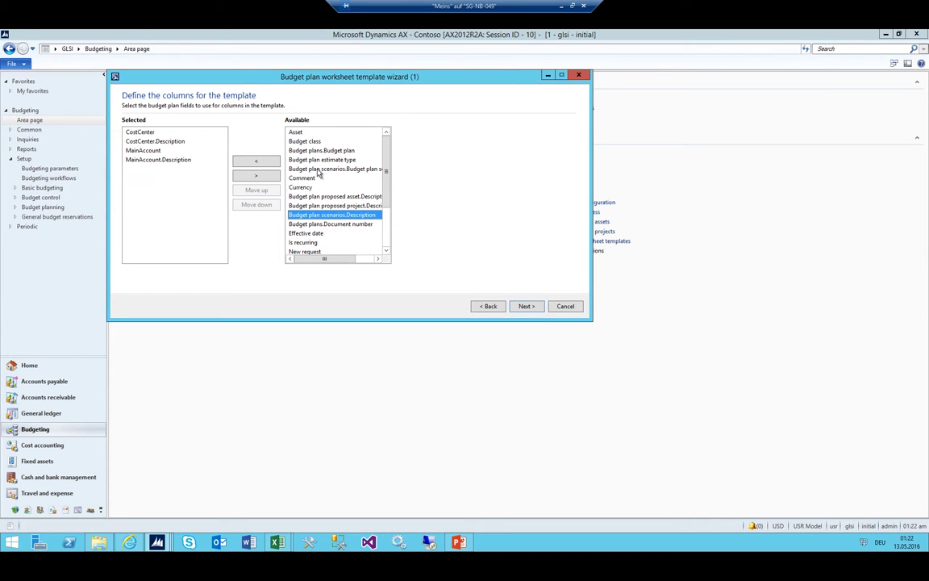
pyautogui.scroll(-2, 287, 157)
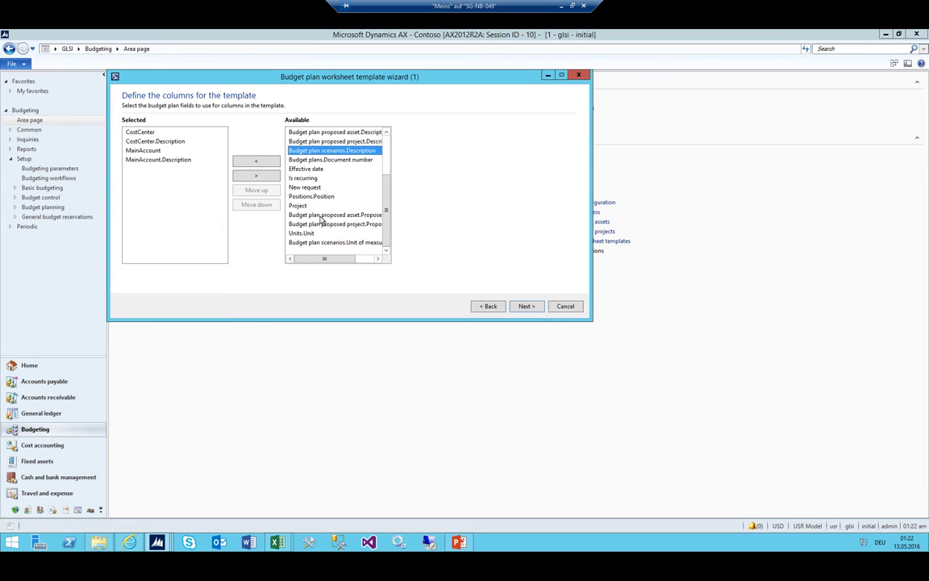
pyautogui.click(323, 243)
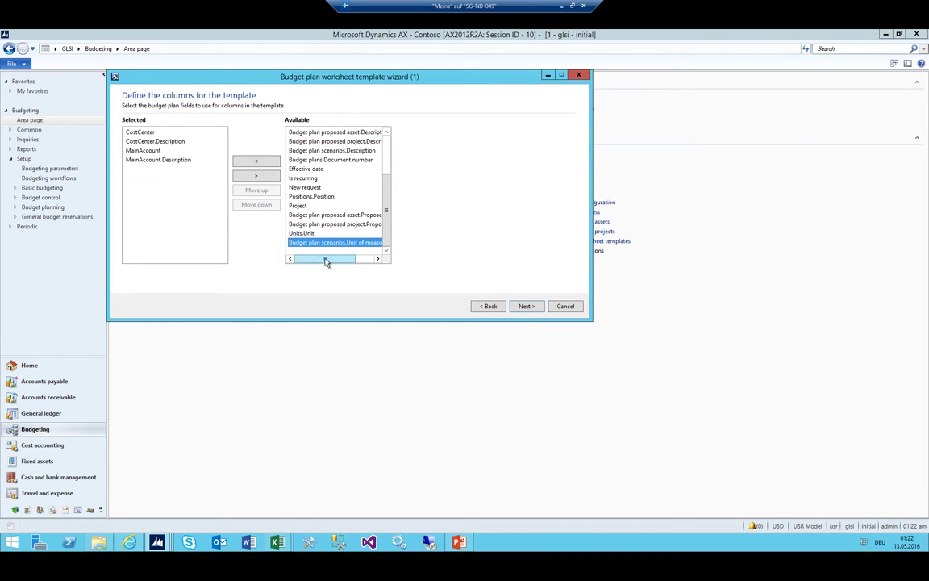
pyautogui.moveTo(326, 259)
pyautogui.mouseDown()
pyautogui.moveTo(375, 263)
pyautogui.moveTo(314, 265)
pyautogui.mouseUp()
pyautogui.scroll(1, 303, 184)
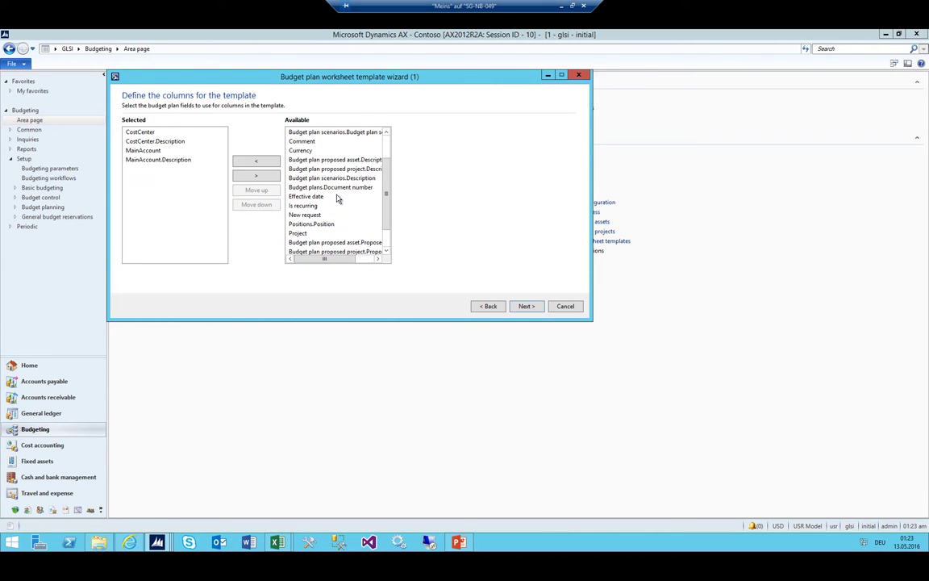
pyautogui.click(354, 160)
pyautogui.scroll(2, 353, 170)
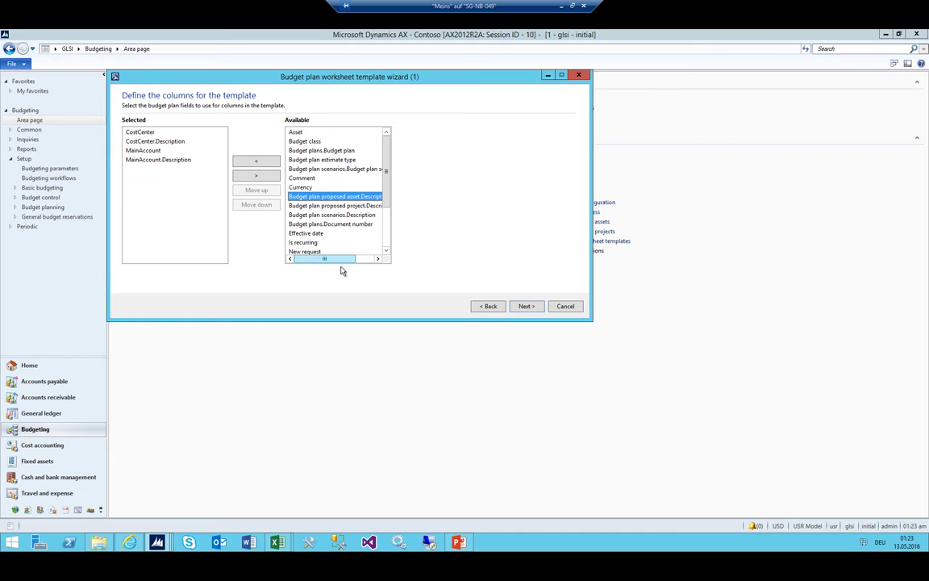
pyautogui.moveTo(325, 259); pyautogui.dragTo(253, 143)
# Check the selected MainAccount and MainAccount.Description columns and continue to the matrix field definition.
pyautogui.click(140, 143)
pyautogui.click(141, 150)
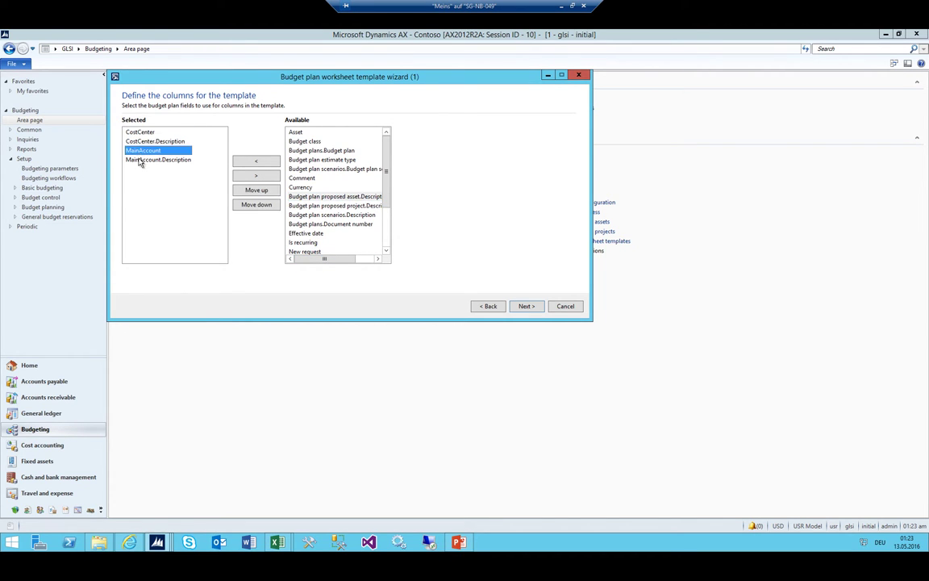
pyautogui.click(158, 159)
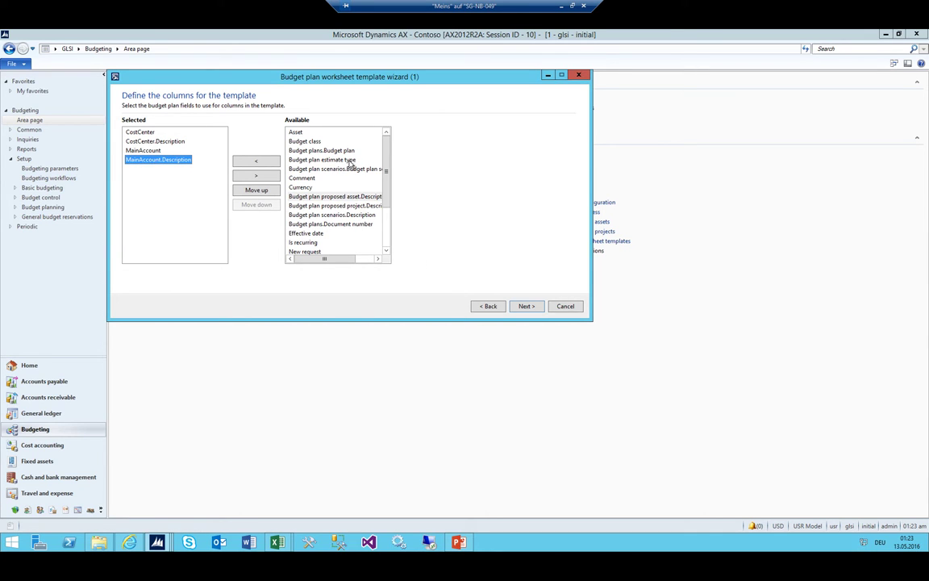
pyautogui.click(527, 307)
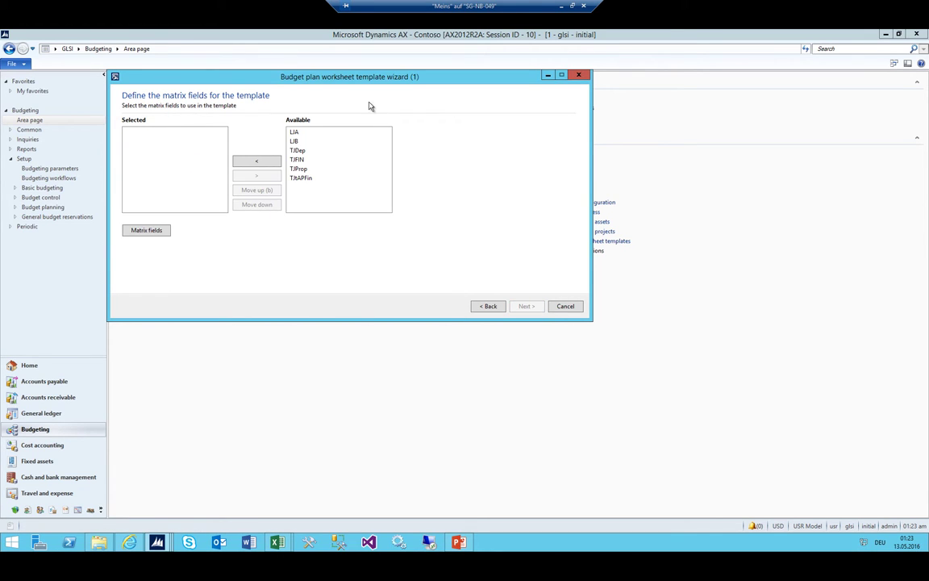
# Add the matrix fields LJA, LJB, TJDep, TJFIN, TJProp and TJtAPFin to the template and continue to its preview.
pyautogui.click(306, 140)
pyautogui.click(295, 131)
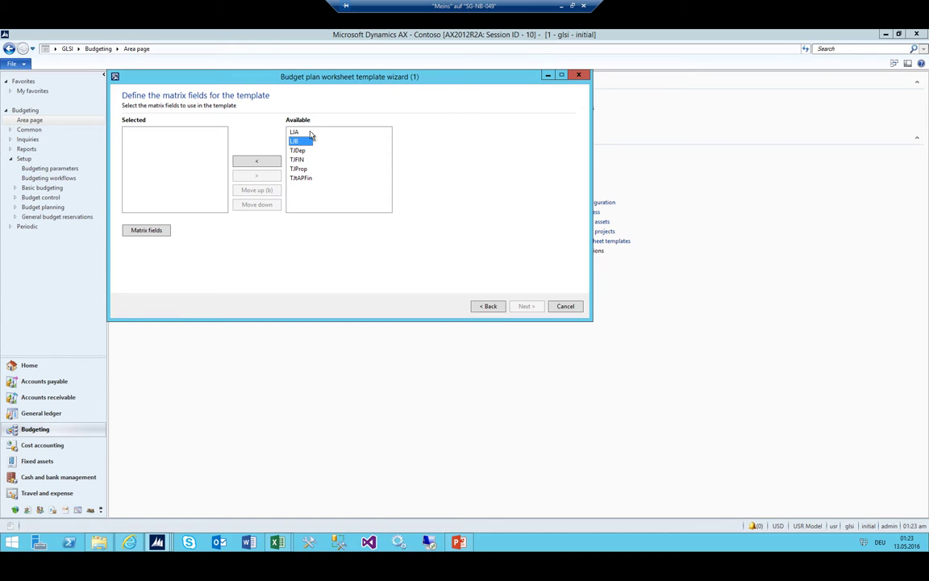
pyautogui.click(258, 162)
pyautogui.click(297, 132)
pyautogui.doubleClick(297, 132)
pyautogui.doubleClick(297, 133)
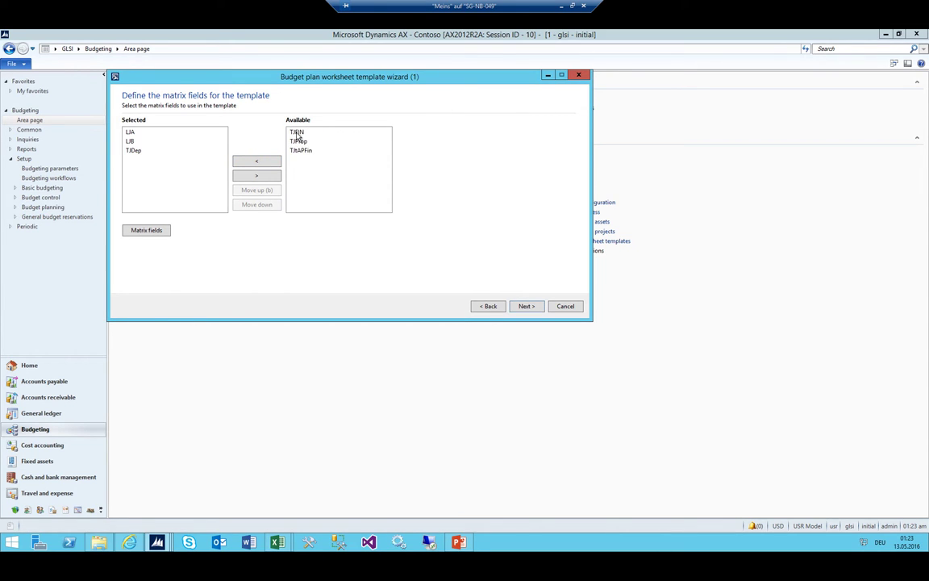
pyautogui.doubleClick(296, 133)
pyautogui.doubleClick(296, 133)
pyautogui.doubleClick(302, 134)
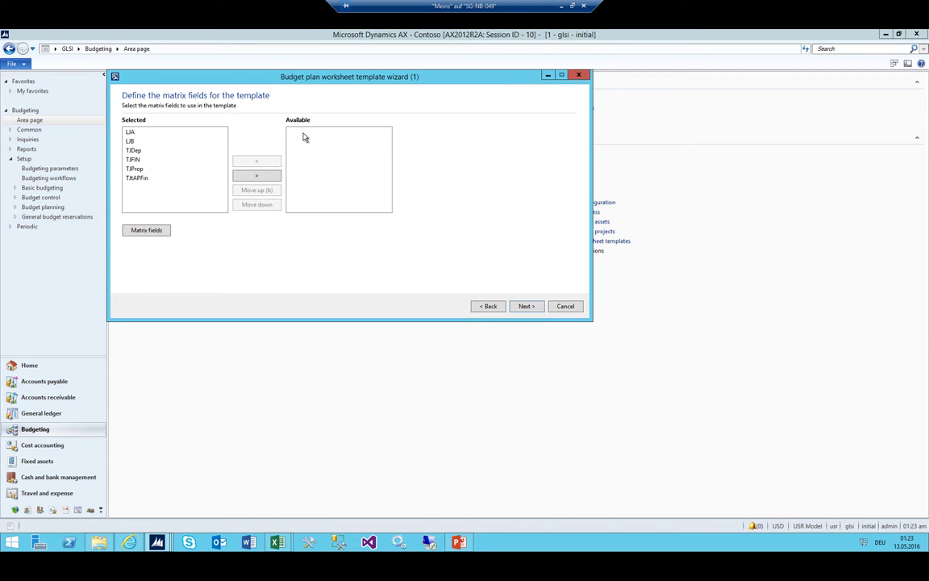
pyautogui.click(526, 306)
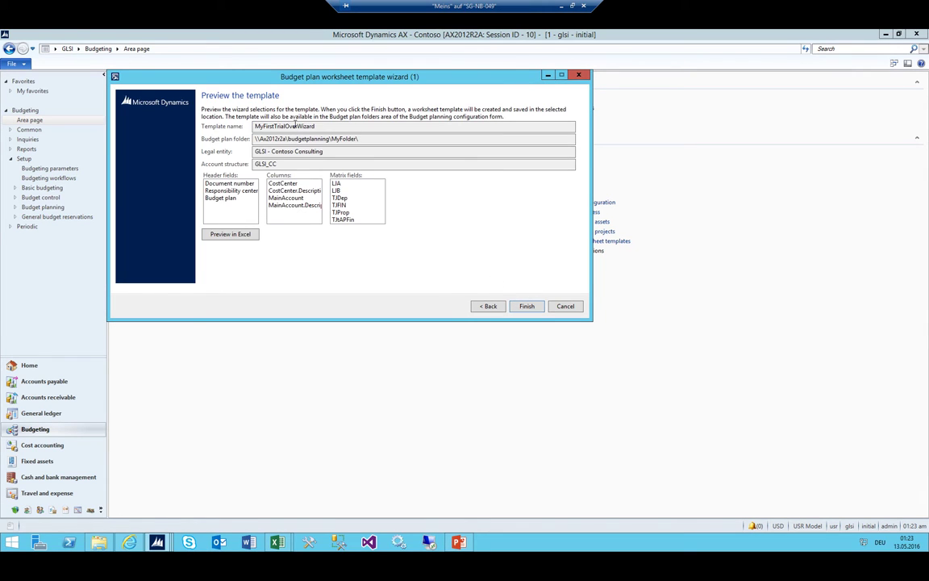
# Review the template's header, column and matrix fields and open a maximized preview of it in Excel.
pyautogui.click(231, 190)
pyautogui.click(286, 184)
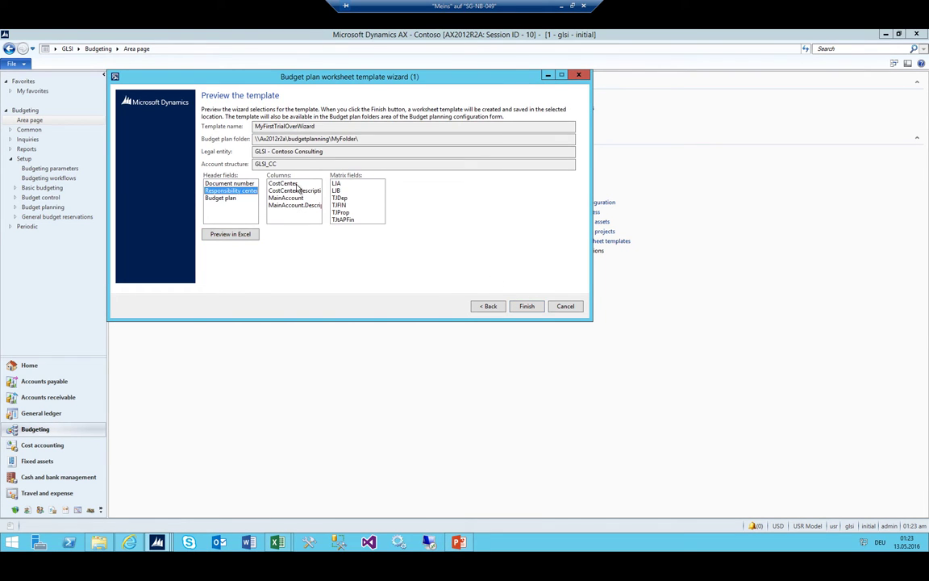
pyautogui.click(339, 191)
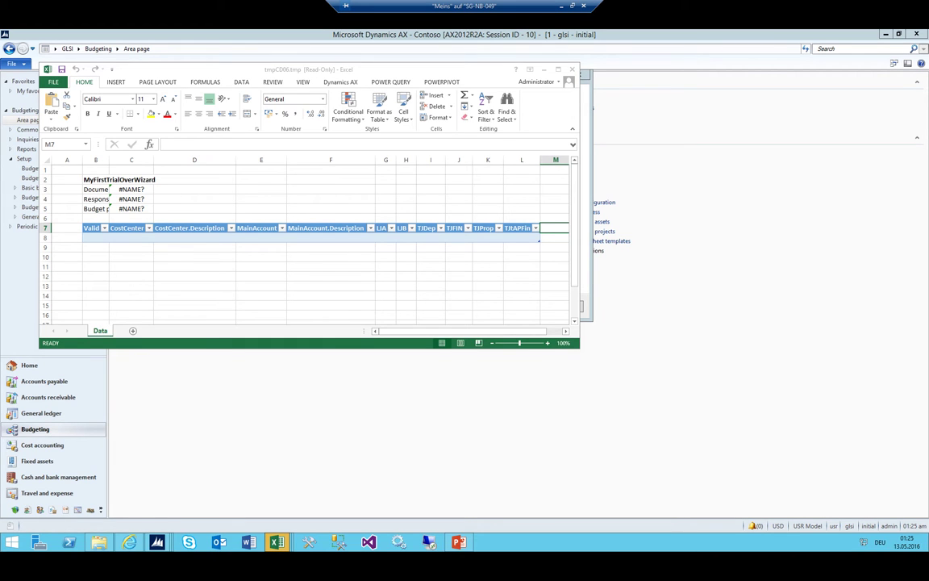
pyautogui.click(557, 71)
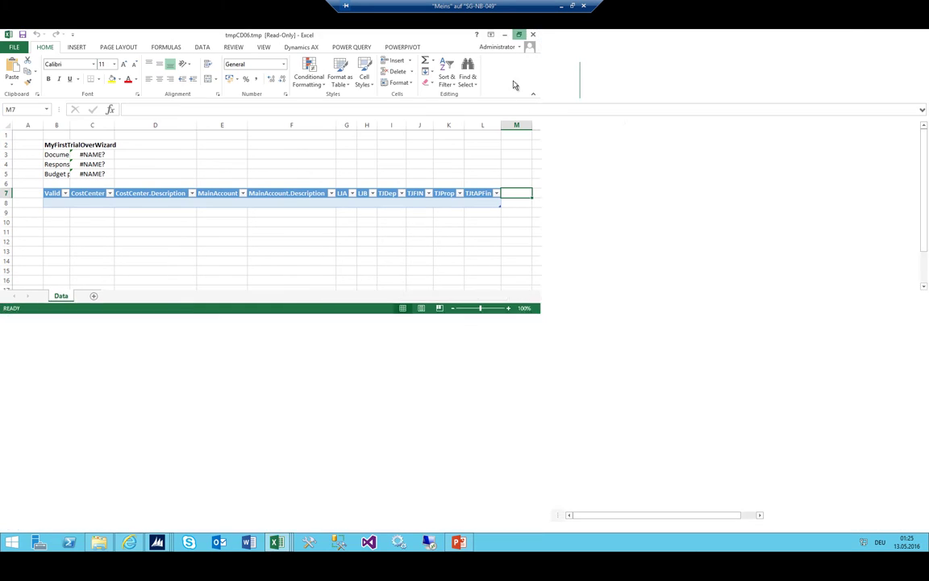
# Inspect the preview sheet's header formulas and table, widening column B to show the header labels in full.
pyautogui.click(216, 202)
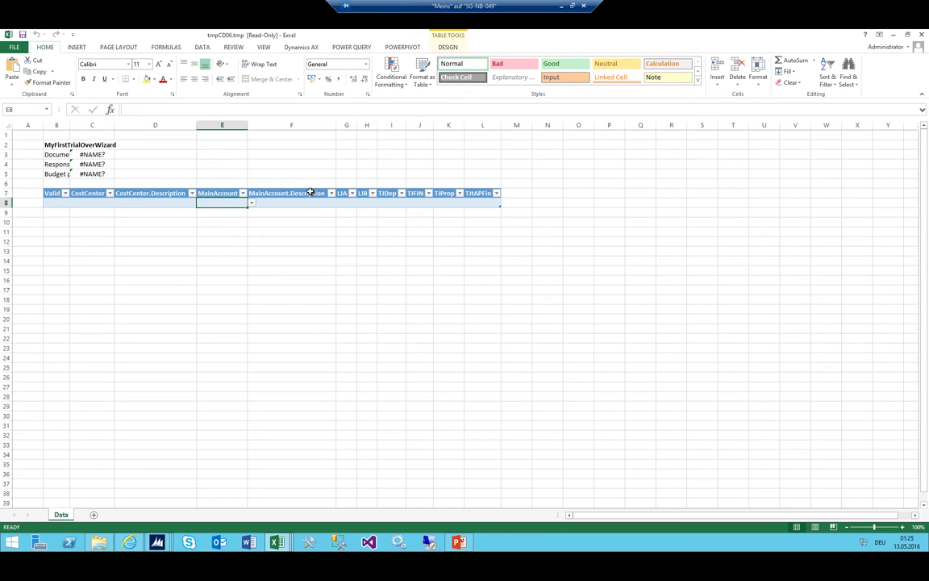
pyautogui.click(89, 154)
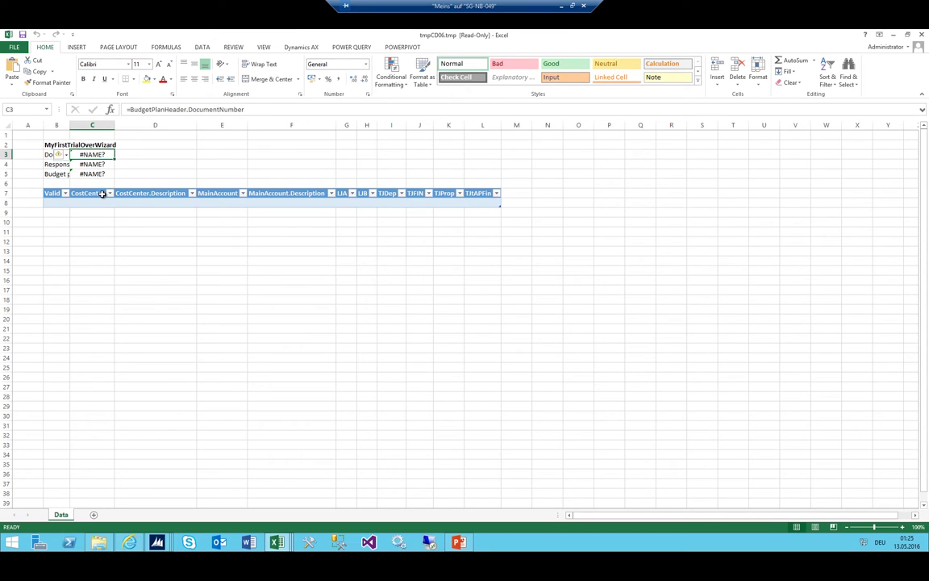
pyautogui.moveTo(69, 125); pyautogui.dragTo(140, 125)
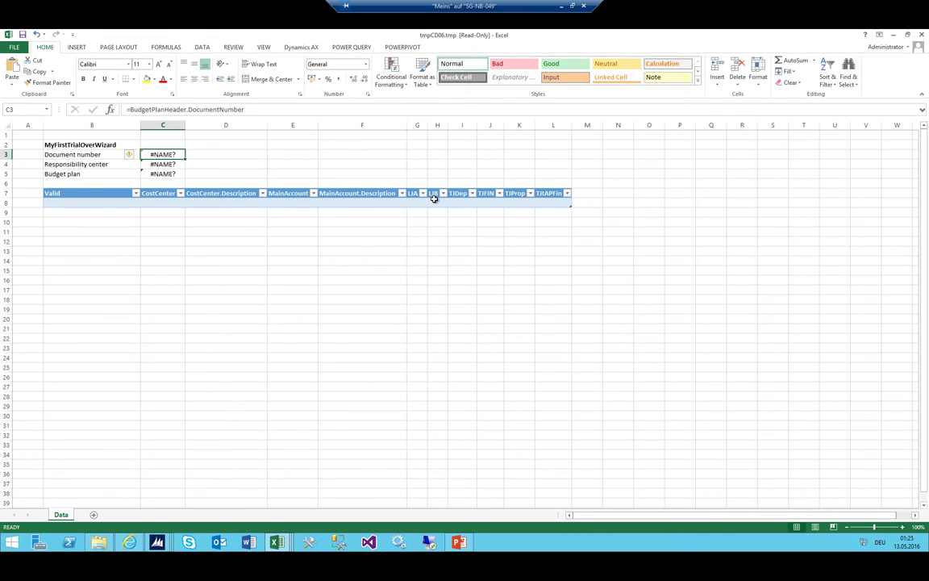
pyautogui.click(374, 203)
# Refresh the preview table with budget plan data from Dynamics AX.
pyautogui.click(76, 204)
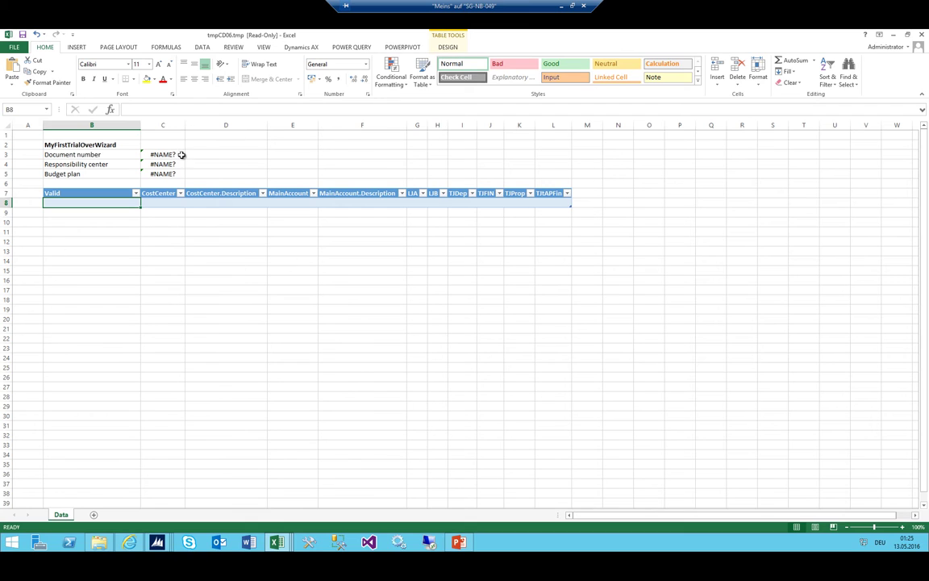
pyautogui.click(299, 48)
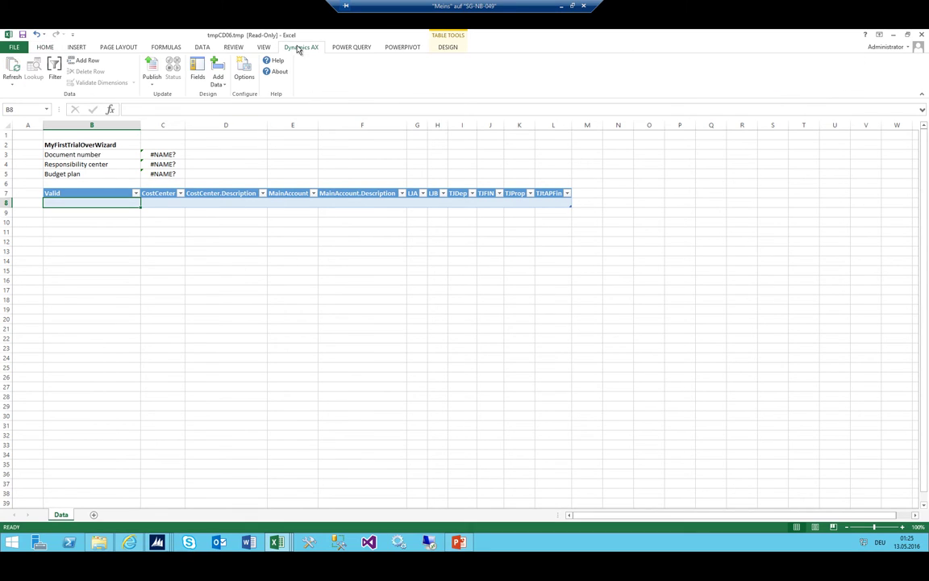
pyautogui.click(13, 68)
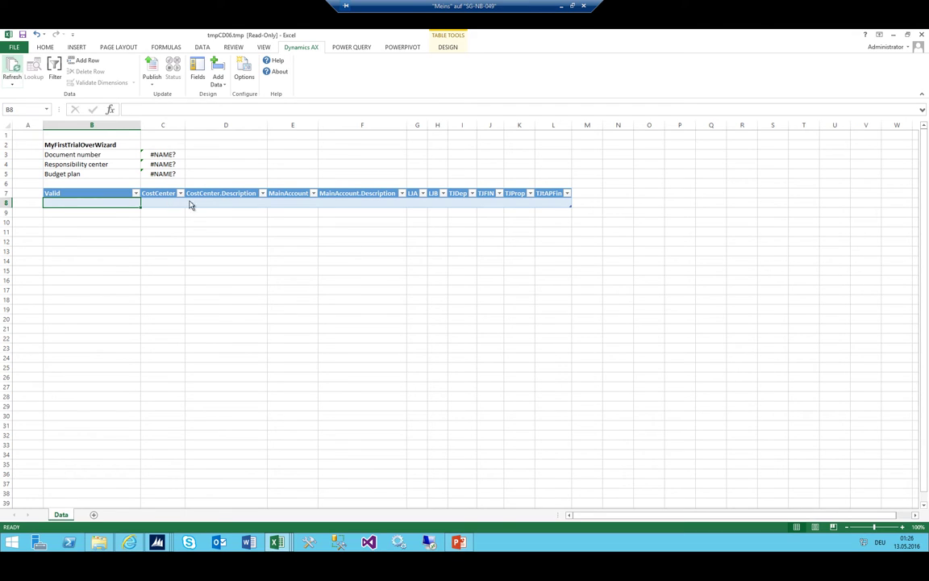
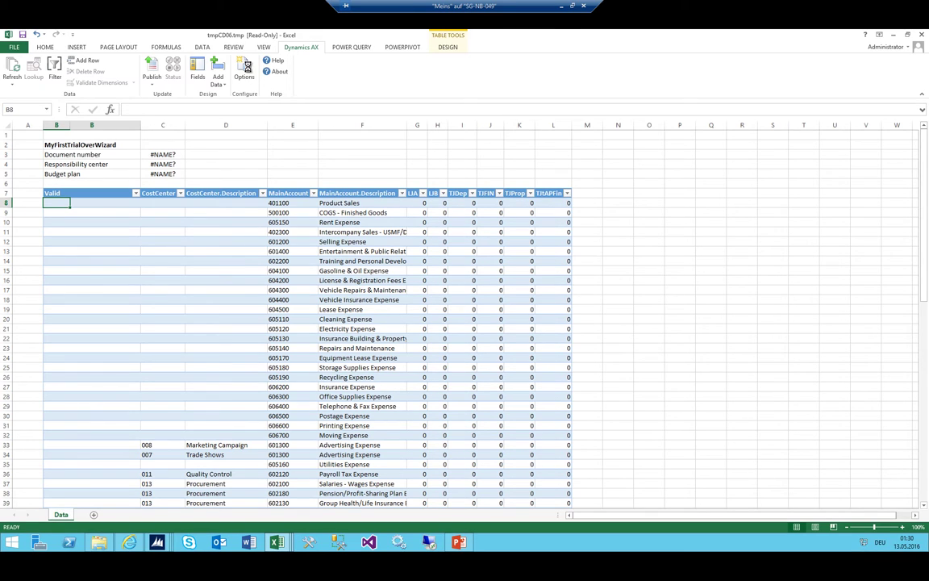
# Return to the worksheet template wizard and finish it to create the MyFirstTrialOverWizard template.
pyautogui.click(278, 543)
pyautogui.click(250, 431)
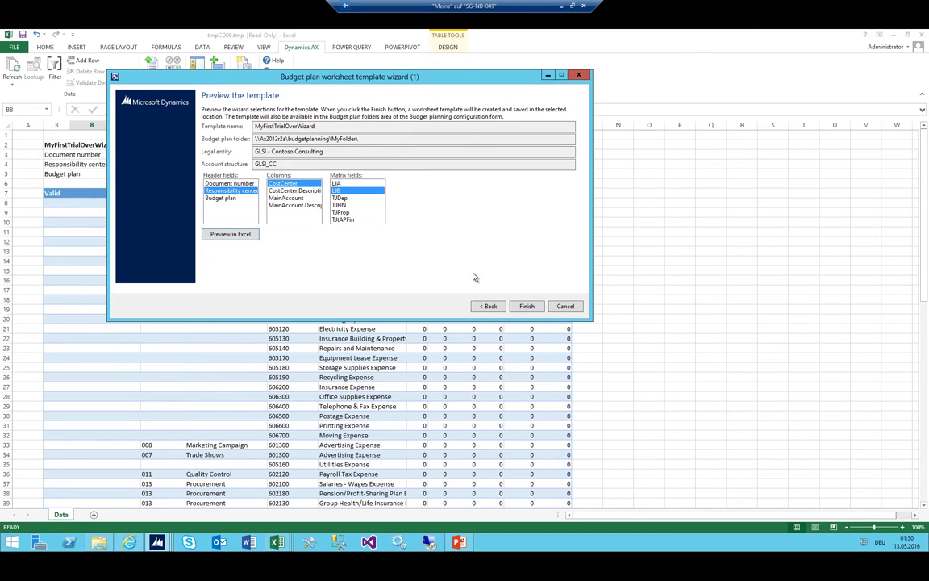
pyautogui.click(527, 306)
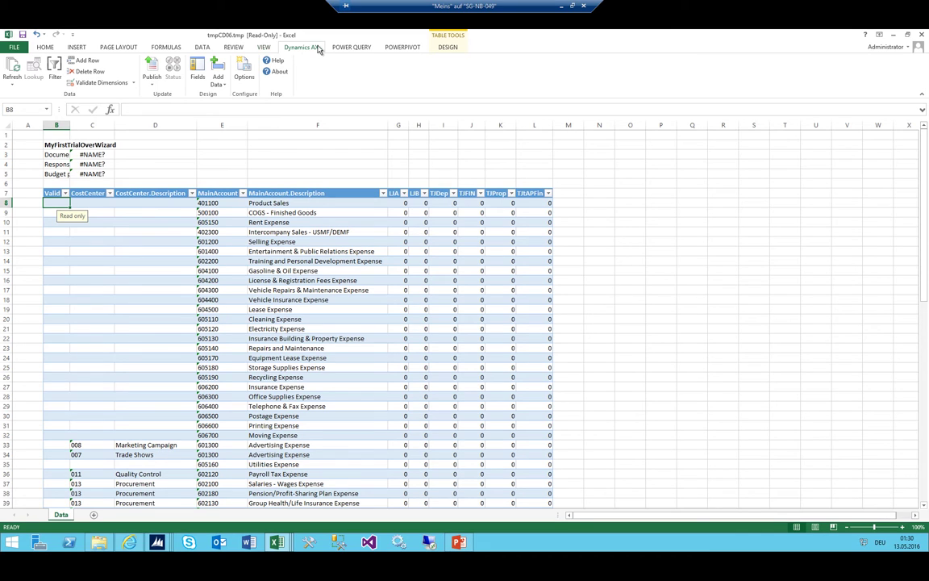
# In the workbook's Dynamics AX options, reconnect to server AX2012R2A and set the default account structure to GLSI_CC.
pyautogui.click(243, 70)
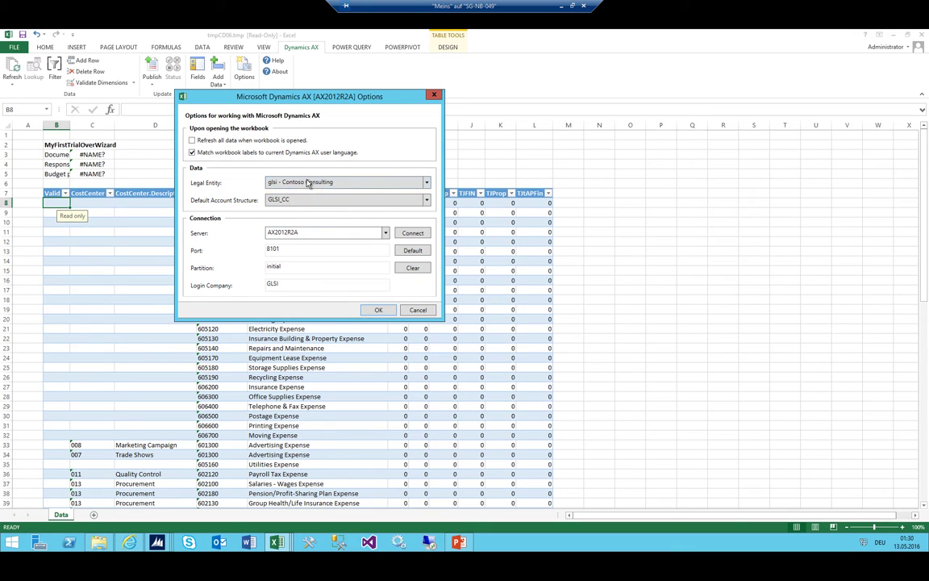
pyautogui.click(409, 233)
pyautogui.doubleClick(282, 231)
pyautogui.click(302, 232)
pyautogui.click(295, 201)
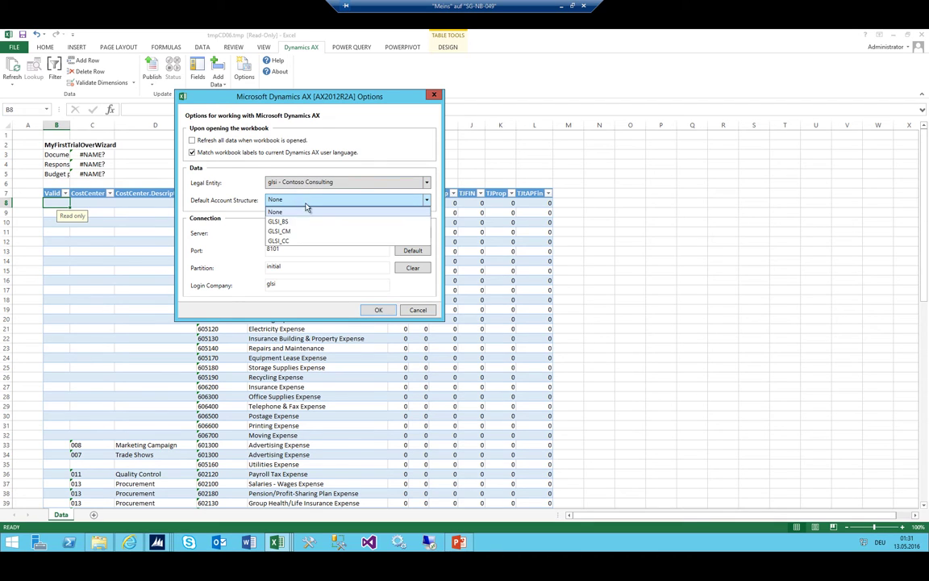
pyautogui.click(300, 232)
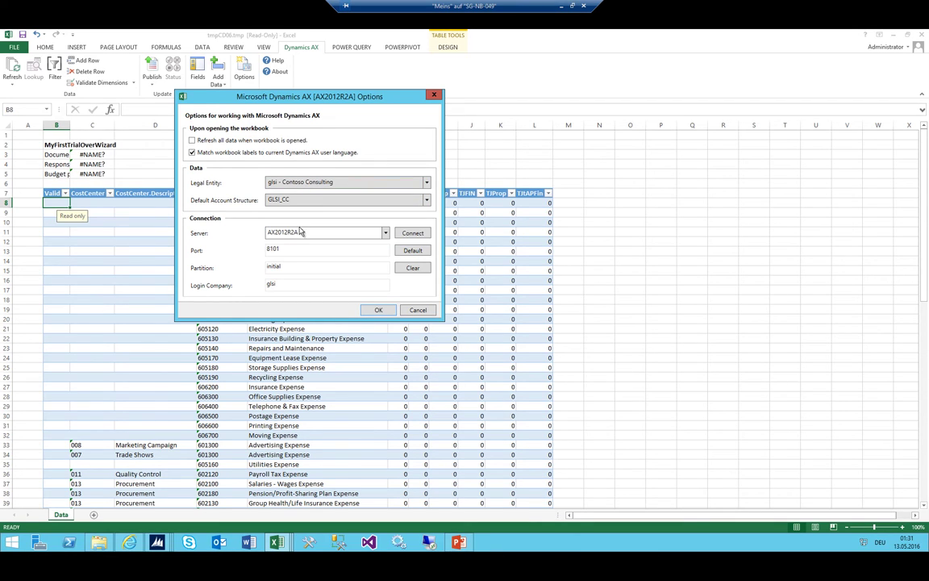
pyautogui.click(377, 310)
# Start re-reading the budget plan data from Dynamics AX and stop the read, moving its progress dialog off the table.
pyautogui.click(288, 240)
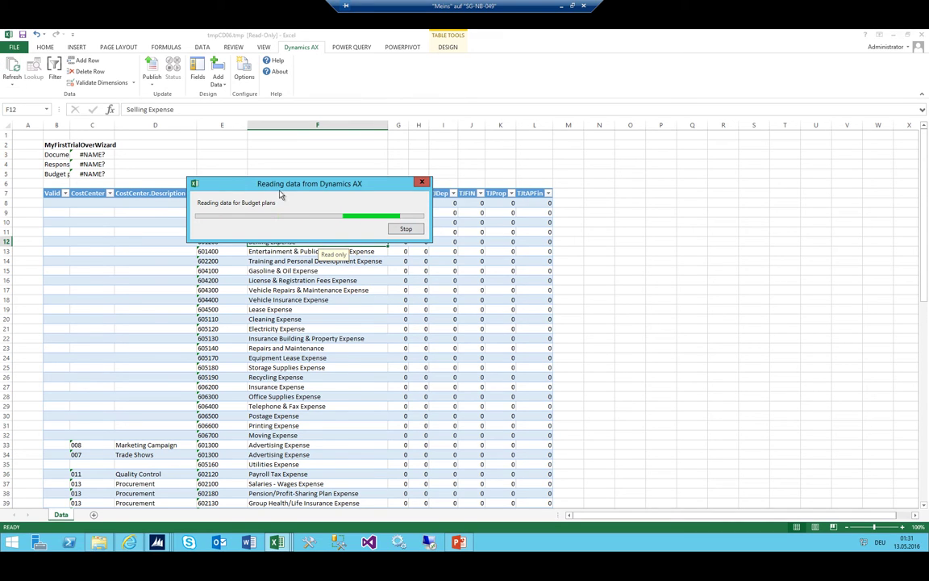
pyautogui.moveTo(253, 187); pyautogui.dragTo(699, 204)
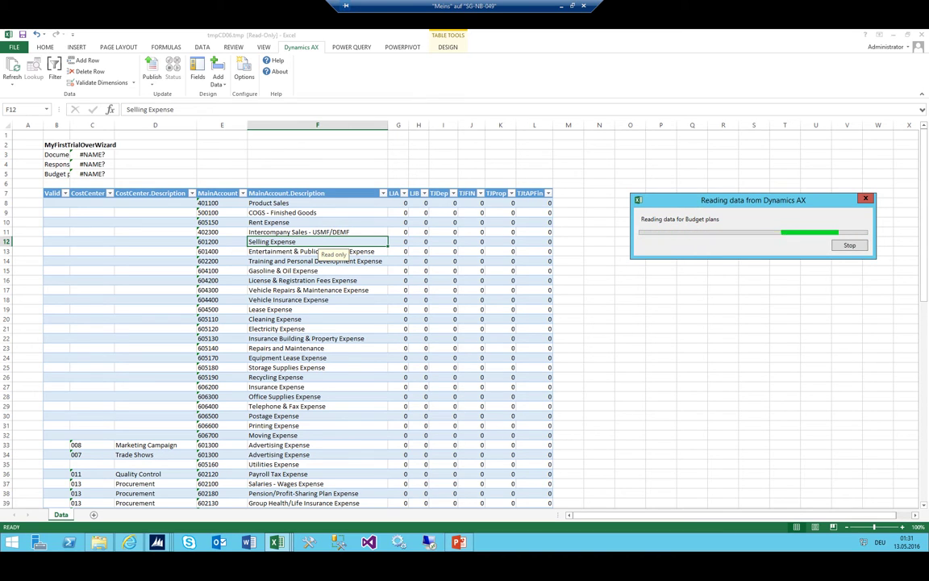
pyautogui.click(849, 244)
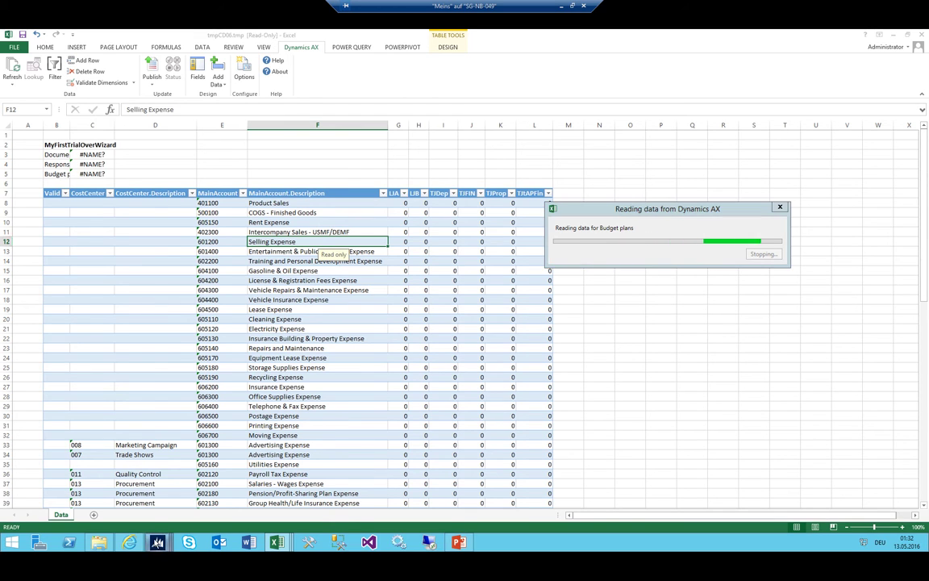
# Switch back to Dynamics AX, check the generated MyFirstTrialOverWizard workbook and locate its file in the MyFolder network folder.
pyautogui.moveTo(156, 542)
pyautogui.click(240, 440)
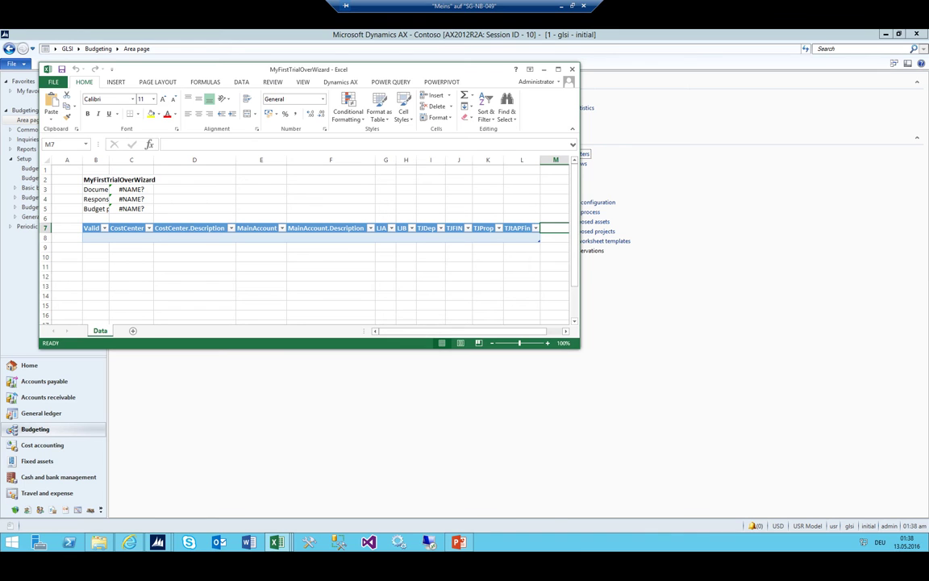
pyautogui.click(157, 199)
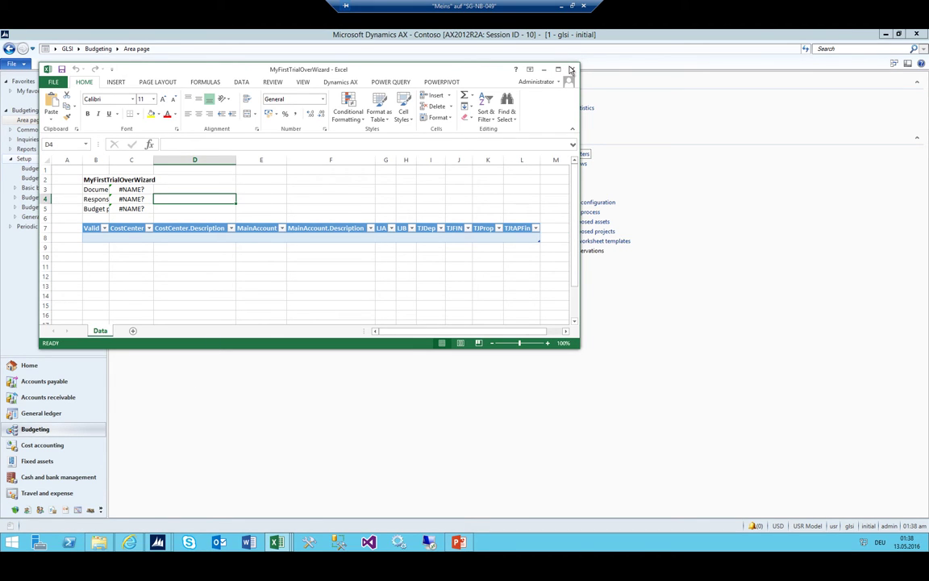
pyautogui.click(101, 540)
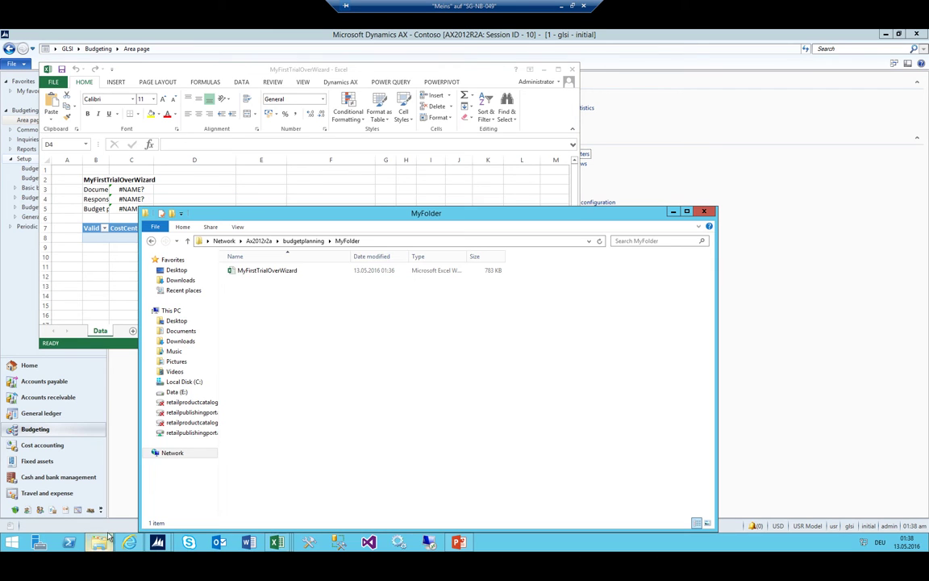
pyautogui.click(271, 271)
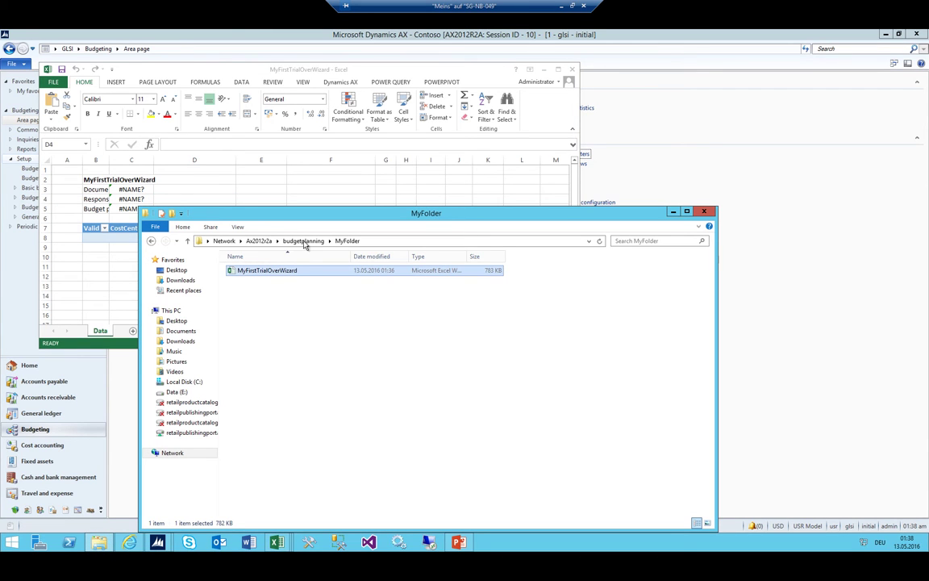
# Close the MyFolder window and the MyFirstTrialOverWizard workbook, saving the workbook's changes.
pyautogui.click(703, 212)
pyautogui.click(459, 209)
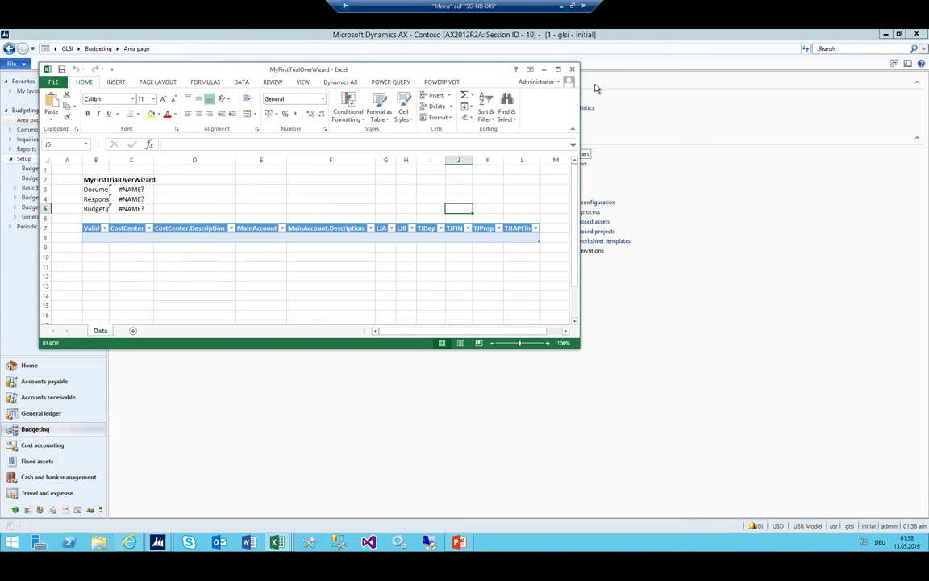
pyautogui.click(573, 70)
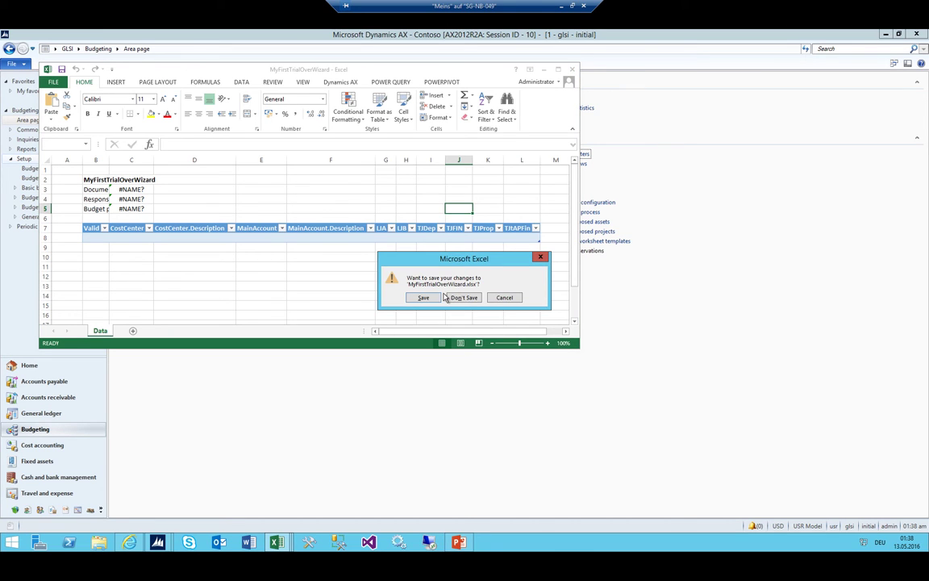
pyautogui.click(425, 298)
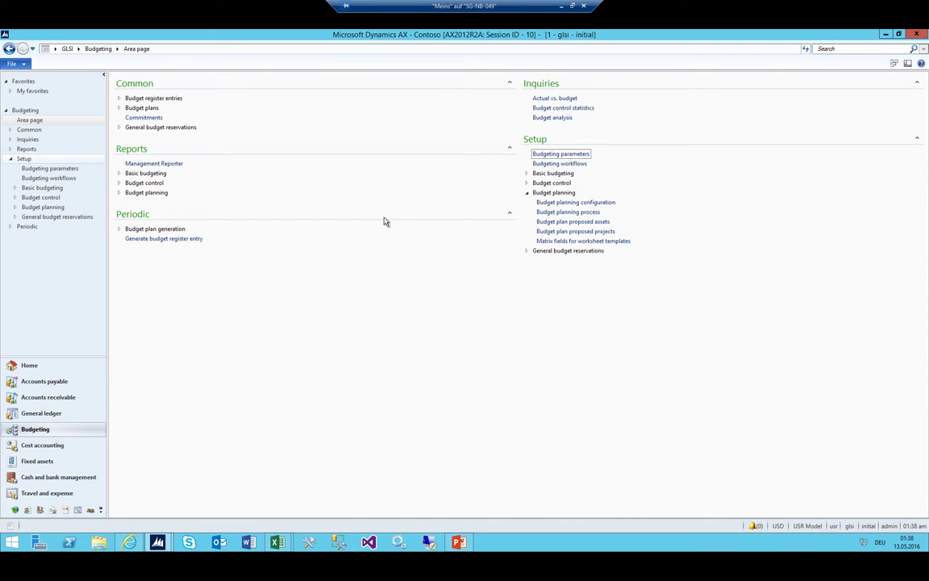
# Open the network folder \\Ax2012r2a\budgetplanning\MyFolder, check the saved template file and close the folder window.
pyautogui.click(100, 542)
pyautogui.click(286, 241)
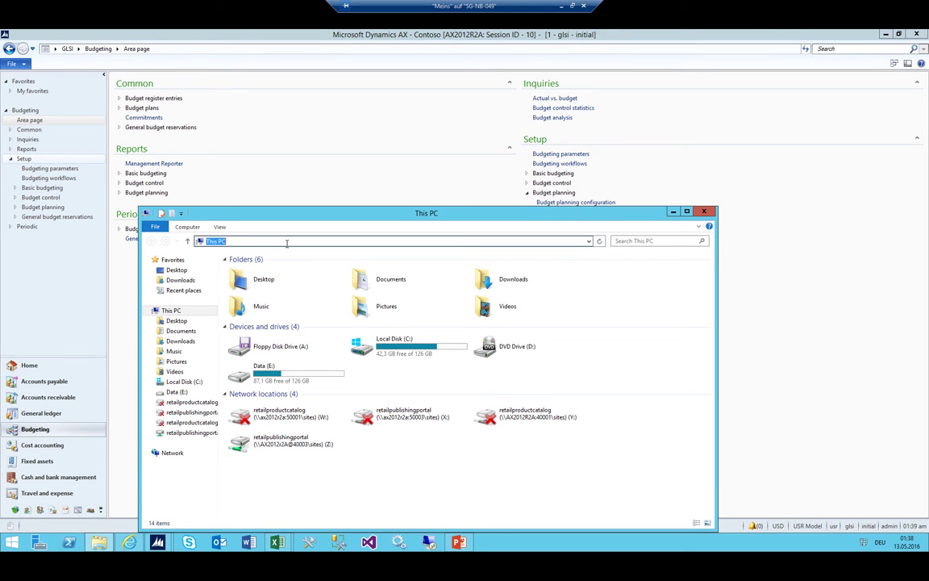
pyautogui.write('\\\\')
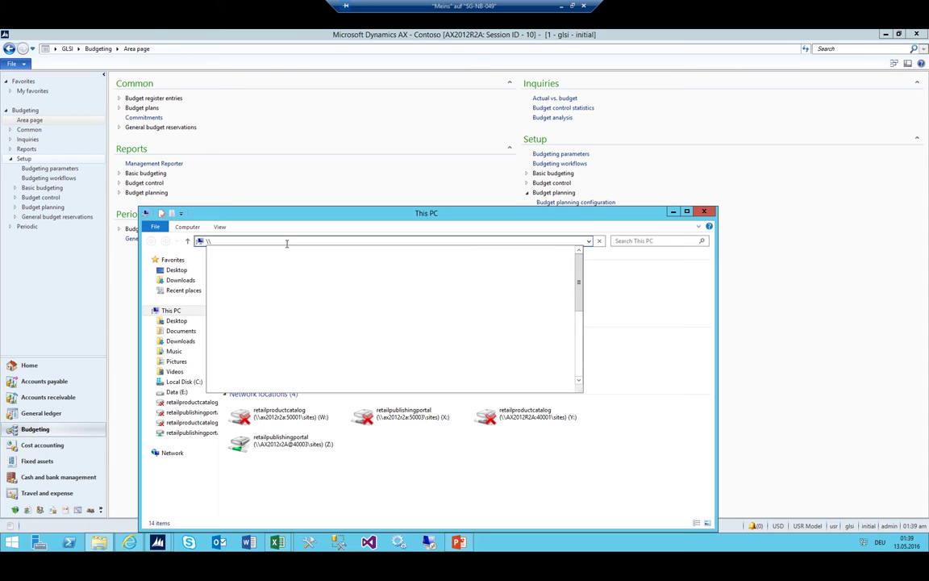
pyautogui.write('\\\\Ax2012r2a\\budgetplanning\\MyFolder')
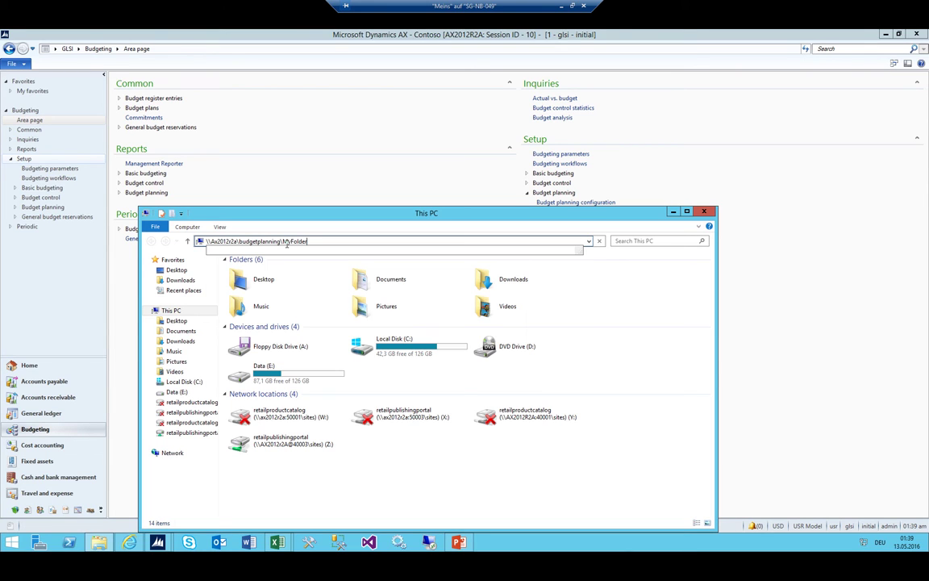
pyautogui.press('BackSpace')
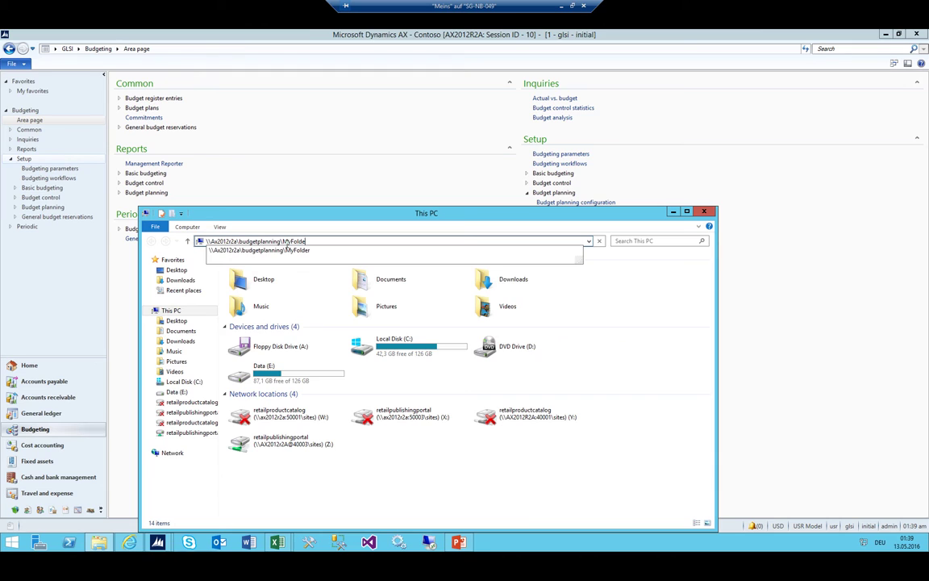
pyautogui.click(285, 250)
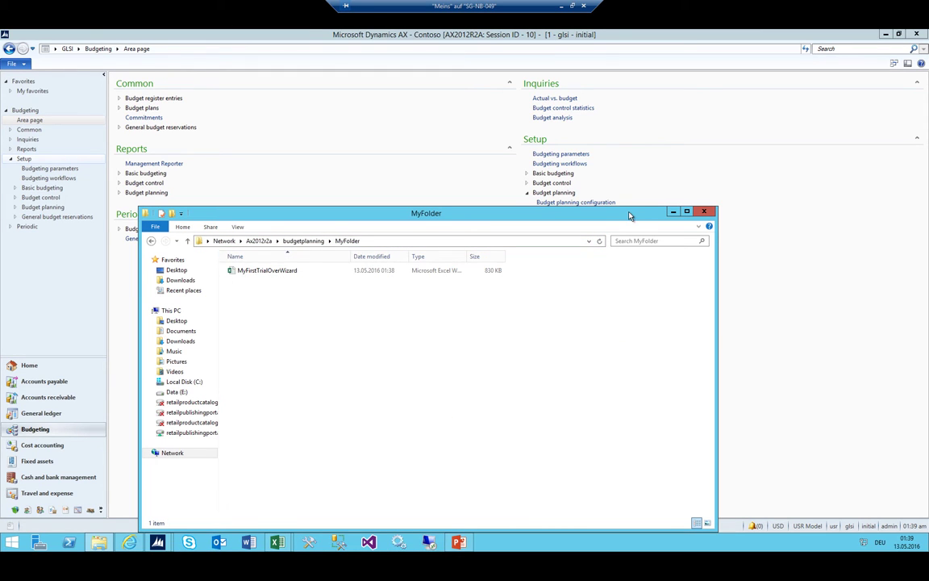
pyautogui.click(705, 212)
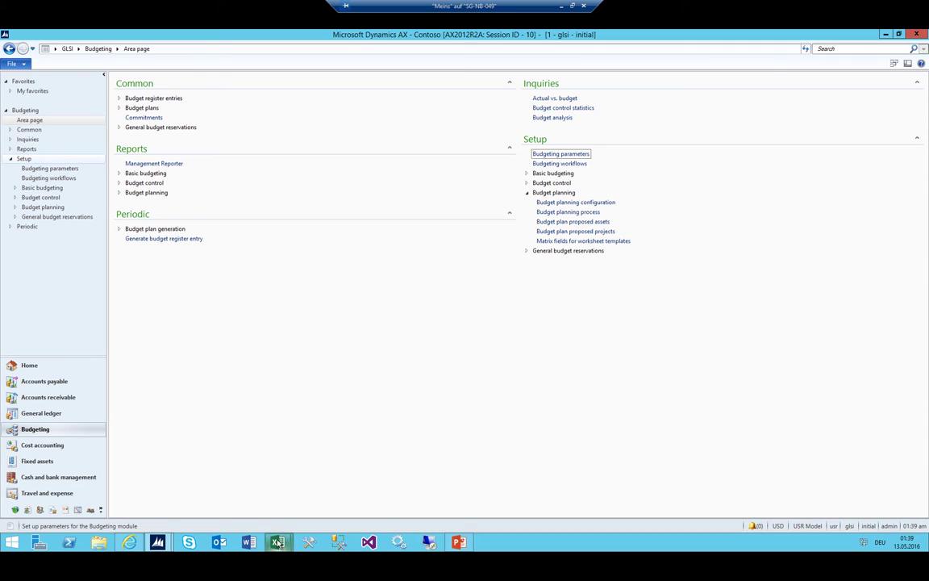
# Switch to the Book1 workbook in Excel and enter the headings Main Account and Main Account Name in cells B13 and C13.
pyautogui.moveTo(277, 542)
pyautogui.click(197, 452)
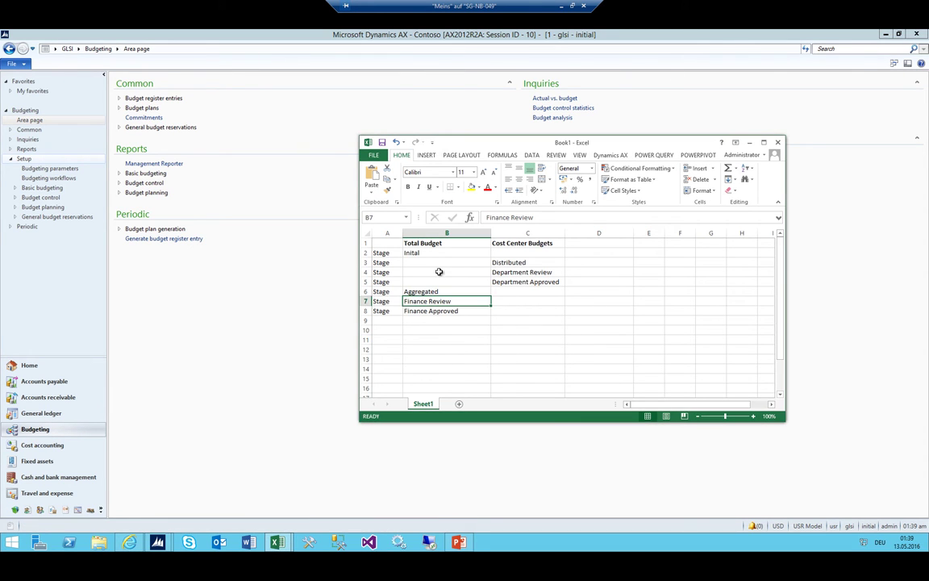
pyautogui.click(415, 253)
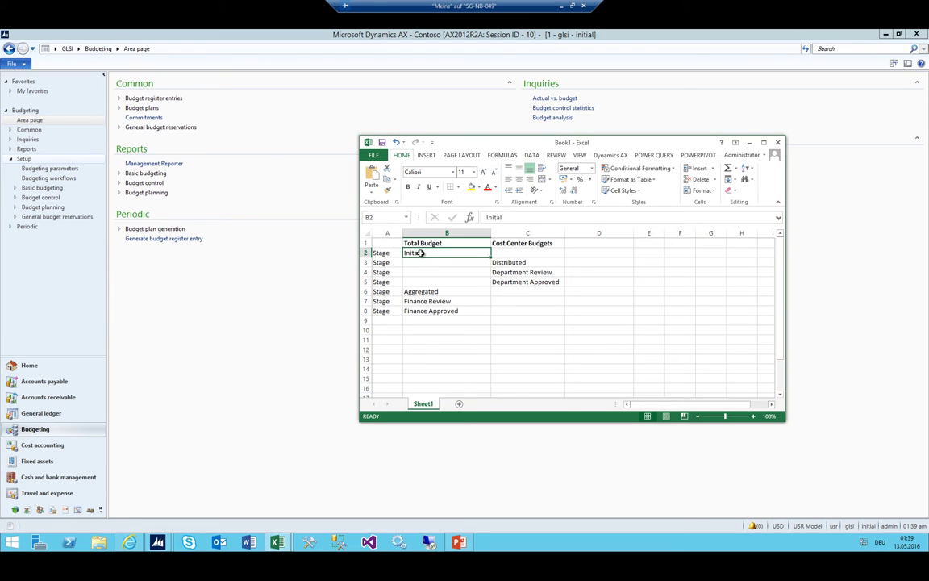
pyautogui.click(448, 368)
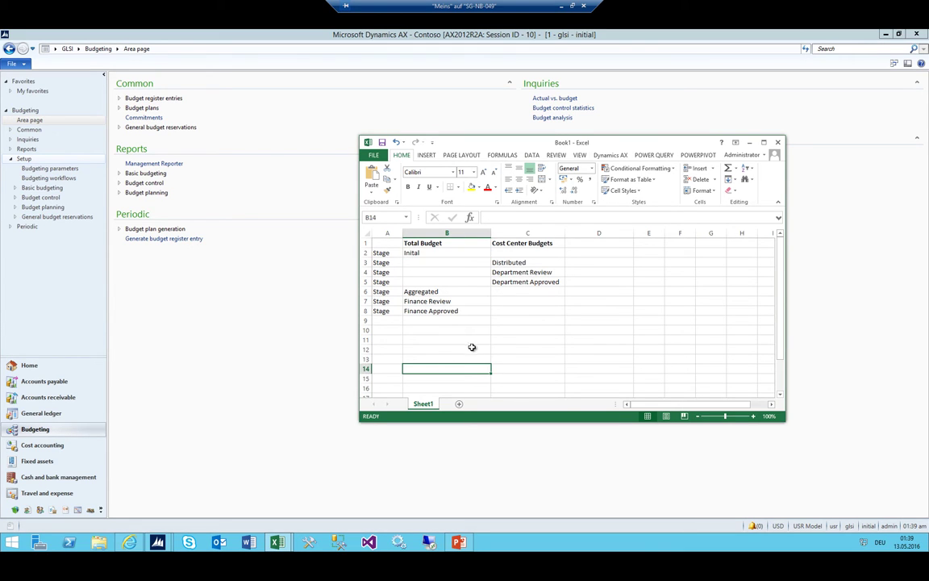
pyautogui.scroll(-1, 476, 346)
pyautogui.scroll(1, 480, 346)
pyautogui.click(446, 357)
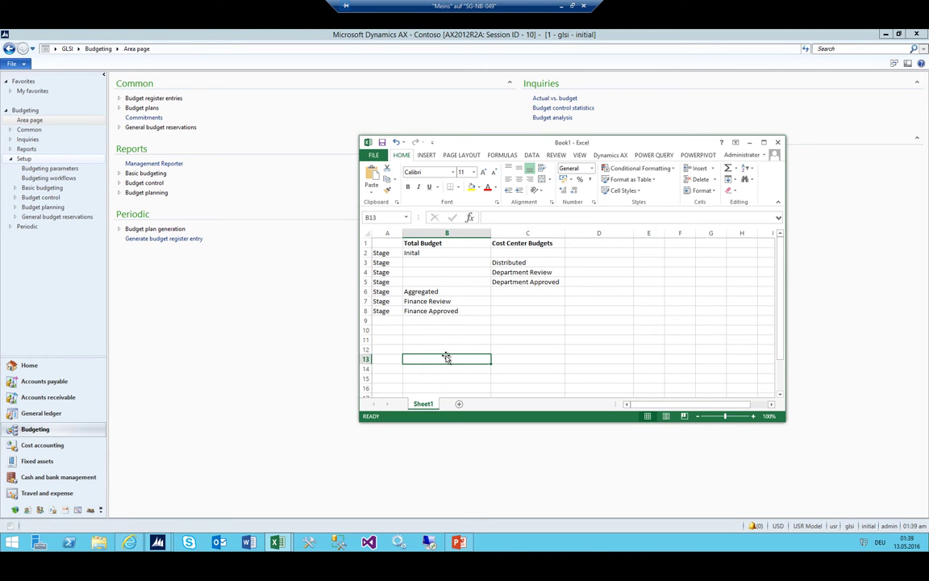
pyautogui.write('Main Account')
pyautogui.press('Tab')
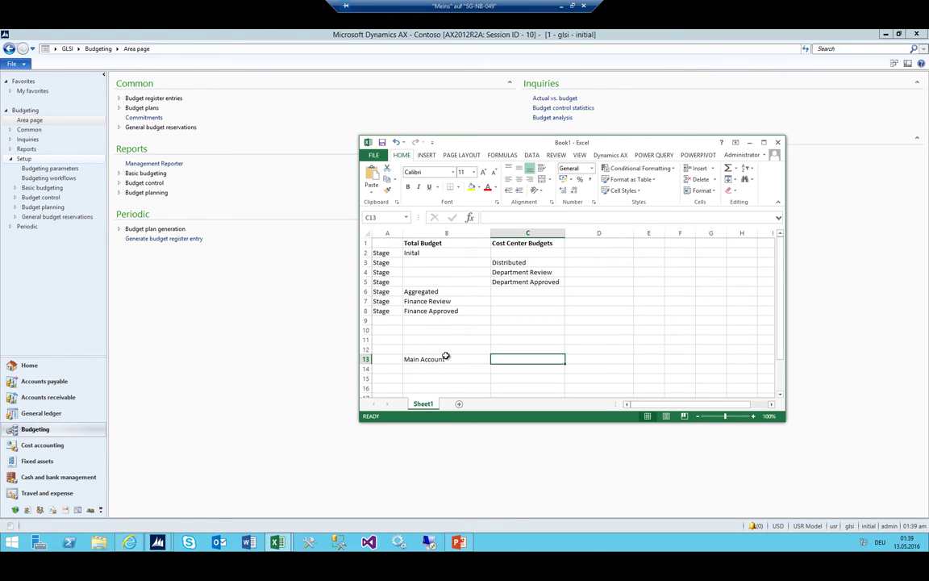
pyautogui.write('Main Accoun')
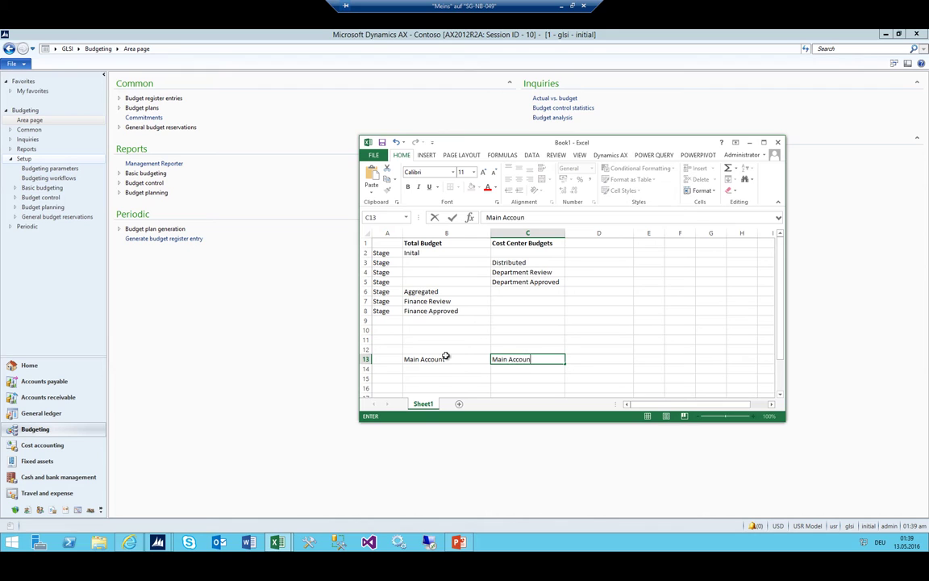
pyautogui.write('t Name')
pyautogui.press('Tab')
# Add the headings Cost Center and Cost Center Name in cells D13 and E13, and widen column E to fit its heading.
pyautogui.write('Cost Cent')
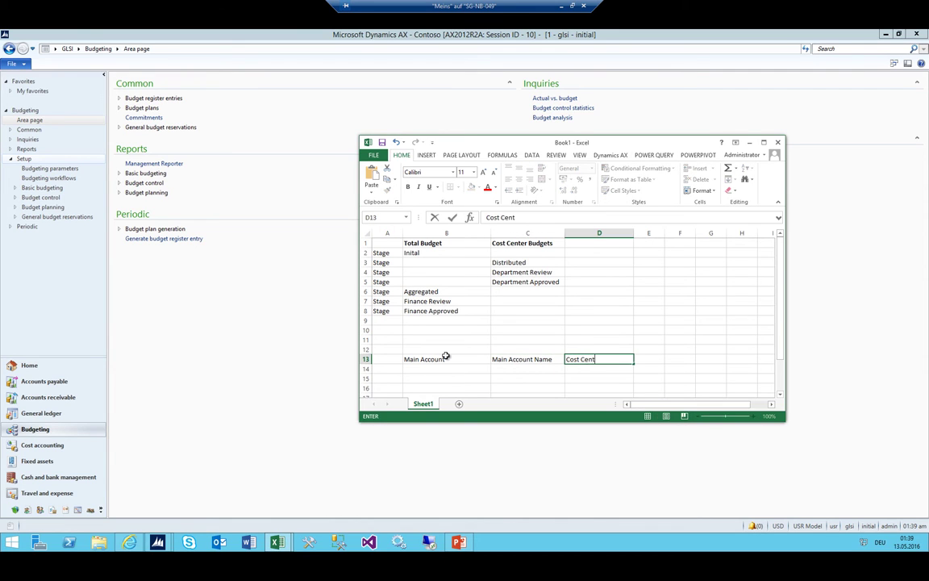
pyautogui.press('Tab')
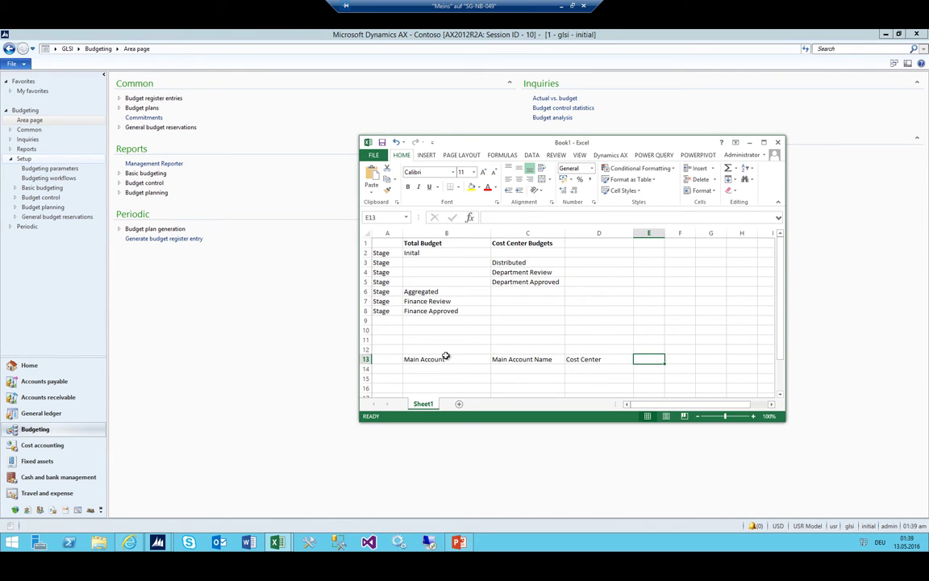
pyautogui.write('Cost Ce')
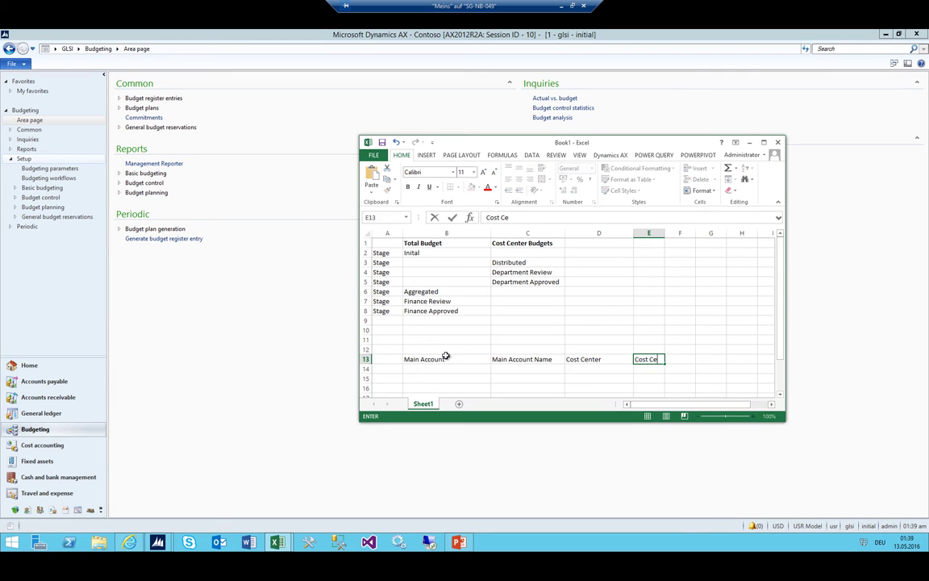
pyautogui.write('nter Name')
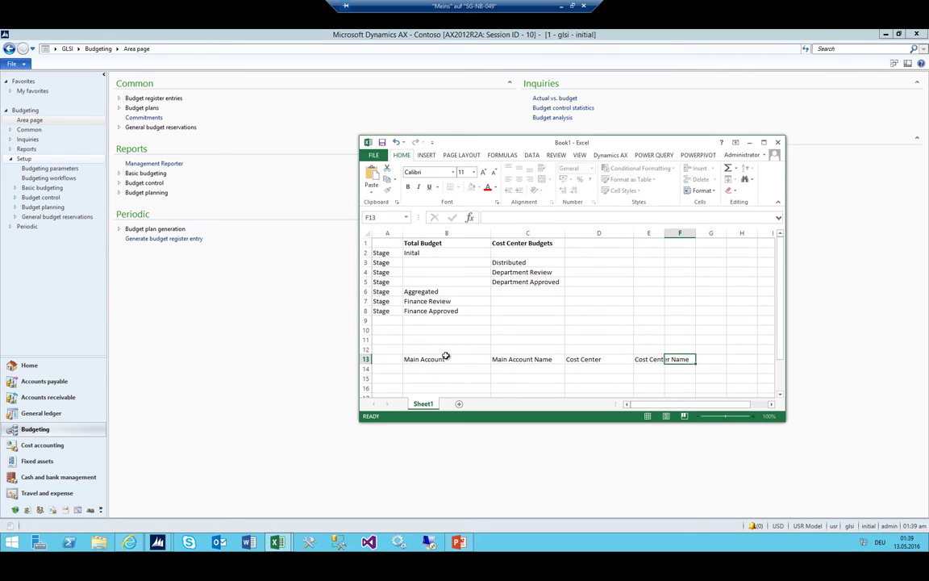
pyautogui.press('Tab')
pyautogui.moveTo(666, 231); pyautogui.dragTo(680, 232)
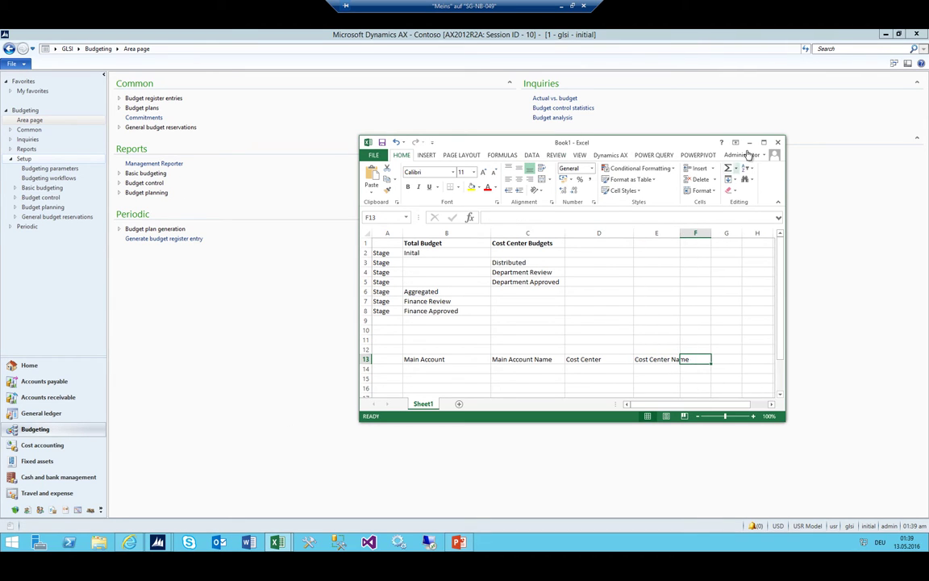
pyautogui.click(458, 542)
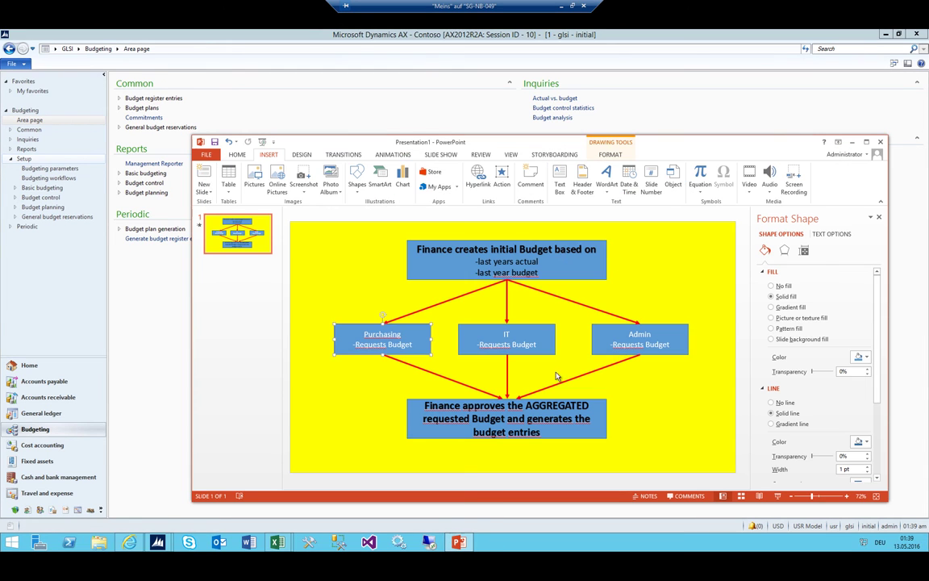
pyautogui.click(852, 142)
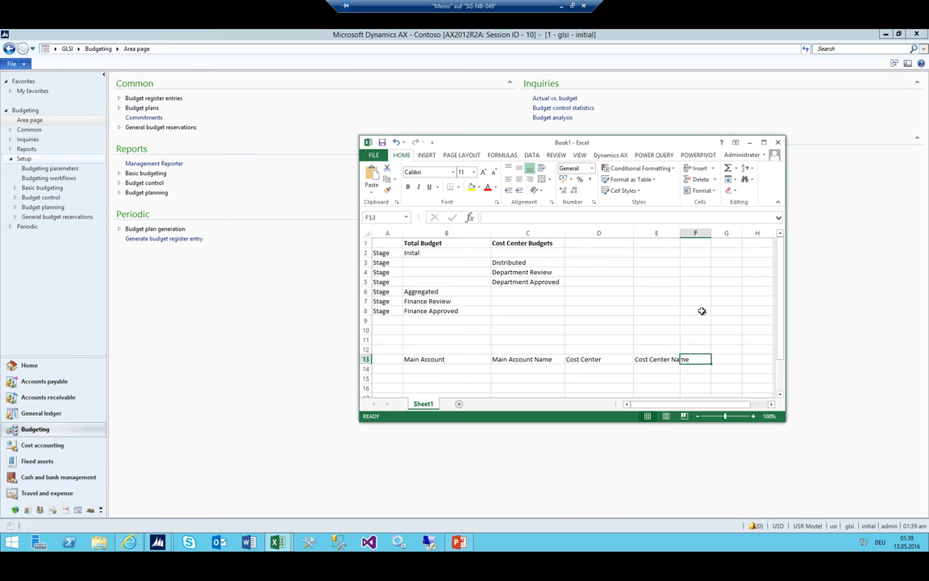
pyautogui.moveTo(680, 233); pyautogui.dragTo(695, 232)
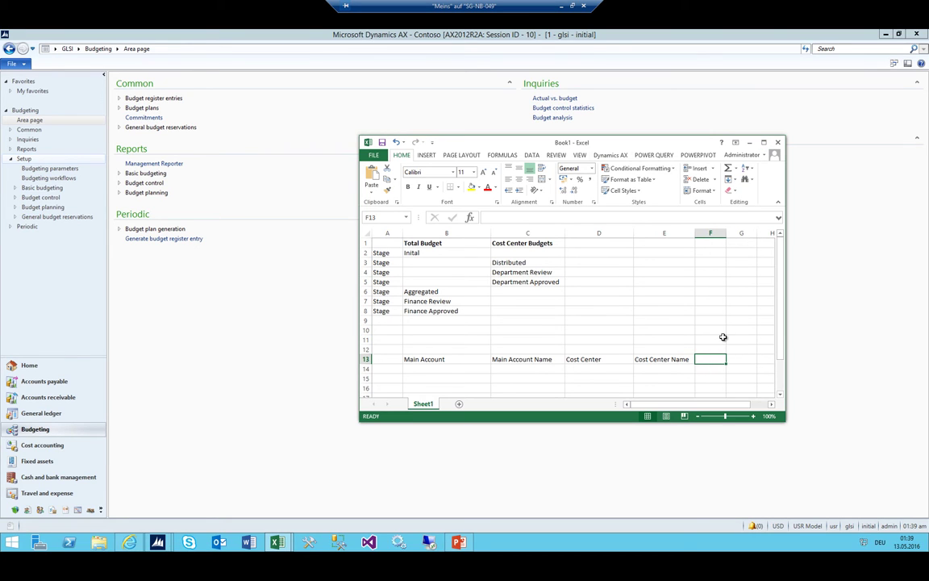
# Complete the heading row with LJA, LJB and Amount in cells F13 to H13.
pyautogui.write('T')
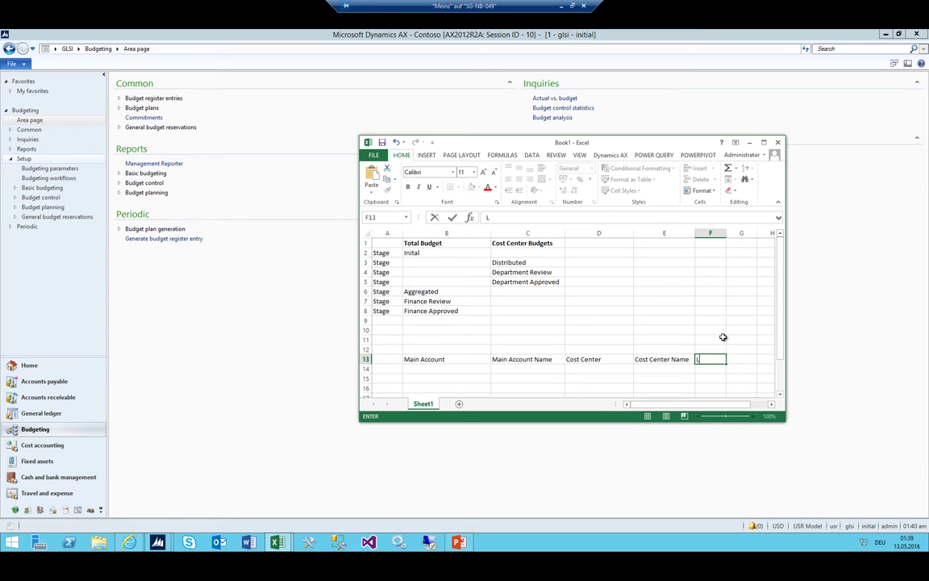
pyautogui.write('IA')
pyautogui.press('Tab')
pyautogui.write('LJB')
pyautogui.press('Tab')
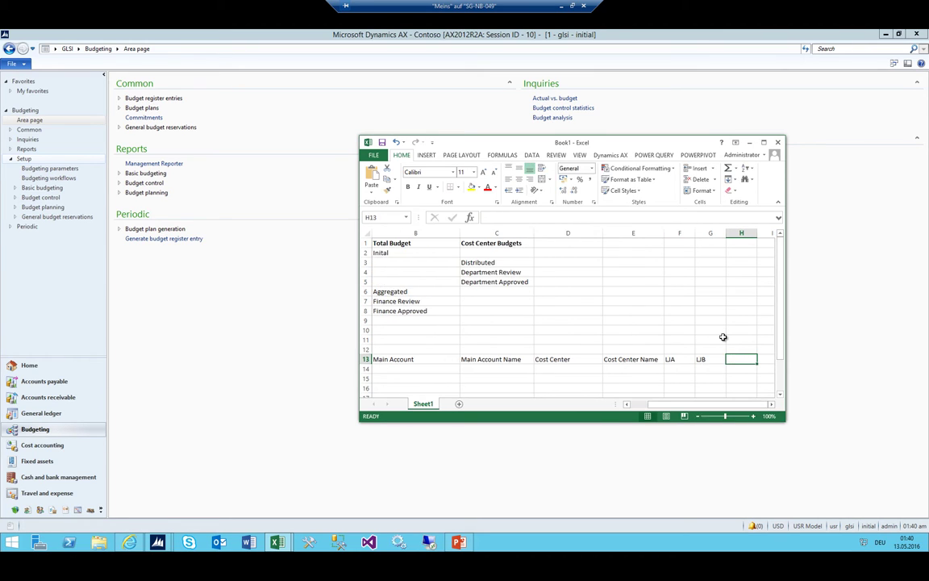
pyautogui.write('Amount')
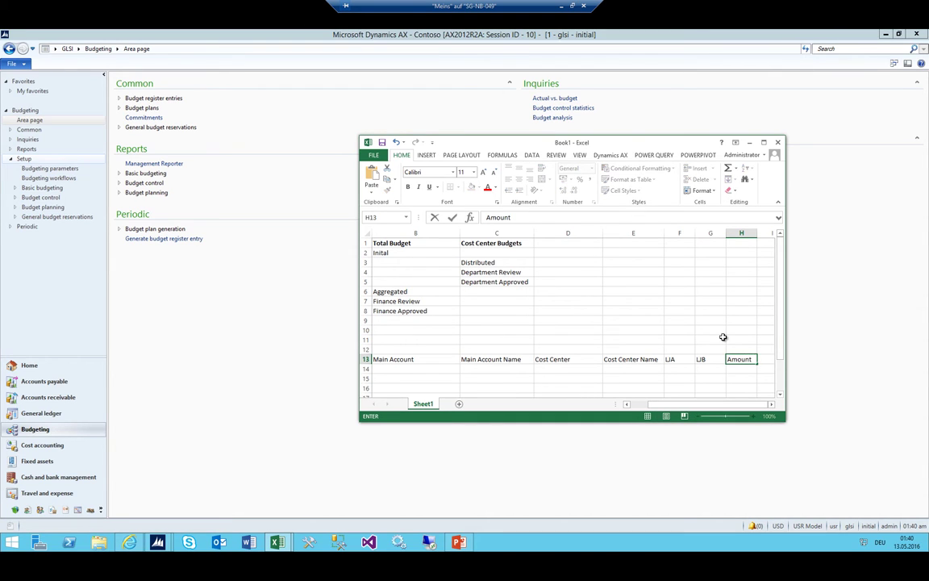
pyautogui.press('Return')
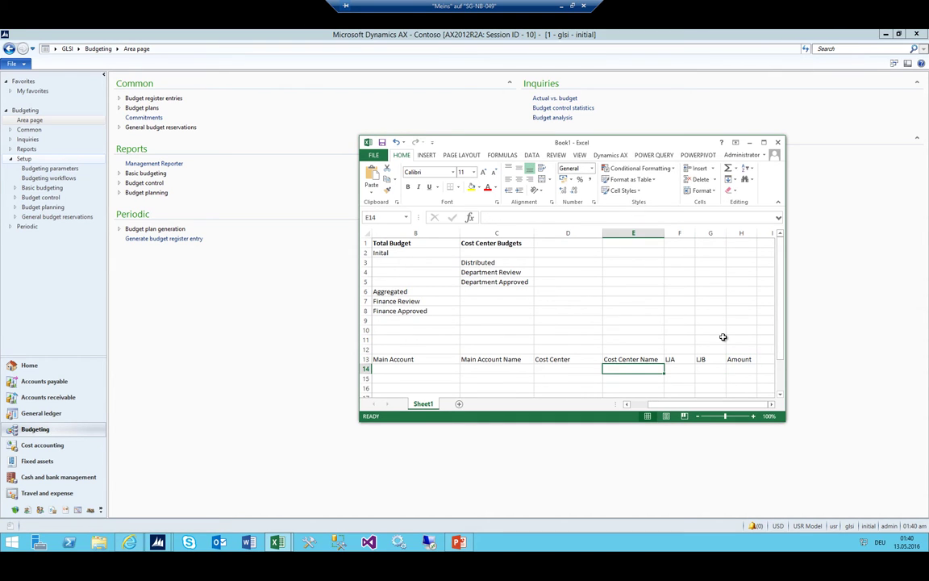
# Place the PowerPoint budget process slide beside the widened Book1 window and compare it with the row 13 headings, especially the cost center columns.
pyautogui.moveTo(422, 354); pyautogui.dragTo(854, 342)
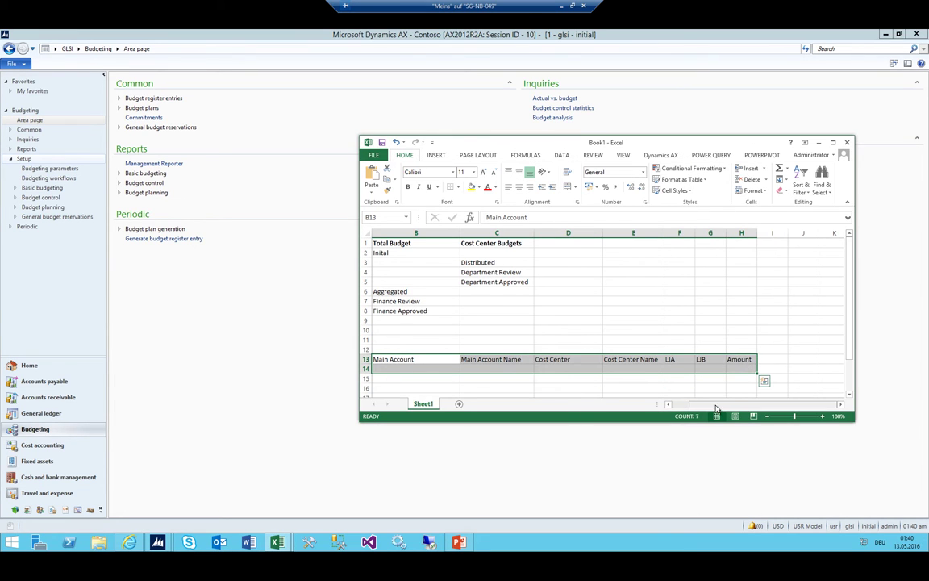
pyautogui.hscroll(-1, 705, 369)
pyautogui.scroll(-1, 571, 349)
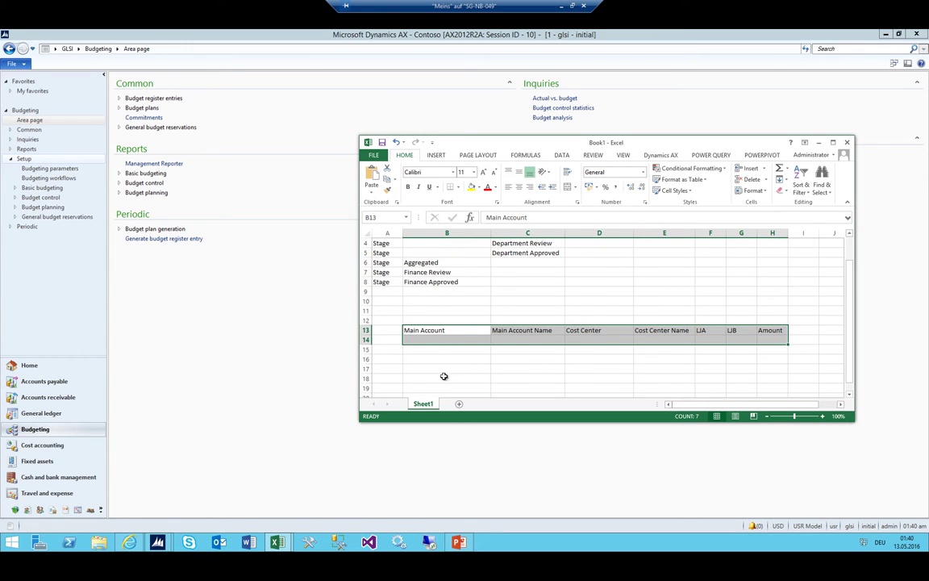
pyautogui.hotkey('alt', 'Tab')
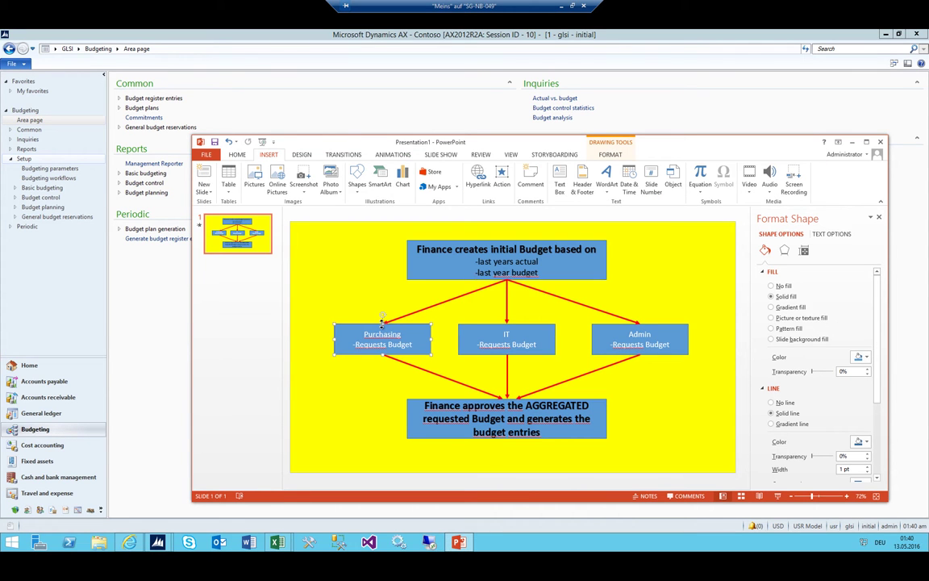
pyautogui.moveTo(674, 142); pyautogui.dragTo(175, 112)
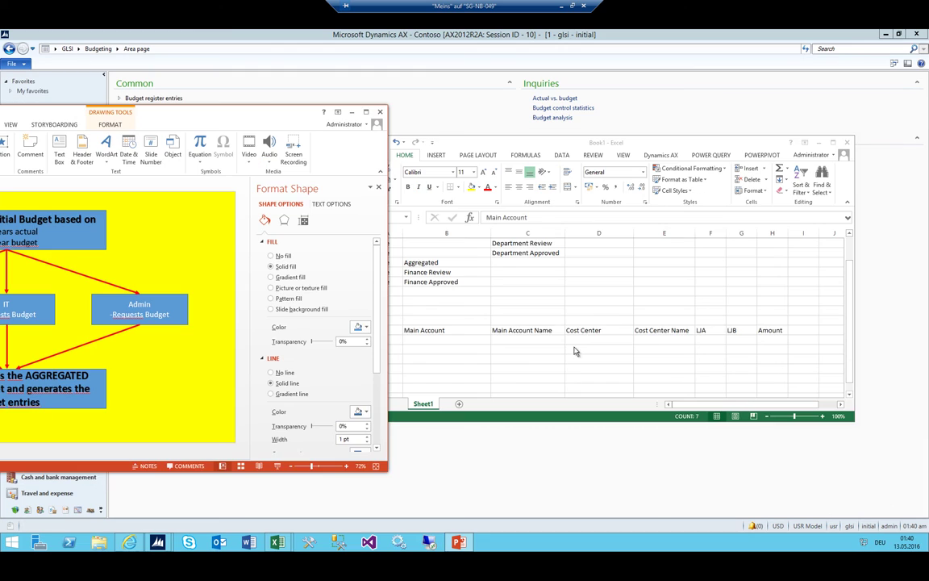
pyautogui.click(466, 367)
pyautogui.moveTo(583, 330); pyautogui.dragTo(638, 331)
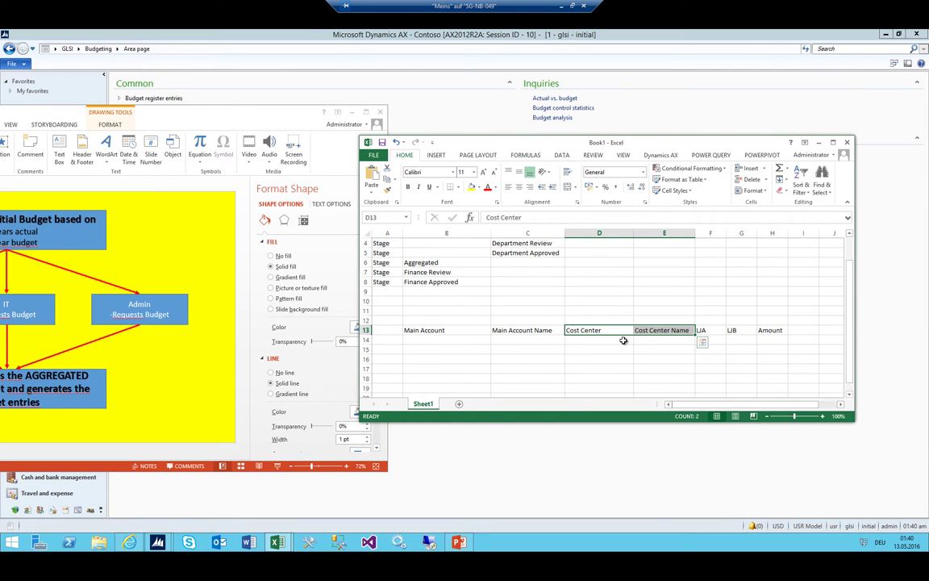
pyautogui.scroll(-3, 624, 341)
pyautogui.scroll(4, 580, 331)
# Enter the title Template for Initial Budget Finance in cell B12 above the heading row.
pyautogui.click(389, 359)
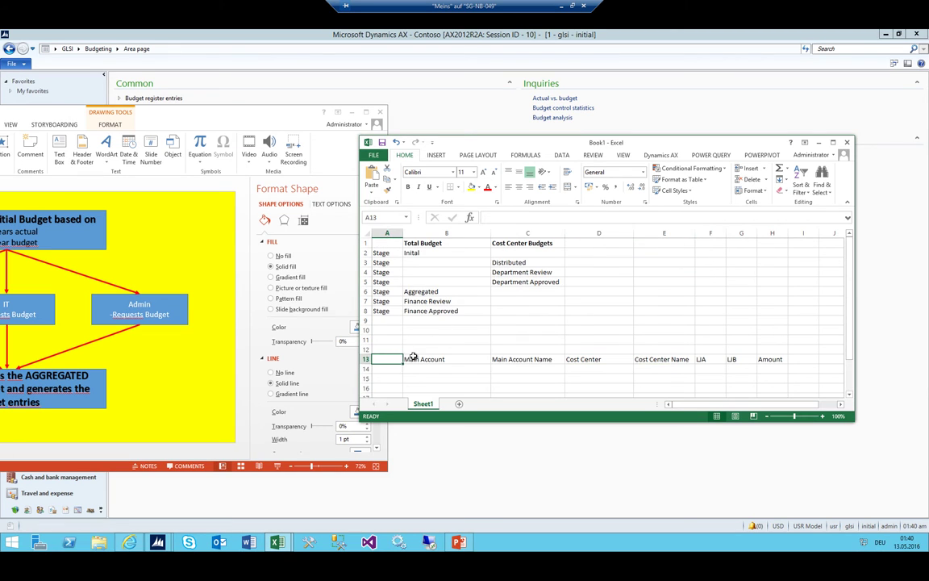
pyautogui.click(405, 348)
pyautogui.write('Temp')
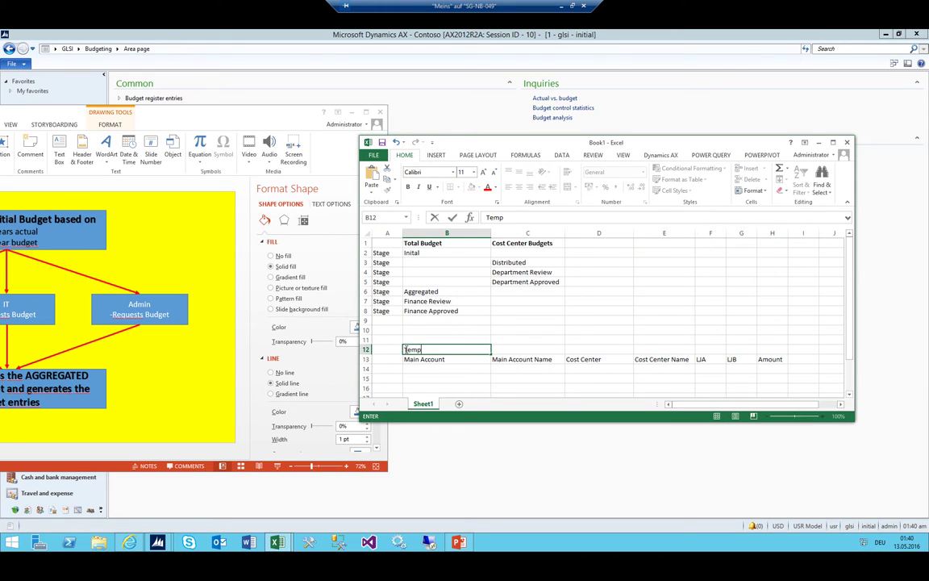
pyautogui.write('late for')
pyautogui.write(' First')
pyautogui.write('Budg')
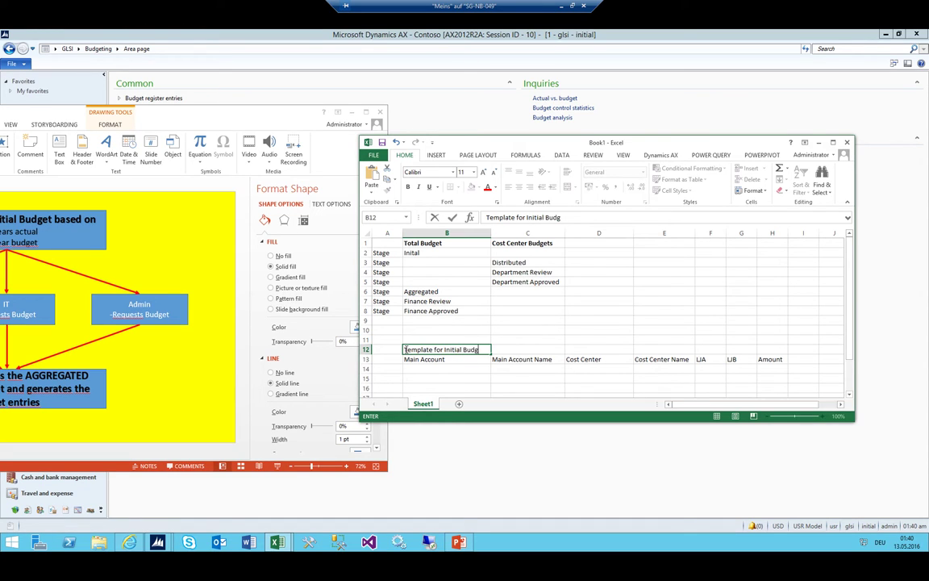
pyautogui.write('et Finance')
pyautogui.press('Return')
# Add a second outline title, Template for Department, in cell B17.
pyautogui.press('Return')
pyautogui.press('Return')
pyautogui.press('Return')
pyautogui.press('Return')
pyautogui.press('Return')
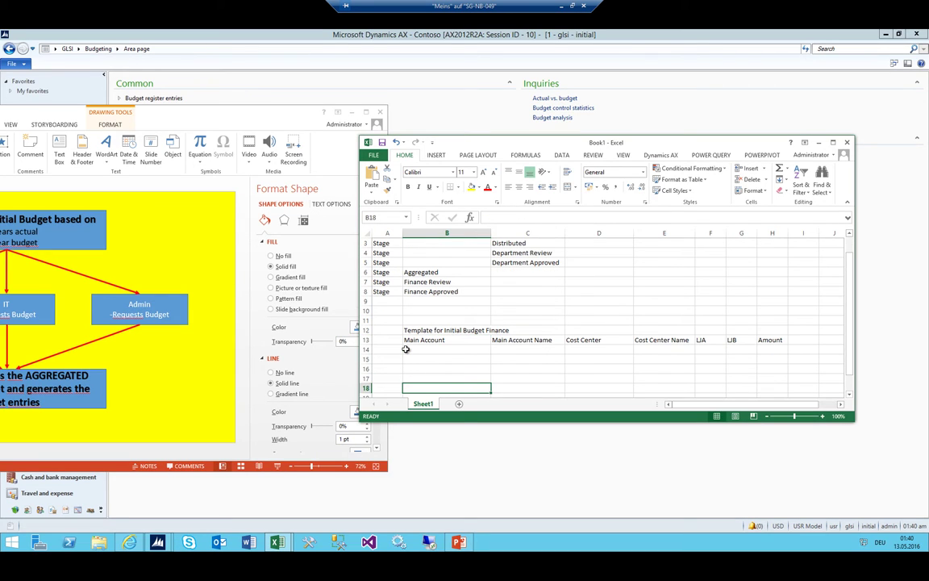
pyautogui.press('Up')
pyautogui.write('Te')
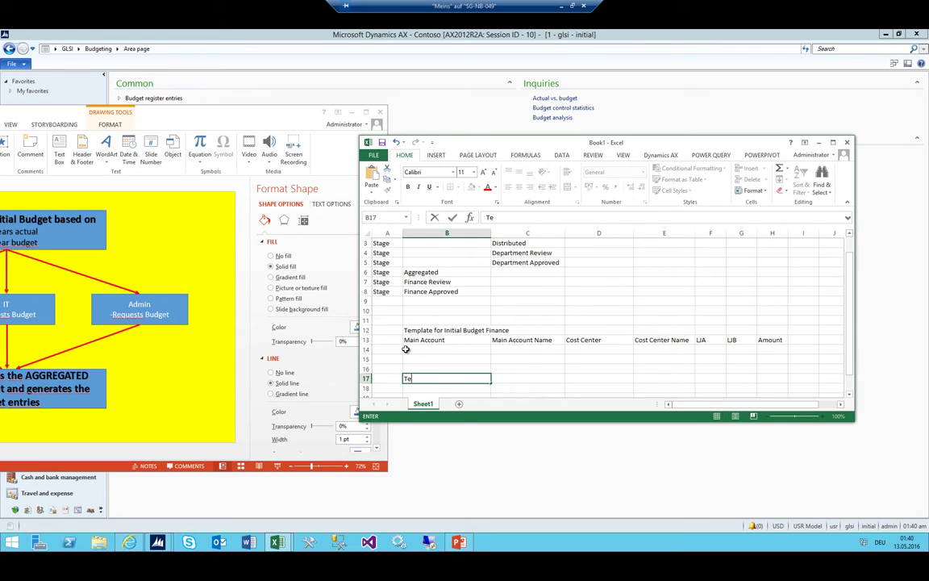
pyautogui.write('mplate for Department')
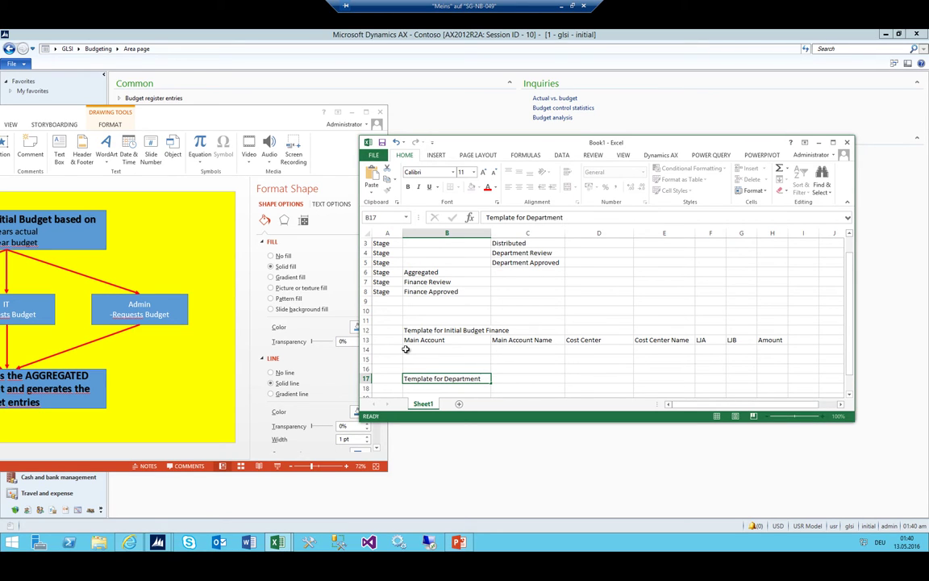
pyautogui.press('Return')
# Enter the headings Main Account and Main Account Name in cells B18 and C18.
pyautogui.scroll(-1, 406, 348)
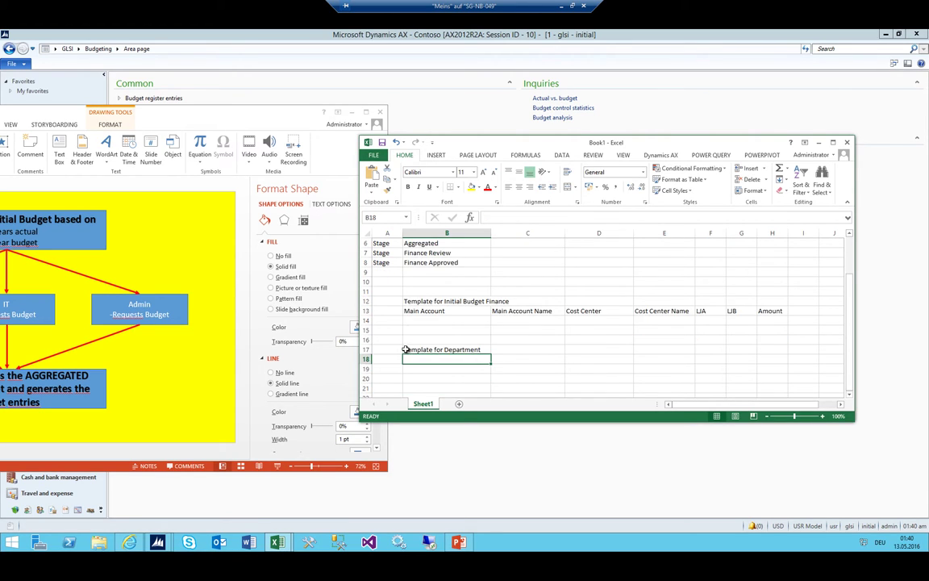
pyautogui.write('Main')
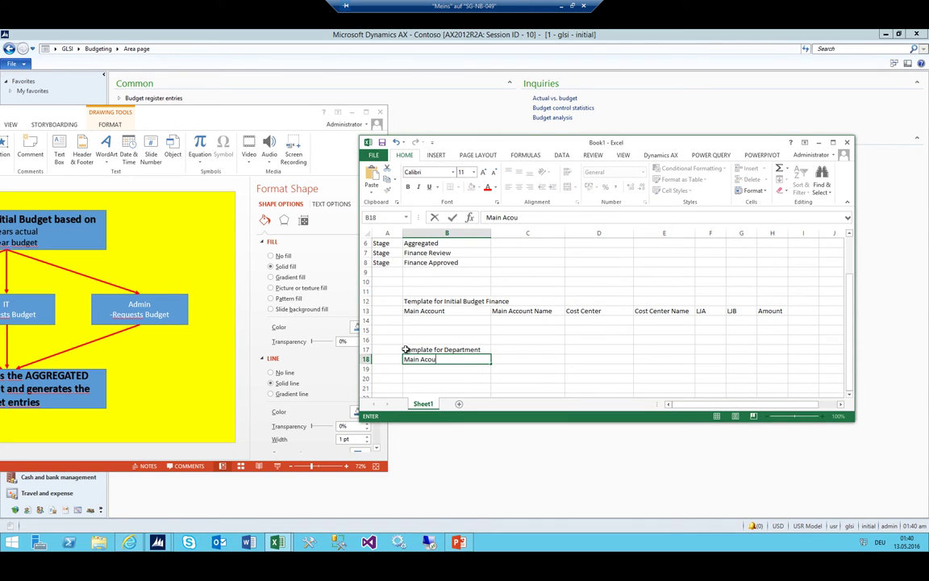
pyautogui.write(' Account')
pyautogui.press('Tab')
pyautogui.write('Ma')
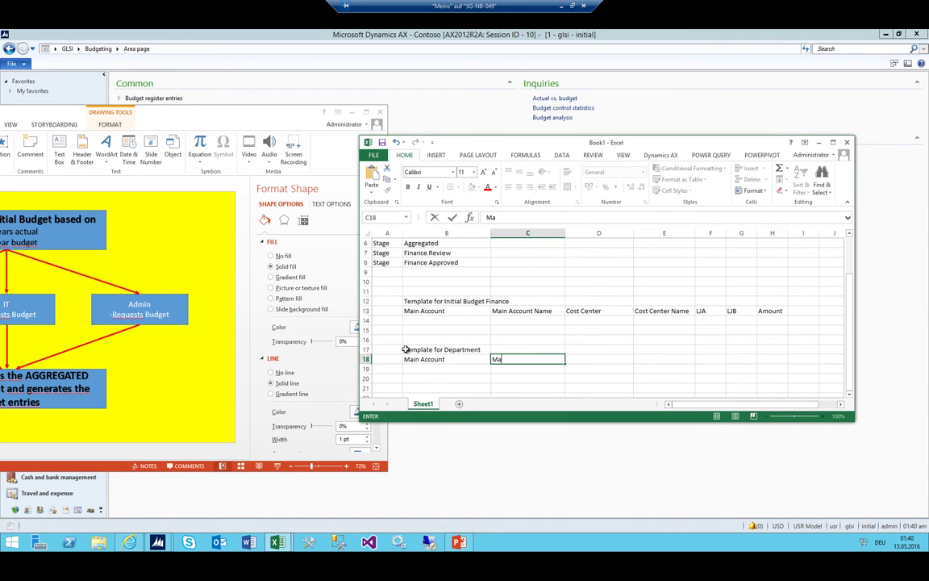
pyautogui.write('in Account Name')
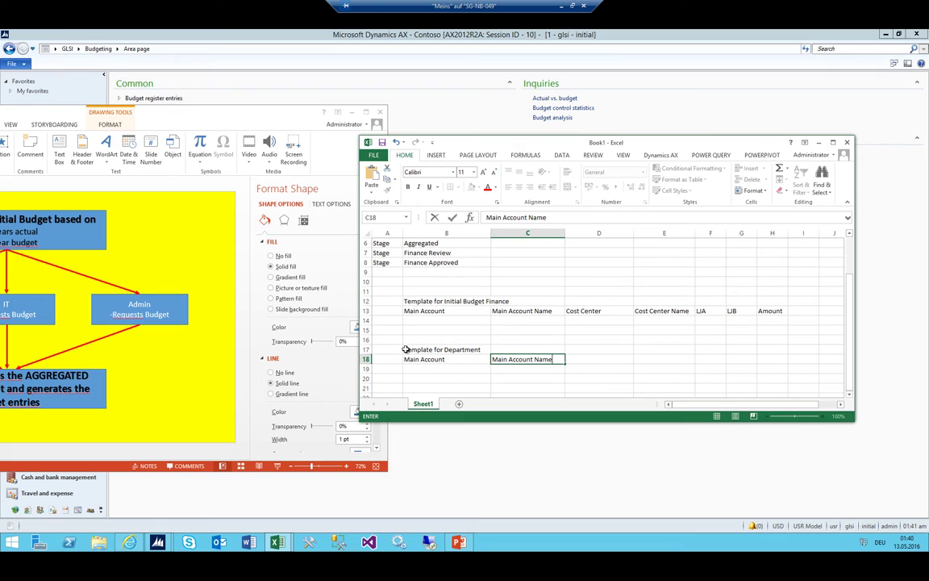
pyautogui.press('Tab')
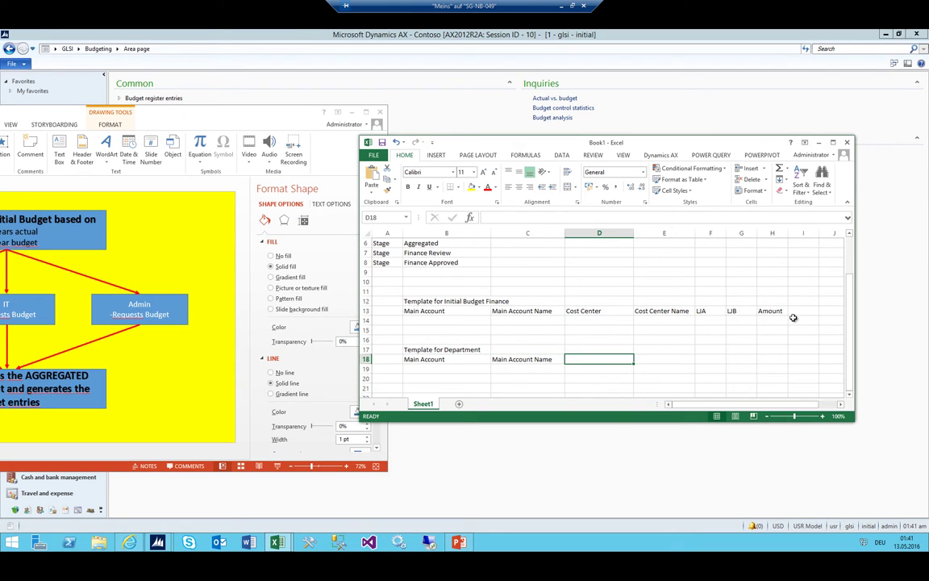
# Complete the department heading row with Amount from Finance in D18 and Amount Department in E18.
pyautogui.write('Amount from Fin')
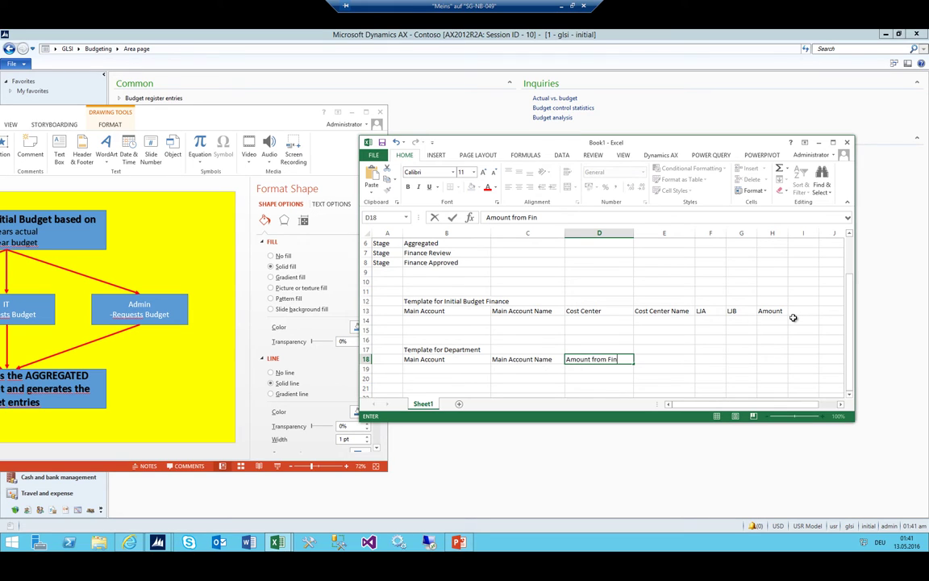
pyautogui.write('ance')
pyautogui.press('Tab')
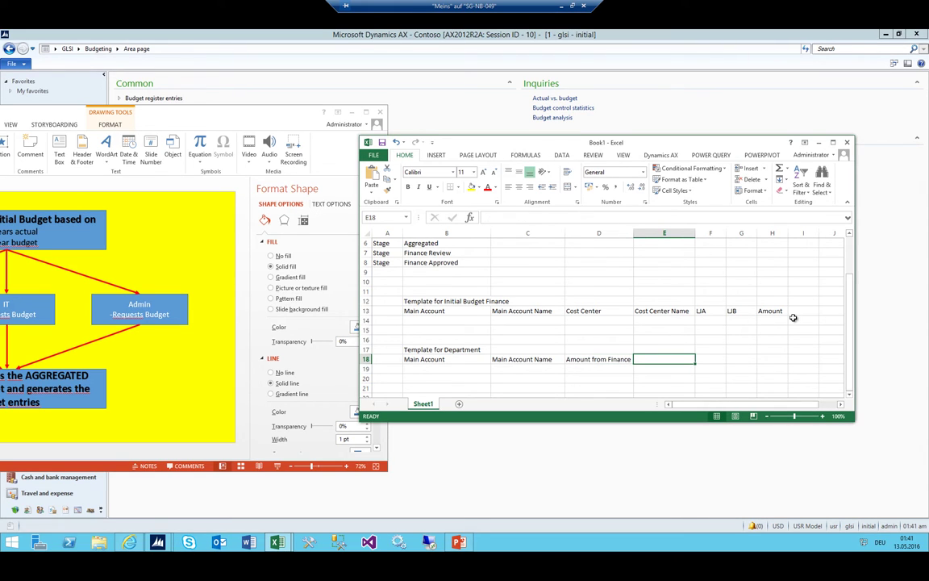
pyautogui.write('Amount')
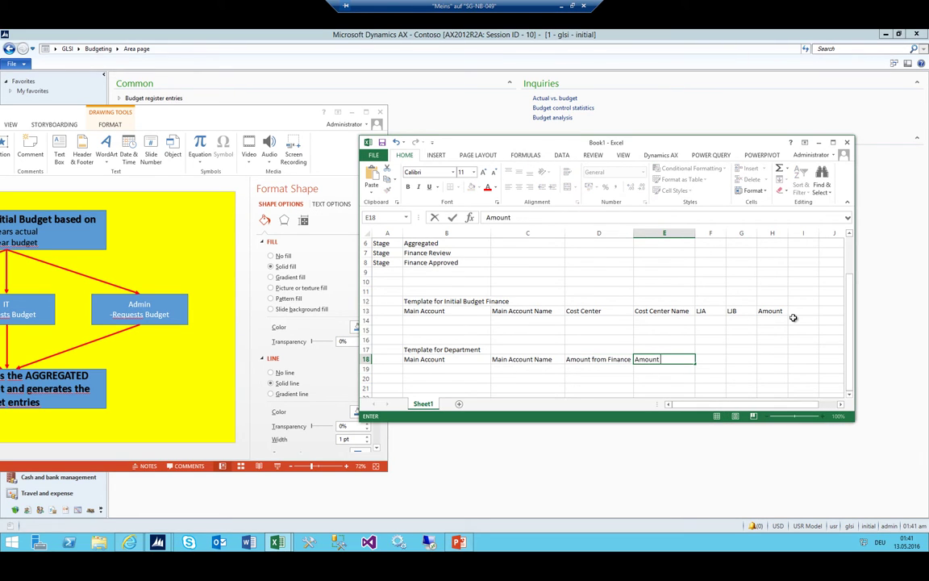
pyautogui.write(' Department')
# Extend the Amount heading in cell H13 to Amount Finance.
pyautogui.doubleClick(782, 312)
pyautogui.write('Finance')
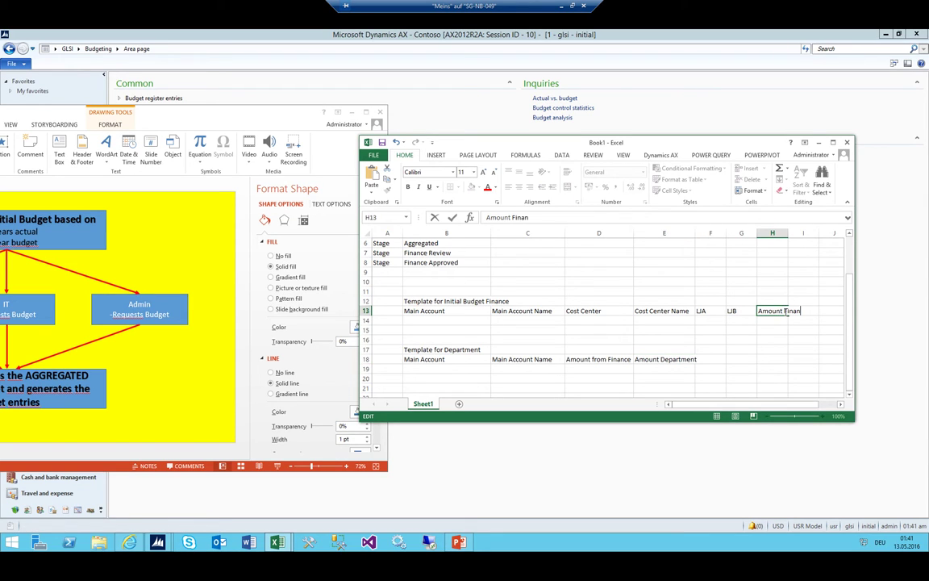
pyautogui.press('Return')
# Compare the finance and department amount columns across the two template outlines.
pyautogui.click(611, 362)
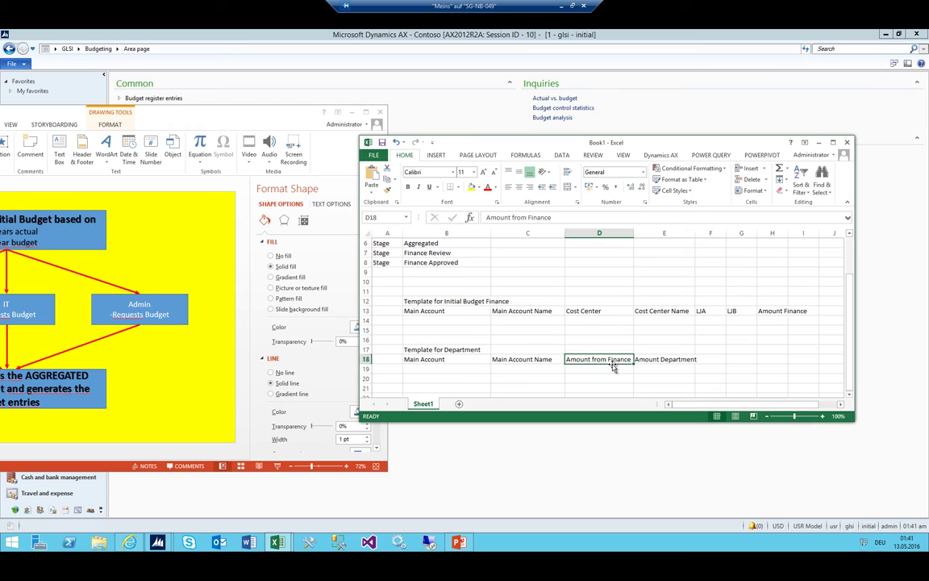
pyautogui.click(767, 313)
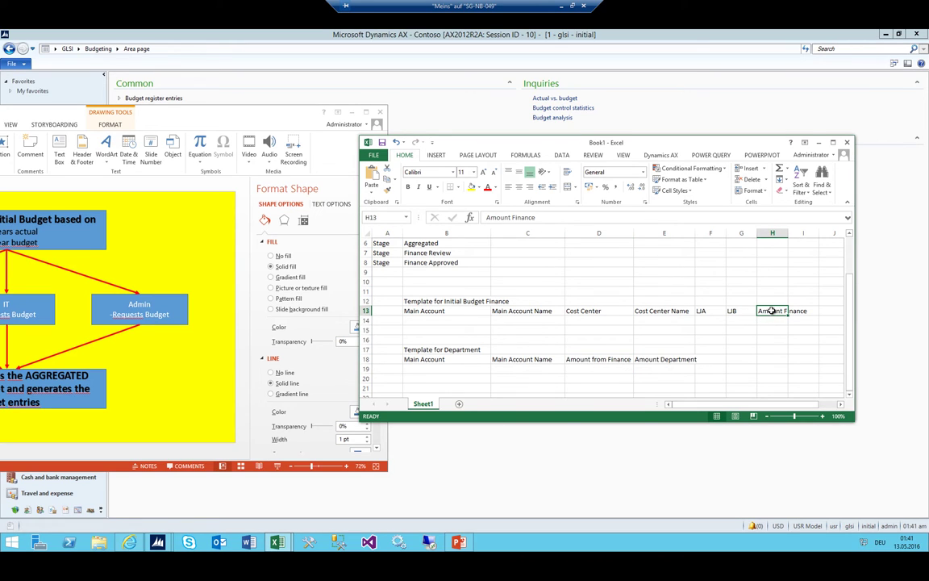
pyautogui.click(662, 368)
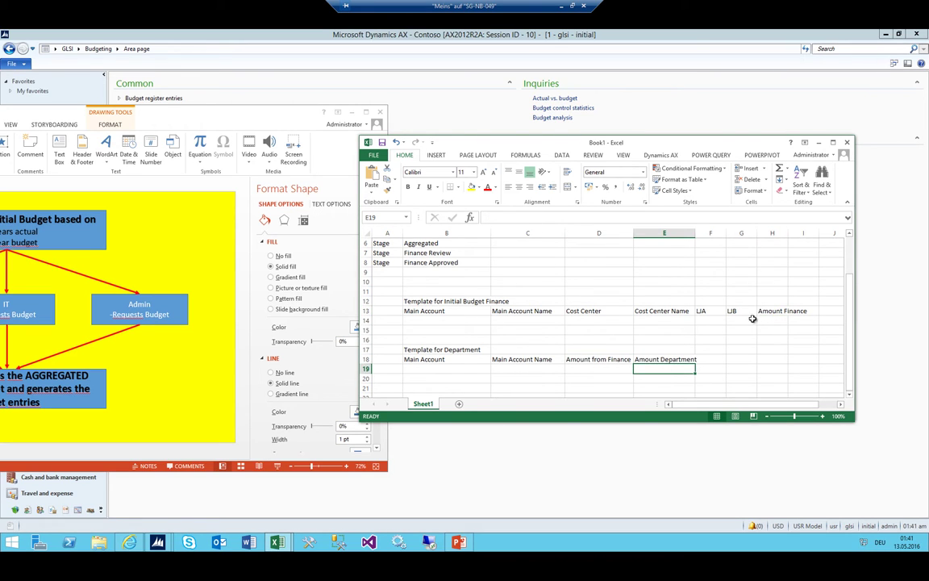
pyautogui.scroll(-2, 424, 314)
pyautogui.click(434, 331)
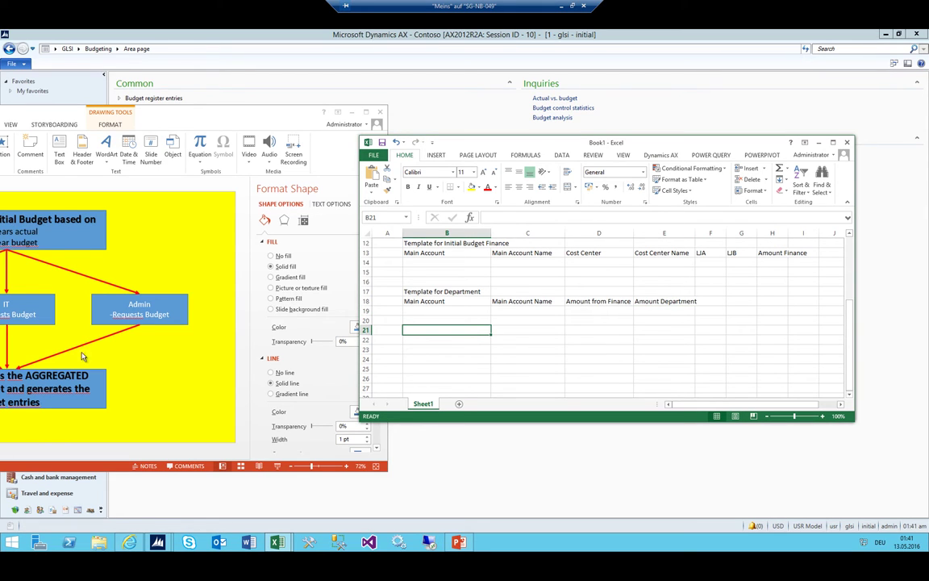
pyautogui.scroll(1, 465, 286)
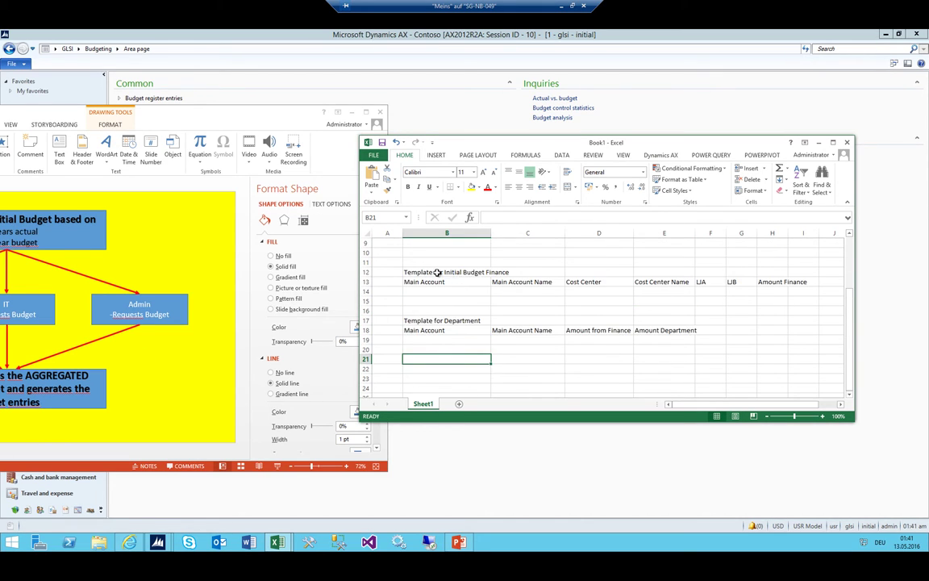
pyautogui.click(436, 273)
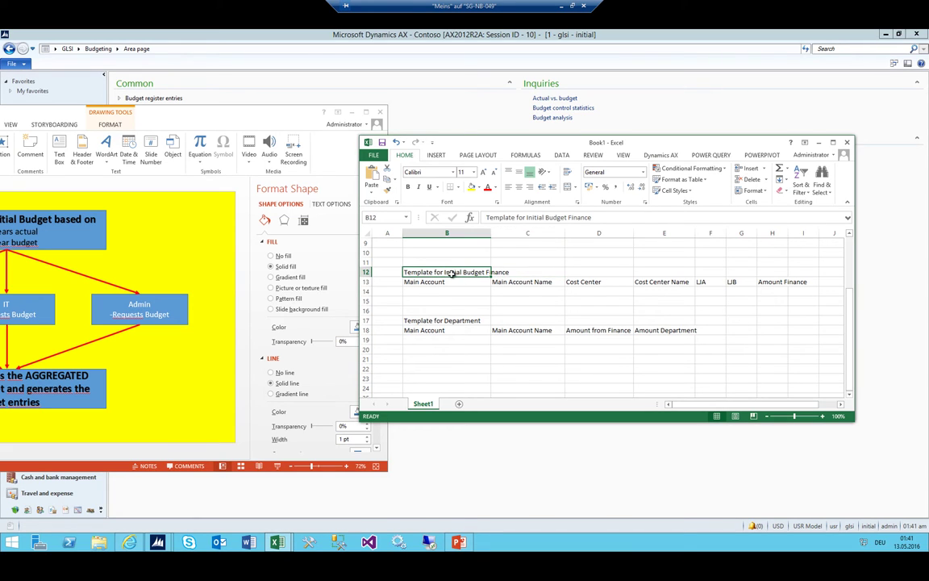
pyautogui.moveTo(451, 273); pyautogui.dragTo(795, 288)
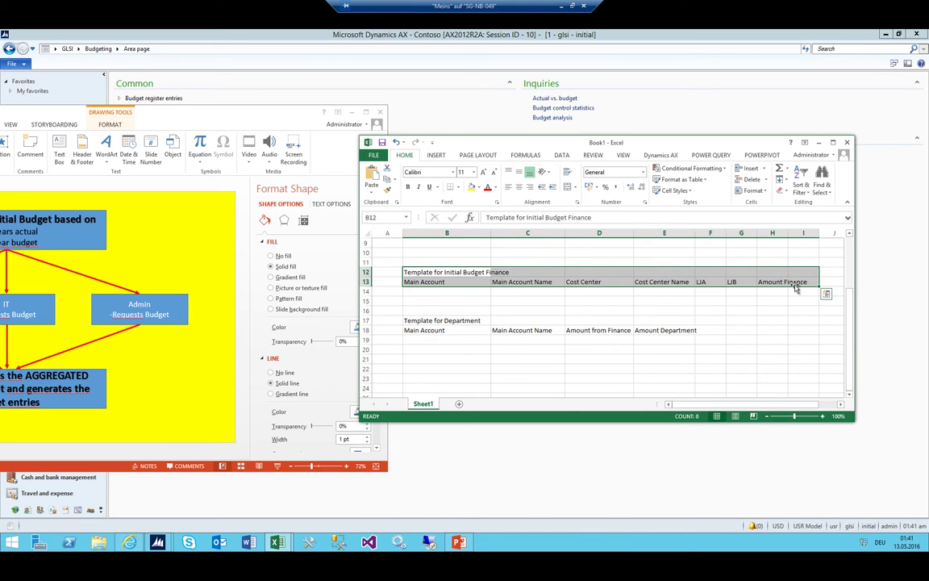
pyautogui.hotkey('ctrl', 'c')
pyautogui.scroll(3, 421, 278)
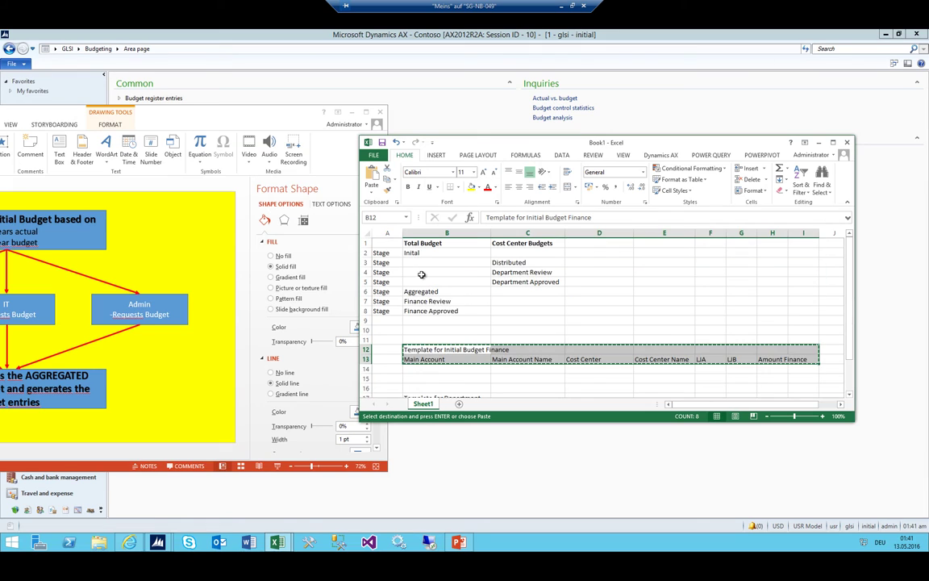
pyautogui.press('Escape')
# Check the PowerPoint budget process slide against the outlines, minimize it, and bring Dynamics AX to the front.
pyautogui.moveTo(425, 349); pyautogui.dragTo(425, 359)
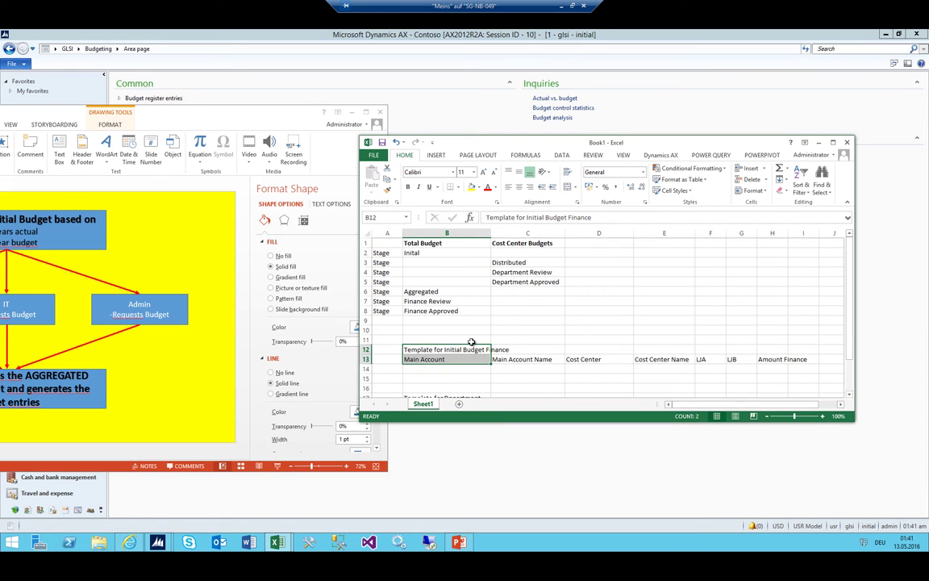
pyautogui.scroll(-2, 471, 342)
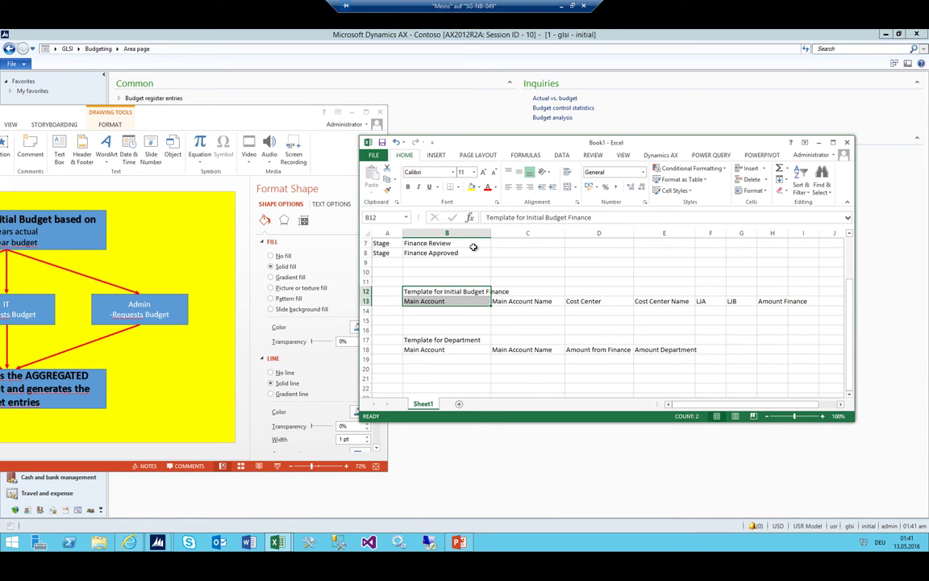
pyautogui.moveTo(188, 106); pyautogui.dragTo(400, 111)
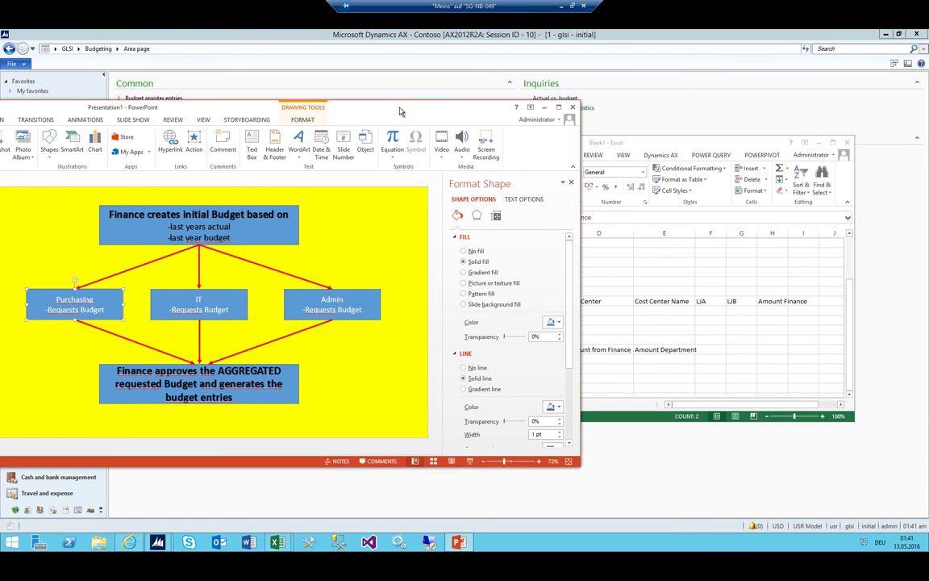
pyautogui.click(548, 108)
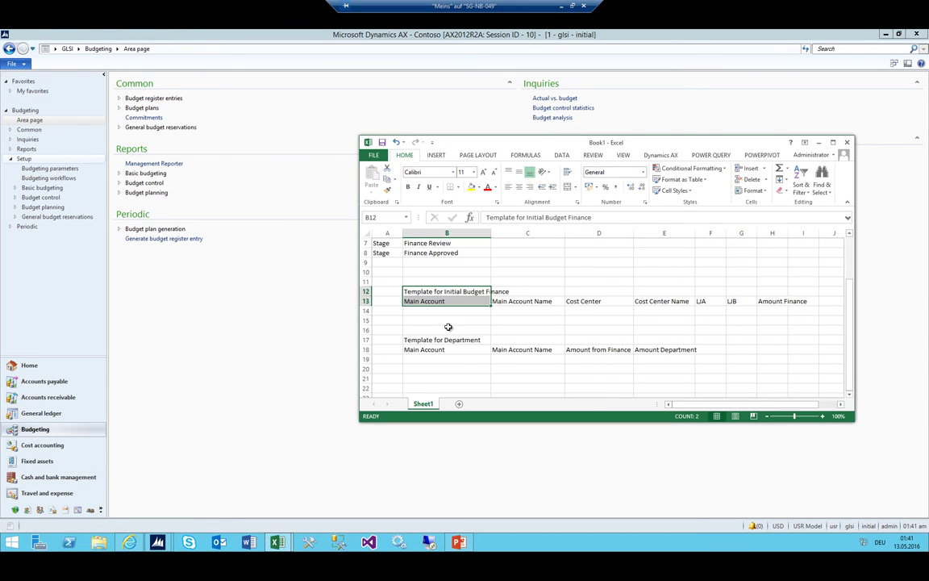
pyautogui.click(288, 329)
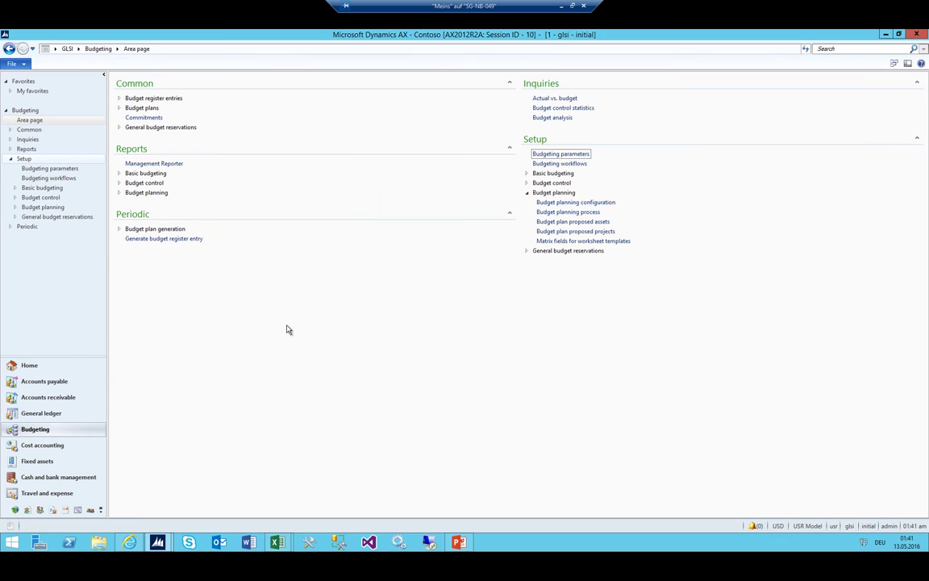
# Start a new Excel window with a blank workbook and maximize it.
pyautogui.rightClick(279, 545)
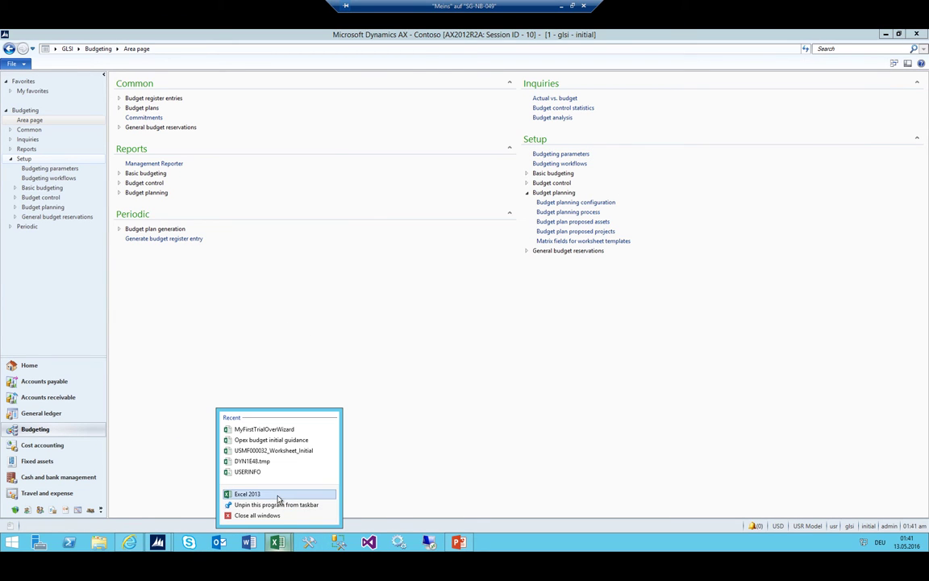
pyautogui.click(280, 495)
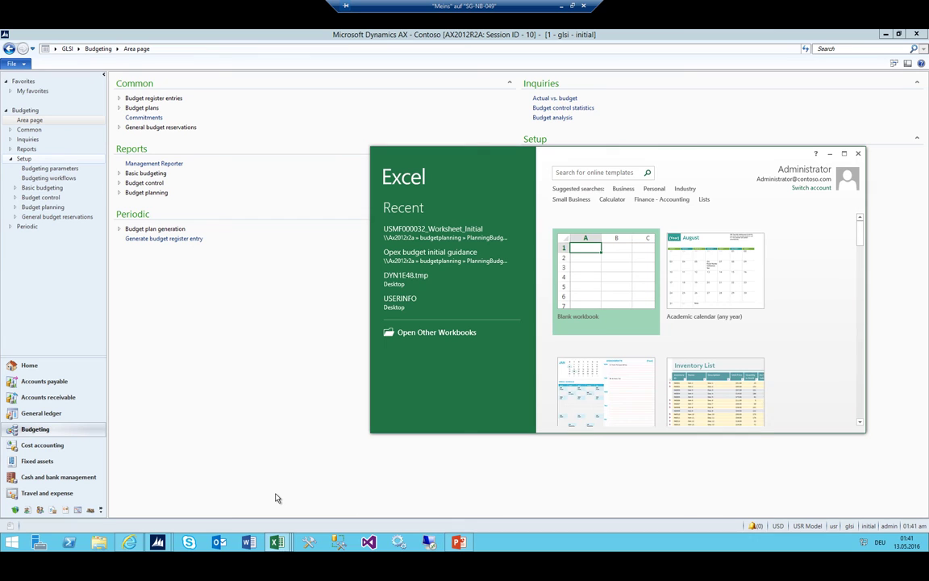
pyautogui.click(607, 271)
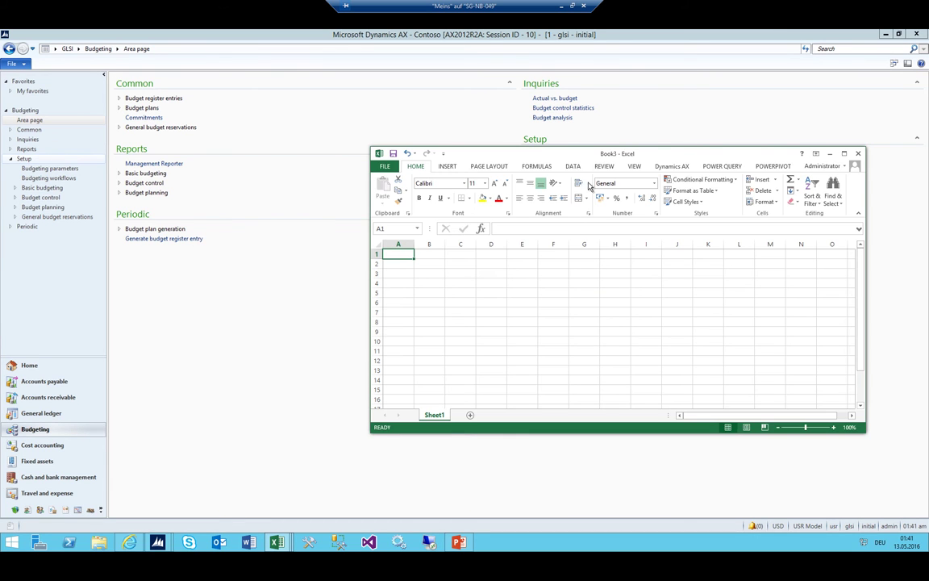
pyautogui.moveTo(630, 154); pyautogui.dragTo(490, 135)
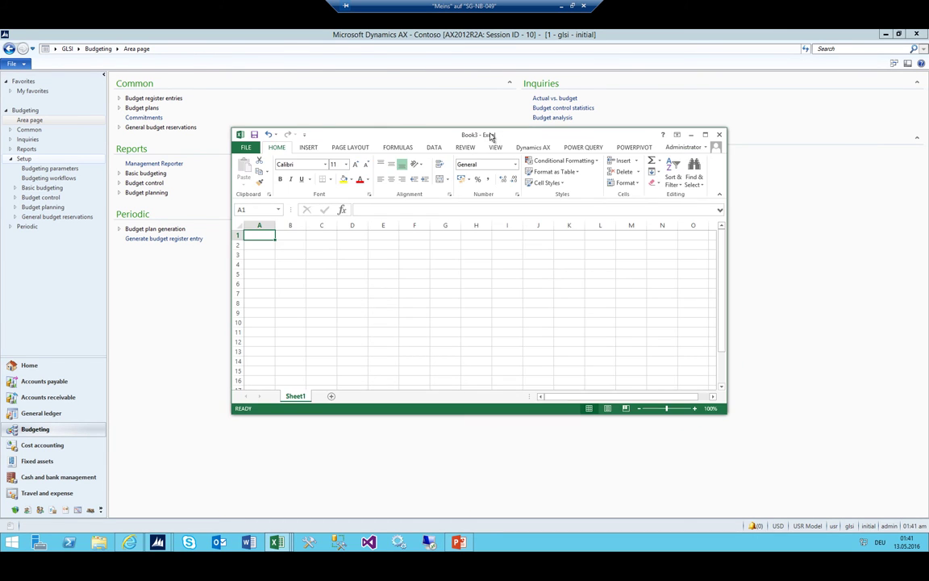
pyautogui.doubleClick(490, 135)
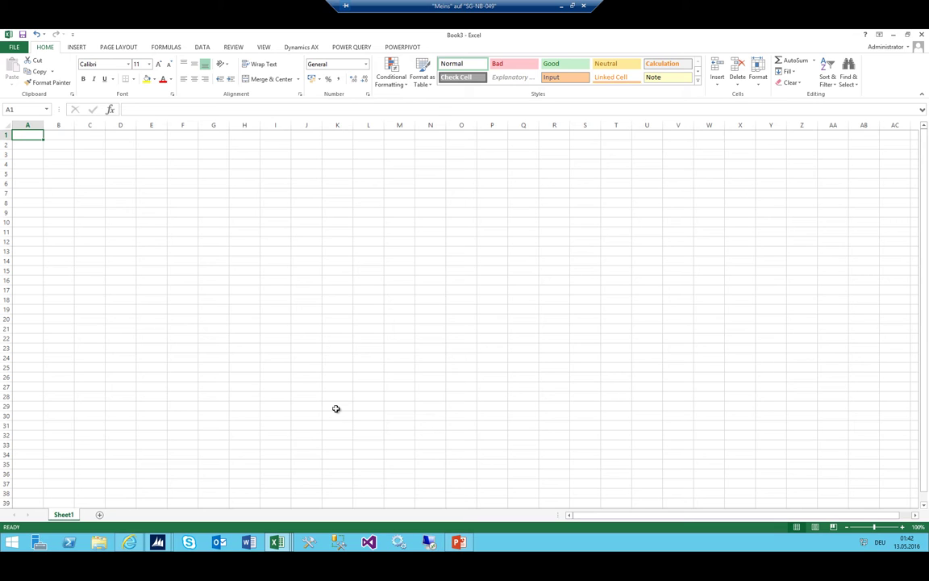
# Open the Dynamics AX options for the blank workbook and check the server and port entries.
pyautogui.click(297, 49)
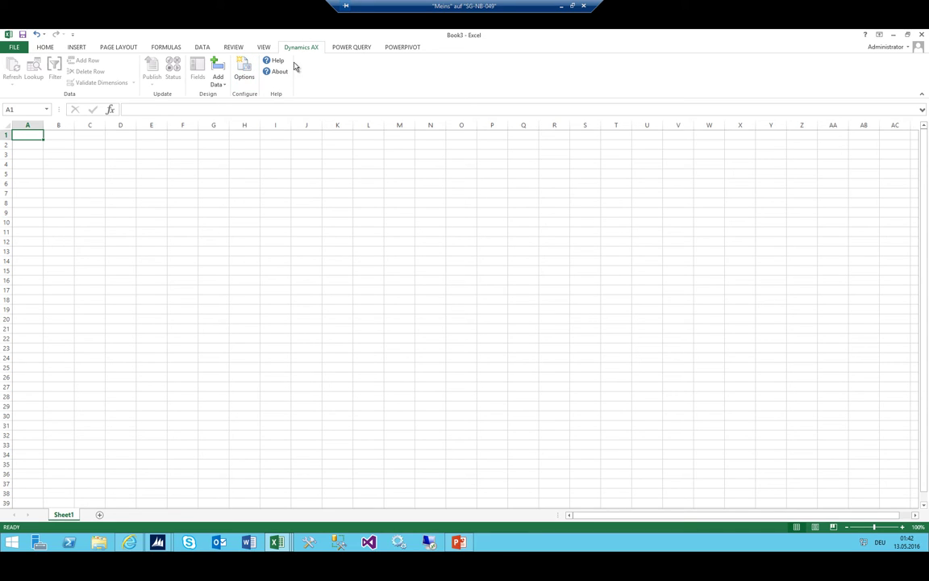
pyautogui.click(242, 68)
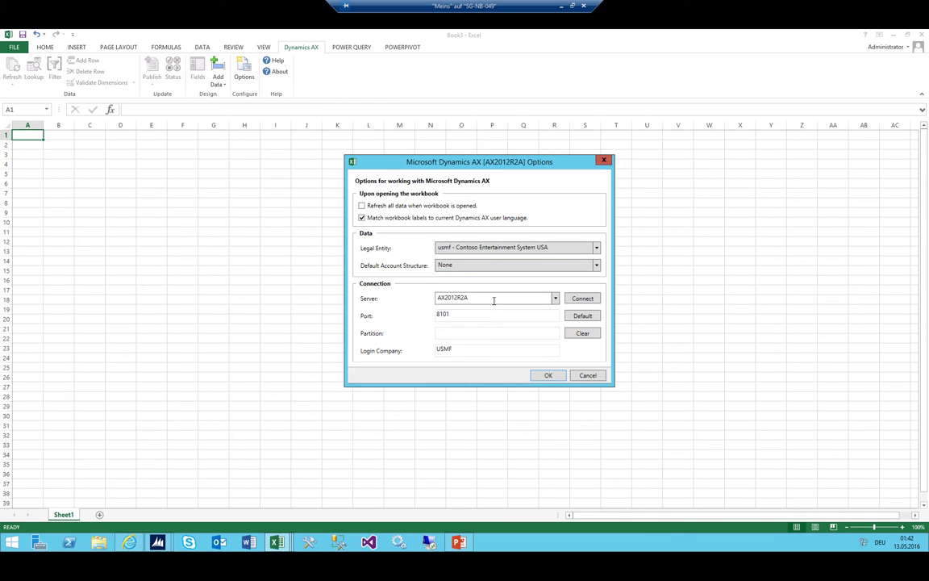
pyautogui.click(493, 301)
pyautogui.click(507, 295)
pyautogui.doubleClick(504, 295)
pyautogui.click(493, 298)
pyautogui.doubleClick(452, 298)
pyautogui.click(464, 314)
pyautogui.doubleClick(465, 314)
# Switch to Dynamics AX and open the System administration area page.
pyautogui.click(157, 542)
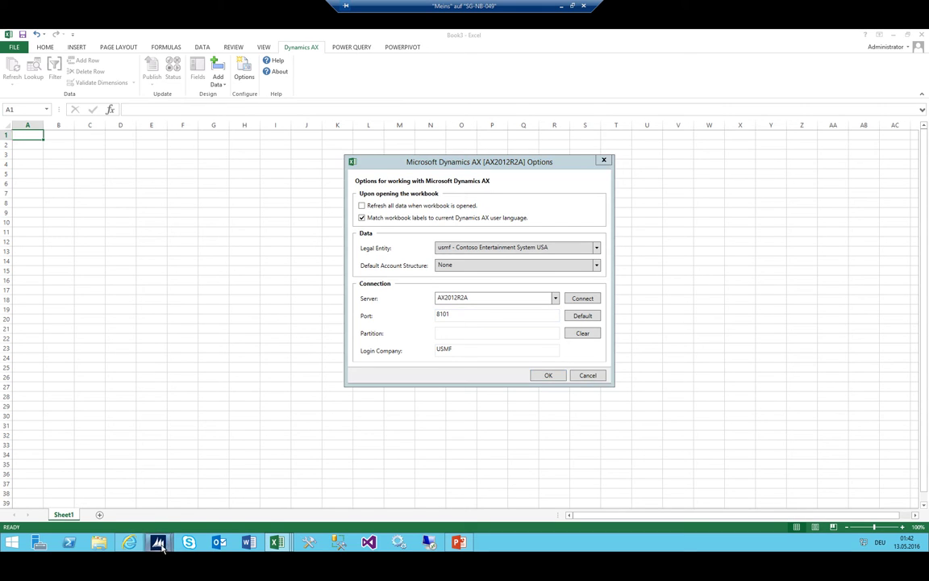
pyautogui.click(122, 503)
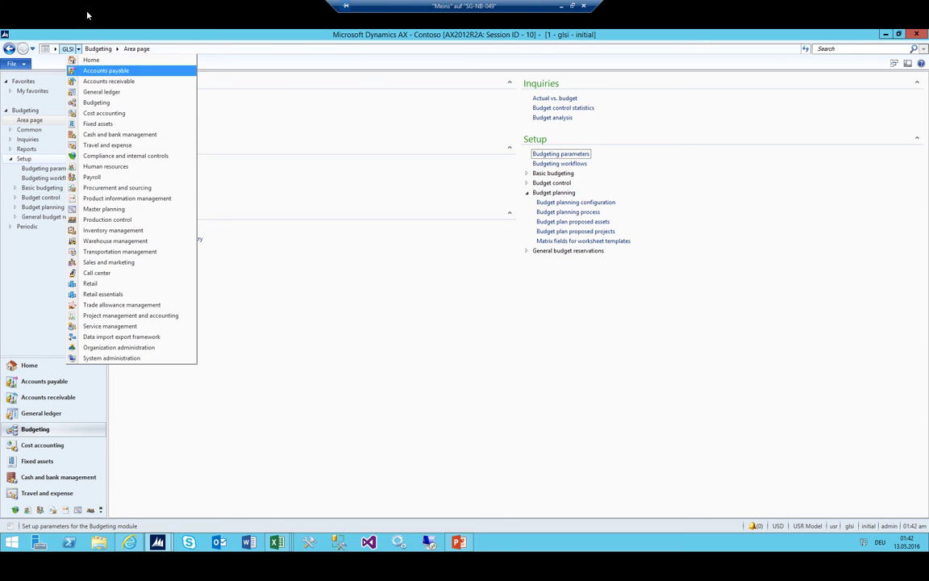
pyautogui.click(73, 48)
pyautogui.click(111, 357)
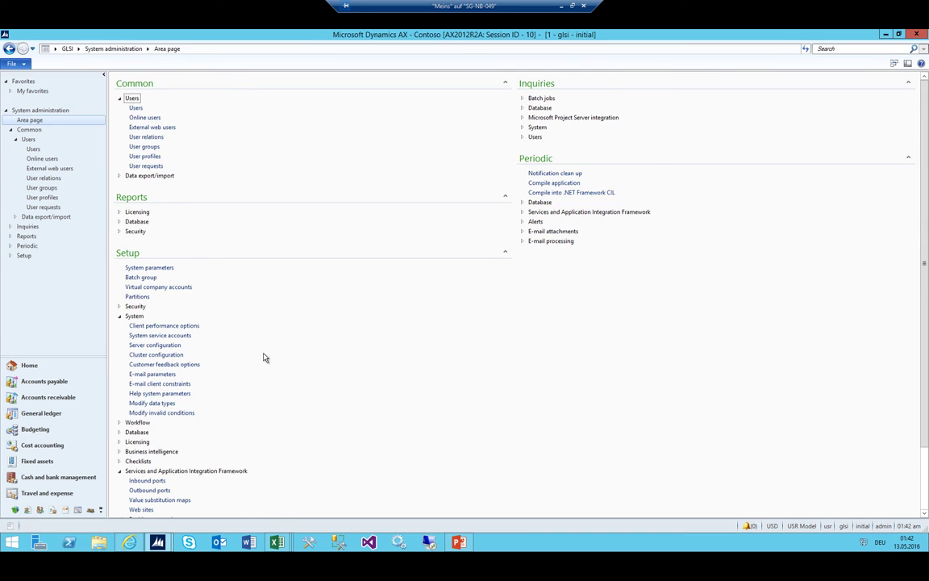
# Open the Server configuration form and check the server name within the AOS instance name.
pyautogui.scroll(-1, 264, 357)
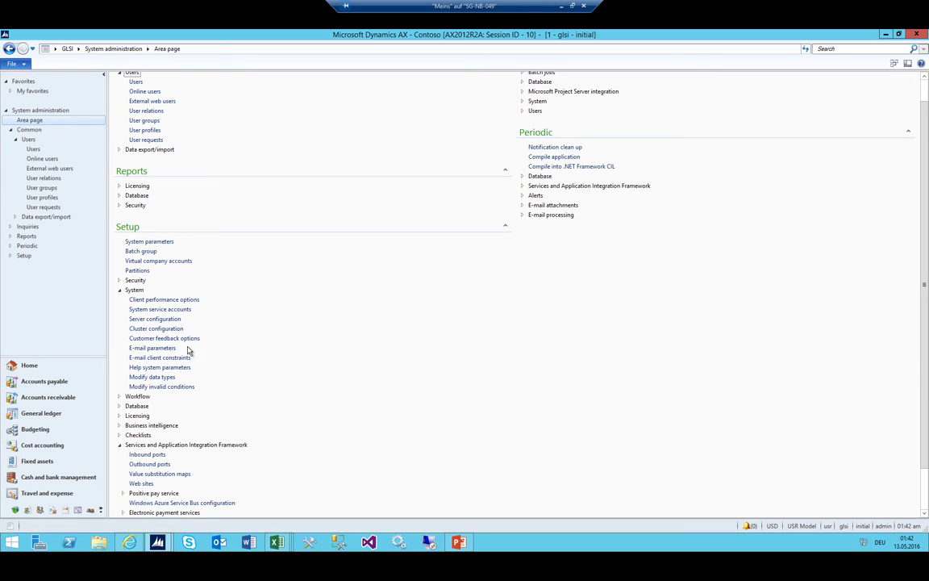
pyautogui.scroll(-1, 237, 371)
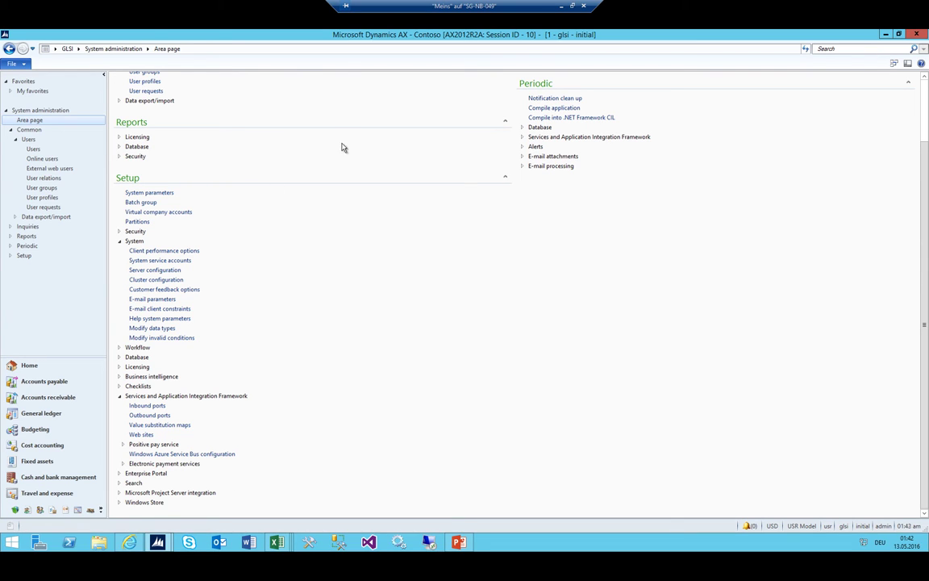
pyautogui.click(147, 270)
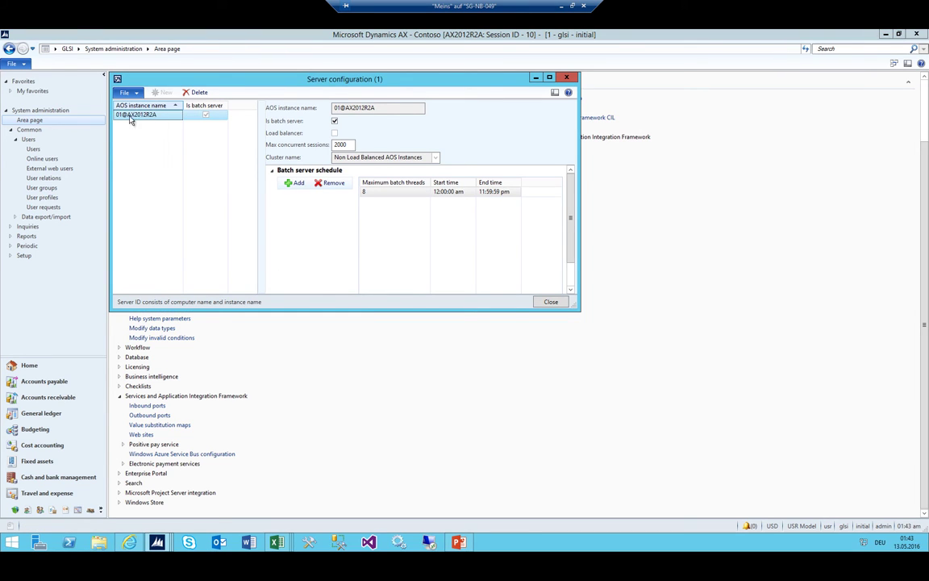
pyautogui.click(348, 108)
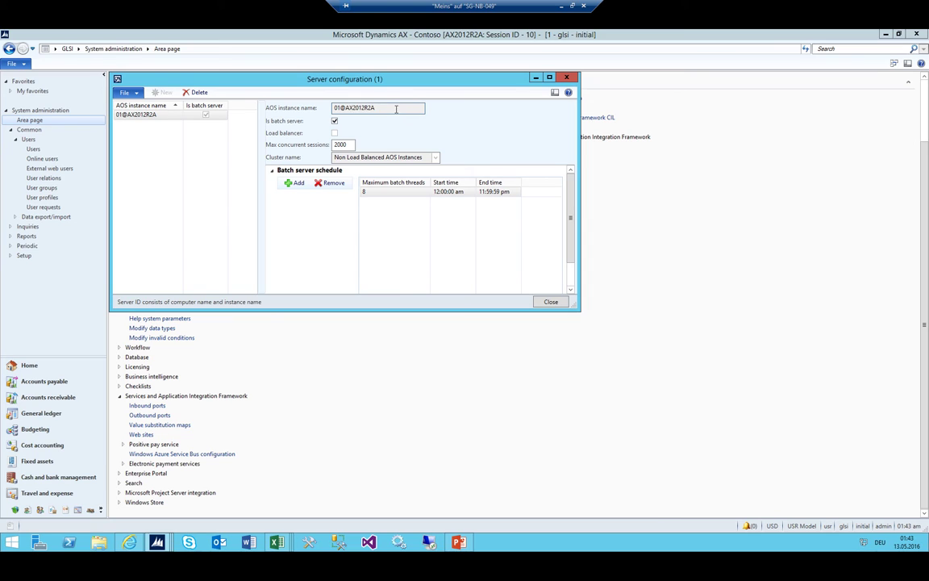
pyautogui.moveTo(376, 108); pyautogui.dragTo(409, 107)
pyautogui.moveTo(378, 108); pyautogui.dragTo(354, 109)
# Return to the Book3 workbook in Excel and compare its server and port entries with the server configuration.
pyautogui.moveTo(277, 542)
pyautogui.click(363, 496)
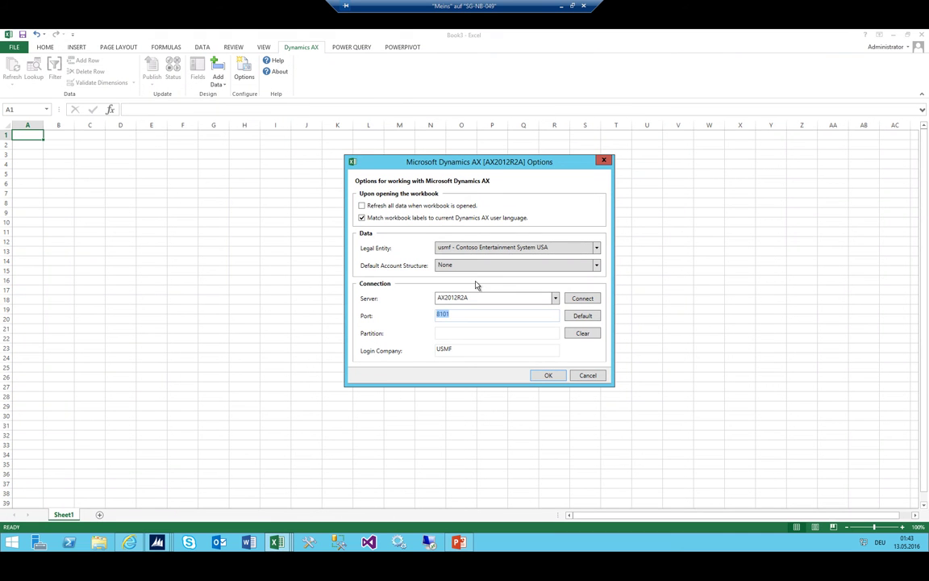
pyautogui.hotkey('shift', 'Tab')
pyautogui.press('Tab')
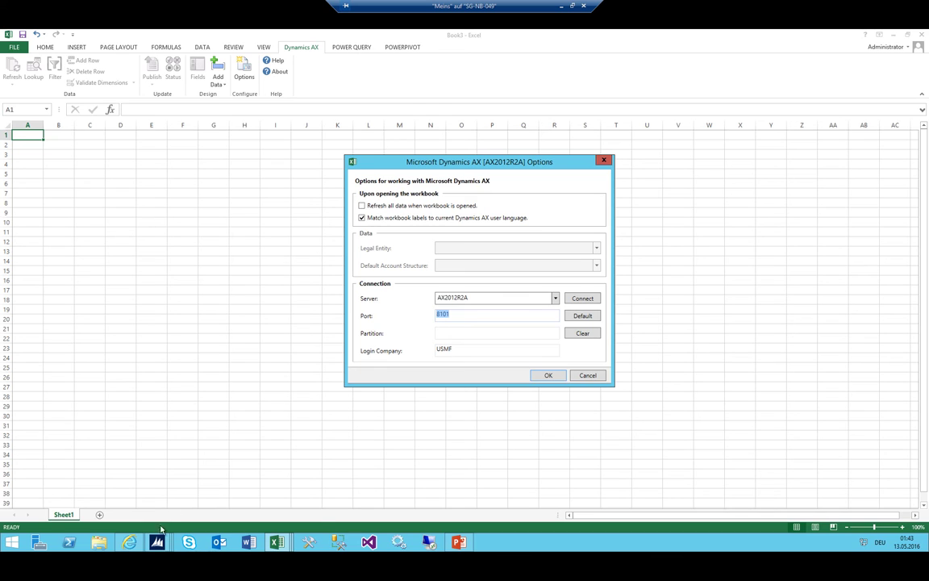
# Switch back to Dynamics AX, open the Inbound ports form, and enlarge and reposition it for reading.
pyautogui.moveTo(156, 542)
pyautogui.click(89, 501)
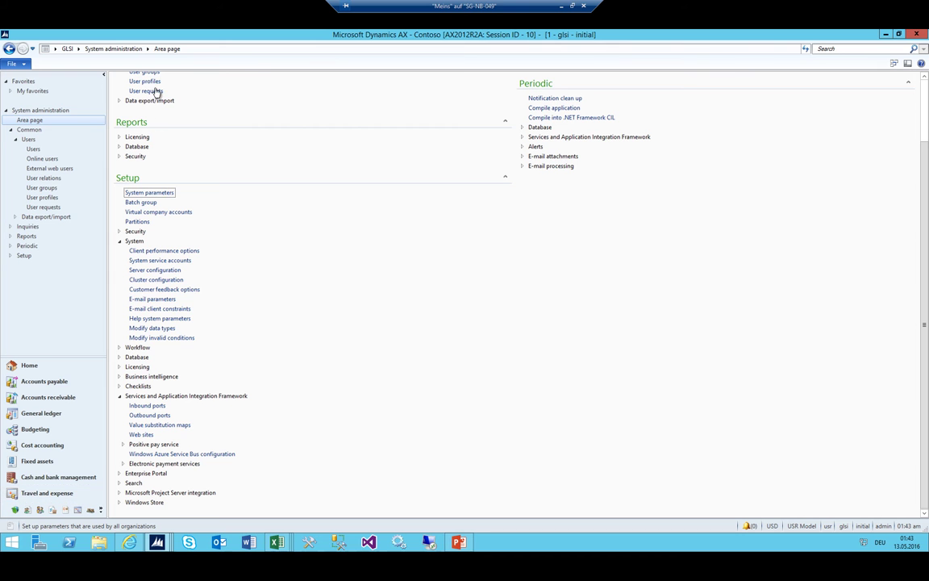
pyautogui.click(78, 48)
pyautogui.click(77, 49)
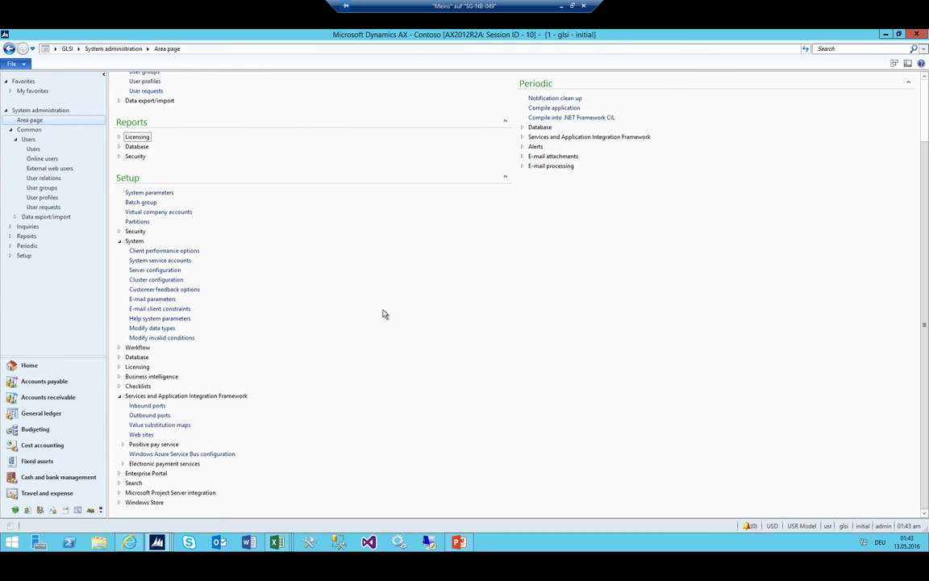
pyautogui.click(149, 405)
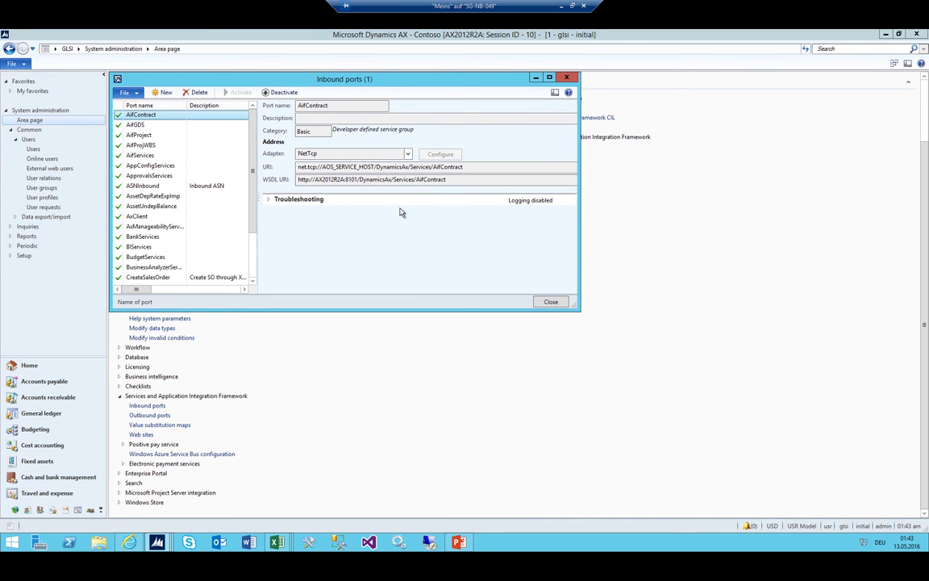
pyautogui.moveTo(571, 301); pyautogui.dragTo(676, 371)
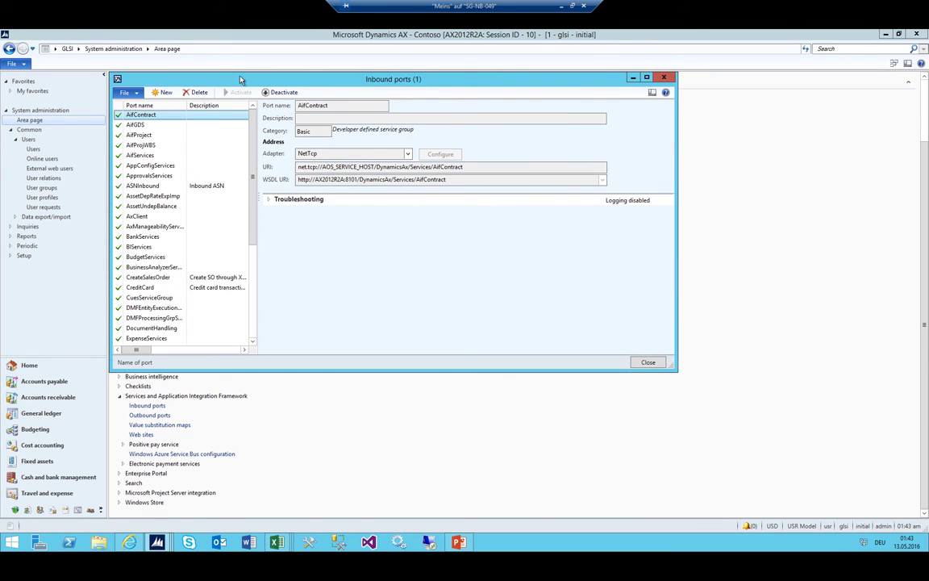
pyautogui.moveTo(387, 82); pyautogui.dragTo(518, 71)
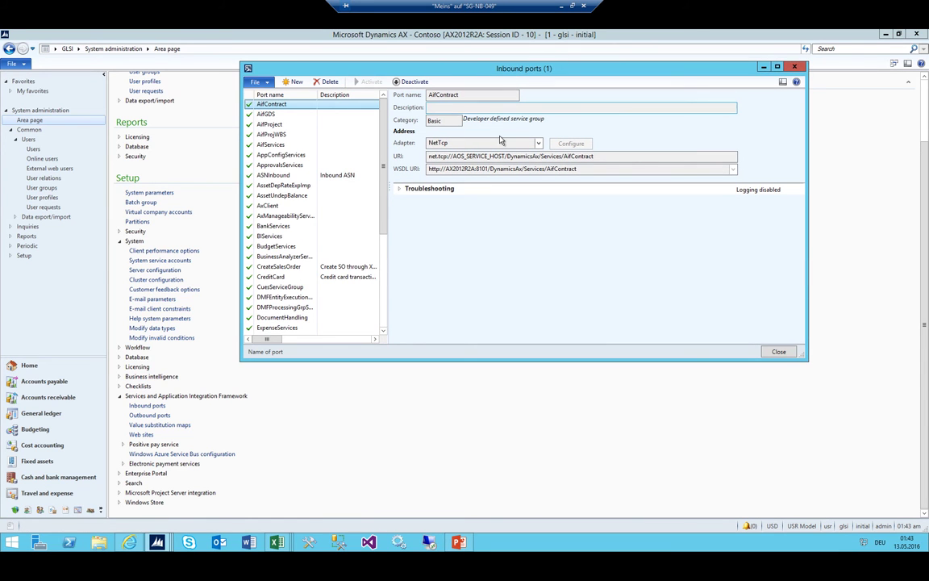
# Examine the WSDL URI of several inbound ports, including AifContract, for the server name and port number.
pyautogui.click(260, 114)
pyautogui.click(274, 135)
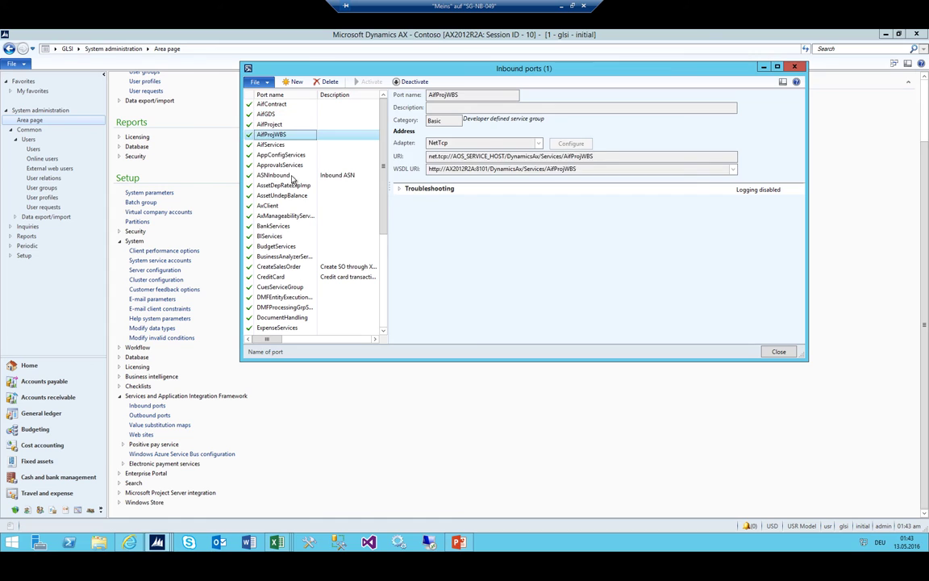
pyautogui.click(272, 175)
pyautogui.click(278, 195)
pyautogui.click(266, 144)
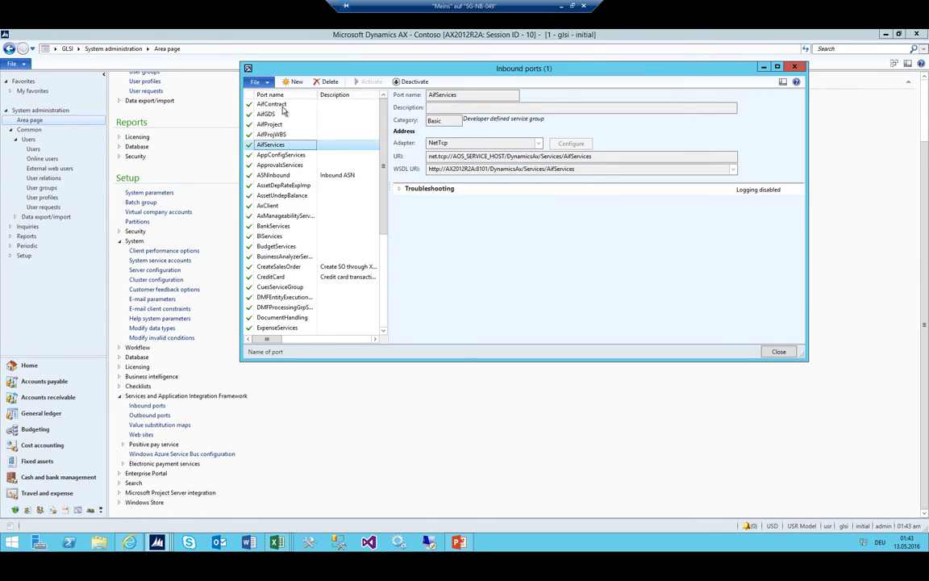
pyautogui.click(258, 103)
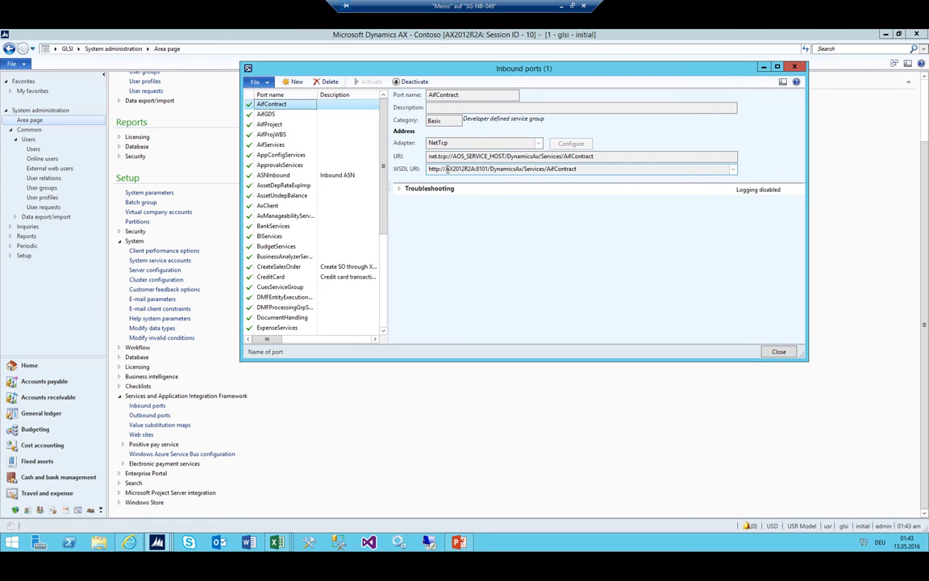
pyautogui.moveTo(446, 169); pyautogui.dragTo(477, 169)
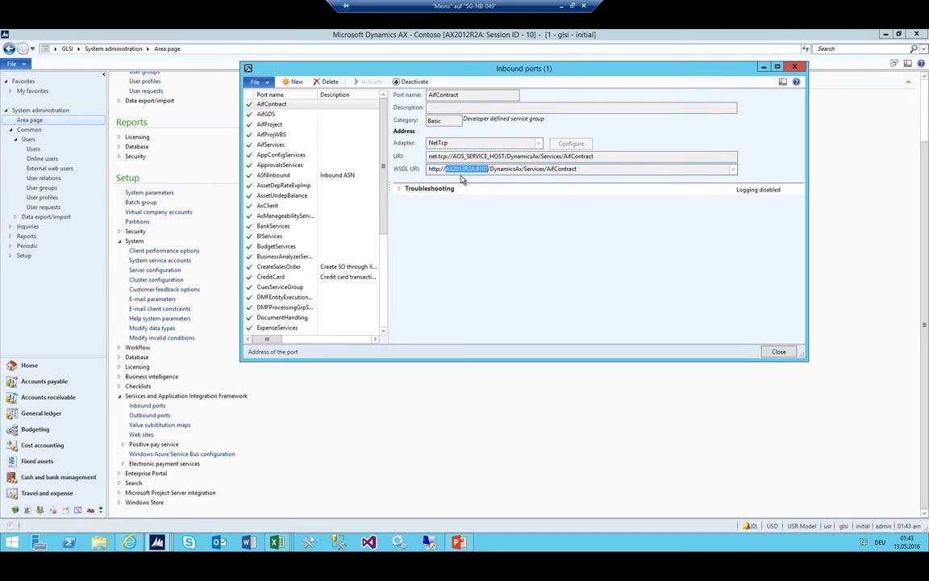
pyautogui.click(467, 168)
pyautogui.keyDown('shift'); pyautogui.click(448, 170); pyautogui.keyUp('shift')
pyautogui.click(474, 169)
# Return to the Book3 workbook in Excel and set the login company to GLSI.
pyautogui.moveTo(276, 541)
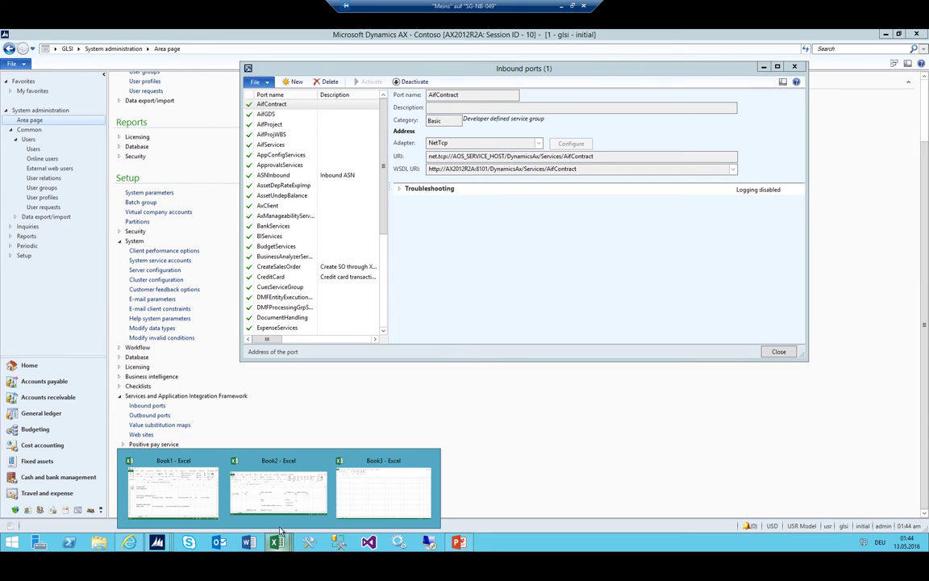
pyautogui.click(364, 484)
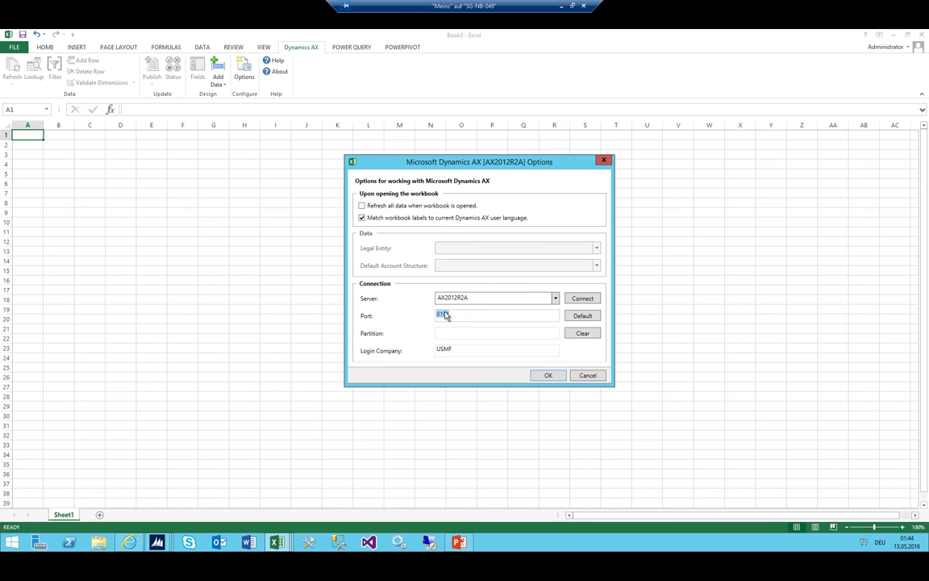
pyautogui.doubleClick(450, 350)
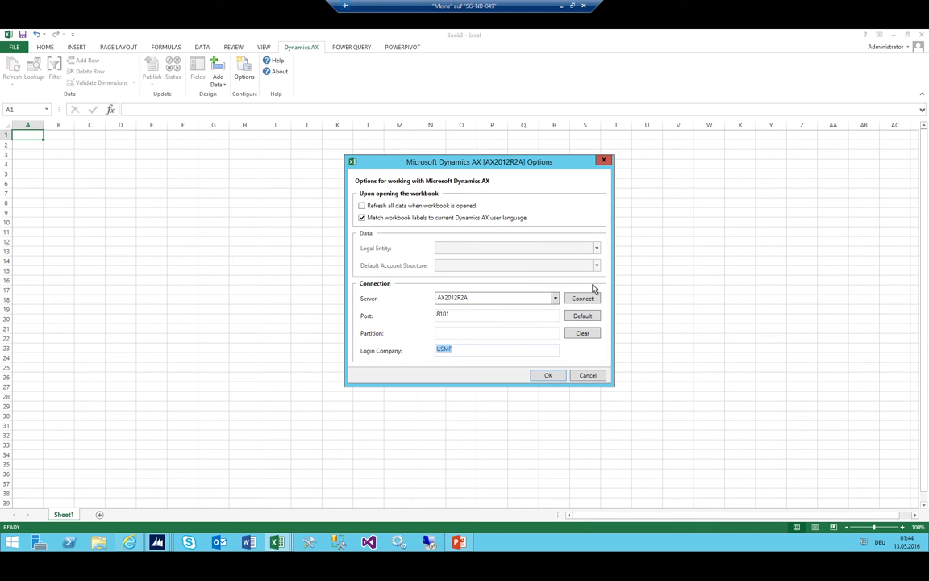
pyautogui.write('GLSI')
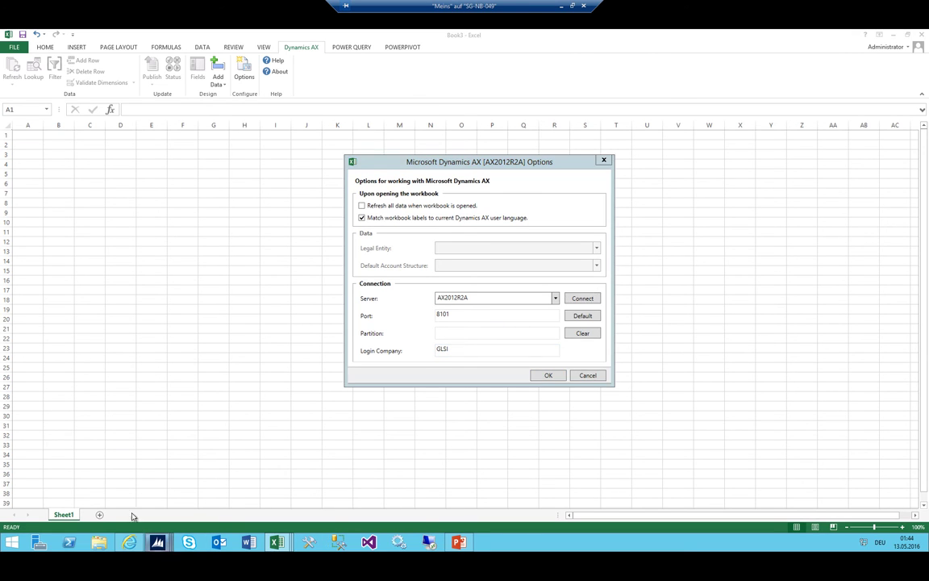
# Check the Dynamics AX window once more, then connect the workbook to server AX2012R2A on port 8101.
pyautogui.click(158, 542)
pyautogui.hotkey('alt', 'Tab')
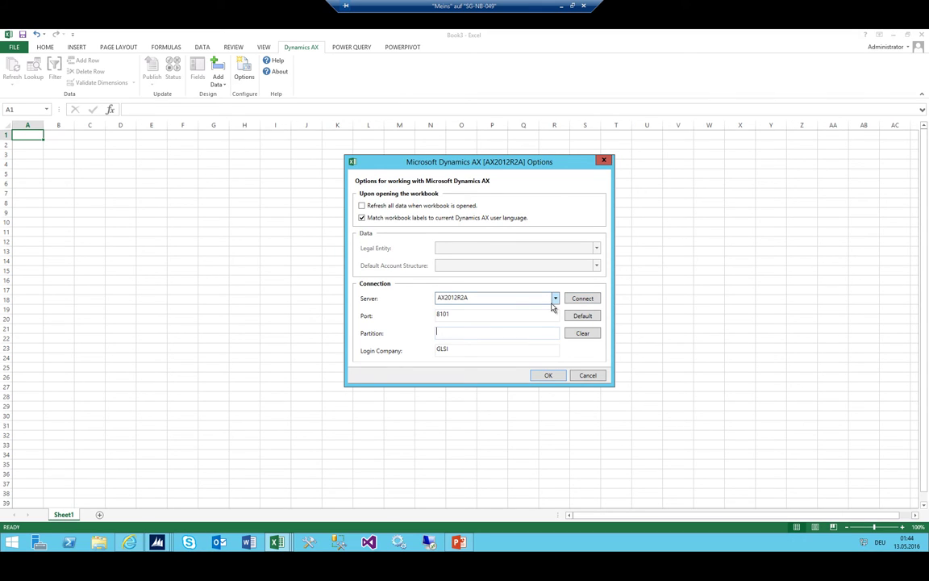
pyautogui.hotkey('shift', 'Tab')
pyautogui.click(581, 302)
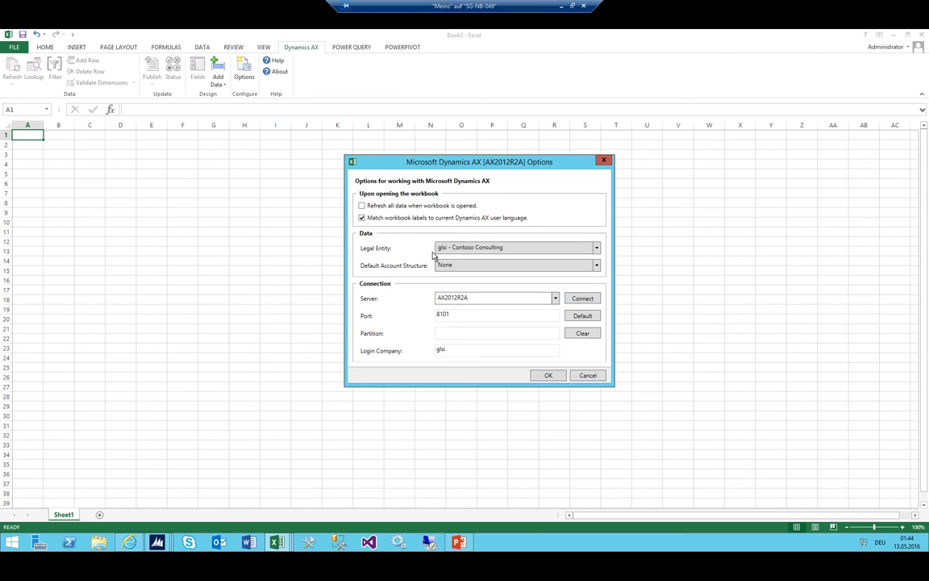
# Check the legal entity selection and list the available default account structures.
pyautogui.click(524, 250)
pyautogui.click(498, 263)
pyautogui.click(489, 270)
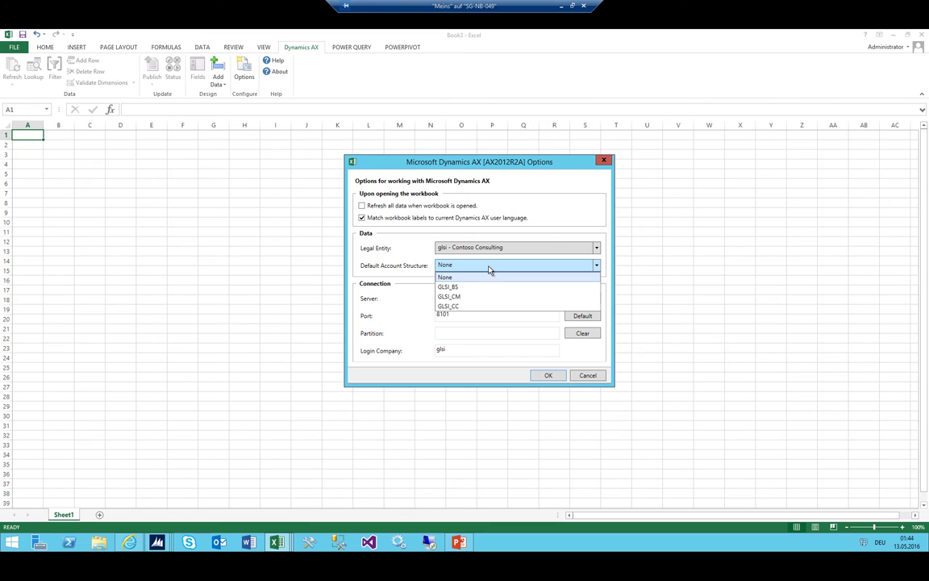
# Set the default account structure to GLSI_CC and open the data source selection, widening it to show full descriptions.
pyautogui.click(453, 307)
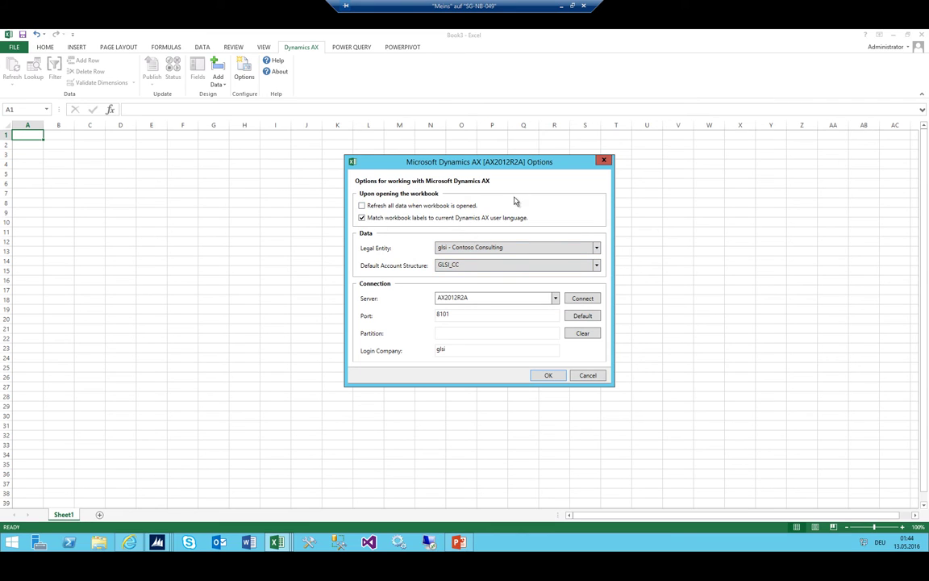
pyautogui.click(549, 376)
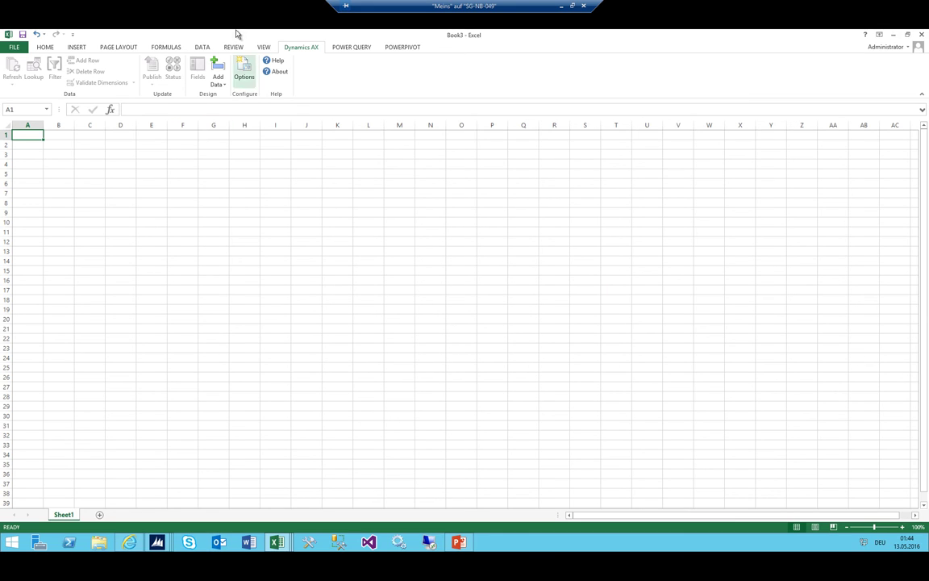
pyautogui.click(220, 66)
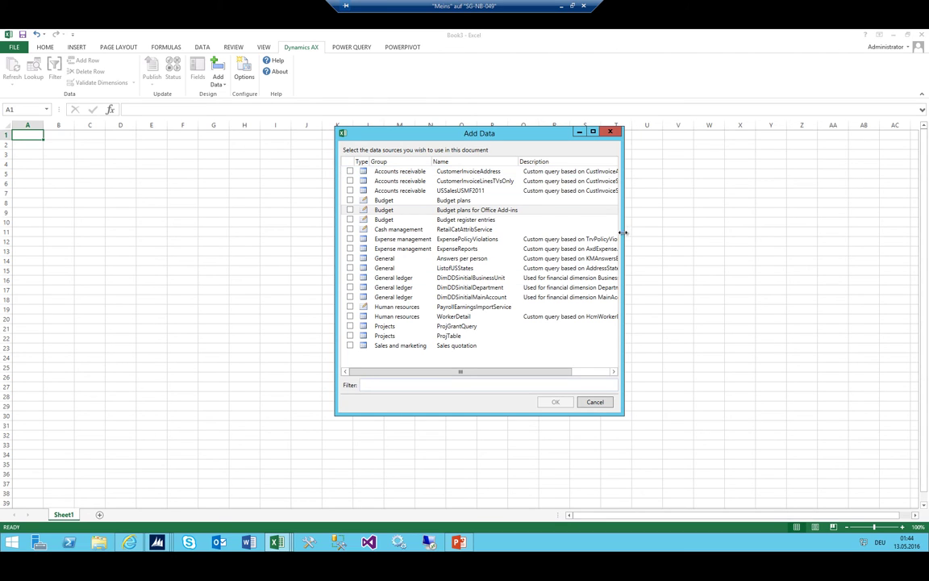
pyautogui.moveTo(623, 232); pyautogui.dragTo(745, 230)
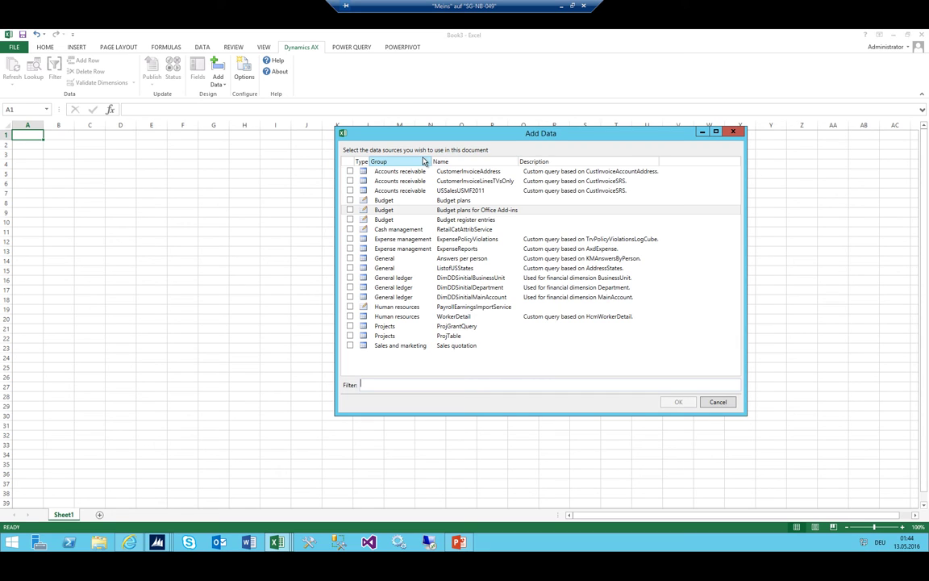
pyautogui.click(404, 219)
pyautogui.click(404, 210)
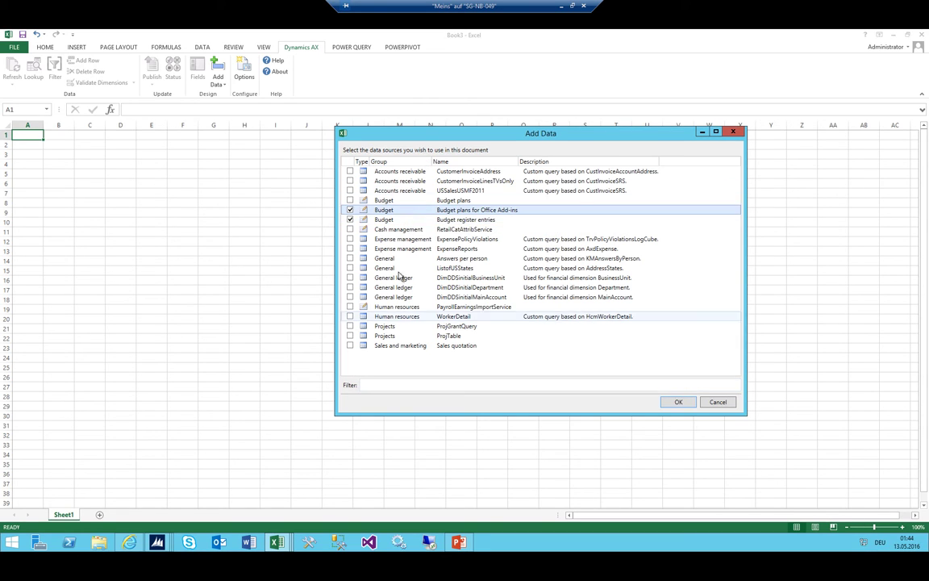
pyautogui.click(382, 218)
pyautogui.click(384, 209)
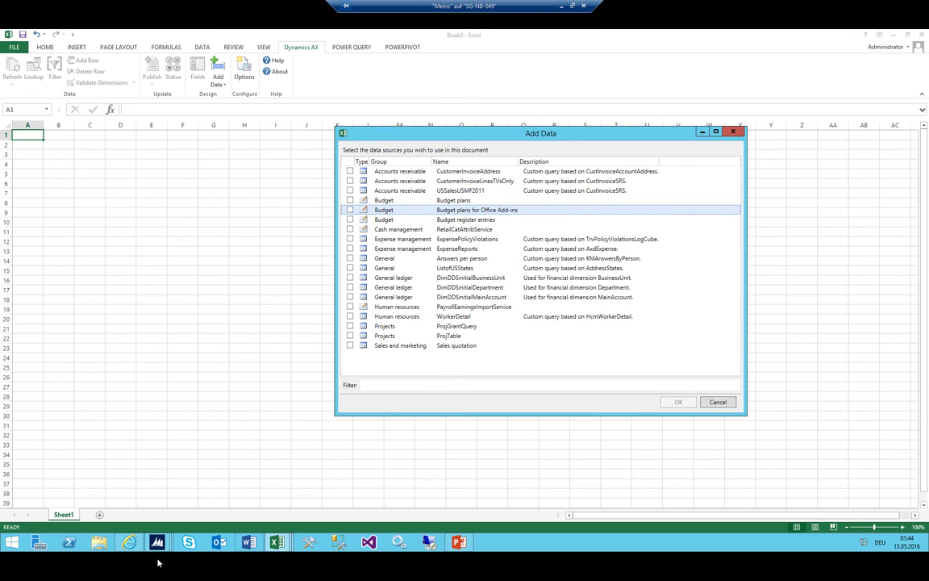
# Switch to Microsoft Dynamics AX and examine the Budget services in Organization administration's document data sources, then minimize that form.
pyautogui.moveTo(156, 542)
pyautogui.click(87, 484)
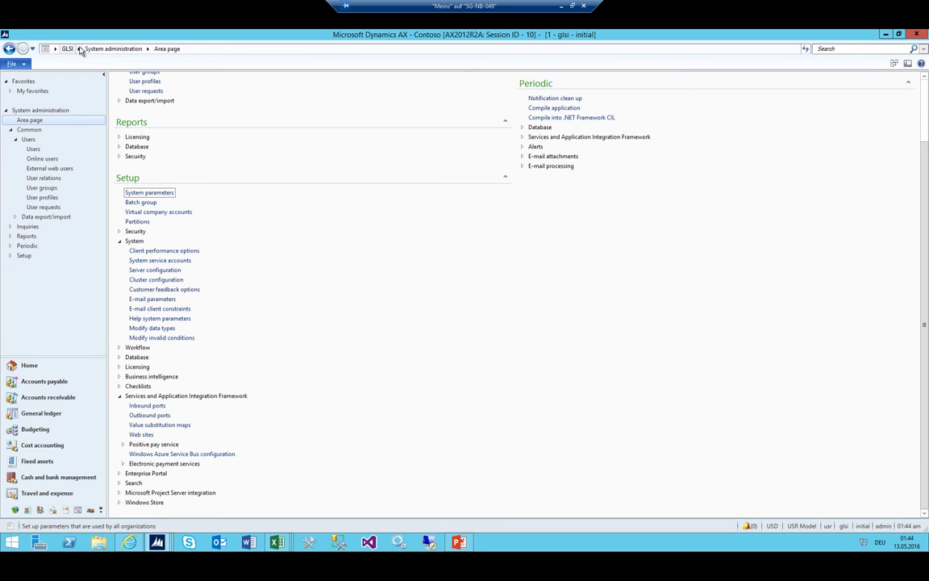
pyautogui.click(81, 50)
pyautogui.click(121, 317)
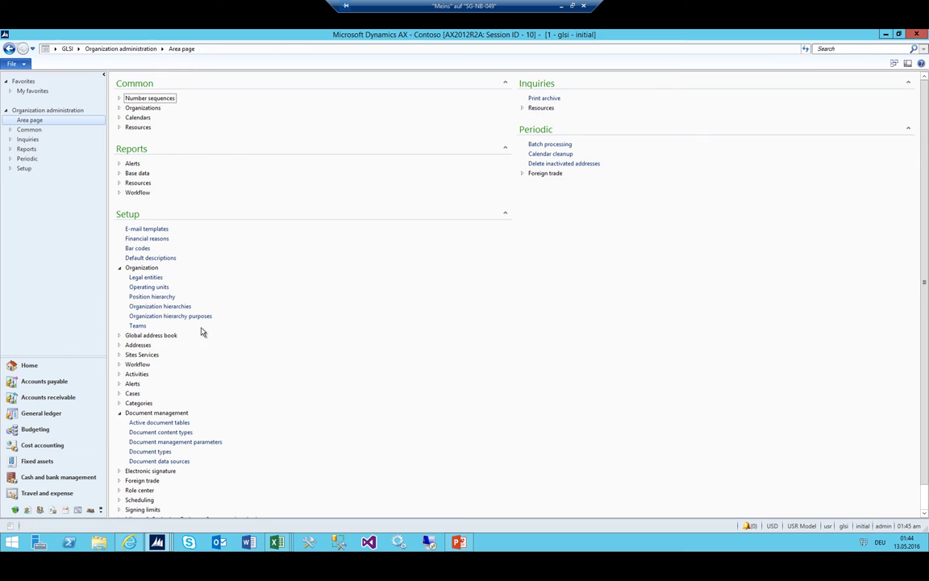
pyautogui.click(181, 461)
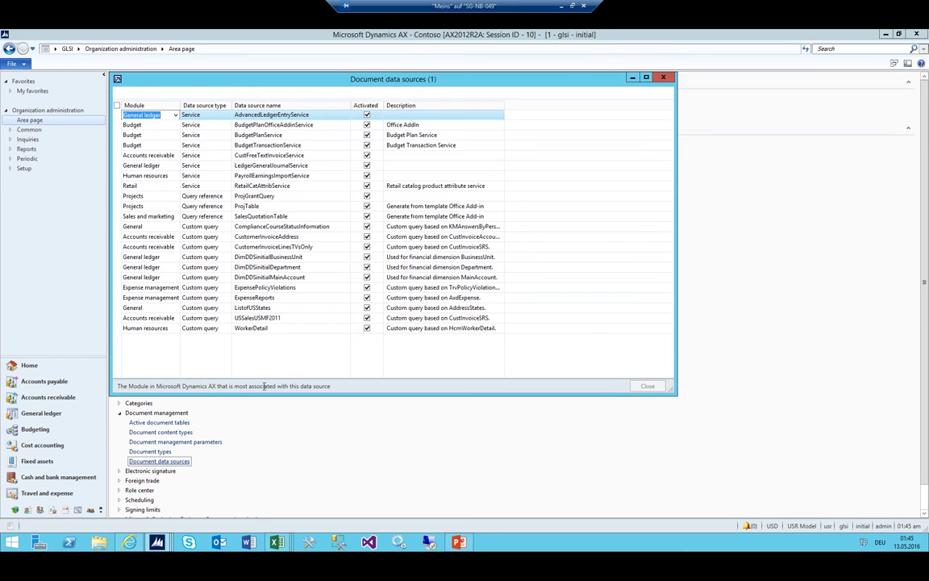
pyautogui.press('Down')
pyautogui.press('Down')
pyautogui.press('Down')
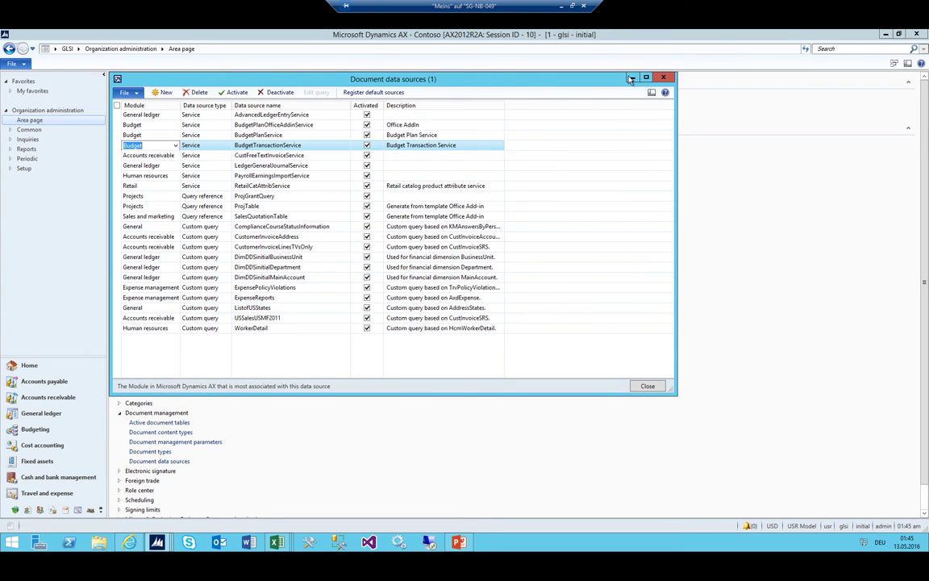
pyautogui.click(632, 78)
# Return to the Book3 workbook in Excel, add the Budget plans for Office Add-ins data source and widen its field list.
pyautogui.moveTo(277, 542)
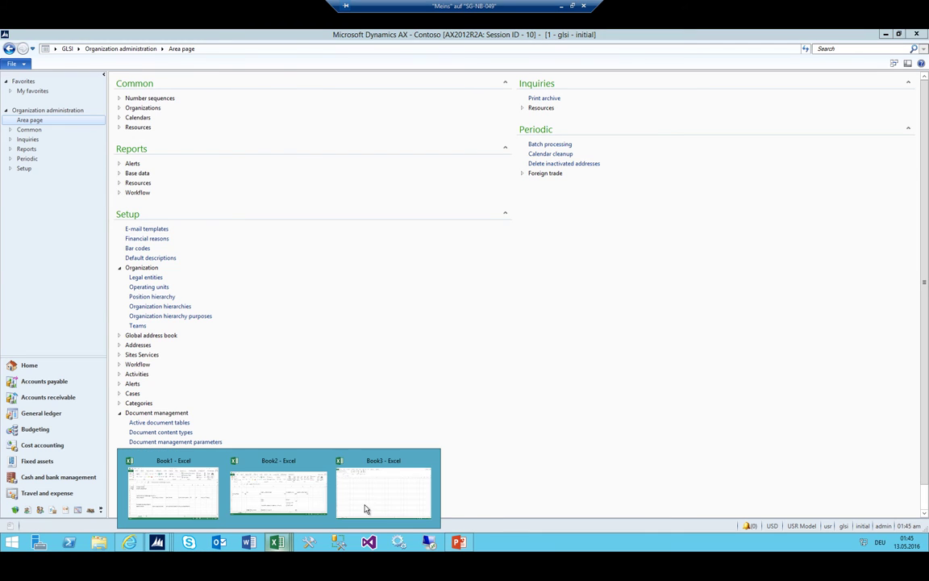
pyautogui.click(374, 504)
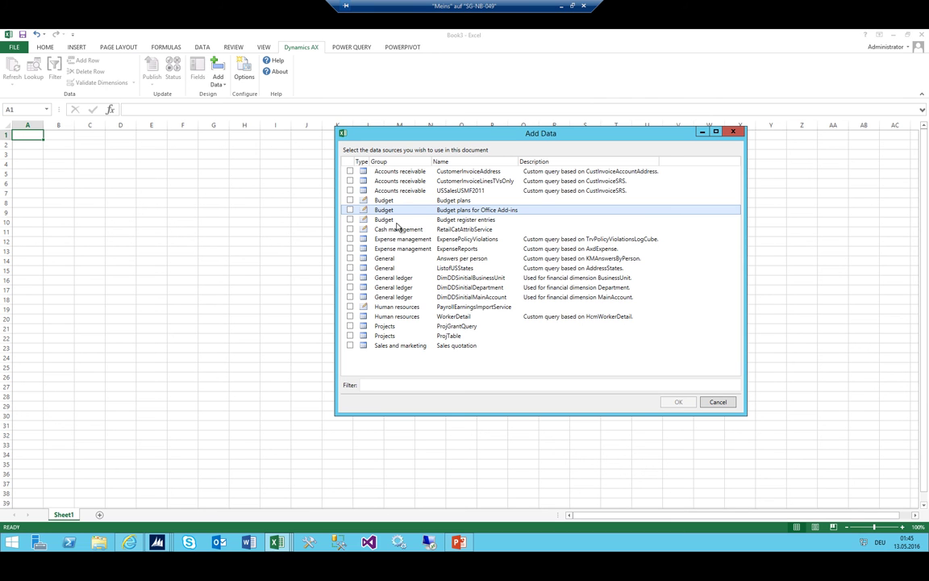
pyautogui.click(350, 209)
pyautogui.click(677, 403)
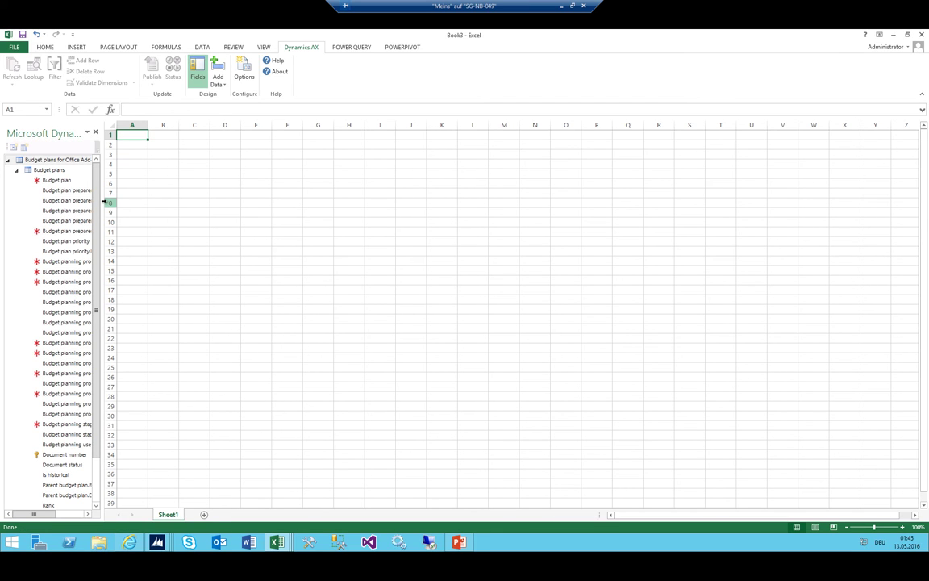
pyautogui.moveTo(104, 201); pyautogui.dragTo(246, 201)
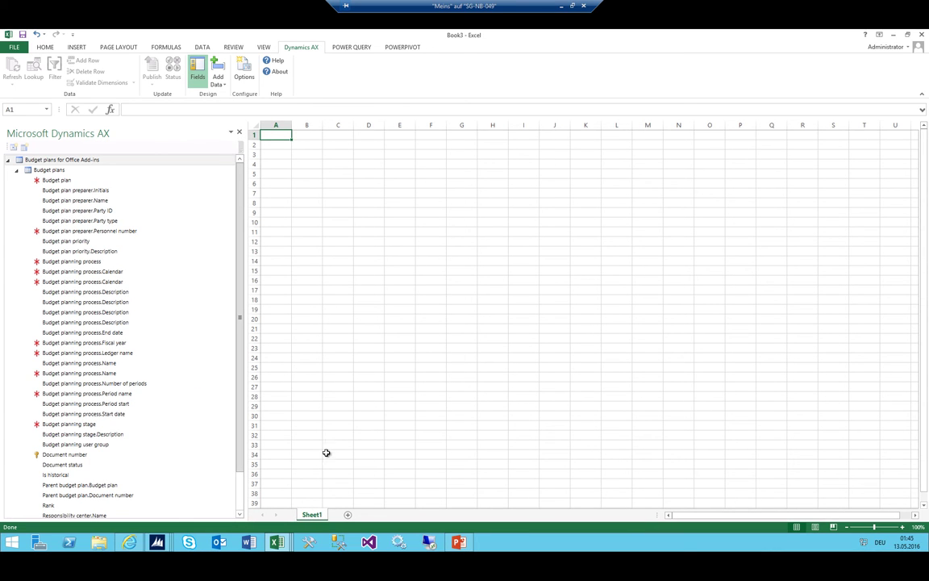
# Rename Sheet1 as "View for User_Editable".
pyautogui.doubleClick(313, 515)
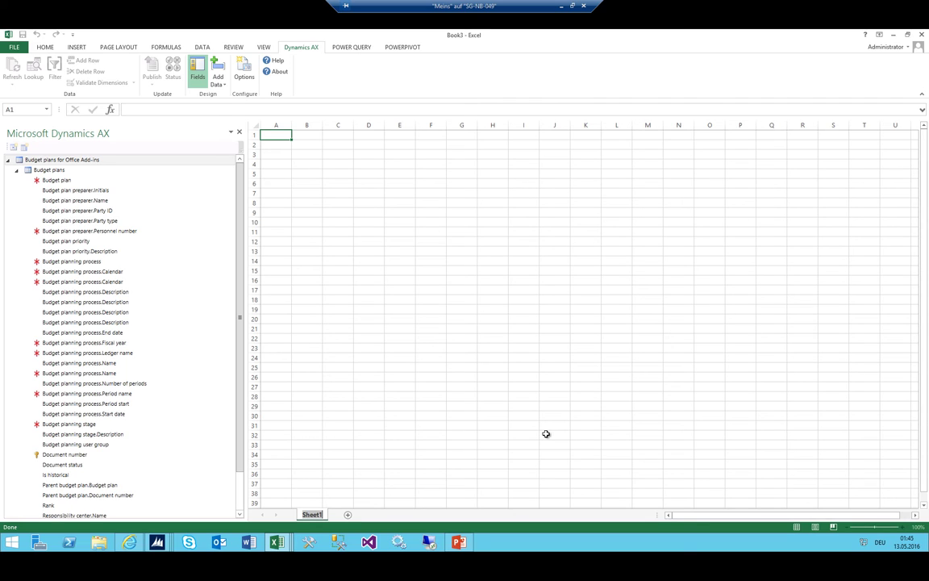
pyautogui.write('View for User')
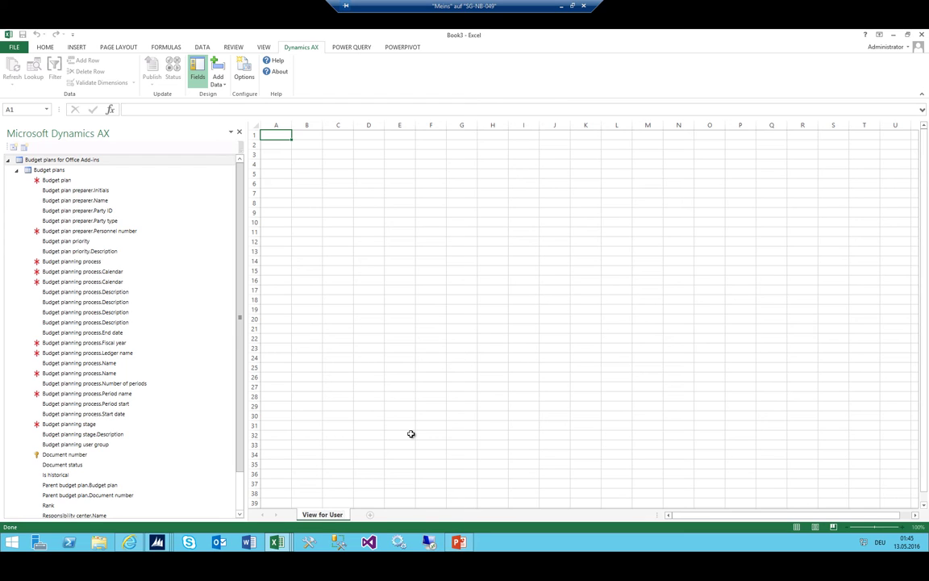
pyautogui.write('_Editable')
pyautogui.click(376, 471)
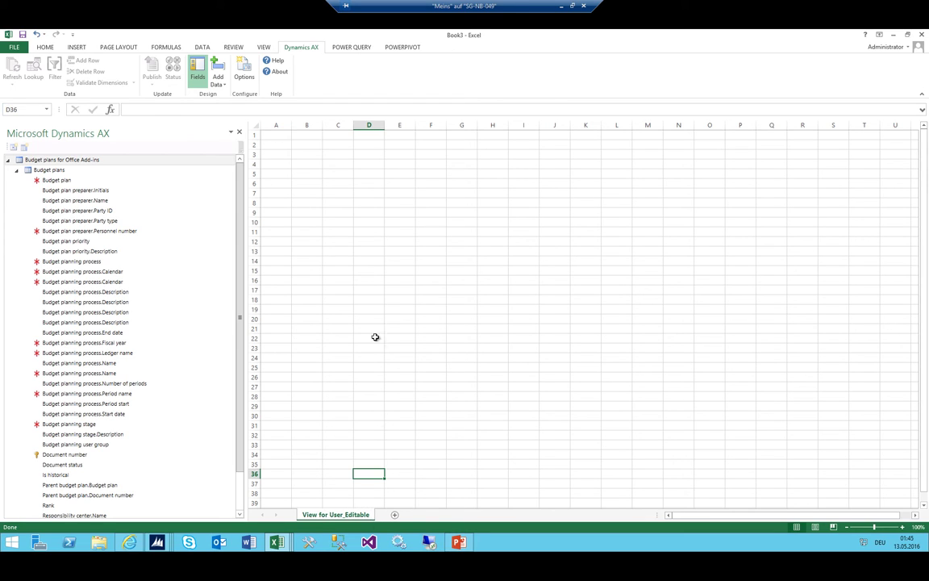
pyautogui.click(341, 192)
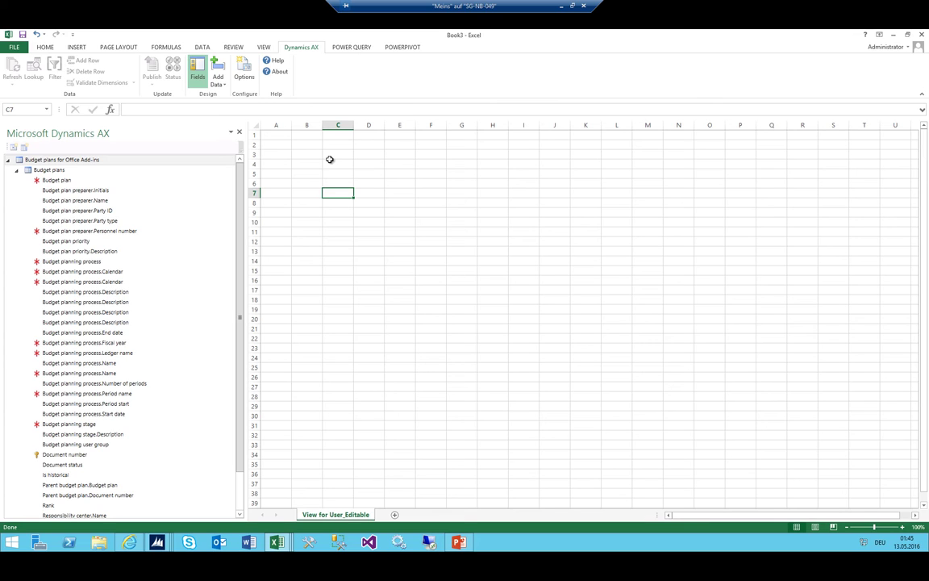
pyautogui.click(406, 156)
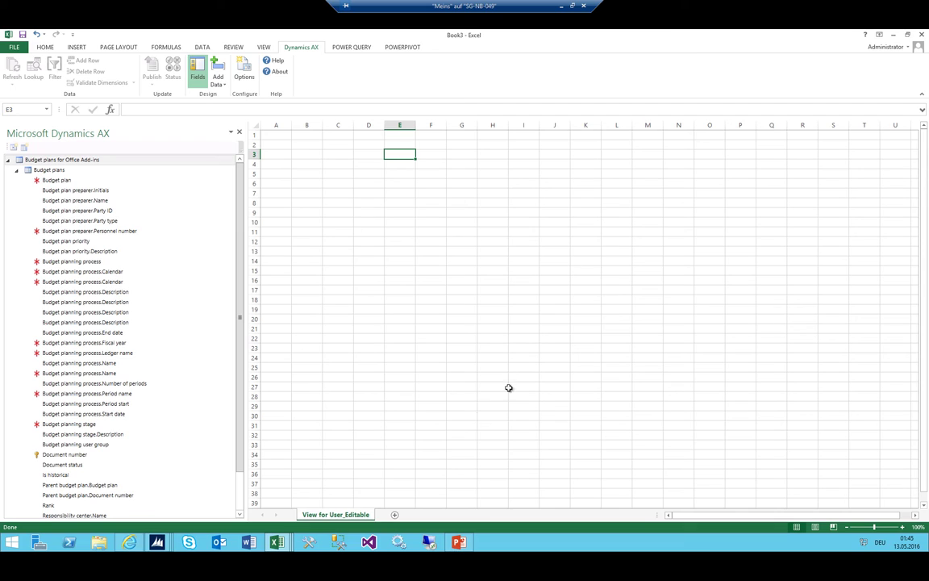
# Add a second worksheet and name it "FactsTable_Hidden".
pyautogui.click(395, 517)
pyautogui.doubleClick(392, 515)
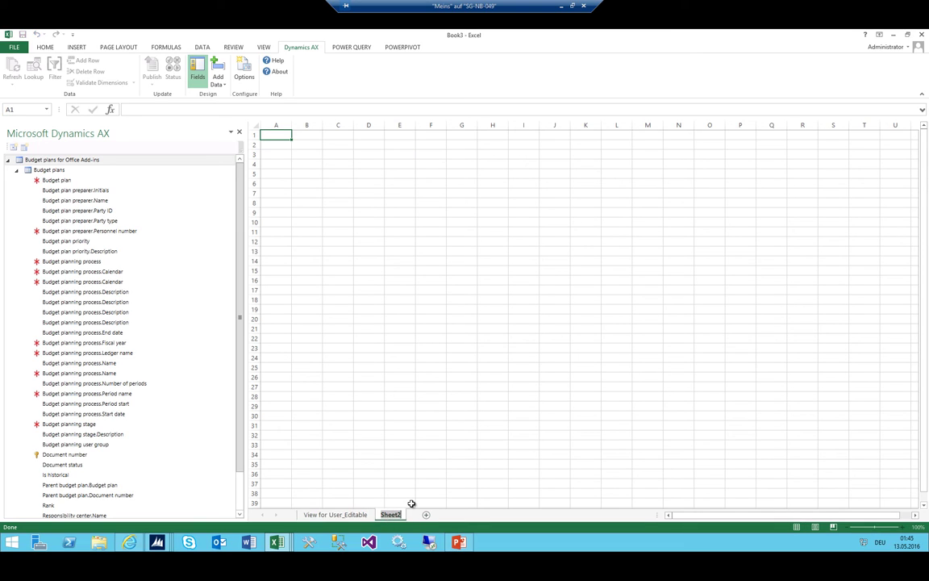
pyautogui.write('FactsTable_Hidden')
pyautogui.click(331, 202)
pyautogui.click(271, 145)
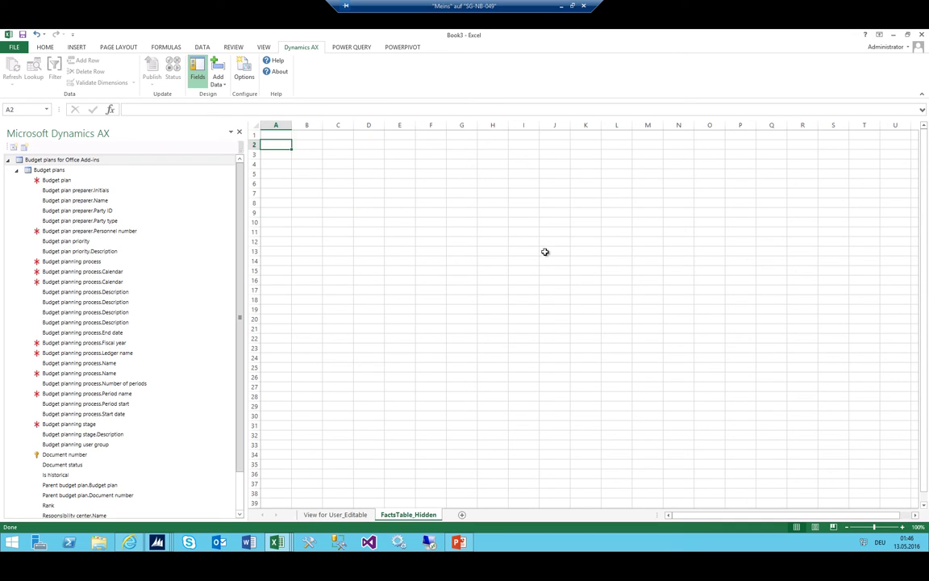
pyautogui.keyDown('shift'); pyautogui.click(810, 359); pyautogui.keyUp('shift')
pyautogui.click(616, 261)
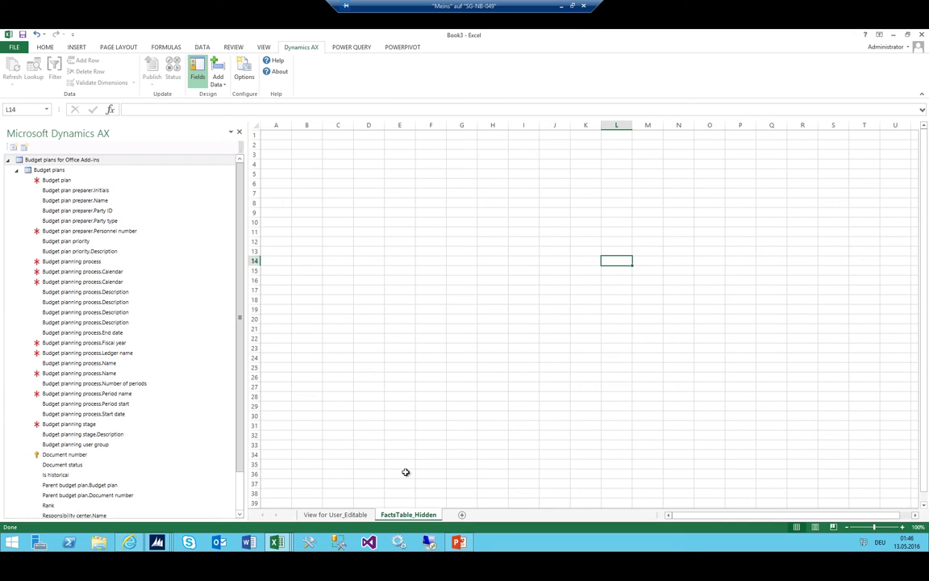
# Add a worksheet named "Analysis" and place it between View for User_Editable and FactsTable_Hidden.
pyautogui.click(462, 514)
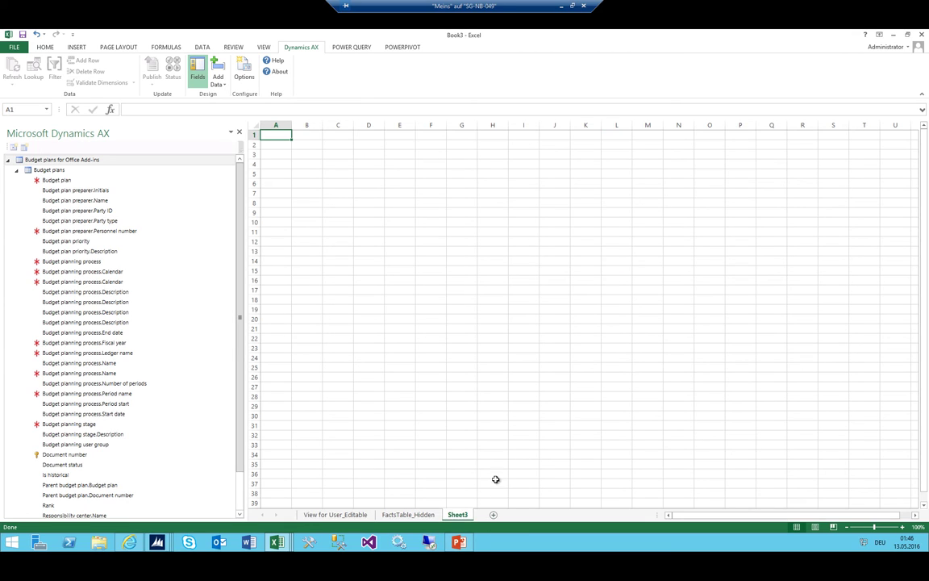
pyautogui.moveTo(457, 517); pyautogui.dragTo(387, 516)
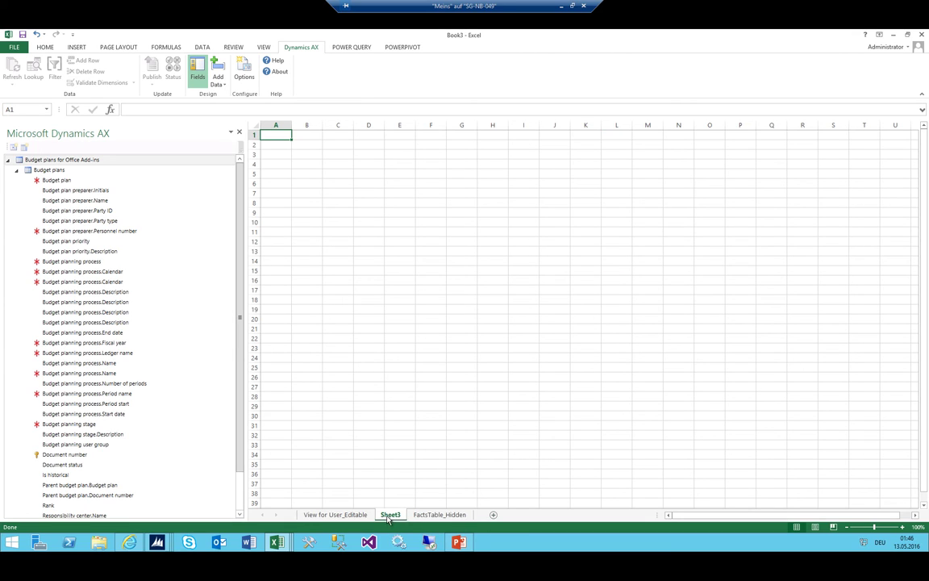
pyautogui.write('Ana')
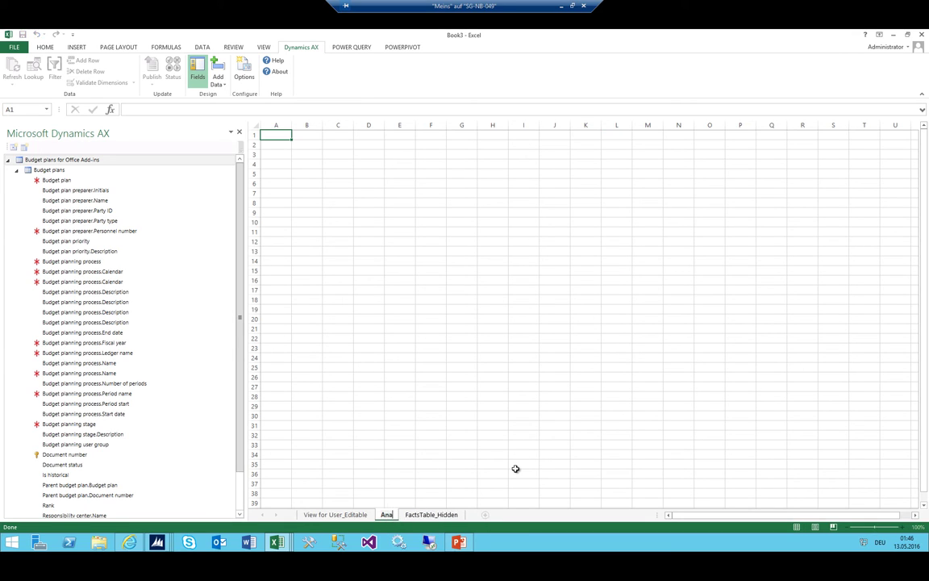
pyautogui.write('lysis')
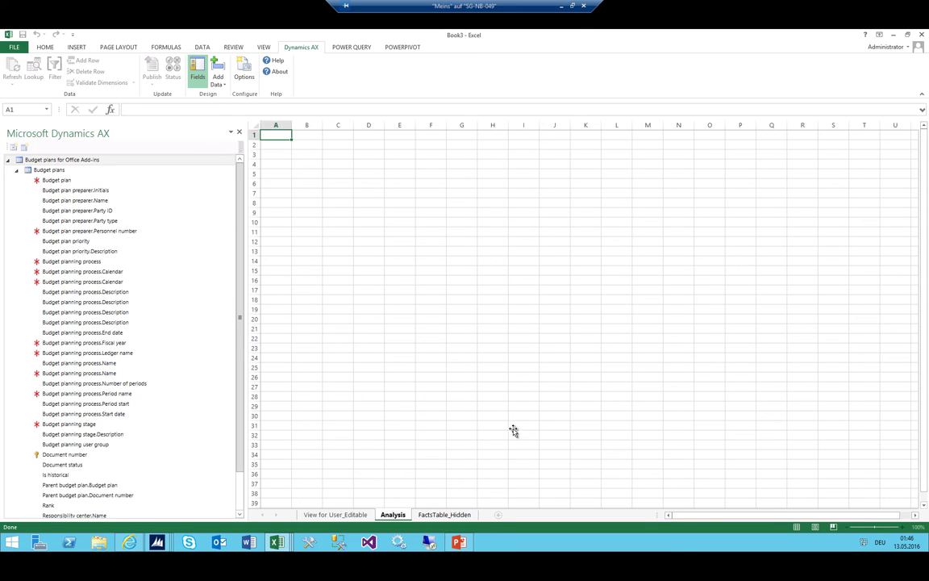
pyautogui.click(520, 425)
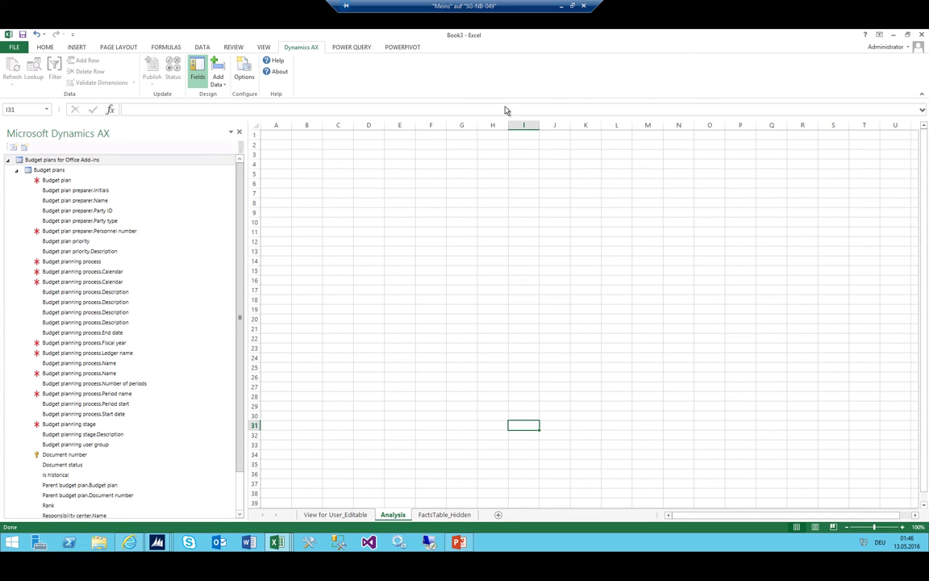
# On the FactsTable_Hidden sheet, insert the Budget plan and Budget plan preparer.Personnel number fields as table columns starting at cell B4.
pyautogui.click(452, 514)
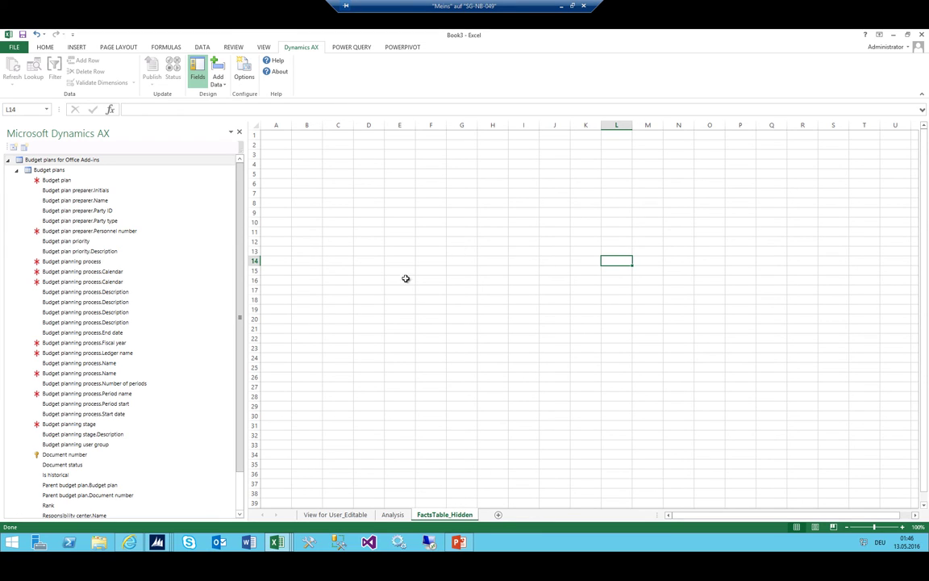
pyautogui.click(301, 173)
pyautogui.click(315, 162)
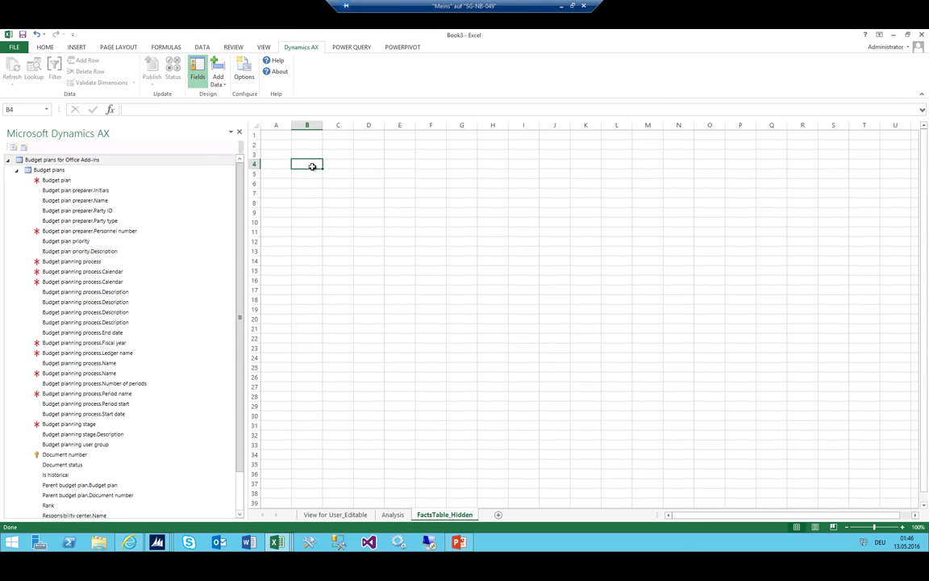
pyautogui.doubleClick(61, 180)
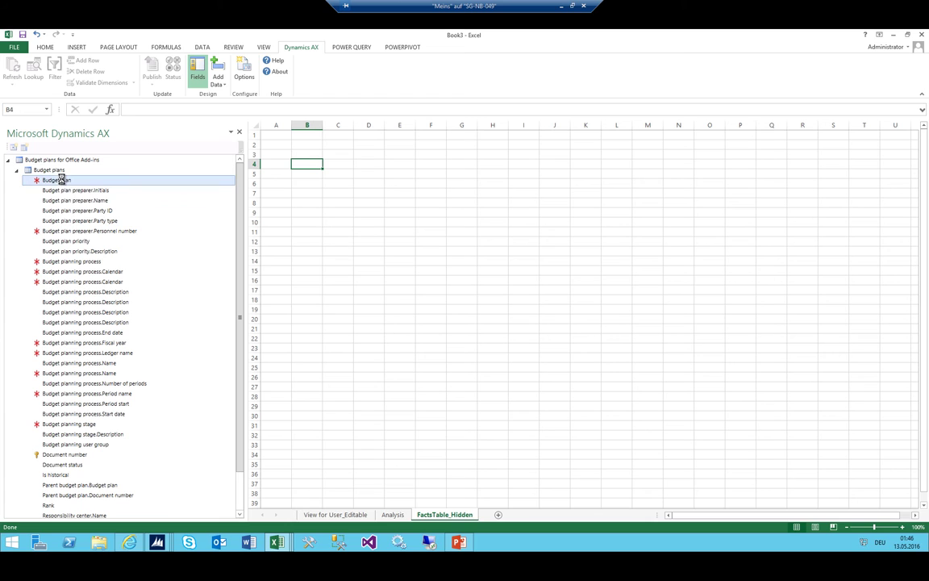
pyautogui.doubleClick(61, 231)
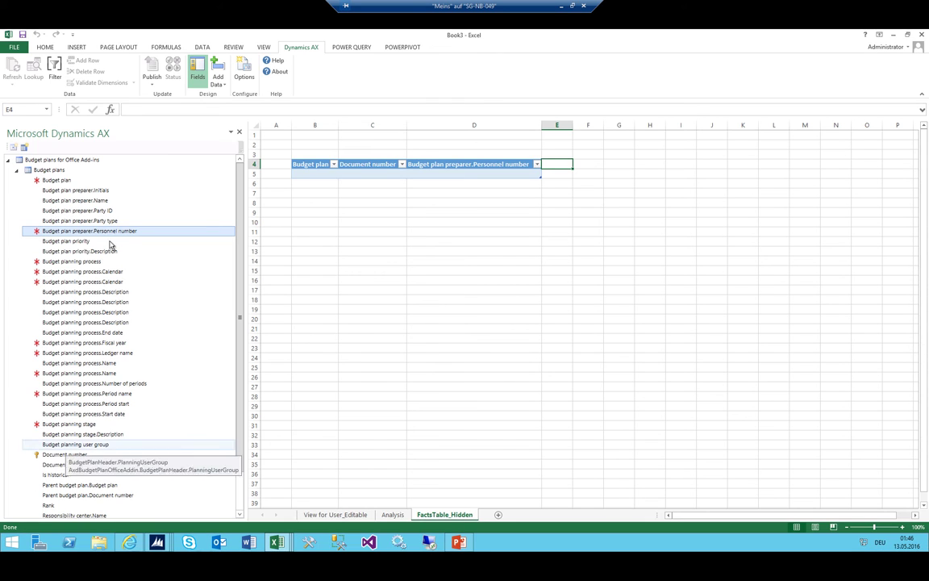
# Append the required Budget planning process fields to the table: the process itself, both Calendars, Fiscal year, Ledger name, Name and Period name.
pyautogui.doubleClick(65, 262)
pyautogui.doubleClick(66, 273)
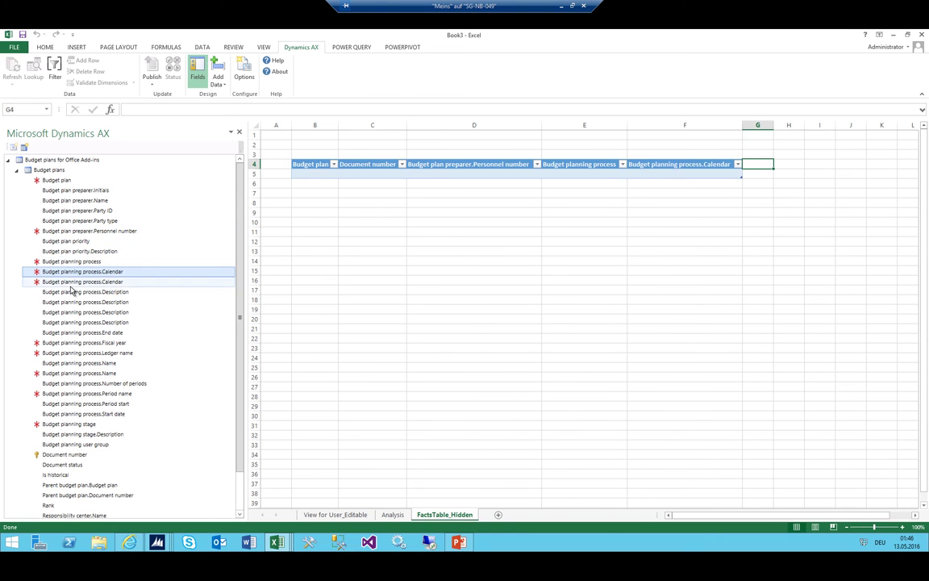
pyautogui.doubleClick(69, 282)
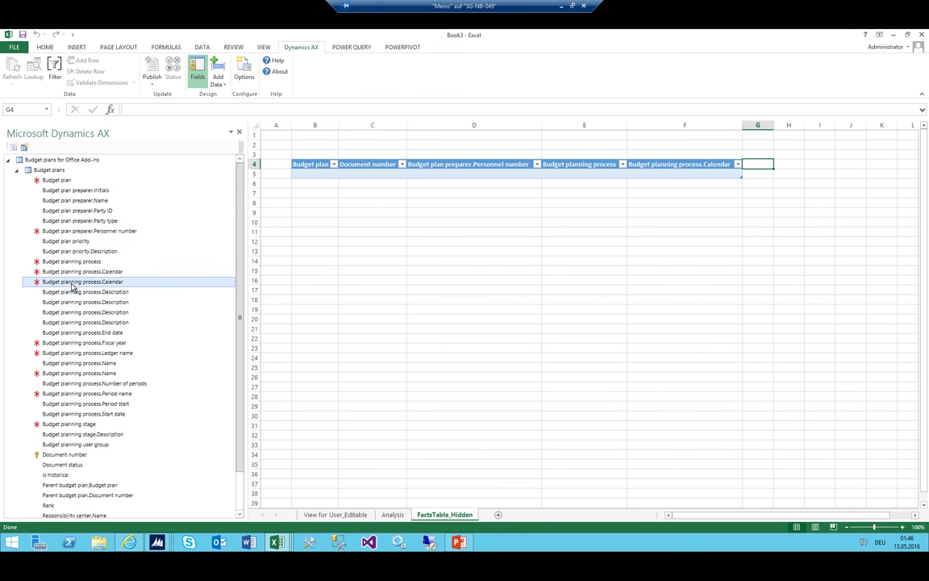
pyautogui.doubleClick(64, 343)
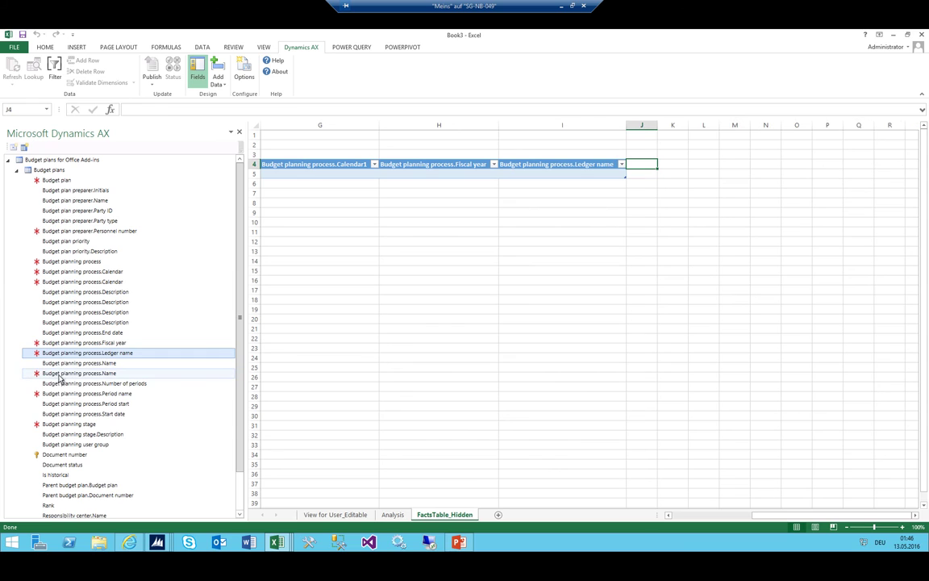
pyautogui.click(61, 372)
pyautogui.click(67, 393)
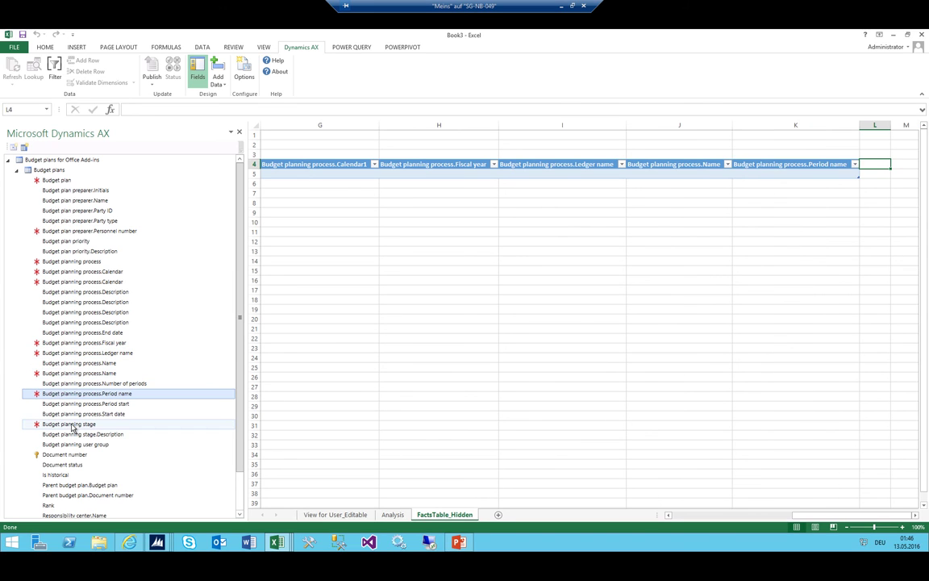
# Append the Budget planning stage and Document number fields to the table, plus Parent.Document number from Budget plan line detail.
pyautogui.click(71, 424)
pyautogui.scroll(-2, 114, 315)
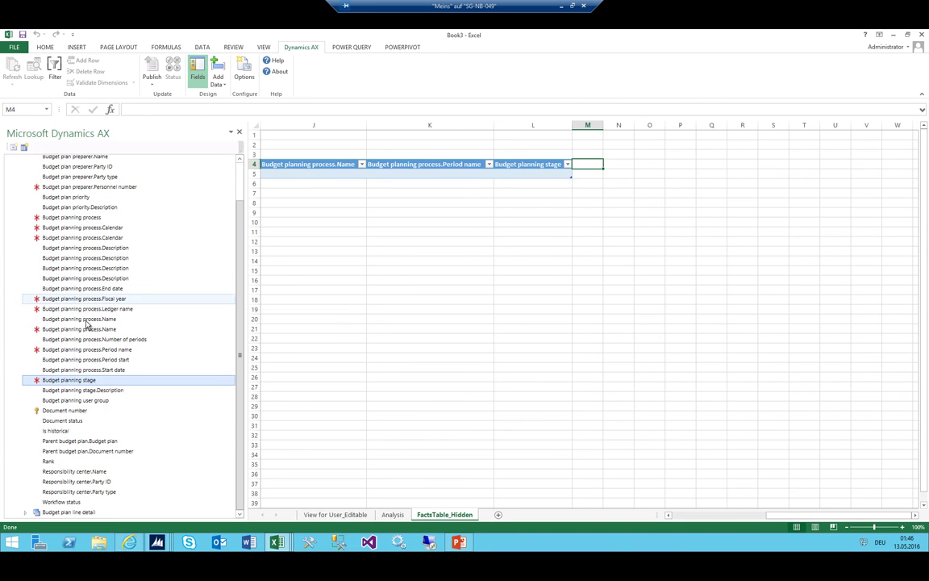
pyautogui.click(60, 411)
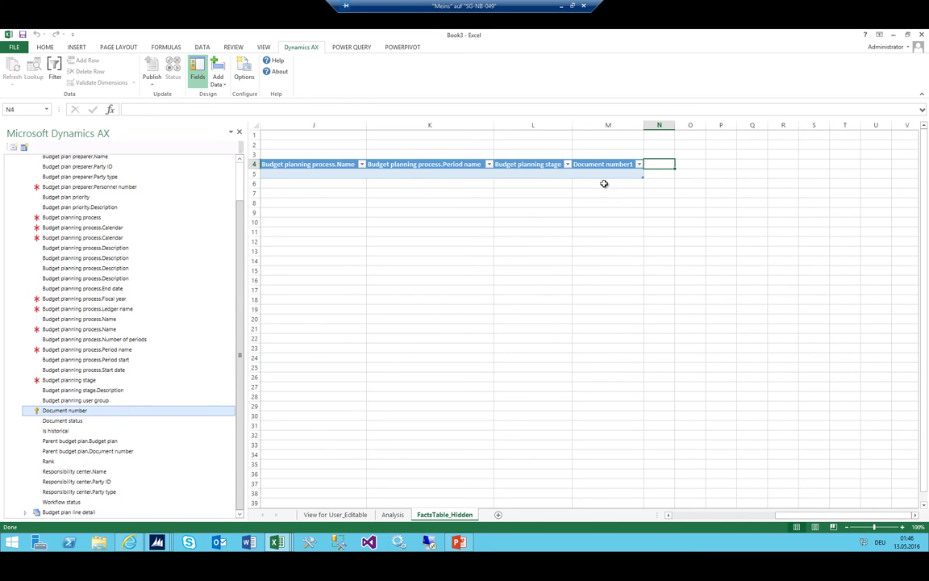
pyautogui.click(26, 514)
pyautogui.scroll(-7, 105, 428)
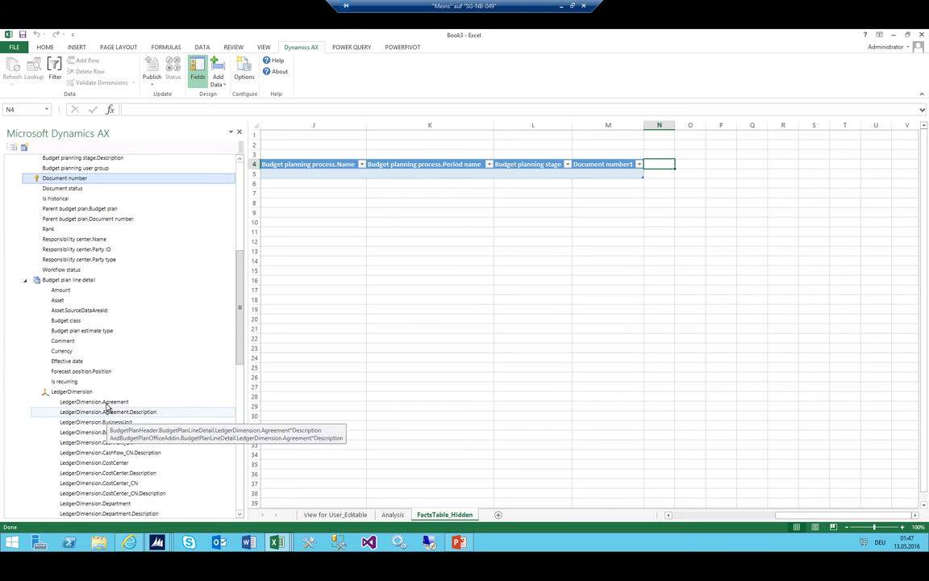
pyautogui.scroll(-12, 104, 399)
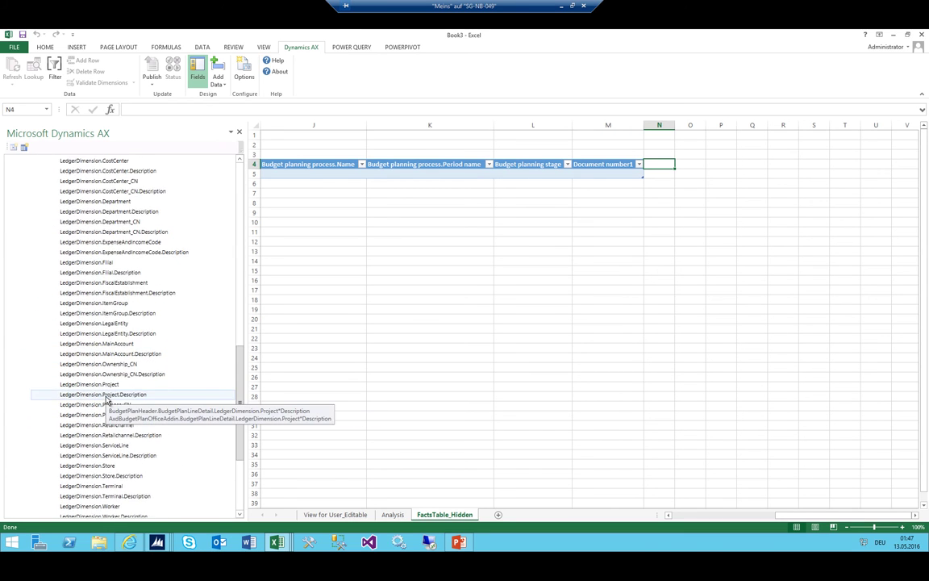
pyautogui.scroll(-2, 106, 399)
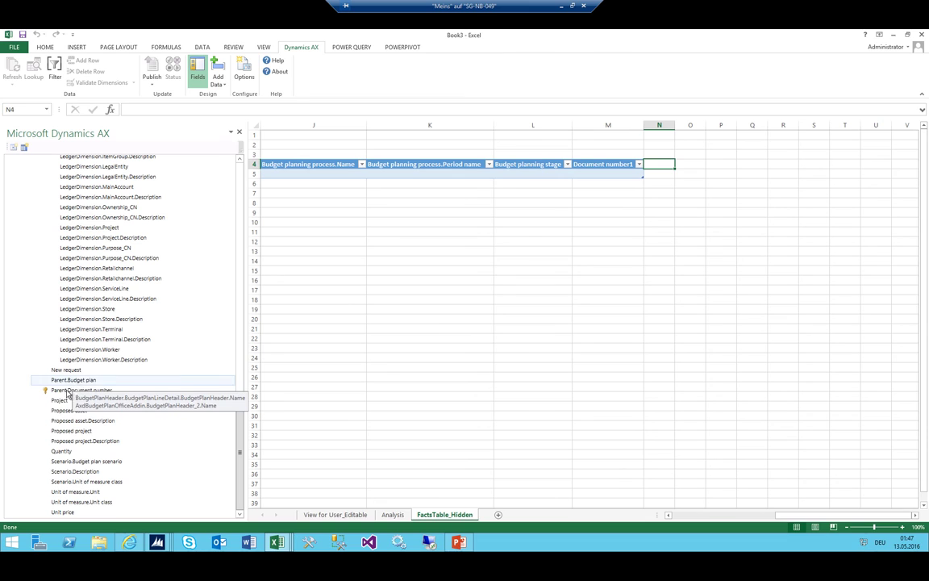
pyautogui.doubleClick(61, 391)
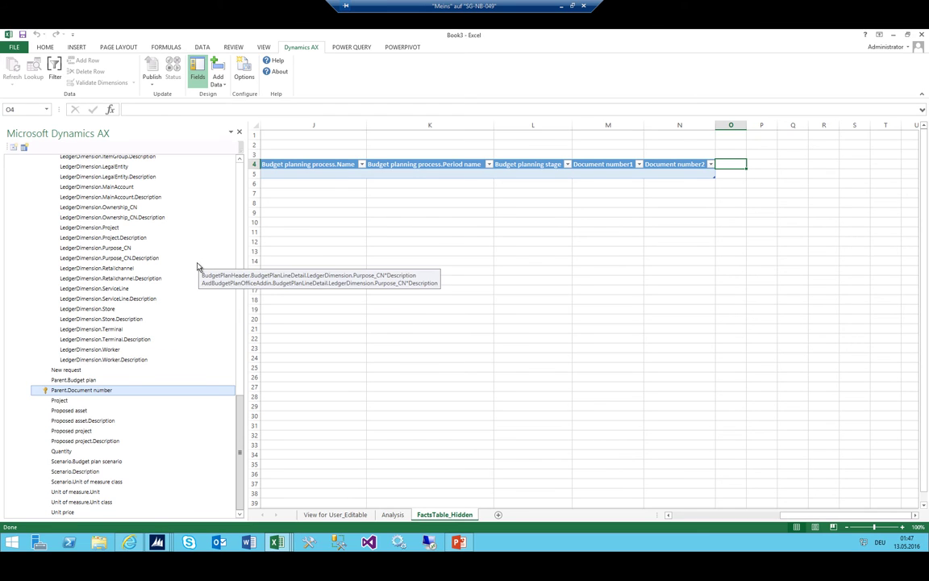
# Append the LedgerDimension MainAccount and CostCenter fields with their Description fields, plus the line detail Amount field, to the table.
pyautogui.scroll(2, 198, 267)
pyautogui.scroll(1, 181, 272)
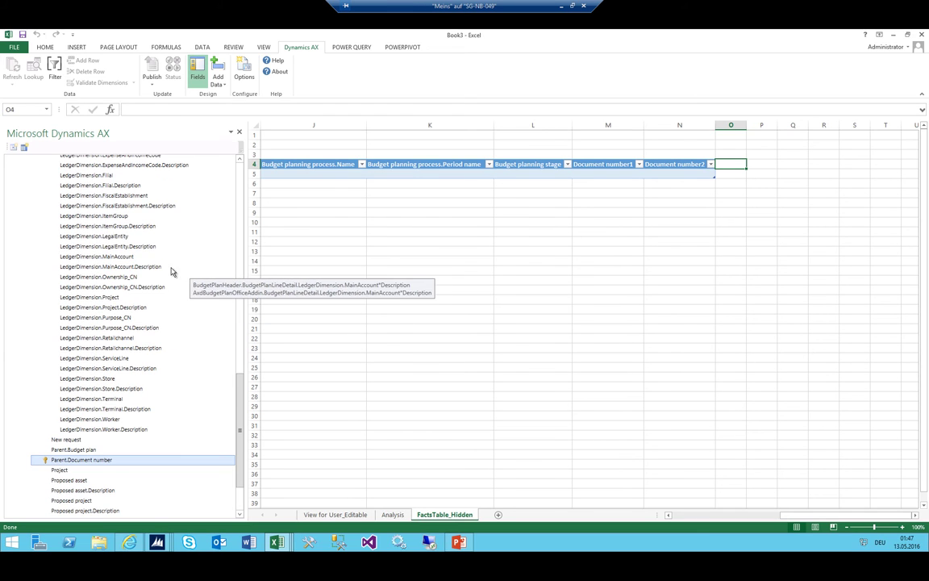
pyautogui.doubleClick(103, 257)
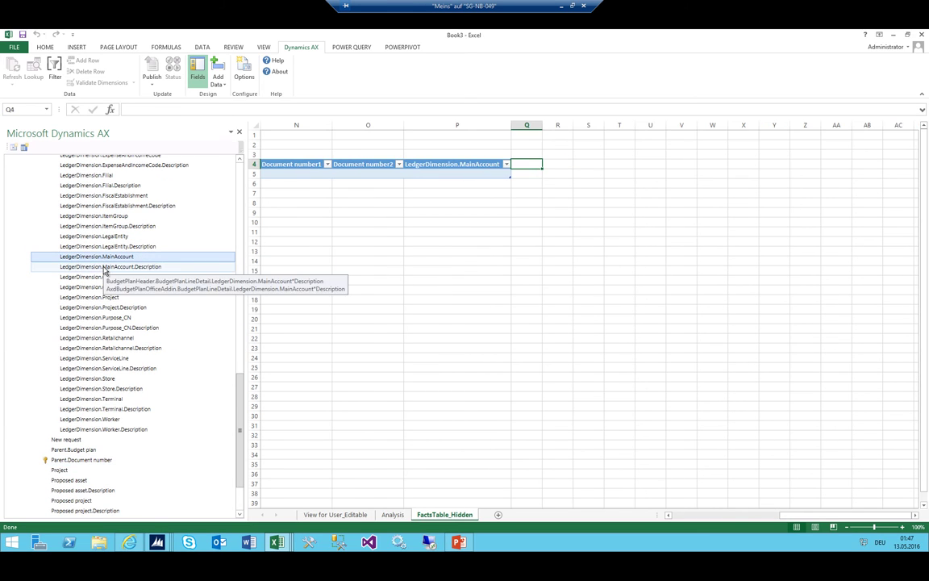
pyautogui.doubleClick(105, 267)
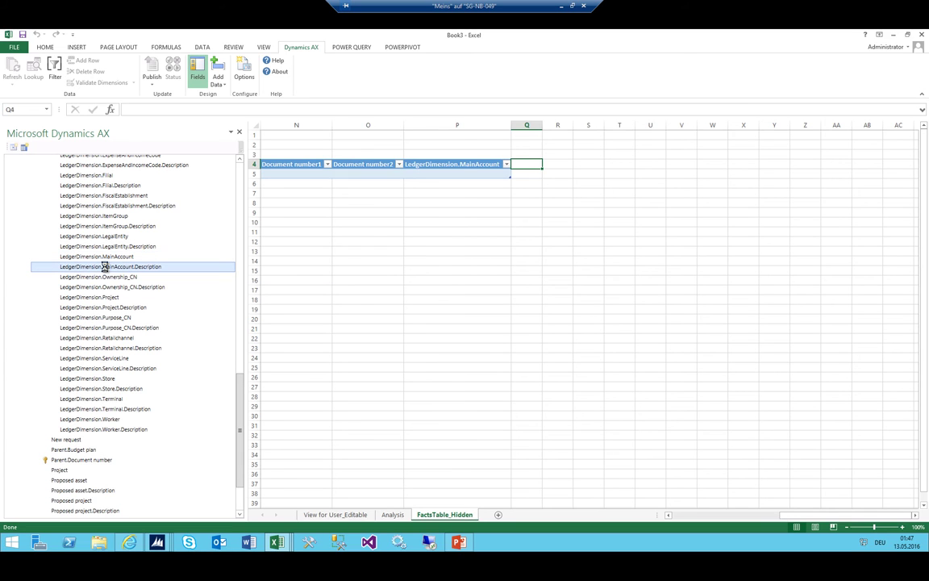
pyautogui.click(135, 216)
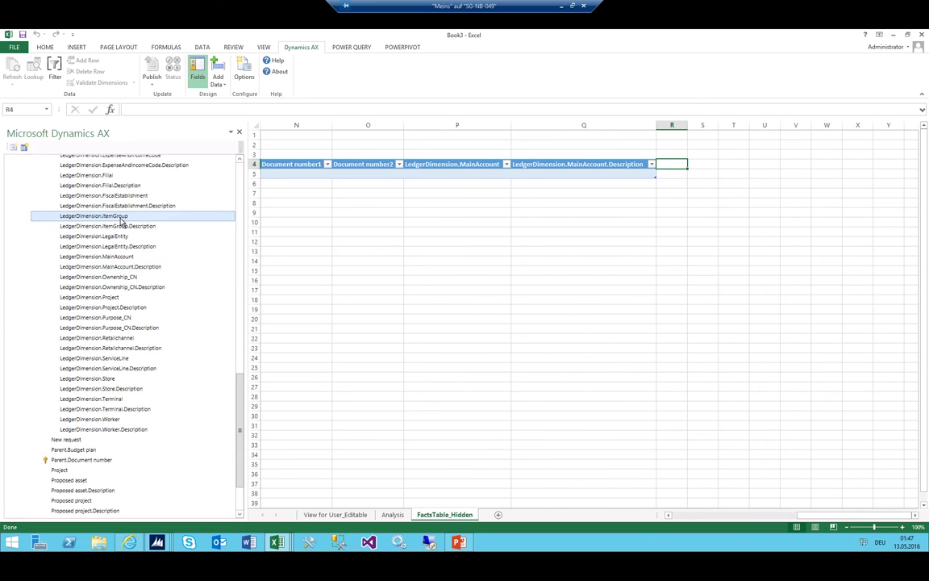
pyautogui.scroll(6, 113, 214)
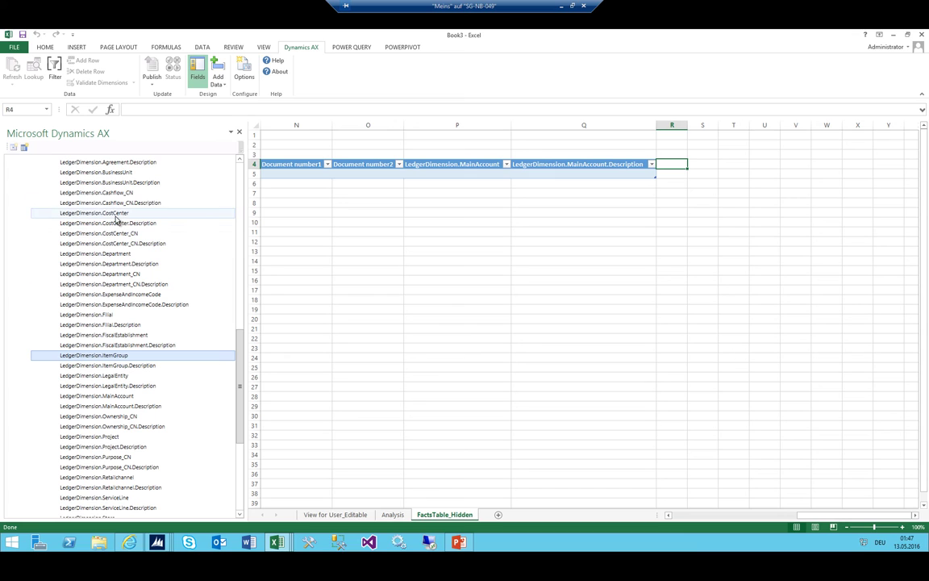
pyautogui.doubleClick(115, 214)
pyautogui.doubleClick(115, 223)
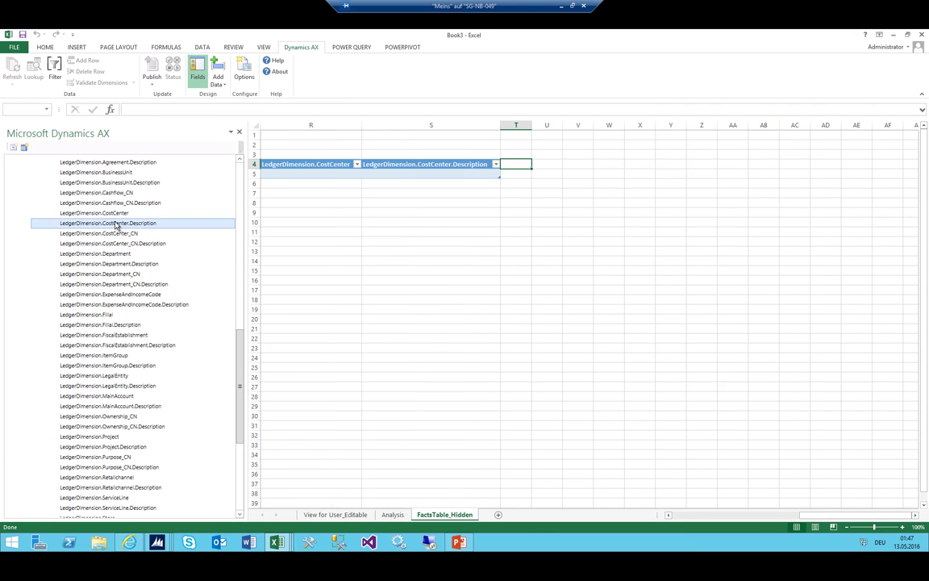
pyautogui.scroll(5, 116, 234)
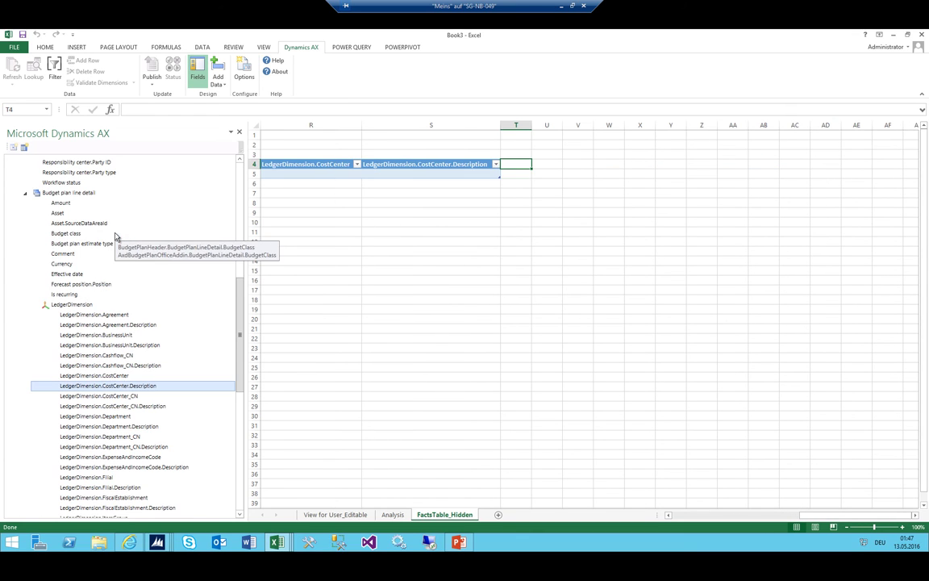
pyautogui.doubleClick(59, 203)
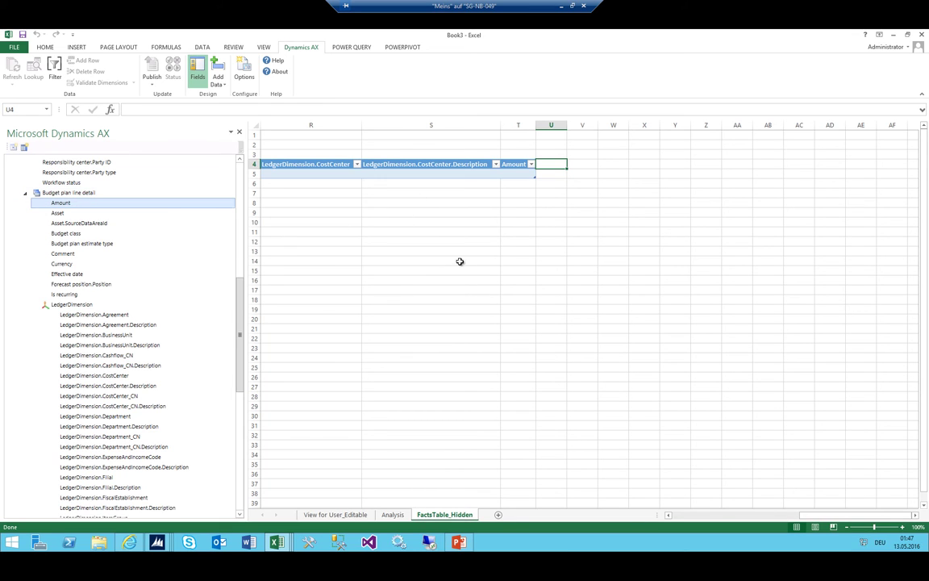
# Check the table's columns from the first one onward against the required fields in the Budget plans field list.
pyautogui.moveTo(460, 261); pyautogui.dragTo(2, 192)
pyautogui.click(388, 183)
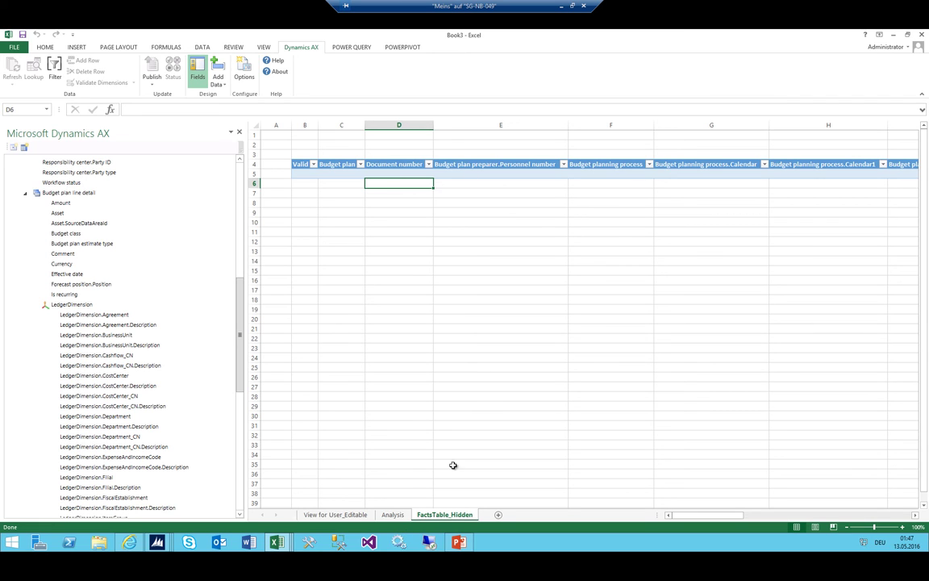
pyautogui.click(65, 172)
pyautogui.scroll(6, 63, 190)
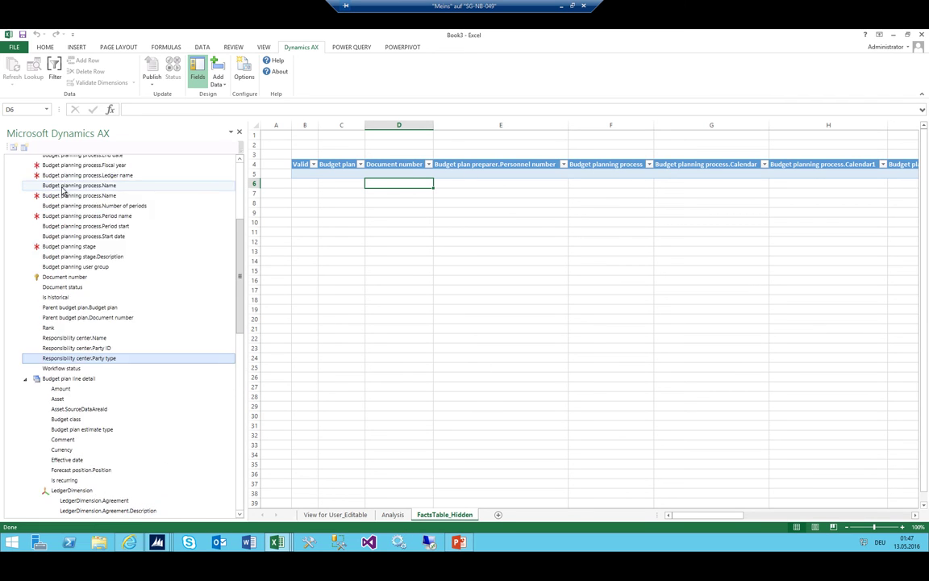
pyautogui.scroll(5, 48, 192)
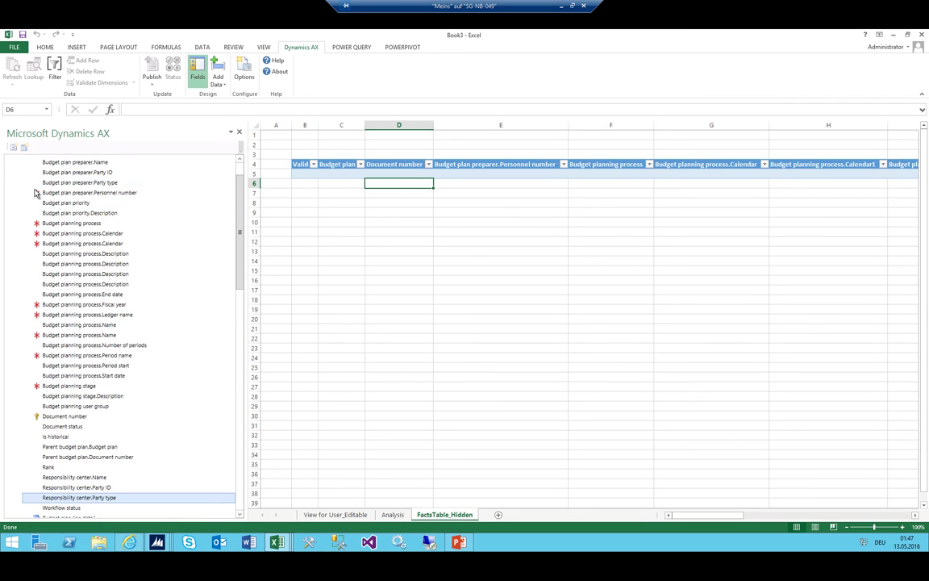
# Hide the FactsTable_Hidden worksheet and unhide it again.
pyautogui.rightClick(448, 517)
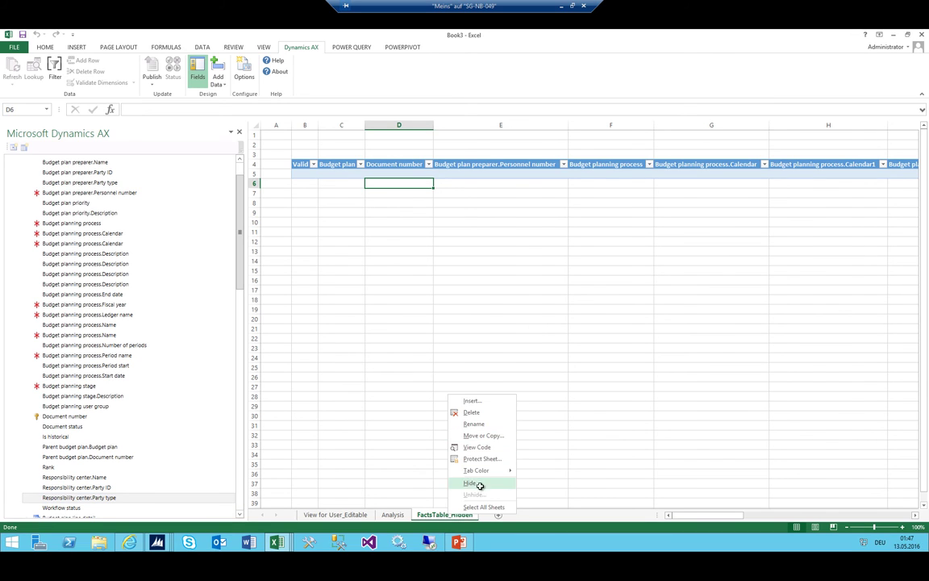
pyautogui.click(433, 438)
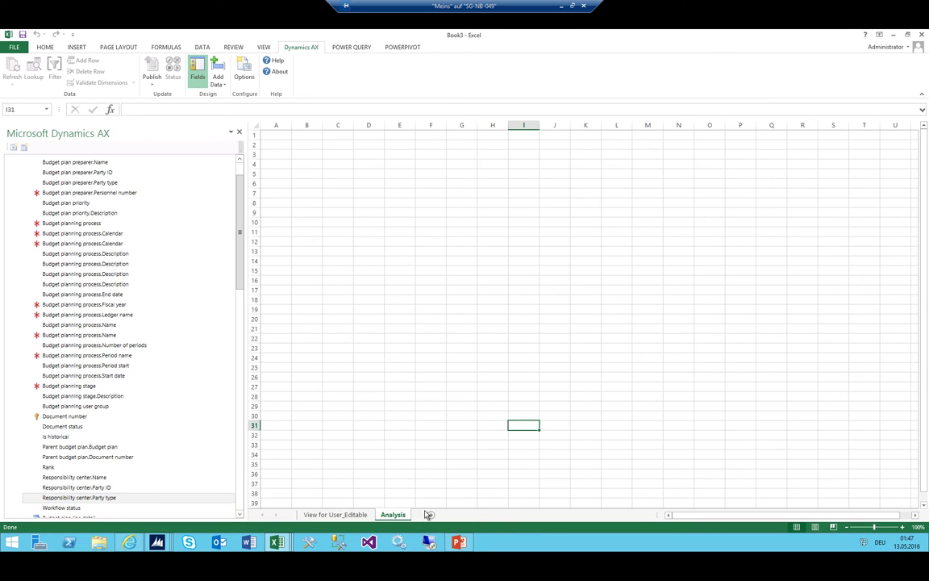
pyautogui.rightClick(408, 517)
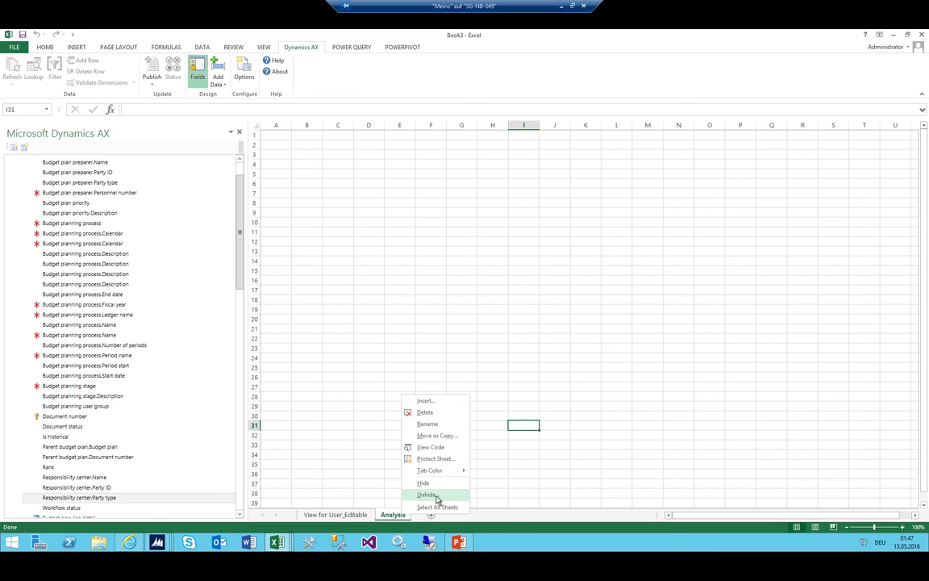
pyautogui.click(427, 494)
pyautogui.click(445, 521)
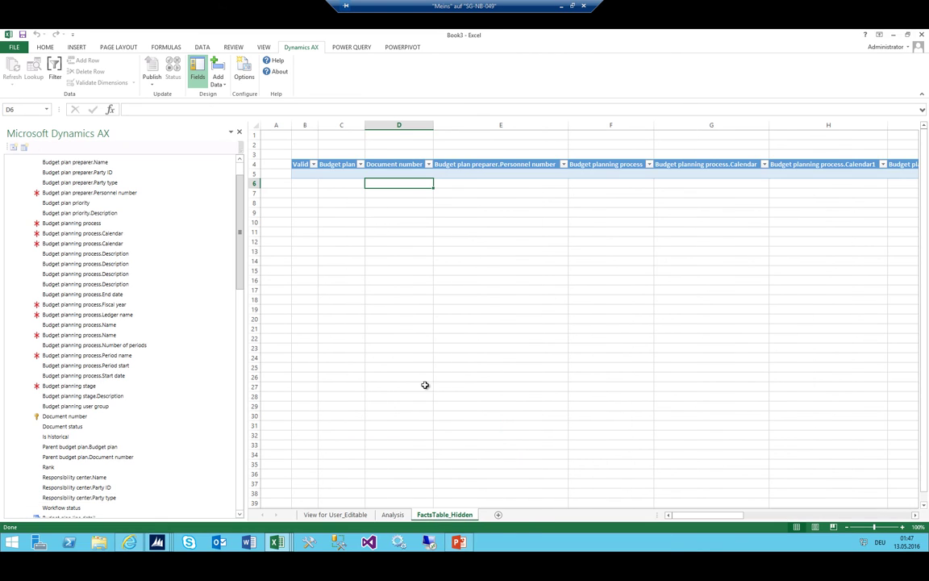
pyautogui.click(368, 433)
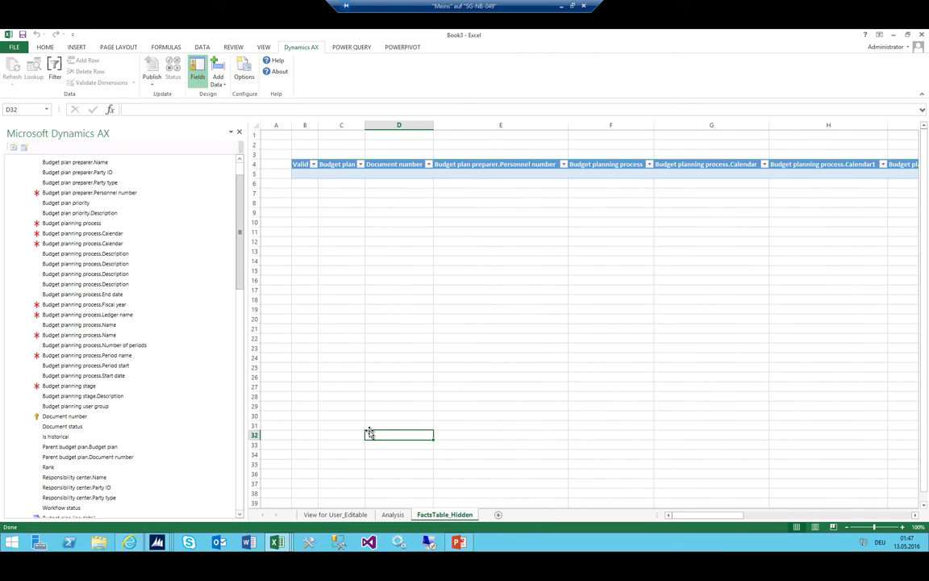
# Go to the View for User_Editable sheet and select cell C3 as the insertion point.
pyautogui.click(336, 515)
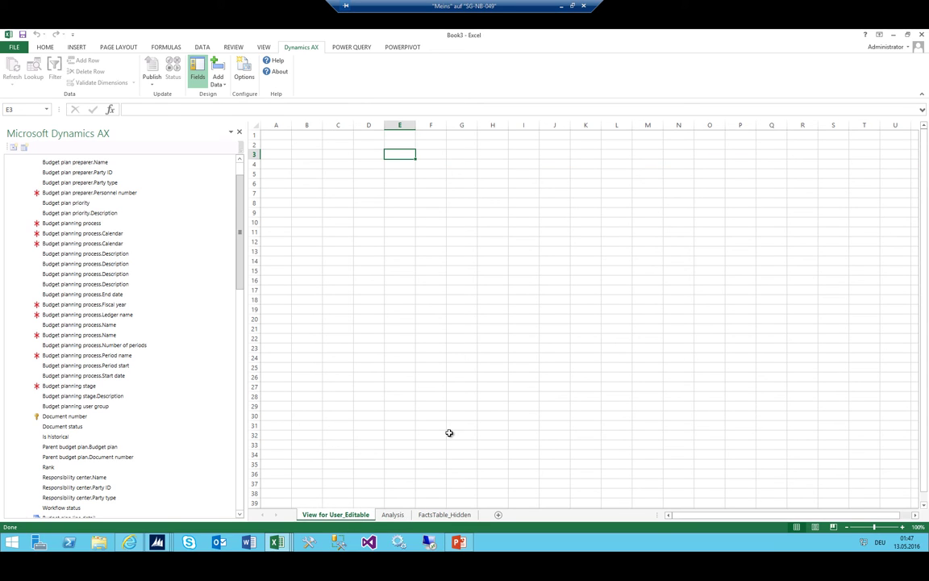
pyautogui.moveTo(240, 234); pyautogui.dragTo(241, 144)
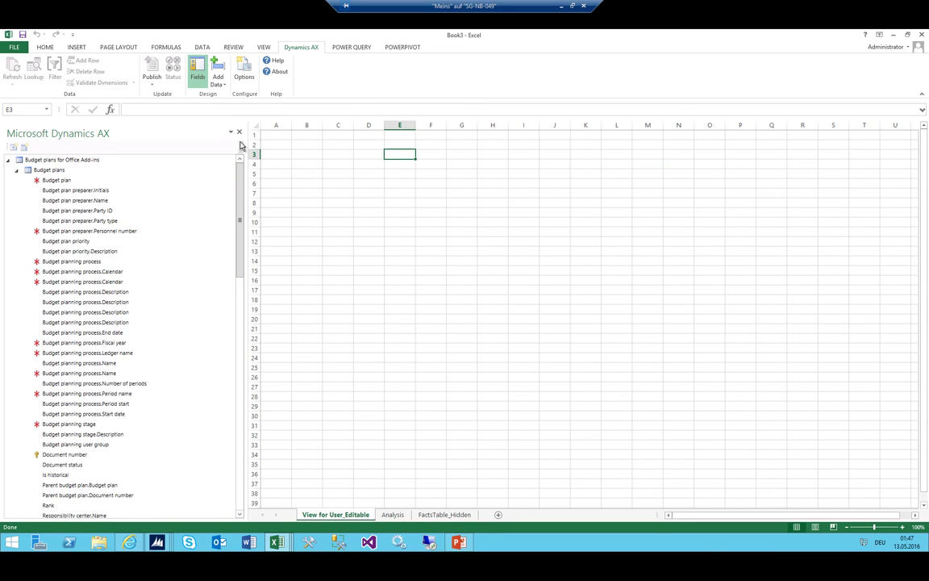
pyautogui.click(56, 180)
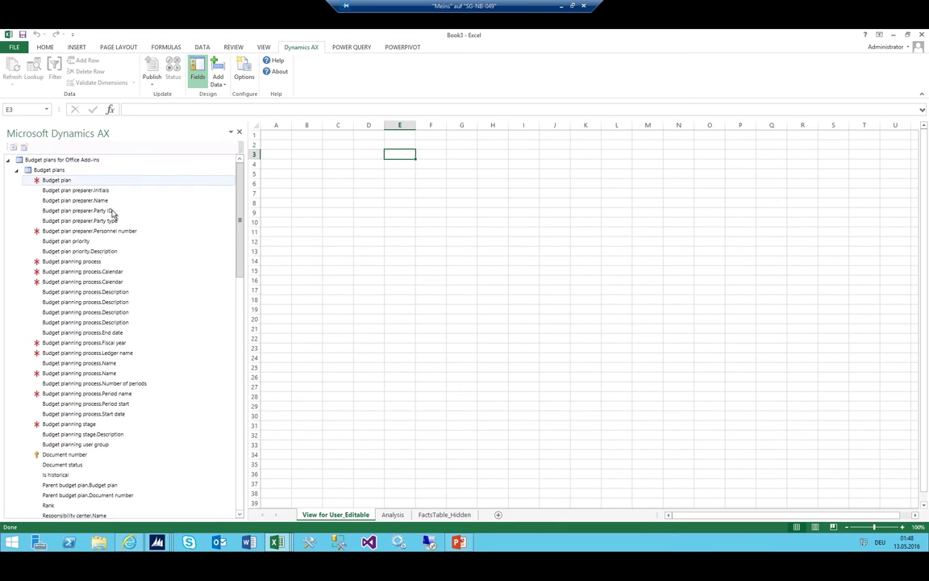
pyautogui.moveTo(112, 212); pyautogui.dragTo(447, 154)
pyautogui.moveTo(387, 153); pyautogui.dragTo(313, 139)
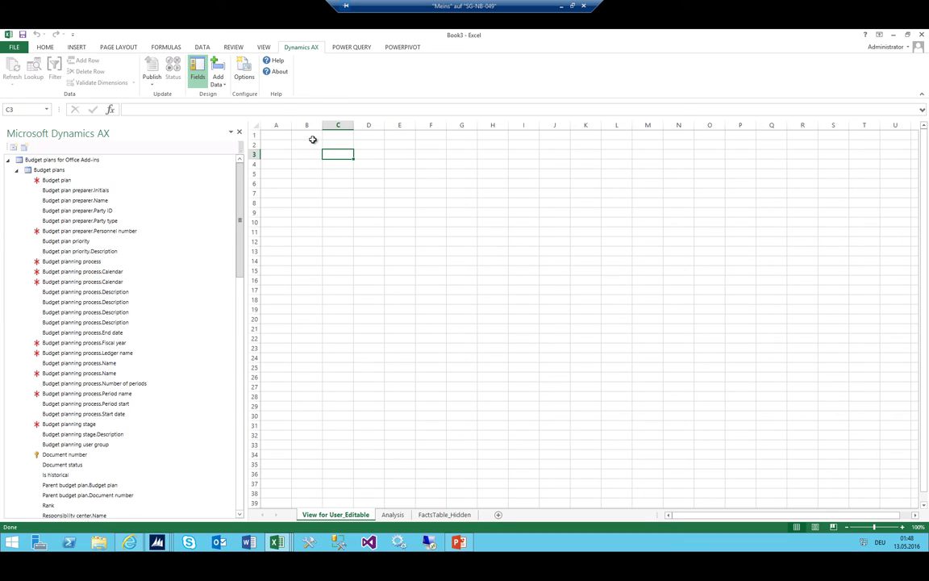
pyautogui.moveTo(299, 185); pyautogui.dragTo(368, 170)
# Switch to Internet Explorer and search Bing images for "logo" in a new tab.
pyautogui.hotkey('alt', 'Tab')
pyautogui.click(277, 65)
pyautogui.hotkey('ctrl', 't')
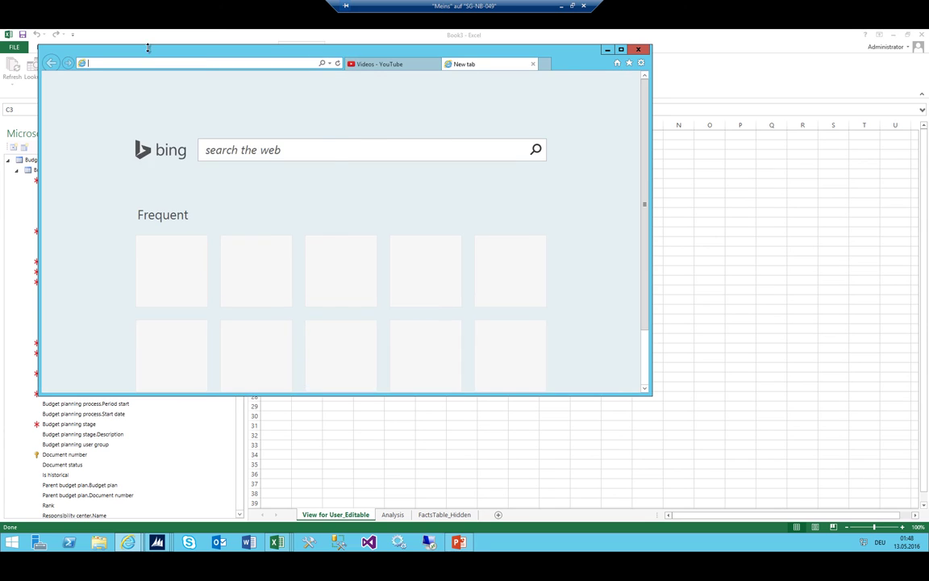
pyautogui.write('goo')
pyautogui.press('Return')
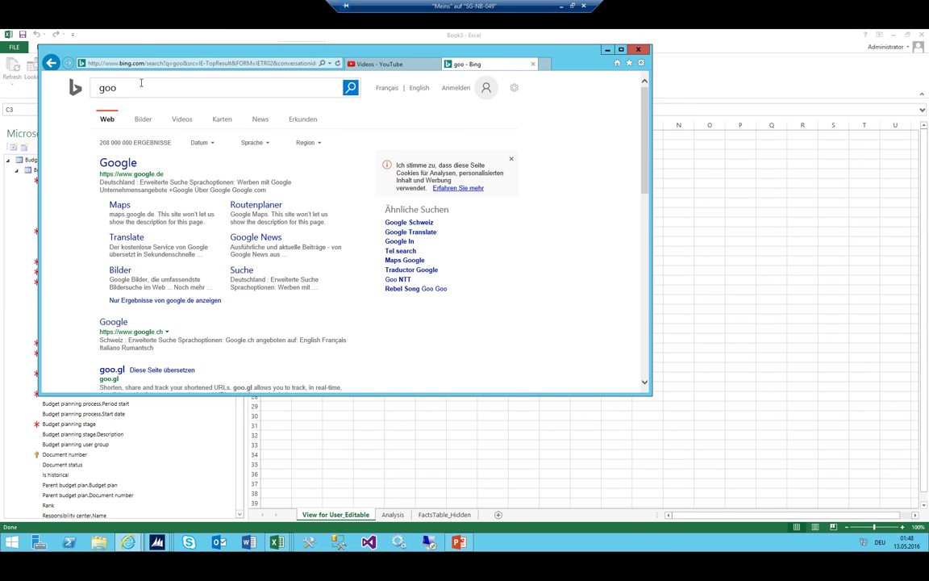
pyautogui.click(141, 83)
pyautogui.hotkey('ctrl', 'a')
pyautogui.write('logo')
pyautogui.press('Return')
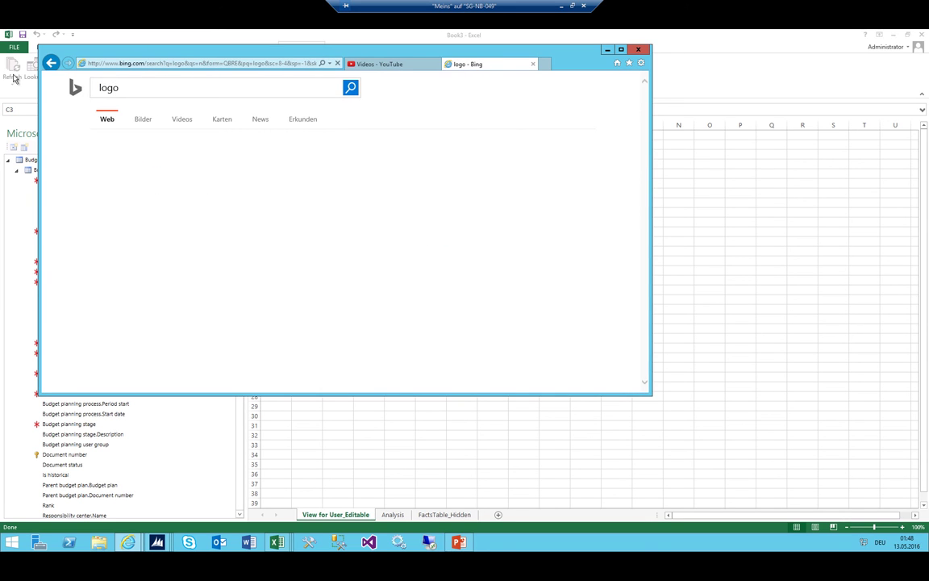
pyautogui.click(133, 117)
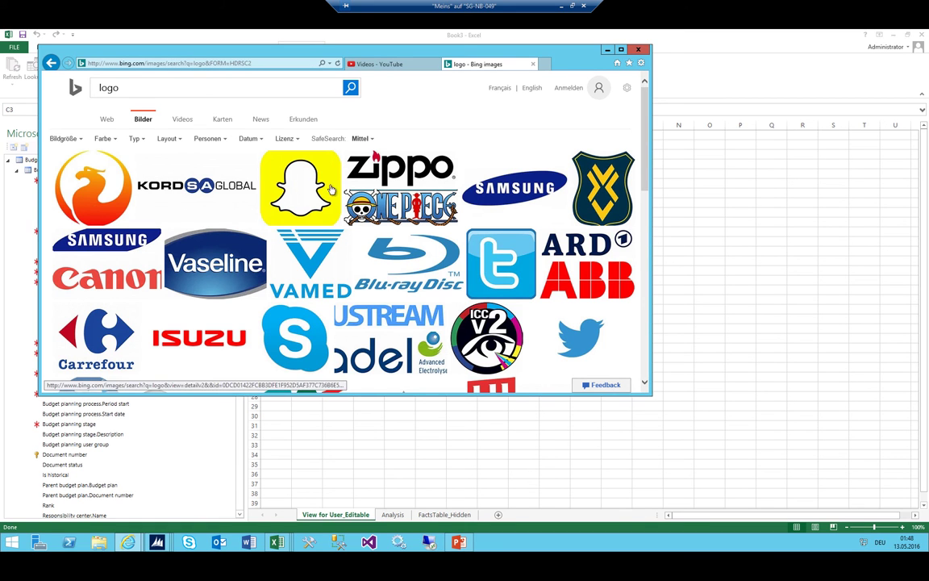
# Save the yellow Snapchat ghost logo as the JPEG snapchat-logo in the Pictures folder and close the browser.
pyautogui.click(322, 186)
pyautogui.rightClick(330, 220)
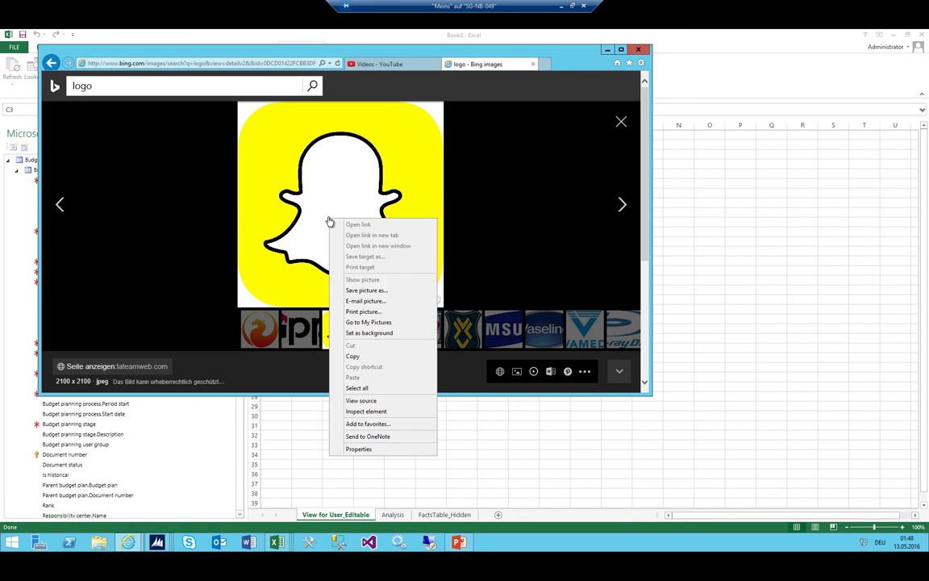
pyautogui.click(367, 290)
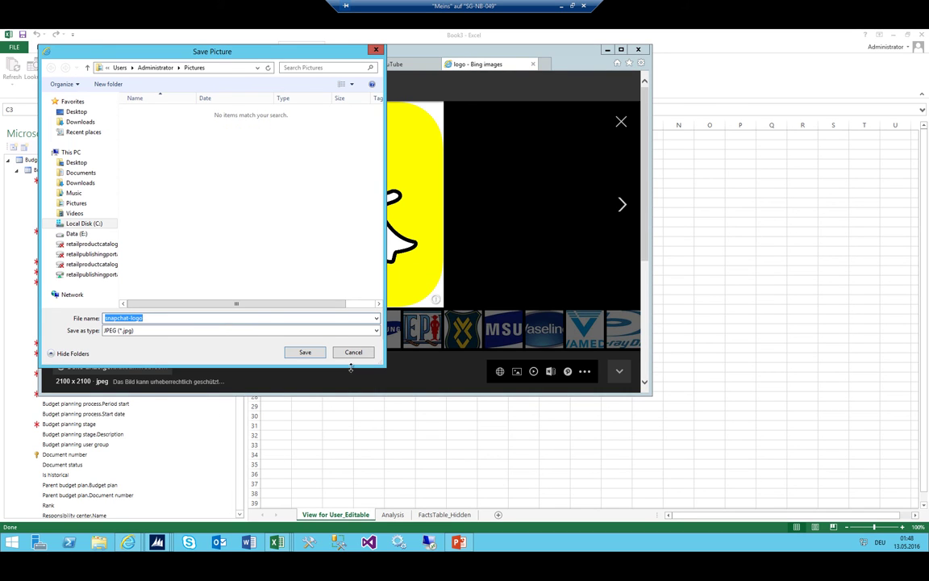
pyautogui.click(305, 352)
pyautogui.click(638, 49)
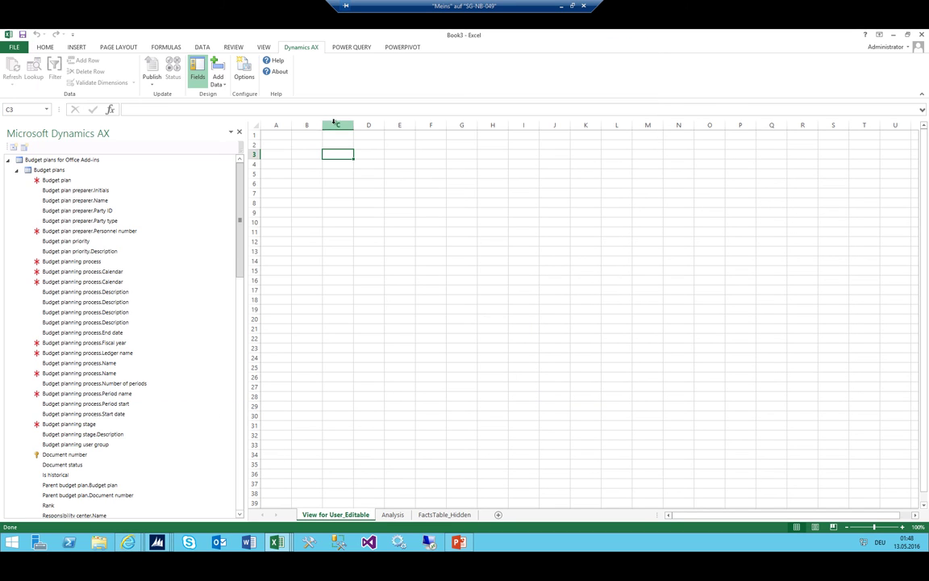
# Insert the saved snapchat-logo picture into the View for User_Editable sheet at cell C3.
pyautogui.click(77, 47)
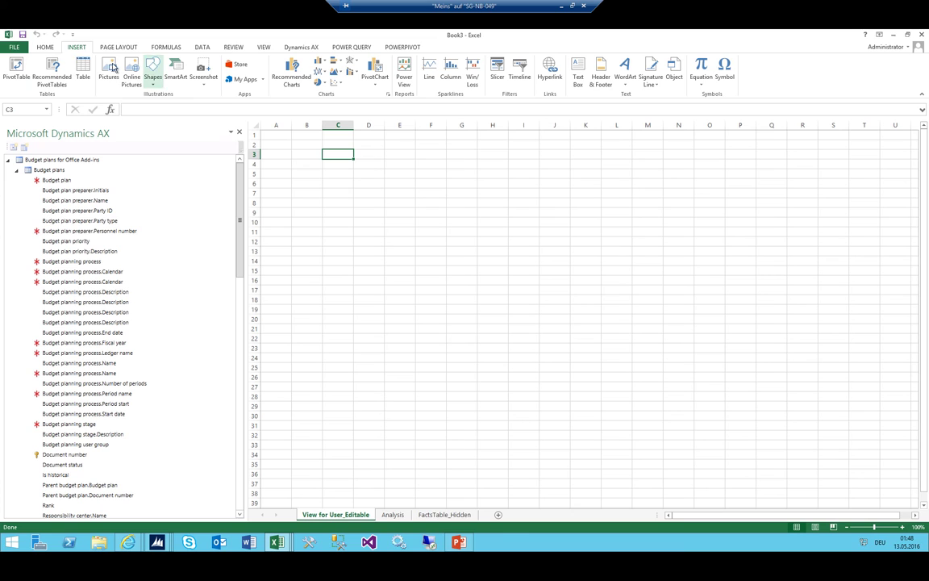
pyautogui.click(109, 69)
pyautogui.doubleClick(108, 98)
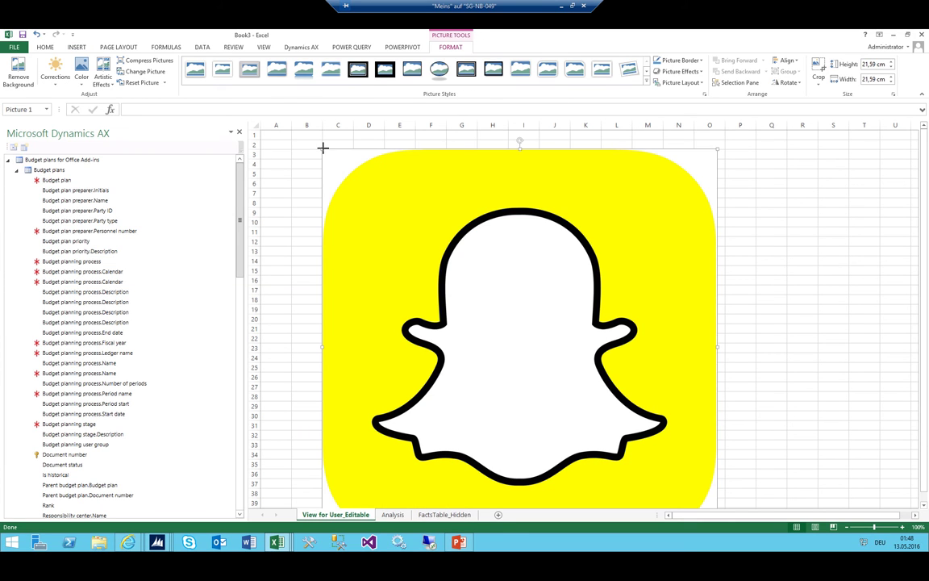
# Shrink the logo picture to about two columns by six rows and position it at the sheet's upper-left corner over A1:B6.
pyautogui.moveTo(322, 147); pyautogui.dragTo(549, 373)
pyautogui.moveTo(597, 412); pyautogui.dragTo(329, 187)
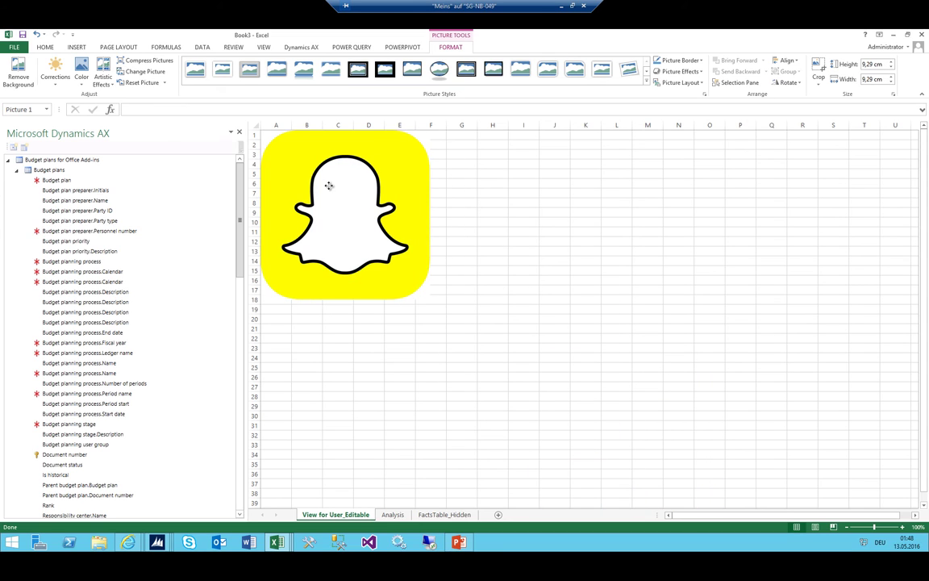
pyautogui.moveTo(305, 121); pyautogui.dragTo(321, 162)
pyautogui.click(359, 162)
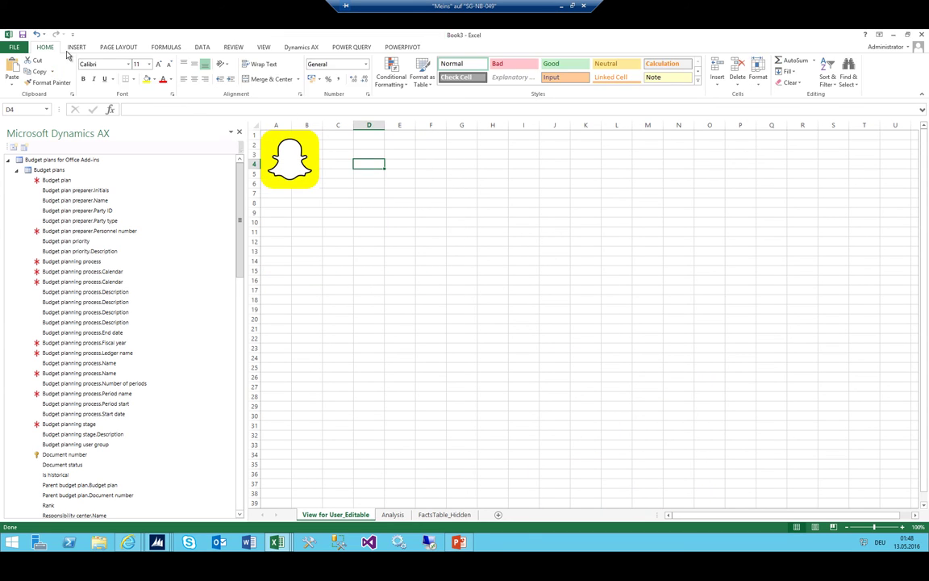
# Hide the gridlines on the View for User_Editable sheet.
pyautogui.click(262, 48)
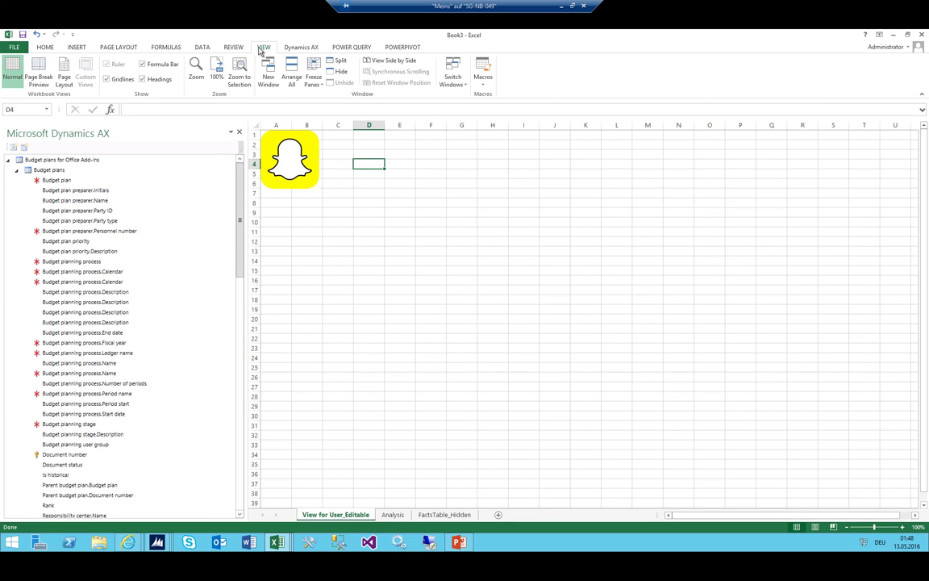
pyautogui.click(106, 79)
pyautogui.click(430, 193)
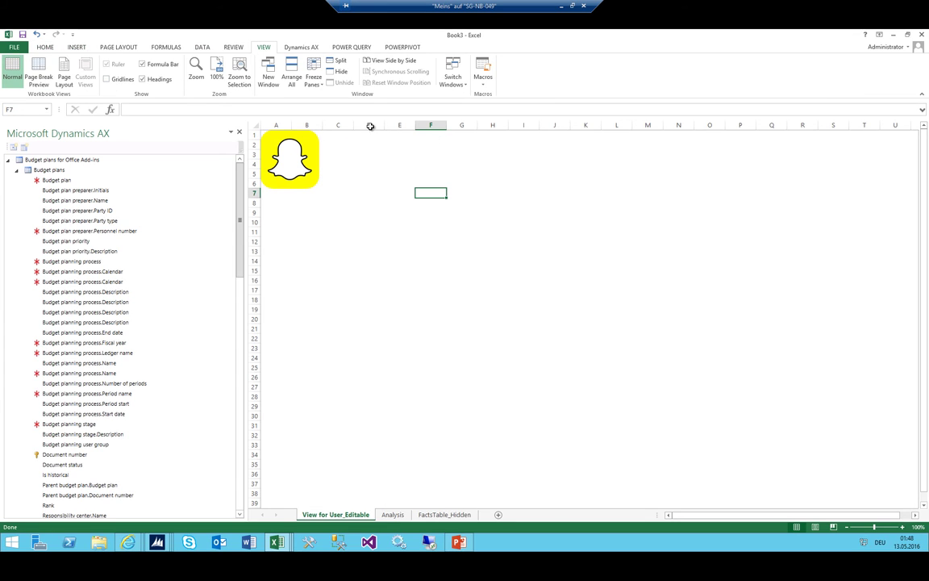
# Enter the title "Budget from my Company" in cell C1 and the year 2016 in C2.
pyautogui.click(371, 146)
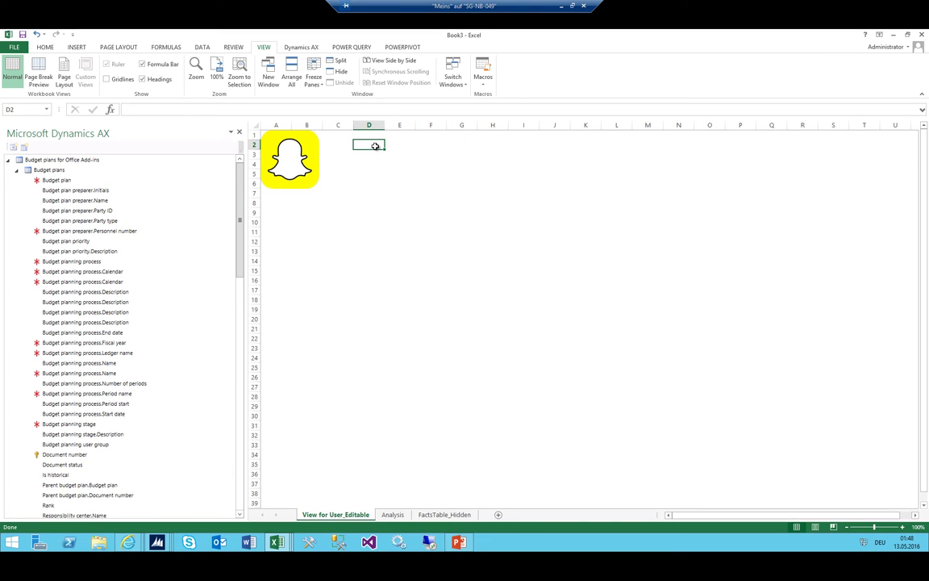
pyautogui.press('Left')
pyautogui.press('Up')
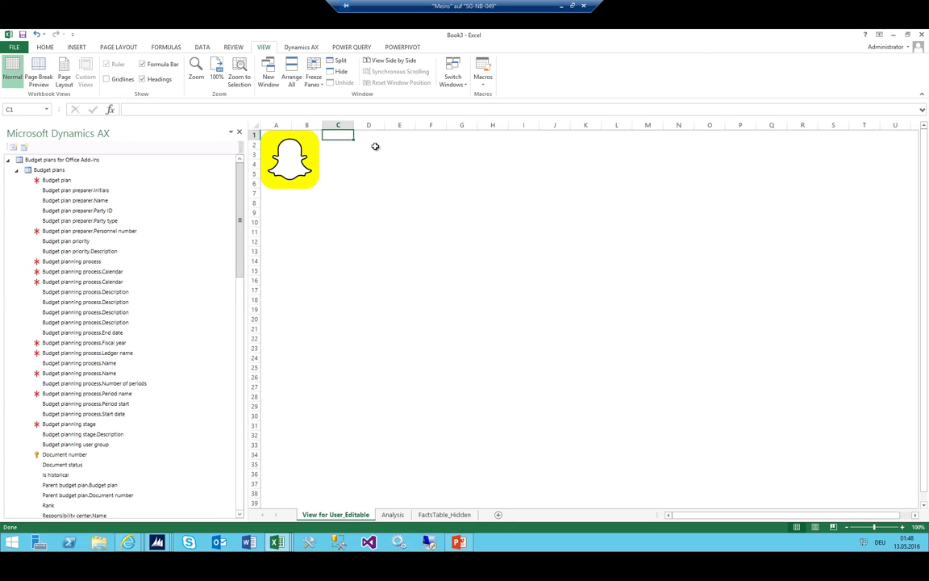
pyautogui.write('Bud')
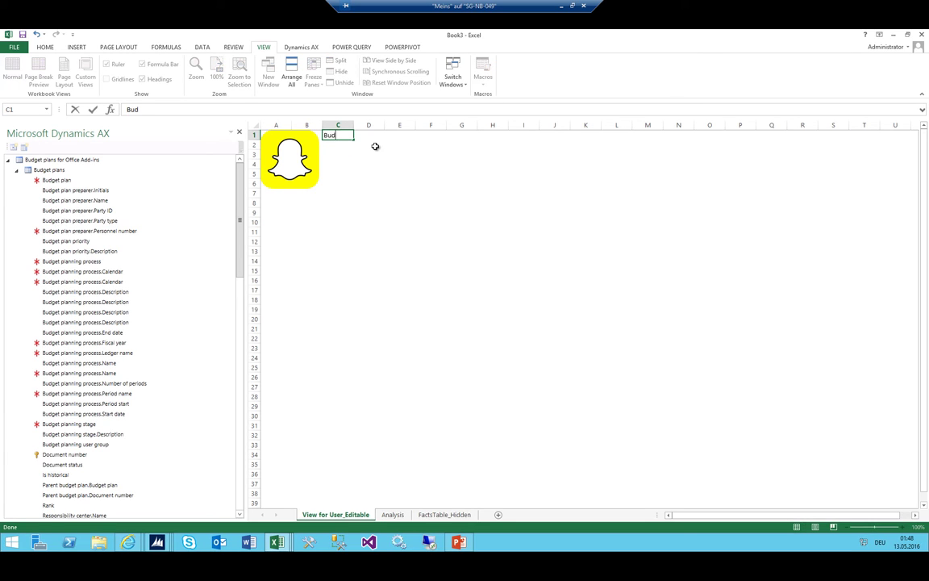
pyautogui.write('get from my Company')
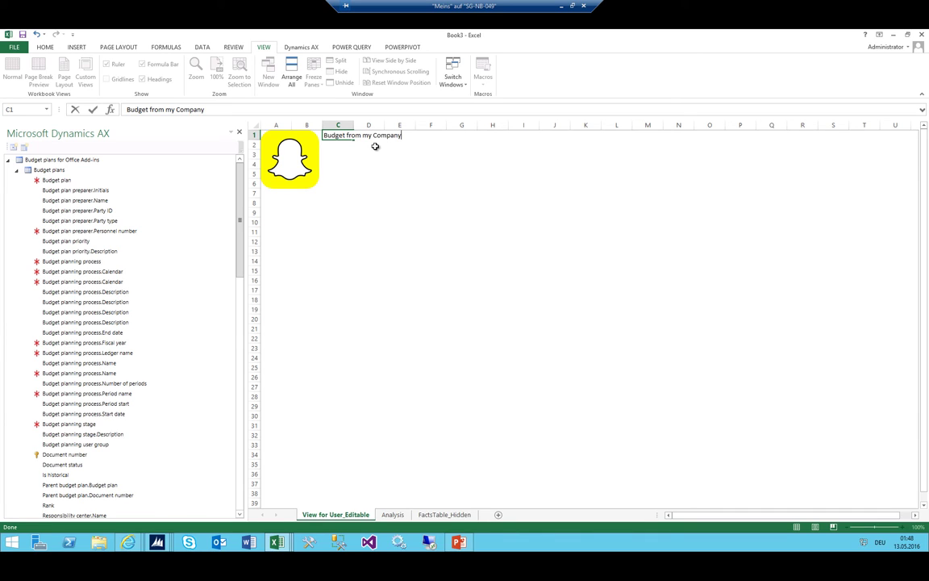
pyautogui.press('Return')
pyautogui.write('2016')
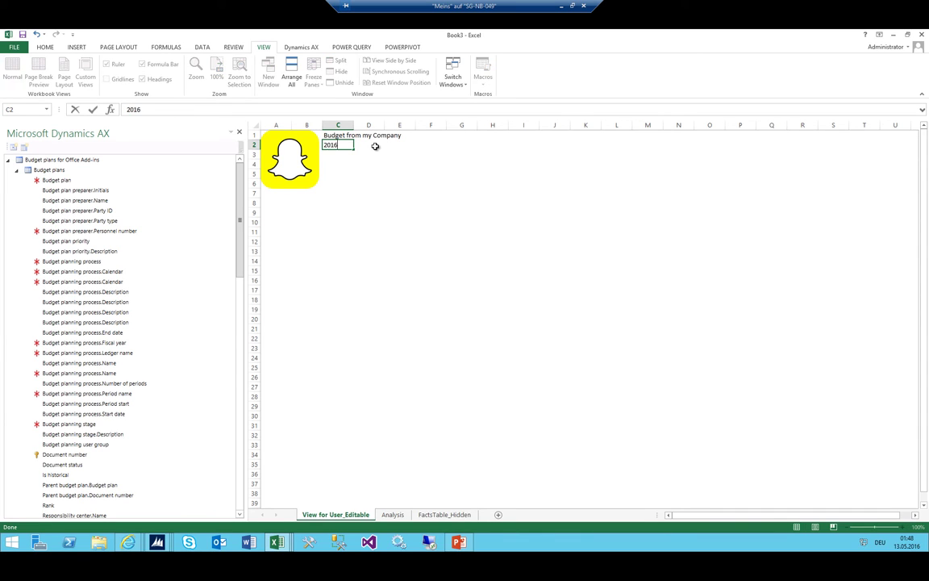
pyautogui.press('Return')
# Make the title in C1 bold and enlarge its font by four size increments.
pyautogui.press('Up')
pyautogui.press('Up')
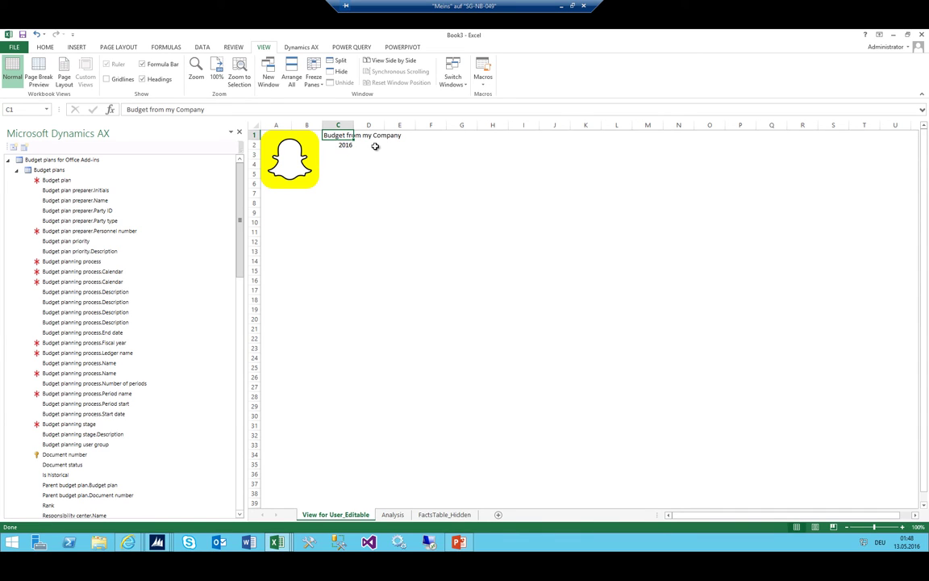
pyautogui.click(45, 50)
pyautogui.click(83, 79)
pyautogui.click(162, 64)
pyautogui.click(163, 63)
pyautogui.click(162, 63)
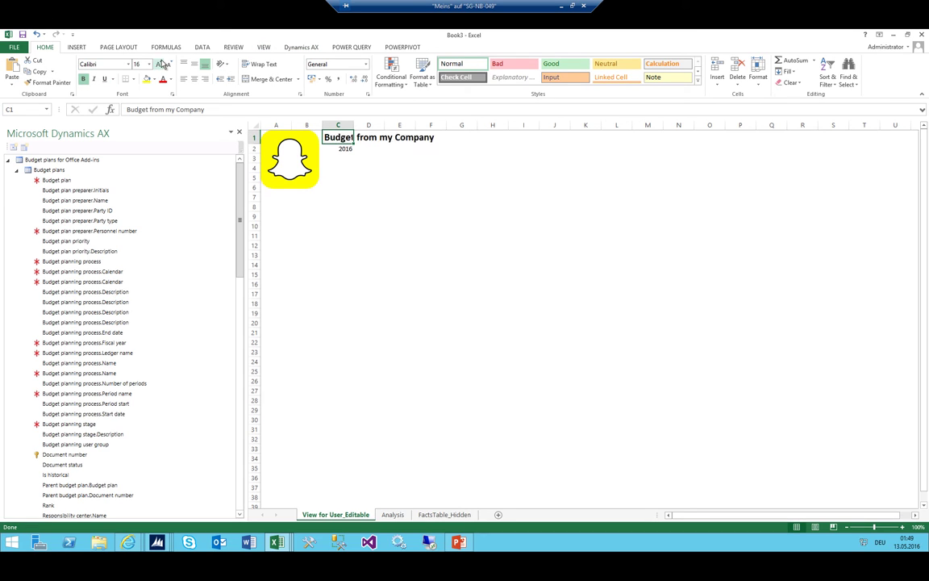
pyautogui.click(162, 64)
# Make the year in C2 italic and increase its font size beyond 14 points.
pyautogui.click(342, 151)
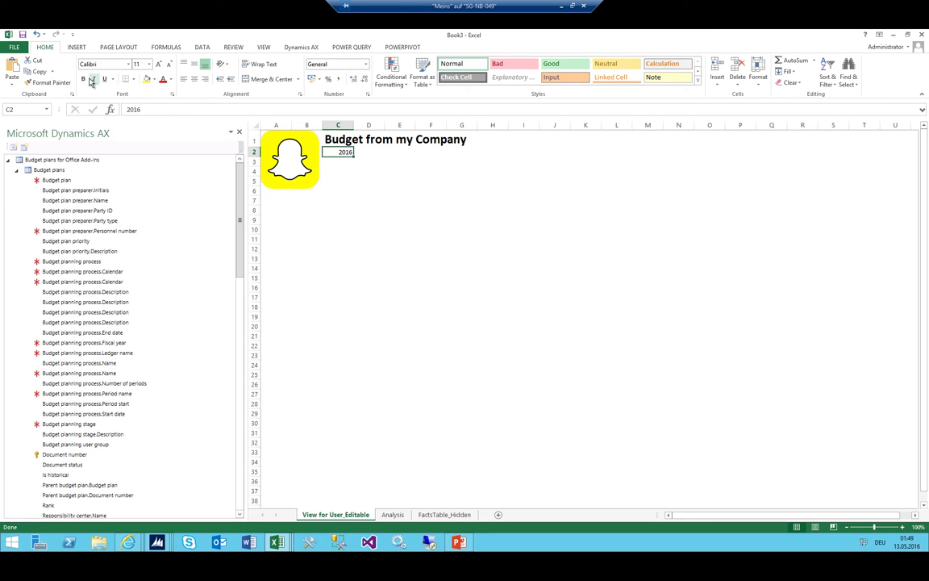
pyautogui.click(93, 78)
pyautogui.click(159, 65)
pyautogui.click(159, 64)
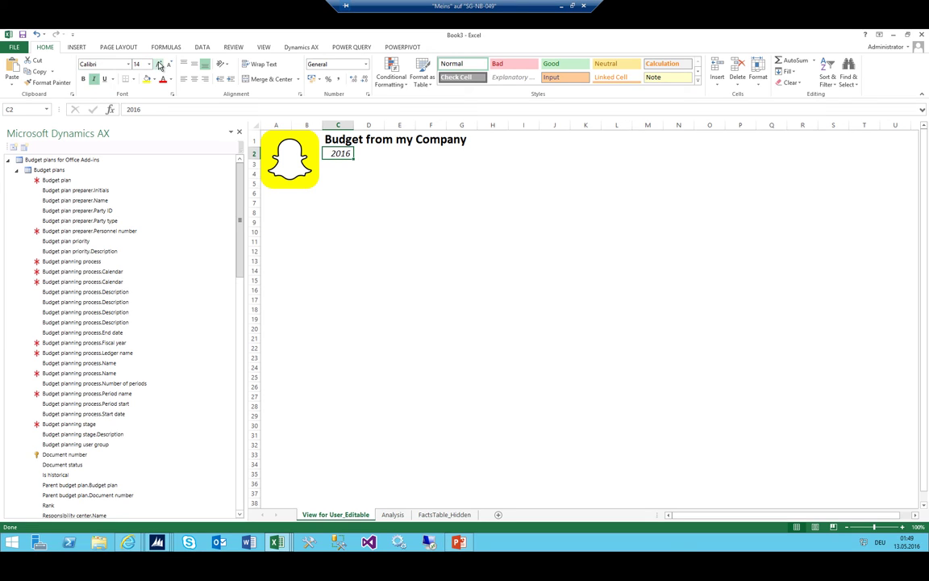
pyautogui.click(159, 65)
pyautogui.click(158, 64)
# Enter the label "Document number" in cell B7 below the logo.
pyautogui.click(338, 175)
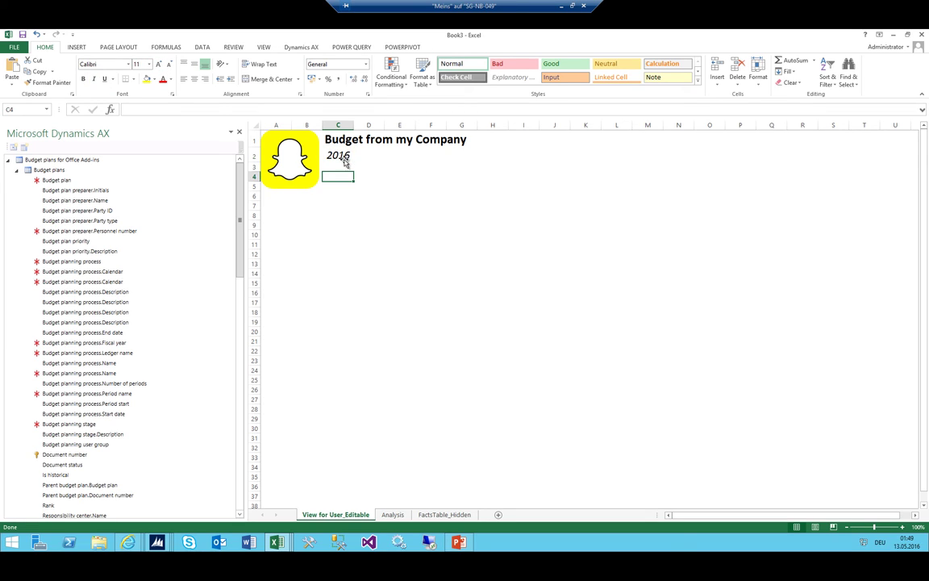
pyautogui.click(344, 159)
pyautogui.click(335, 186)
pyautogui.click(302, 208)
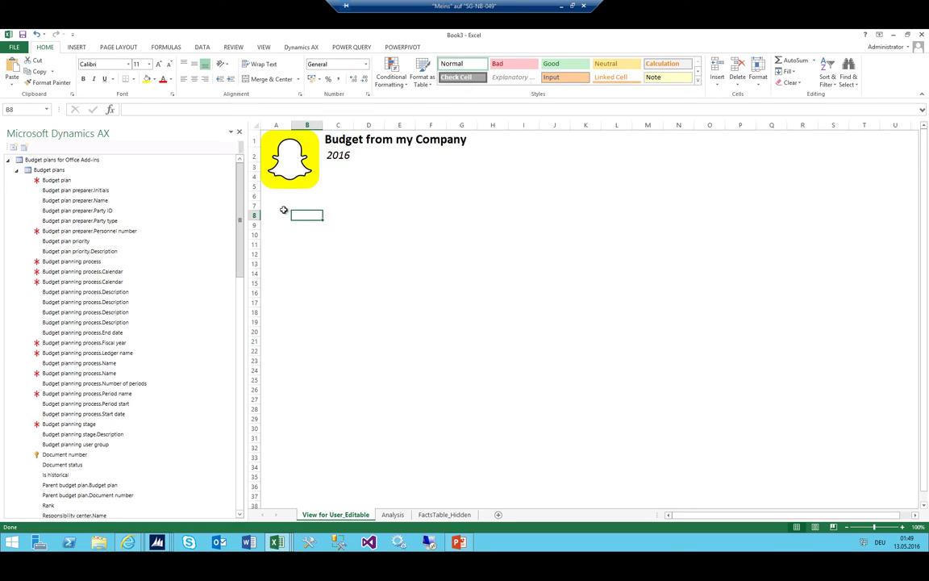
pyautogui.click(278, 207)
pyautogui.press('Right')
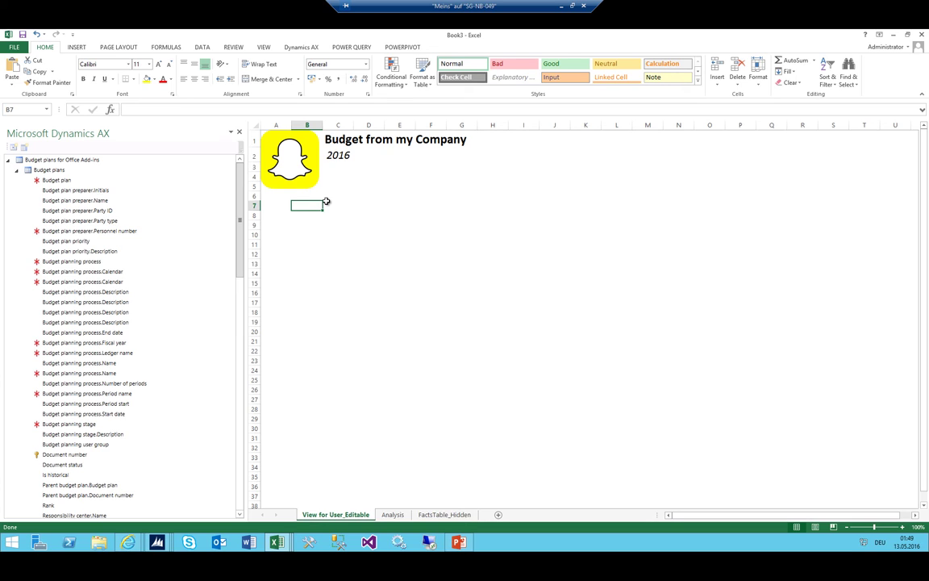
pyautogui.write('Document number')
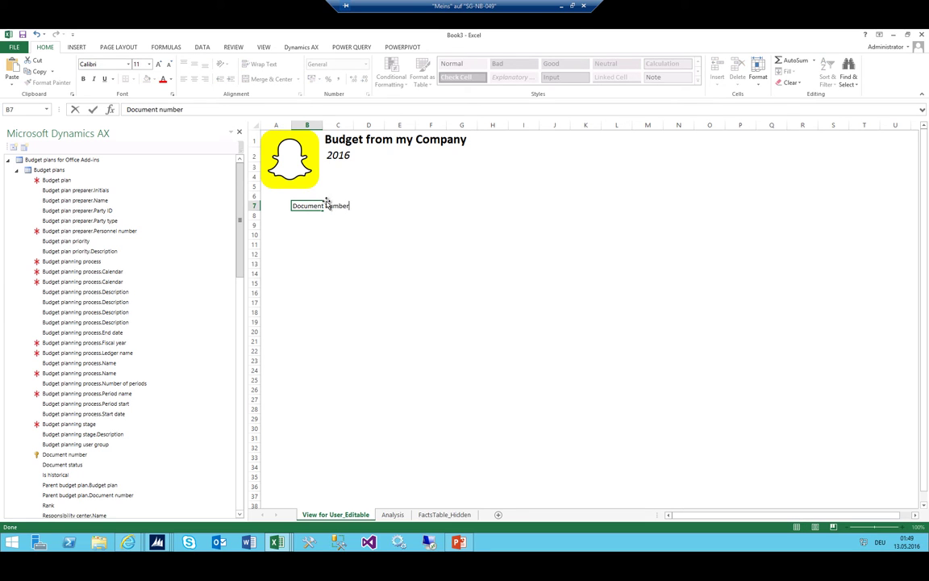
pyautogui.press('Tab')
pyautogui.press('Right')
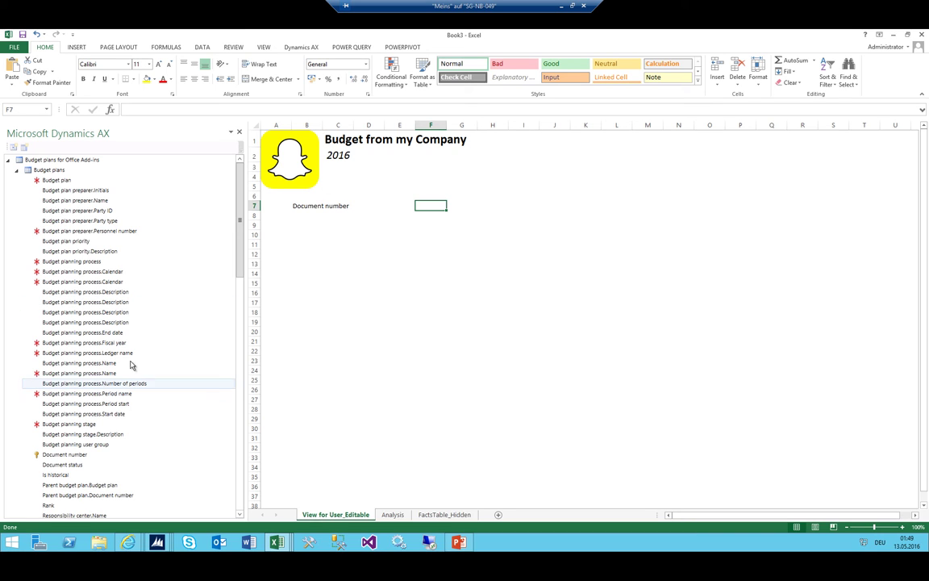
# Try adding the Document number field from the Dynamics AX field list to cell F7 as a table column.
pyautogui.click(96, 362)
pyautogui.scroll(-5, 96, 355)
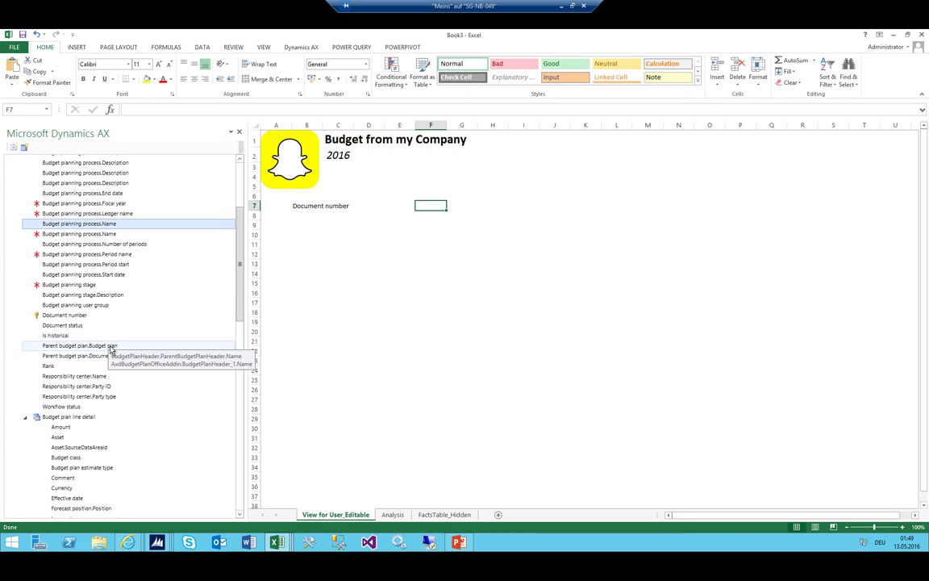
pyautogui.moveTo(77, 320); pyautogui.dragTo(433, 209)
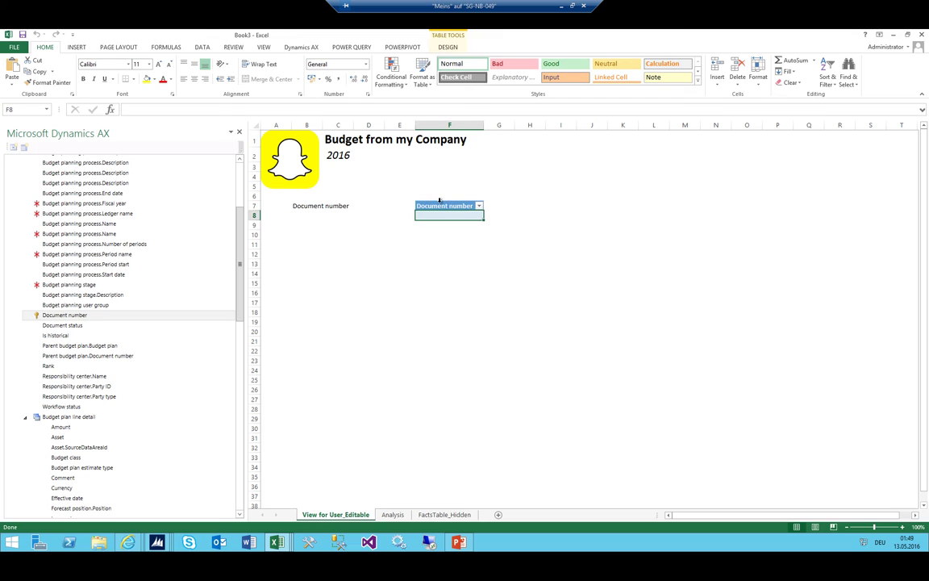
# Delete the Document number table rows at F7:F8.
pyautogui.rightClick(441, 203)
pyautogui.moveTo(477, 297)
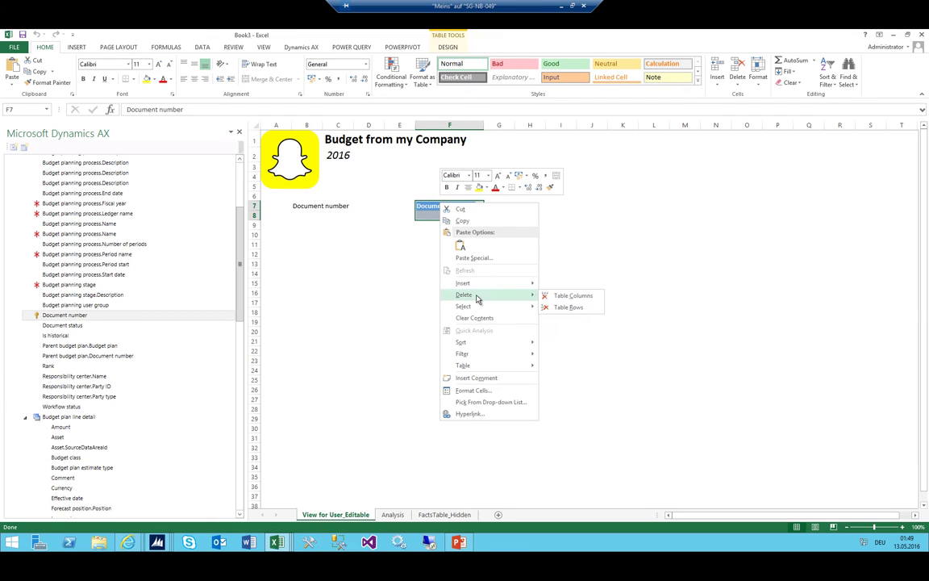
pyautogui.click(577, 305)
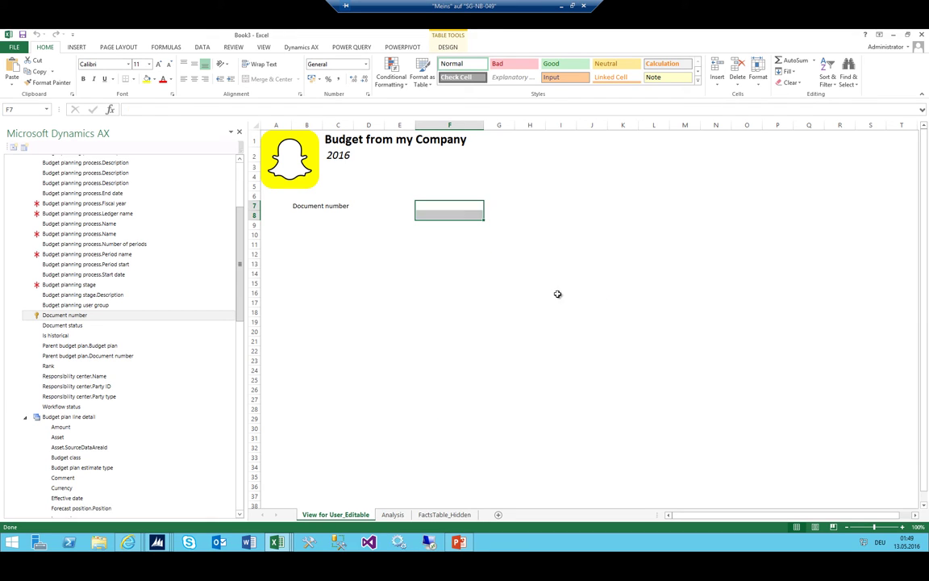
# Insert the Document number field into cell F7 as a single-cell reference, =BudgetPlanHeader.DocumentNumber.
pyautogui.click(433, 203)
pyautogui.click(365, 206)
pyautogui.moveTo(69, 314); pyautogui.dragTo(427, 207)
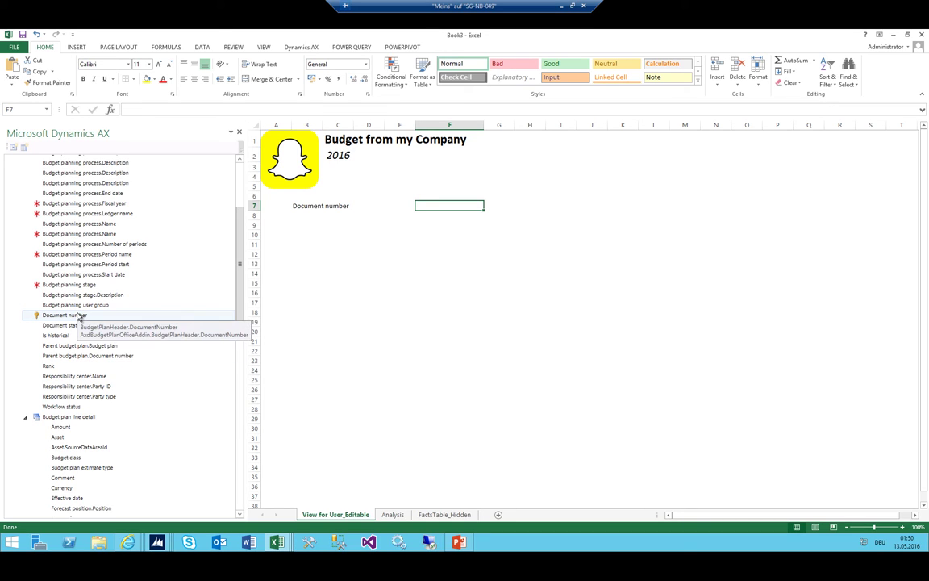
pyautogui.moveTo(79, 316); pyautogui.dragTo(437, 203)
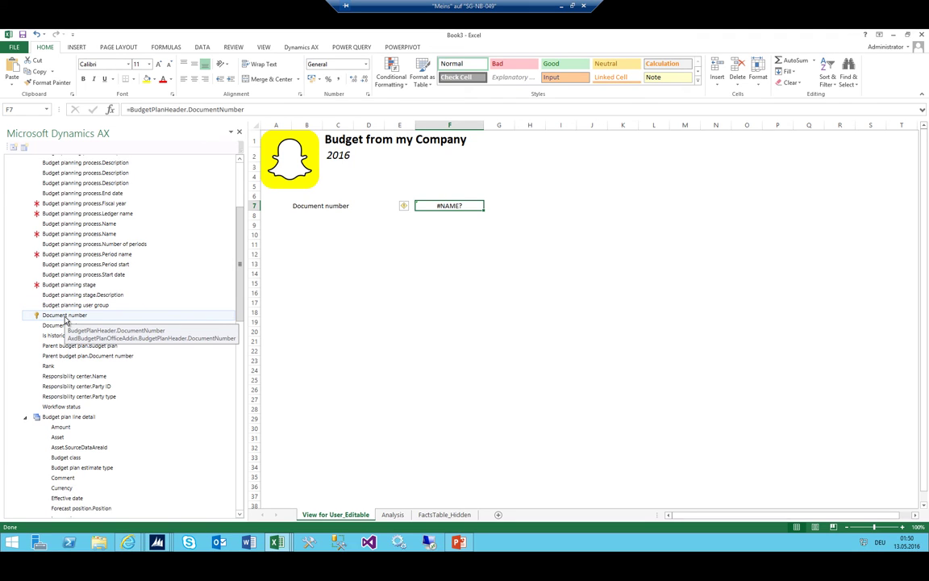
# Make the Document number label in B7 bold.
pyautogui.moveTo(66, 320); pyautogui.dragTo(307, 206)
pyautogui.click(83, 79)
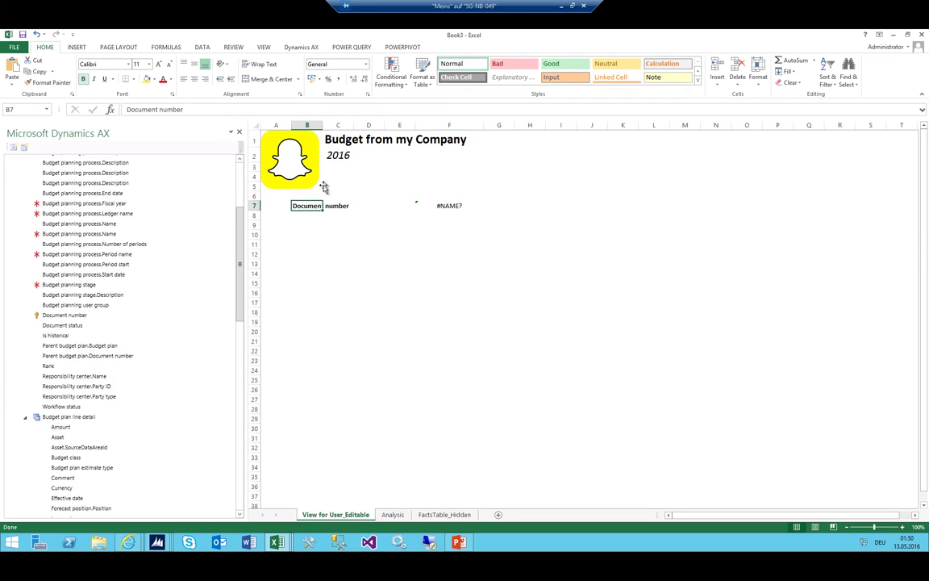
pyautogui.click(305, 214)
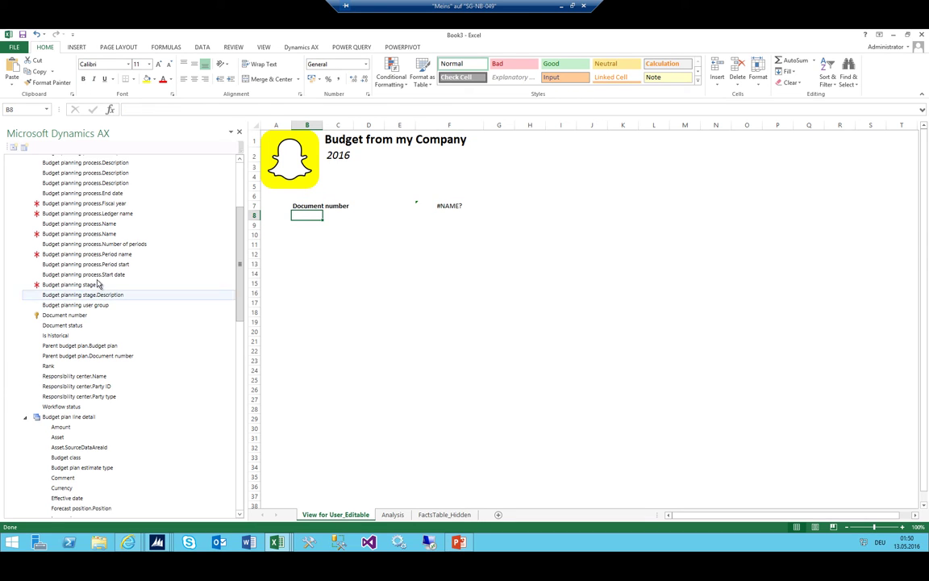
# Find the Budget plan field in the Dynamics AX field list and enter the label "Budget Plan" in cell B8.
pyautogui.click(76, 204)
pyautogui.scroll(4, 129, 266)
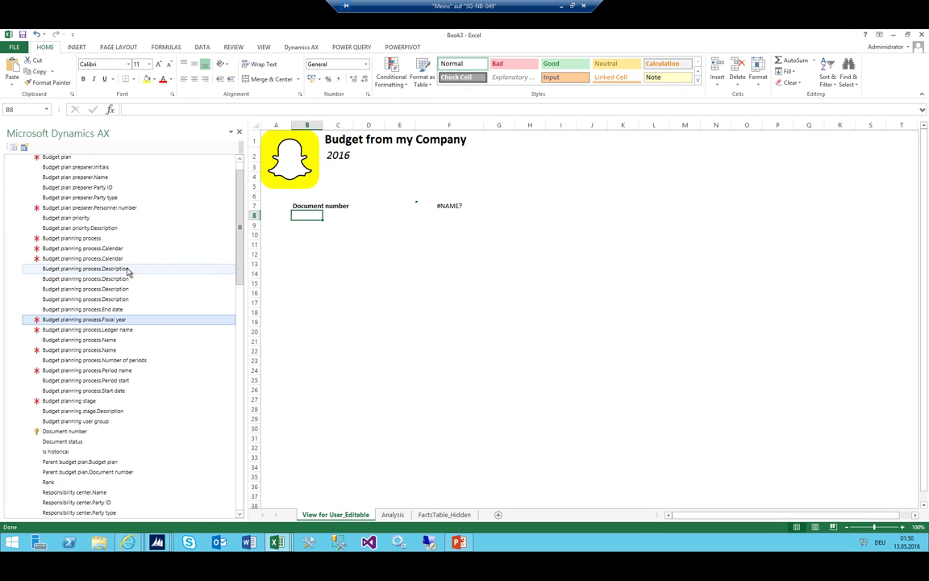
pyautogui.scroll(-5, 129, 270)
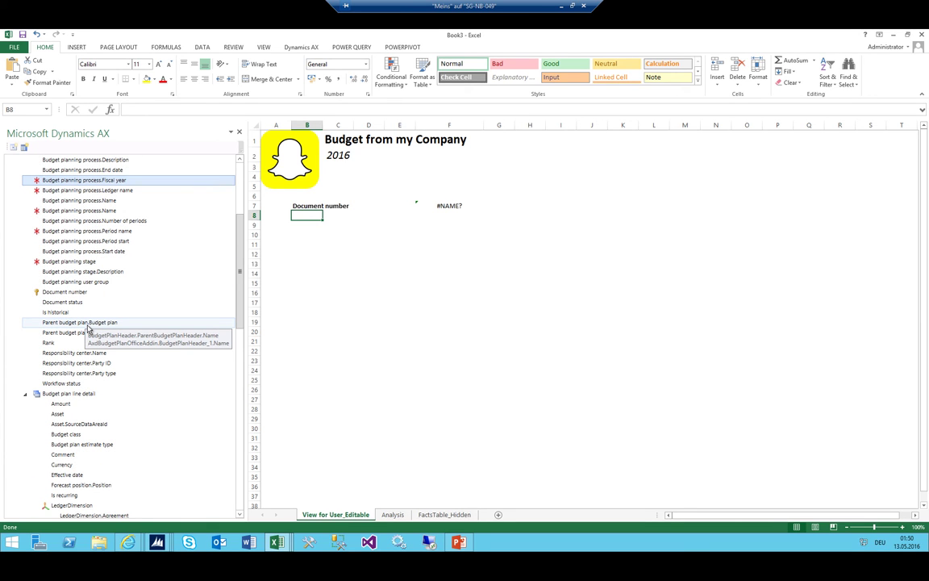
pyautogui.scroll(5, 74, 354)
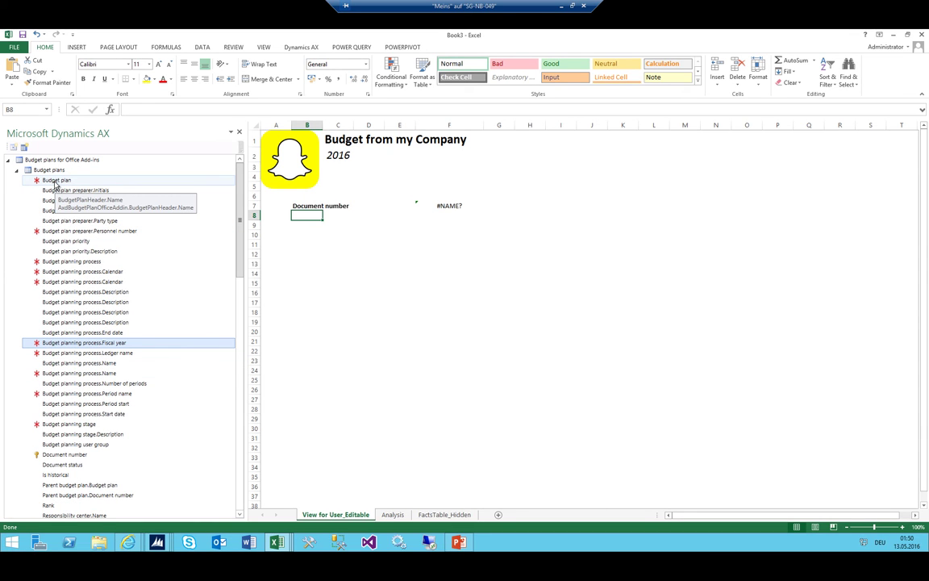
pyautogui.press('Down')
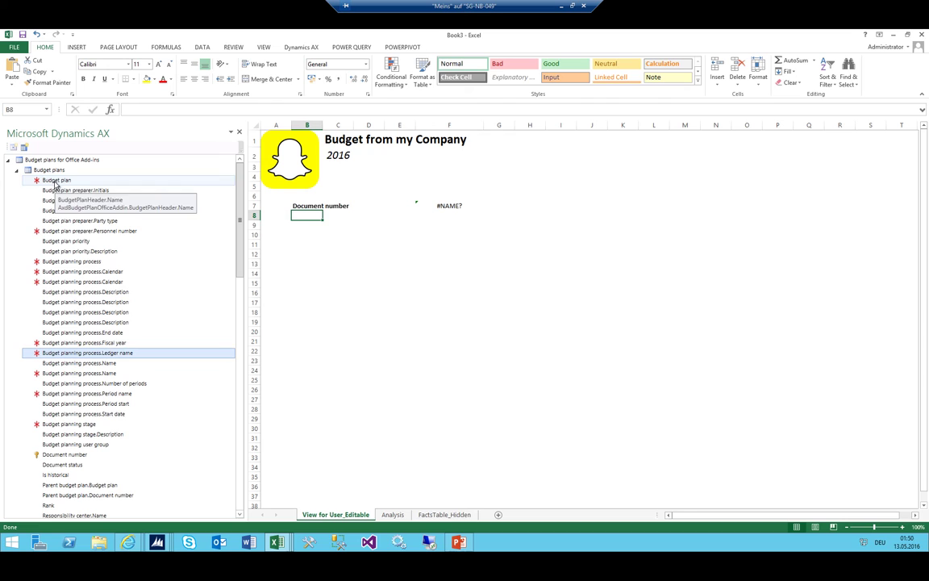
pyautogui.click(295, 215)
pyautogui.write('Budget')
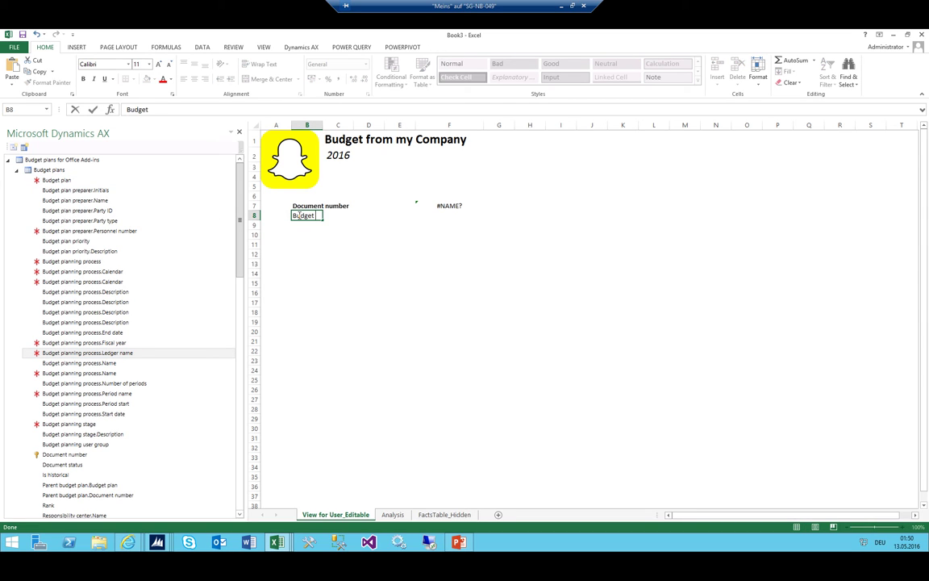
pyautogui.write(' Plan')
pyautogui.press('Return')
# Format the Budget Plan label in B8 as bold to match the label in B7.
pyautogui.click(295, 215)
pyautogui.hotkey('ctrl', '1')
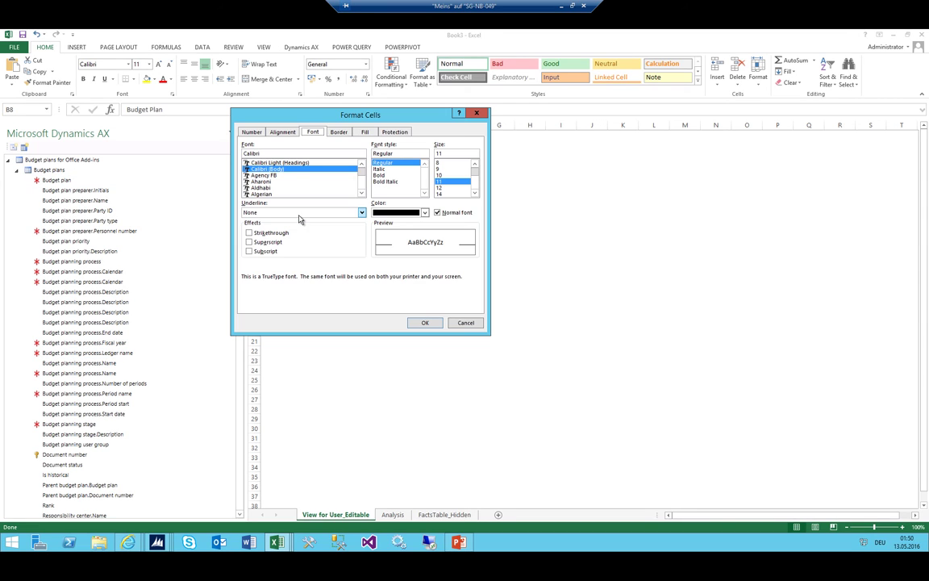
pyautogui.press('Escape')
pyautogui.press('Up')
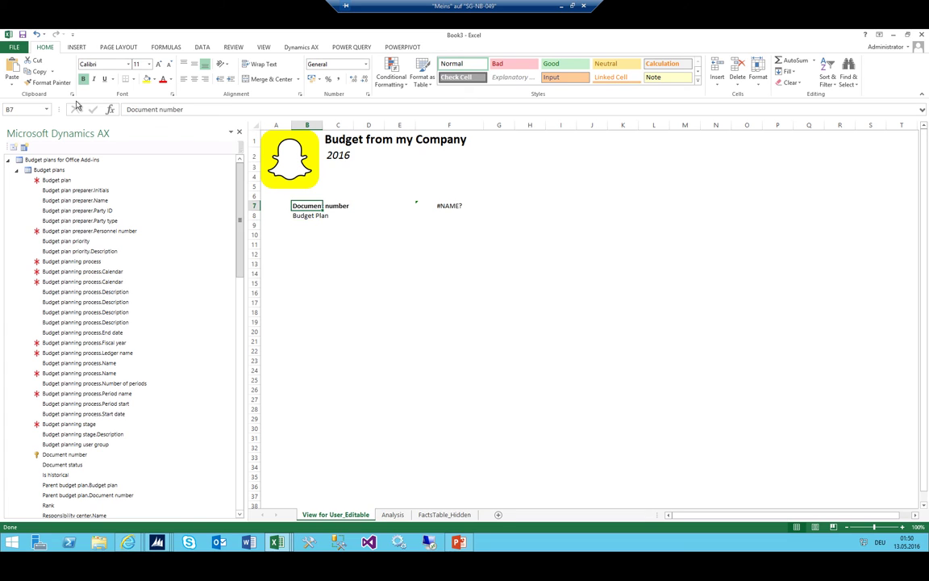
pyautogui.press('Down')
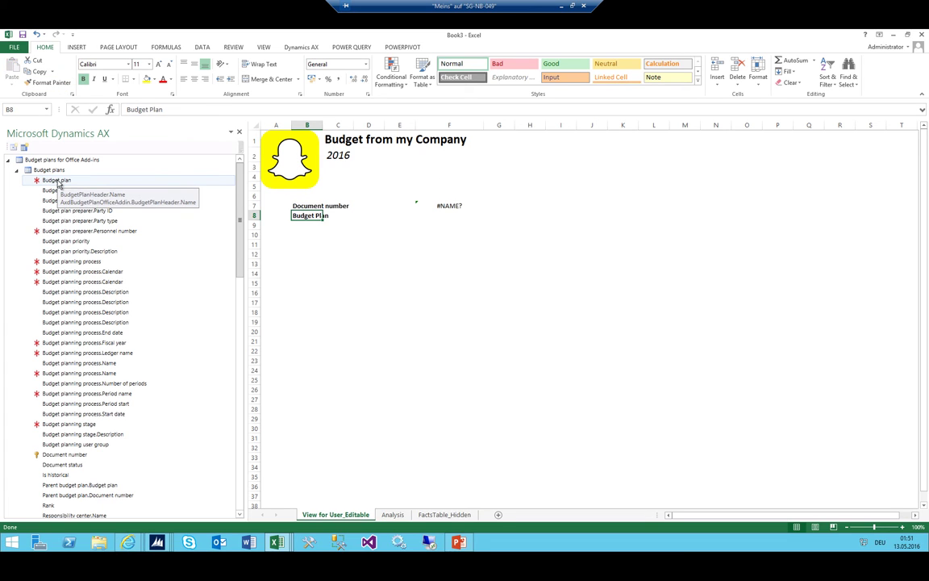
# Enter the Budget plan field reference in cell F8 as the formula =BudgetPlanHeader.Name.
pyautogui.click(442, 218)
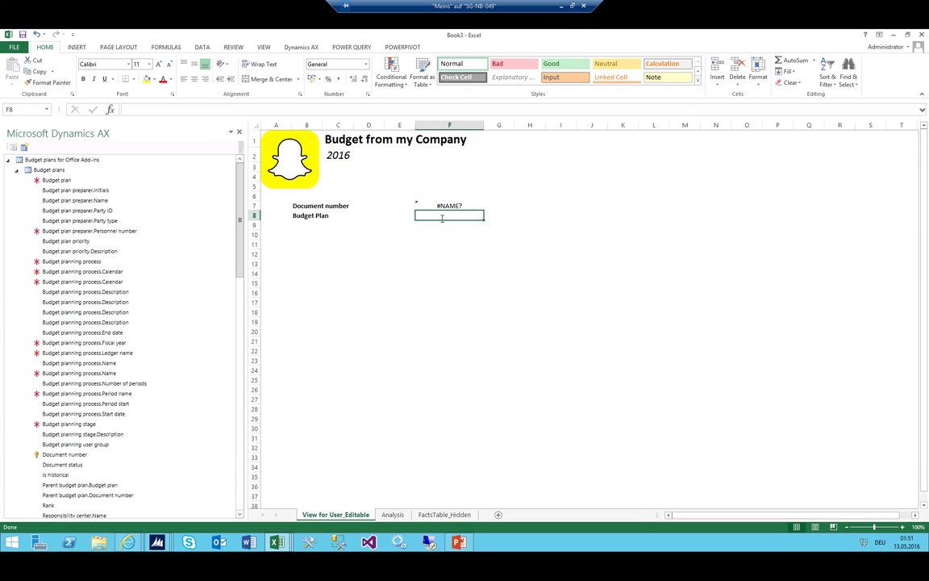
pyautogui.write('=BudgetP')
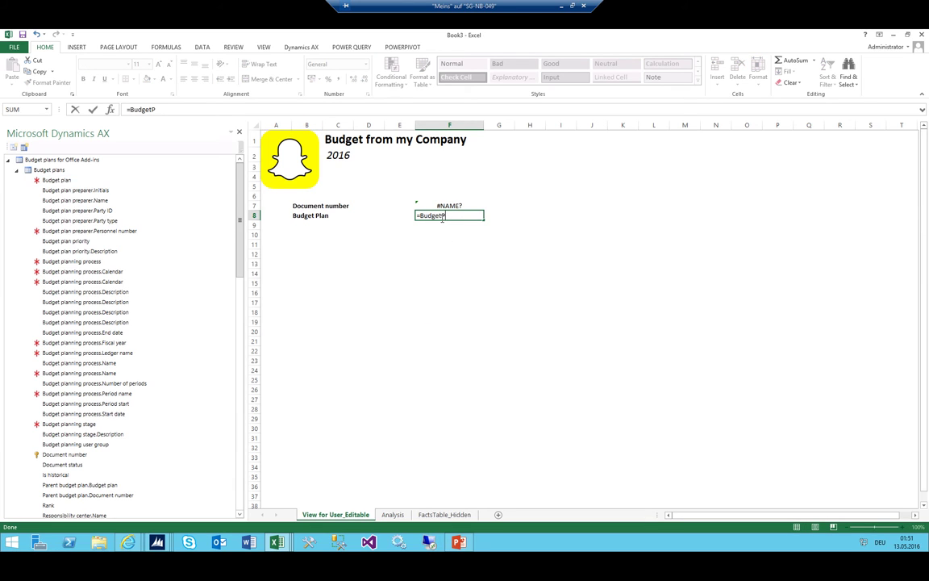
pyautogui.write('lanHe')
pyautogui.press('Return')
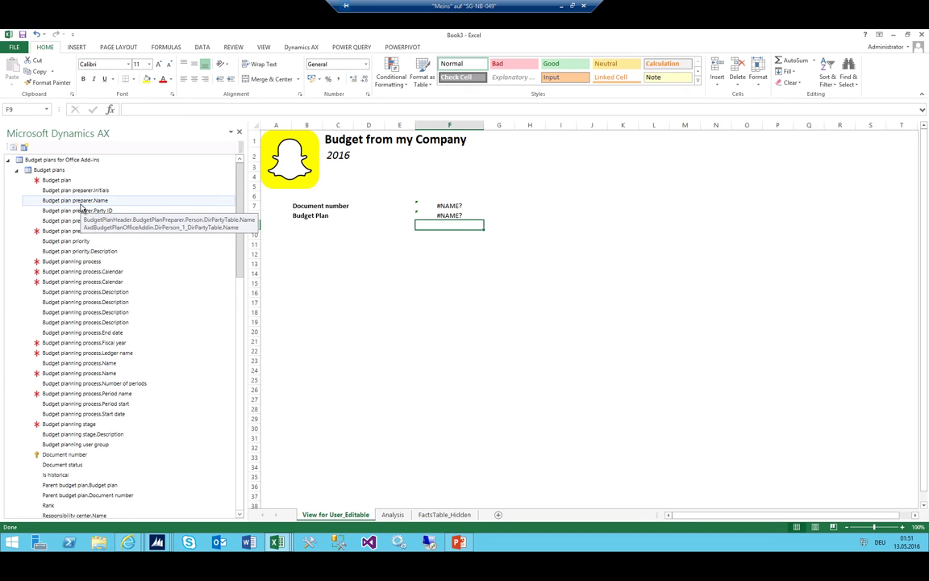
# Add the label "Preparer" in cell B9 and make it bold.
pyautogui.moveTo(95, 201); pyautogui.dragTo(318, 231)
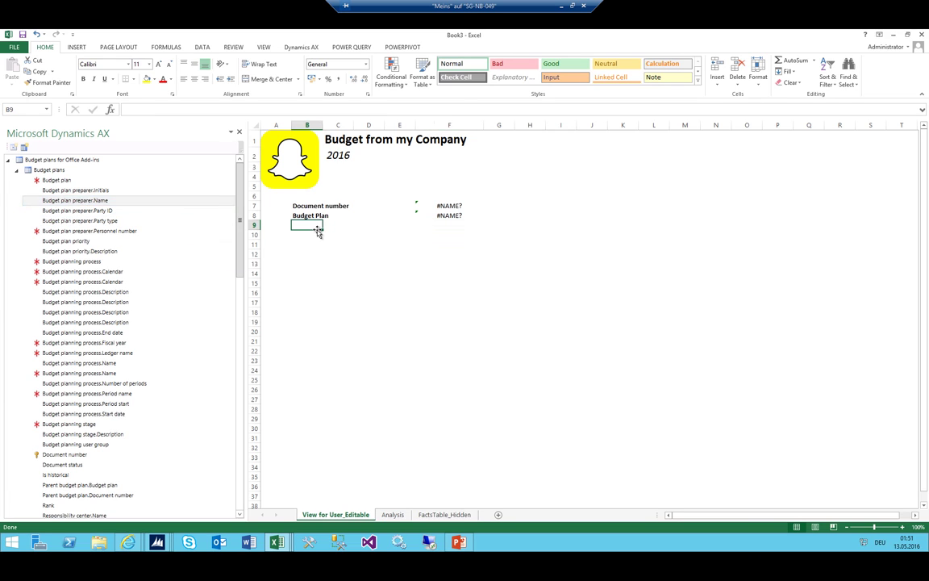
pyautogui.write('Preparer')
pyautogui.press('Return')
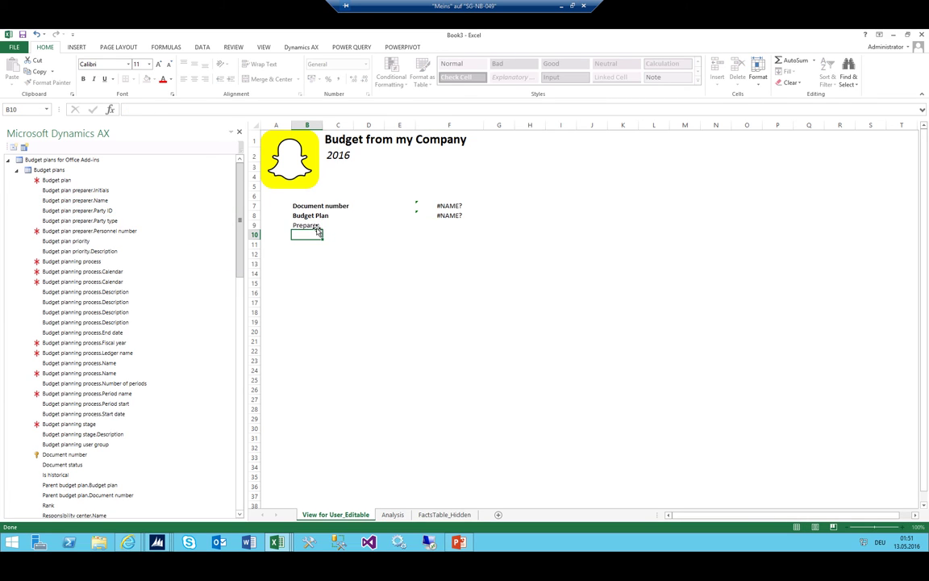
pyautogui.click(316, 226)
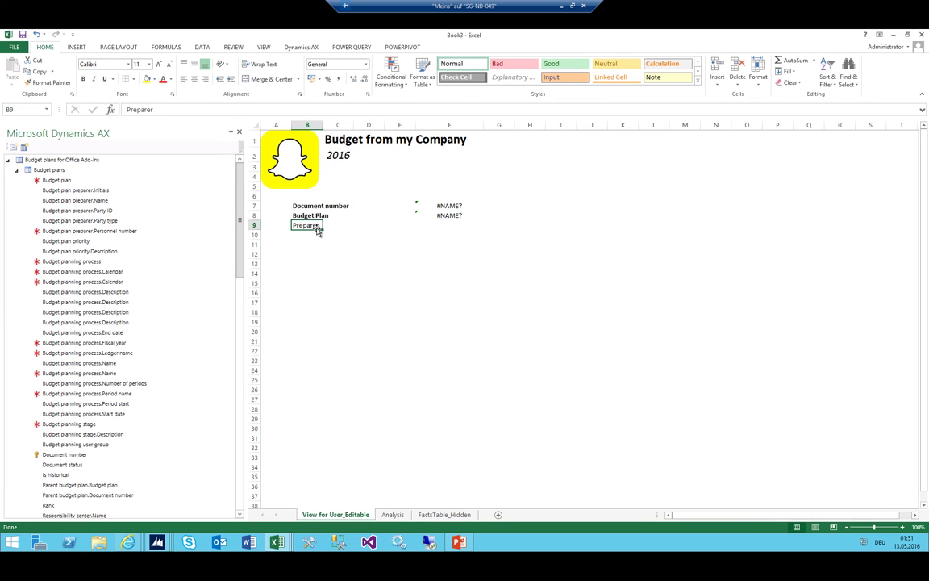
pyautogui.click(83, 78)
pyautogui.click(450, 233)
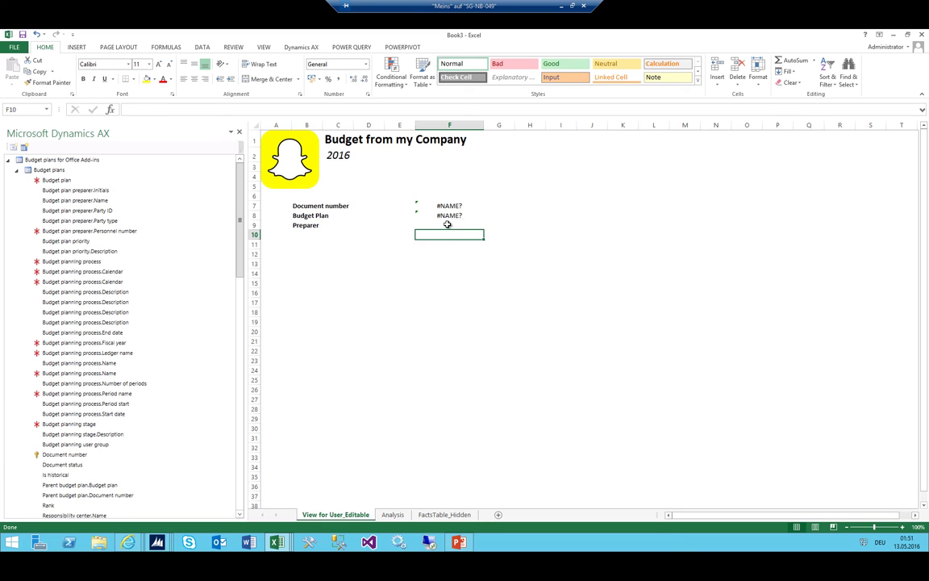
pyautogui.click(448, 224)
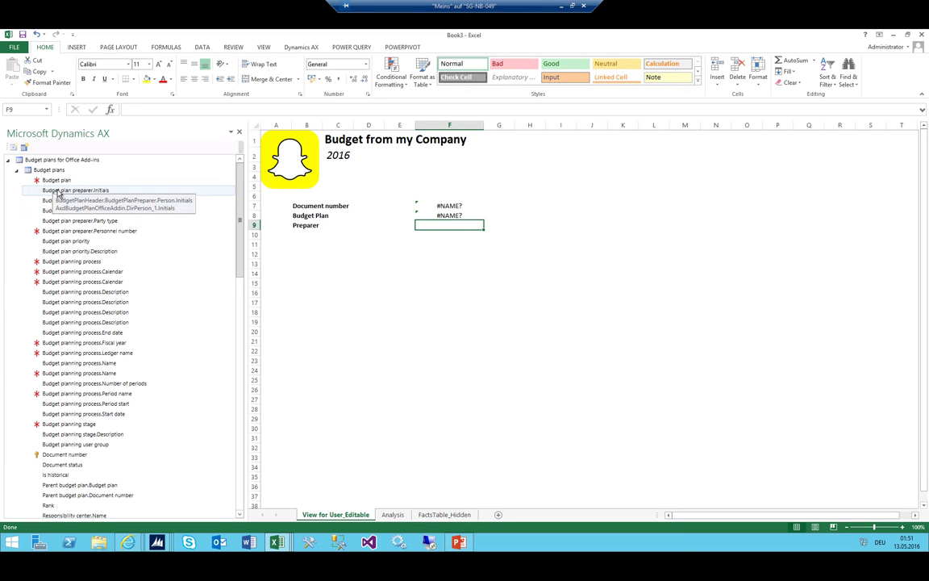
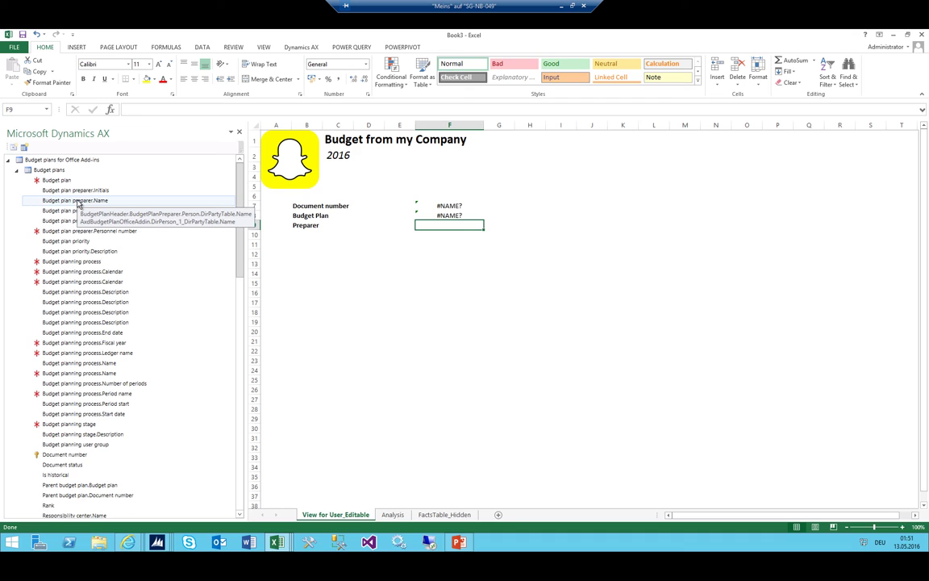
pyautogui.write('BU')
pyautogui.press('BackSpace')
pyautogui.press('BackSpace')
pyautogui.press('BackSpace')
pyautogui.press('BackSpace')
pyautogui.press('BackSpace')
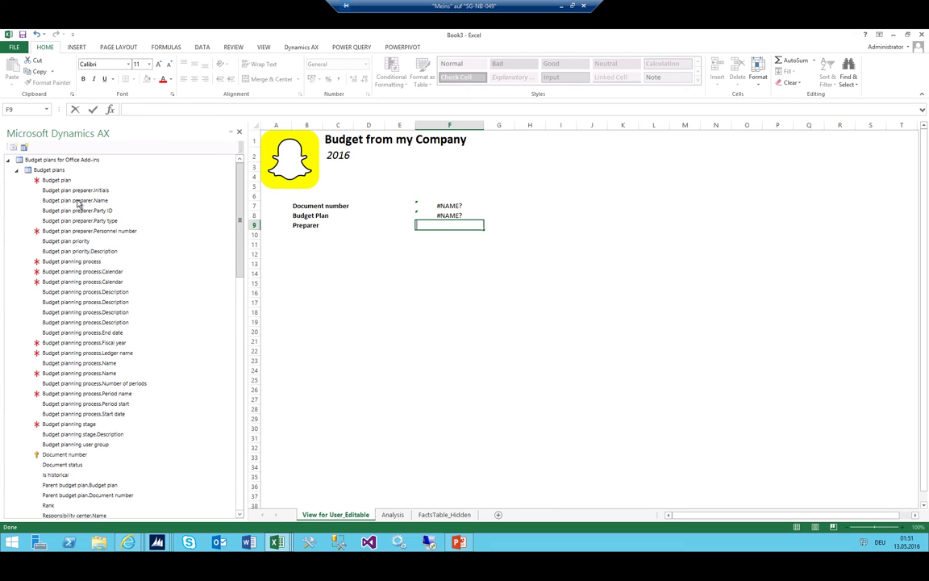
pyautogui.write('=Budgetr')
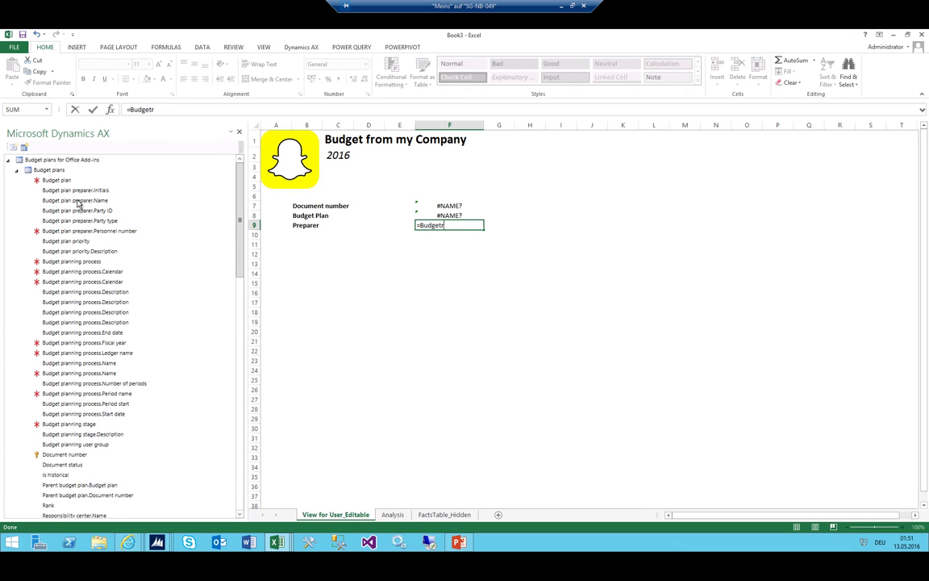
pyautogui.write('lanHeader')
pyautogui.write('.B')
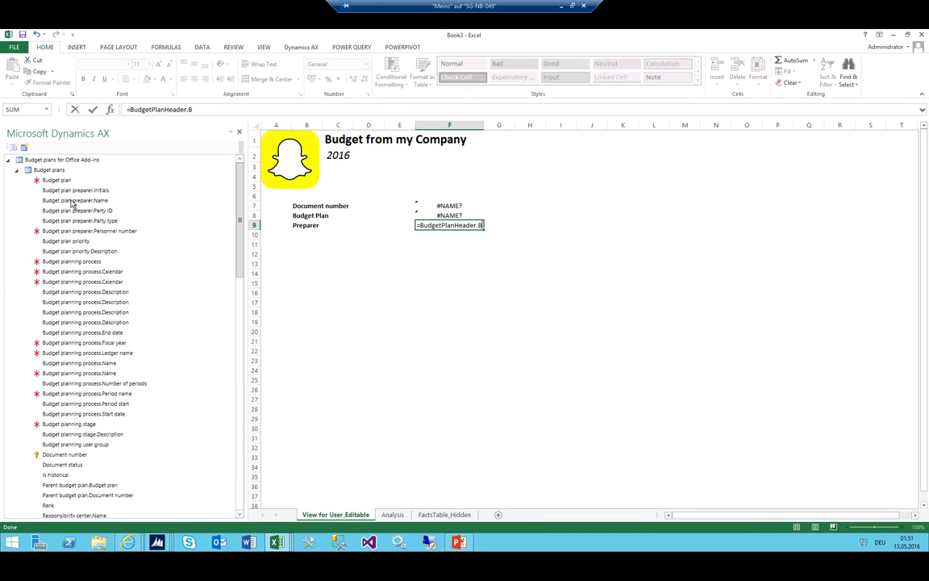
pyautogui.write('udgetPlanPreparer.')
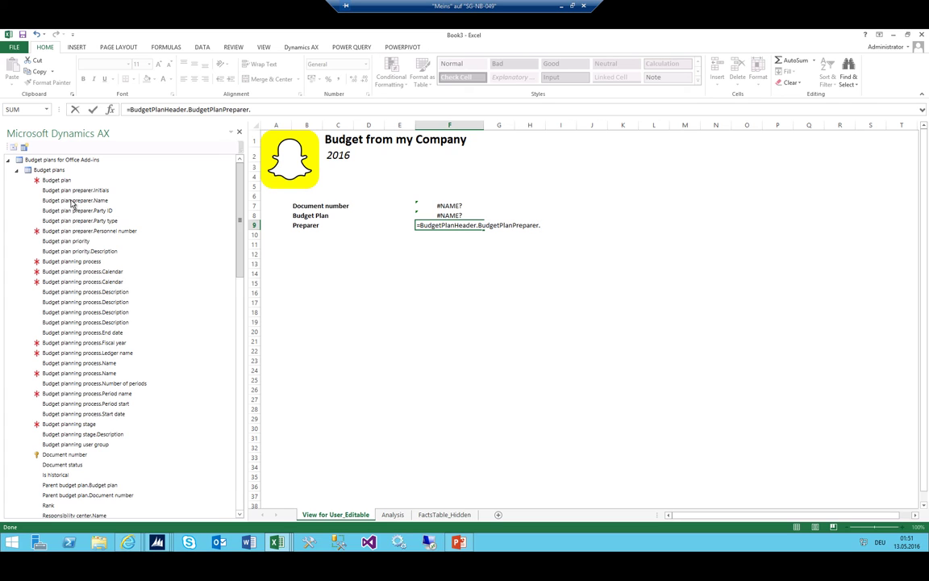
pyautogui.press('Down')
pyautogui.press('Down')
pyautogui.press('Down')
pyautogui.press('Down')
pyautogui.press('Down')
pyautogui.press('Down')
pyautogui.press('Down')
pyautogui.press('Down')
pyautogui.press('Down')
pyautogui.press('Escape')
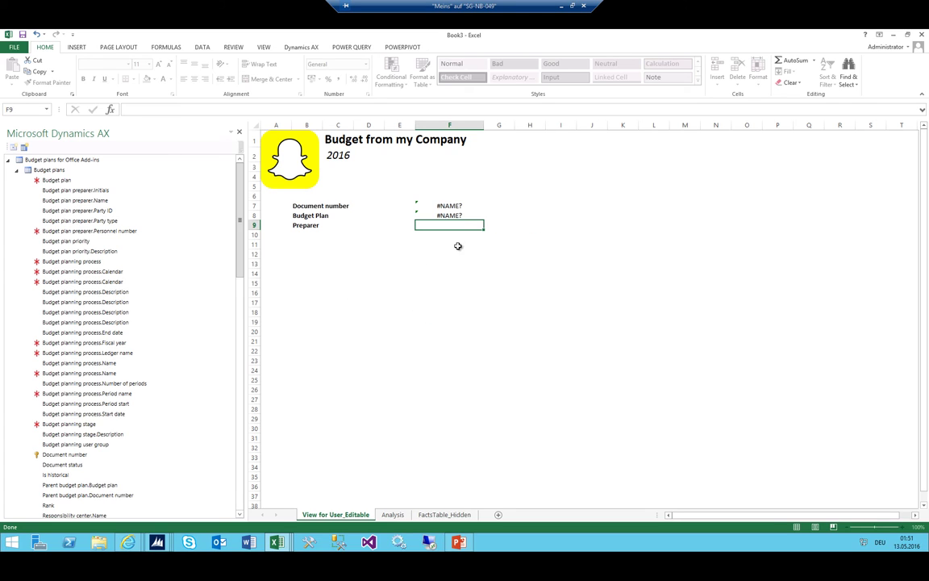
# Enter the formula =BudgetPlanHeader.BudgetPlanPreparer in cell F9 beside the Preparer label.
pyautogui.write('=BudgetP')
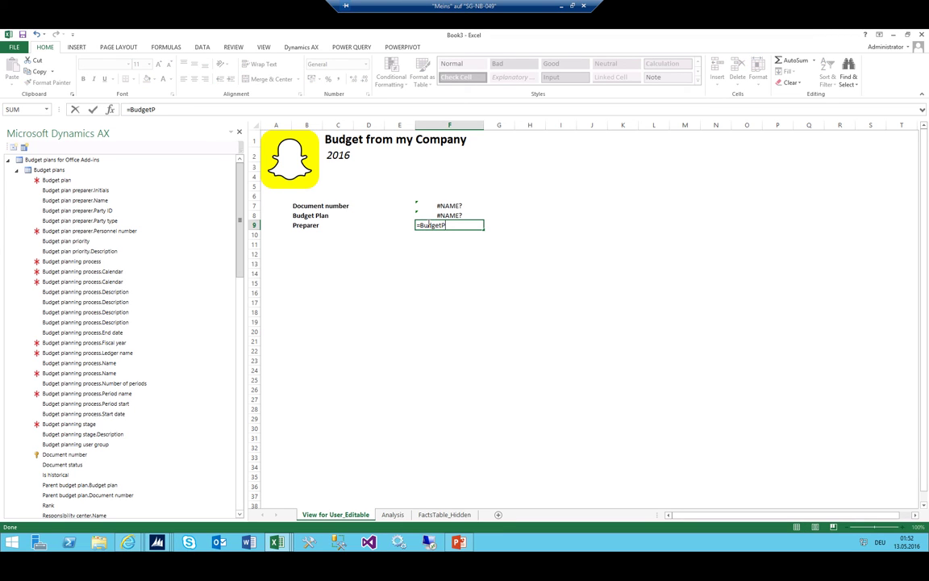
pyautogui.write('lanHeader.Budget')
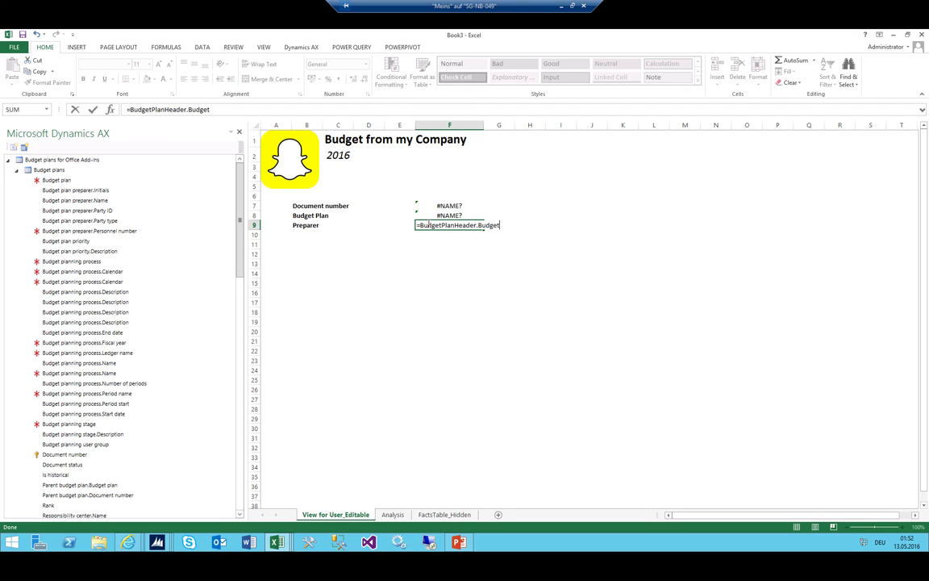
pyautogui.write('PlanPreparer')
pyautogui.press('Return')
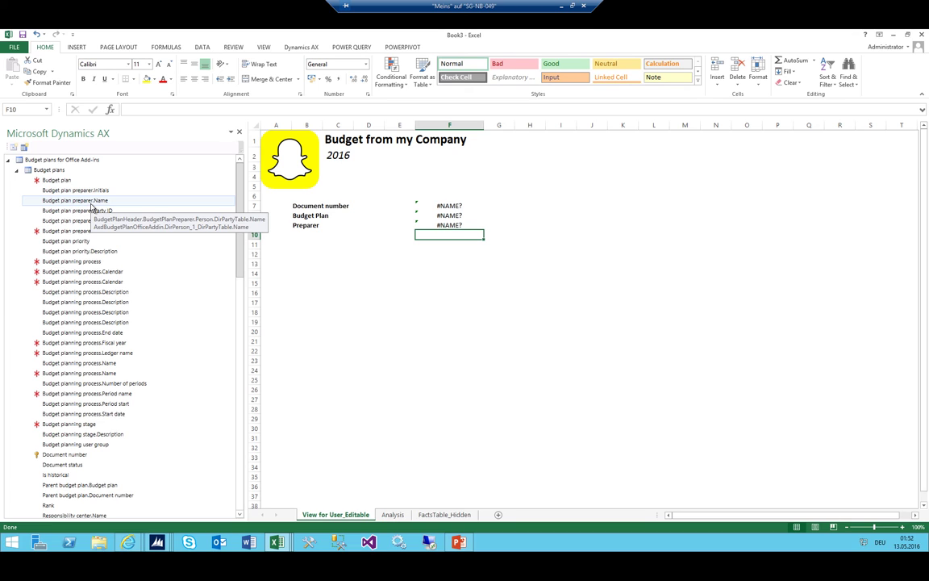
# Extend the Preparer formula in F9 to =BudgetPlanHeader.BudgetPlanPreparer.Person.DirPartyTable.Name.
pyautogui.doubleClick(459, 225)
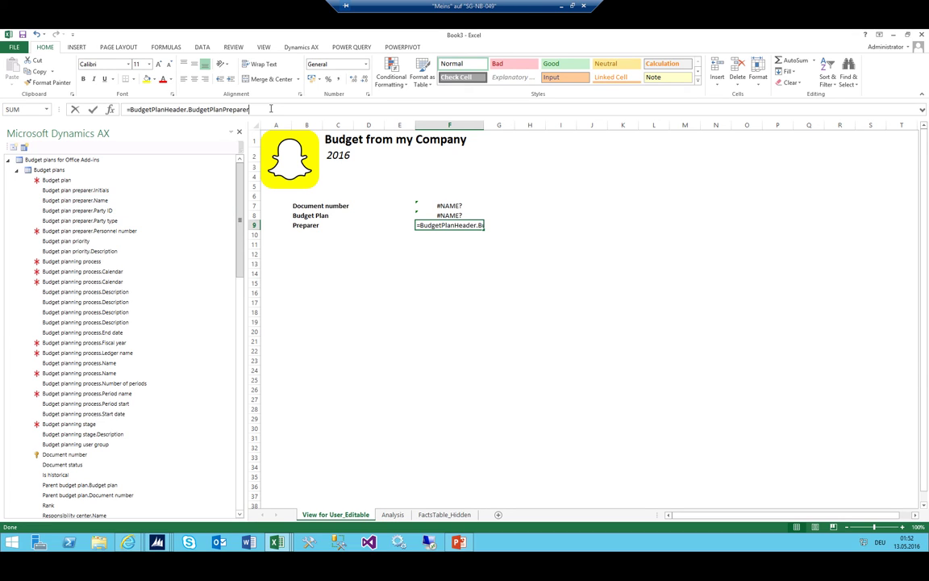
pyautogui.click(271, 108)
pyautogui.write('.Person.')
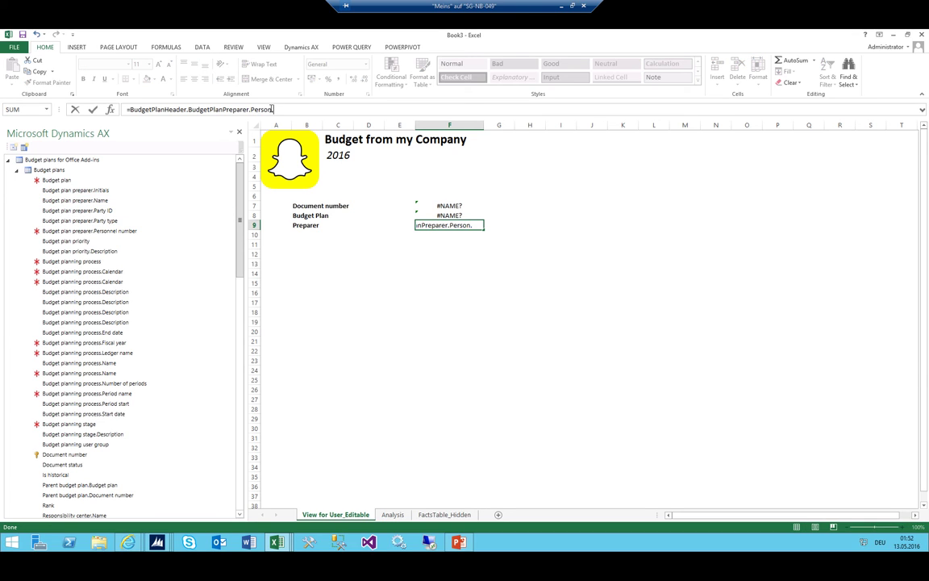
pyautogui.press('Return')
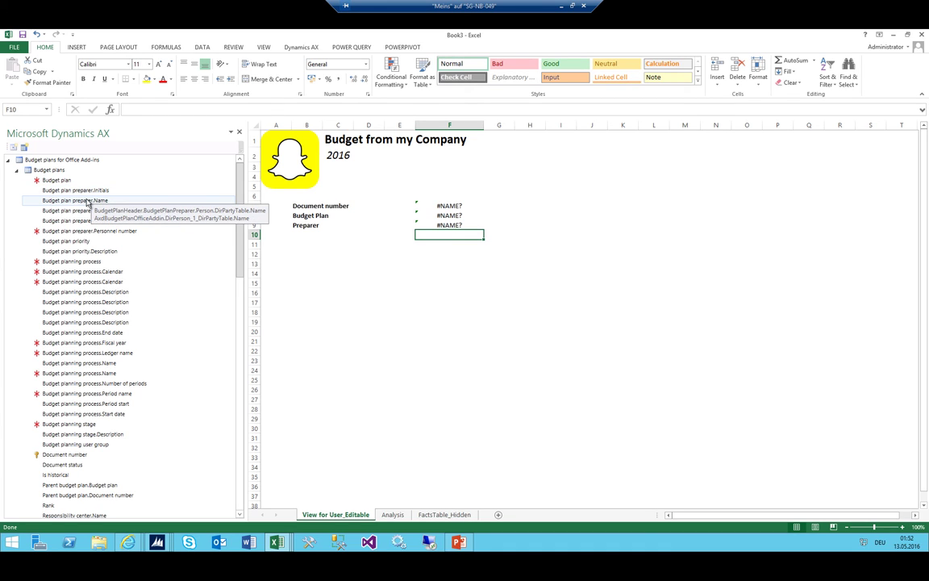
pyautogui.press('Up')
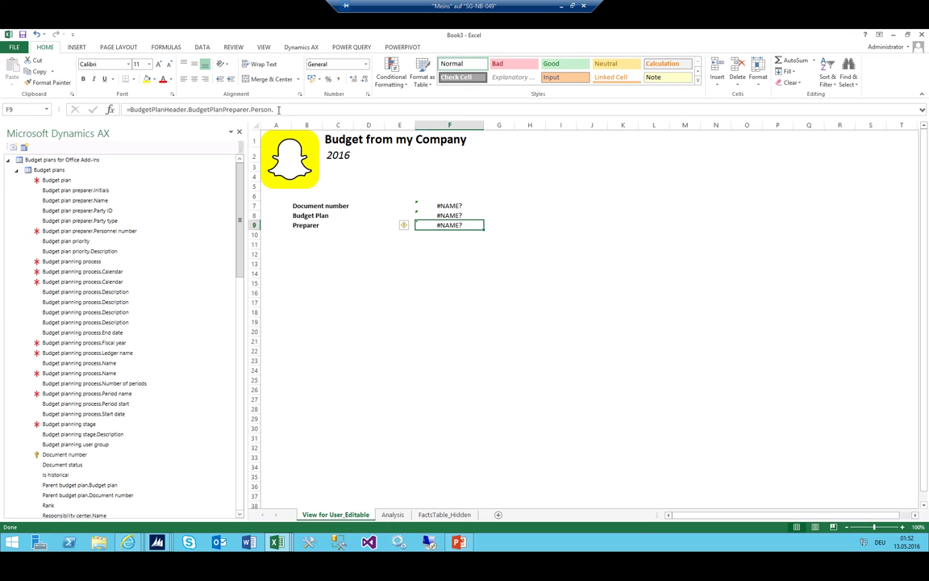
pyautogui.click(278, 110)
pyautogui.write('DirPar')
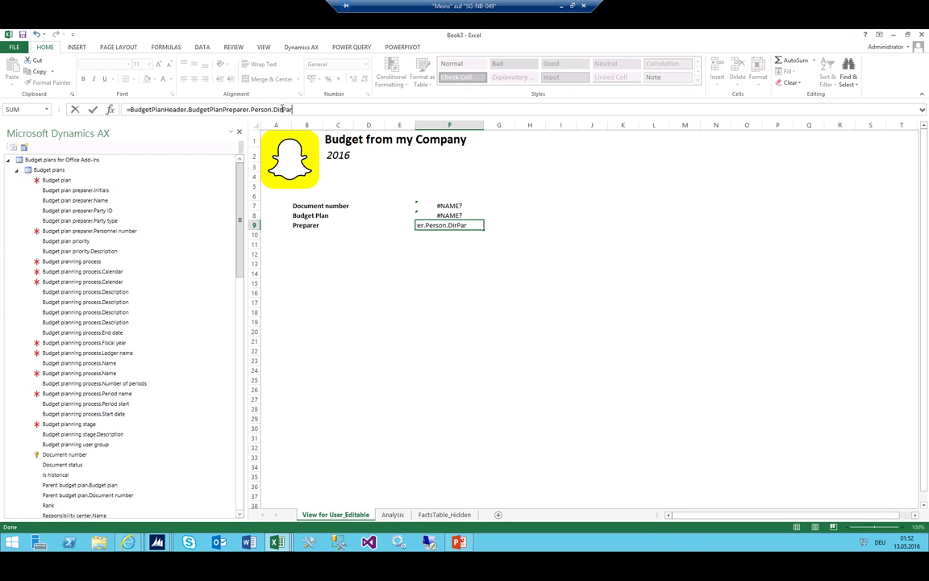
pyautogui.write('tyTable.Name')
pyautogui.press('Return')
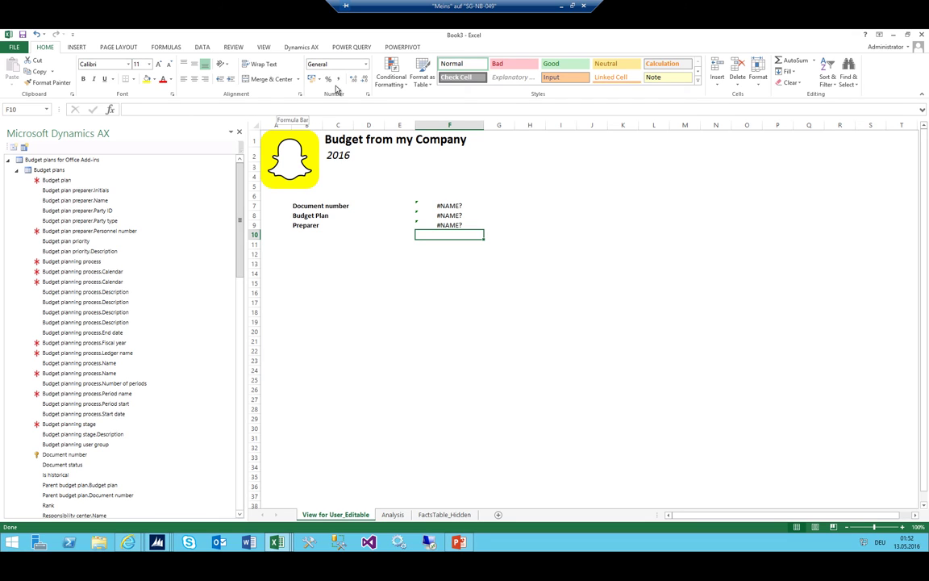
# Review the header block in B7:F9 and examine the Budget plans field list through to its last fields.
pyautogui.click(310, 253)
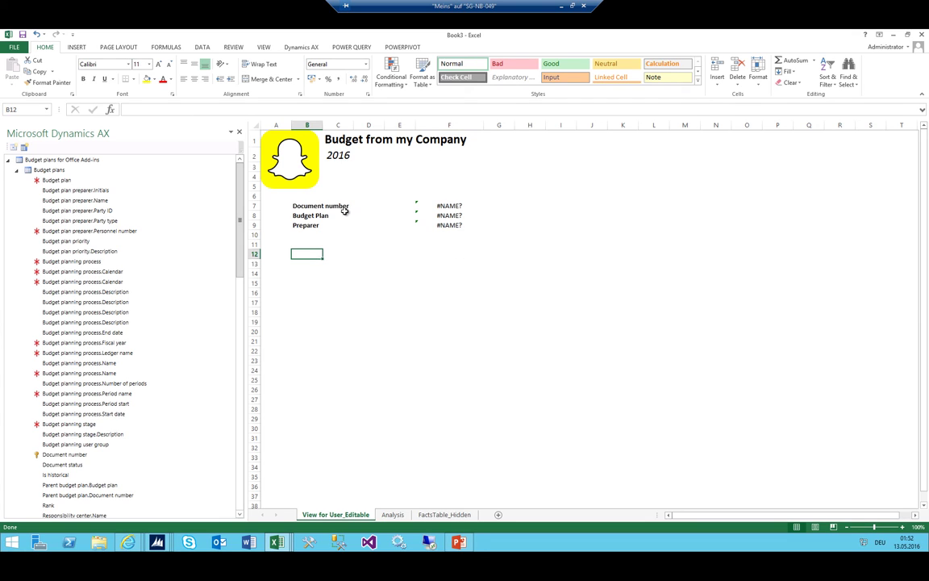
pyautogui.moveTo(303, 205); pyautogui.dragTo(468, 225)
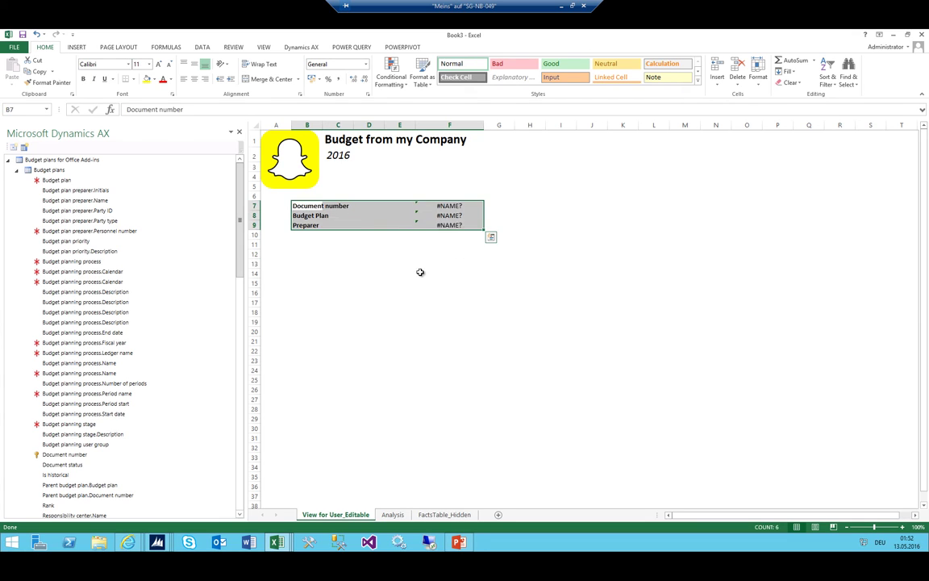
pyautogui.click(421, 269)
pyautogui.click(294, 263)
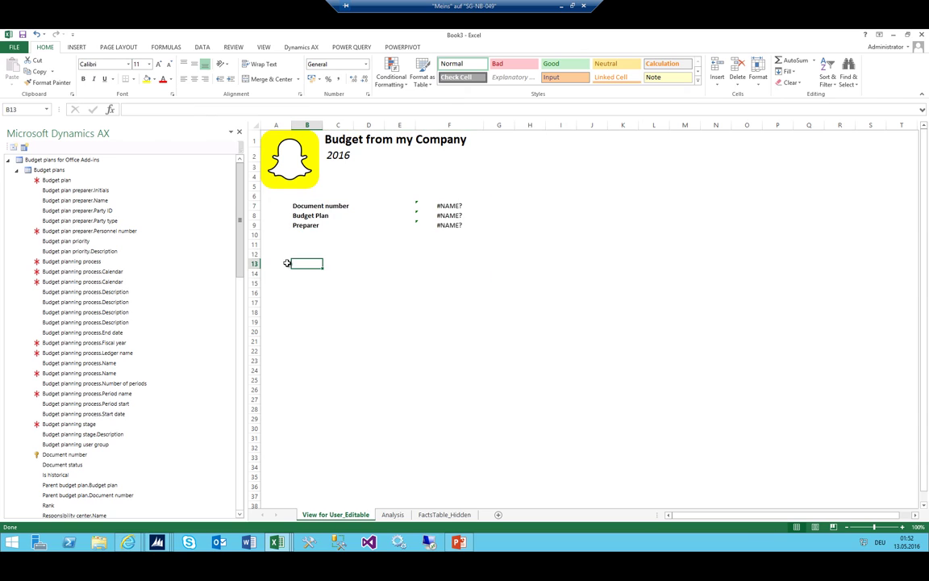
pyautogui.click(17, 171)
pyautogui.click(16, 170)
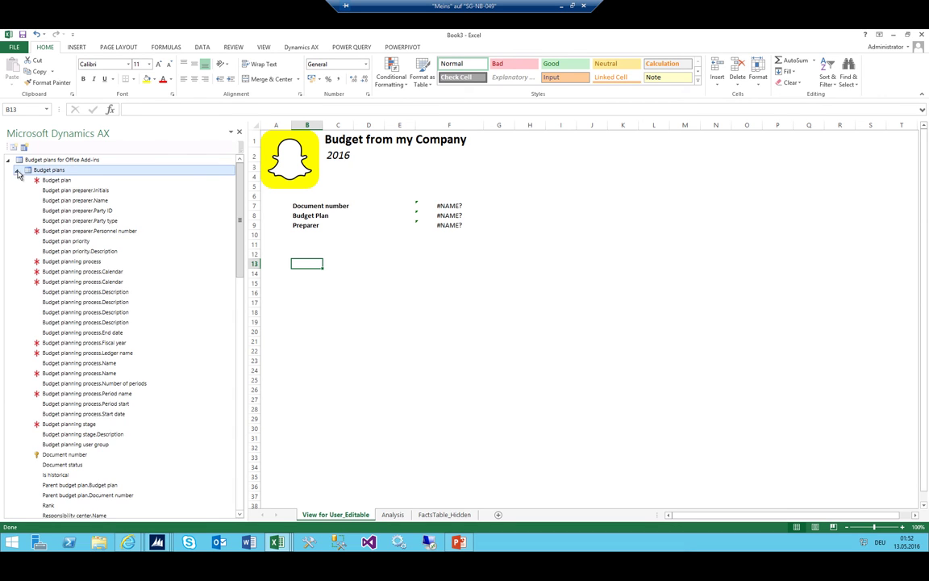
pyautogui.scroll(-15, 108, 270)
pyautogui.scroll(-10, 105, 302)
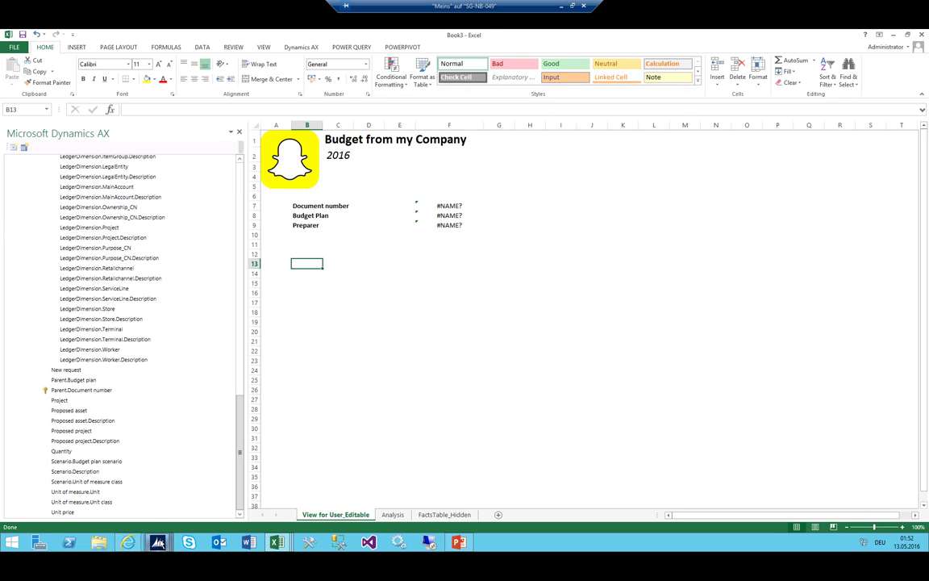
# Switch to Microsoft Dynamics AX and open Matrix fields for worksheet templates in the Budgeting module's budget planning setup.
pyautogui.click(157, 542)
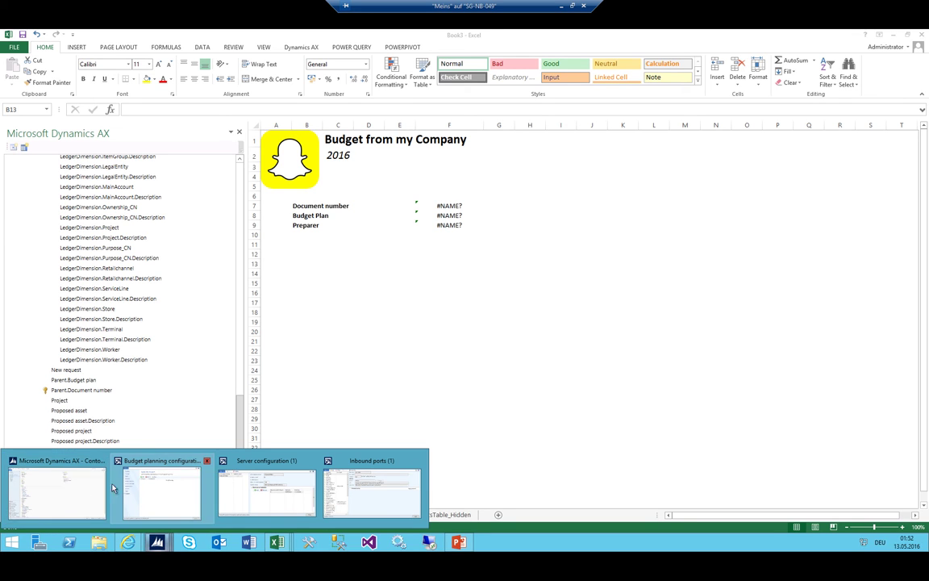
pyautogui.click(63, 484)
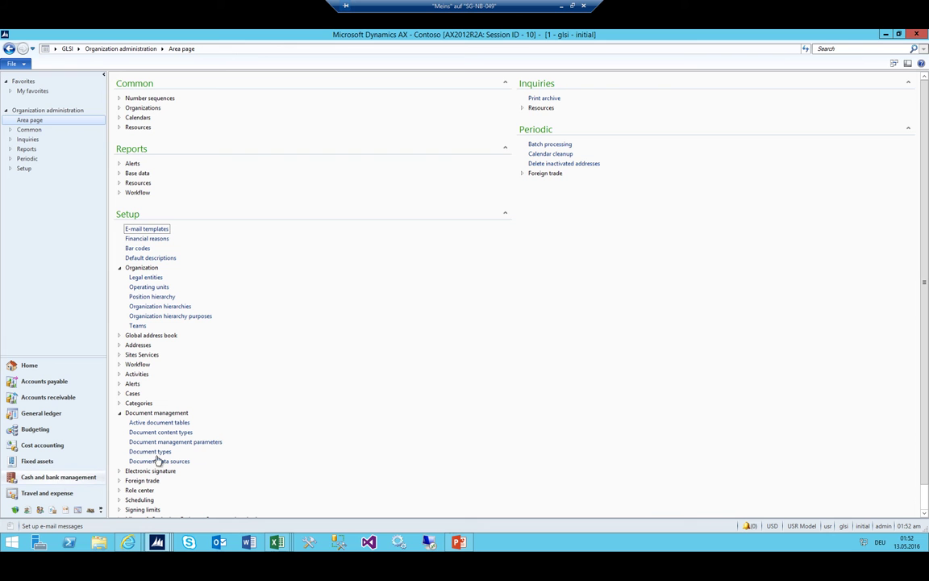
pyautogui.click(78, 49)
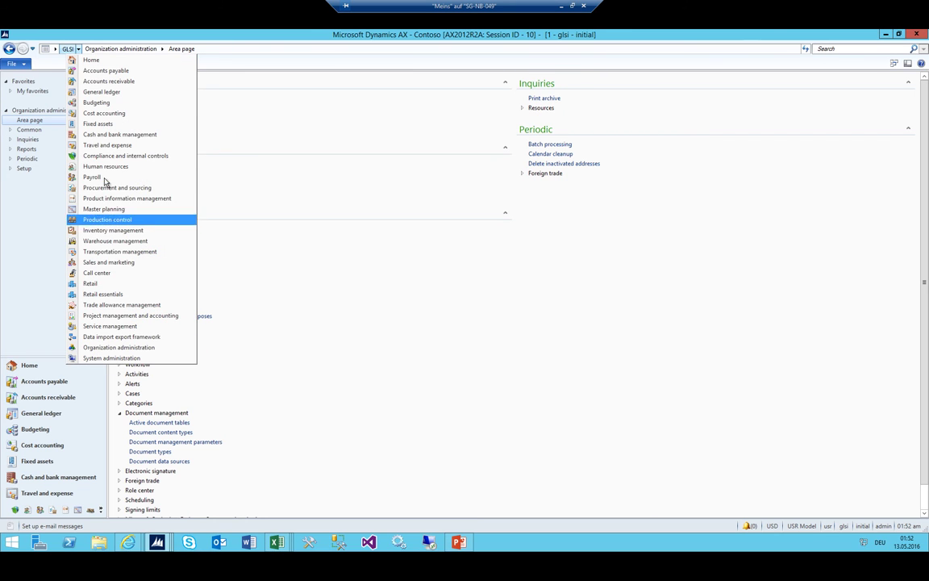
pyautogui.click(96, 102)
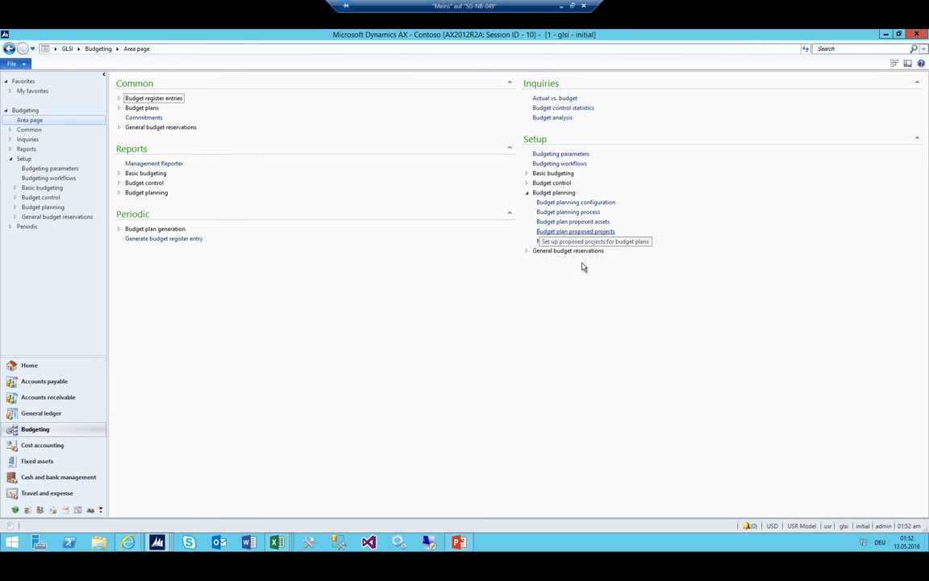
pyautogui.click(554, 240)
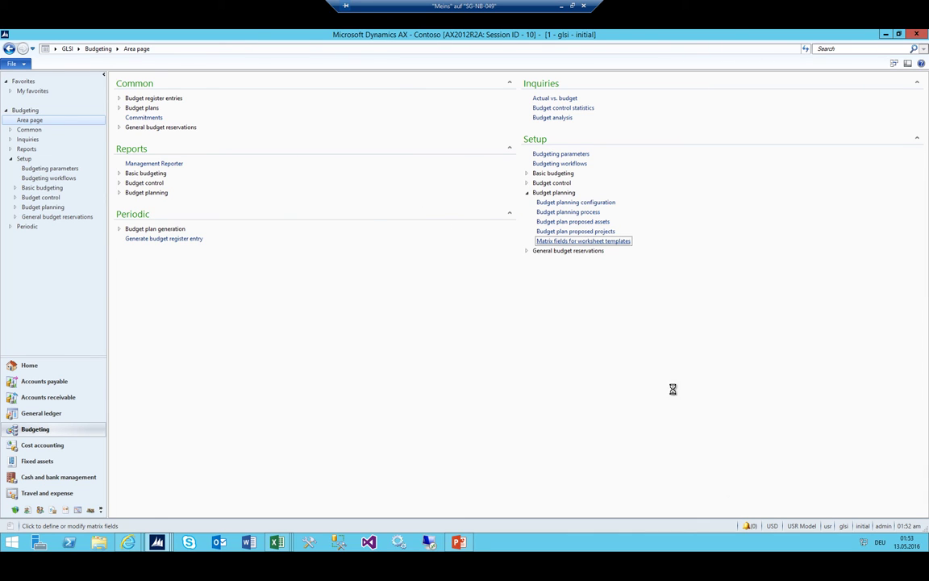
# Return to the Book3 workbook in Excel and locate the Budget plan line detail group in the Dynamics AX field list.
pyautogui.moveTo(289, 547)
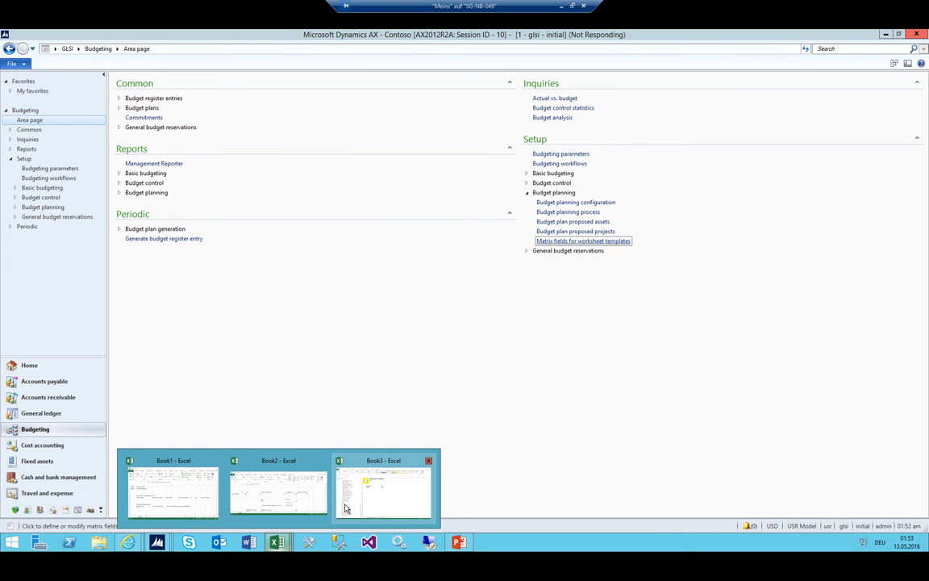
pyautogui.click(317, 448)
pyautogui.scroll(15, 89, 329)
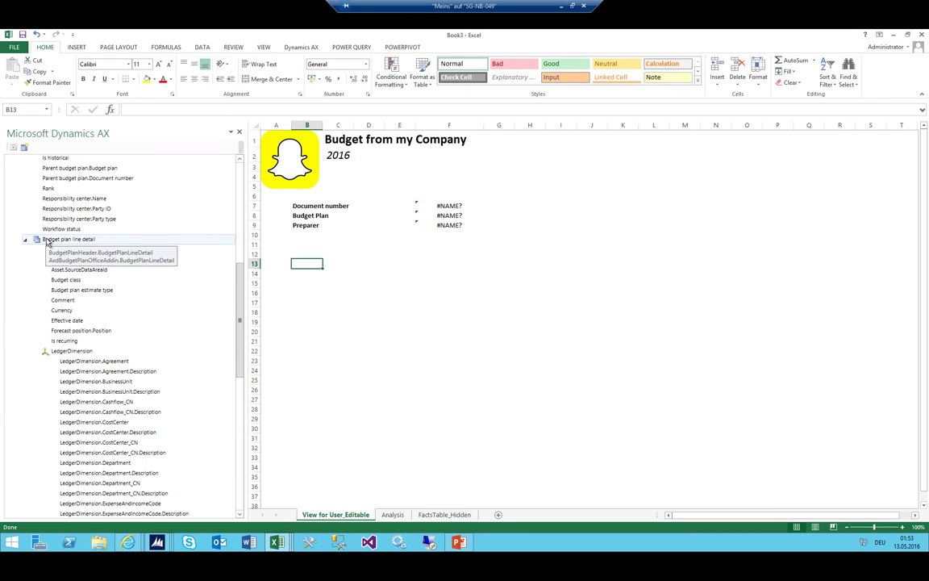
# Start a matrix field under Budget plan line detail named LJA, with Amount as its measure, and make it read-only.
pyautogui.rightClick(45, 240)
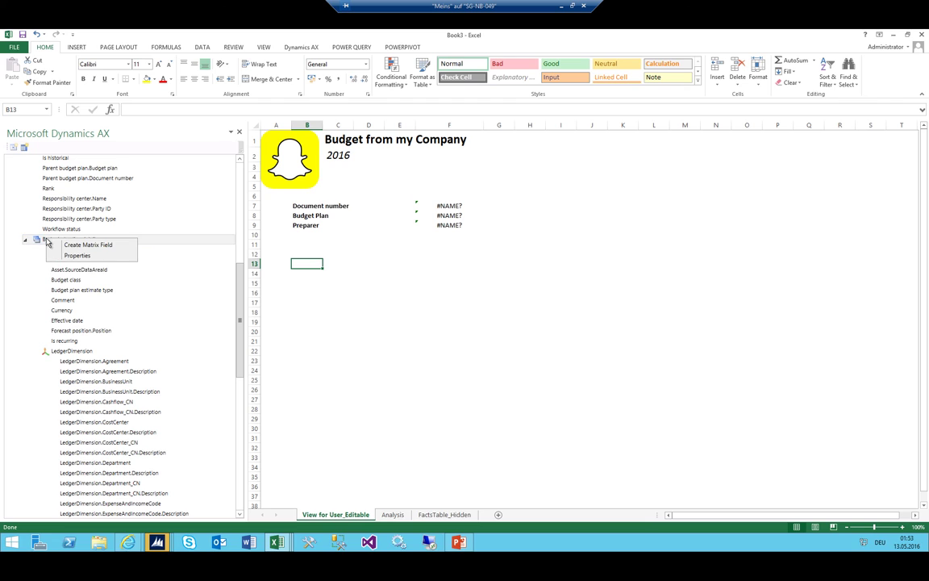
pyautogui.click(96, 244)
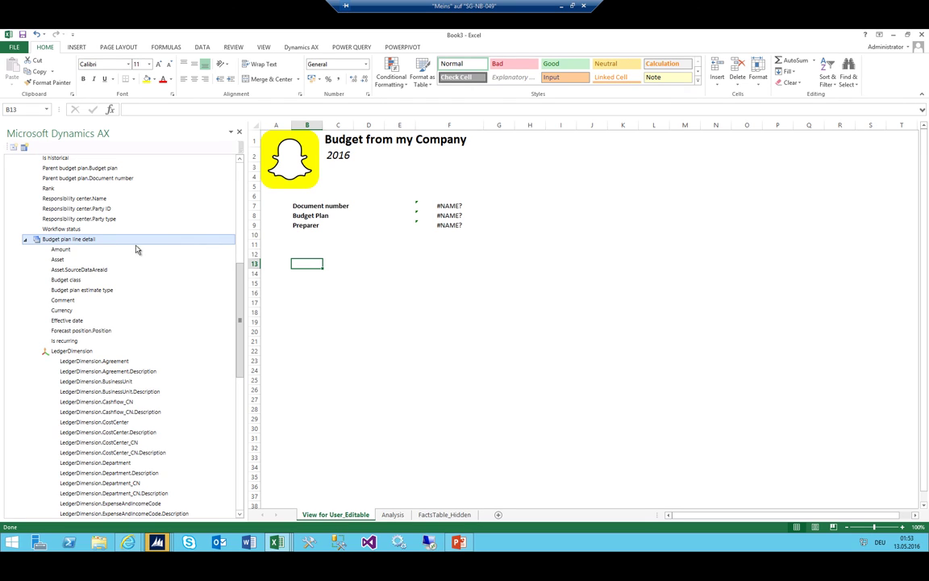
pyautogui.rightClick(89, 242)
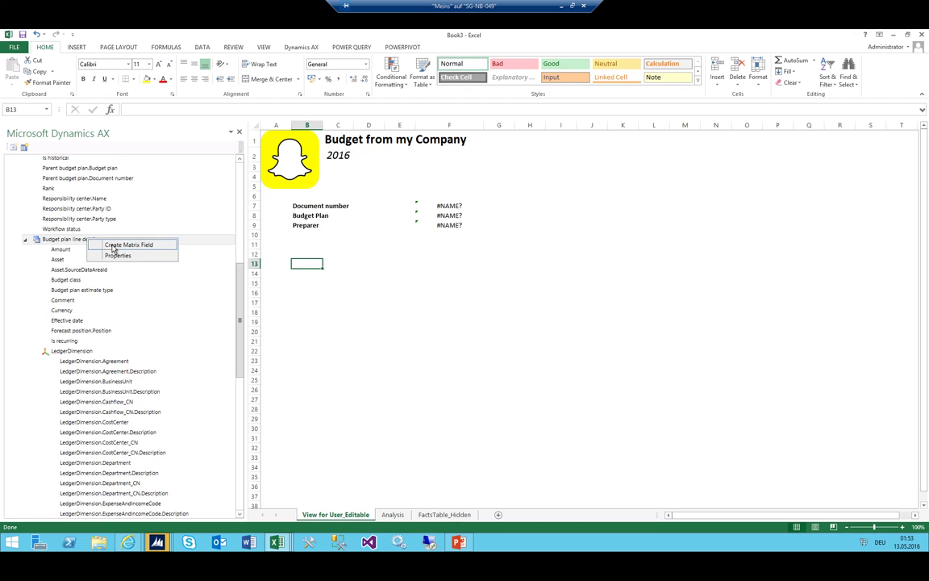
pyautogui.click(109, 244)
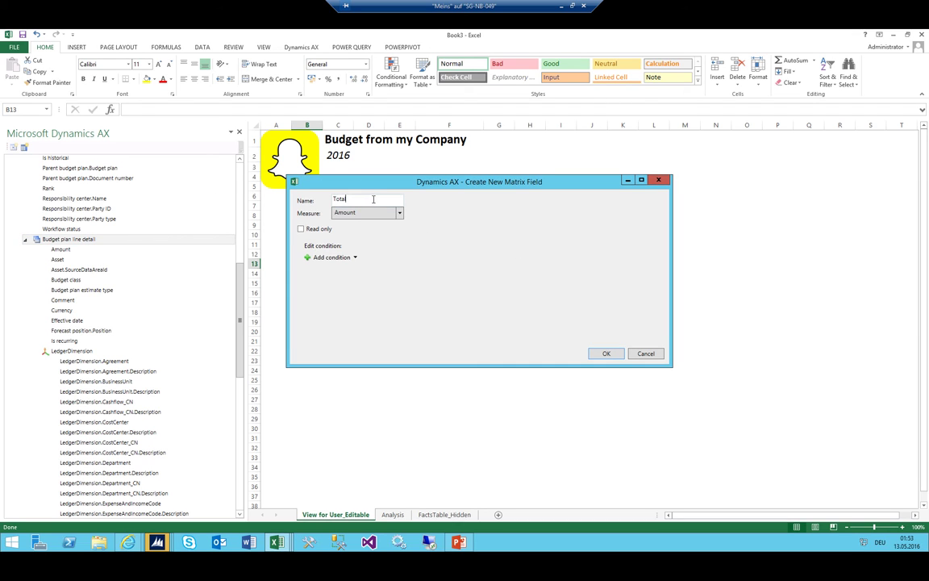
pyautogui.moveTo(373, 199); pyautogui.dragTo(222, 199)
pyautogui.click(301, 229)
# Add the condition that Budget plan line detail.Scenario.Budget plan scenario is 001_LJA and create the LJA matrix field.
pyautogui.click(355, 257)
pyautogui.click(348, 264)
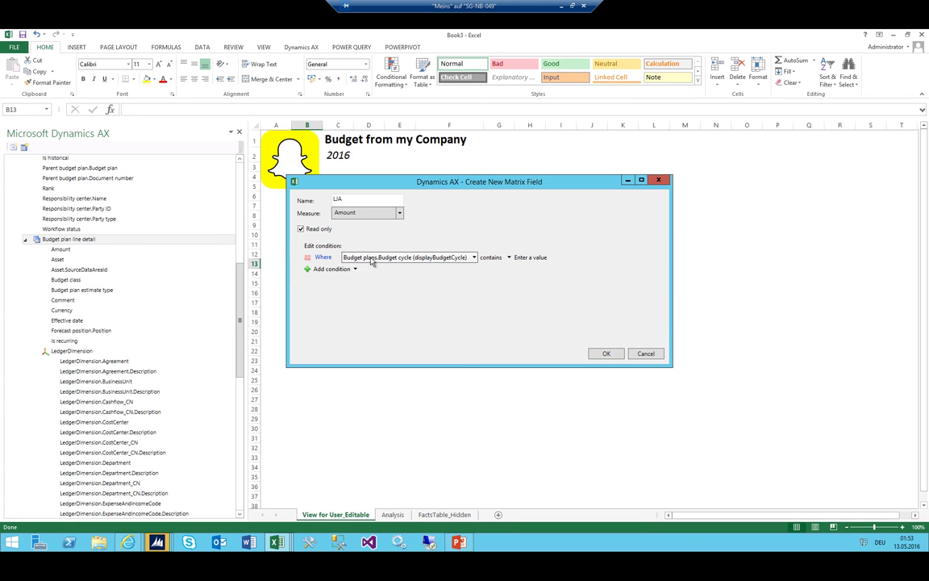
pyautogui.click(468, 257)
pyautogui.moveTo(418, 282)
pyautogui.scroll(-5, 500, 363)
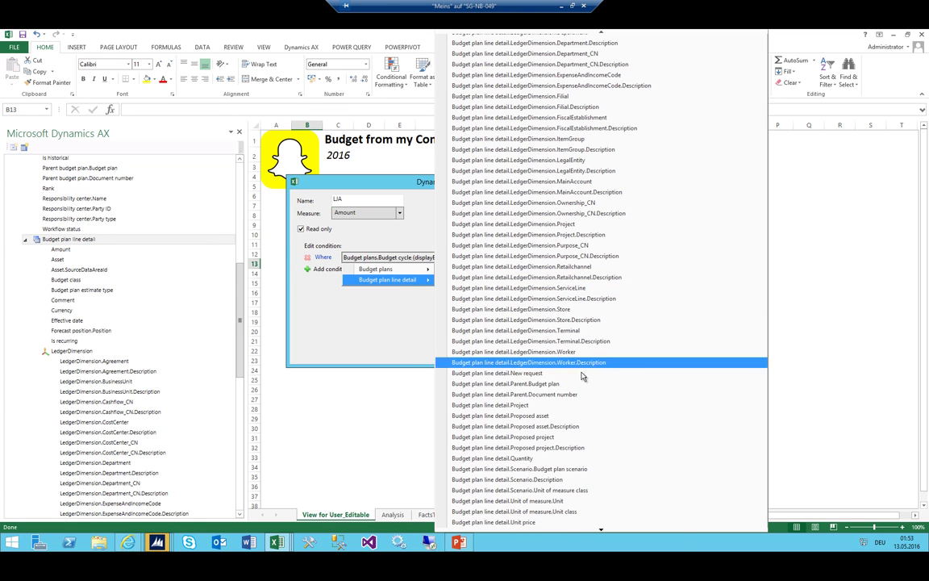
pyautogui.click(568, 470)
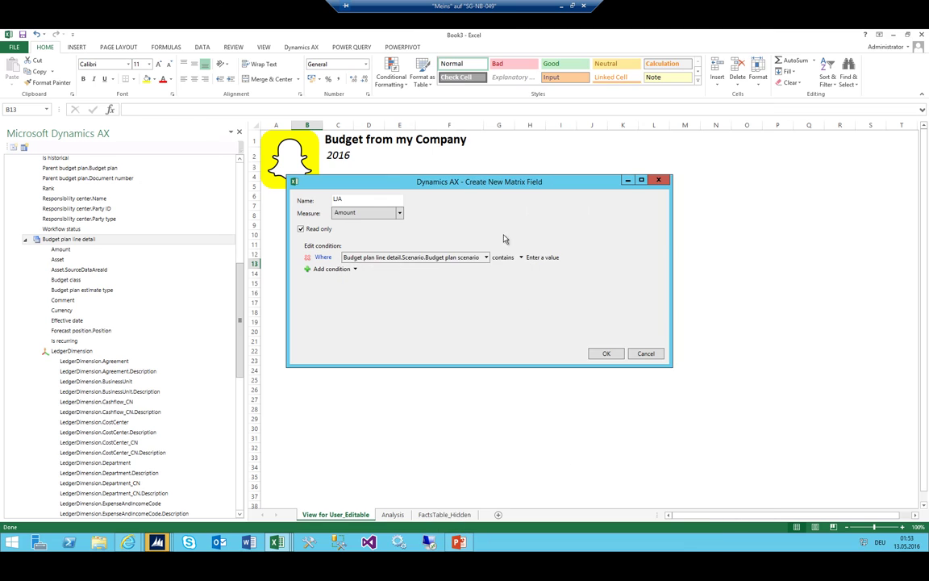
pyautogui.click(498, 257)
pyautogui.click(534, 268)
pyautogui.click(524, 257)
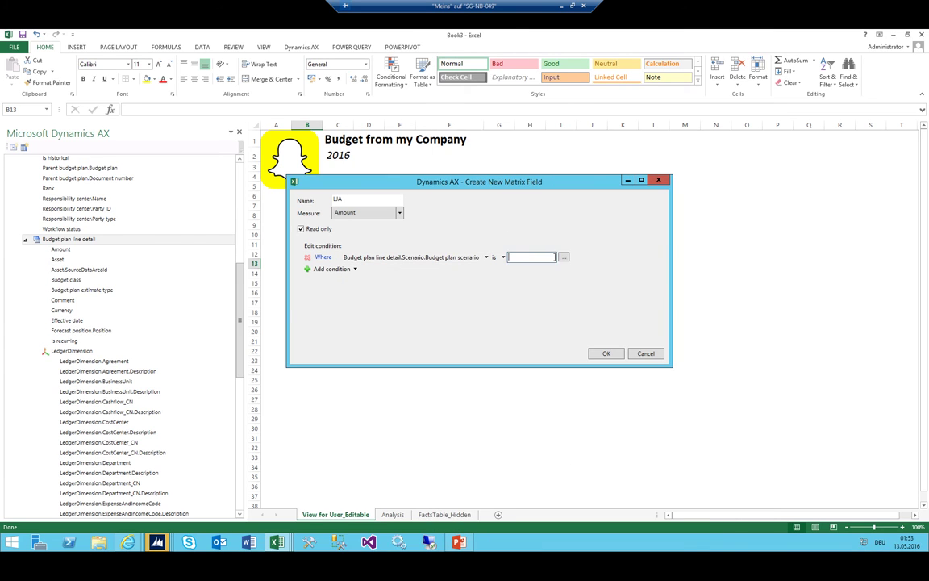
pyautogui.click(557, 258)
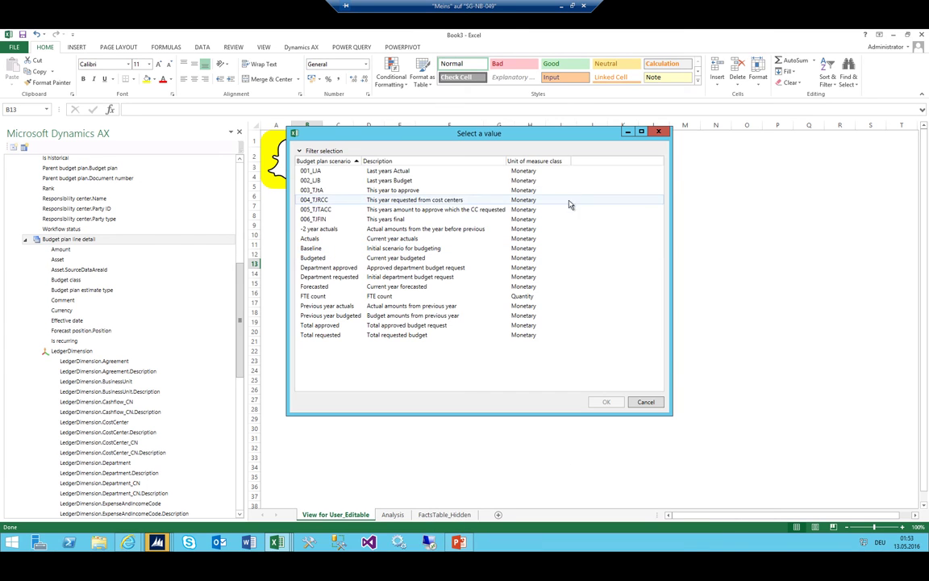
pyautogui.doubleClick(328, 172)
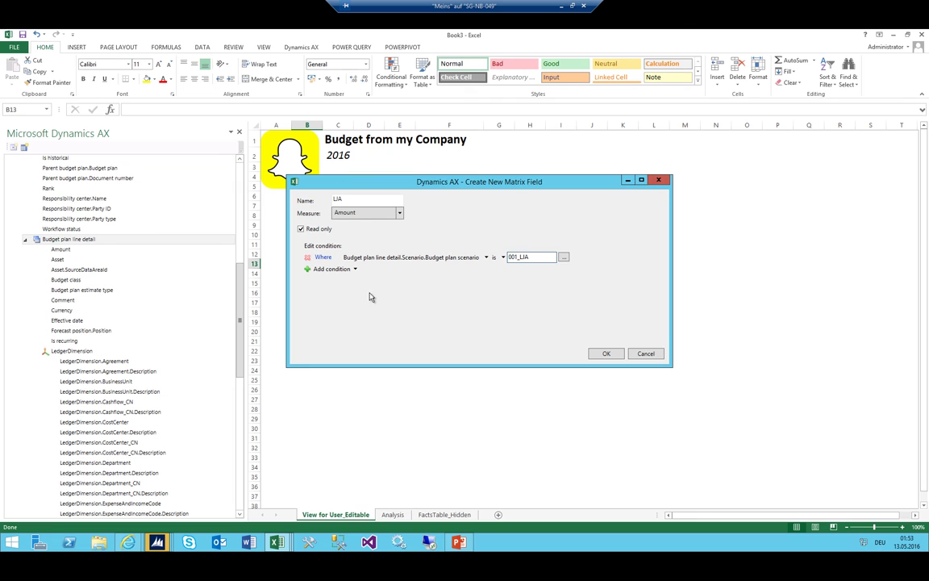
pyautogui.click(605, 353)
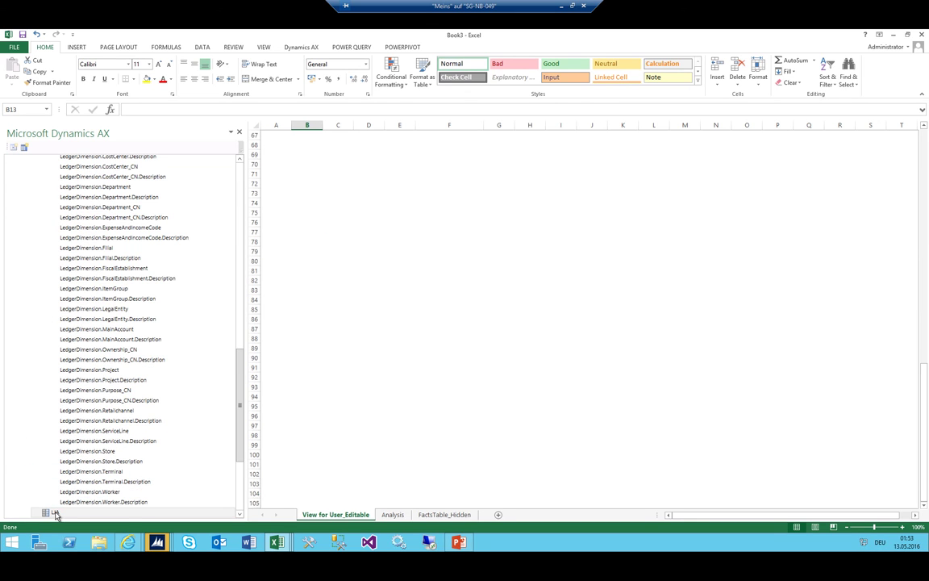
# Start a second matrix field under Budget plan line detail named LJB, with Amount as its measure, and make it read-only.
pyautogui.scroll(6, 381, 223)
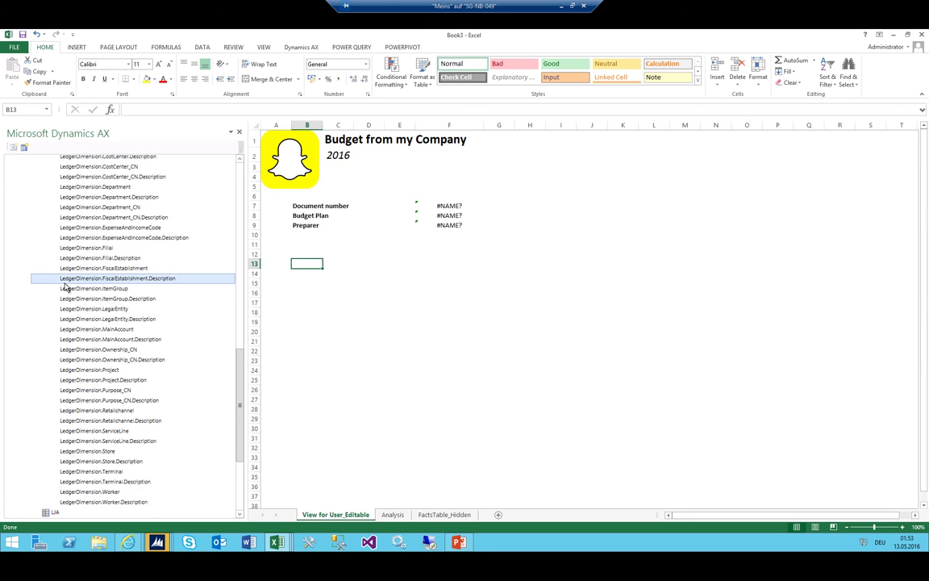
pyautogui.scroll(12, 65, 311)
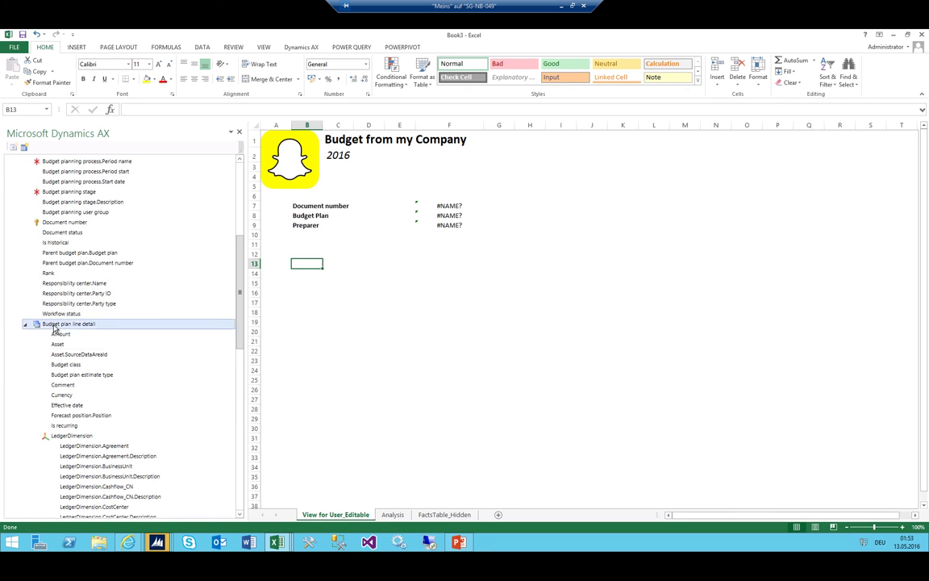
pyautogui.rightClick(55, 324)
pyautogui.click(117, 331)
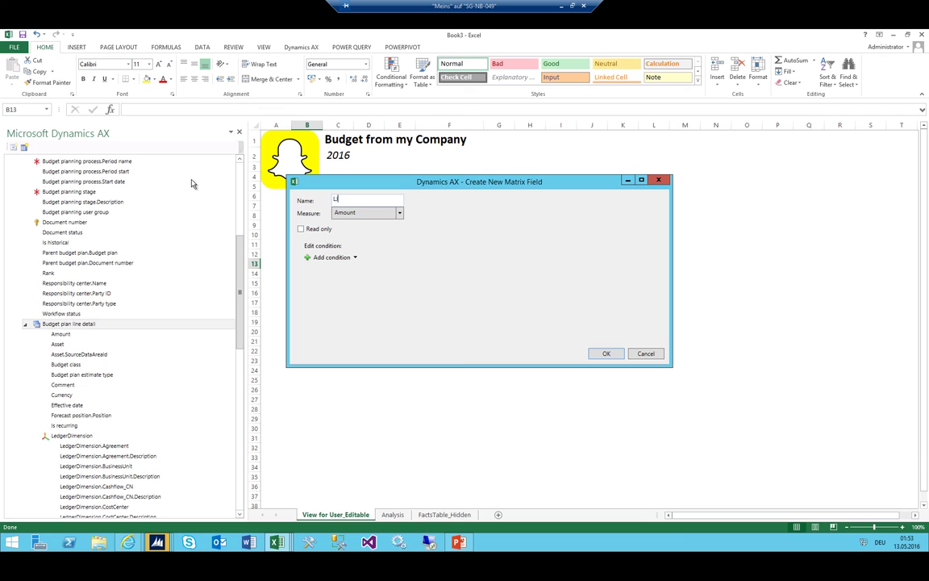
pyautogui.click(300, 229)
# Add the condition that Budget plan line detail.Scenario.Budget plan scenario is 002_LJB and create the LJB matrix field.
pyautogui.click(338, 258)
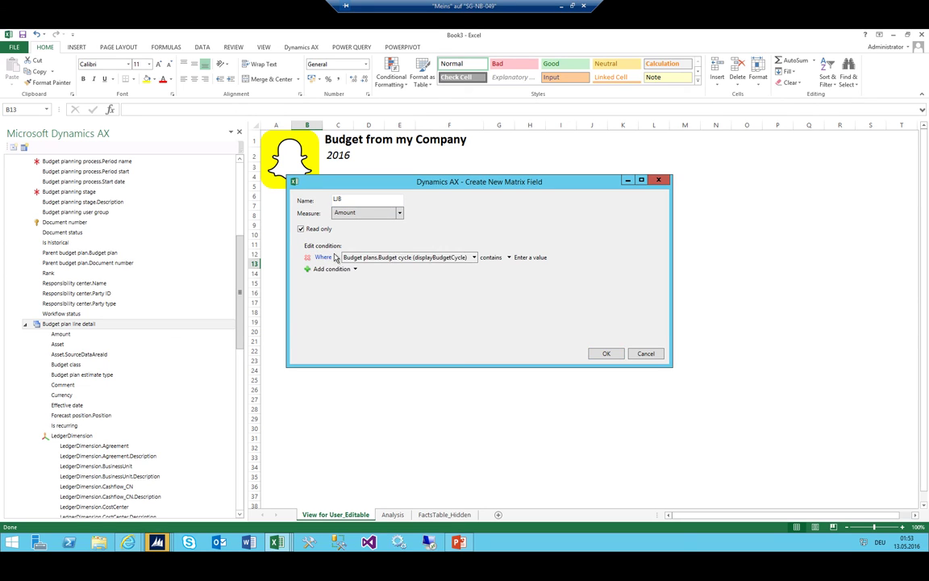
pyautogui.click(349, 269)
pyautogui.moveTo(393, 280)
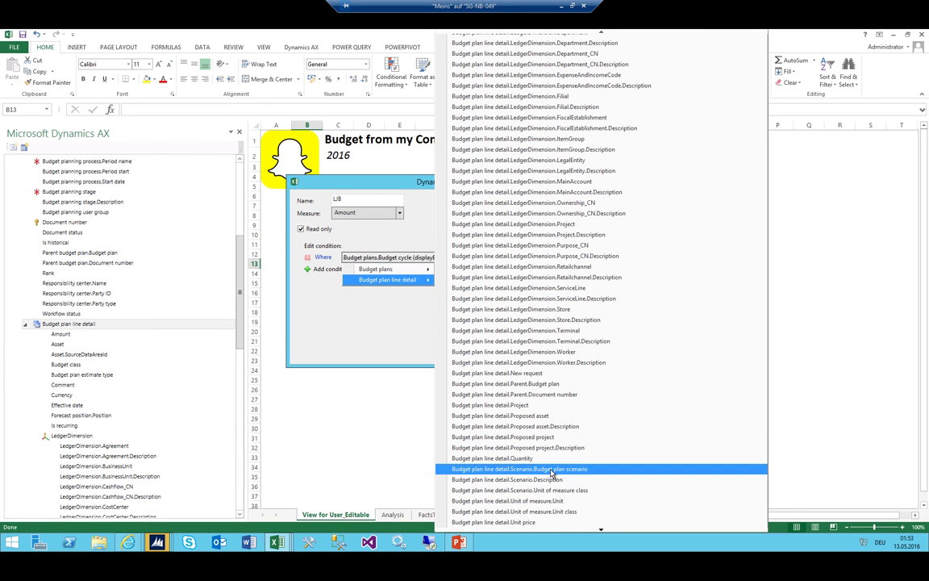
pyautogui.click(557, 469)
pyautogui.click(505, 258)
pyautogui.click(510, 290)
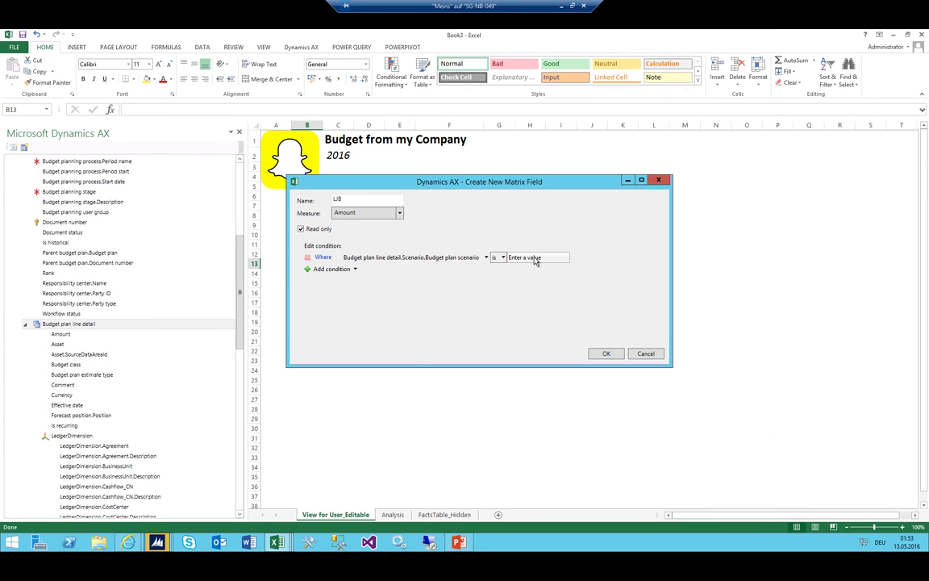
pyautogui.click(563, 257)
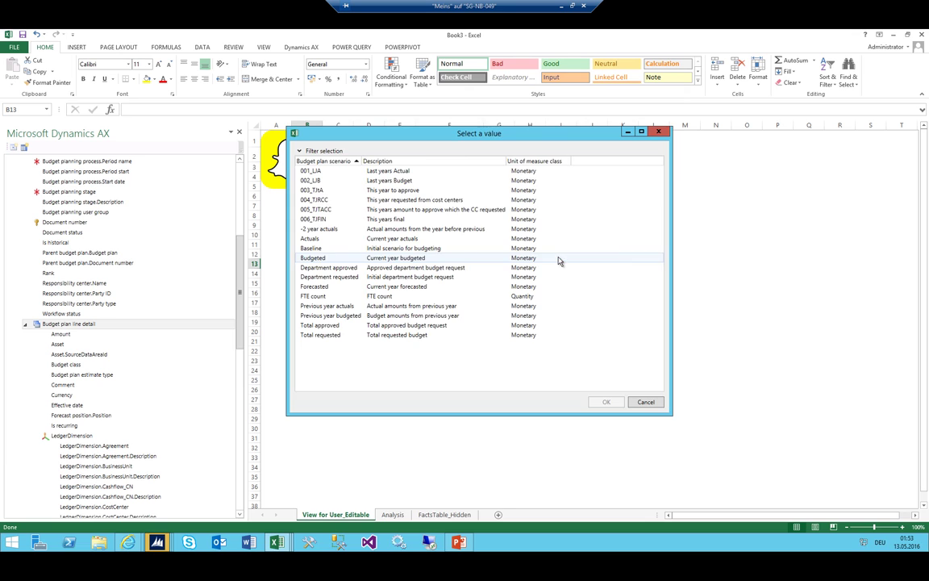
pyautogui.doubleClick(318, 182)
pyautogui.click(604, 353)
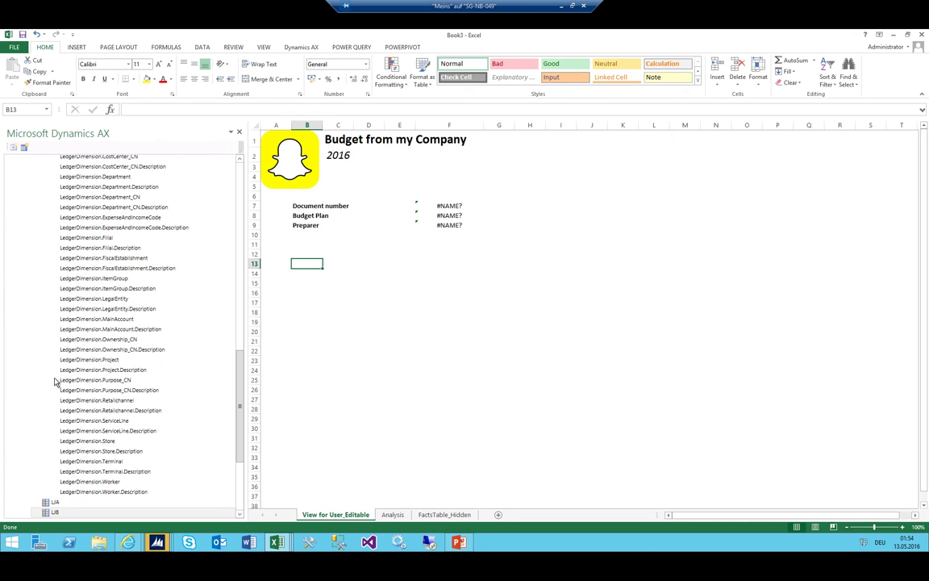
# Start an editable matrix field under Budget plan line detail named TJFinProp, with Amount as its measure.
pyautogui.scroll(3, 79, 337)
pyautogui.scroll(5, 78, 336)
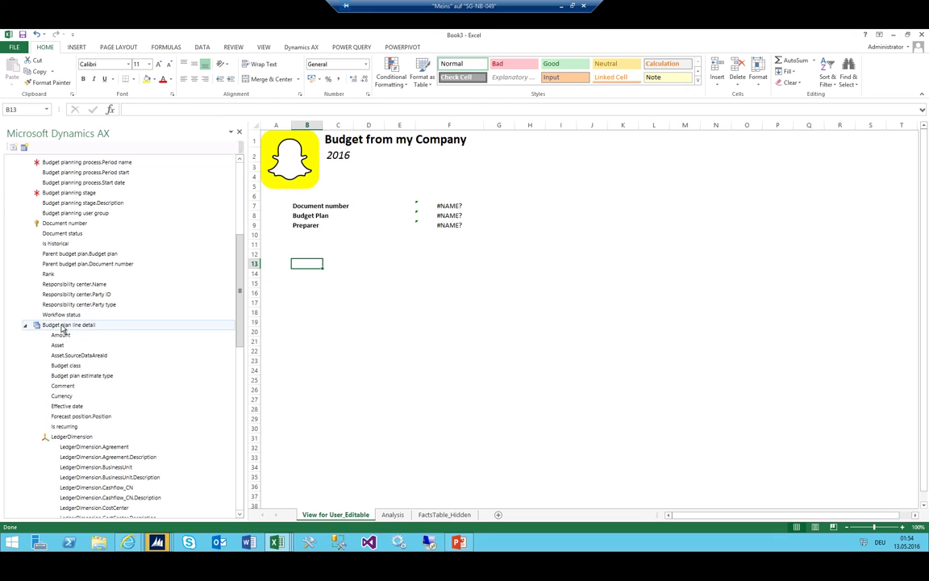
pyautogui.moveTo(84, 335); pyautogui.dragTo(381, 212)
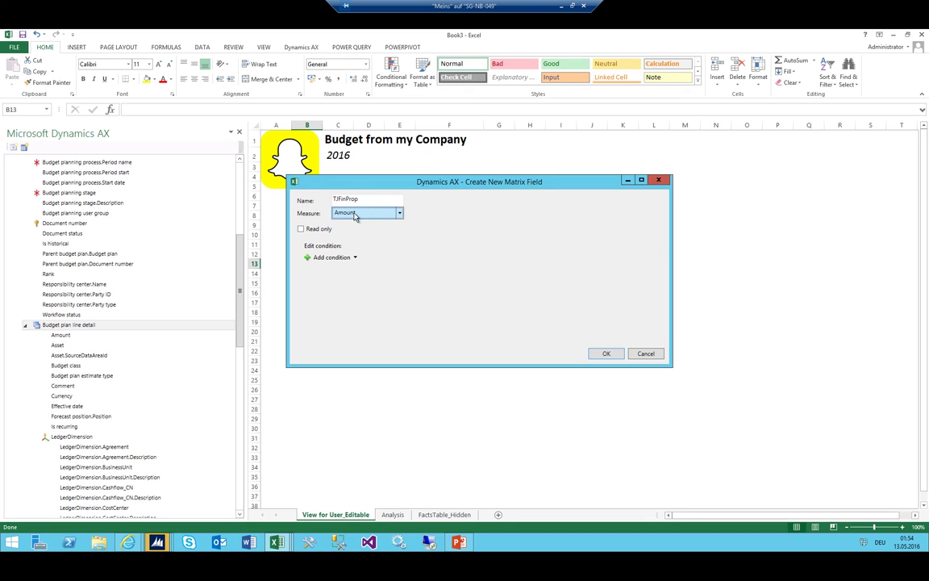
# Add the condition that Budget plan line detail.Scenario.Budget plan scenario is 003_TJtA and create the TJFinProp matrix field.
pyautogui.click(329, 258)
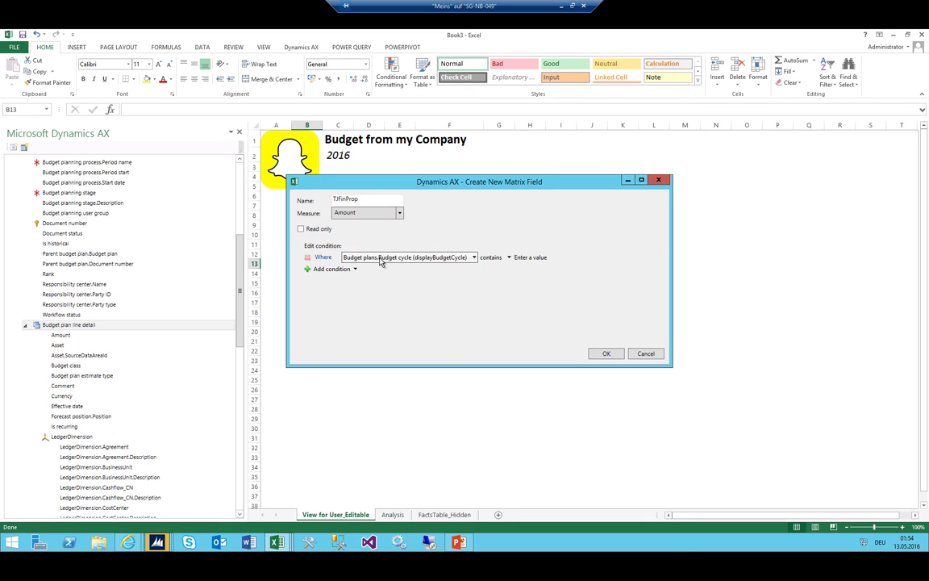
pyautogui.click(434, 258)
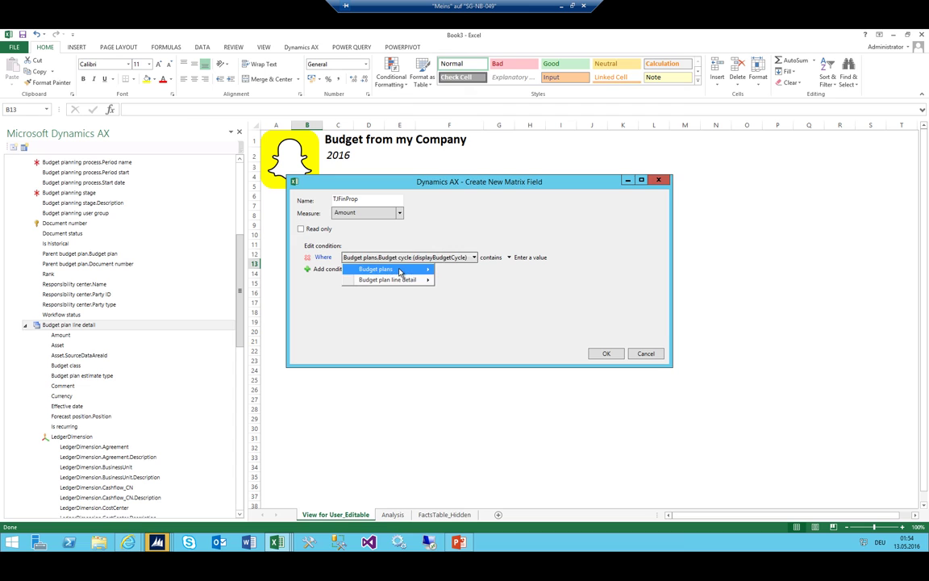
pyautogui.moveTo(425, 278)
pyautogui.scroll(-7, 504, 282)
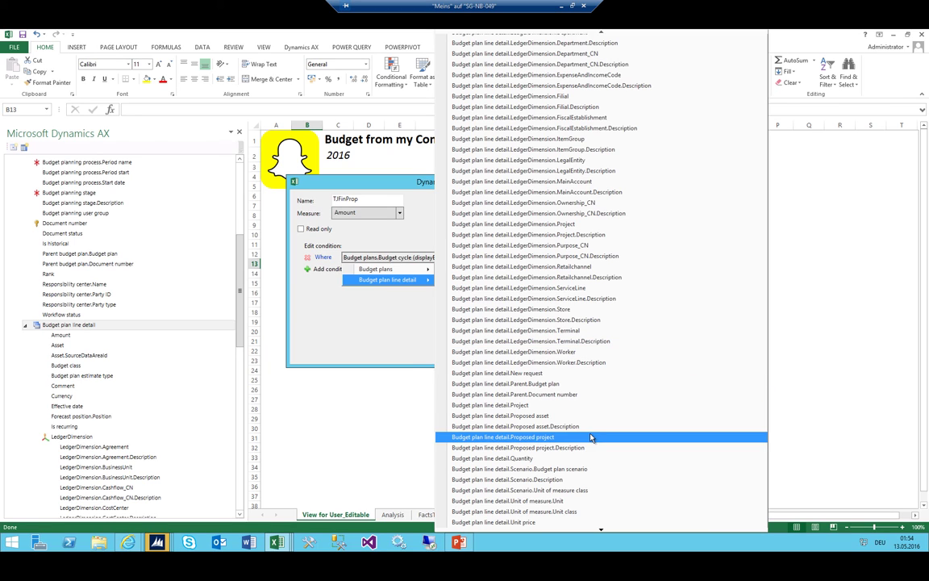
pyautogui.click(556, 469)
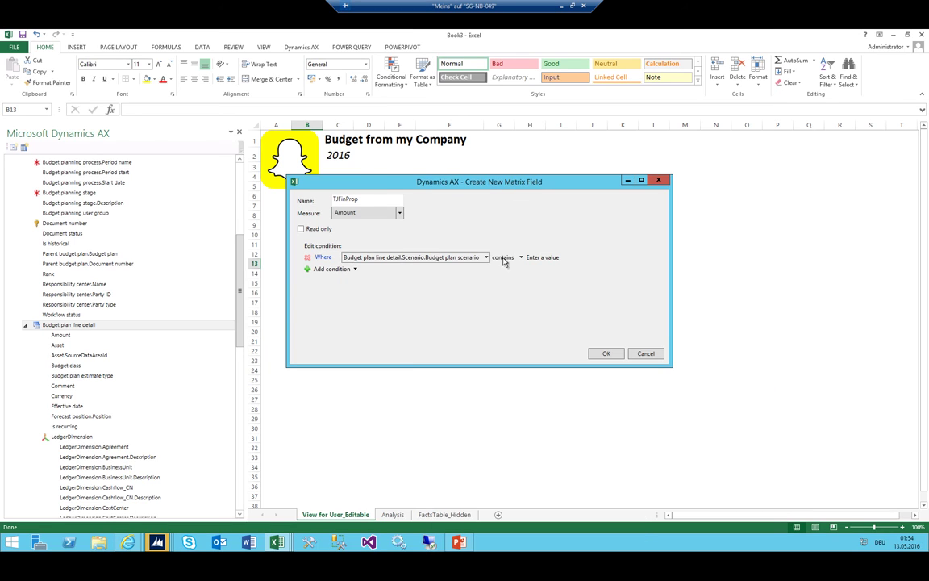
pyautogui.click(509, 262)
pyautogui.click(508, 291)
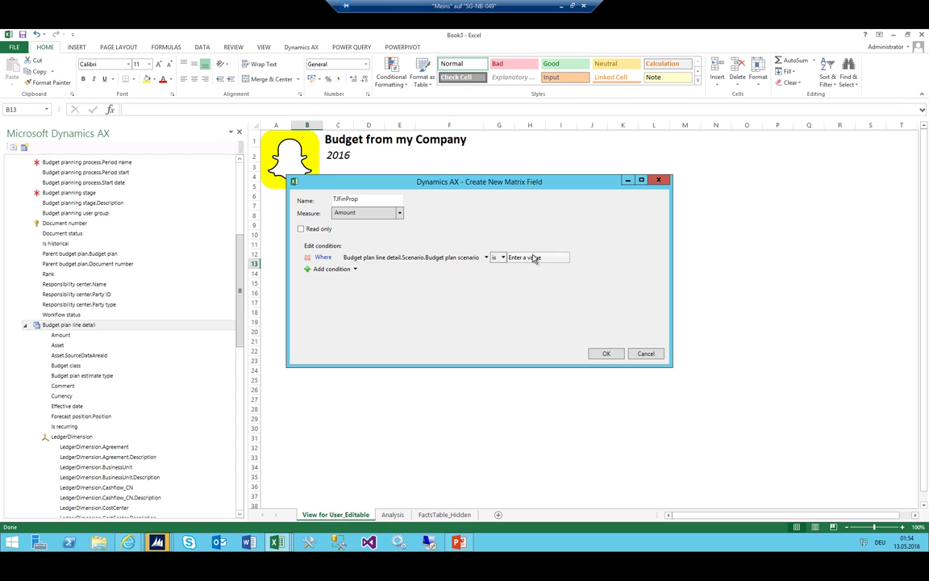
pyautogui.click(565, 258)
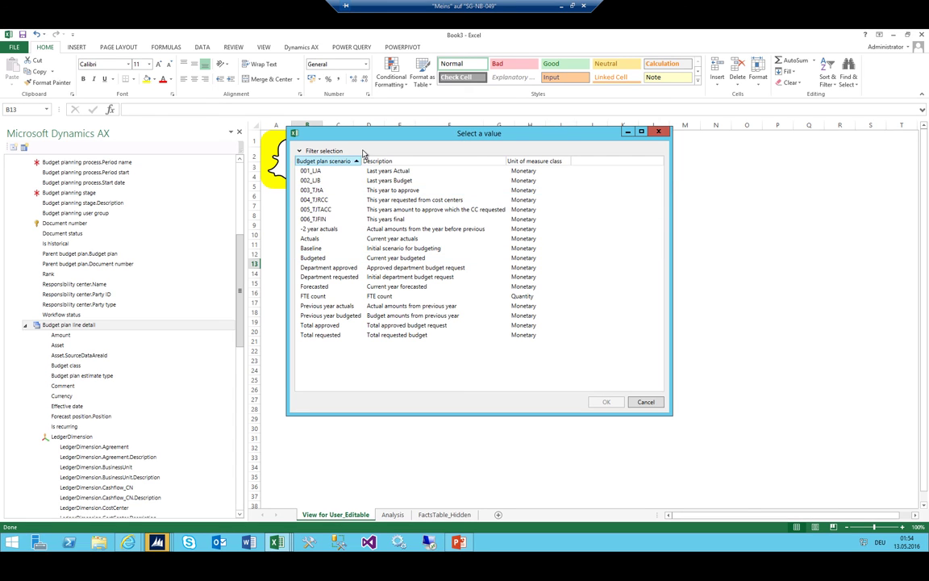
pyautogui.moveTo(339, 129); pyautogui.dragTo(595, 152)
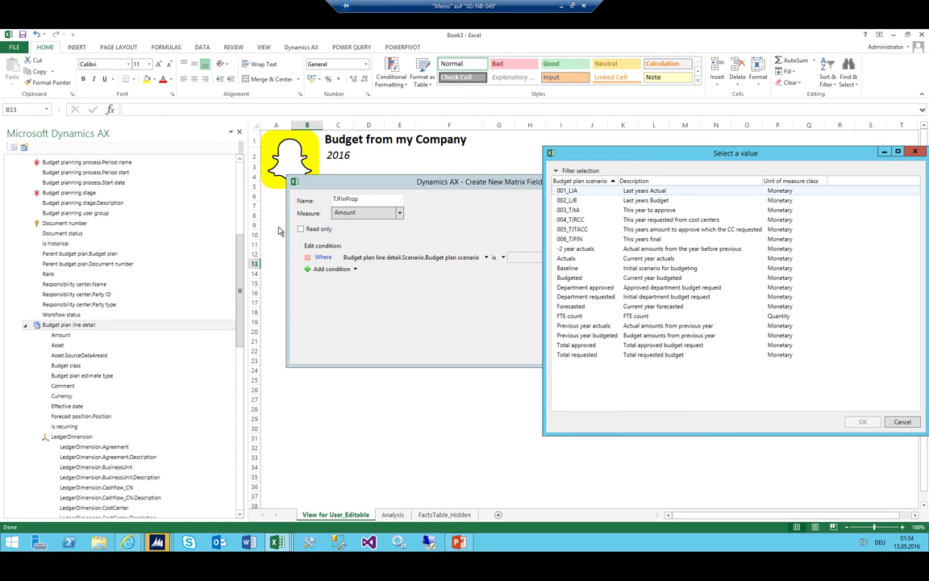
pyautogui.click(577, 212)
pyautogui.click(855, 421)
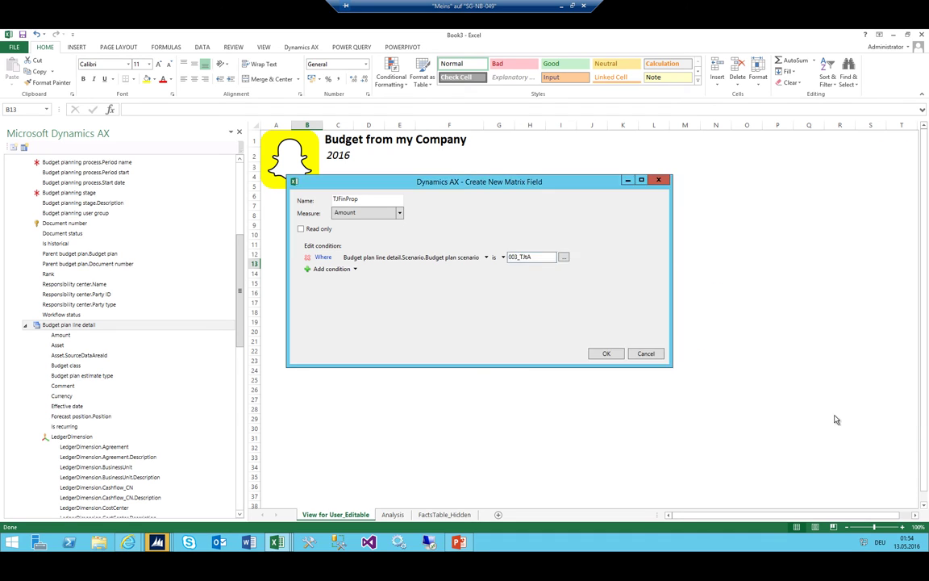
pyautogui.click(605, 354)
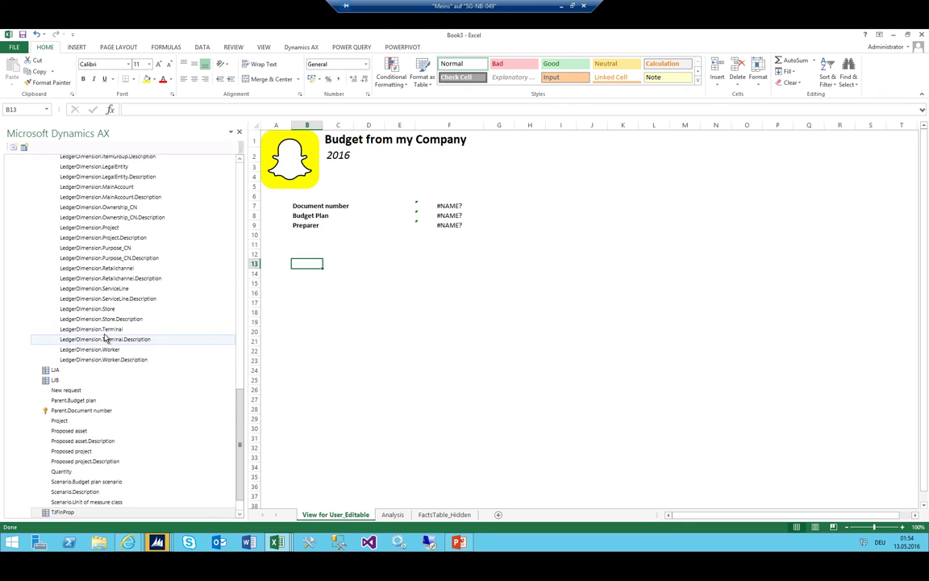
# Start an editable matrix field under Budget plan line detail named TJPbDep, with Amount as its measure.
pyautogui.scroll(14, 81, 314)
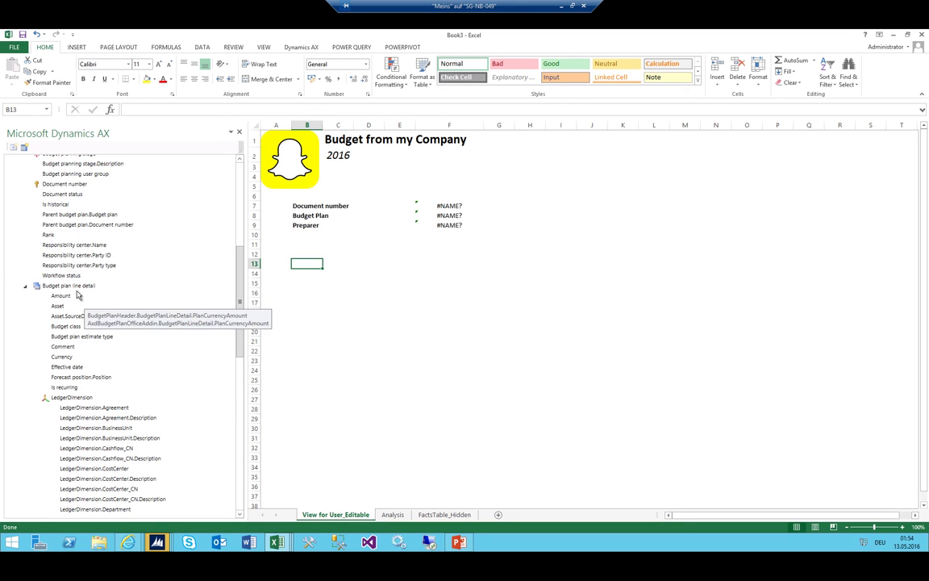
pyautogui.rightClick(72, 287)
pyautogui.click(113, 293)
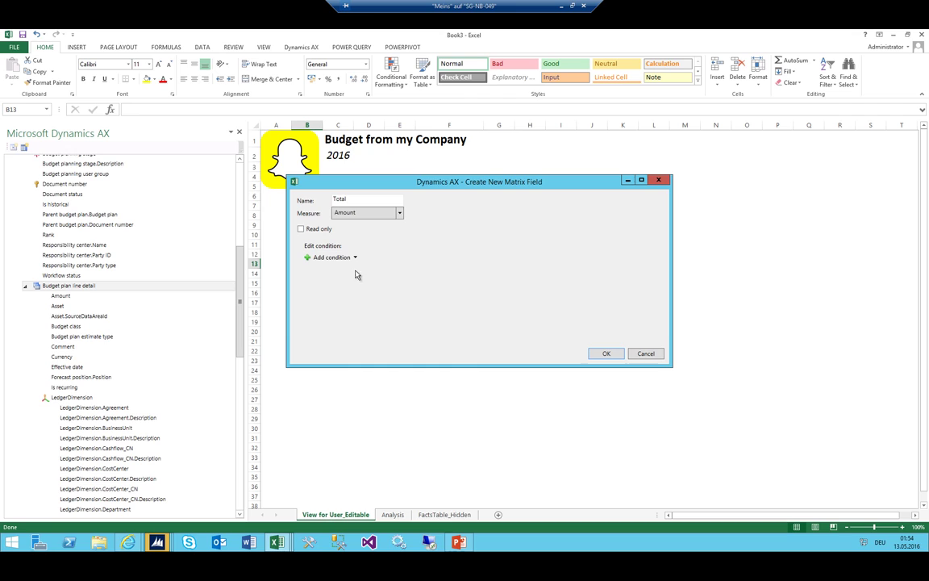
pyautogui.write('Total')
pyautogui.doubleClick(363, 201)
# Add the condition that Budget plan line detail.Scenario.Budget plan scenario is 004_TJRCC and create the TJPbDep matrix field.
pyautogui.click(325, 257)
pyautogui.click(355, 257)
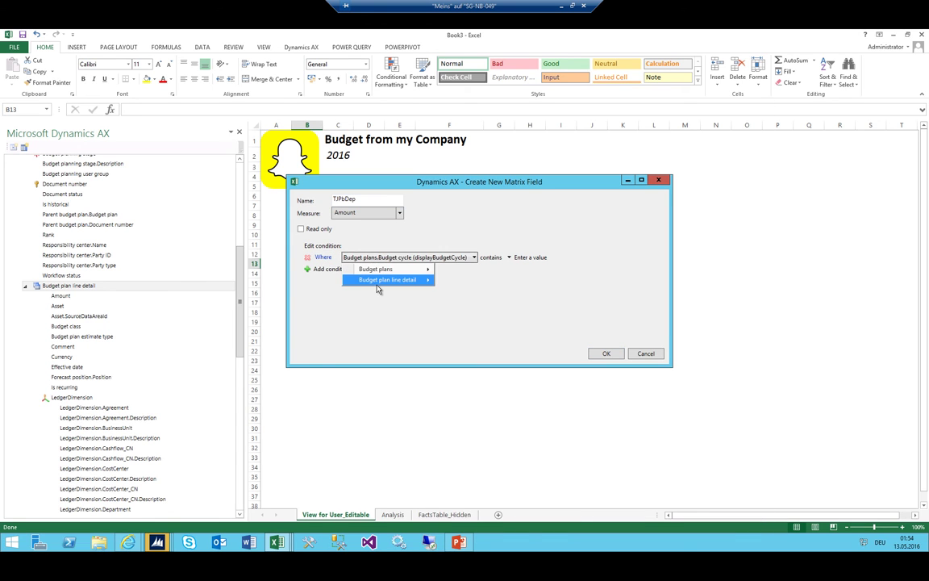
pyautogui.moveTo(379, 280)
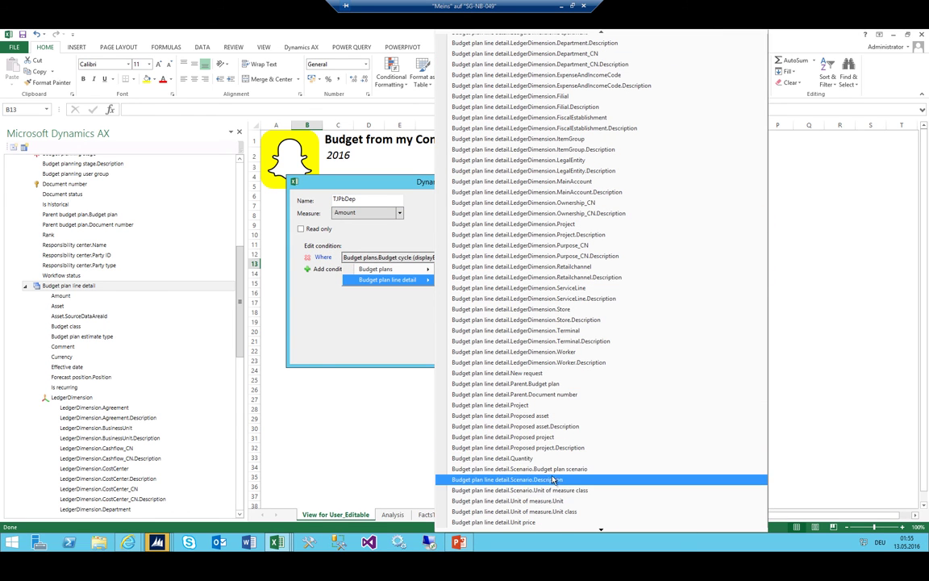
pyautogui.click(532, 469)
pyautogui.click(504, 258)
pyautogui.click(506, 276)
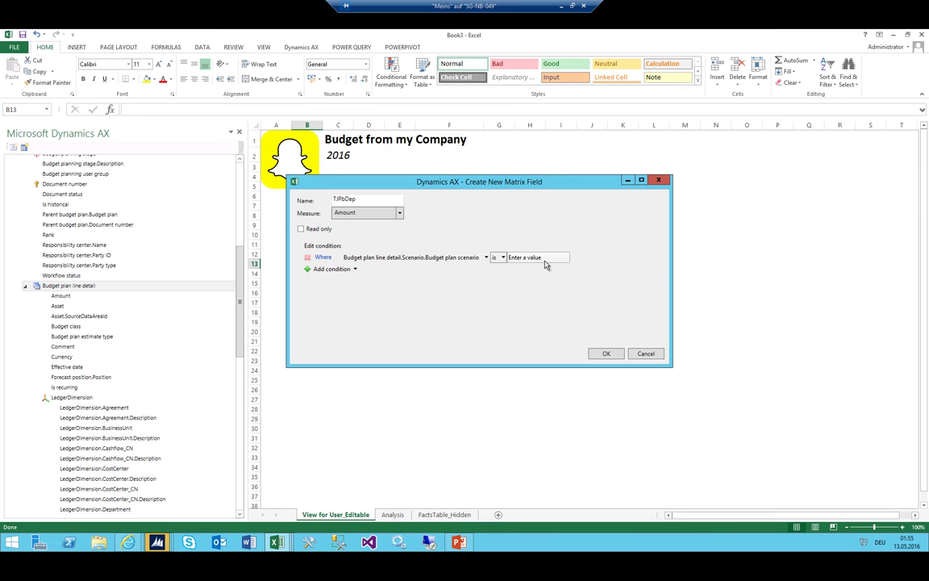
pyautogui.click(560, 259)
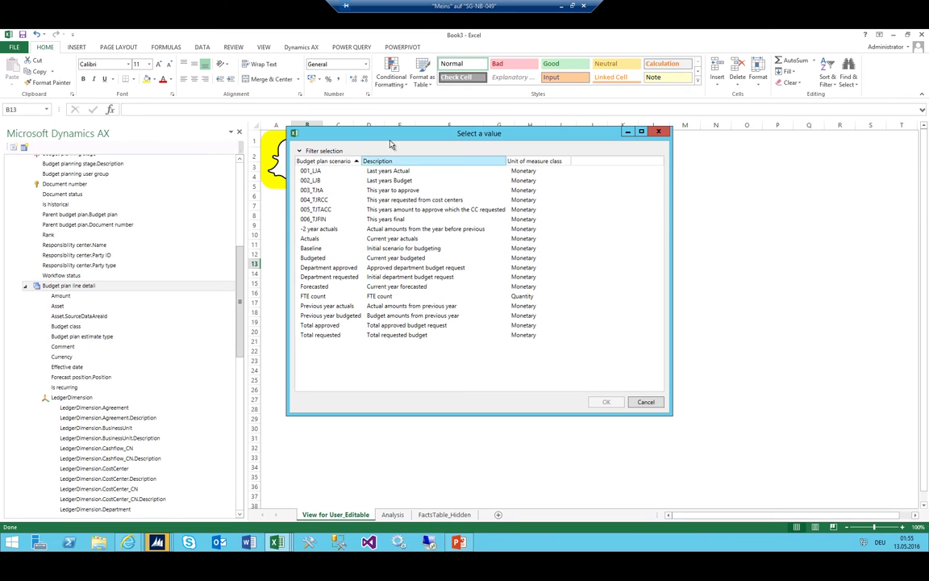
pyautogui.doubleClick(324, 200)
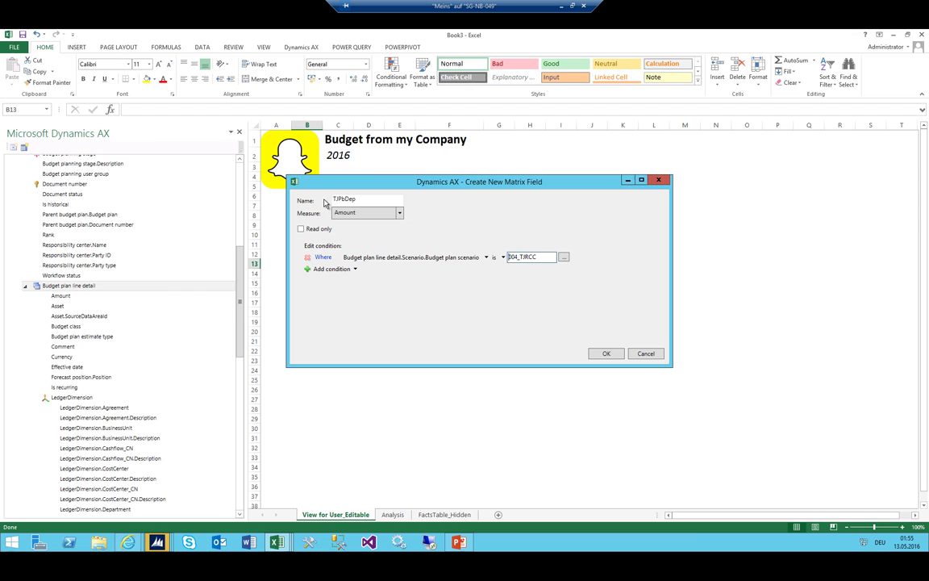
pyautogui.click(604, 355)
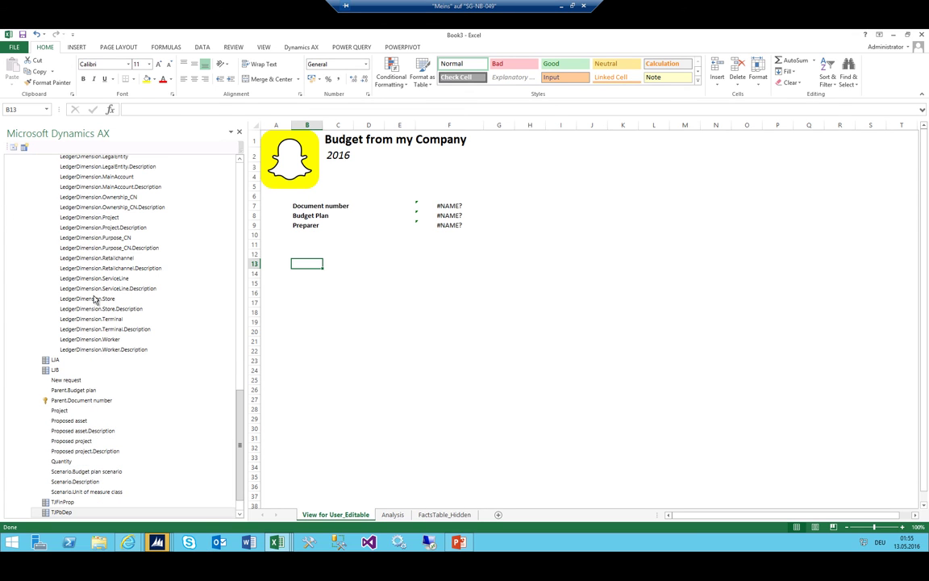
# Start an editable matrix field under Budget plan line detail named TJFtAp, with Amount as its measure.
pyautogui.scroll(15, 95, 298)
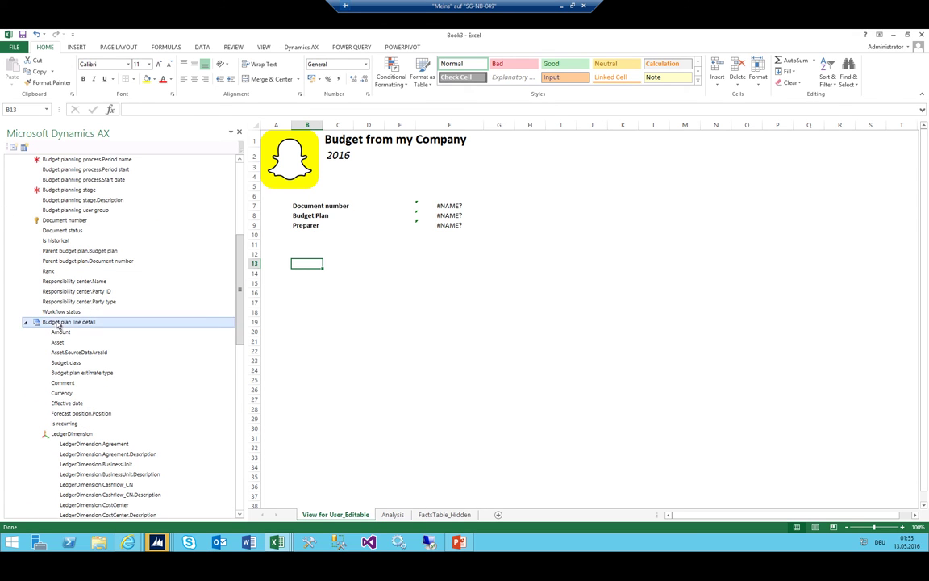
pyautogui.rightClick(56, 324)
pyautogui.click(80, 332)
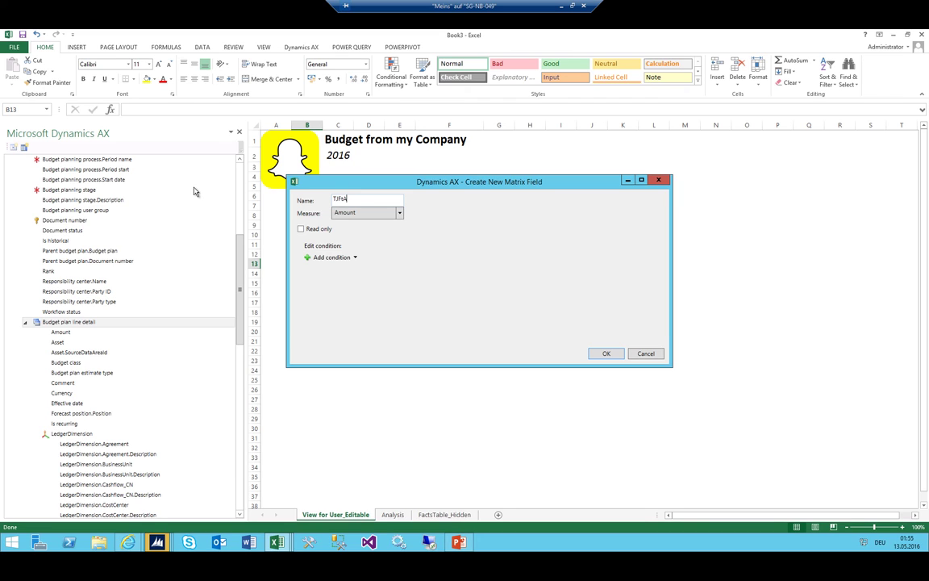
# Add the condition that Budget plan line detail.Scenario.Budget plan scenario is 005_TJTACC and create the TJFtAp matrix field.
pyautogui.click(319, 257)
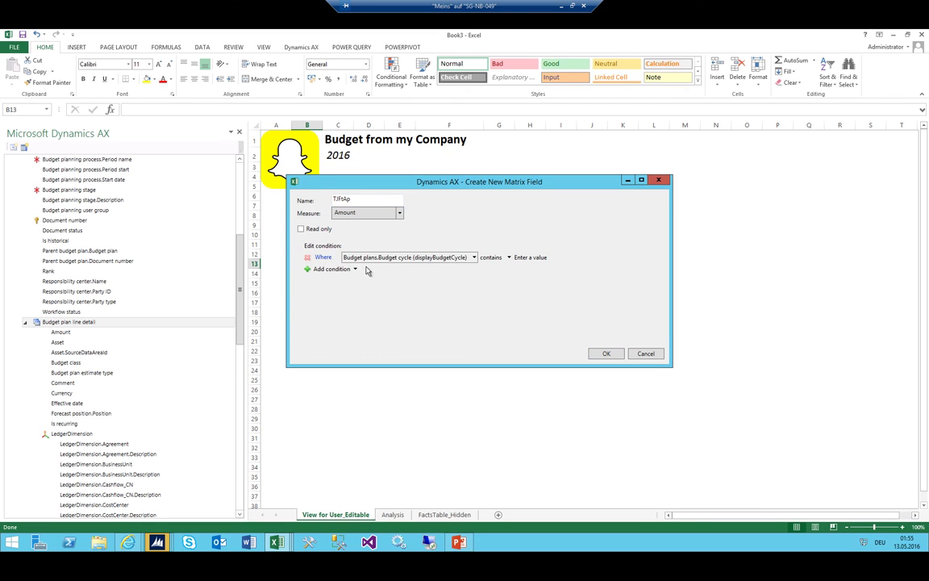
pyautogui.click(401, 258)
pyautogui.moveTo(389, 279)
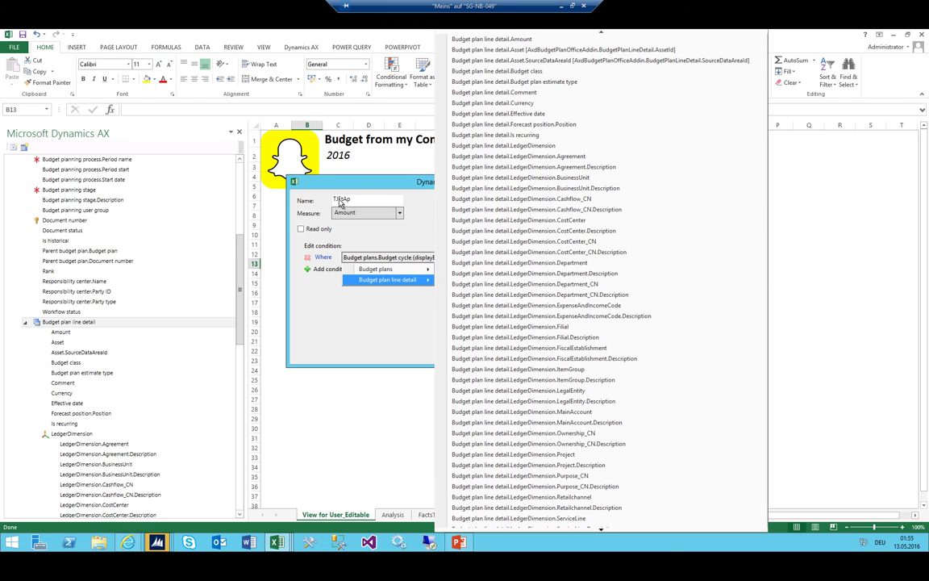
pyautogui.scroll(-5, 540, 209)
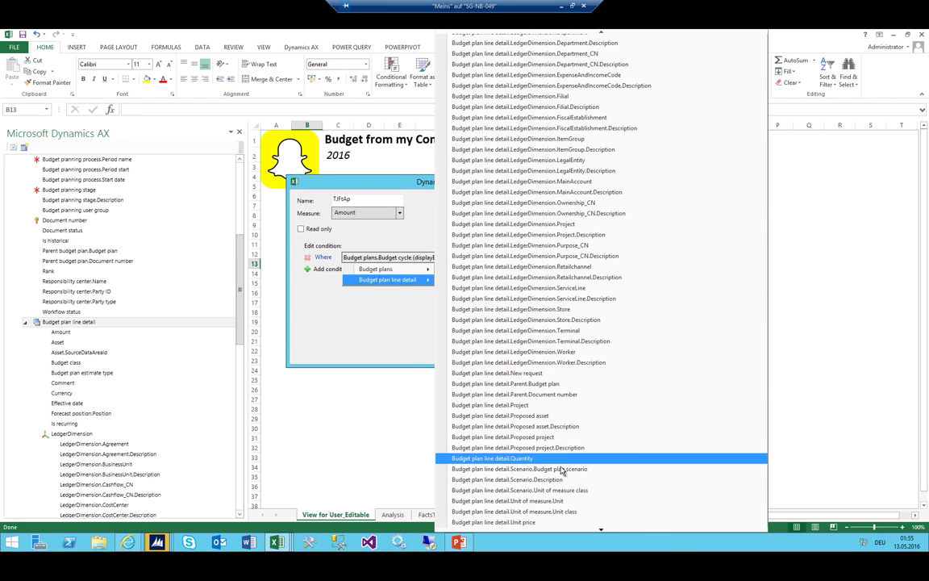
pyautogui.click(557, 412)
pyautogui.click(507, 257)
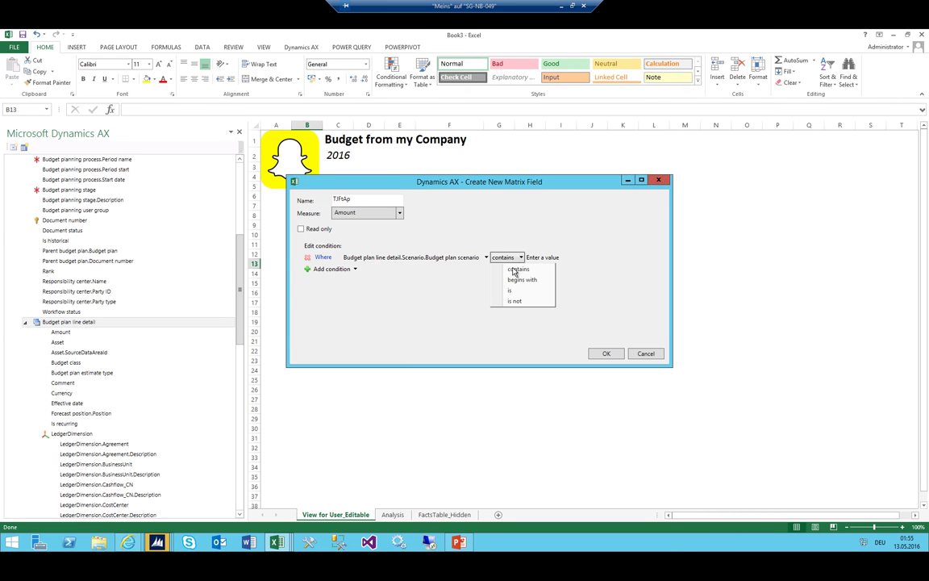
pyautogui.click(514, 272)
pyautogui.click(534, 259)
pyautogui.click(559, 258)
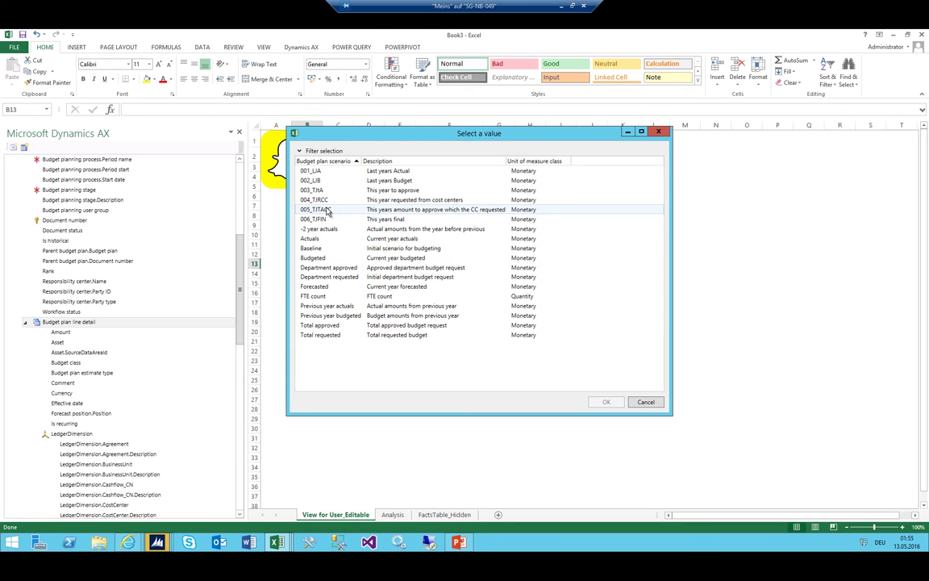
pyautogui.doubleClick(323, 210)
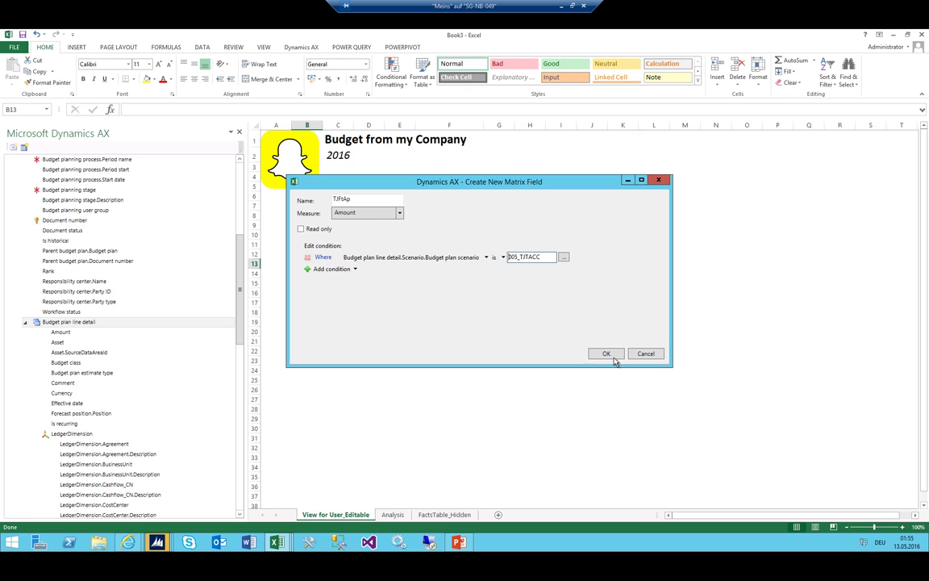
pyautogui.click(613, 357)
# Start a read-only matrix field under Budget plan line detail named TJApproved, with Amount as its measure.
pyautogui.scroll(10, 48, 242)
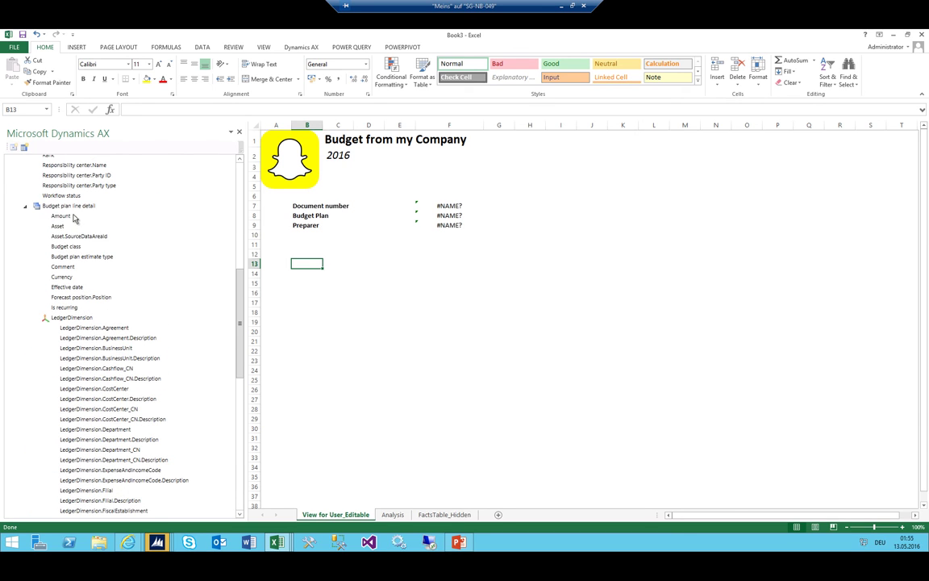
pyautogui.rightClick(69, 206)
pyautogui.click(91, 211)
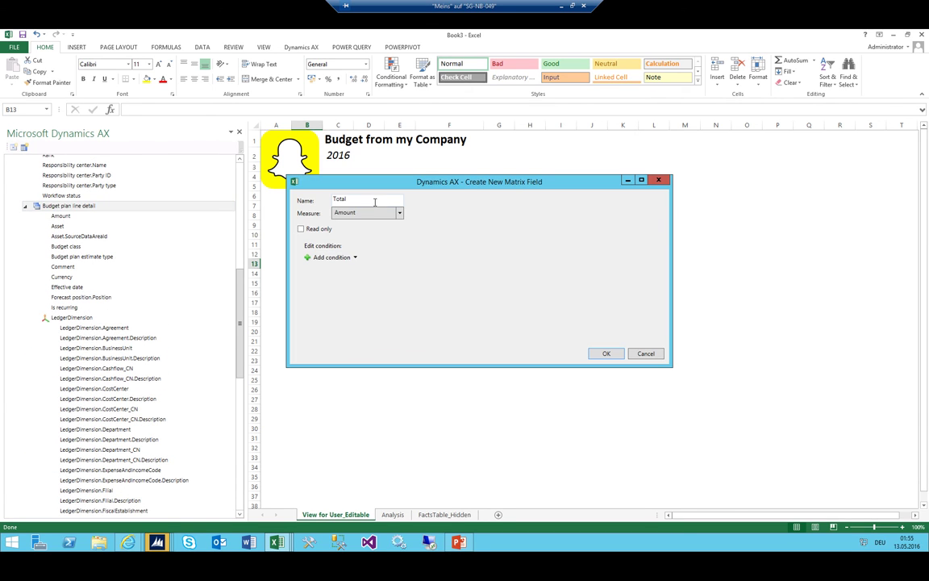
pyautogui.doubleClick(363, 201)
pyautogui.write('TJApproved')
pyautogui.click(301, 229)
# Add the condition that Budget plan line detail.Scenario.Budget plan scenario is 006_TJFIN and create the TJApproved matrix field.
pyautogui.click(353, 259)
pyautogui.click(403, 258)
pyautogui.moveTo(403, 281)
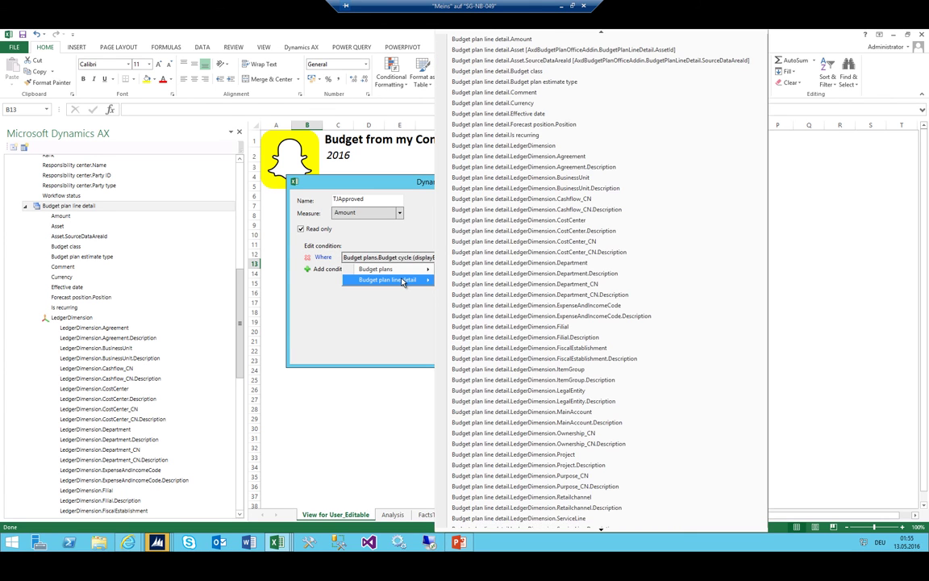
pyautogui.scroll(-3, 557, 355)
pyautogui.click(552, 520)
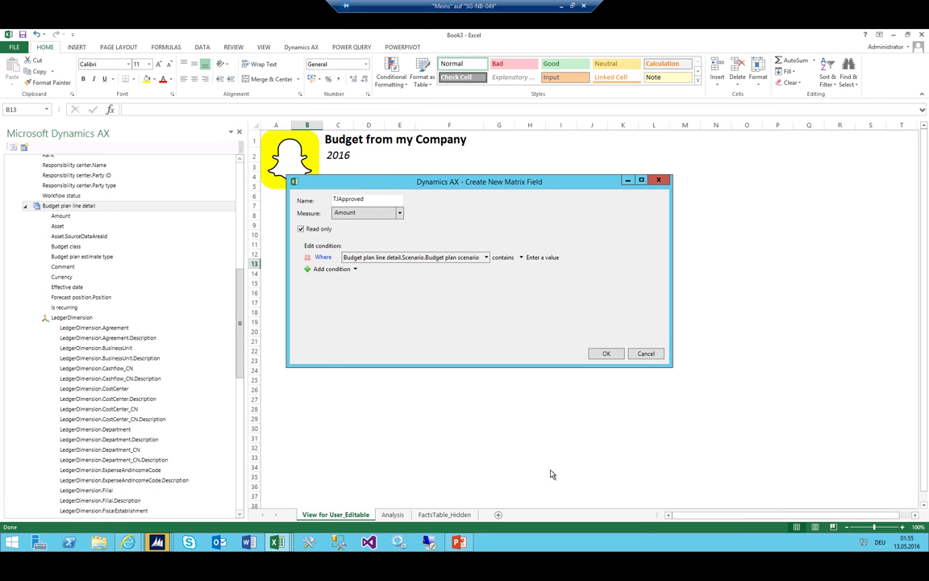
pyautogui.click(505, 258)
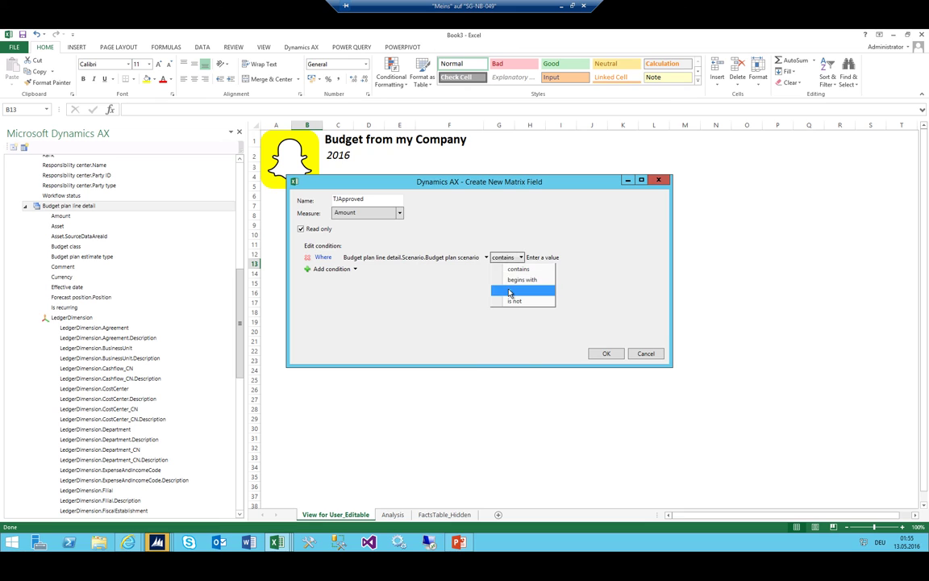
pyautogui.click(508, 293)
pyautogui.click(560, 257)
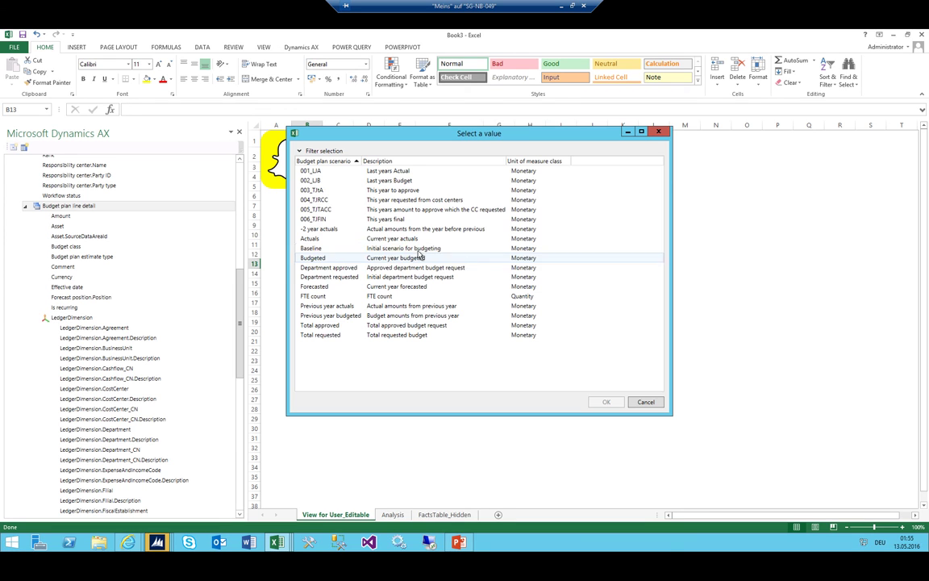
pyautogui.doubleClick(324, 220)
pyautogui.click(604, 353)
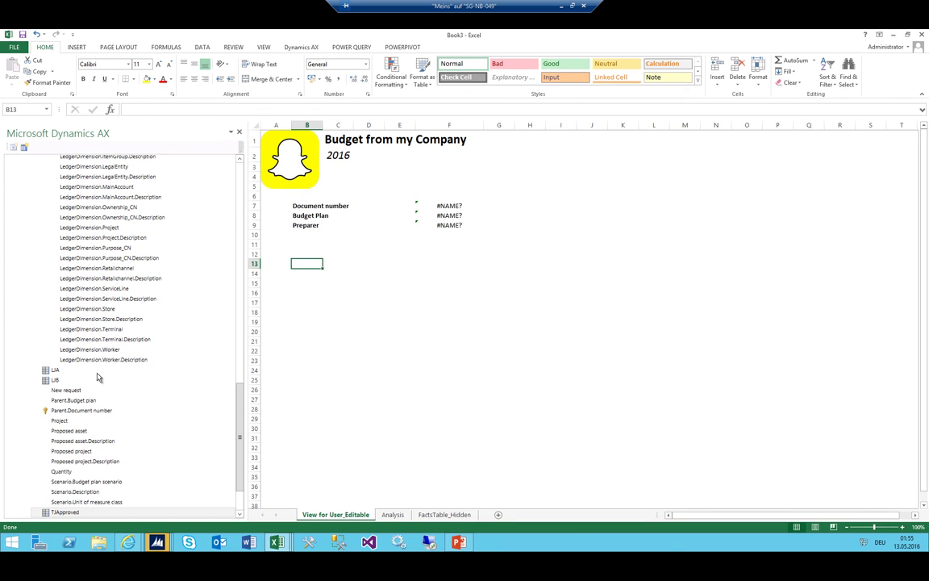
# Switch to the Book2 workbook and review the sample department budget table and the stage and monthly amounts below it.
pyautogui.scroll(5, 124, 315)
pyautogui.scroll(4, 124, 316)
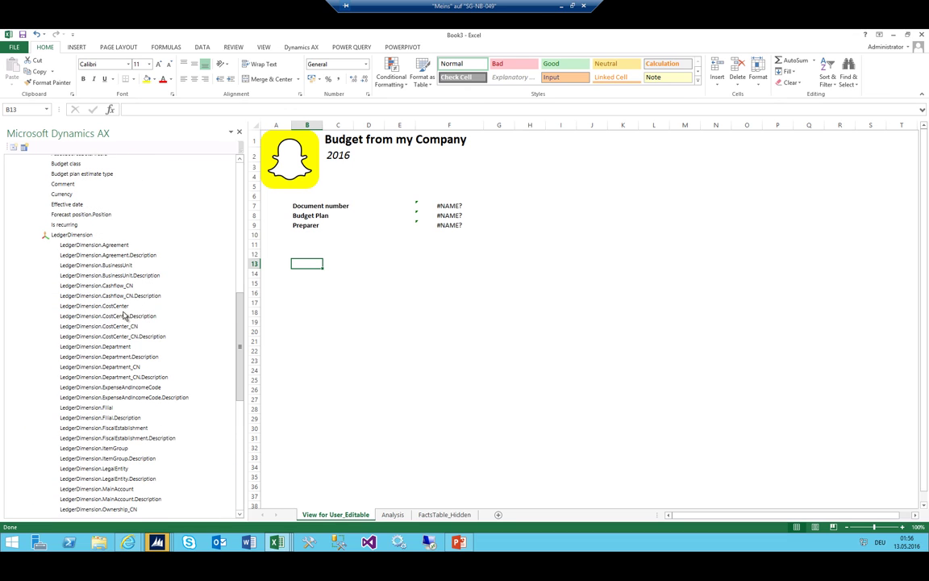
pyautogui.click(275, 546)
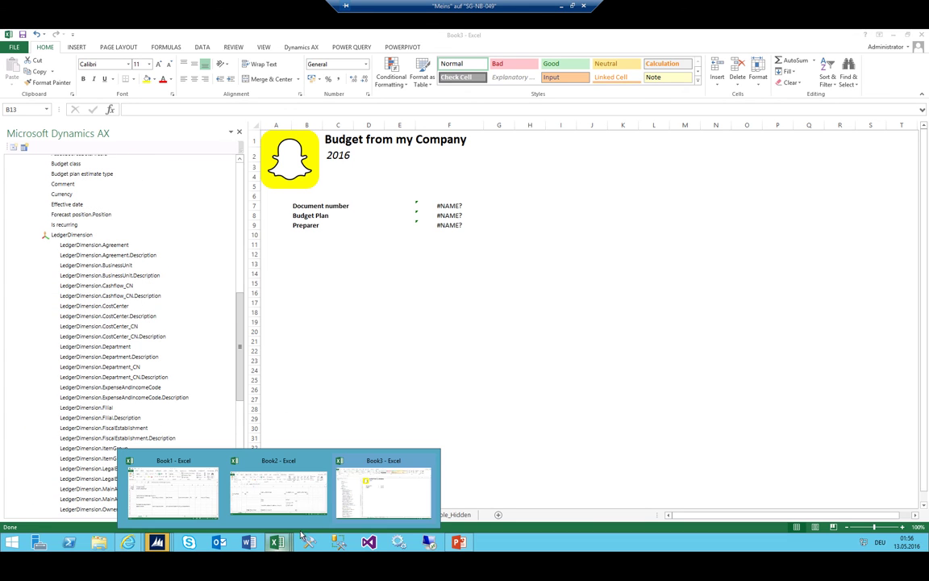
pyautogui.click(297, 481)
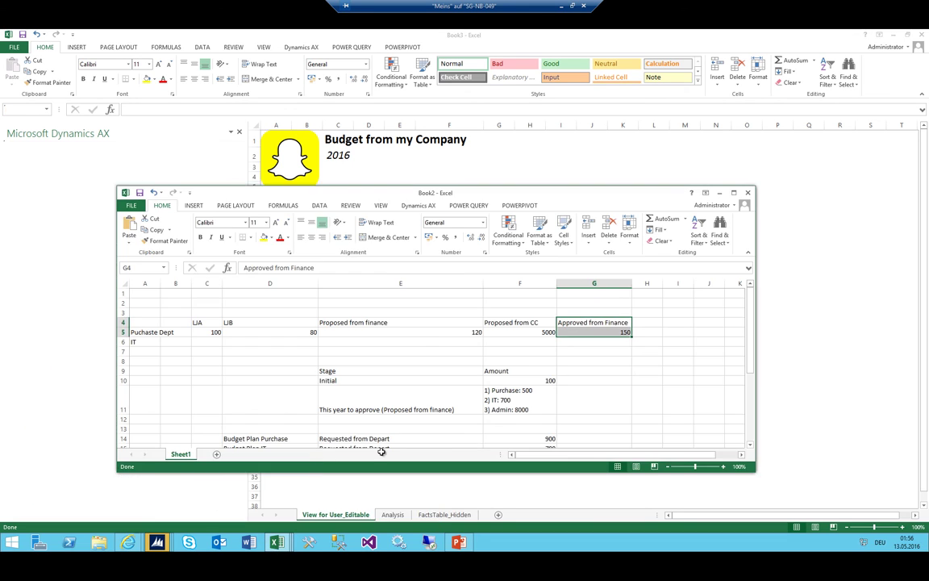
pyautogui.moveTo(148, 322); pyautogui.dragTo(628, 328)
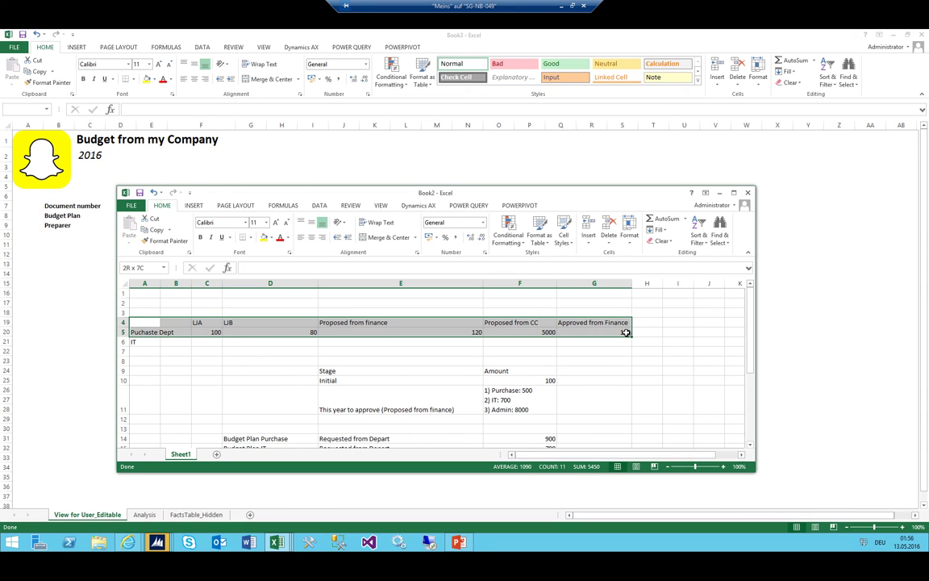
pyautogui.scroll(-4, 425, 338)
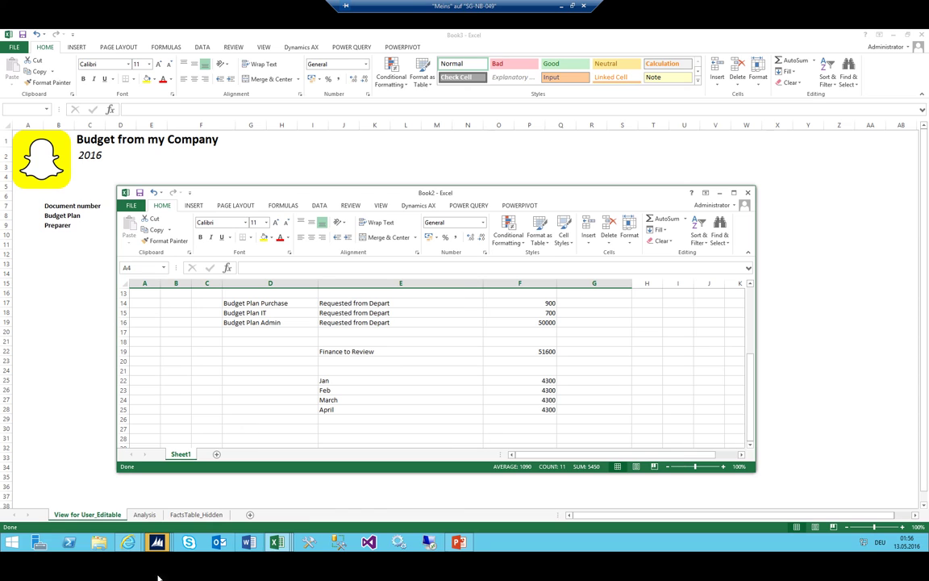
pyautogui.click(466, 357)
pyautogui.scroll(4, 436, 338)
pyautogui.click(144, 331)
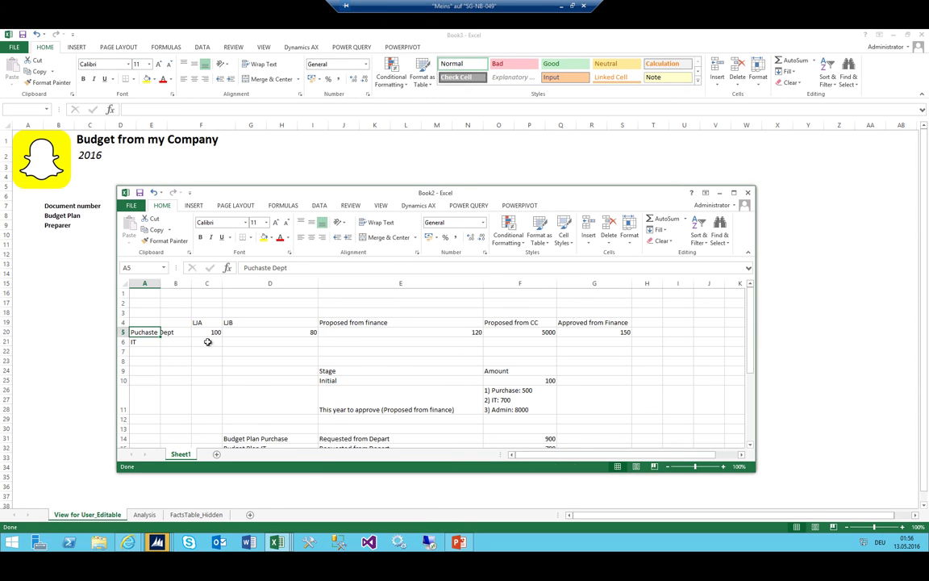
pyautogui.scroll(-5, 214, 379)
# Switch to the Book1 workbook and examine the column headings planned under Template for Initial Budget Finance.
pyautogui.click(276, 542)
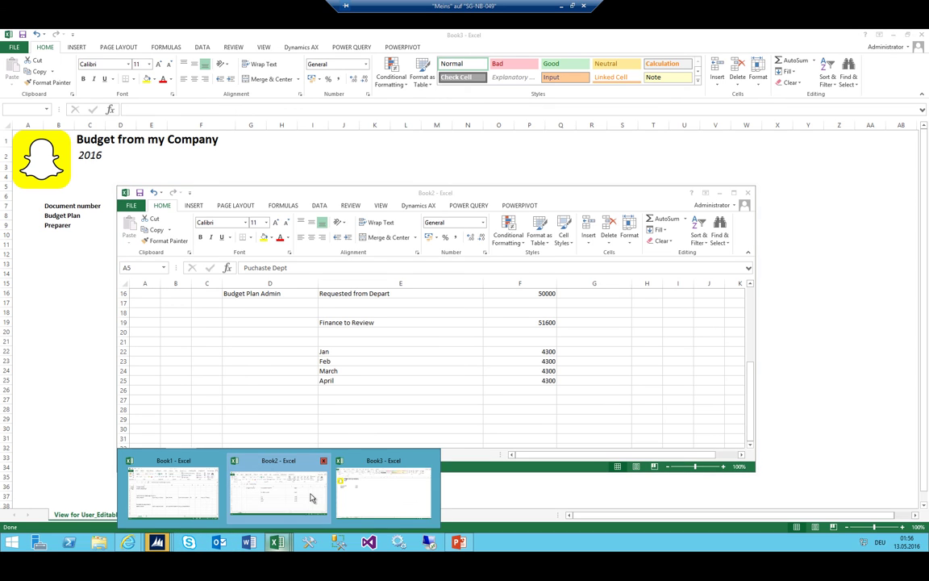
pyautogui.click(270, 490)
pyautogui.moveTo(276, 542)
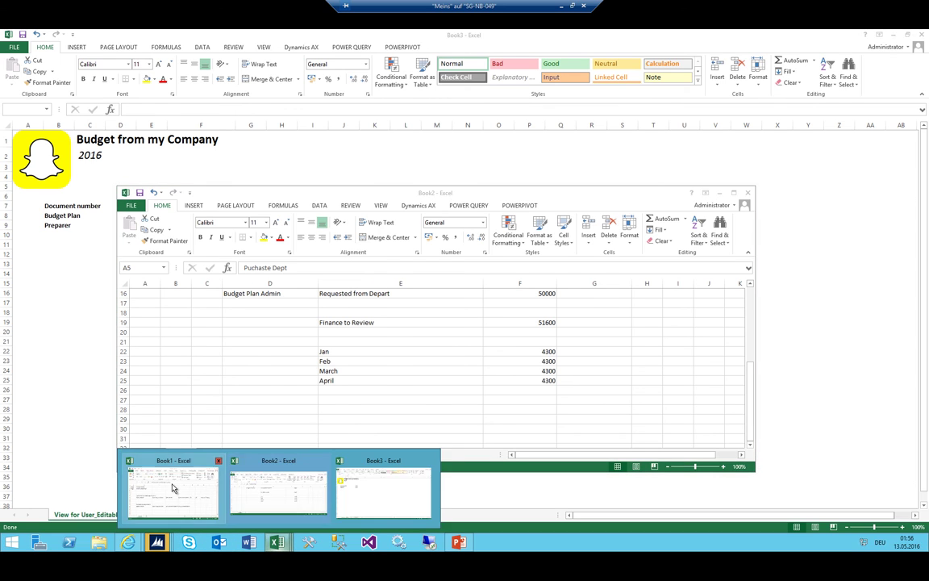
pyautogui.click(174, 490)
pyautogui.click(528, 330)
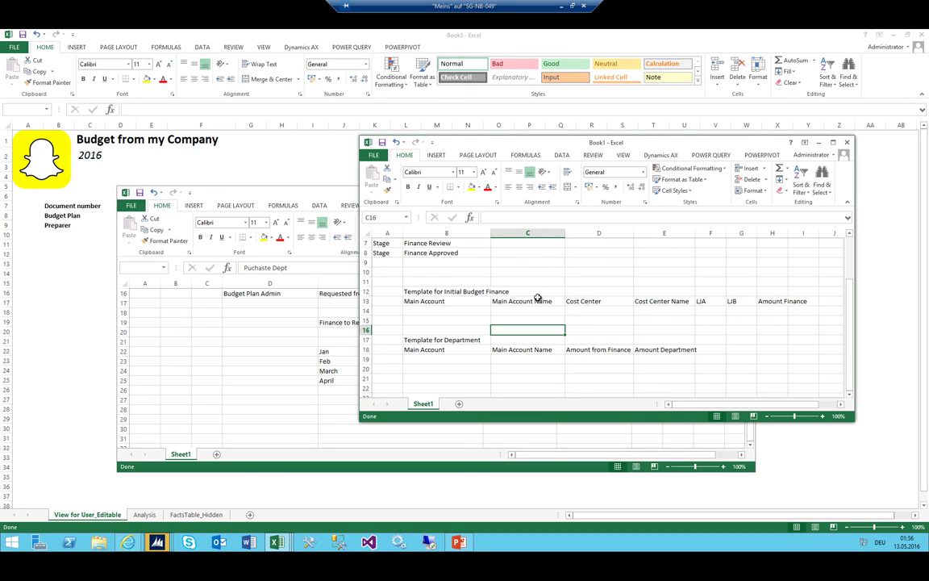
pyautogui.moveTo(401, 291); pyautogui.dragTo(753, 304)
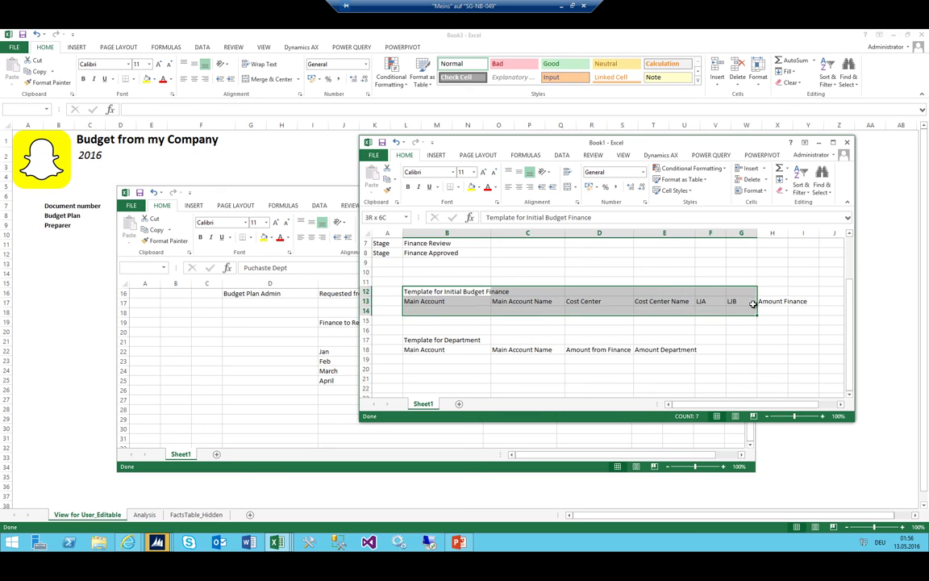
pyautogui.click(413, 291)
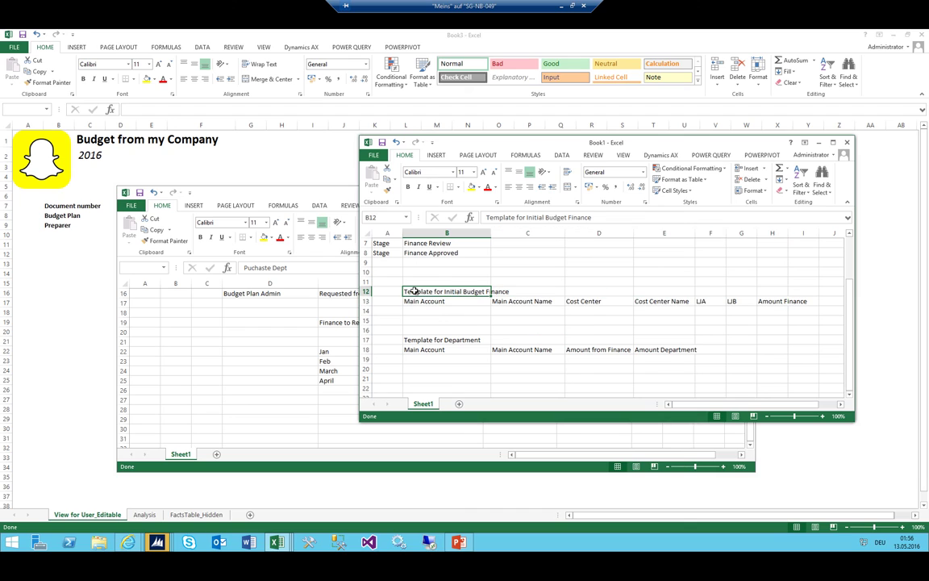
pyautogui.moveTo(413, 295); pyautogui.dragTo(781, 301)
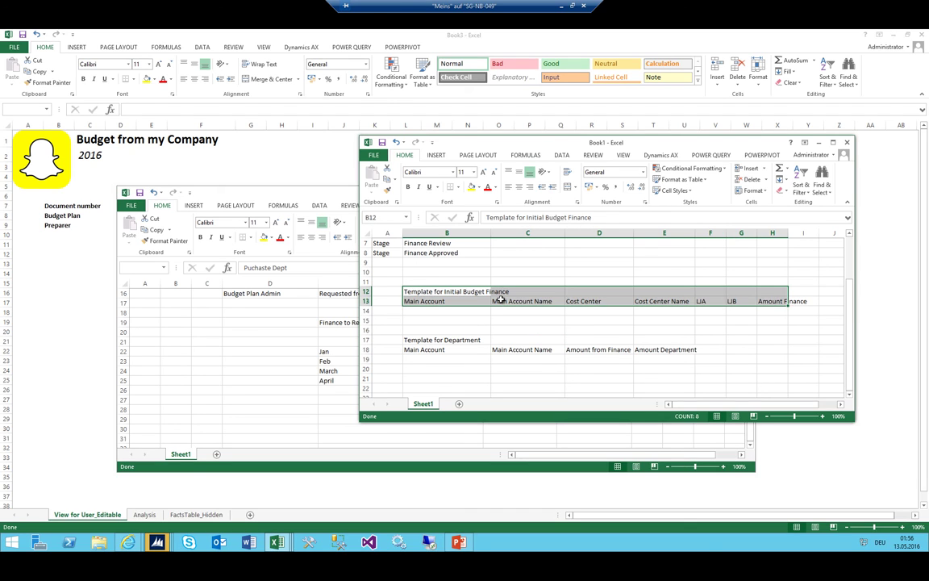
pyautogui.moveTo(423, 287); pyautogui.dragTo(820, 304)
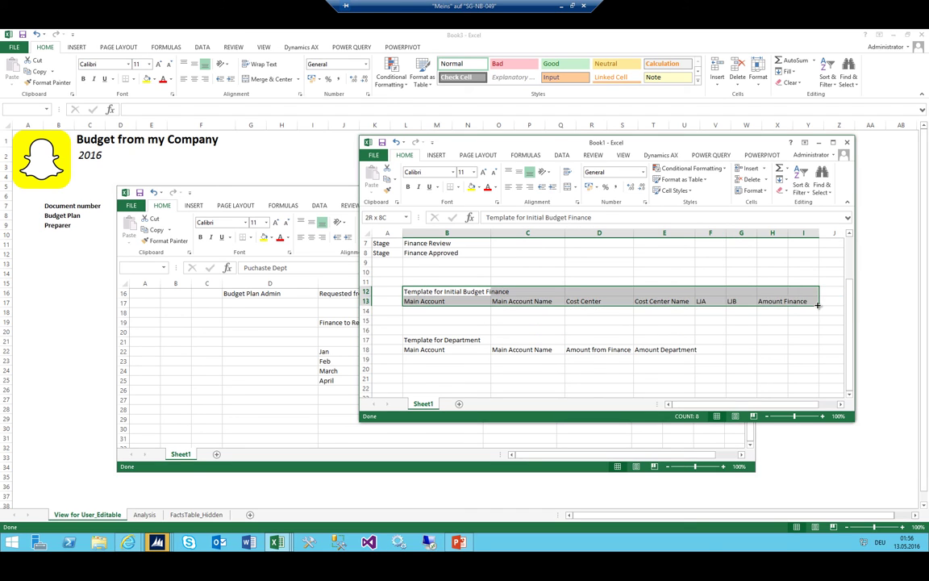
pyautogui.click(424, 300)
pyautogui.click(521, 300)
pyautogui.click(613, 300)
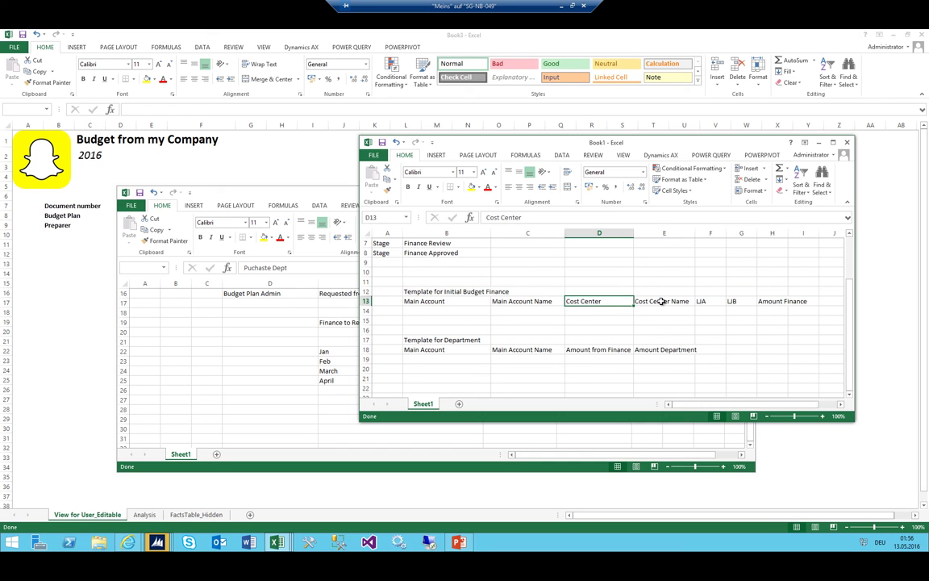
# Check the planned headings from Cost Center Name through Amount Finance in the initial finance template row.
pyautogui.click(661, 301)
pyautogui.click(713, 310)
pyautogui.click(742, 300)
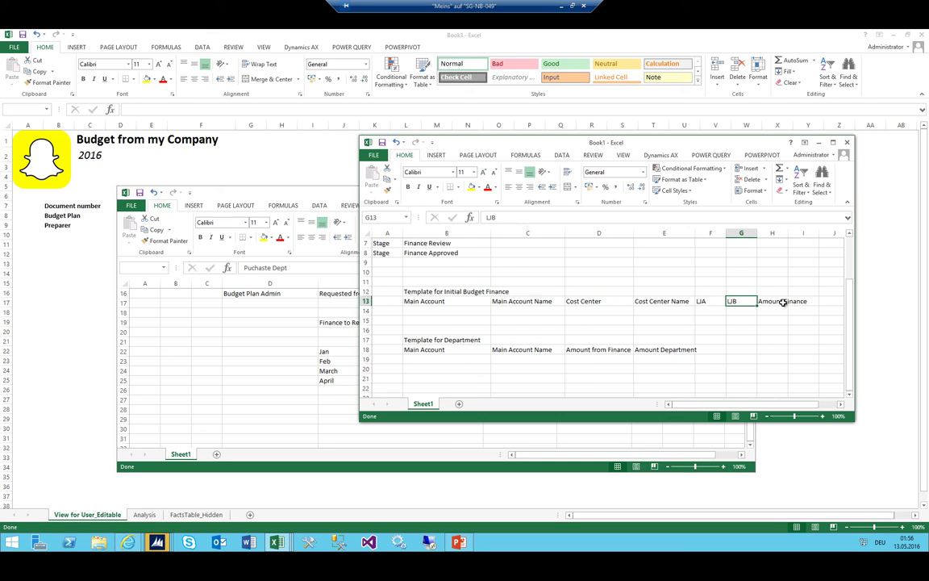
pyautogui.click(776, 301)
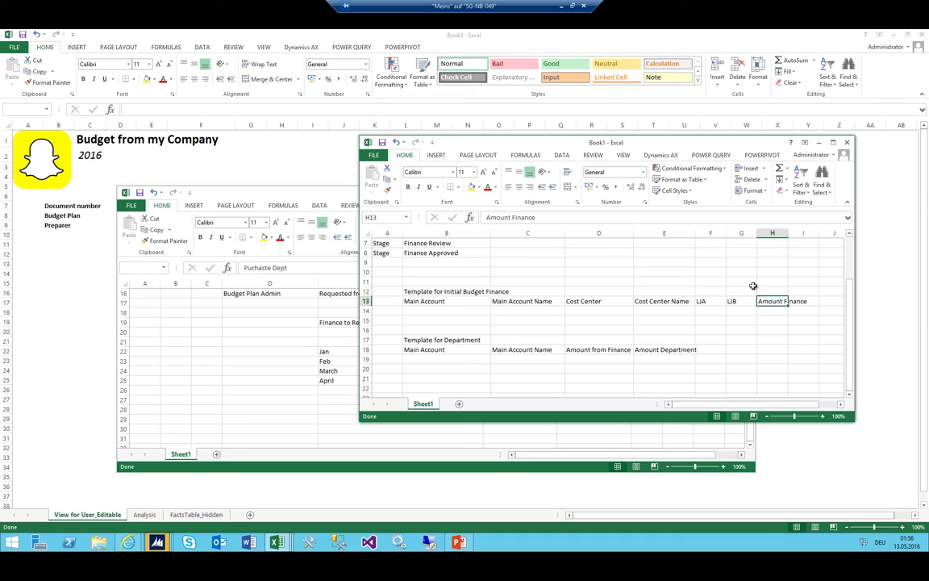
pyautogui.click(801, 293)
pyautogui.click(804, 300)
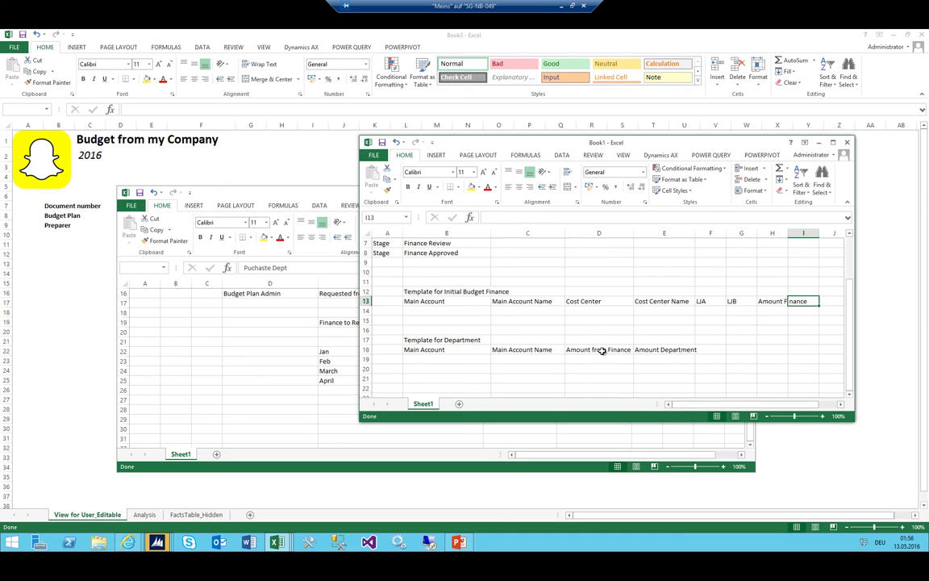
pyautogui.click(833, 299)
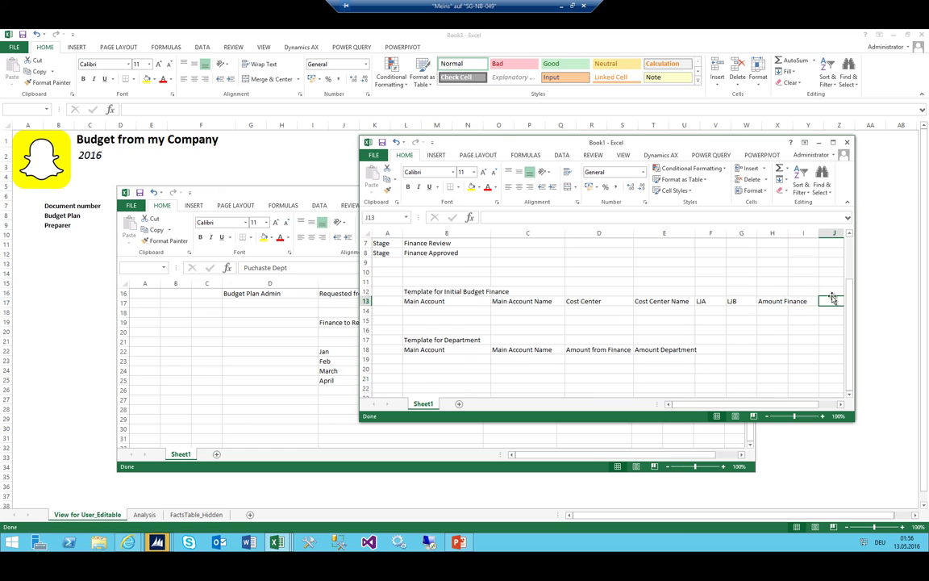
pyautogui.press('Right')
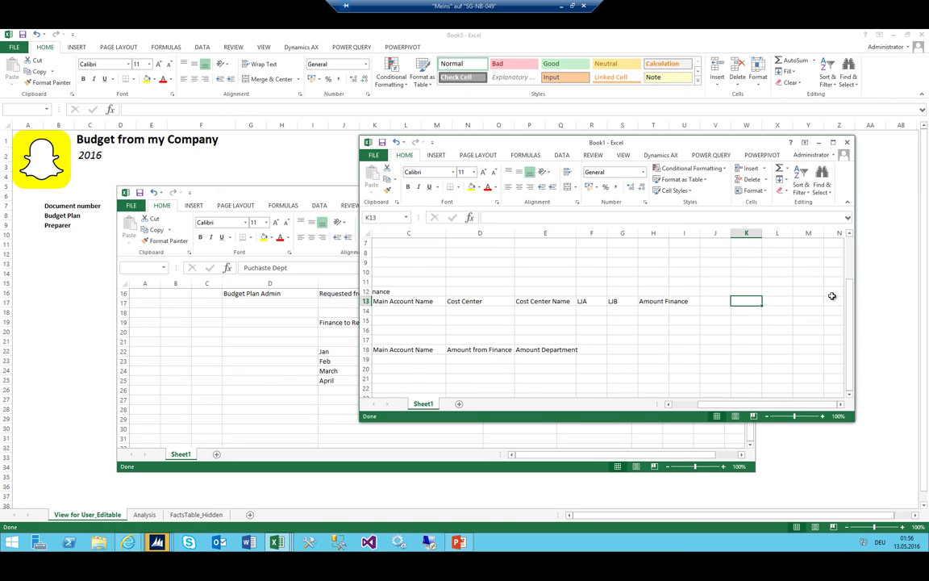
pyautogui.press('Left')
pyautogui.press('Left')
pyautogui.press('Left')
pyautogui.press('Left')
pyautogui.press('Left')
pyautogui.press('Left')
pyautogui.press('Left')
pyautogui.press('Left')
pyautogui.press('Left')
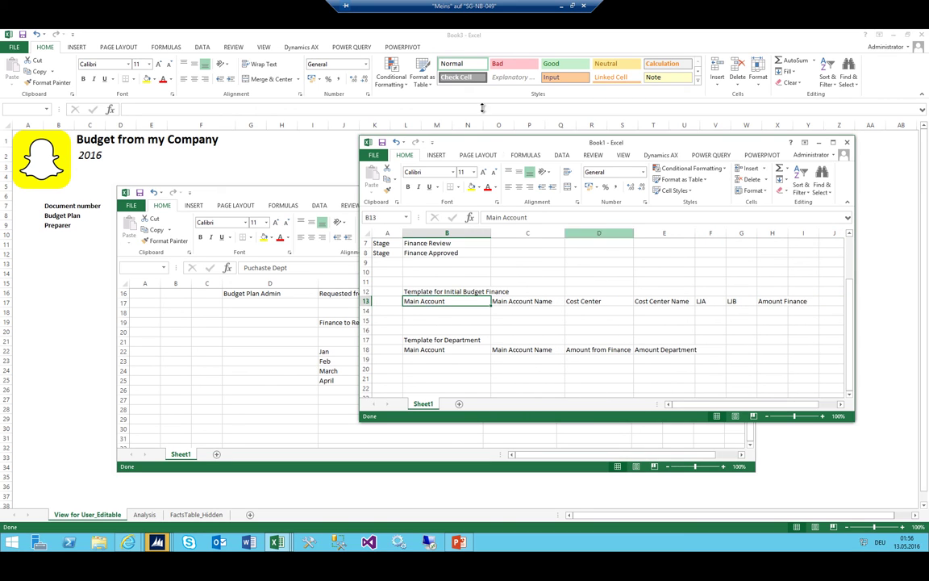
# Return to the Book3 workbook and add the LedgerDimension.MainAccount and LedgerDimension.MainAccount.Description fields as table columns starting at cell B13.
pyautogui.doubleClick(276, 29)
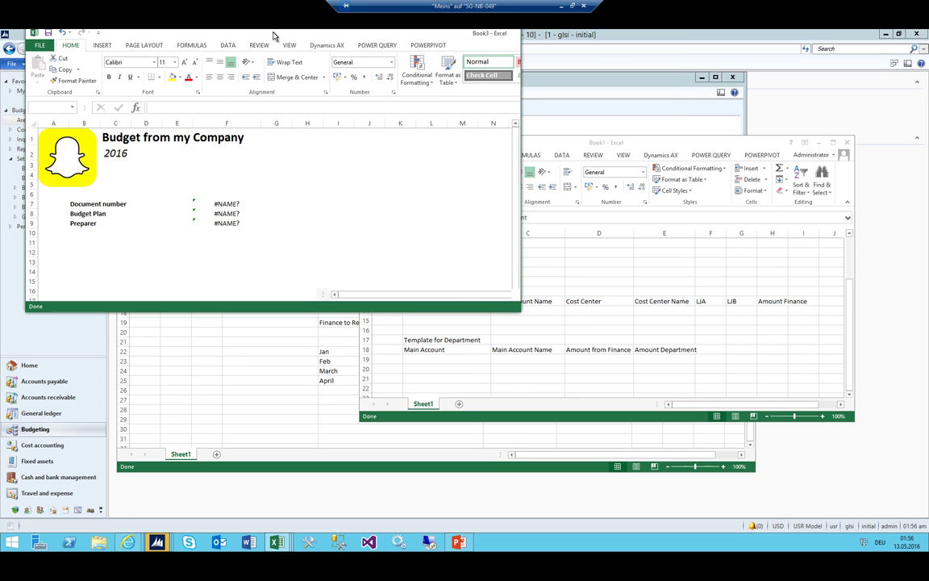
pyautogui.doubleClick(264, 36)
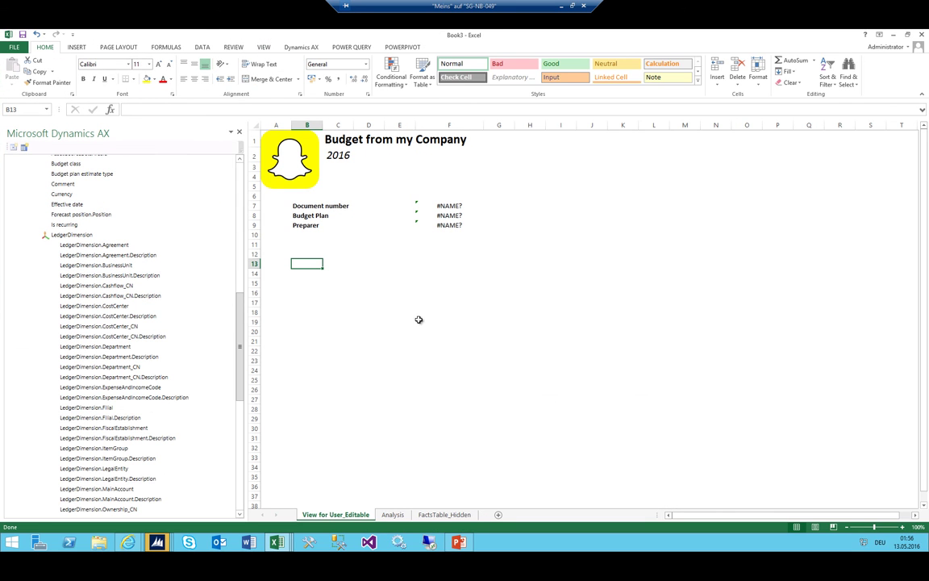
pyautogui.moveTo(239, 344); pyautogui.dragTo(240, 386)
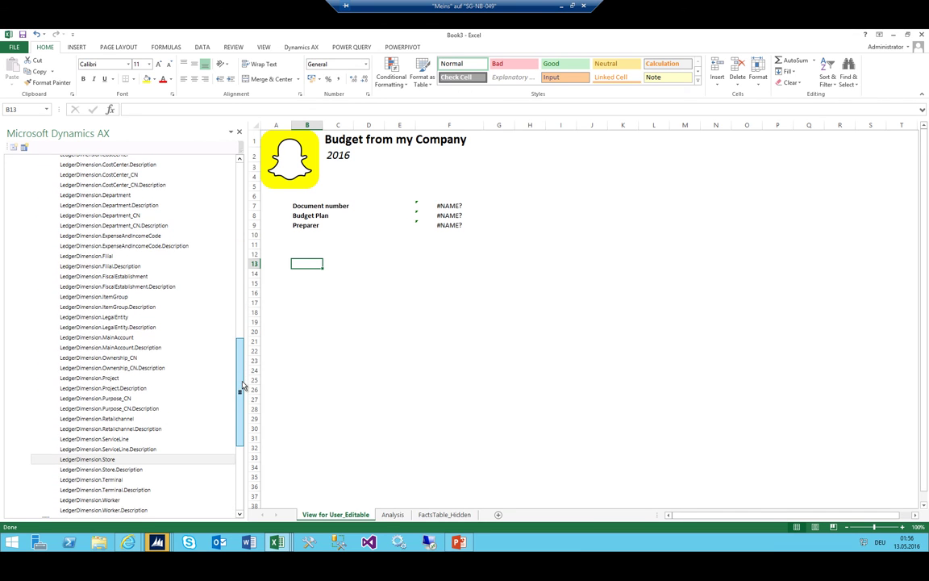
pyautogui.moveTo(105, 342); pyautogui.dragTo(320, 269)
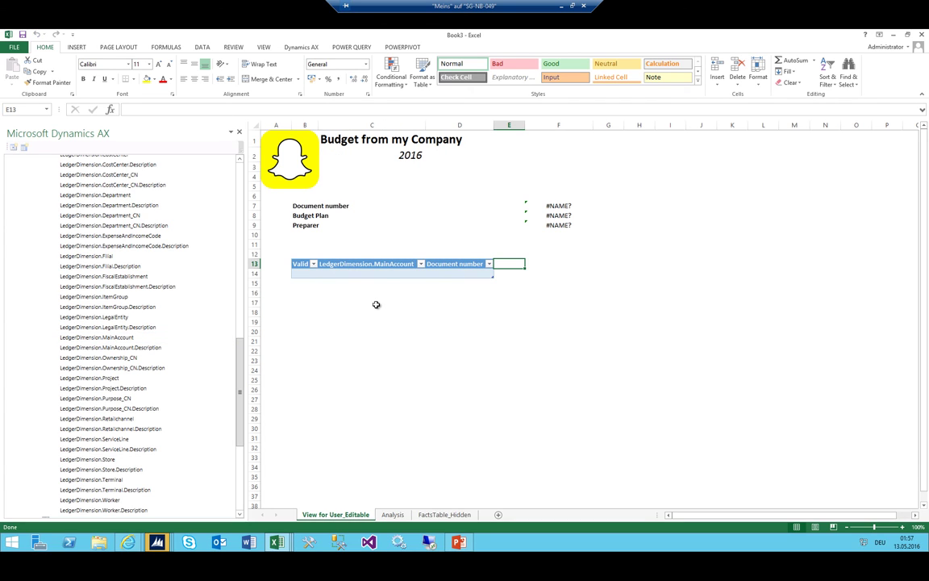
pyautogui.doubleClick(121, 349)
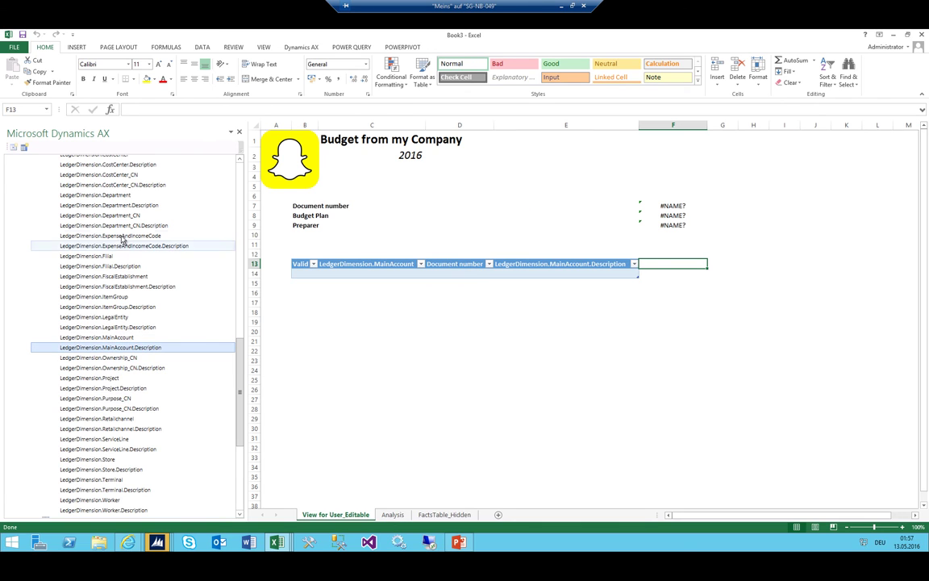
# Append LedgerDimension.CostCenter and LedgerDimension.CostCenter.Description to the budget line table in row 13.
pyautogui.scroll(1, 123, 233)
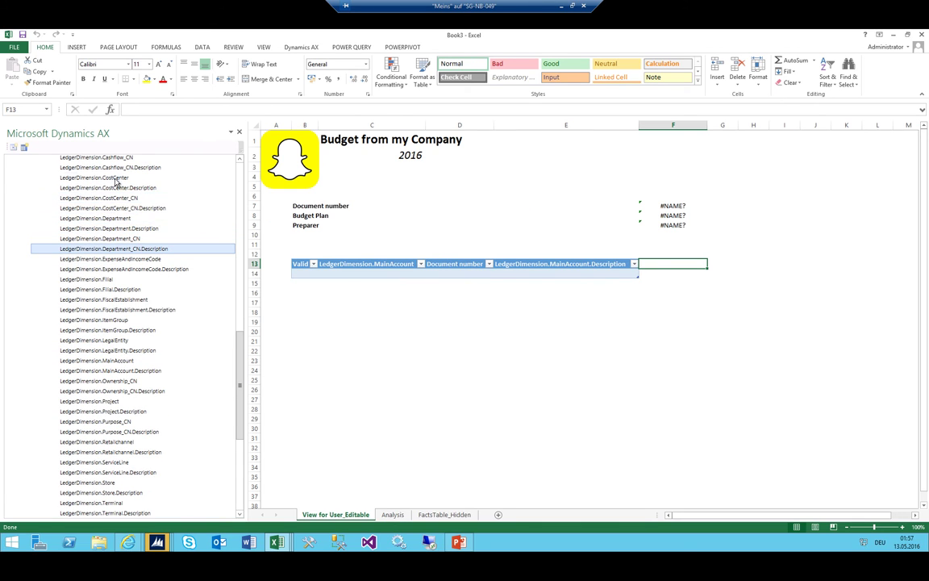
pyautogui.doubleClick(113, 179)
pyautogui.doubleClick(117, 187)
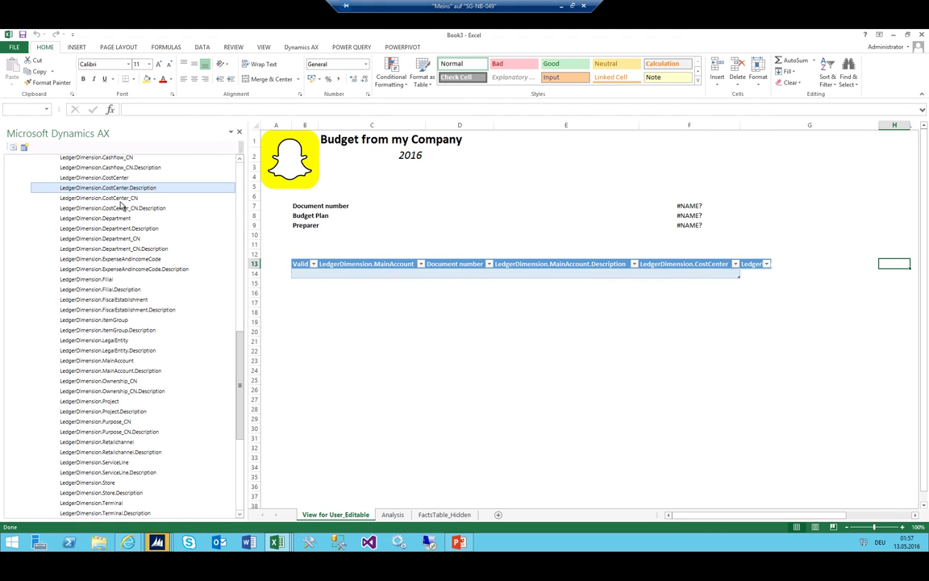
# Append the matrix fields LJA, LJB and TJFinProp from Budget plan line detail to the table.
pyautogui.scroll(-10, 114, 367)
pyautogui.doubleClick(55, 309)
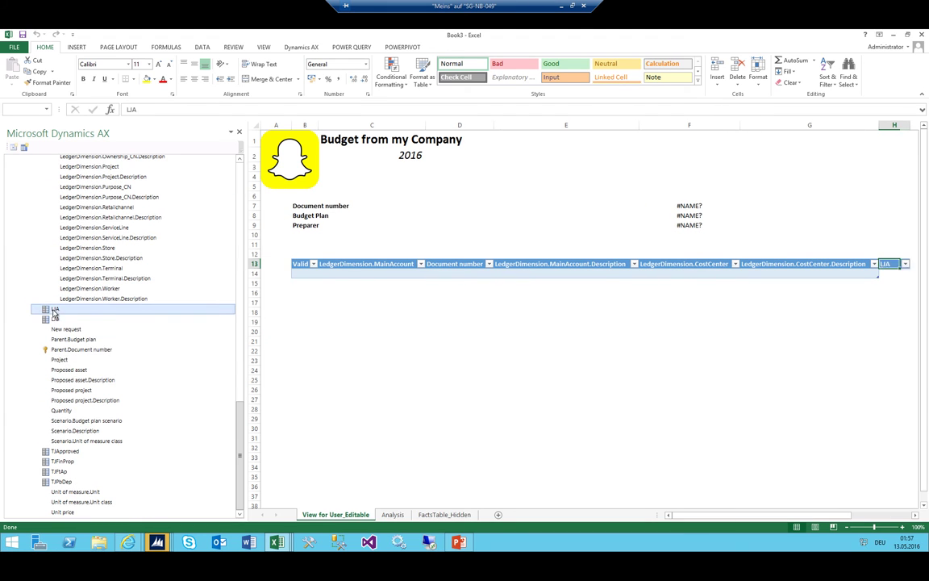
pyautogui.doubleClick(55, 320)
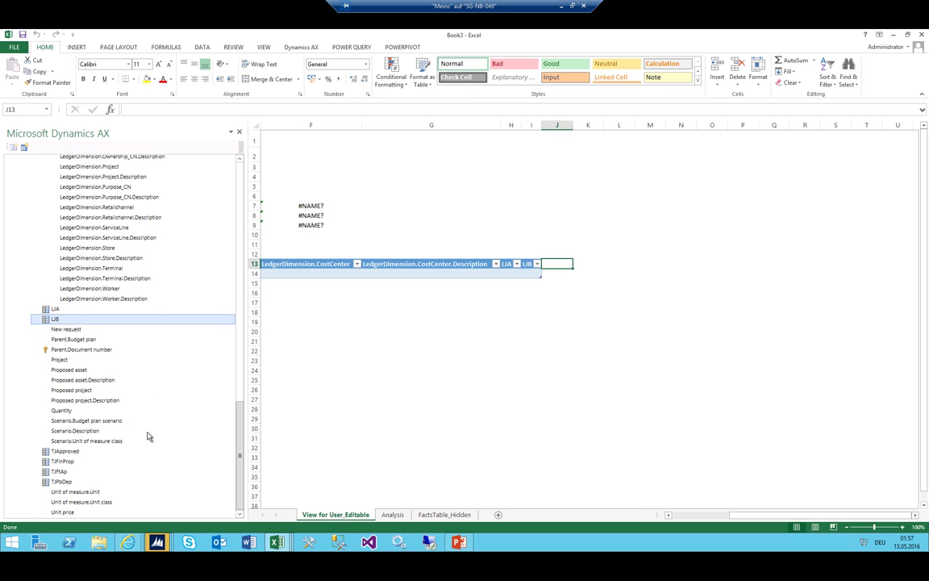
pyautogui.scroll(10, 112, 454)
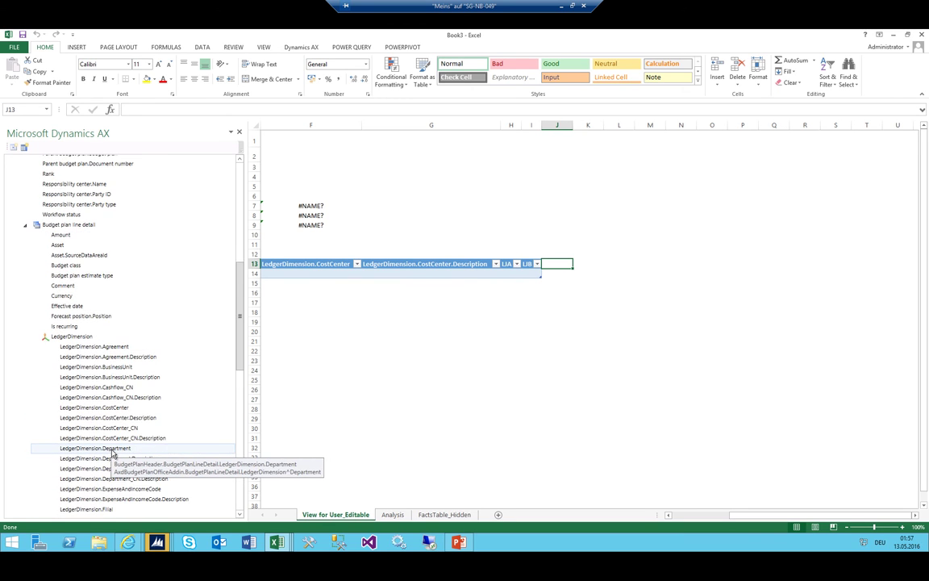
pyautogui.scroll(-10, 114, 448)
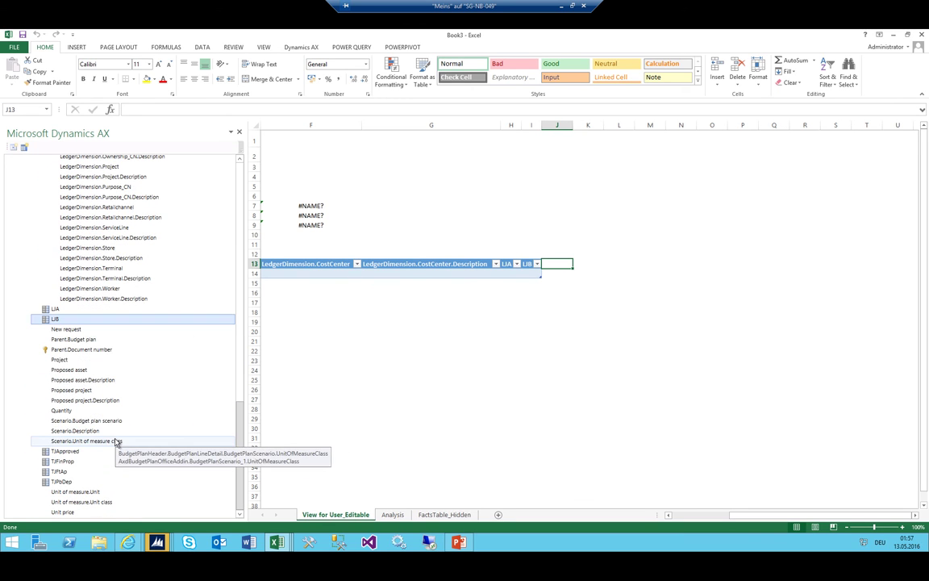
pyautogui.doubleClick(65, 461)
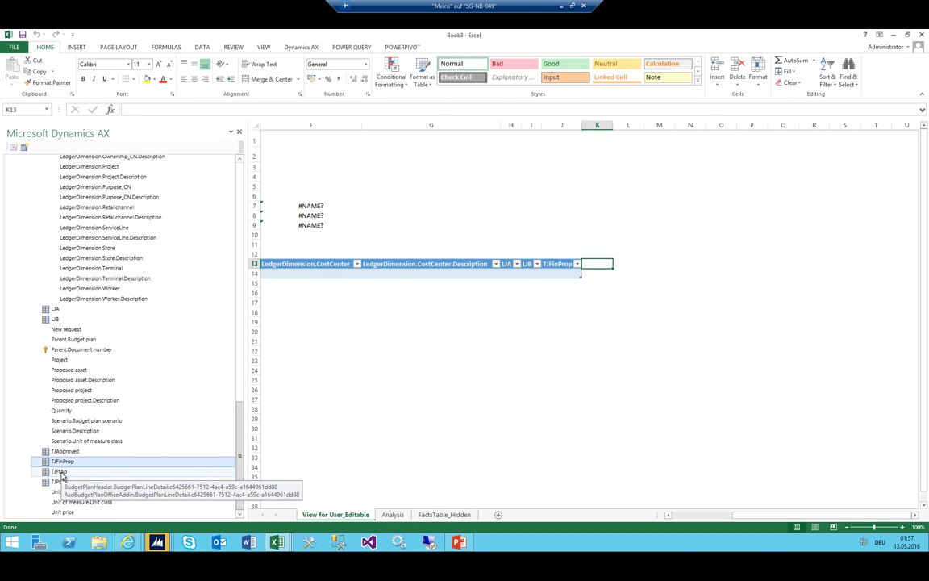
# Add the TJFtAp matrix field directly after TJFinProp and delete that table column again.
pyautogui.doubleClick(62, 472)
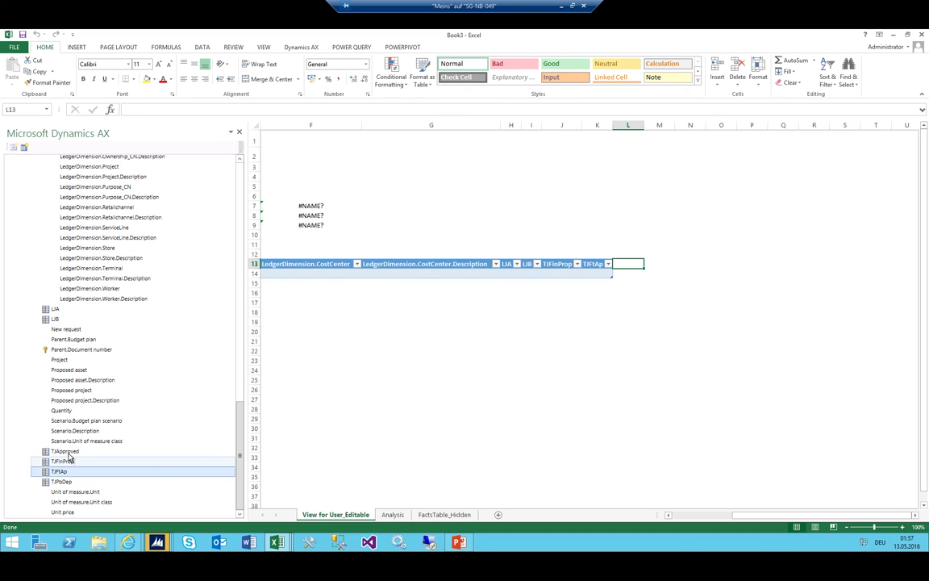
pyautogui.click(592, 257)
pyautogui.click(592, 258)
pyautogui.click(608, 263)
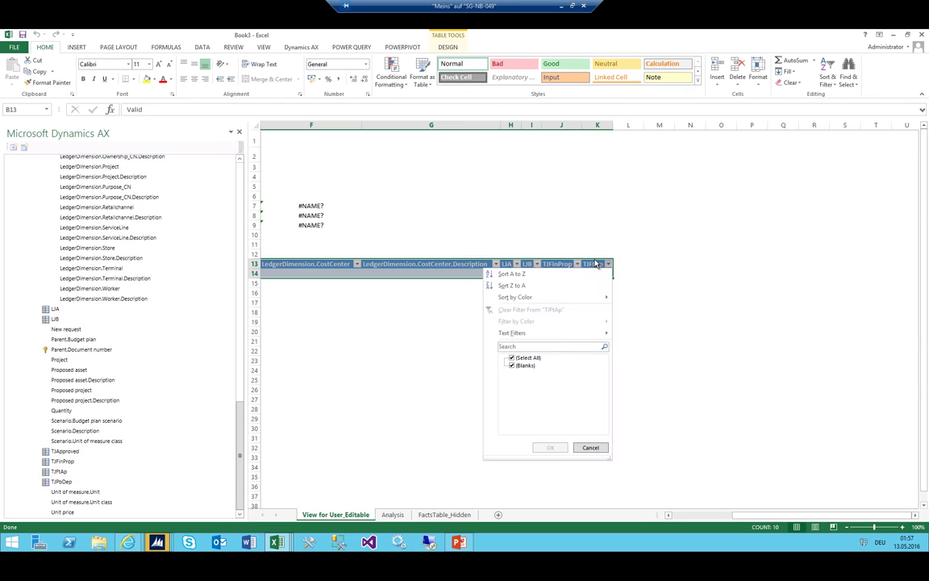
pyautogui.press('Escape')
pyautogui.click(590, 264)
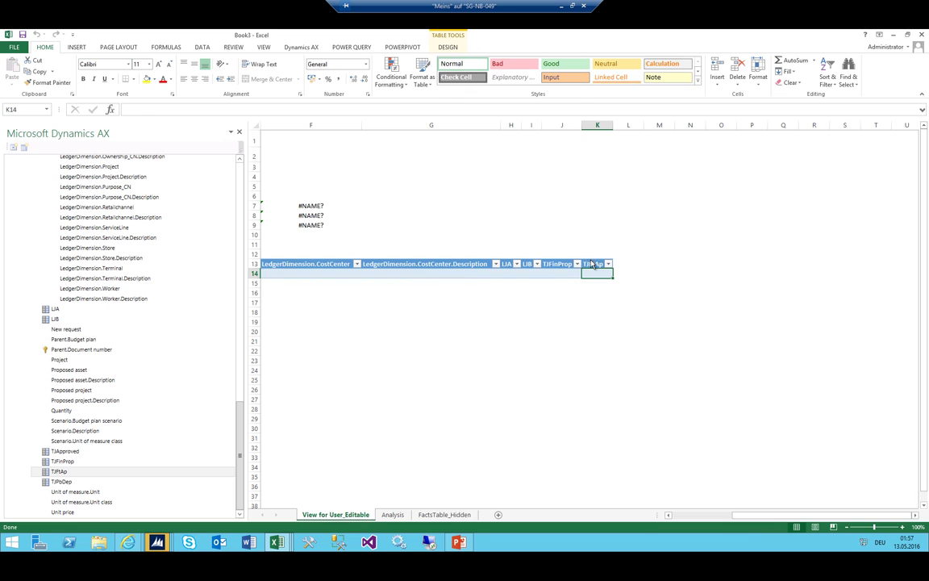
pyautogui.click(592, 264)
pyautogui.rightClick(589, 272)
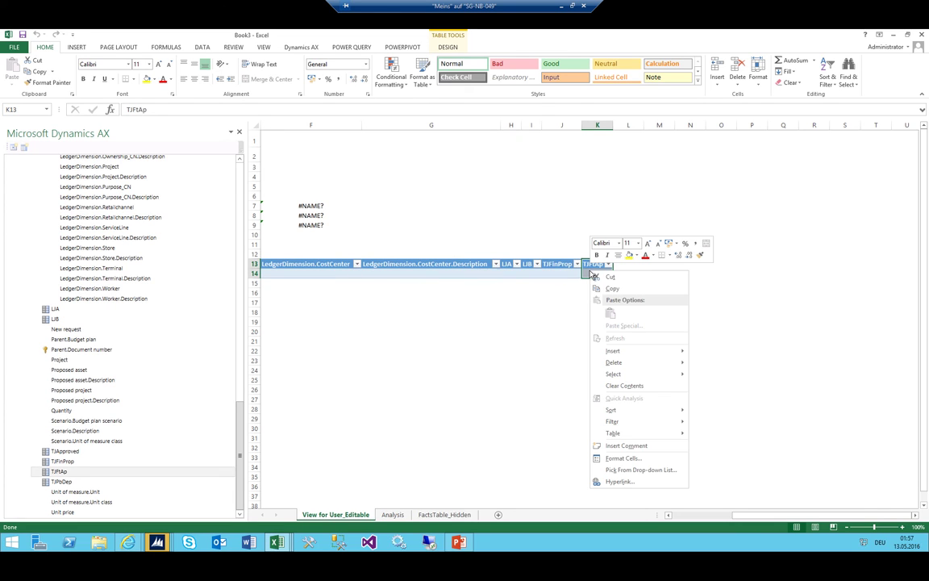
pyautogui.moveTo(617, 351)
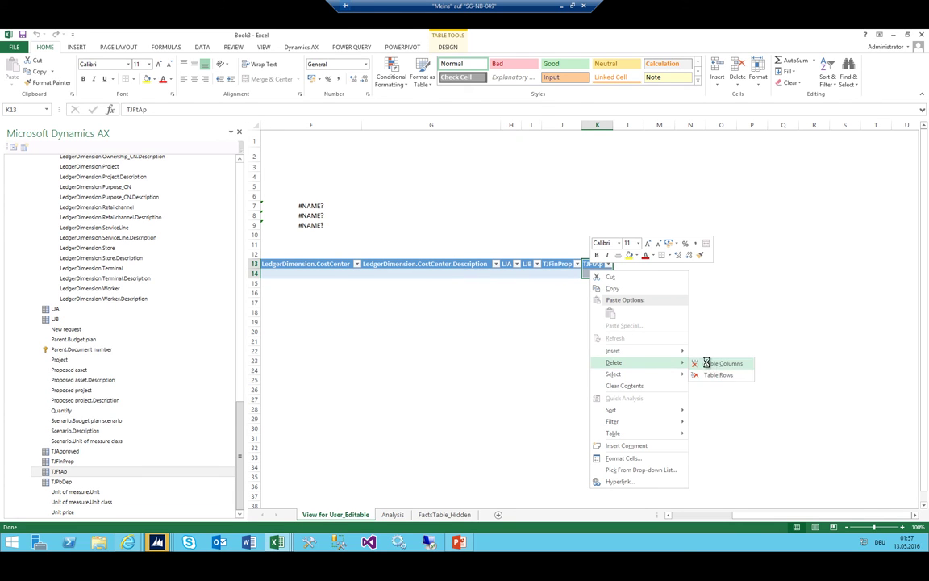
pyautogui.click(710, 363)
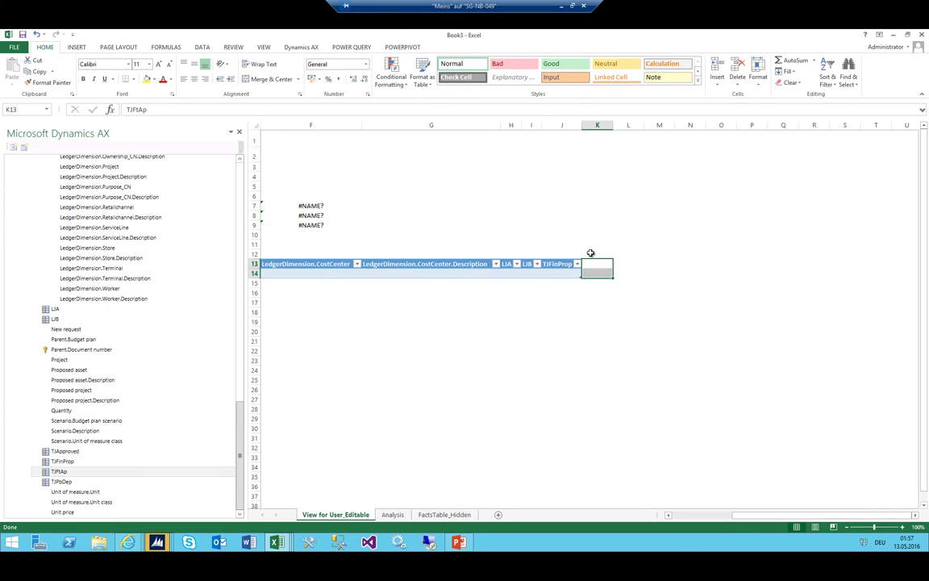
# Append the matrix fields TJPbDep, TJFtAp and TJApproved to the table after TJFinProp.
pyautogui.click(62, 484)
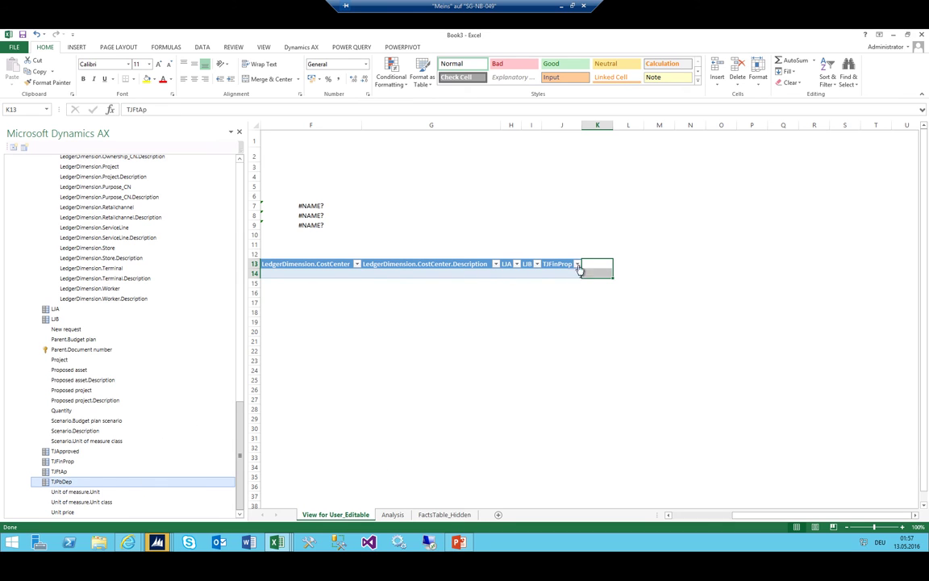
pyautogui.doubleClick(63, 483)
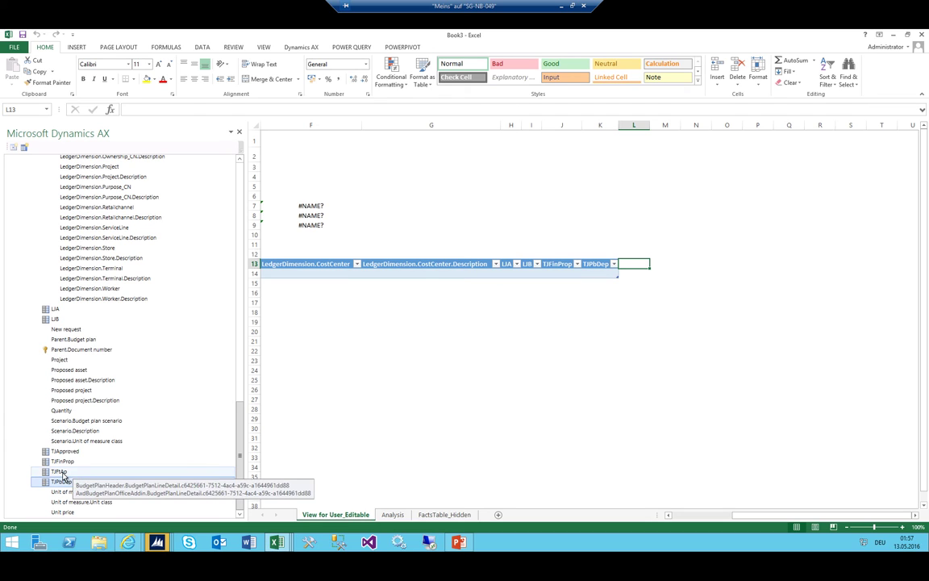
pyautogui.doubleClick(63, 471)
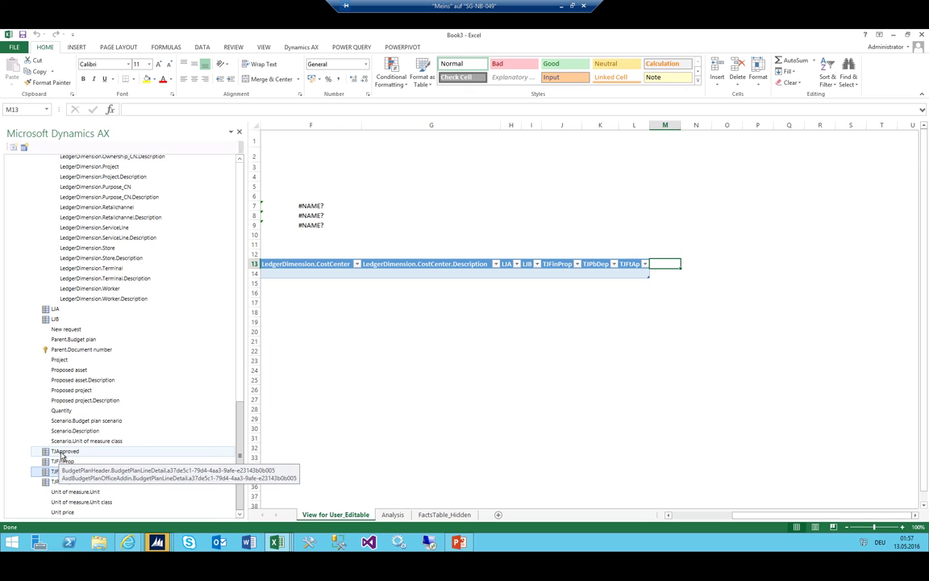
pyautogui.doubleClick(63, 451)
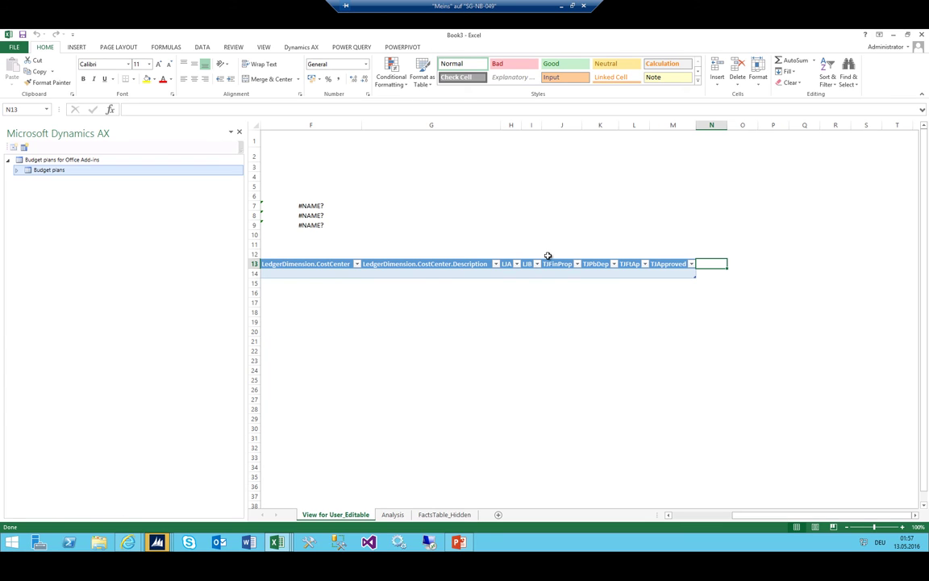
# Review the full set of table column headings in row 13, from TJApproved back to Valid.
pyautogui.click(652, 305)
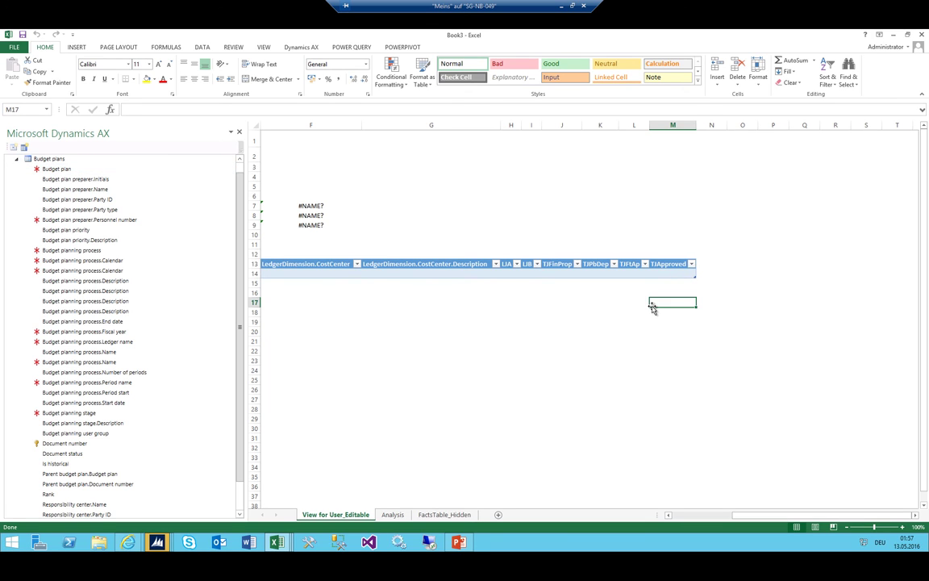
pyautogui.press('Left')
pyautogui.press('Left')
pyautogui.press('Left')
pyautogui.press('Left')
pyautogui.press('Left')
pyautogui.press('Left')
pyautogui.press('Left')
pyautogui.press('Left')
pyautogui.press('Left')
pyautogui.press('Left')
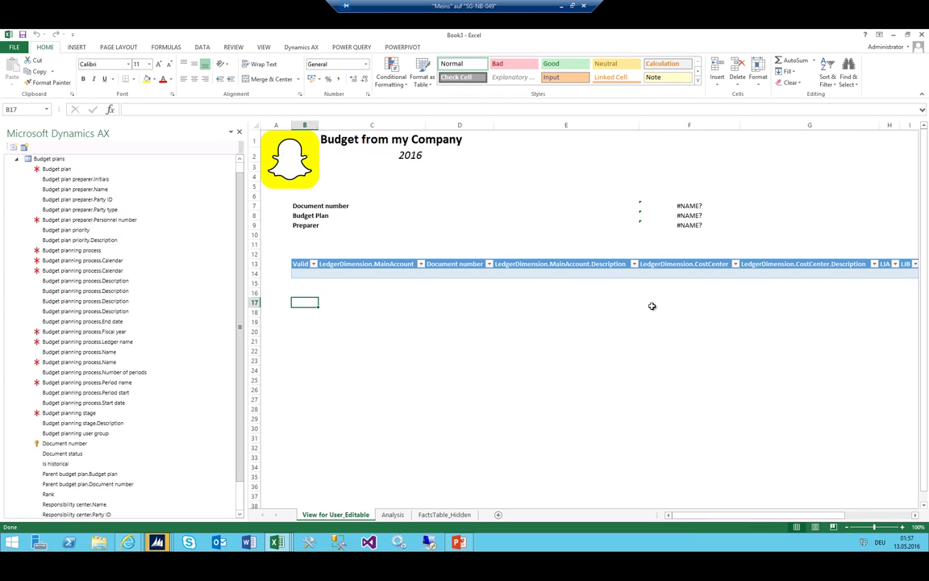
pyautogui.press('Right')
pyautogui.press('Right')
pyautogui.press('Right')
pyautogui.press('Right')
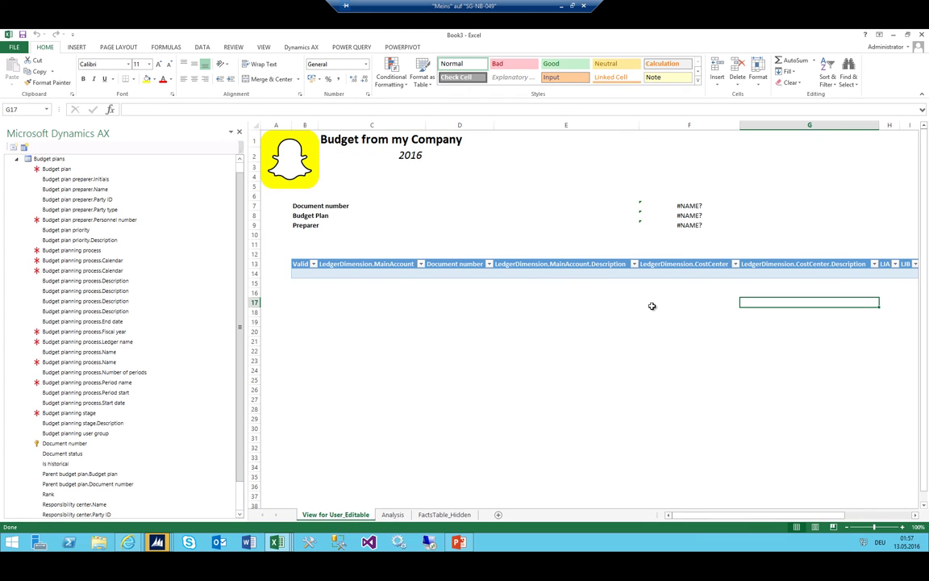
# Delete the Document number column from the budget line table.
pyautogui.click(444, 258)
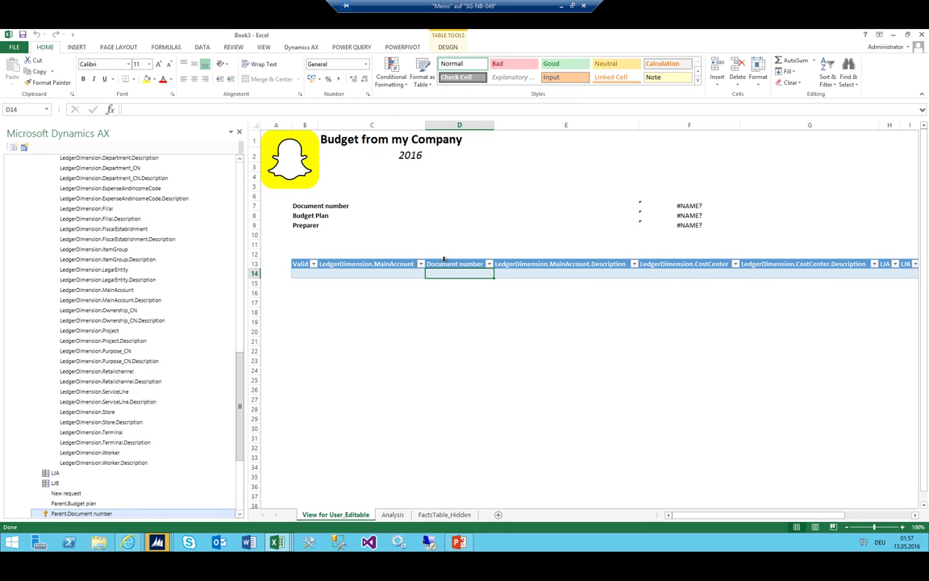
pyautogui.rightClick(444, 266)
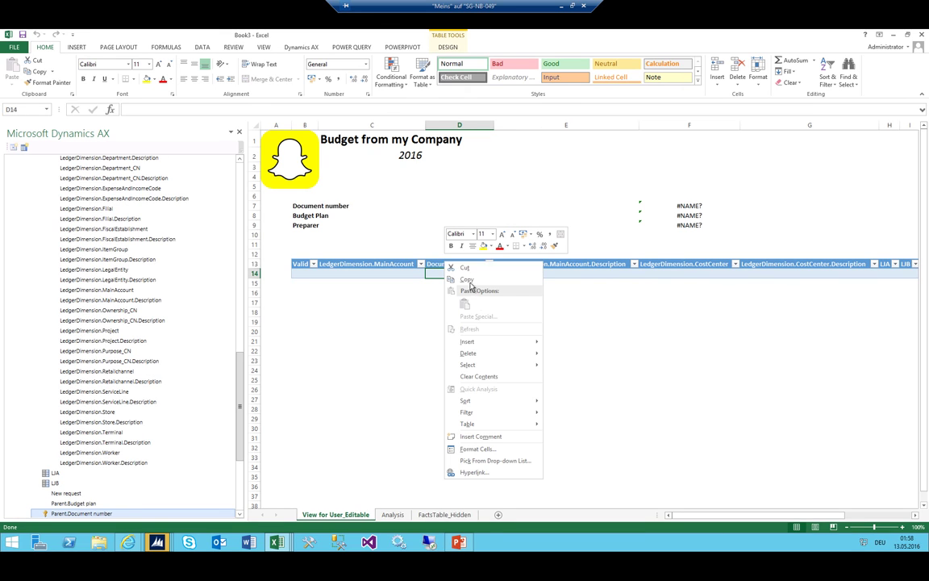
pyautogui.moveTo(487, 354)
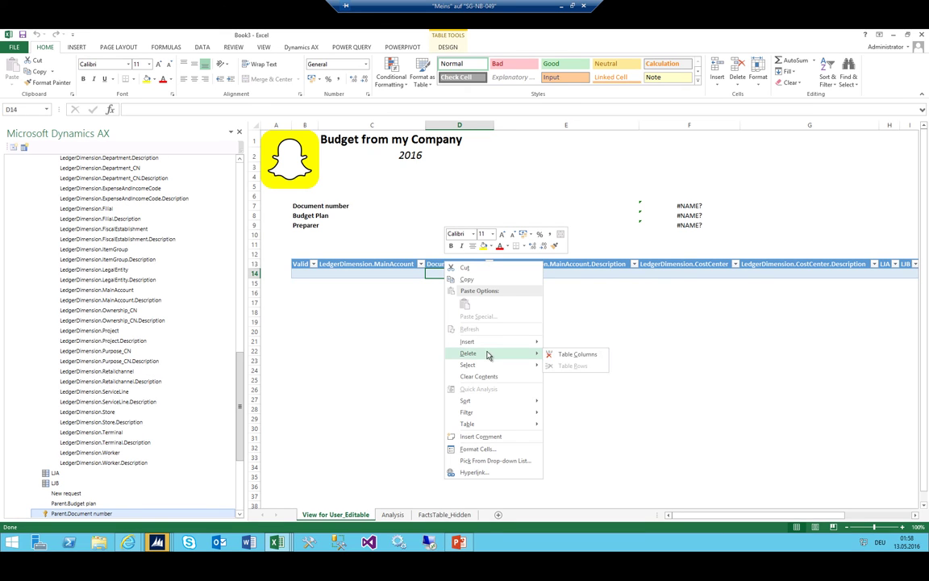
pyautogui.click(571, 354)
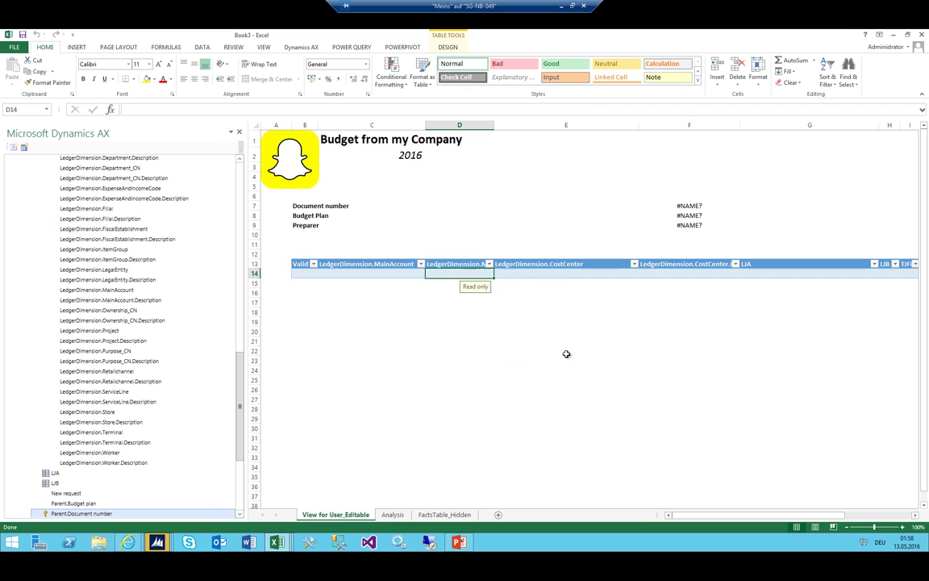
# Rename the MainAccount and MainAccount.Description column headings in row 13 to Main Account and Account Name.
pyautogui.click(303, 270)
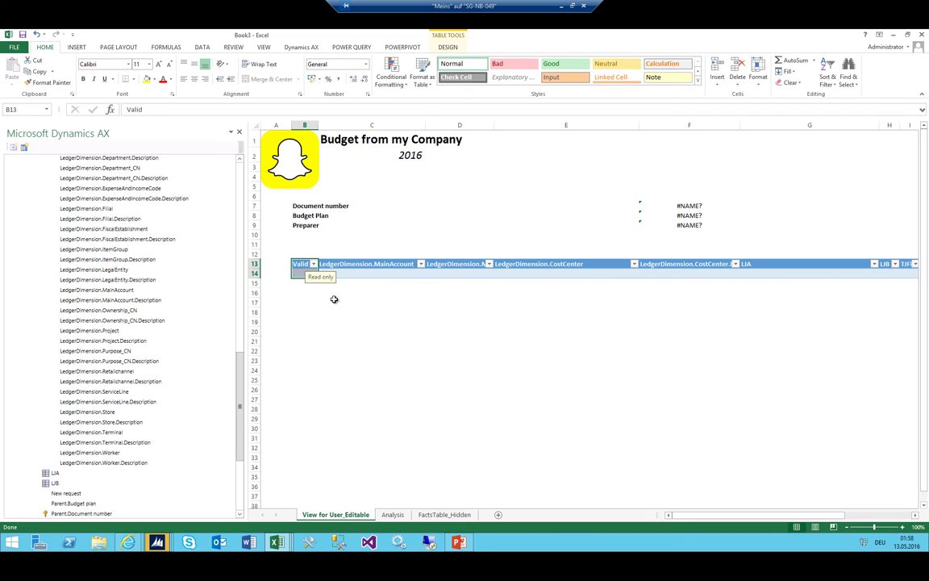
pyautogui.click(475, 273)
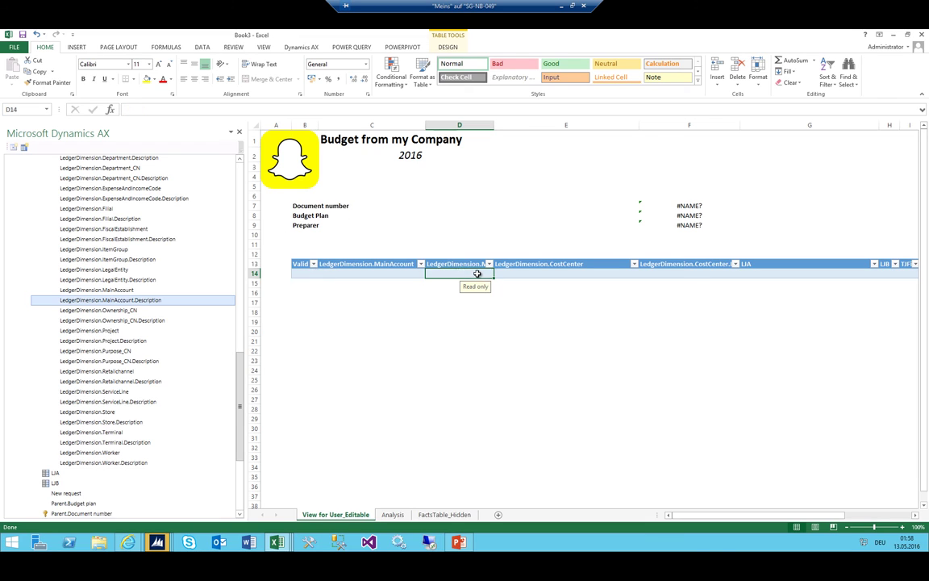
pyautogui.click(376, 265)
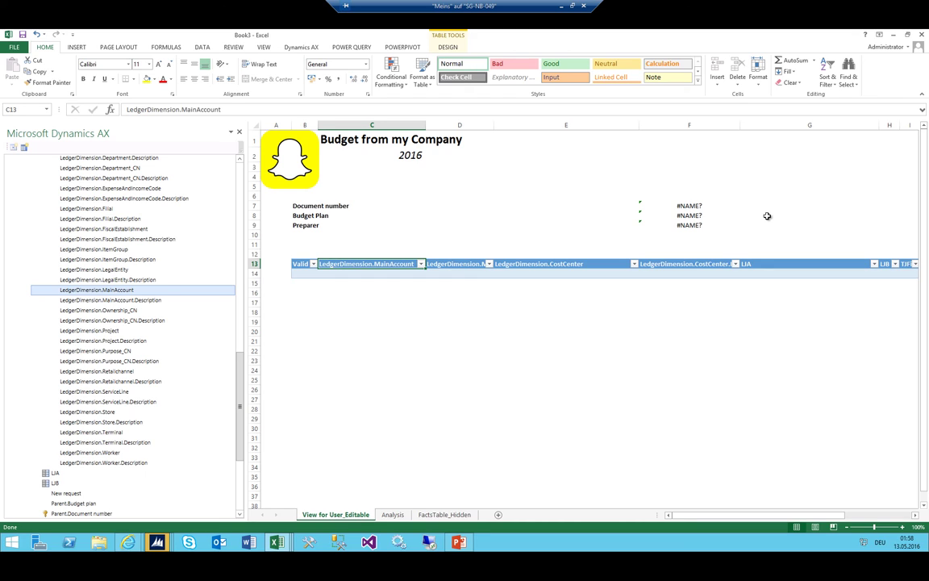
pyautogui.write('Main Ac')
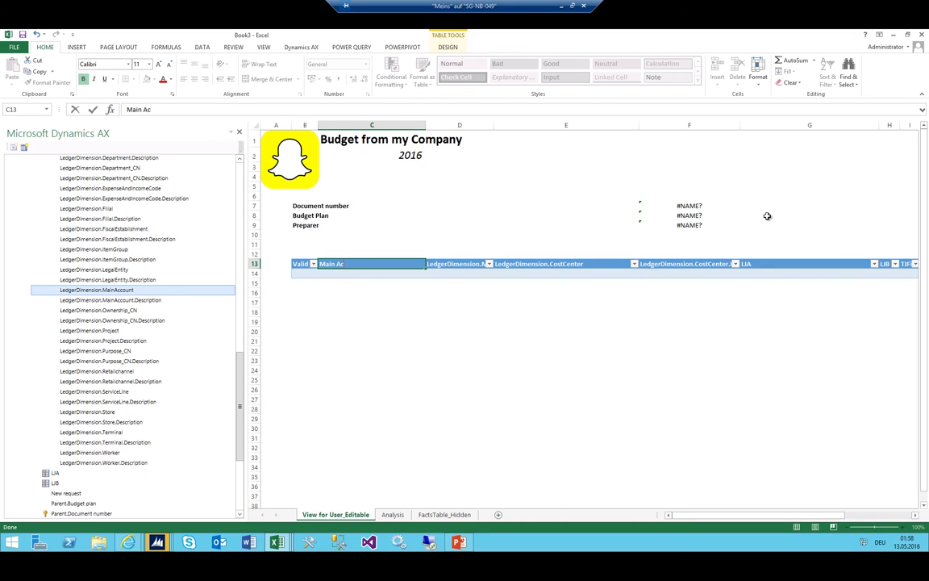
pyautogui.write('count')
pyautogui.press('Tab')
pyautogui.write('Name')
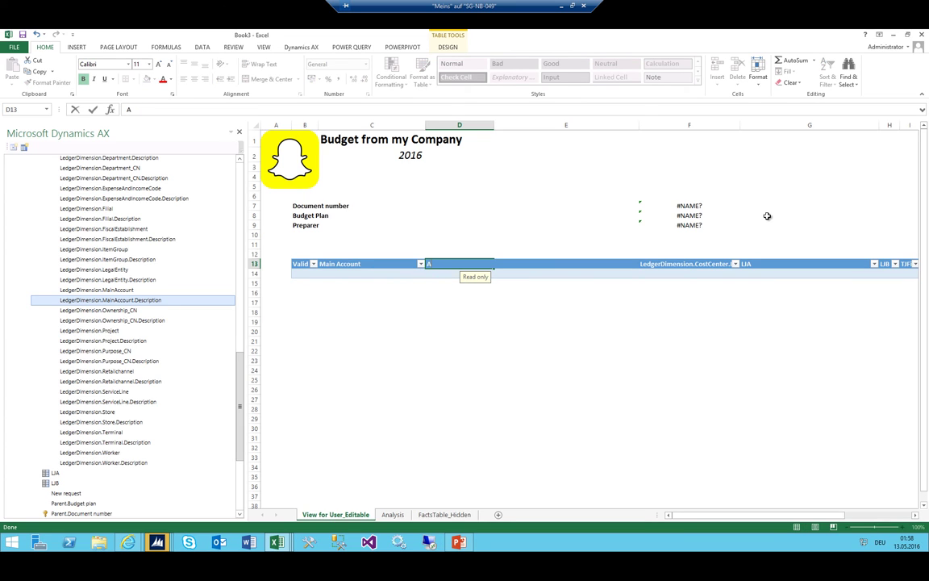
pyautogui.write(' Name')
pyautogui.press('Tab')
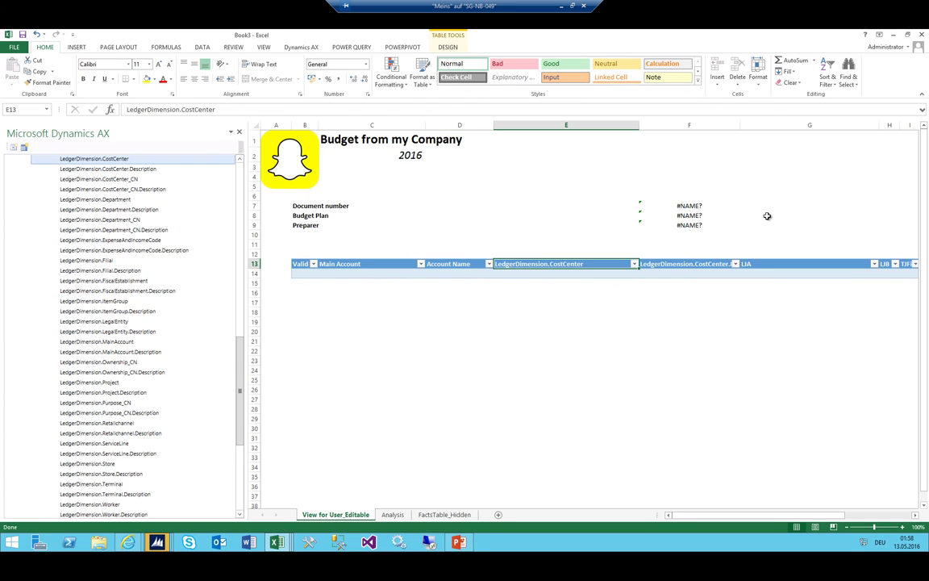
# Rename the CostCenter and CostCenter.Description column headings to Cost Center and Cost Center Name.
pyautogui.write('Cost')
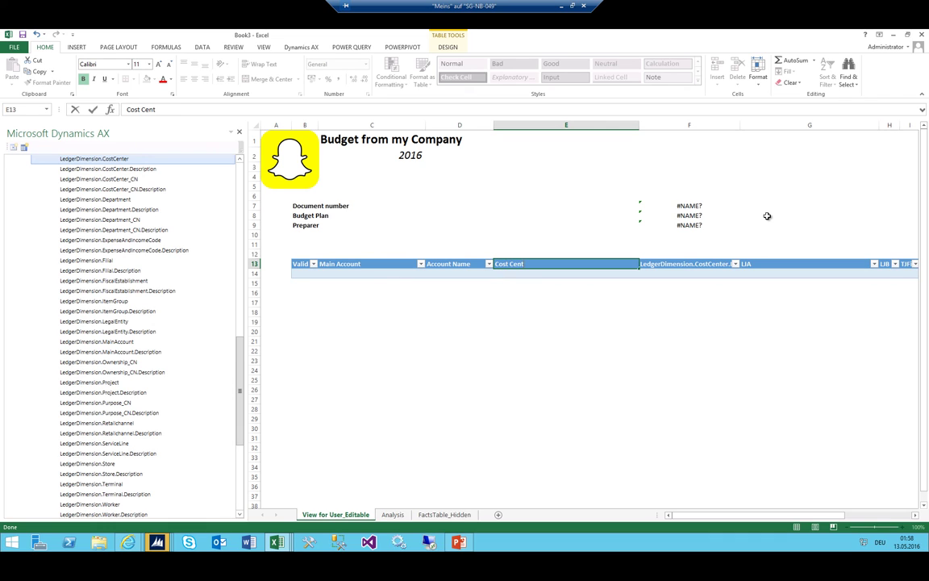
pyautogui.press('Tab')
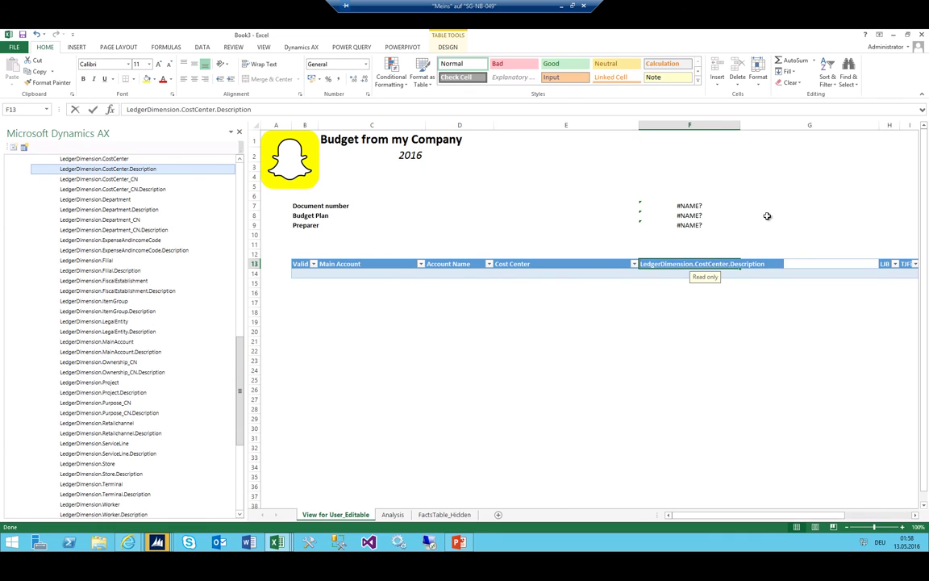
pyautogui.write('Cost Center N')
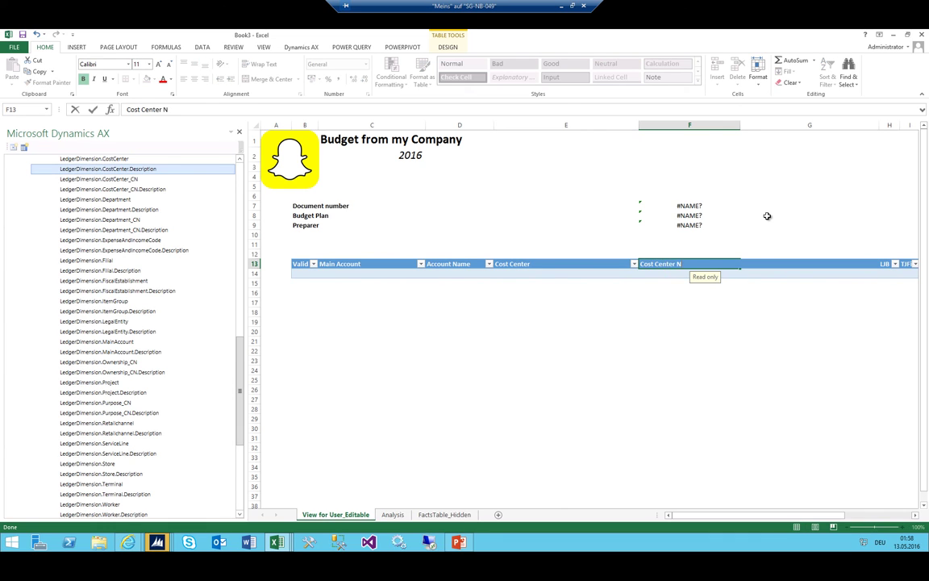
pyautogui.write('ame')
pyautogui.press('Tab')
# Rename the LJA and LJB column headings to Last years Actual and Last Years Budget.
pyautogui.write('Las')
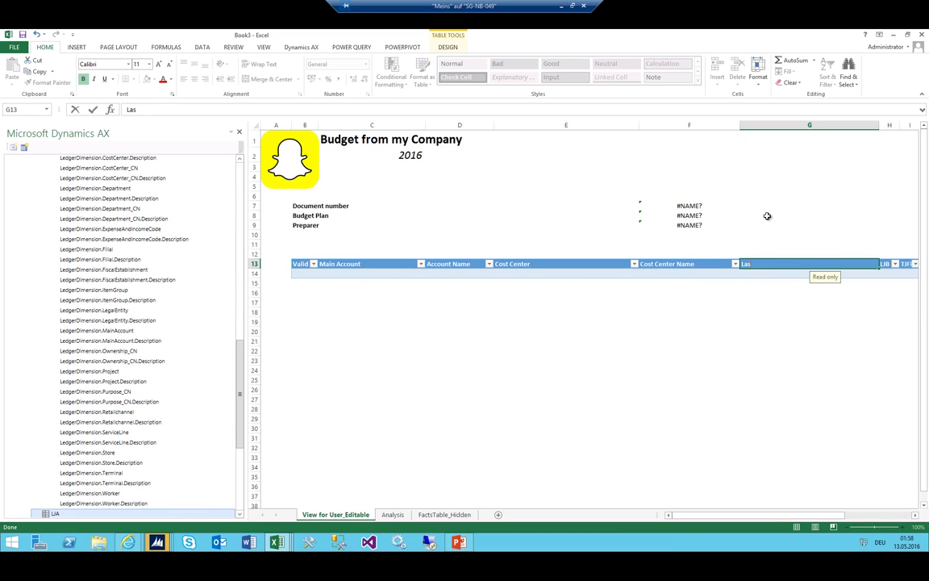
pyautogui.write('t years Actual')
pyautogui.press('Tab')
pyautogui.write('La')
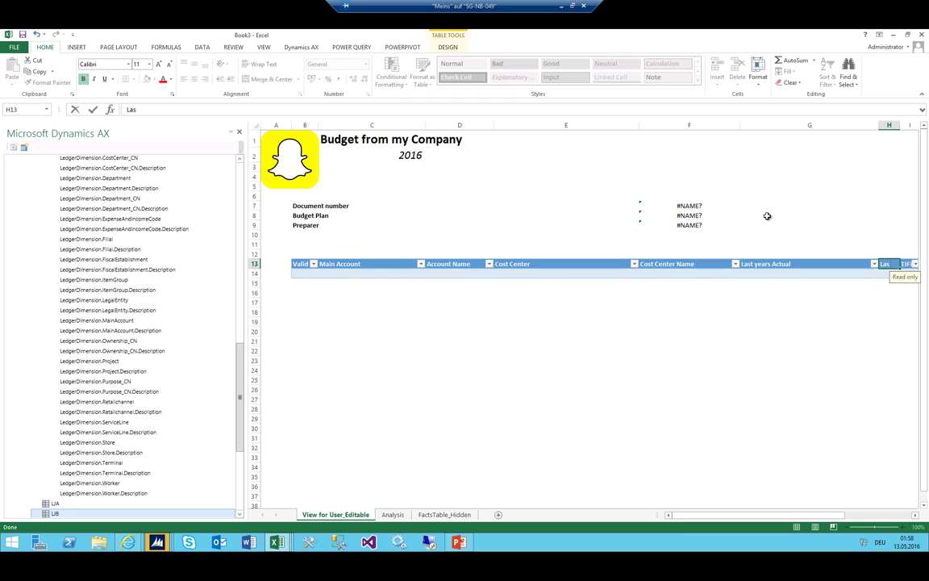
pyautogui.write('st Years But')
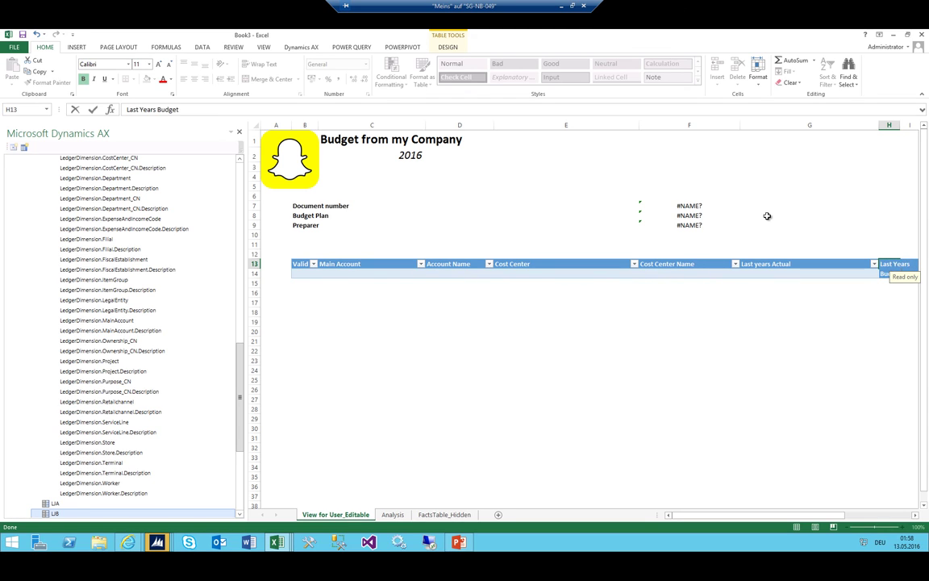
pyautogui.press('Tab')
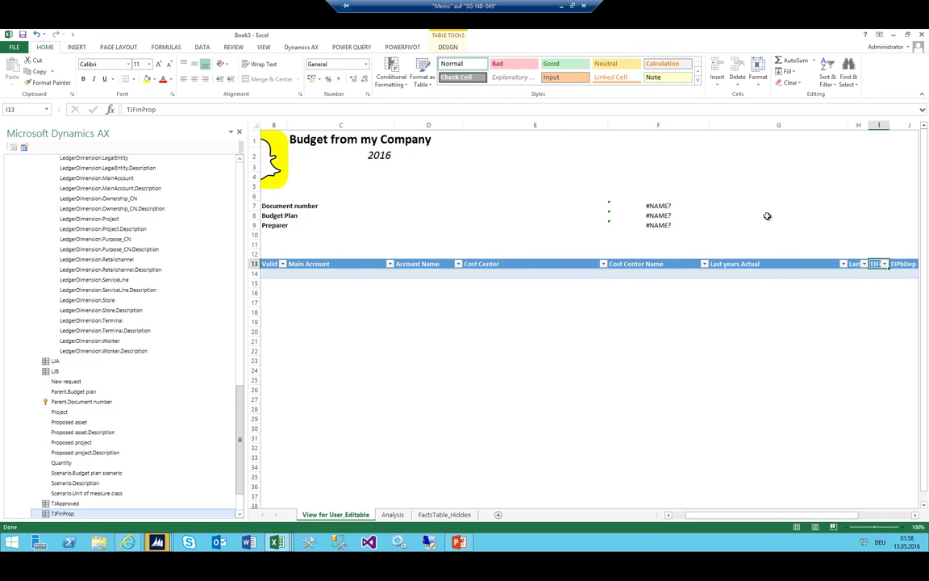
# Rename the TJFinProp and TJPbDep column headings to This year Proposal Finance and This year Proposal Department.
pyautogui.doubleClick(887, 125)
pyautogui.hscroll(4, 772, 284)
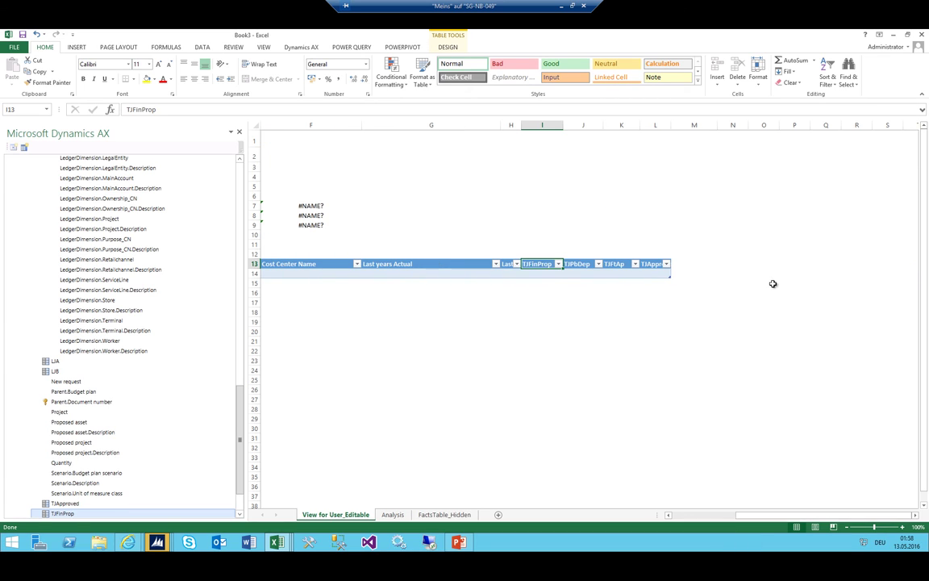
pyautogui.write('This year')
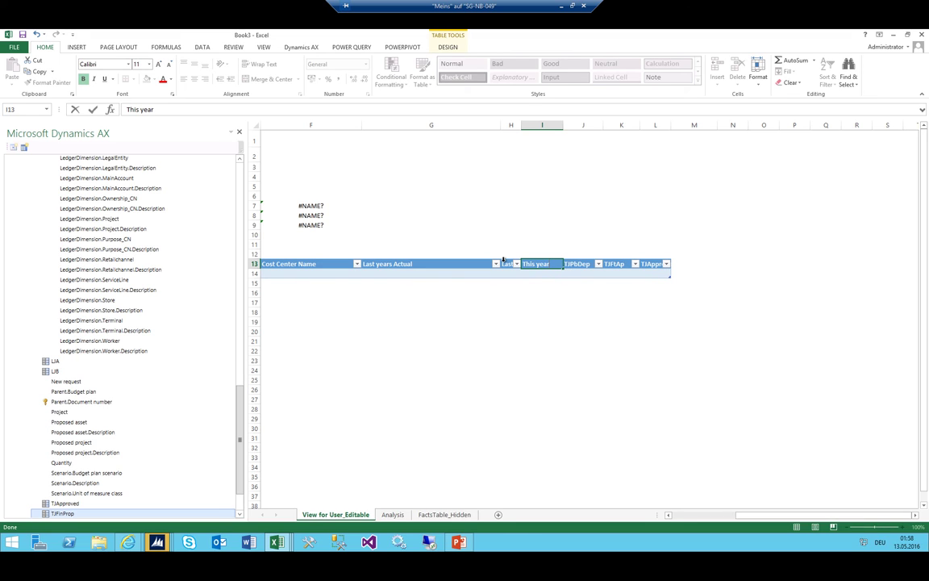
pyautogui.write(' Proposal Finan')
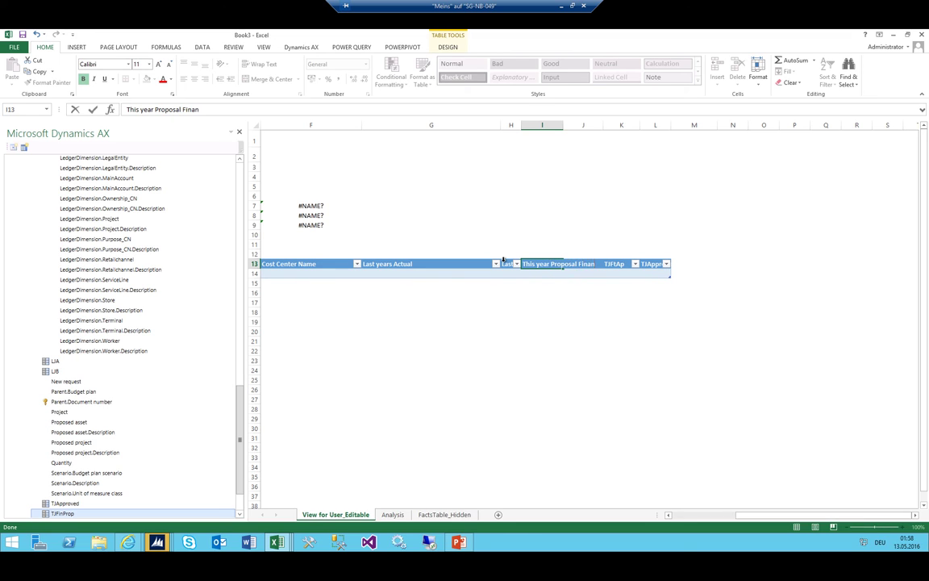
pyautogui.press('Tab')
pyautogui.write('Thi')
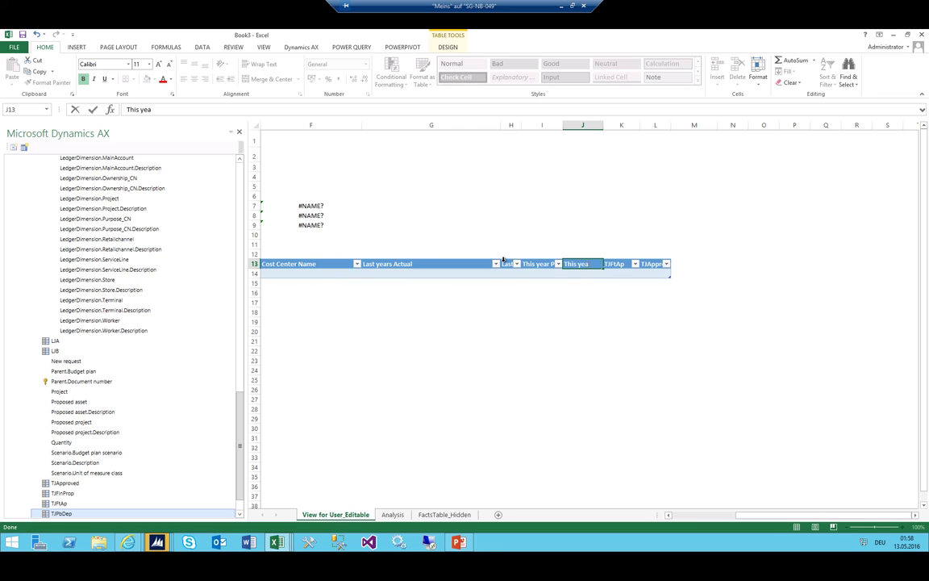
pyautogui.write('s year Proposal Depar')
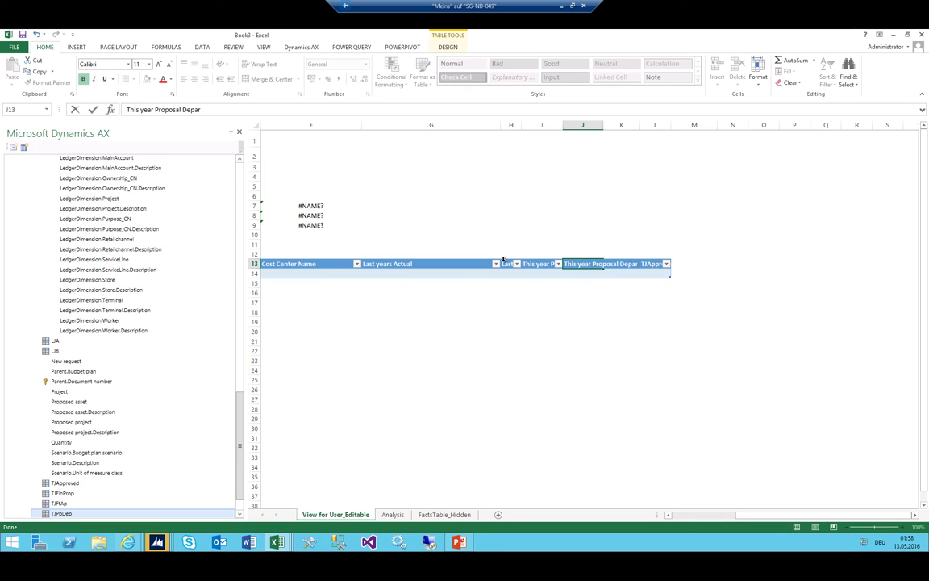
pyautogui.write('tment')
pyautogui.press('Tab')
# Rename the TJFtAp and TJApproved column headings to This year to approve and This year final.
pyautogui.write('Thi')
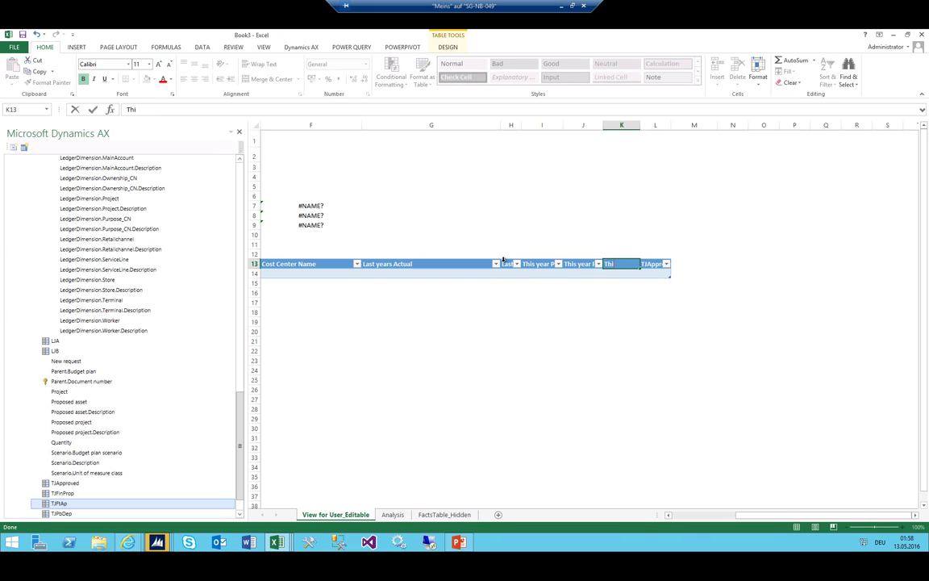
pyautogui.write('s year to appro')
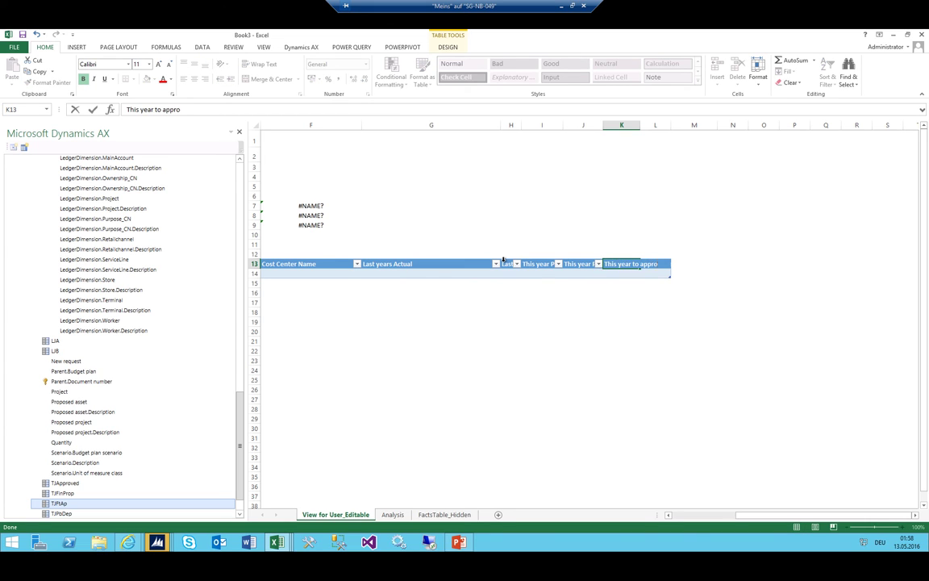
pyautogui.write('ved')
pyautogui.press('Tab')
pyautogui.write('This')
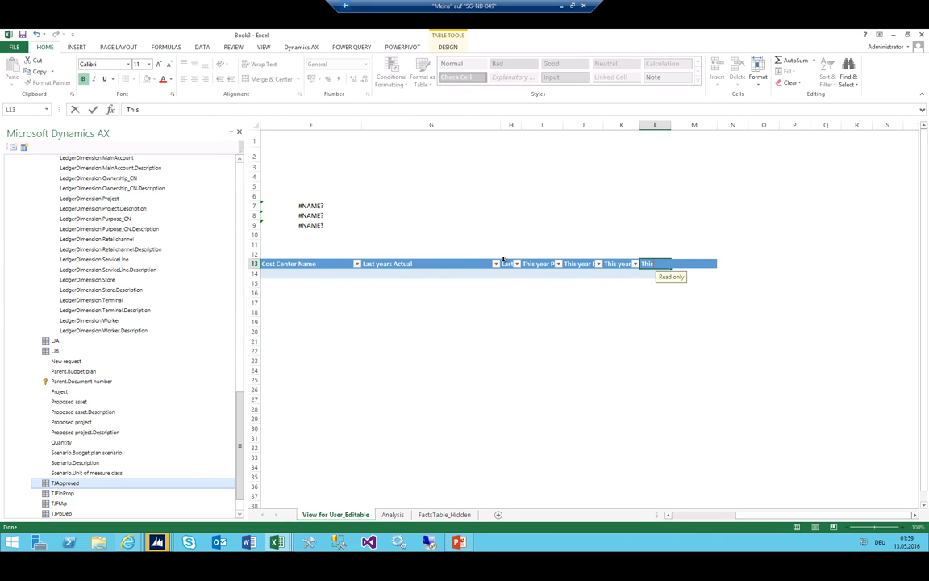
pyautogui.press('Return')
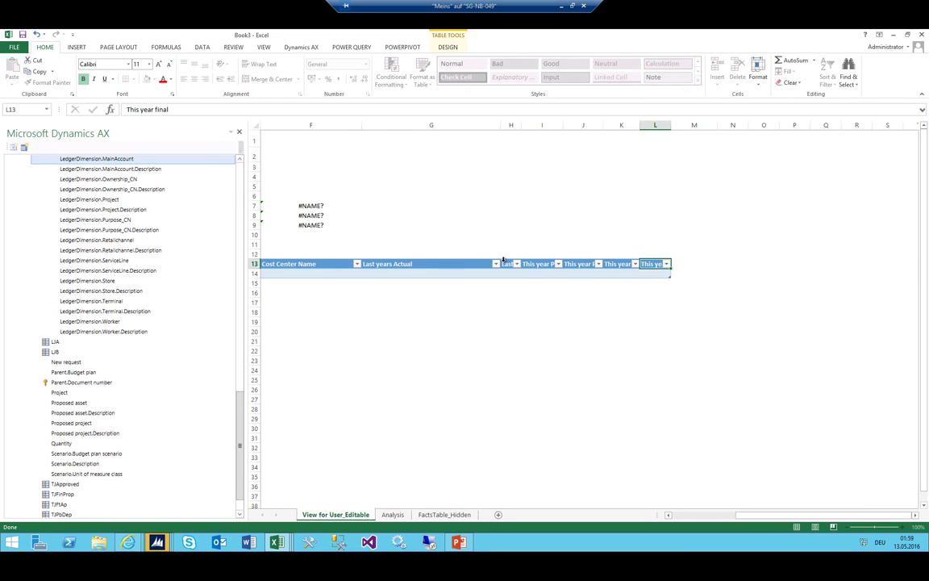
# Widen columns H to L so the Last Years Budget and This year headings have more room.
pyautogui.moveTo(840, 516); pyautogui.dragTo(871, 516)
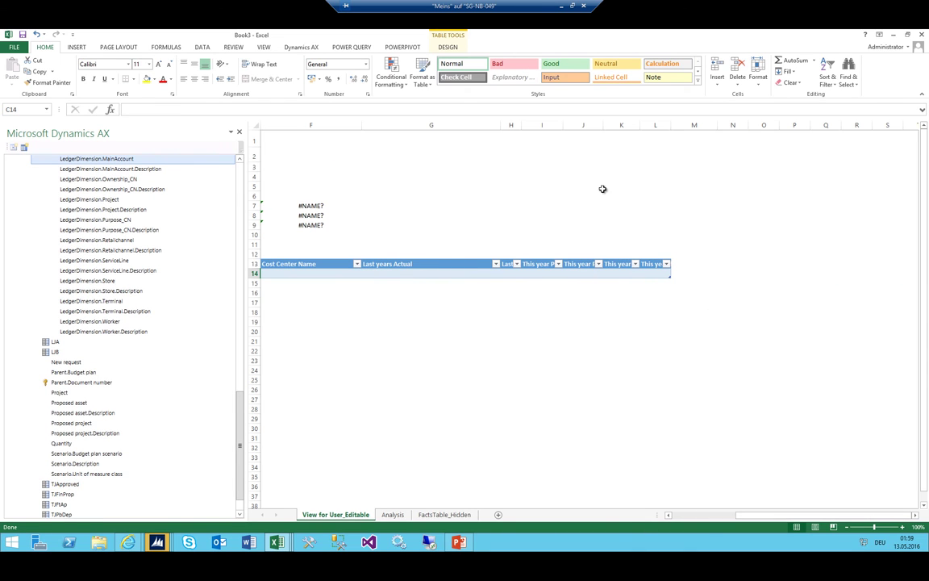
pyautogui.moveTo(567, 126); pyautogui.dragTo(587, 125)
pyautogui.moveTo(523, 126); pyautogui.dragTo(578, 125)
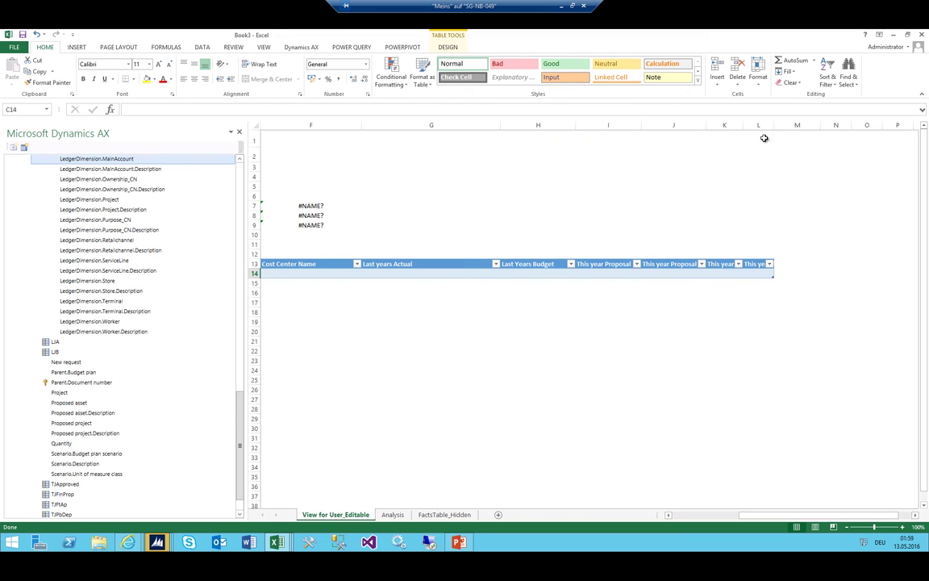
pyautogui.moveTo(708, 126); pyautogui.dragTo(878, 126)
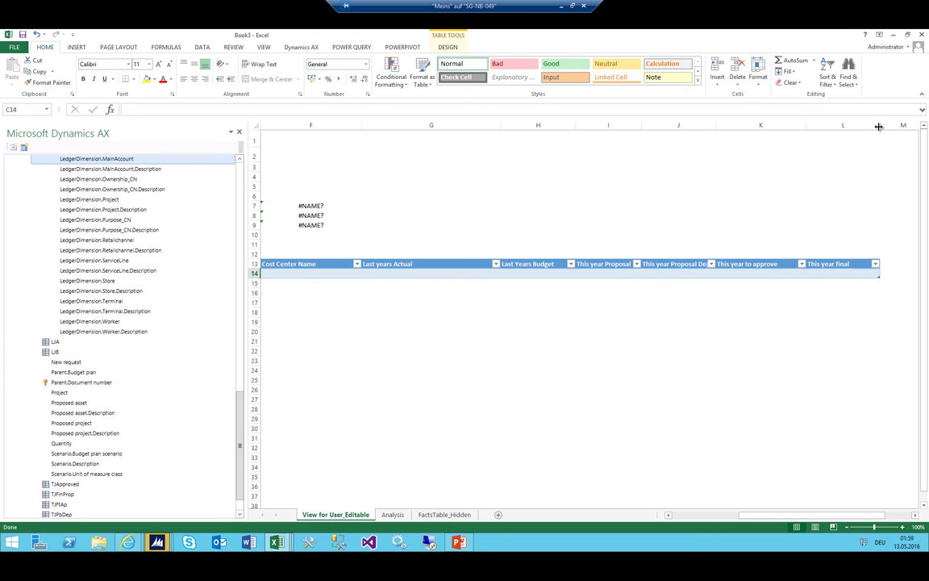
# Move the Document number, Budget Plan and Preparer field cells from F7:F9 to D7:D9.
pyautogui.moveTo(800, 514); pyautogui.dragTo(699, 515)
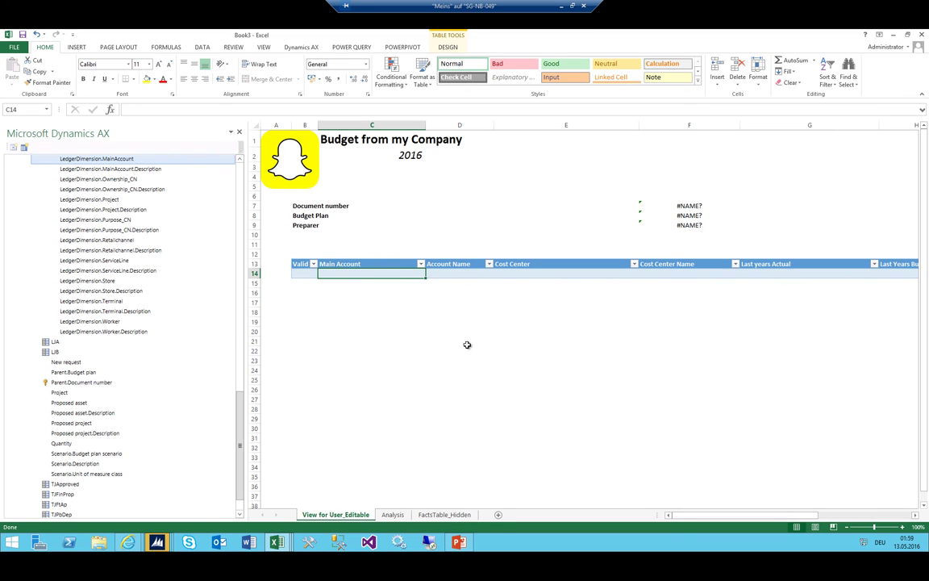
pyautogui.click(418, 313)
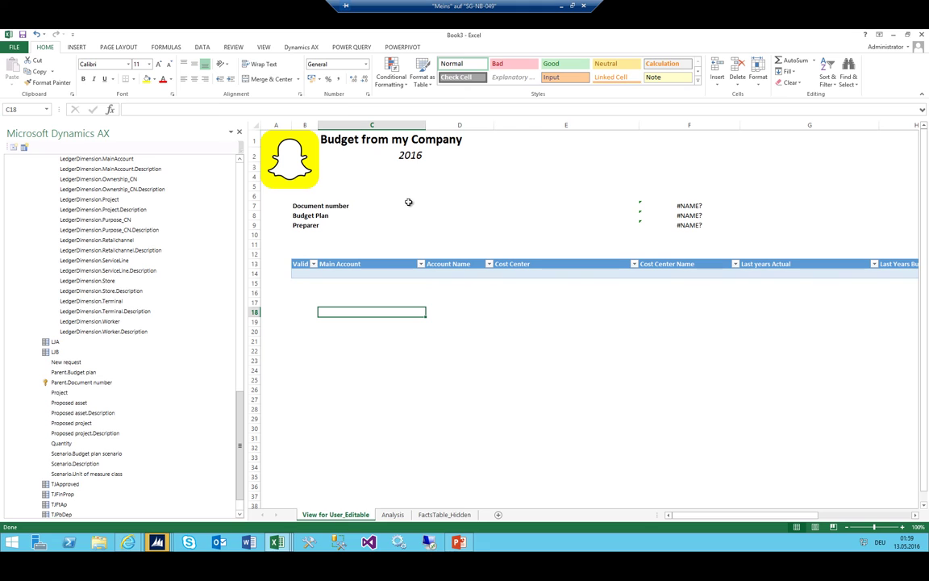
pyautogui.moveTo(681, 205); pyautogui.dragTo(458, 219)
pyautogui.click(458, 298)
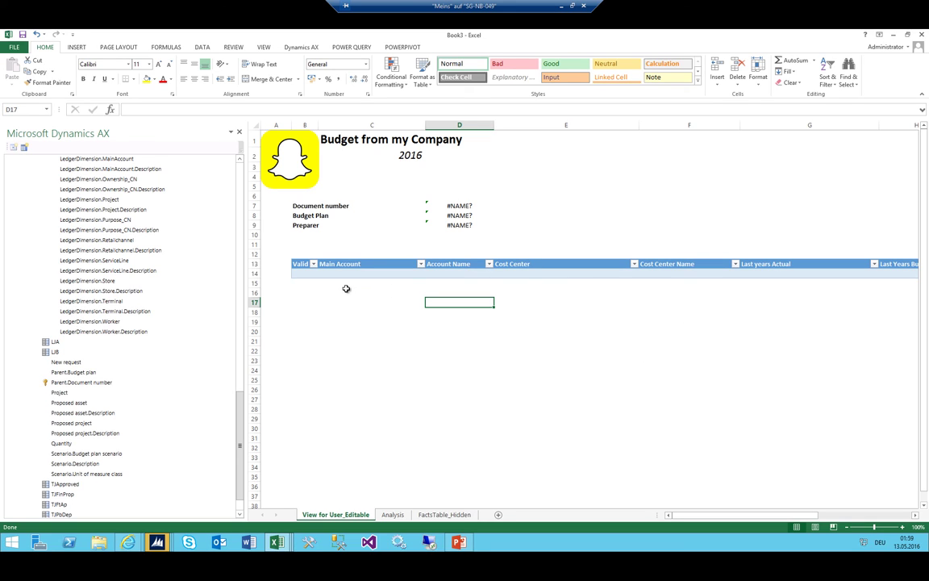
pyautogui.click(459, 207)
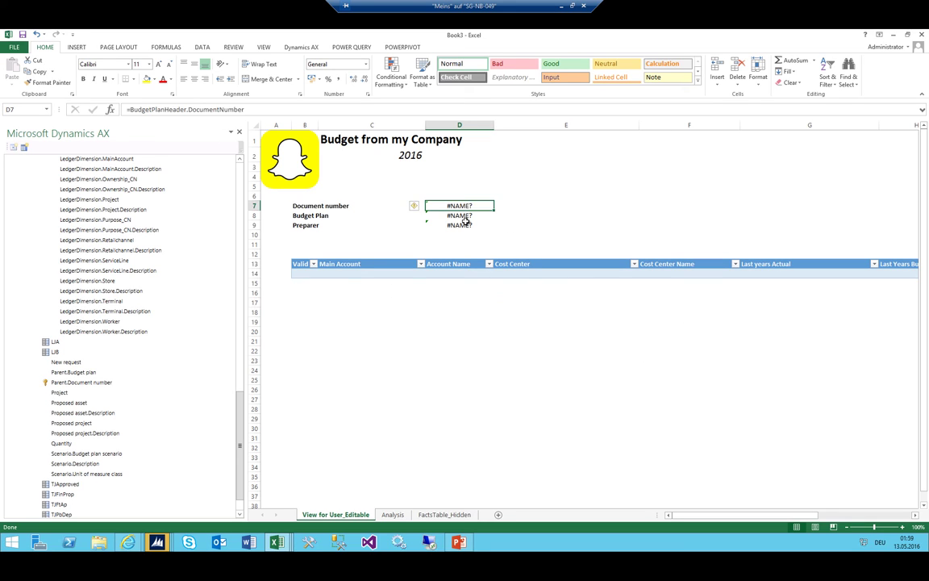
pyautogui.click(464, 227)
pyautogui.click(459, 208)
# Turn off the field design mode of the Dynamics AX add-in for the template.
pyautogui.click(14, 48)
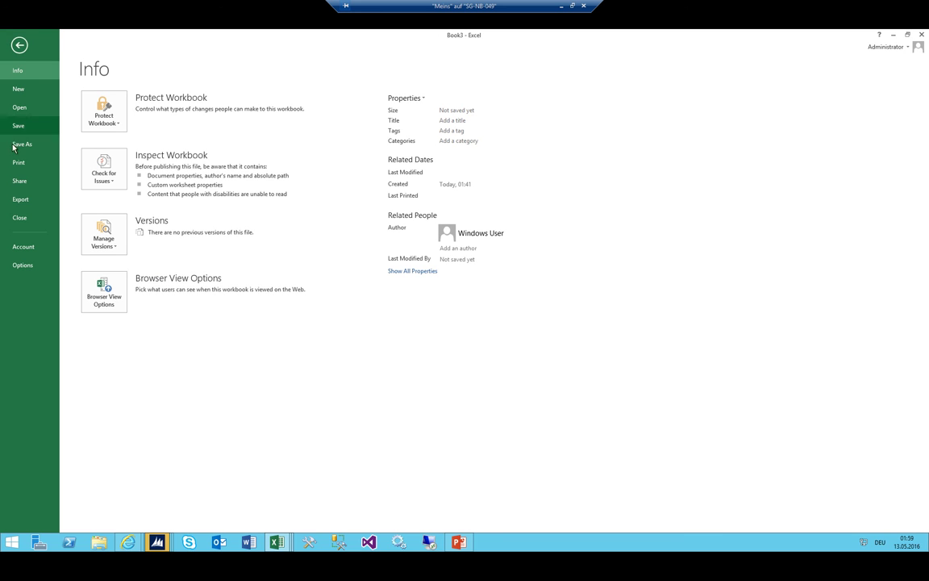
pyautogui.click(20, 46)
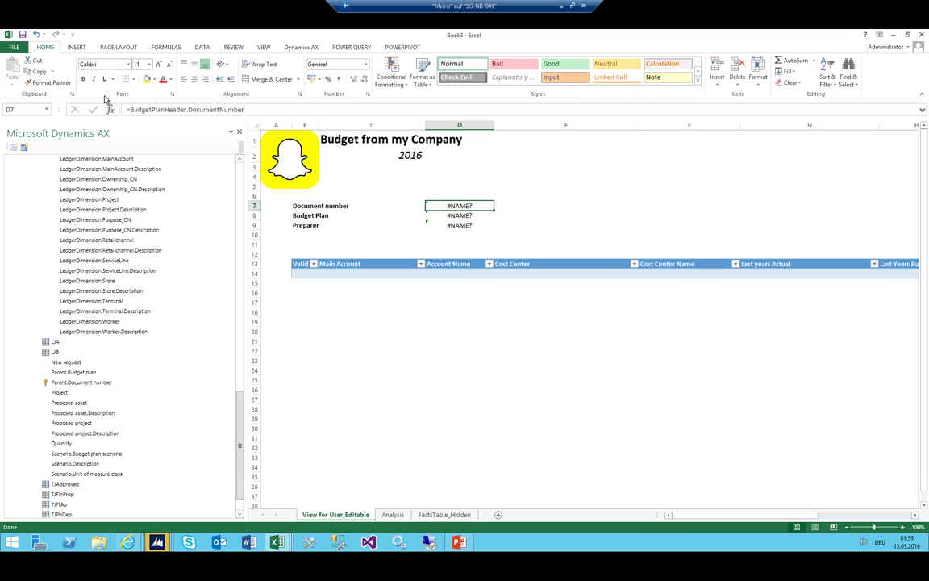
pyautogui.click(312, 50)
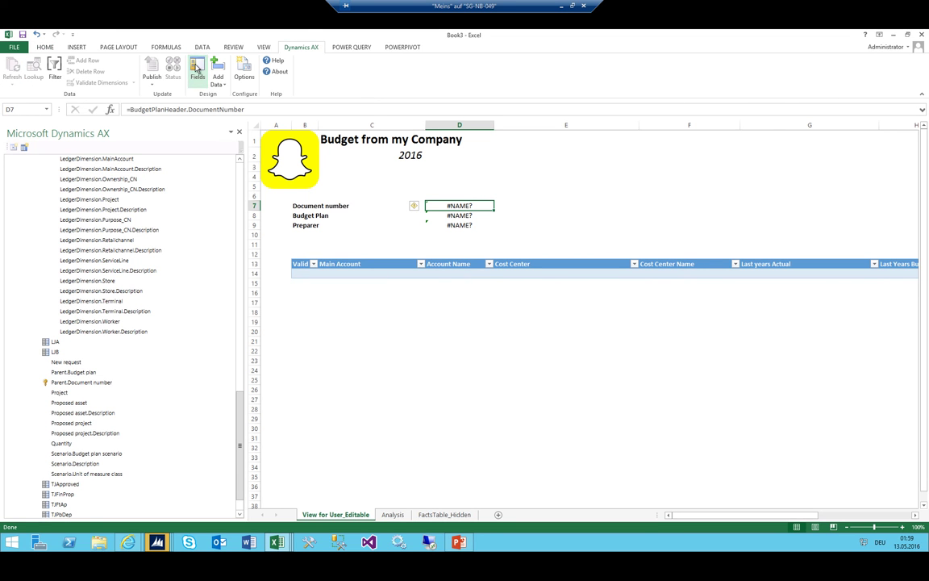
pyautogui.click(198, 68)
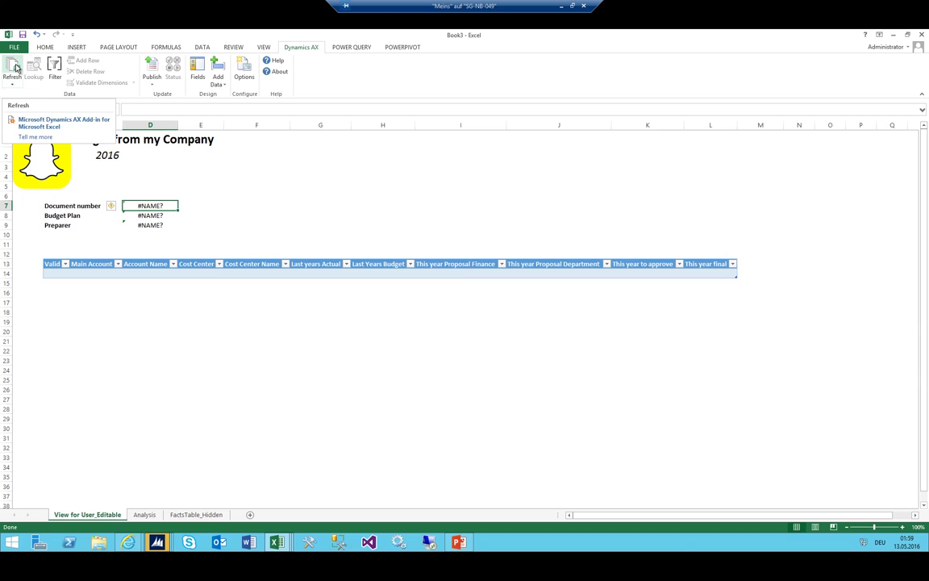
pyautogui.click(293, 196)
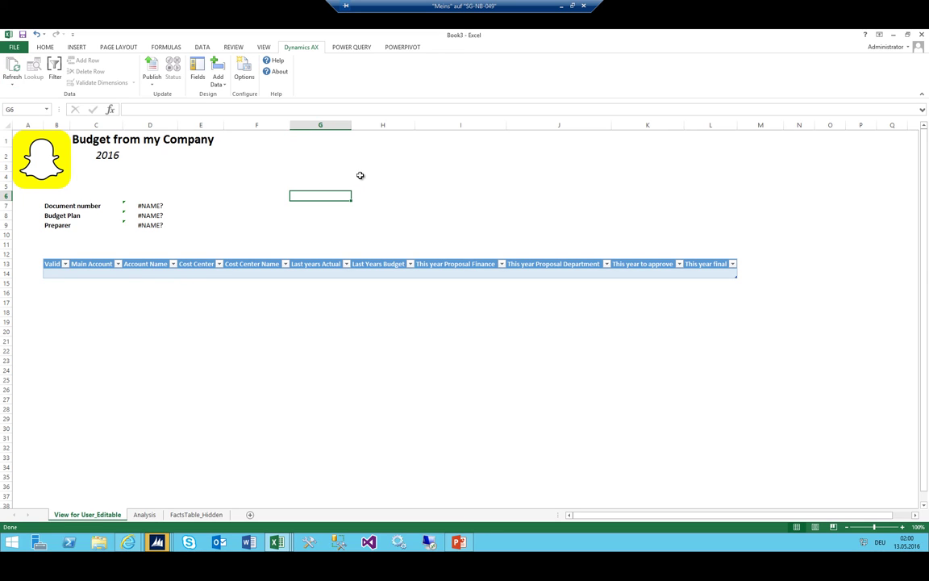
# Start saving the Book3 workbook under a new name and browse for a folder on the computer.
pyautogui.click(6, 48)
pyautogui.click(21, 143)
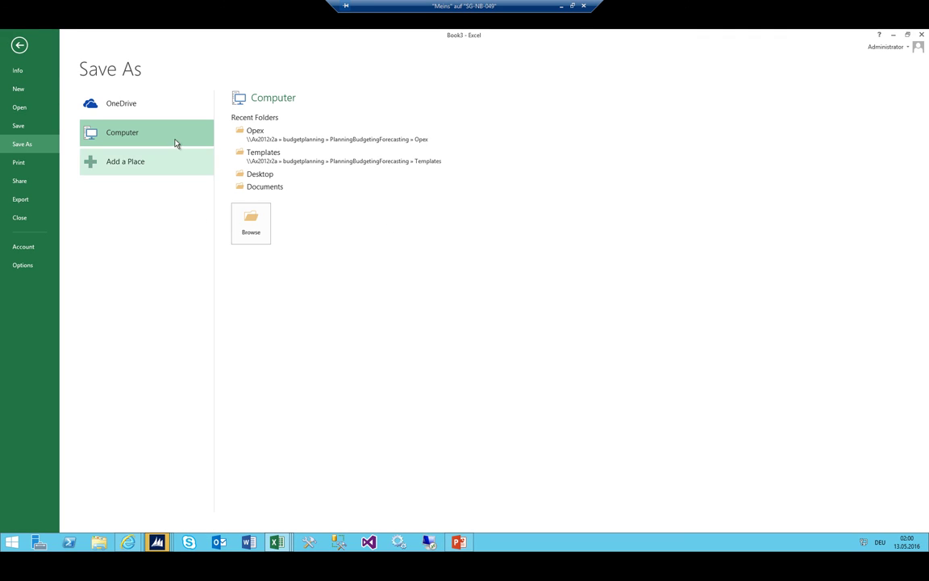
pyautogui.click(250, 221)
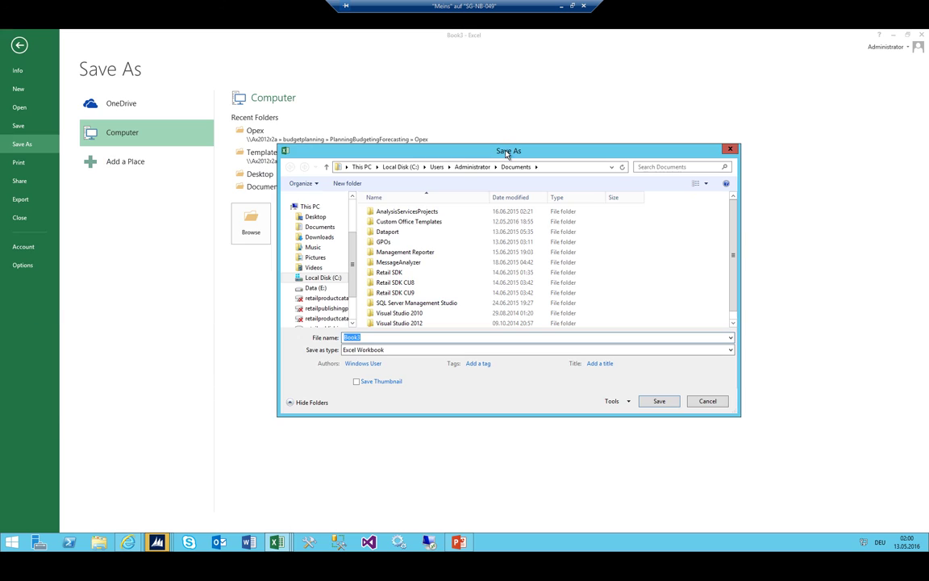
pyautogui.click(555, 165)
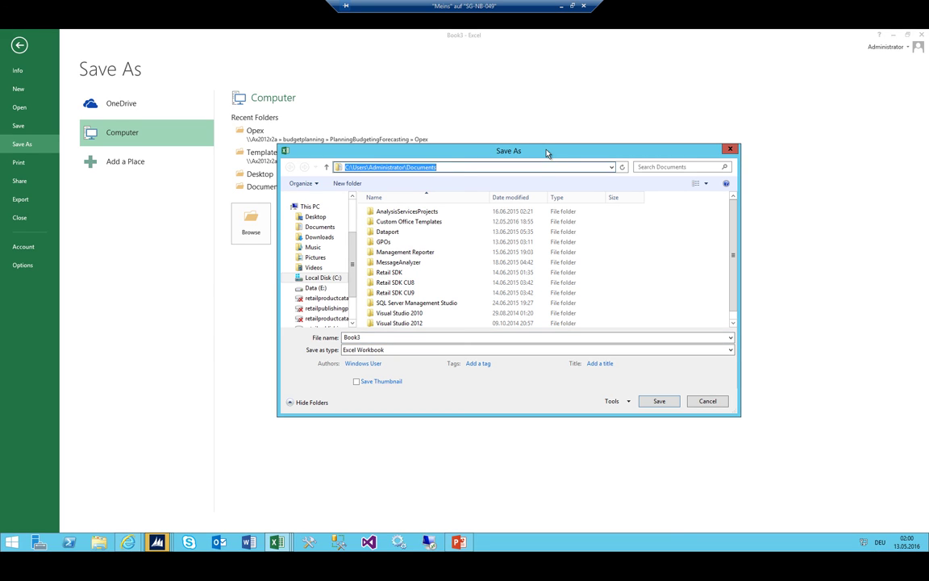
pyautogui.write('\\\\')
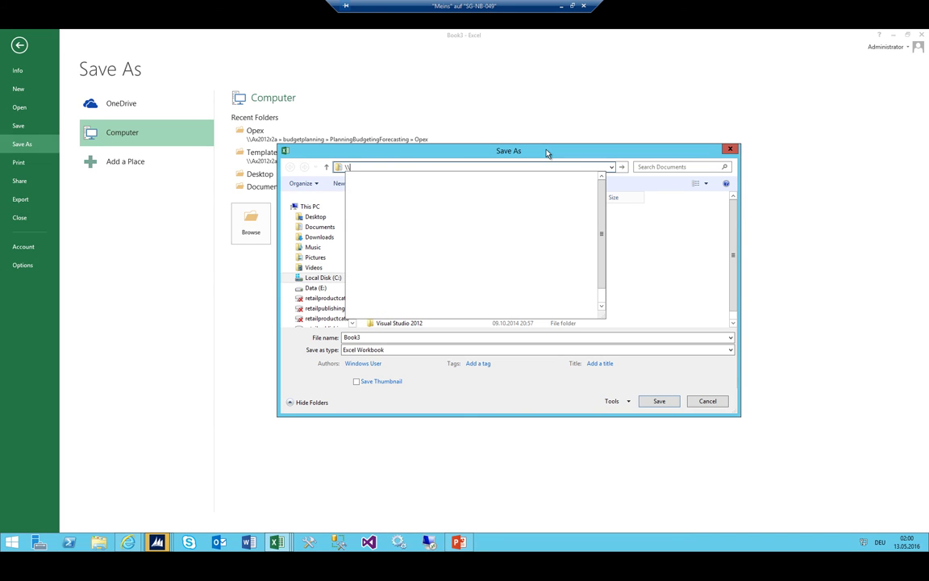
pyautogui.write('ax')
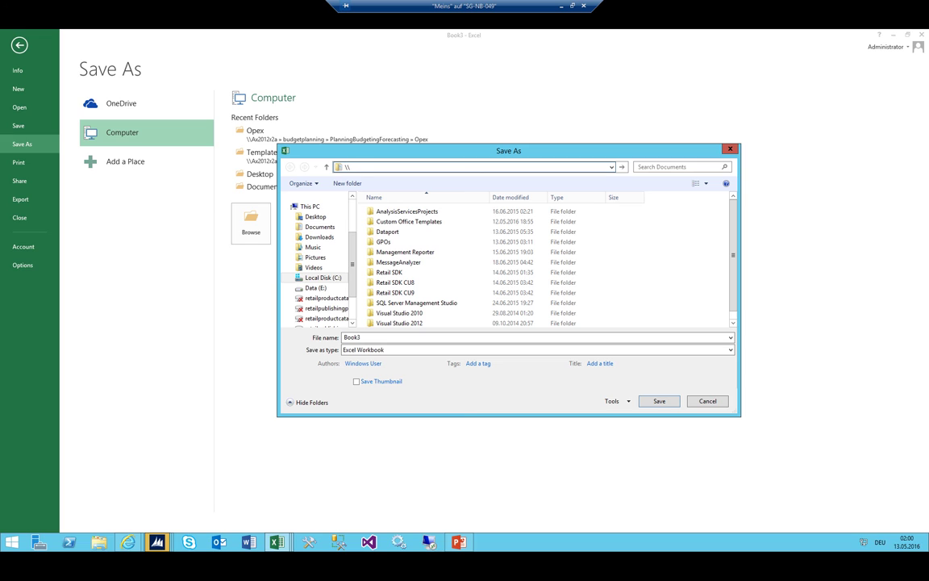
pyautogui.write('ax-')
# Switch to Dynamics AX and look up the server name in the AOS instance name of the System administration server configuration, closing the form when done.
pyautogui.click(157, 542)
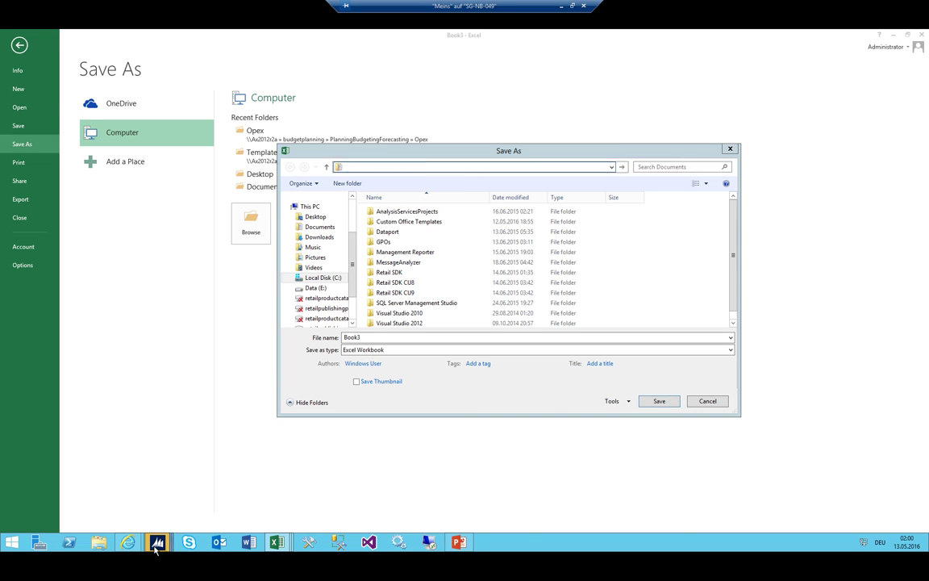
pyautogui.click(77, 495)
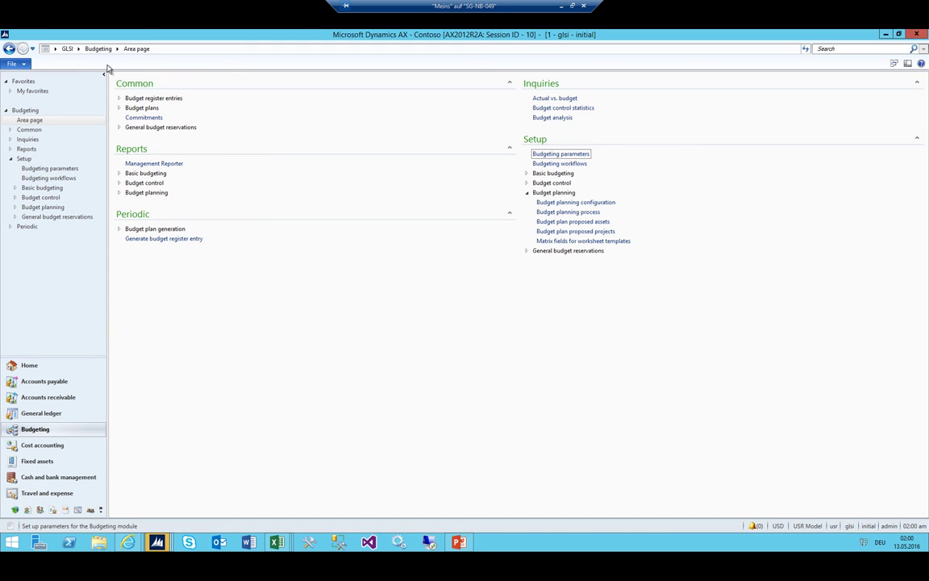
pyautogui.click(81, 50)
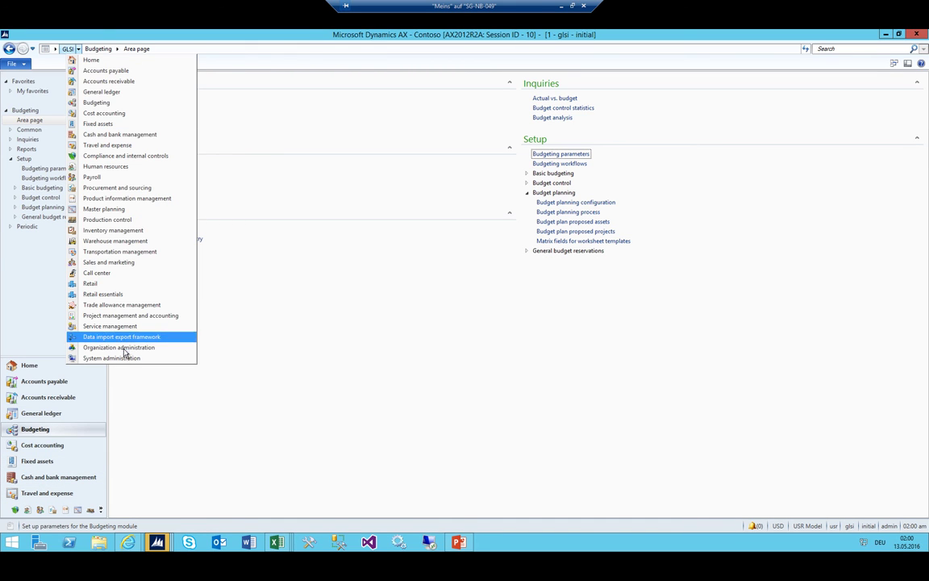
pyautogui.click(215, 258)
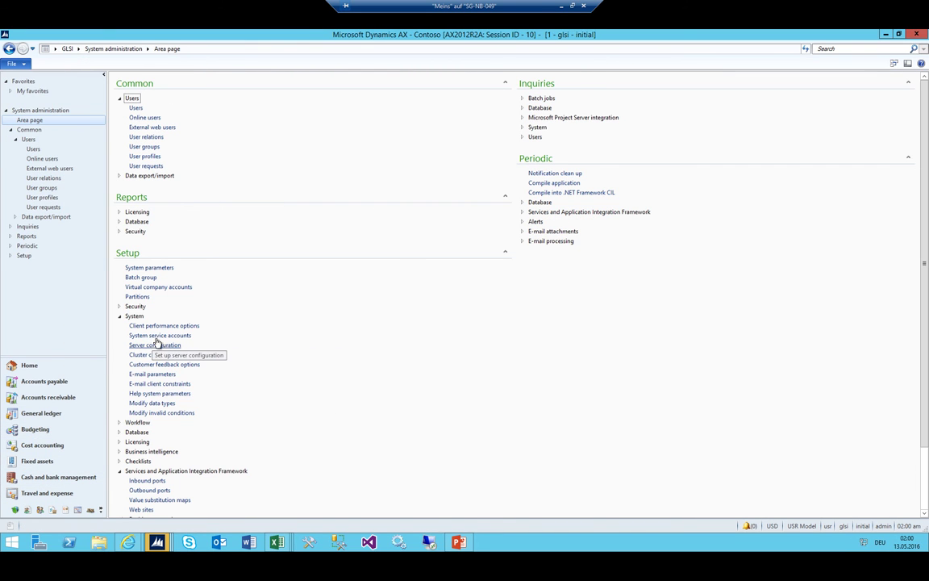
pyautogui.scroll(-1, 159, 340)
pyautogui.click(155, 319)
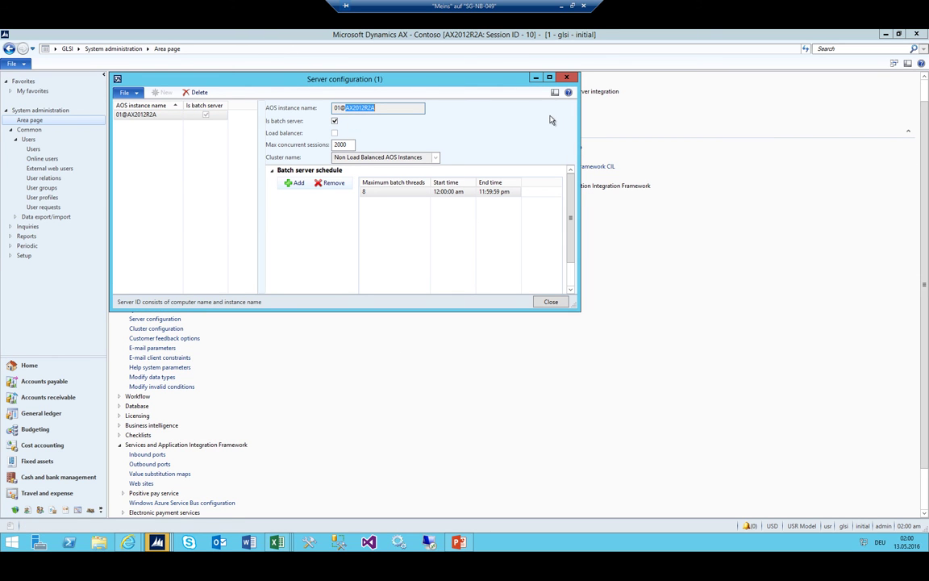
pyautogui.click(157, 542)
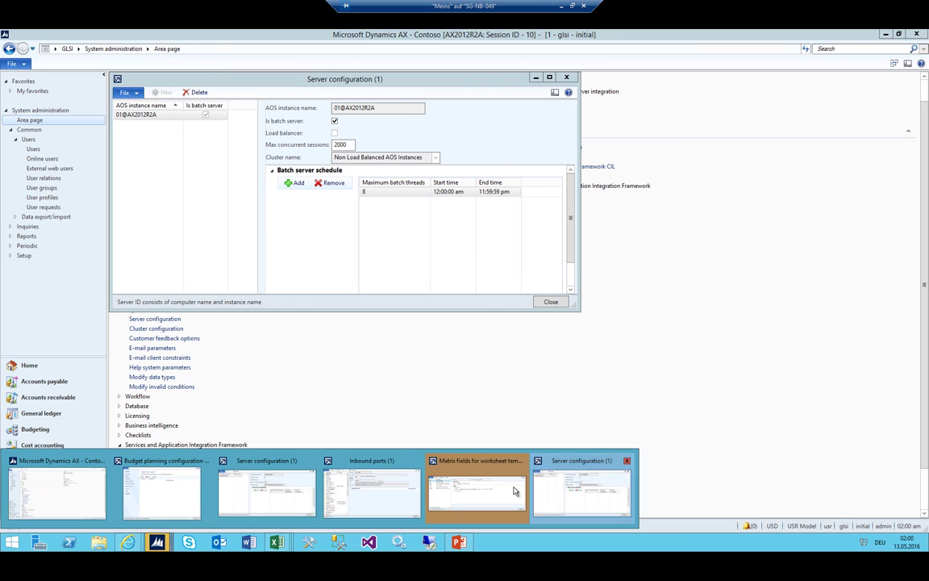
pyautogui.click(626, 461)
# Switch back to the Book3 workbook in Excel and set the save location to \\AX2012R2A\budgetplanning\MyFolder.
pyautogui.moveTo(277, 541)
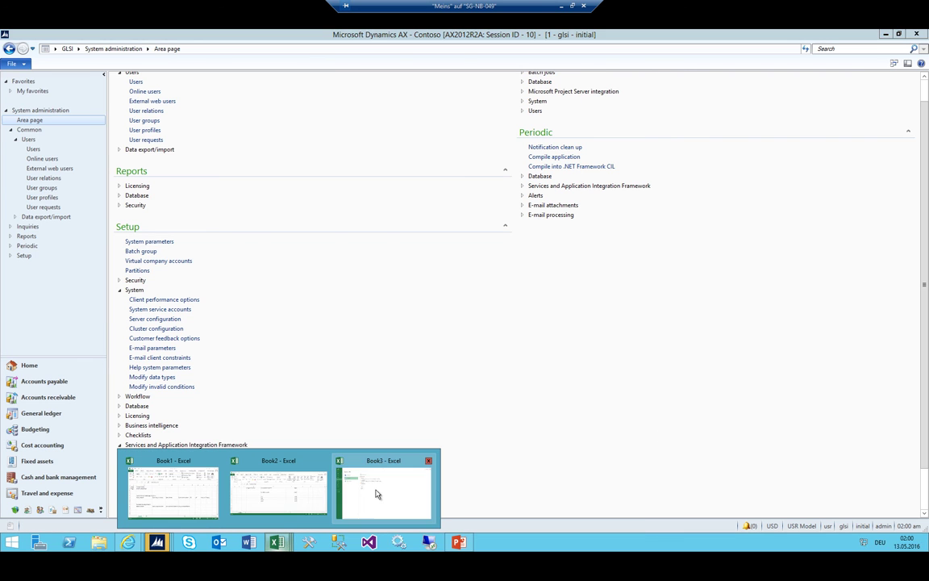
pyautogui.click(387, 488)
pyautogui.click(537, 166)
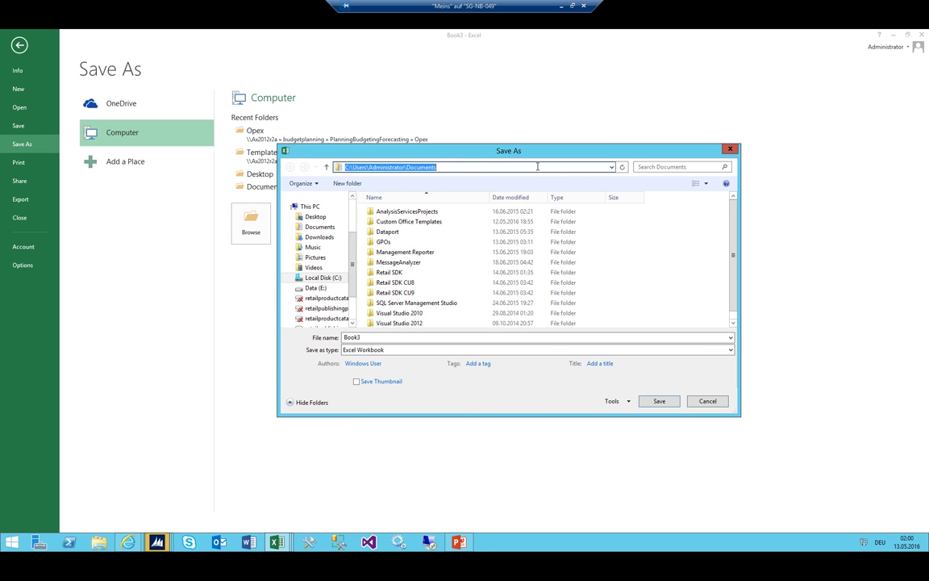
pyautogui.write('\\\\AX2012R2A')
pyautogui.press('Return')
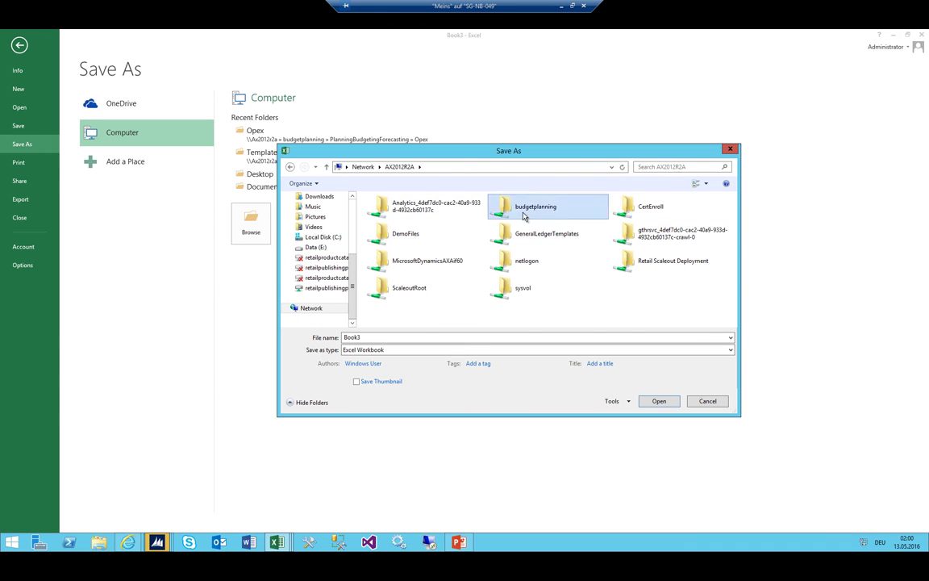
pyautogui.doubleClick(525, 212)
pyautogui.doubleClick(388, 221)
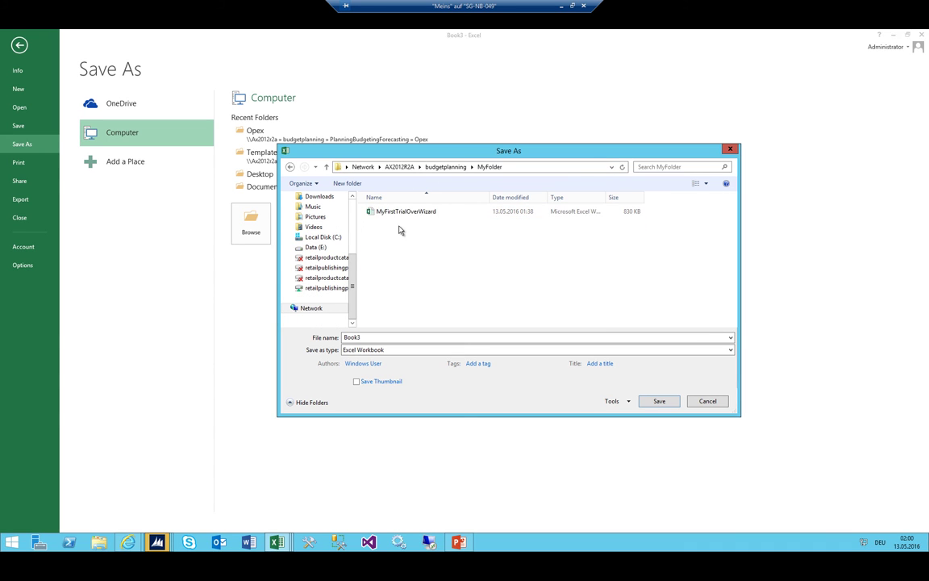
# Name the workbook Finance_Template_Manual and save it as an Excel Workbook in MyFolder.
pyautogui.click(371, 336)
pyautogui.moveTo(371, 336); pyautogui.dragTo(283, 340)
pyautogui.write('Finance_Tempalte')
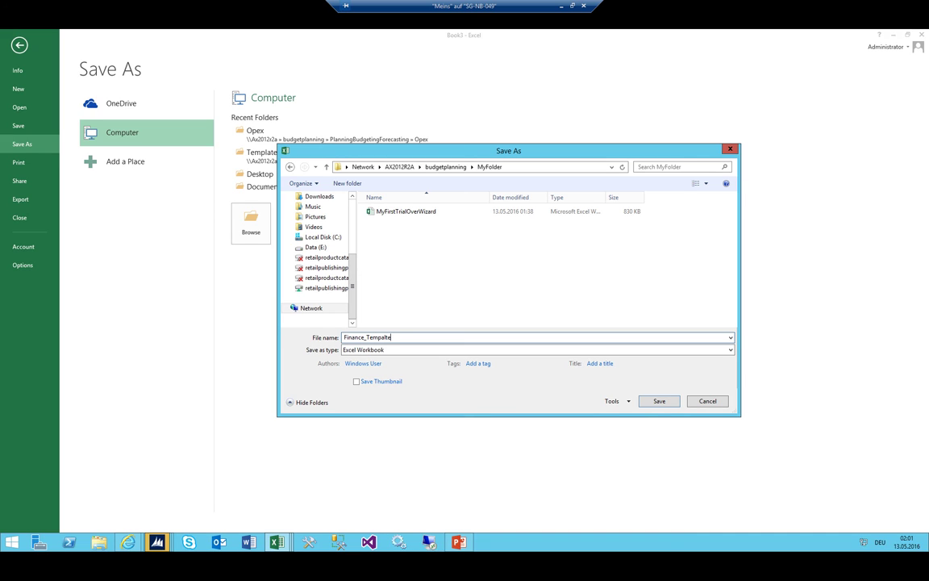
pyautogui.write('_Manual')
pyautogui.doubleClick(384, 337)
pyautogui.press('End')
pyautogui.press('Left')
pyautogui.press('Left')
pyautogui.press('Left')
pyautogui.press('Left')
pyautogui.press('Left')
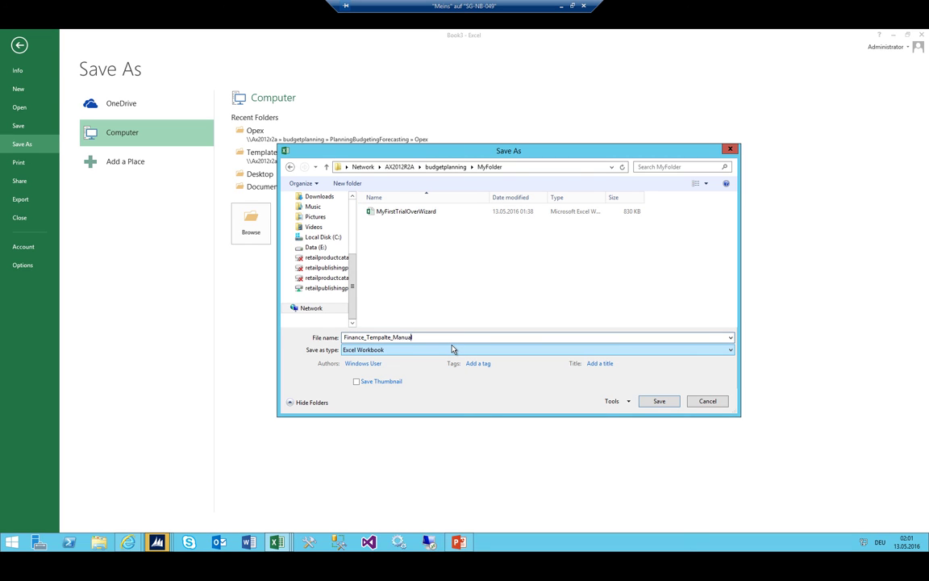
pyautogui.press('BackSpace')
pyautogui.press('BackSpace')
pyautogui.write('la')
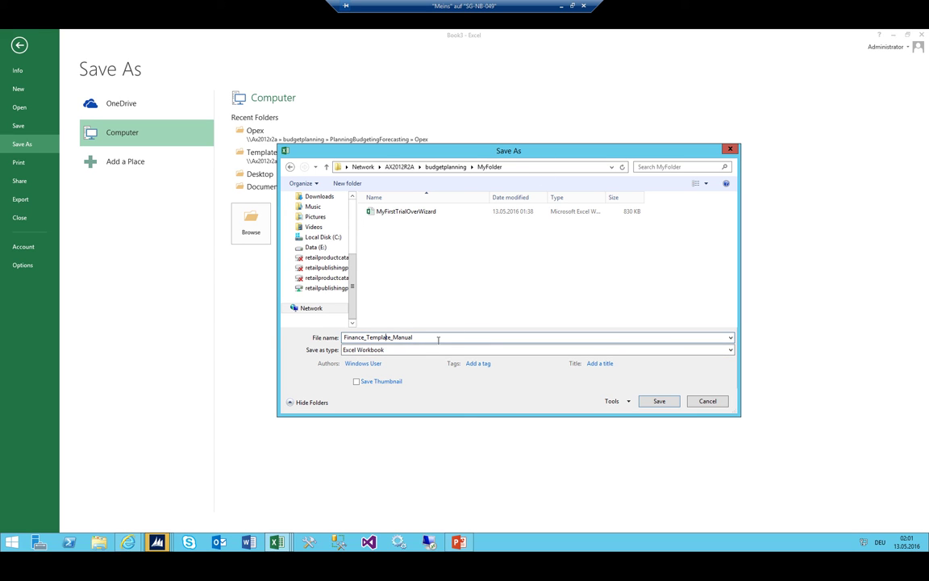
pyautogui.click(660, 402)
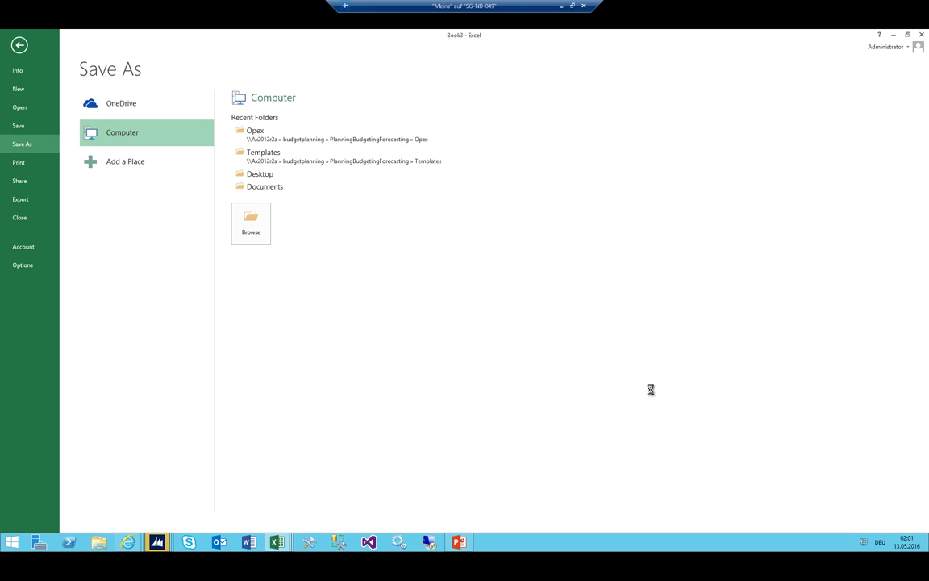